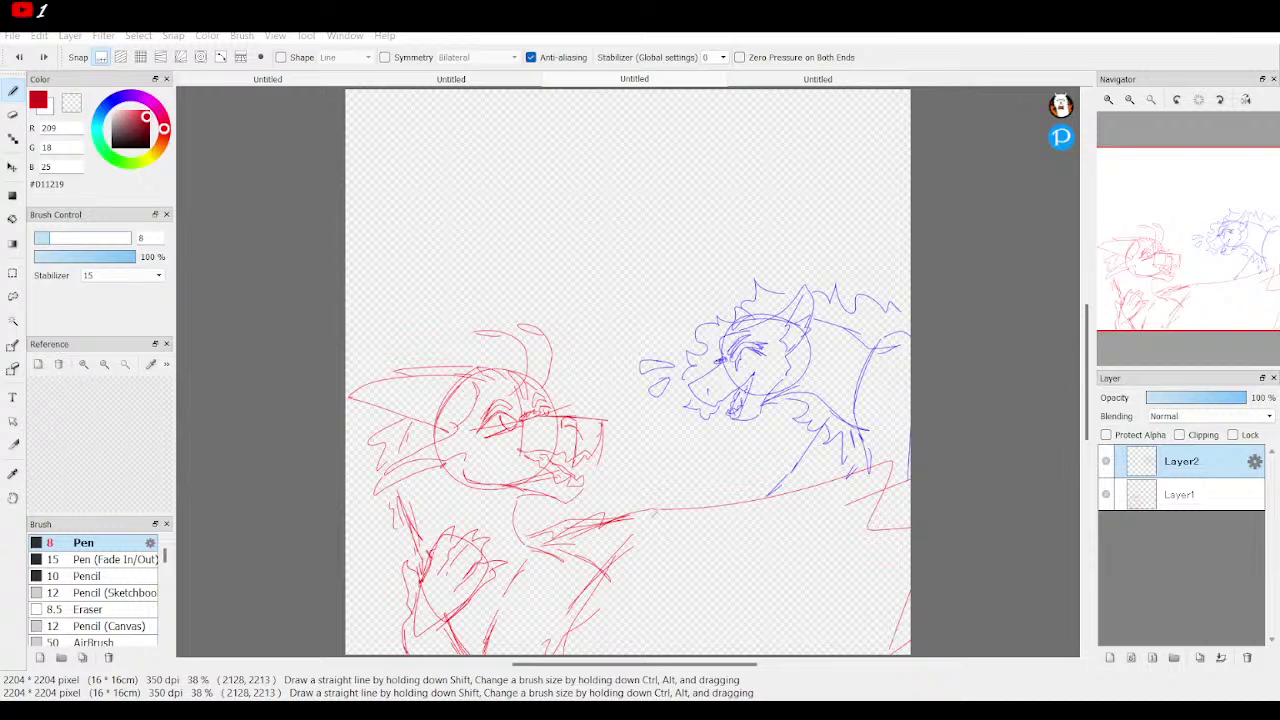
Load the character illustration as a reference image and frame it on the horned character's head and upper body.
{"action": "left_click", "coordinate": [36, 365]}
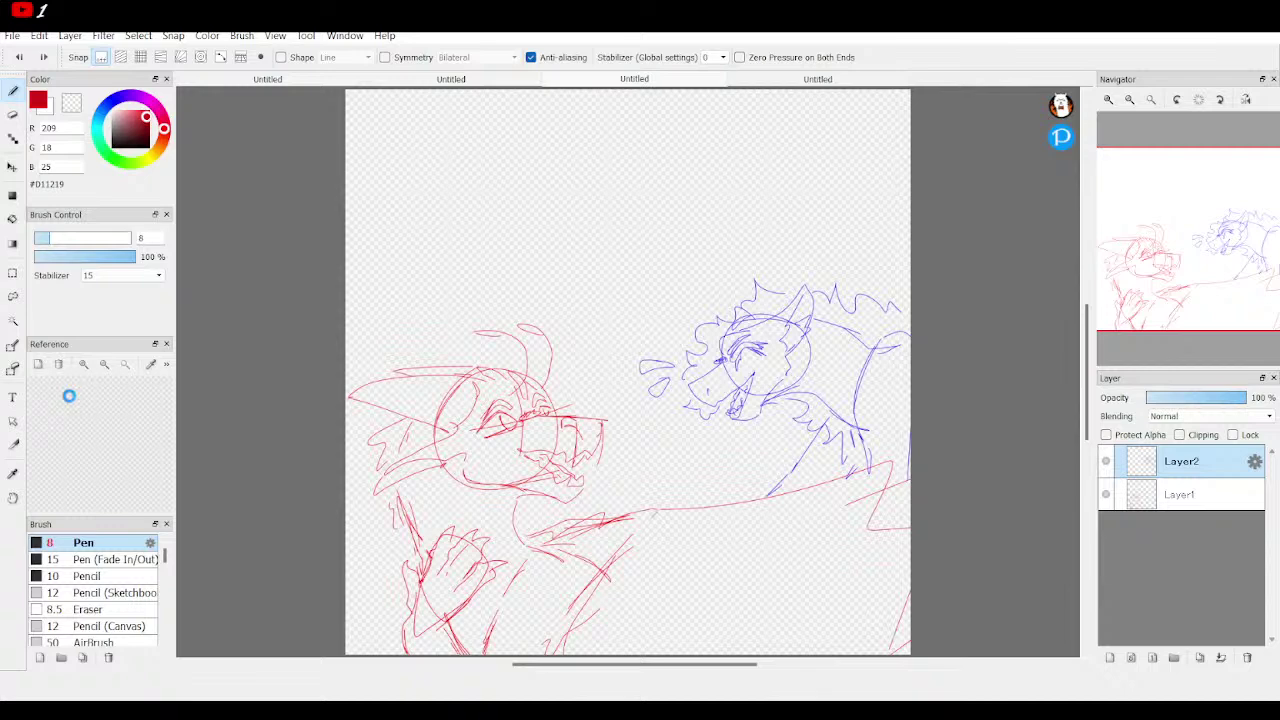
{"action": "left_click", "coordinate": [85, 367]}
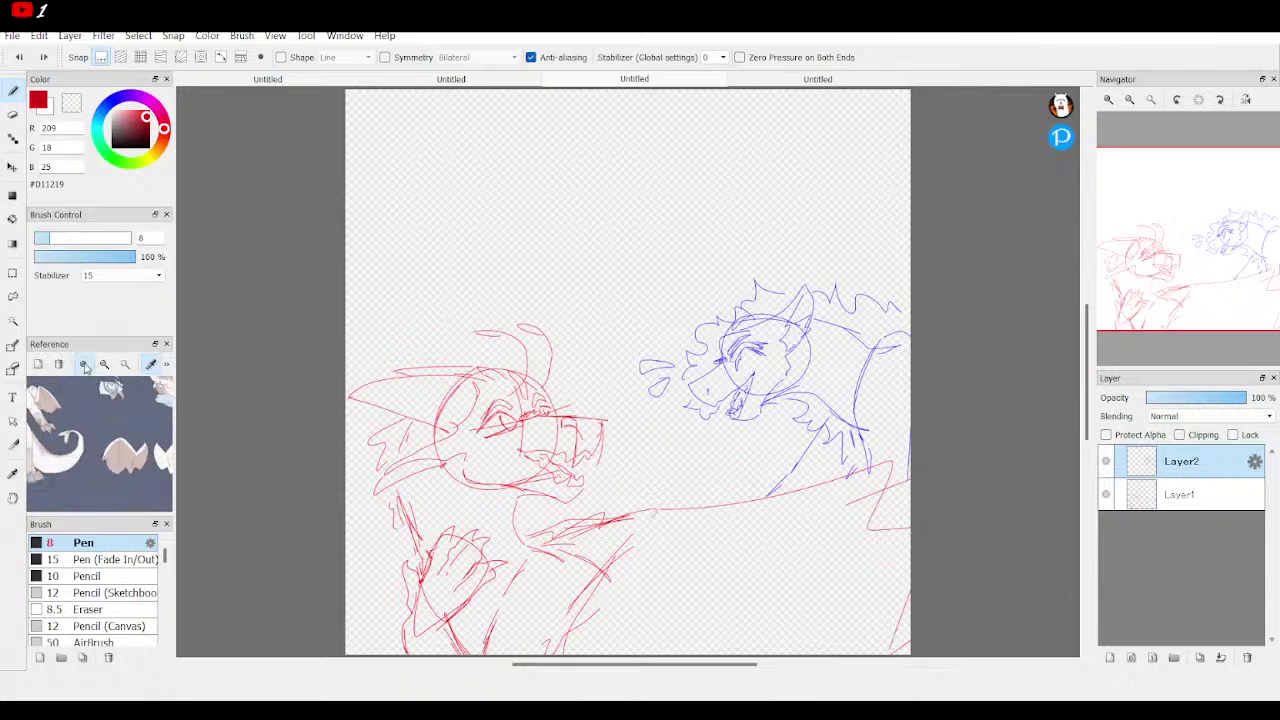
{"action": "left_click", "coordinate": [85, 367]}
{"action": "scroll", "coordinate": [110, 408], "scroll_direction": "down", "scroll_amount": 3}
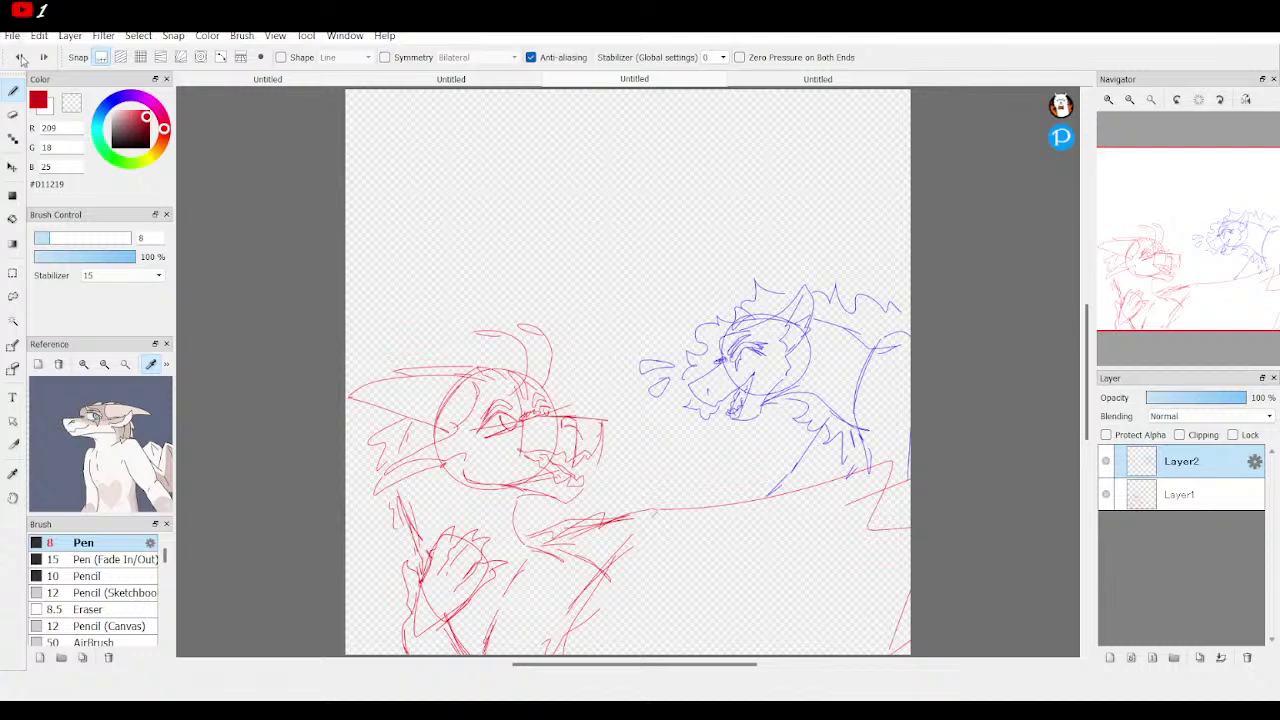
Create a new blank 2204 × 2204 pixel canvas at 350 dpi.
{"action": "key", "text": "ctrl+n"}
{"action": "key", "text": "Return"}
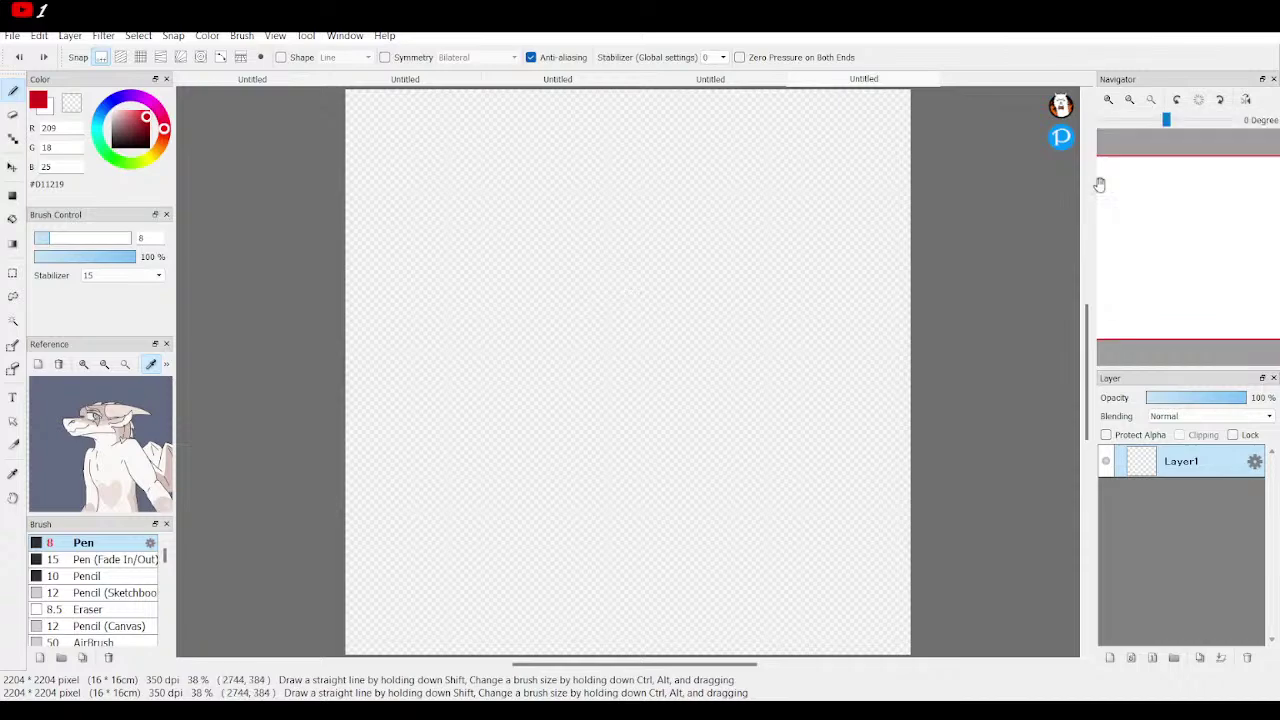
{"action": "left_click", "coordinate": [1129, 99]}
{"action": "left_click", "coordinate": [1170, 218]}
{"action": "left_click_drag", "start_coordinate": [1170, 218], "coordinate": [1191, 191]}
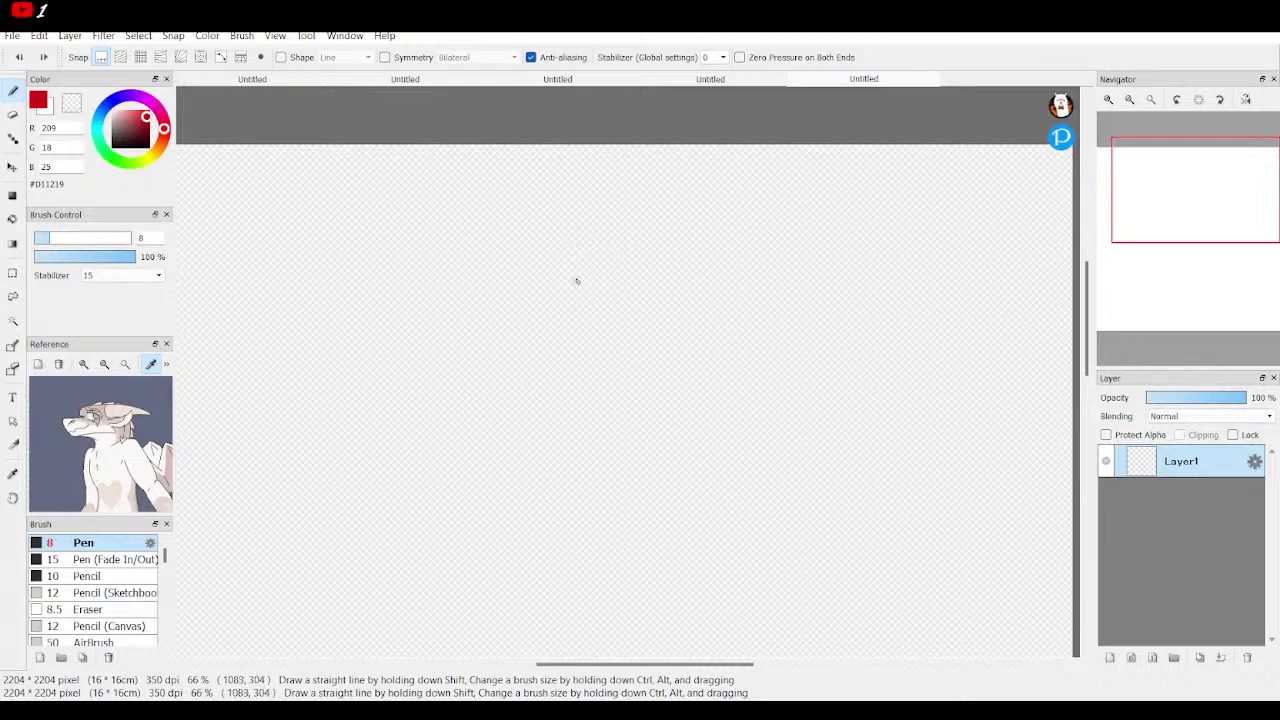
Draw and undo a trial circle, and set the pen to pure red #FF0000 at size 1.8.
{"action": "mouse_move", "coordinate": [583, 272]}
{"action": "left_mouse_down"}
{"action": "mouse_move", "coordinate": [537, 367]}
{"action": "mouse_move", "coordinate": [605, 401]}
{"action": "mouse_move", "coordinate": [618, 313]}
{"action": "mouse_move", "coordinate": [585, 272]}
{"action": "left_mouse_up"}
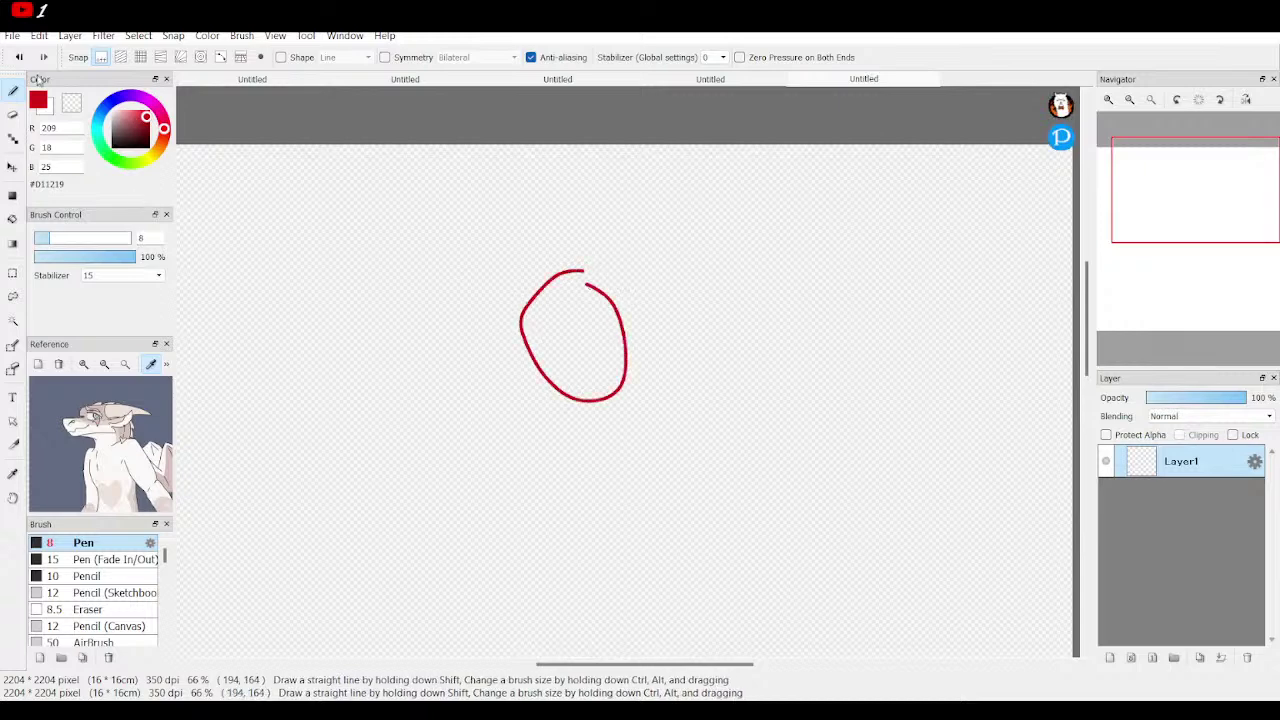
{"action": "key", "text": "ctrl+z"}
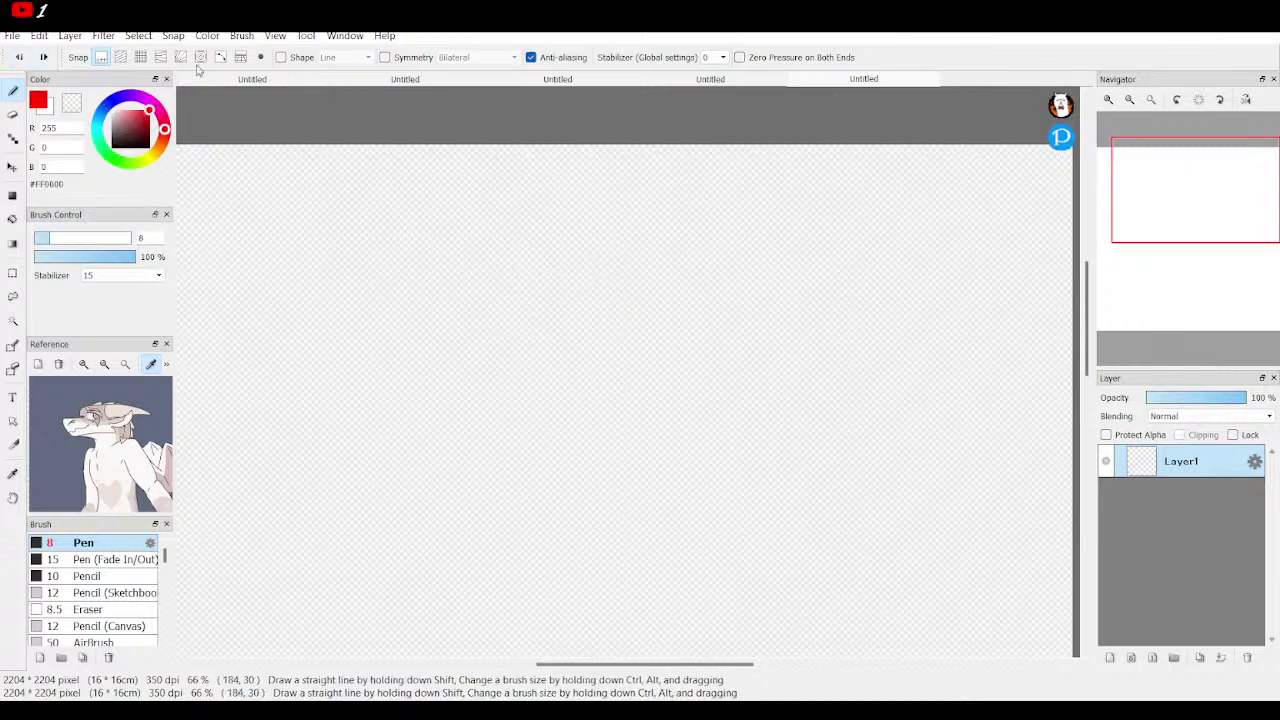
{"action": "left_click_drag", "start_coordinate": [36, 244], "coordinate": [34, 240]}
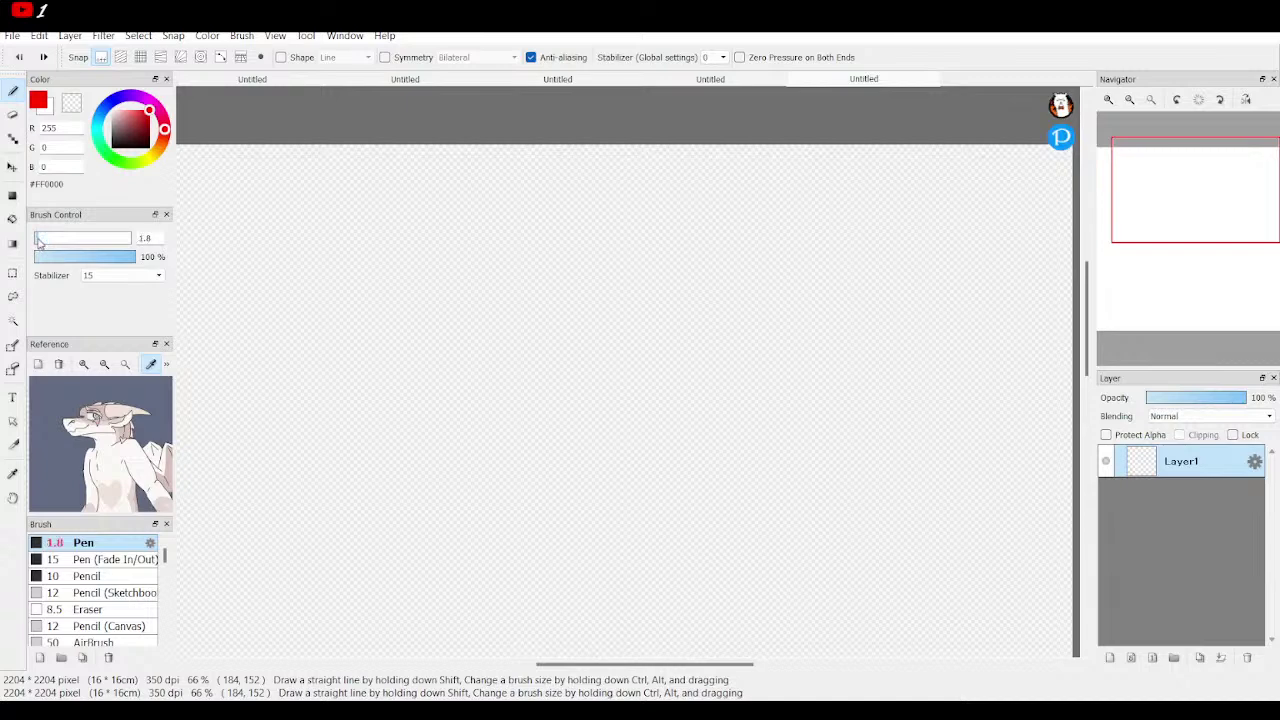
{"action": "mouse_move", "coordinate": [570, 245]}
{"action": "left_mouse_down"}
{"action": "mouse_move", "coordinate": [535, 307]}
{"action": "mouse_move", "coordinate": [630, 337]}
{"action": "mouse_move", "coordinate": [626, 268]}
{"action": "mouse_move", "coordinate": [593, 248]}
{"action": "mouse_move", "coordinate": [549, 273]}
{"action": "mouse_move", "coordinate": [550, 320]}
{"action": "mouse_move", "coordinate": [621, 327]}
{"action": "mouse_move", "coordinate": [589, 241]}
{"action": "left_mouse_up"}
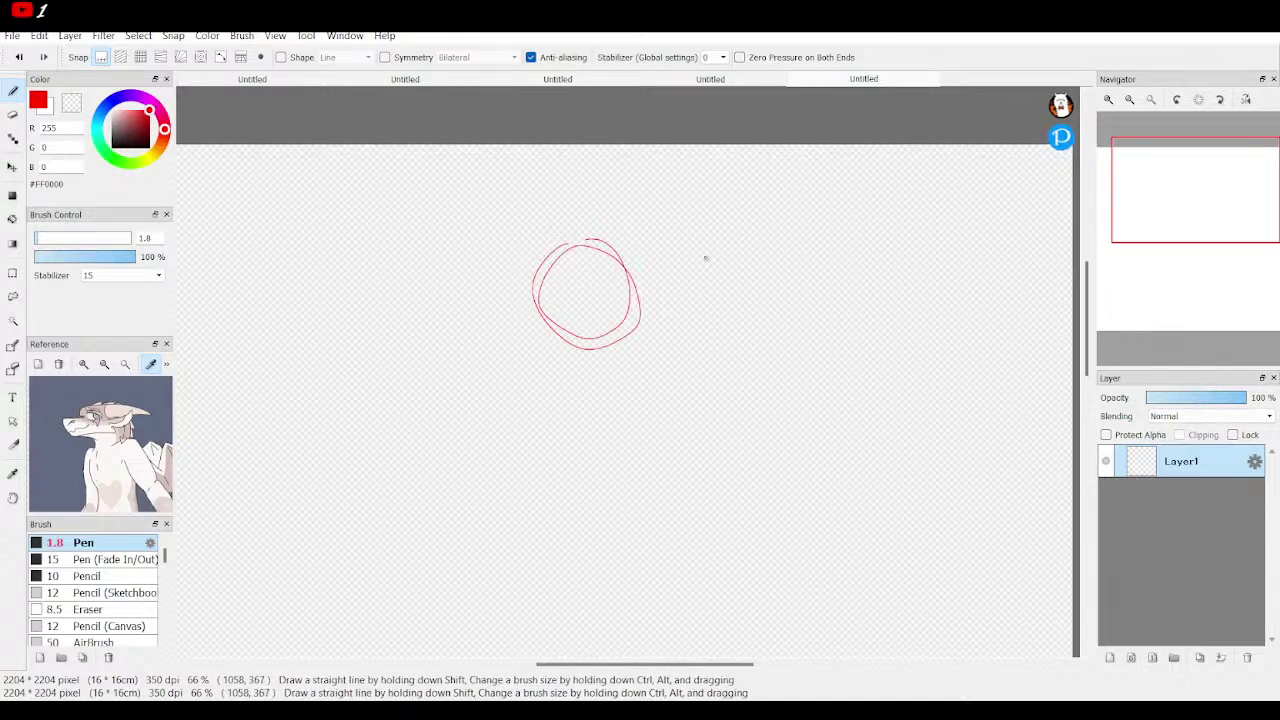
{"action": "scroll", "coordinate": [1173, 192], "scroll_direction": "up", "scroll_amount": 3}
{"action": "mouse_move", "coordinate": [1187, 197]}
{"action": "left_mouse_down"}
{"action": "mouse_move", "coordinate": [1173, 192]}
{"action": "mouse_move", "coordinate": [1180, 175]}
{"action": "left_mouse_up"}
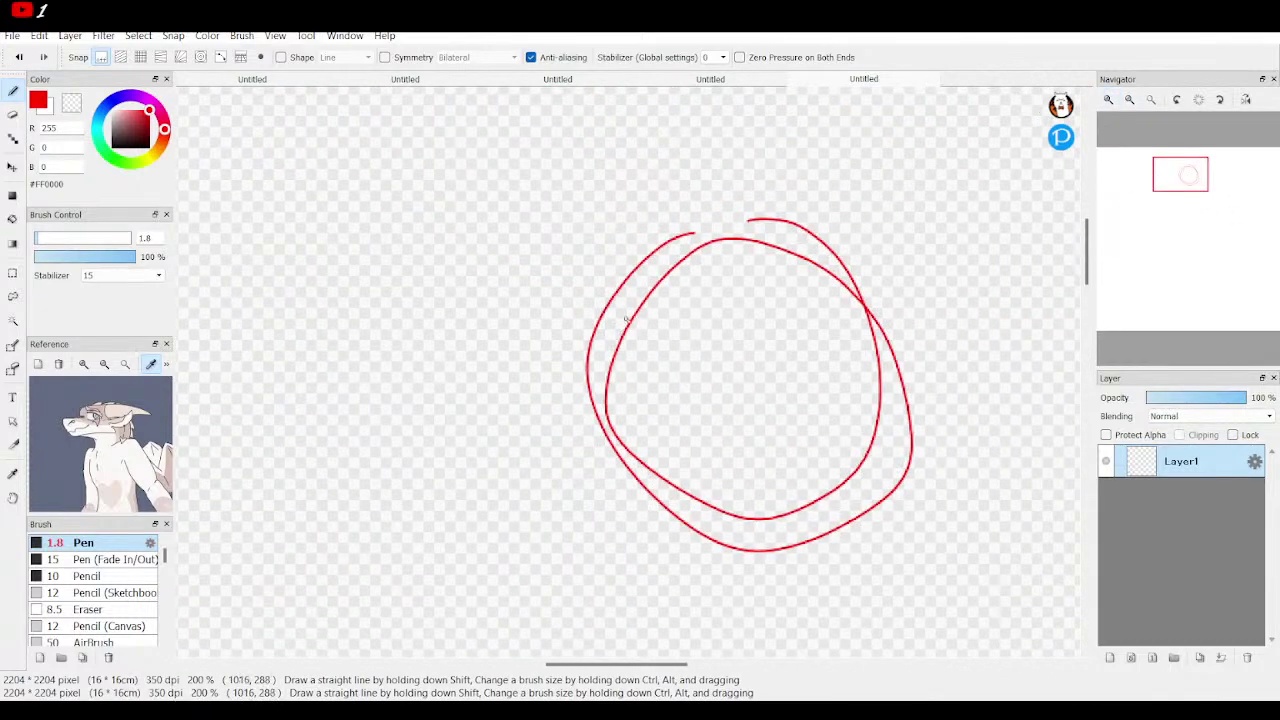
{"action": "mouse_move", "coordinate": [645, 297]}
{"action": "left_mouse_down"}
{"action": "mouse_move", "coordinate": [540, 289]}
{"action": "mouse_move", "coordinate": [612, 420]}
{"action": "left_mouse_up"}
{"action": "left_click", "coordinate": [1131, 101]}
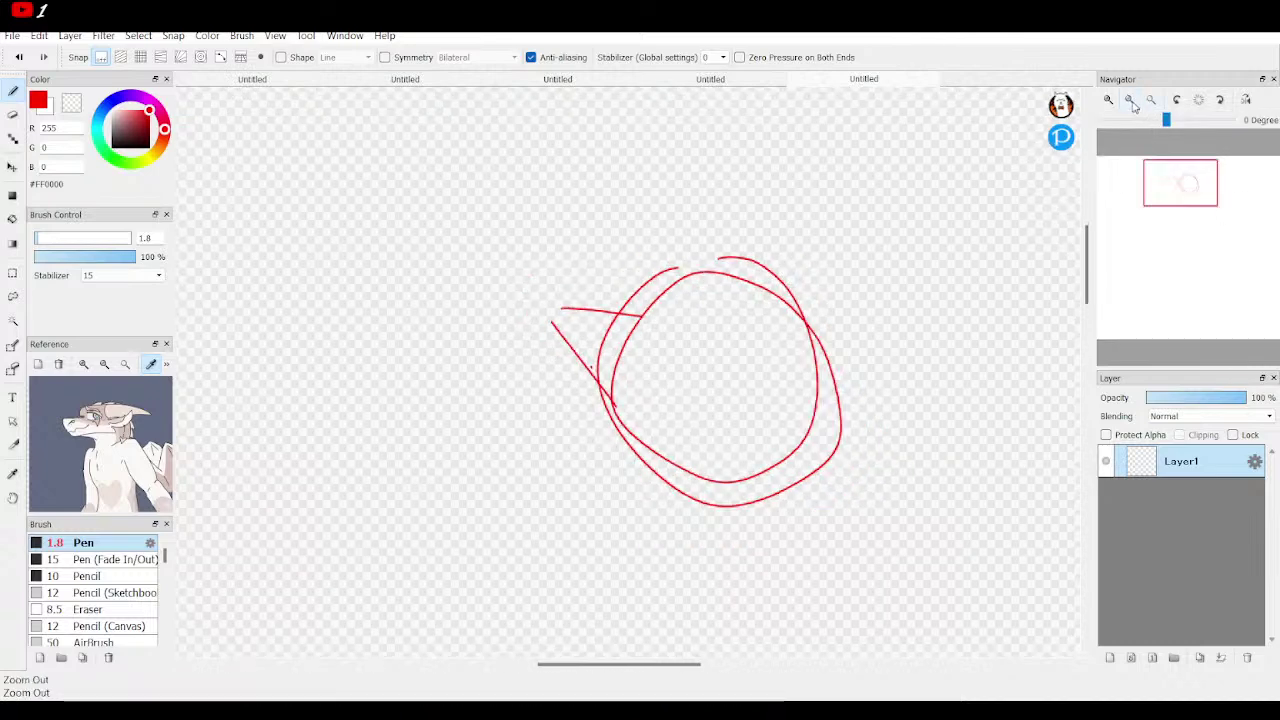
{"action": "left_click", "coordinate": [1131, 101]}
{"action": "mouse_move", "coordinate": [598, 376]}
{"action": "left_mouse_down"}
{"action": "mouse_move", "coordinate": [638, 452]}
{"action": "mouse_move", "coordinate": [625, 493]}
{"action": "left_mouse_up"}
{"action": "mouse_move", "coordinate": [743, 424]}
{"action": "left_mouse_down"}
{"action": "mouse_move", "coordinate": [649, 520]}
{"action": "mouse_move", "coordinate": [735, 442]}
{"action": "mouse_move", "coordinate": [682, 513]}
{"action": "left_mouse_up"}
{"action": "left_click", "coordinate": [19, 58]}
{"action": "left_click", "coordinate": [19, 58]}
{"action": "left_click", "coordinate": [19, 58]}
{"action": "left_click", "coordinate": [19, 58]}
{"action": "left_click", "coordinate": [19, 58]}
{"action": "left_click", "coordinate": [19, 58]}
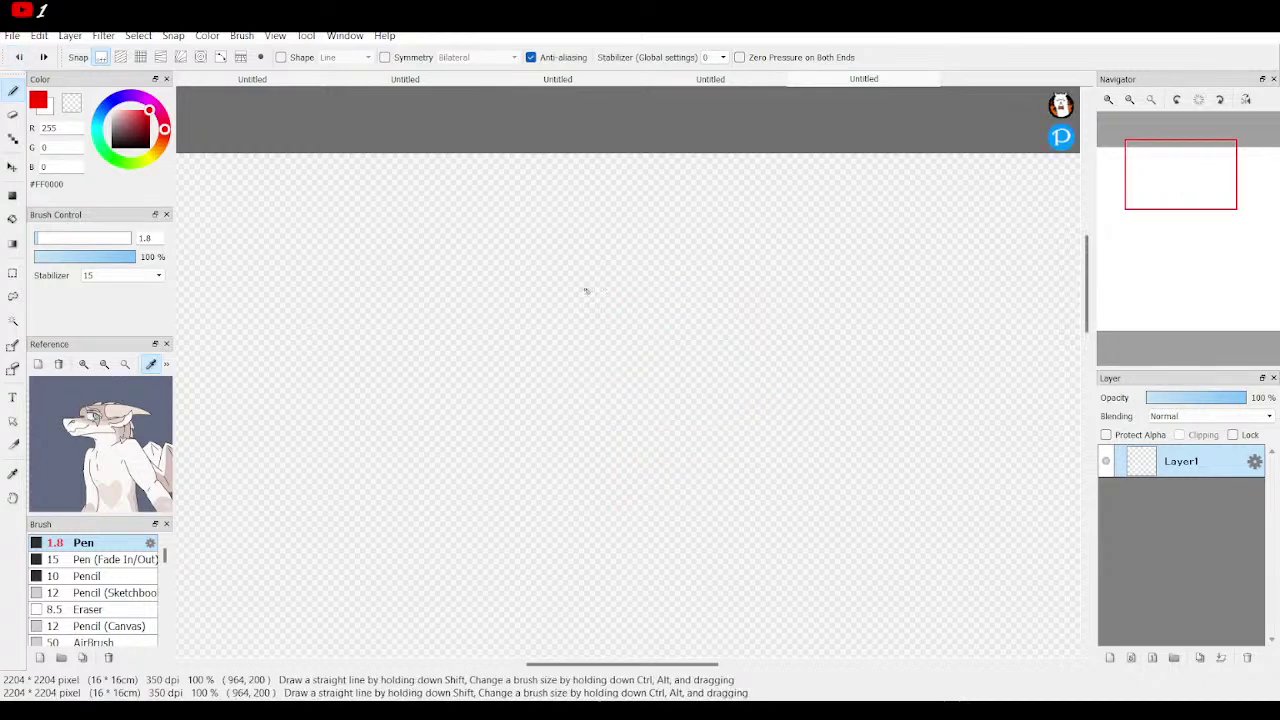
Sketch a loose double-lined circle for the head in the canvas's upper middle, undoing a first attempt.
{"action": "mouse_move", "coordinate": [1248, 151]}
{"action": "mouse_move", "coordinate": [1170, 177]}
{"action": "left_mouse_down"}
{"action": "mouse_move", "coordinate": [1191, 266]}
{"action": "mouse_move", "coordinate": [1194, 189]}
{"action": "mouse_move", "coordinate": [1180, 176]}
{"action": "left_mouse_up"}
{"action": "mouse_move", "coordinate": [689, 362]}
{"action": "left_mouse_down"}
{"action": "mouse_move", "coordinate": [636, 477]}
{"action": "mouse_move", "coordinate": [785, 475]}
{"action": "mouse_move", "coordinate": [752, 384]}
{"action": "mouse_move", "coordinate": [668, 381]}
{"action": "left_mouse_up"}
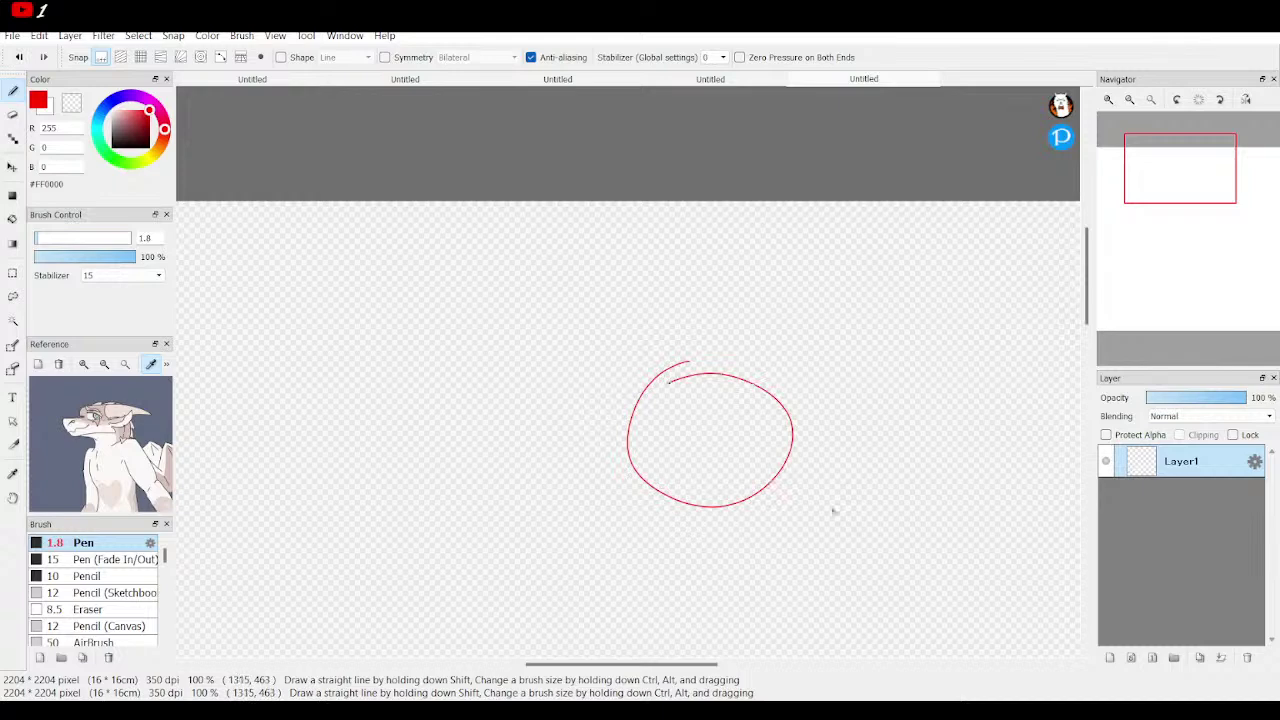
{"action": "left_click", "coordinate": [18, 57]}
{"action": "mouse_move", "coordinate": [612, 347]}
{"action": "left_mouse_down"}
{"action": "mouse_move", "coordinate": [595, 465]}
{"action": "mouse_move", "coordinate": [660, 453]}
{"action": "mouse_move", "coordinate": [659, 391]}
{"action": "mouse_move", "coordinate": [624, 364]}
{"action": "mouse_move", "coordinate": [587, 369]}
{"action": "mouse_move", "coordinate": [563, 445]}
{"action": "mouse_move", "coordinate": [664, 452]}
{"action": "left_mouse_up"}
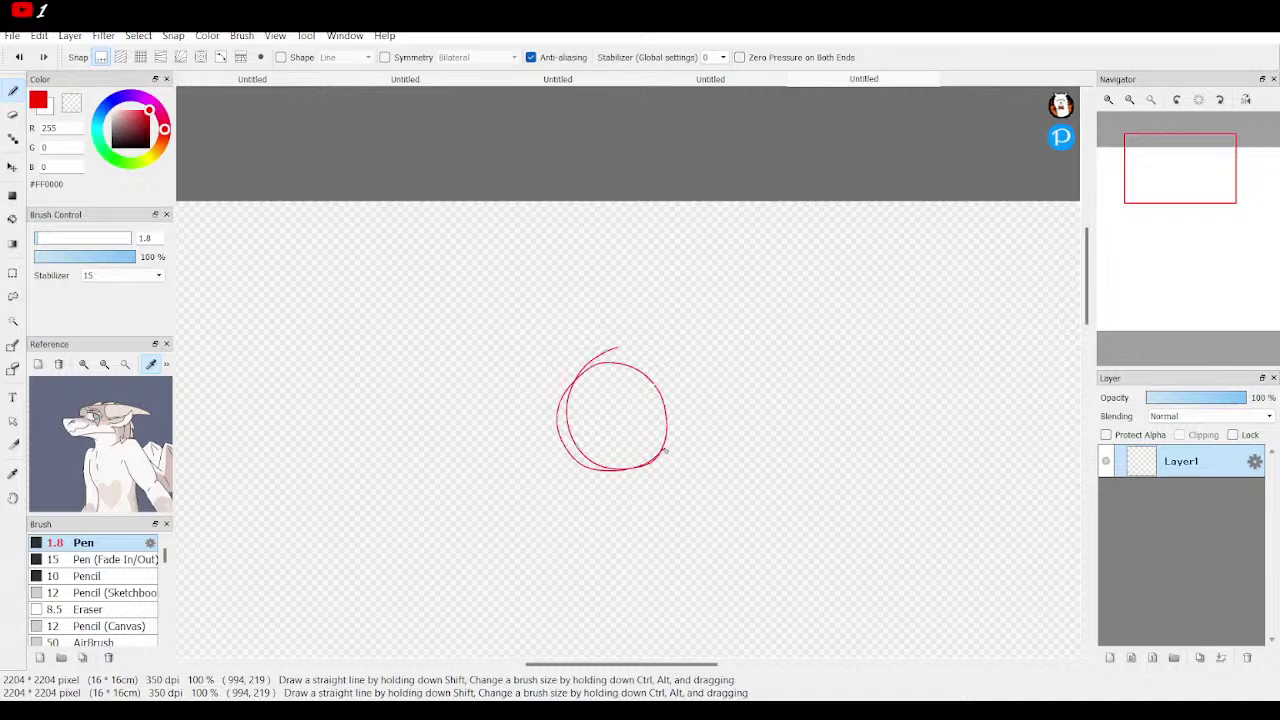
Sketch a right-facing snout on the head circle with a sloping bridge, a wavy mouth line and a straight lower jaw.
{"action": "left_click", "coordinate": [1129, 101]}
{"action": "left_click", "coordinate": [1129, 101]}
{"action": "left_click_drag", "start_coordinate": [1181, 186], "coordinate": [1187, 179]}
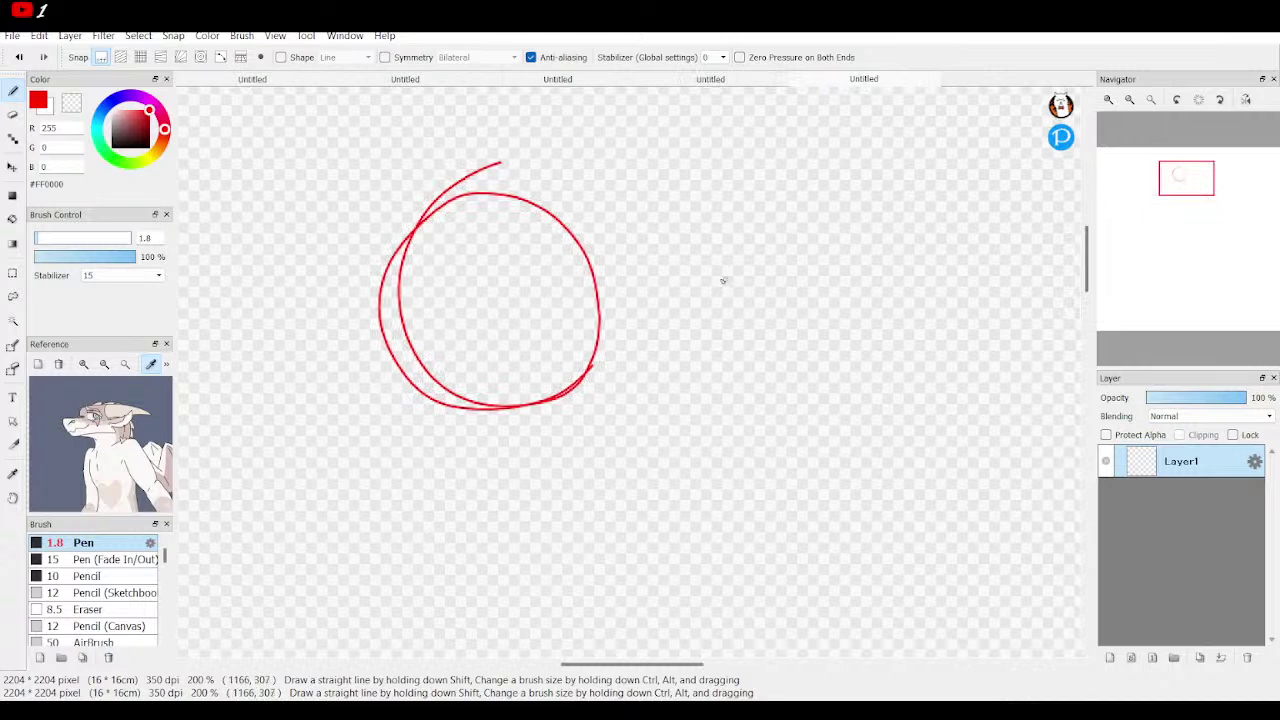
{"action": "left_click_drag", "start_coordinate": [597, 299], "coordinate": [684, 340]}
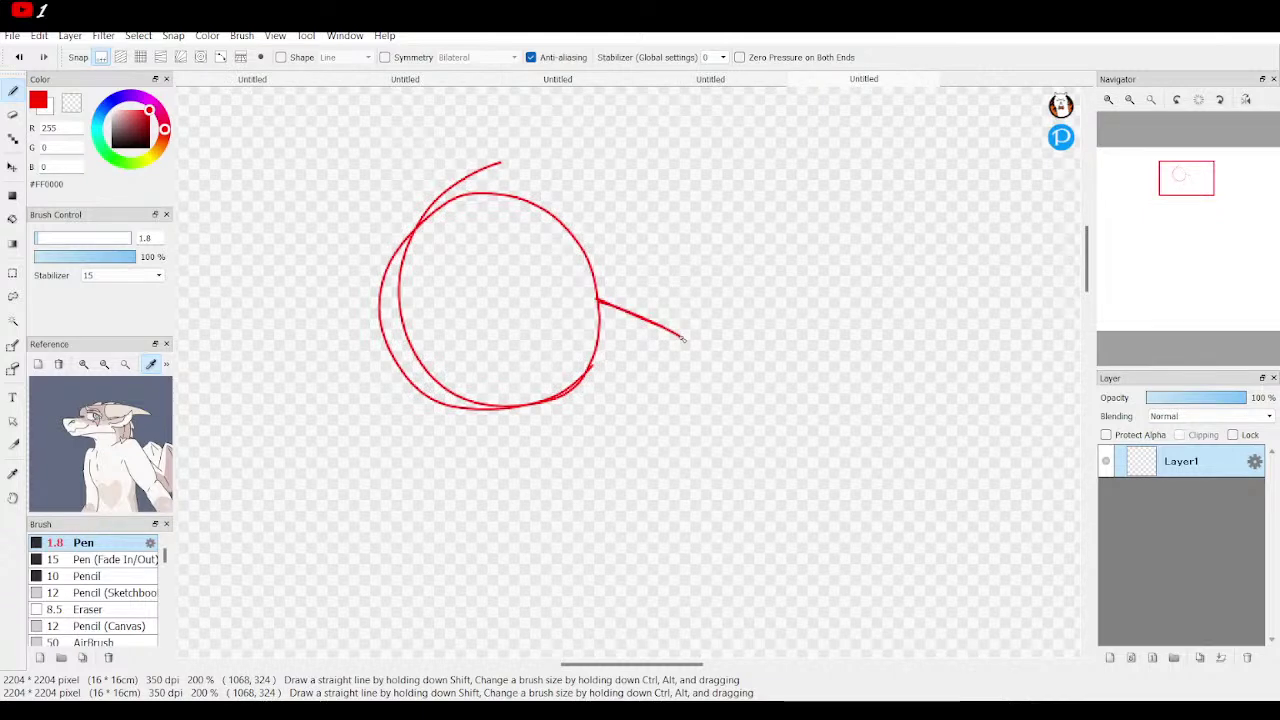
{"action": "mouse_move", "coordinate": [670, 372]}
{"action": "left_mouse_down"}
{"action": "mouse_move", "coordinate": [629, 379]}
{"action": "mouse_move", "coordinate": [572, 352]}
{"action": "left_mouse_up"}
{"action": "left_click_drag", "start_coordinate": [640, 390], "coordinate": [452, 410]}
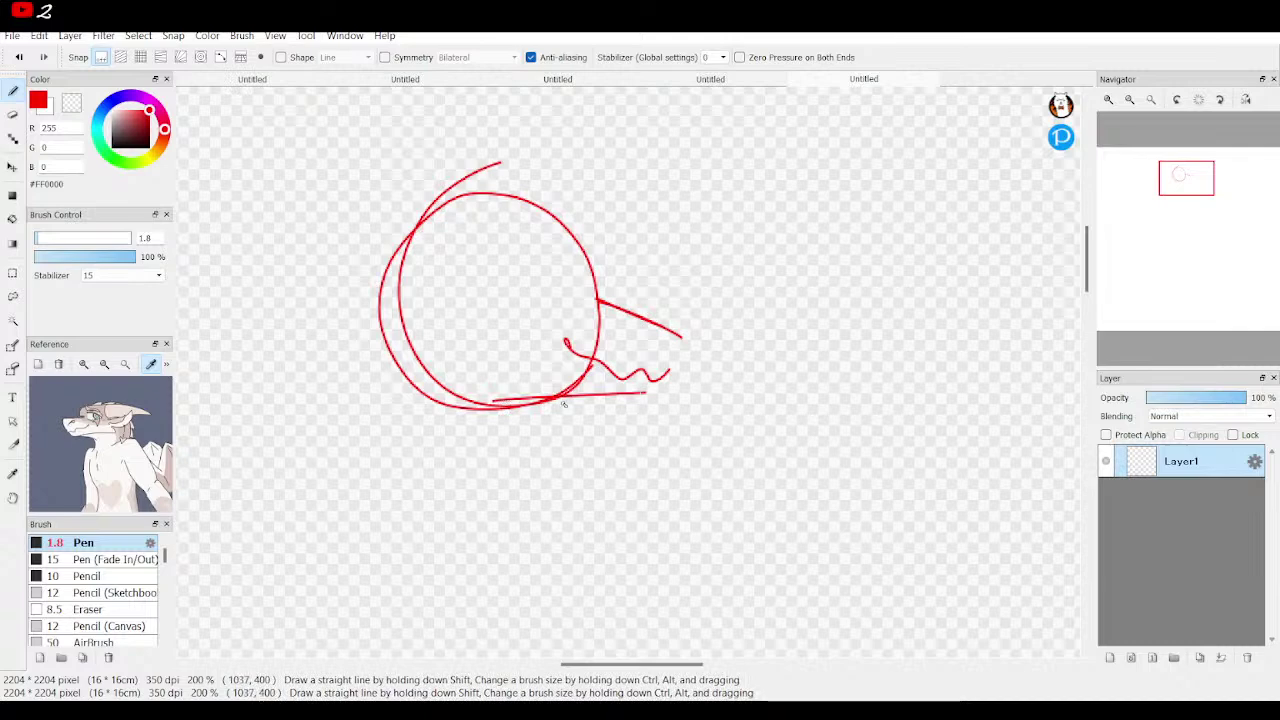
Draw the angled brow ridge, the nostril, and a half-lidded eye with a small marking beneath it.
{"action": "mouse_move", "coordinate": [524, 278]}
{"action": "left_mouse_down"}
{"action": "mouse_move", "coordinate": [583, 241]}
{"action": "mouse_move", "coordinate": [600, 310]}
{"action": "mouse_move", "coordinate": [572, 238]}
{"action": "left_mouse_up"}
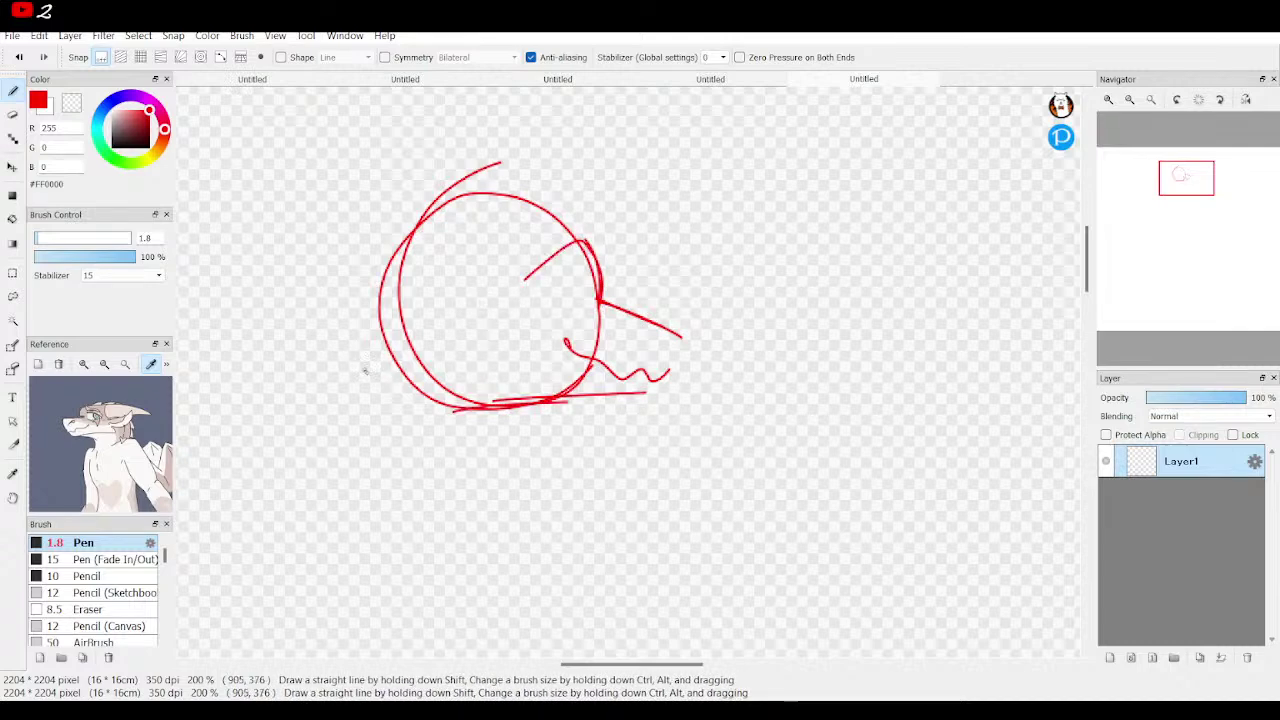
{"action": "left_click", "coordinate": [1108, 100]}
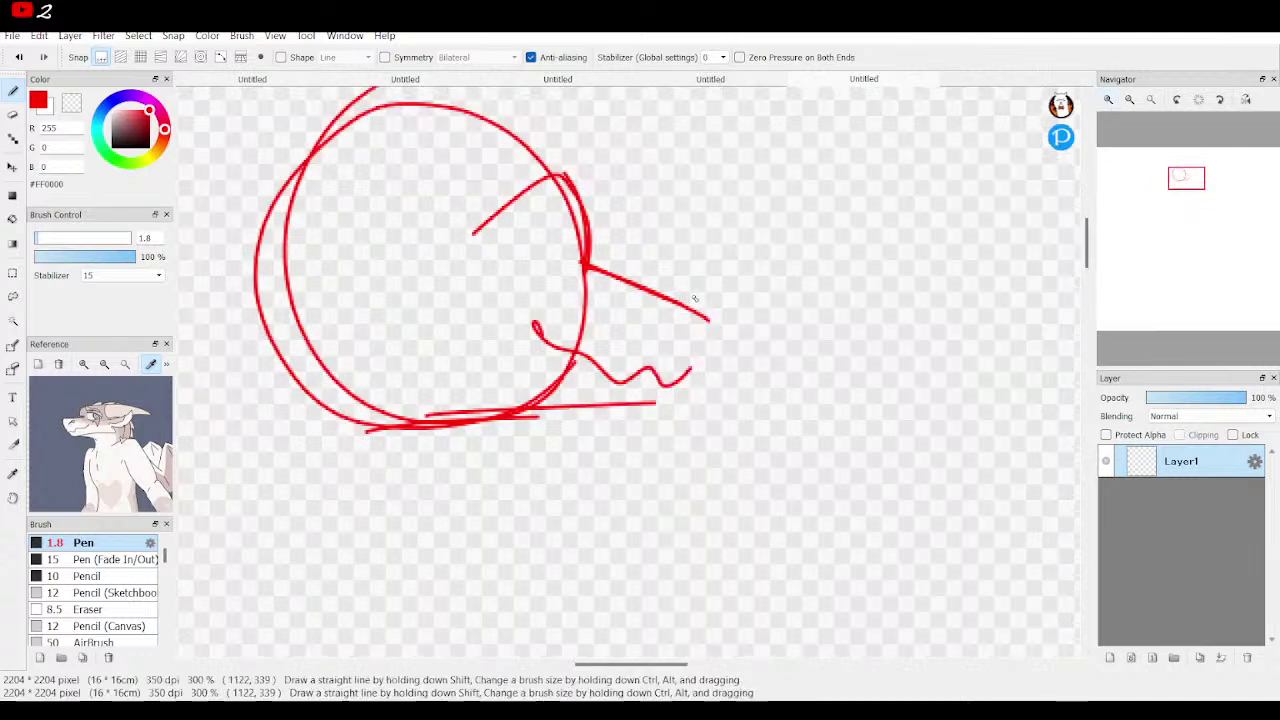
{"action": "left_click_drag", "start_coordinate": [685, 343], "coordinate": [654, 322]}
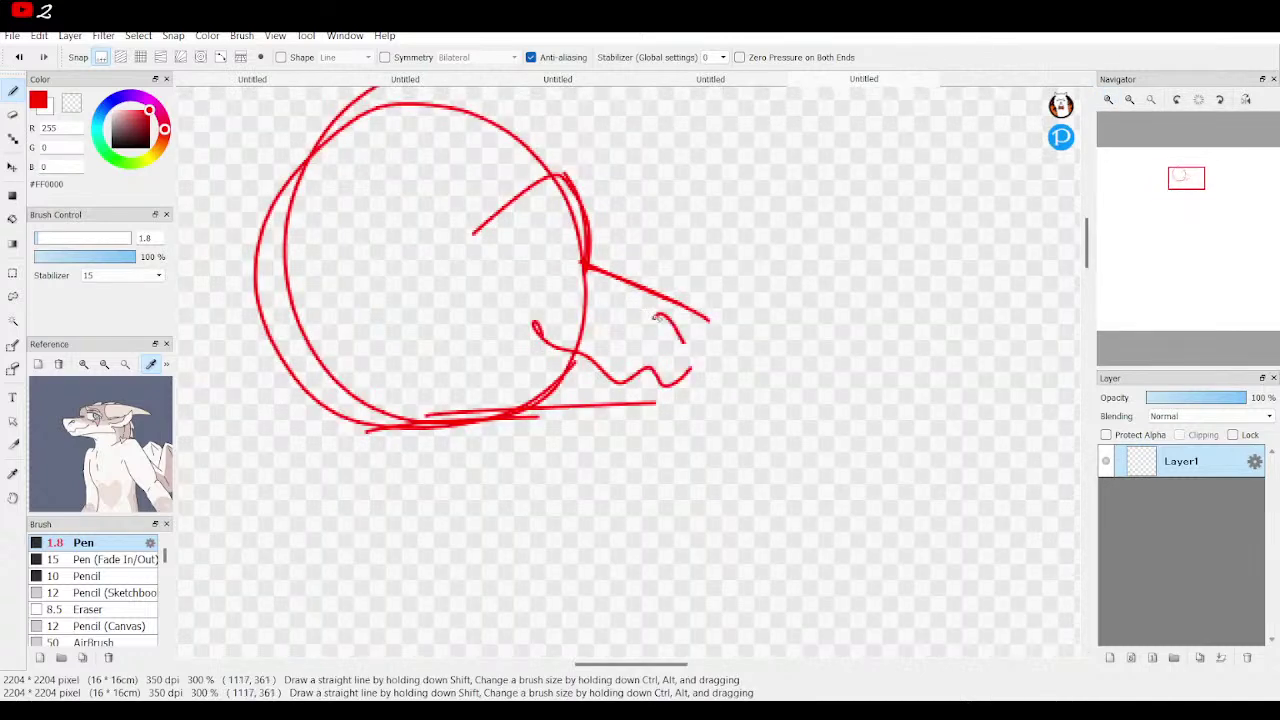
{"action": "mouse_move", "coordinate": [507, 246]}
{"action": "left_mouse_down"}
{"action": "mouse_move", "coordinate": [558, 213]}
{"action": "mouse_move", "coordinate": [504, 262]}
{"action": "mouse_move", "coordinate": [502, 248]}
{"action": "mouse_move", "coordinate": [512, 268]}
{"action": "mouse_move", "coordinate": [524, 250]}
{"action": "left_mouse_up"}
{"action": "left_click_drag", "start_coordinate": [1192, 195], "coordinate": [1189, 188]}
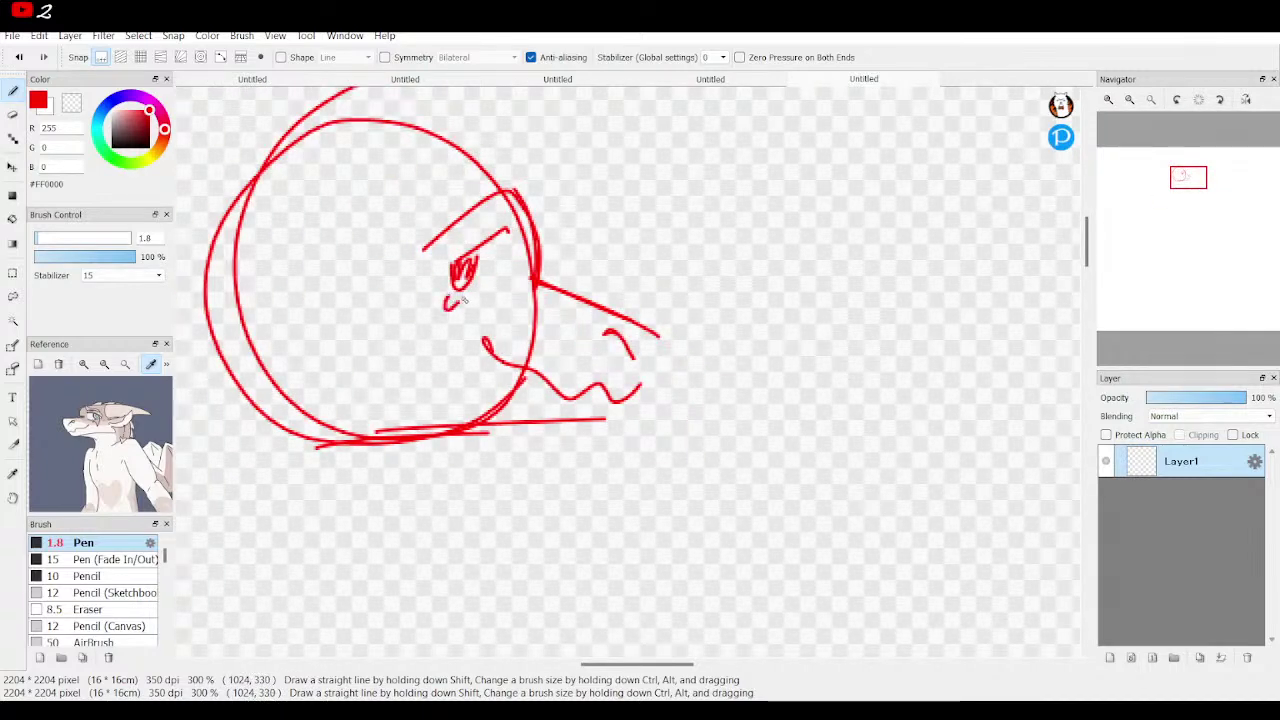
Sketch the pointed jaw corner, the long swept-back ear with its inner fold, and a small teardrop shape beneath it.
{"action": "left_click_drag", "start_coordinate": [1171, 193], "coordinate": [1186, 174]}
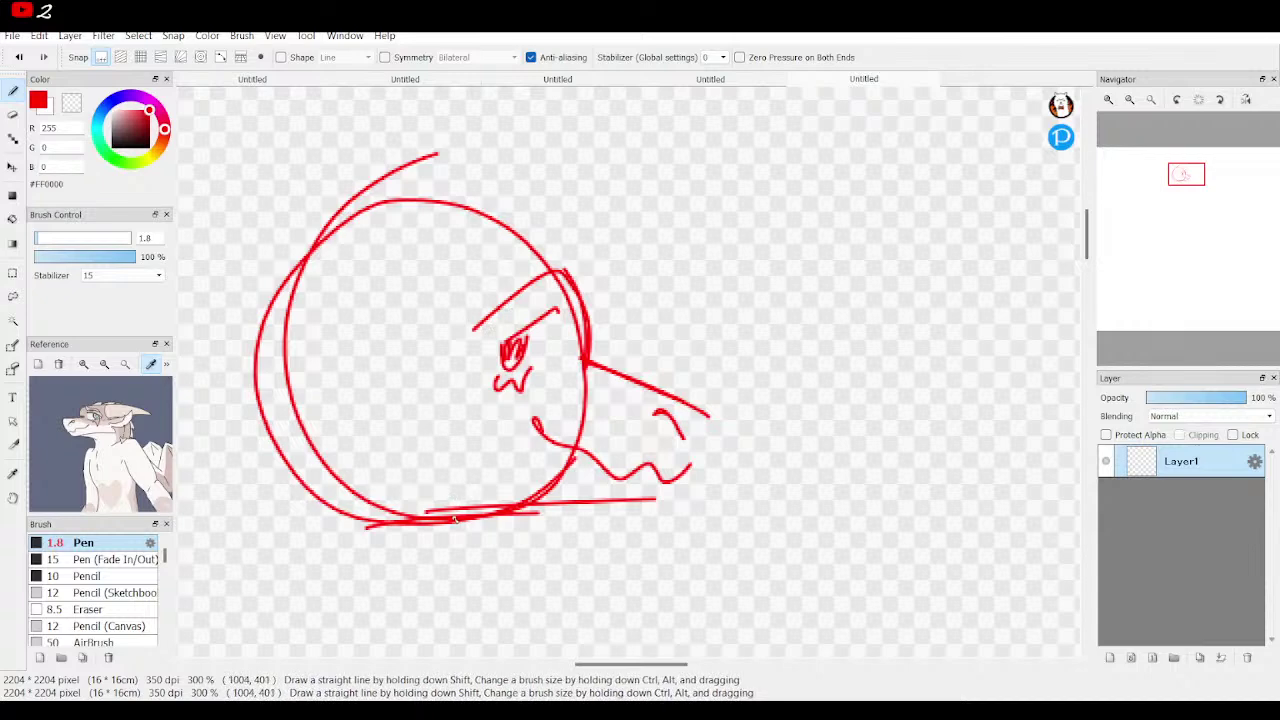
{"action": "mouse_move", "coordinate": [432, 510]}
{"action": "left_mouse_down"}
{"action": "mouse_move", "coordinate": [374, 522]}
{"action": "mouse_move", "coordinate": [434, 466]}
{"action": "mouse_move", "coordinate": [388, 494]}
{"action": "mouse_move", "coordinate": [378, 522]}
{"action": "left_mouse_up"}
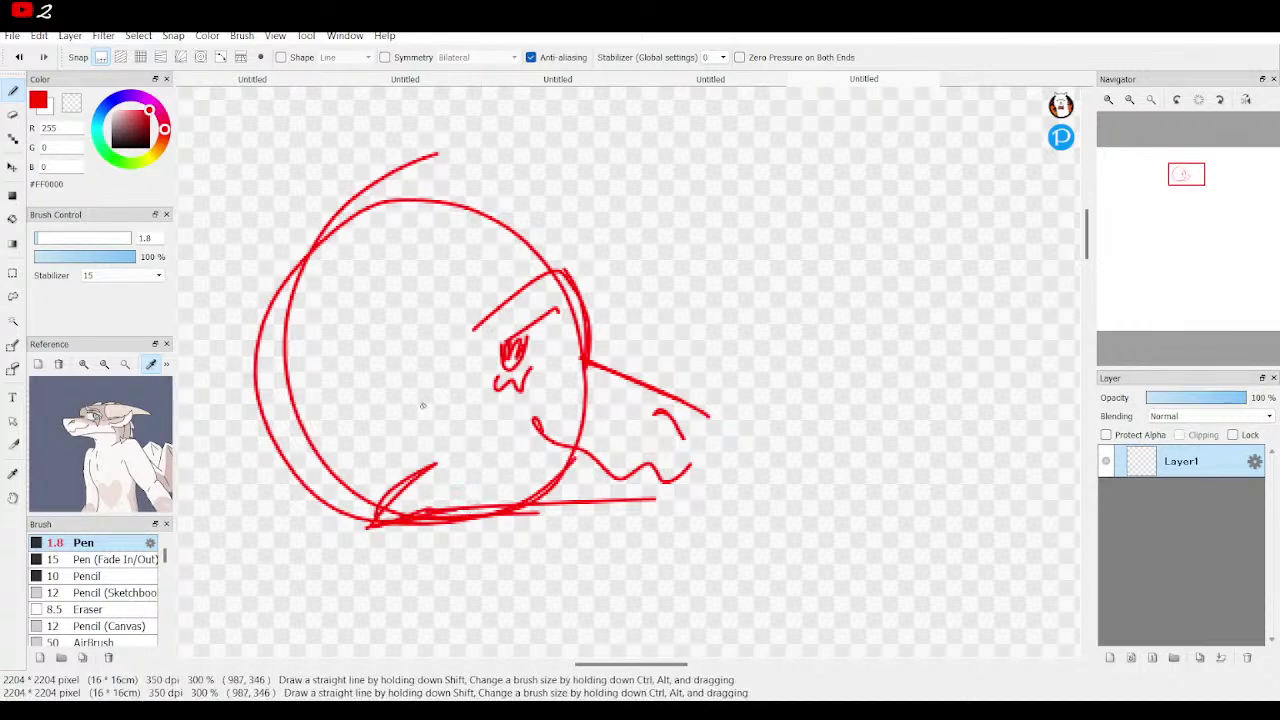
{"action": "mouse_move", "coordinate": [438, 363]}
{"action": "left_mouse_down"}
{"action": "mouse_move", "coordinate": [397, 374]}
{"action": "mouse_move", "coordinate": [312, 332]}
{"action": "mouse_move", "coordinate": [374, 408]}
{"action": "mouse_move", "coordinate": [440, 398]}
{"action": "left_mouse_up"}
{"action": "mouse_move", "coordinate": [266, 287]}
{"action": "left_mouse_down"}
{"action": "mouse_move", "coordinate": [280, 395]}
{"action": "mouse_move", "coordinate": [395, 408]}
{"action": "left_mouse_up"}
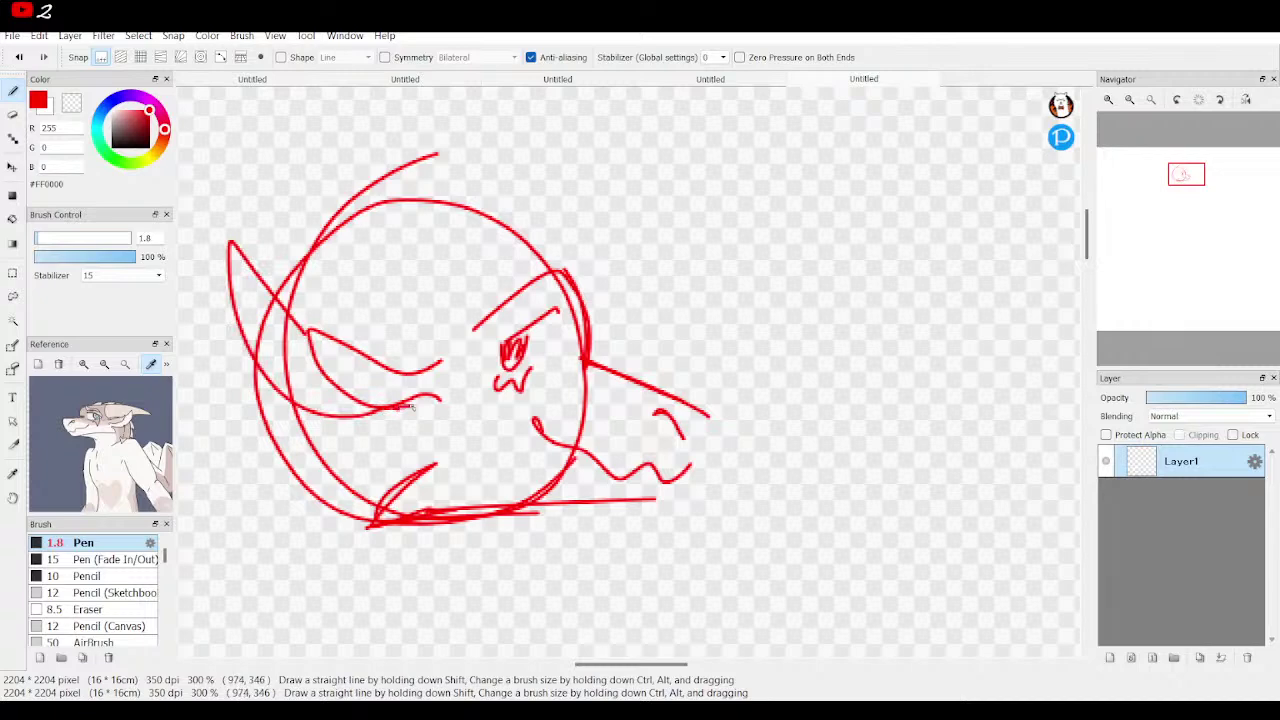
{"action": "mouse_move", "coordinate": [306, 392]}
{"action": "left_mouse_down"}
{"action": "mouse_move", "coordinate": [306, 440]}
{"action": "mouse_move", "coordinate": [292, 402]}
{"action": "mouse_move", "coordinate": [305, 419]}
{"action": "left_mouse_up"}
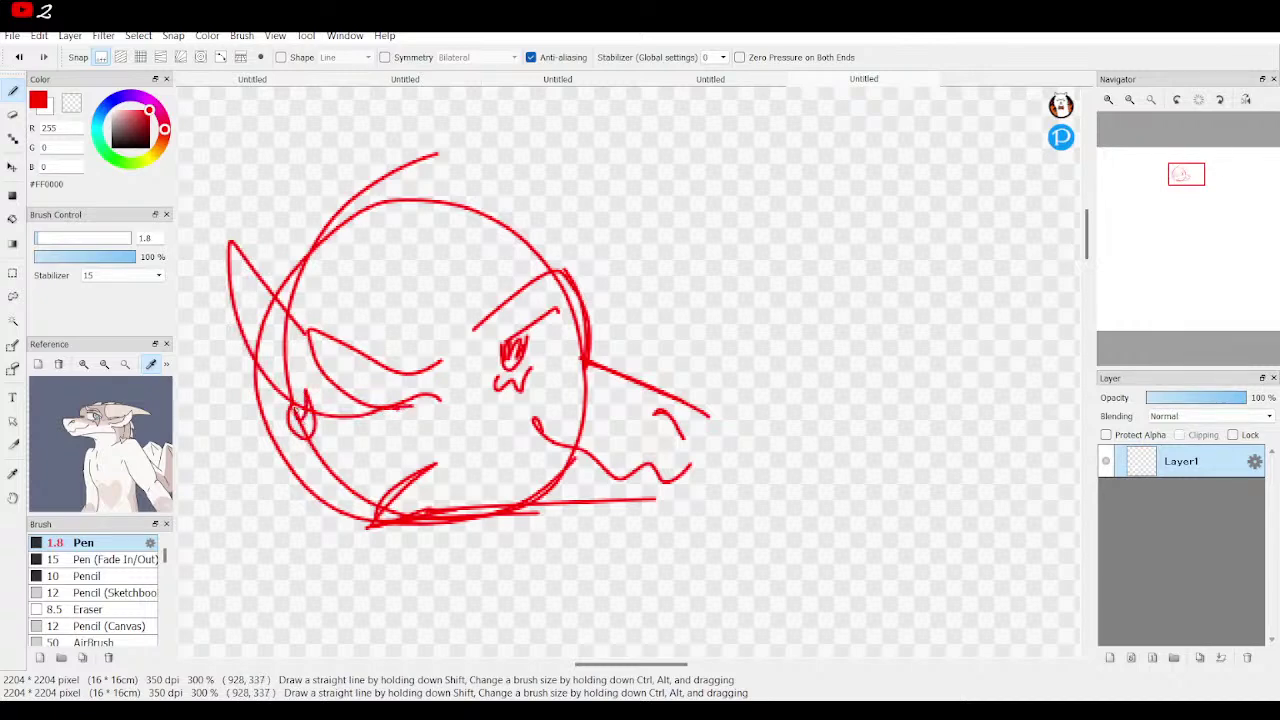
Draw the flat head top, a pointed horn behind the ear, a crescent above the ear, head tufts and a cheek mark.
{"action": "mouse_move", "coordinate": [1105, 150]}
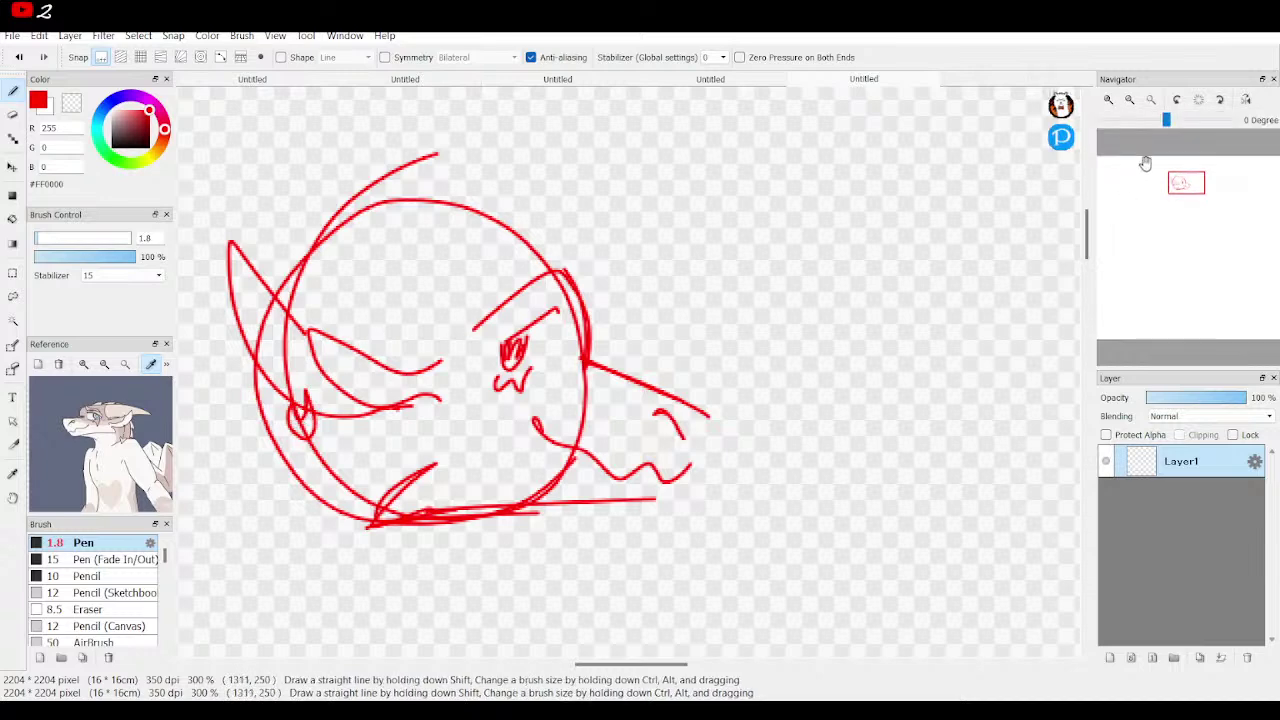
{"action": "left_click", "coordinate": [1131, 99]}
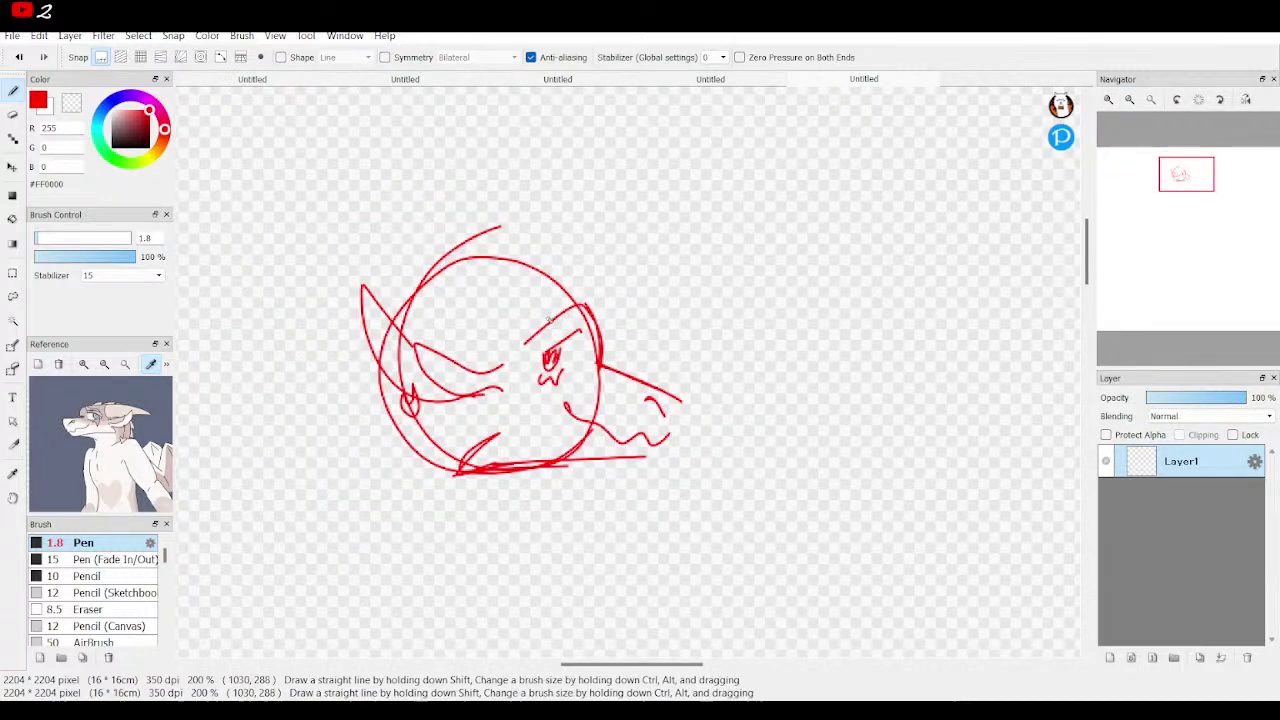
{"action": "mouse_move", "coordinate": [561, 314]}
{"action": "left_mouse_down"}
{"action": "mouse_move", "coordinate": [391, 319]}
{"action": "mouse_move", "coordinate": [358, 345]}
{"action": "mouse_move", "coordinate": [359, 326]}
{"action": "mouse_move", "coordinate": [268, 338]}
{"action": "mouse_move", "coordinate": [374, 366]}
{"action": "left_mouse_up"}
{"action": "mouse_move", "coordinate": [478, 368]}
{"action": "left_mouse_down"}
{"action": "mouse_move", "coordinate": [522, 337]}
{"action": "mouse_move", "coordinate": [496, 311]}
{"action": "left_mouse_up"}
{"action": "left_click", "coordinate": [18, 57]}
{"action": "left_click_drag", "start_coordinate": [505, 337], "coordinate": [469, 366]}
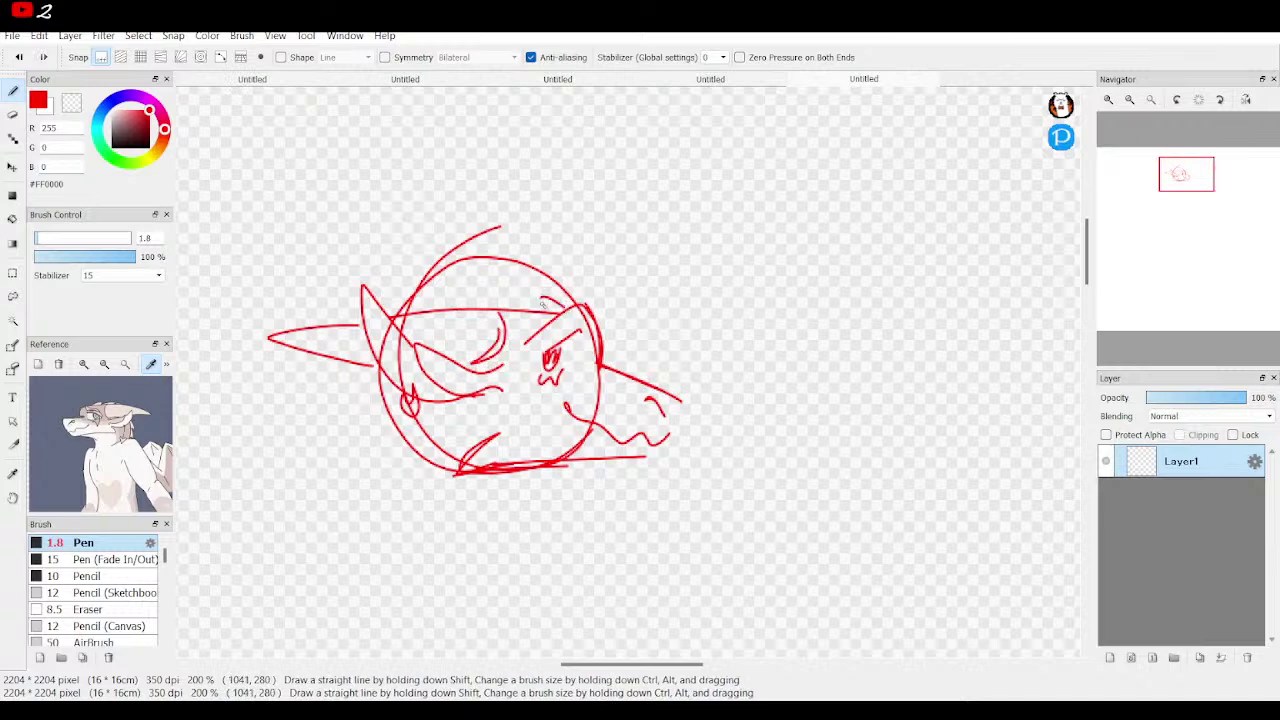
{"action": "mouse_move", "coordinate": [522, 304]}
{"action": "left_mouse_down"}
{"action": "mouse_move", "coordinate": [476, 294]}
{"action": "mouse_move", "coordinate": [432, 307]}
{"action": "left_mouse_up"}
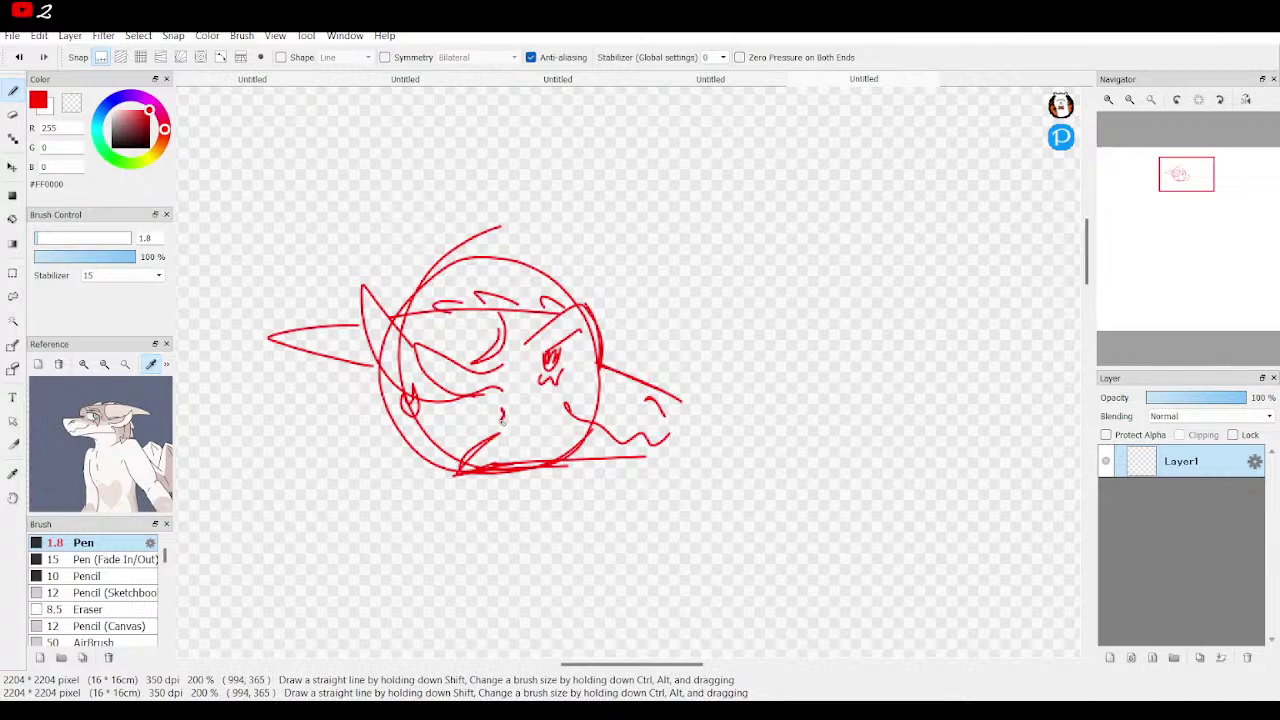
Erase the head circle's leftover construction lines behind the jaw and above the flat head top.
{"action": "key", "text": "e"}
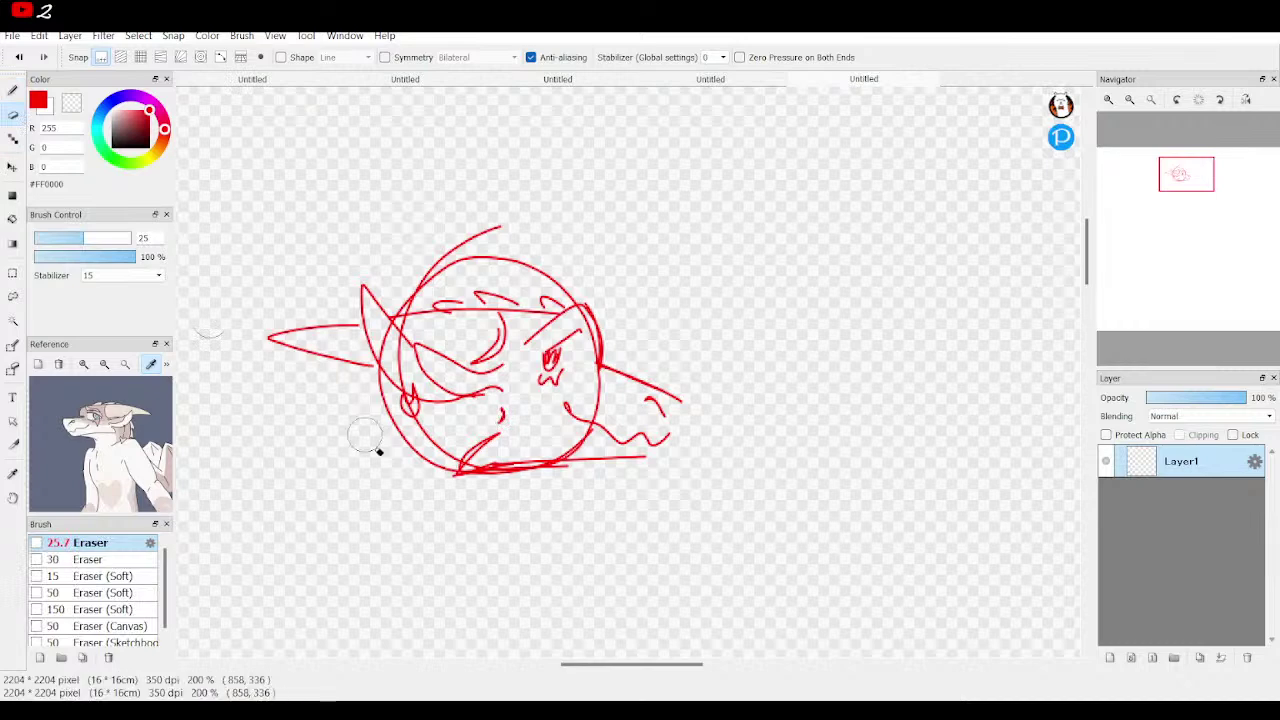
{"action": "mouse_move", "coordinate": [430, 452]}
{"action": "left_mouse_down"}
{"action": "mouse_move", "coordinate": [388, 439]}
{"action": "mouse_move", "coordinate": [379, 399]}
{"action": "mouse_move", "coordinate": [390, 439]}
{"action": "mouse_move", "coordinate": [420, 443]}
{"action": "left_mouse_up"}
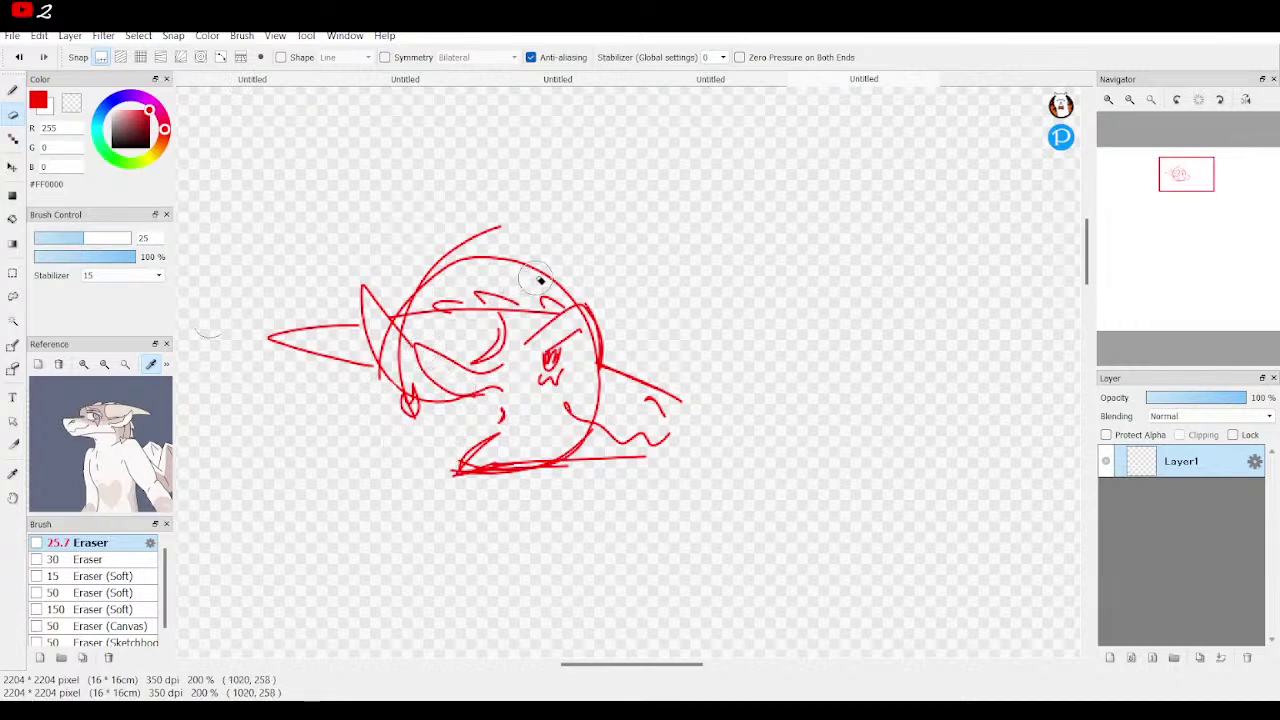
{"action": "mouse_move", "coordinate": [568, 284]}
{"action": "left_mouse_down"}
{"action": "mouse_move", "coordinate": [512, 260]}
{"action": "mouse_move", "coordinate": [400, 295]}
{"action": "left_mouse_up"}
{"action": "left_click_drag", "start_coordinate": [500, 215], "coordinate": [478, 232]}
Sketch the neck below the head with angular front and back contours and the start of the shoulders.
{"action": "left_click", "coordinate": [12, 92]}
{"action": "mouse_move", "coordinate": [557, 470]}
{"action": "left_mouse_down"}
{"action": "mouse_move", "coordinate": [557, 241]}
{"action": "mouse_move", "coordinate": [535, 330]}
{"action": "left_mouse_up"}
{"action": "mouse_move", "coordinate": [386, 283]}
{"action": "left_mouse_down"}
{"action": "mouse_move", "coordinate": [360, 330]}
{"action": "mouse_move", "coordinate": [438, 390]}
{"action": "left_mouse_up"}
{"action": "mouse_move", "coordinate": [546, 323]}
{"action": "left_mouse_down"}
{"action": "mouse_move", "coordinate": [519, 360]}
{"action": "mouse_move", "coordinate": [578, 397]}
{"action": "mouse_move", "coordinate": [566, 407]}
{"action": "mouse_move", "coordinate": [586, 400]}
{"action": "mouse_move", "coordinate": [512, 472]}
{"action": "mouse_move", "coordinate": [424, 392]}
{"action": "left_mouse_up"}
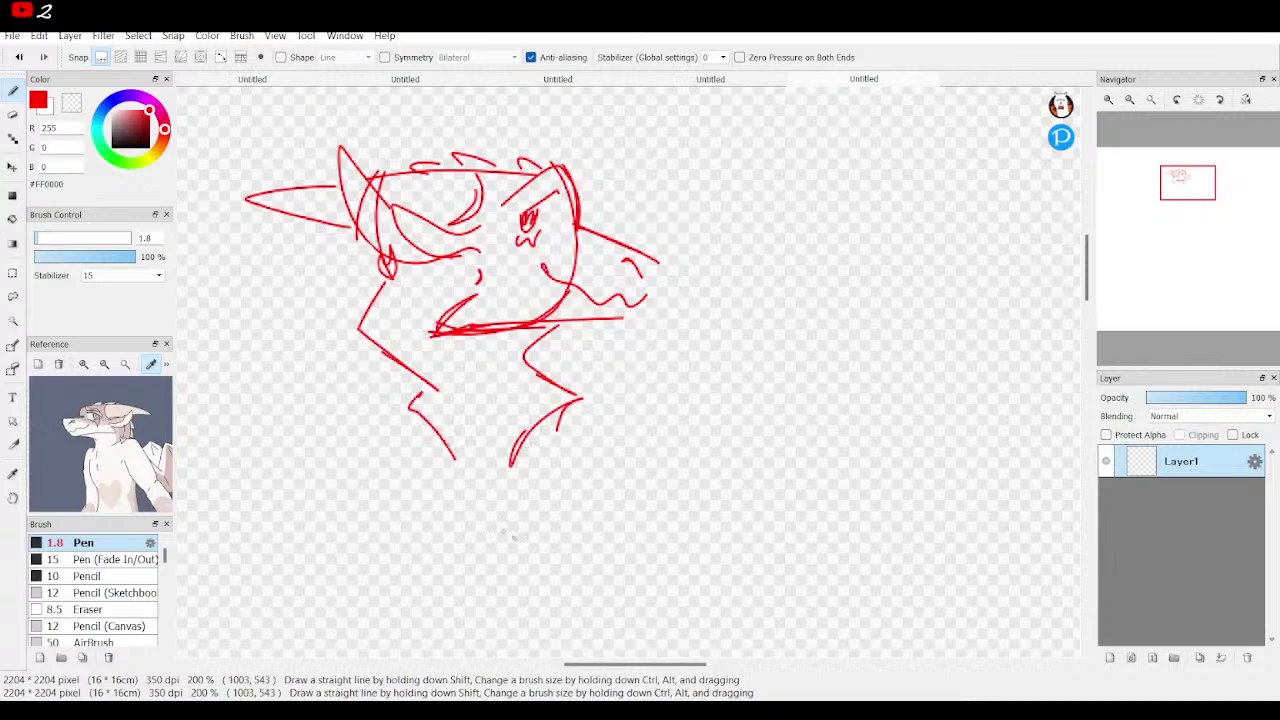
Draw three pointed oval spines along the back of the neck.
{"action": "mouse_move", "coordinate": [378, 268]}
{"action": "left_mouse_down"}
{"action": "mouse_move", "coordinate": [346, 320]}
{"action": "mouse_move", "coordinate": [383, 284]}
{"action": "mouse_move", "coordinate": [372, 334]}
{"action": "mouse_move", "coordinate": [405, 390]}
{"action": "mouse_move", "coordinate": [400, 345]}
{"action": "mouse_move", "coordinate": [378, 326]}
{"action": "left_mouse_up"}
{"action": "mouse_move", "coordinate": [434, 404]}
{"action": "left_mouse_down"}
{"action": "mouse_move", "coordinate": [476, 434]}
{"action": "mouse_move", "coordinate": [446, 390]}
{"action": "left_mouse_up"}
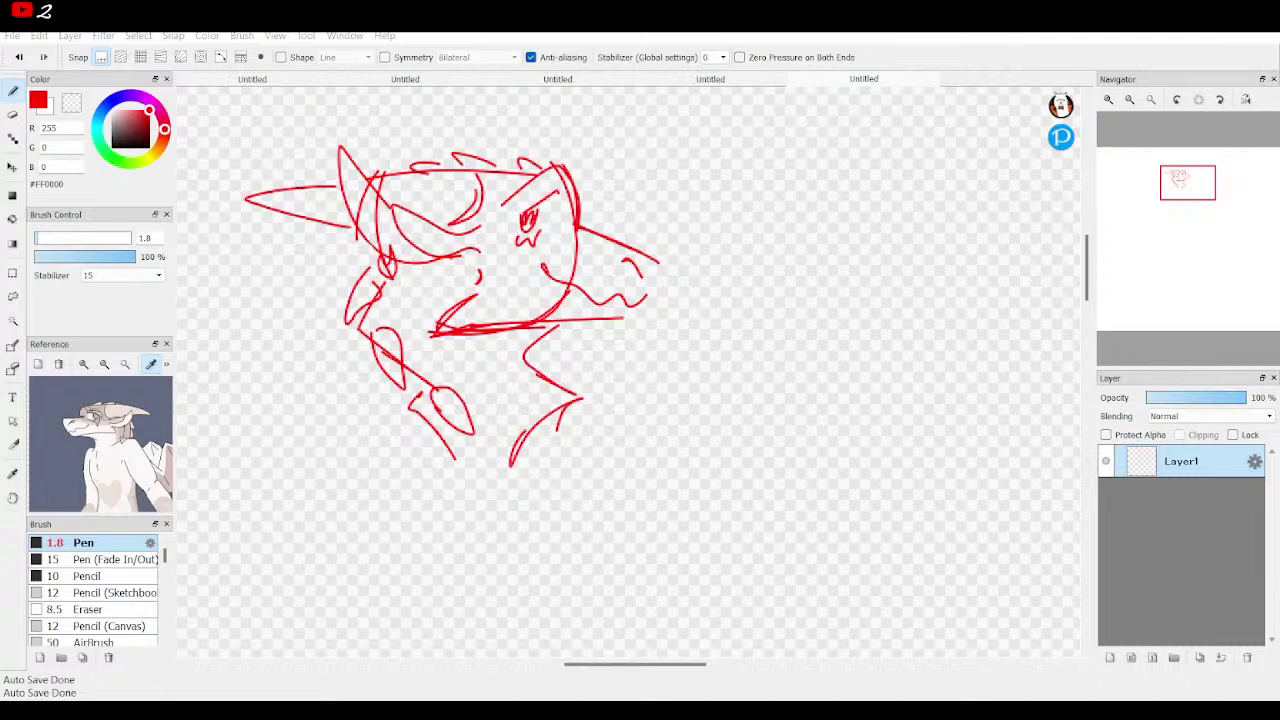
{"action": "left_click", "coordinate": [902, 686]}
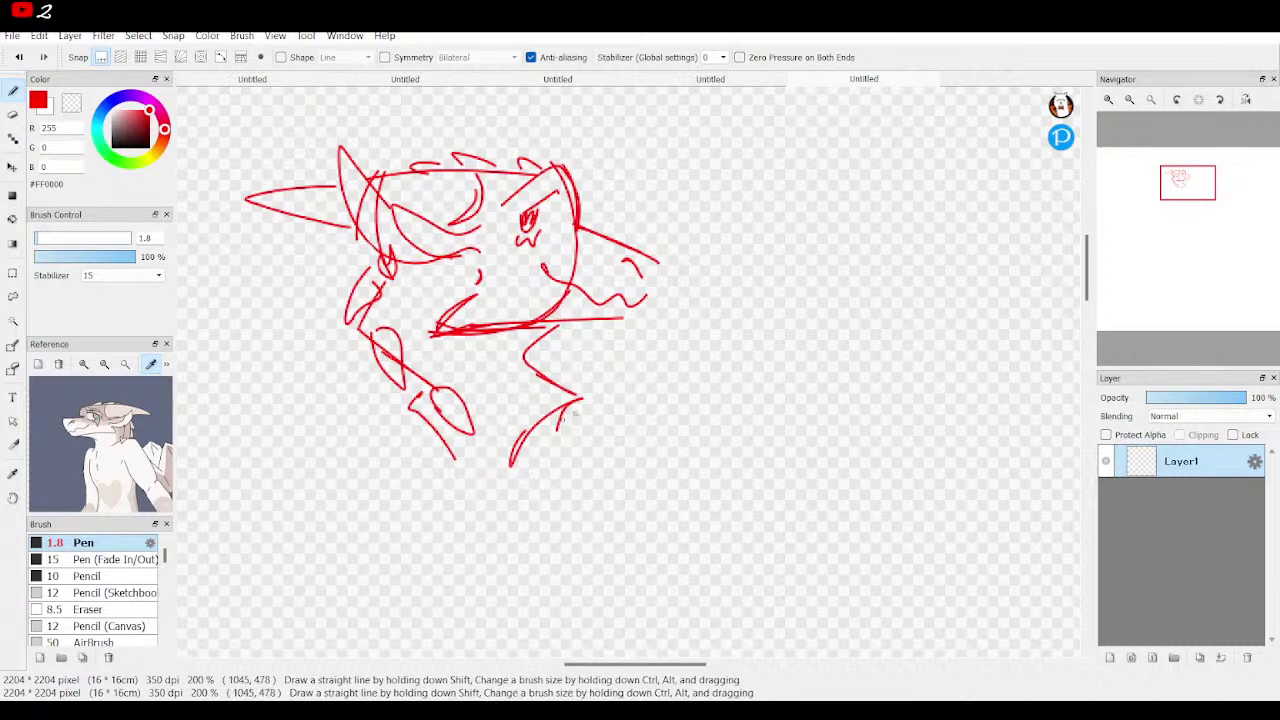
Sketch a V-shaped collar around the base of the neck, meeting in a point over the chest.
{"action": "mouse_move", "coordinate": [589, 394]}
{"action": "left_mouse_down"}
{"action": "mouse_move", "coordinate": [629, 425]}
{"action": "mouse_move", "coordinate": [576, 412]}
{"action": "mouse_move", "coordinate": [569, 434]}
{"action": "mouse_move", "coordinate": [531, 398]}
{"action": "mouse_move", "coordinate": [474, 450]}
{"action": "left_mouse_up"}
{"action": "mouse_move", "coordinate": [400, 404]}
{"action": "left_mouse_down"}
{"action": "mouse_move", "coordinate": [486, 452]}
{"action": "mouse_move", "coordinate": [412, 418]}
{"action": "mouse_move", "coordinate": [380, 430]}
{"action": "mouse_move", "coordinate": [378, 470]}
{"action": "mouse_move", "coordinate": [494, 535]}
{"action": "mouse_move", "coordinate": [552, 454]}
{"action": "mouse_move", "coordinate": [600, 420]}
{"action": "mouse_move", "coordinate": [600, 388]}
{"action": "mouse_move", "coordinate": [626, 400]}
{"action": "mouse_move", "coordinate": [576, 392]}
{"action": "left_mouse_up"}
{"action": "mouse_move", "coordinate": [1210, 186]}
{"action": "mouse_move", "coordinate": [1210, 186]}
{"action": "left_mouse_down"}
{"action": "mouse_move", "coordinate": [1166, 220]}
{"action": "mouse_move", "coordinate": [1186, 188]}
{"action": "left_mouse_up"}
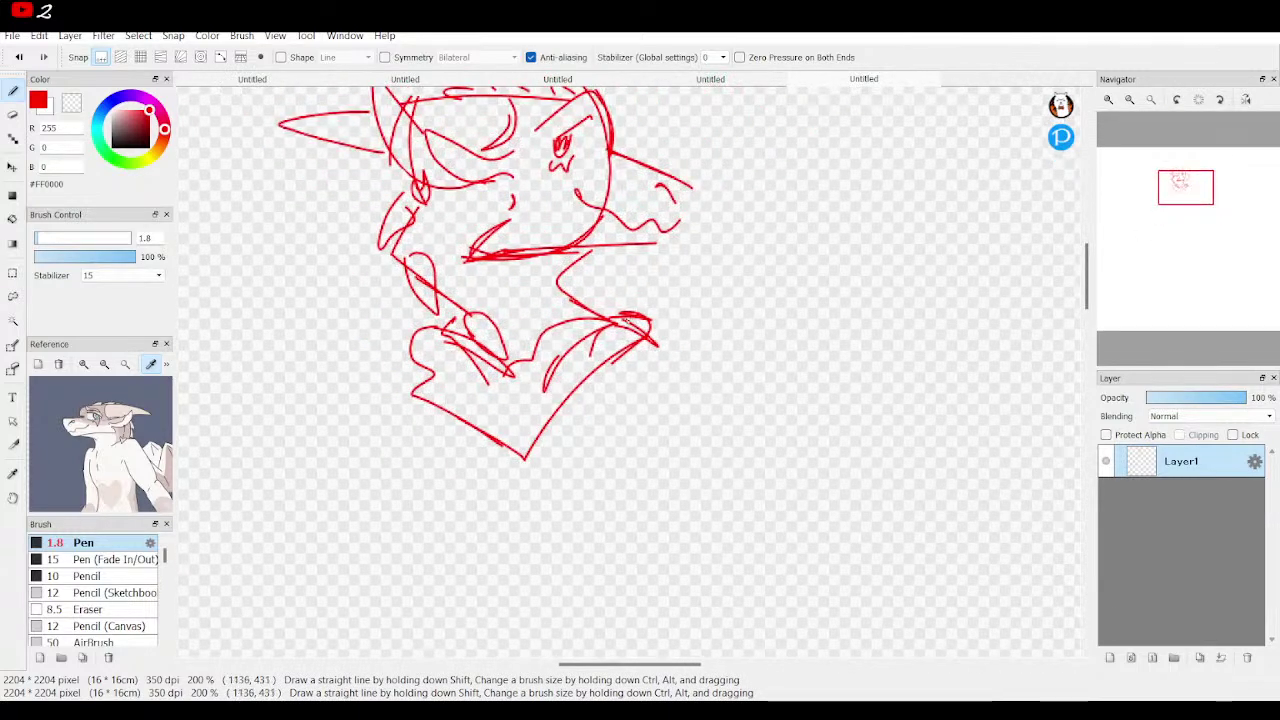
Try to sketch a raised hand and a bent arm with a drooping sleeve beside the collar.
{"action": "mouse_move", "coordinate": [704, 294]}
{"action": "left_mouse_down"}
{"action": "mouse_move", "coordinate": [668, 306]}
{"action": "mouse_move", "coordinate": [730, 330]}
{"action": "mouse_move", "coordinate": [755, 325]}
{"action": "mouse_move", "coordinate": [720, 268]}
{"action": "mouse_move", "coordinate": [693, 257]}
{"action": "mouse_move", "coordinate": [703, 290]}
{"action": "left_mouse_up"}
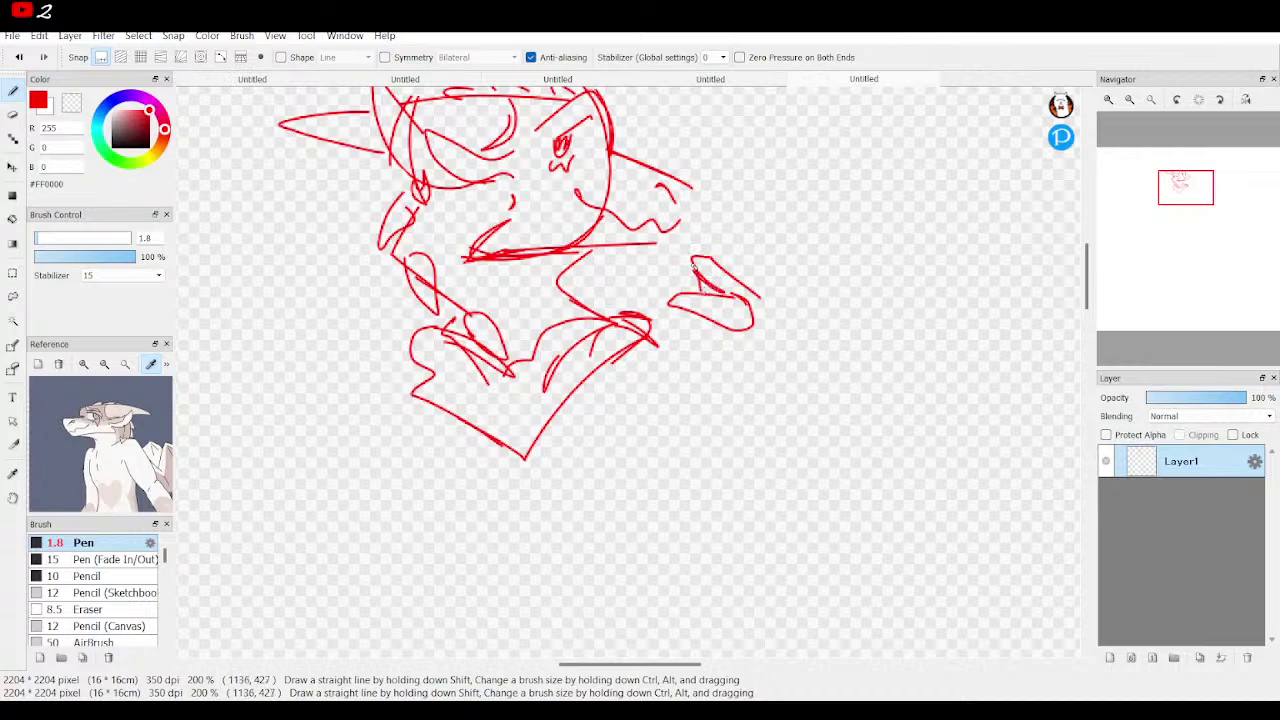
{"action": "left_click", "coordinate": [18, 57]}
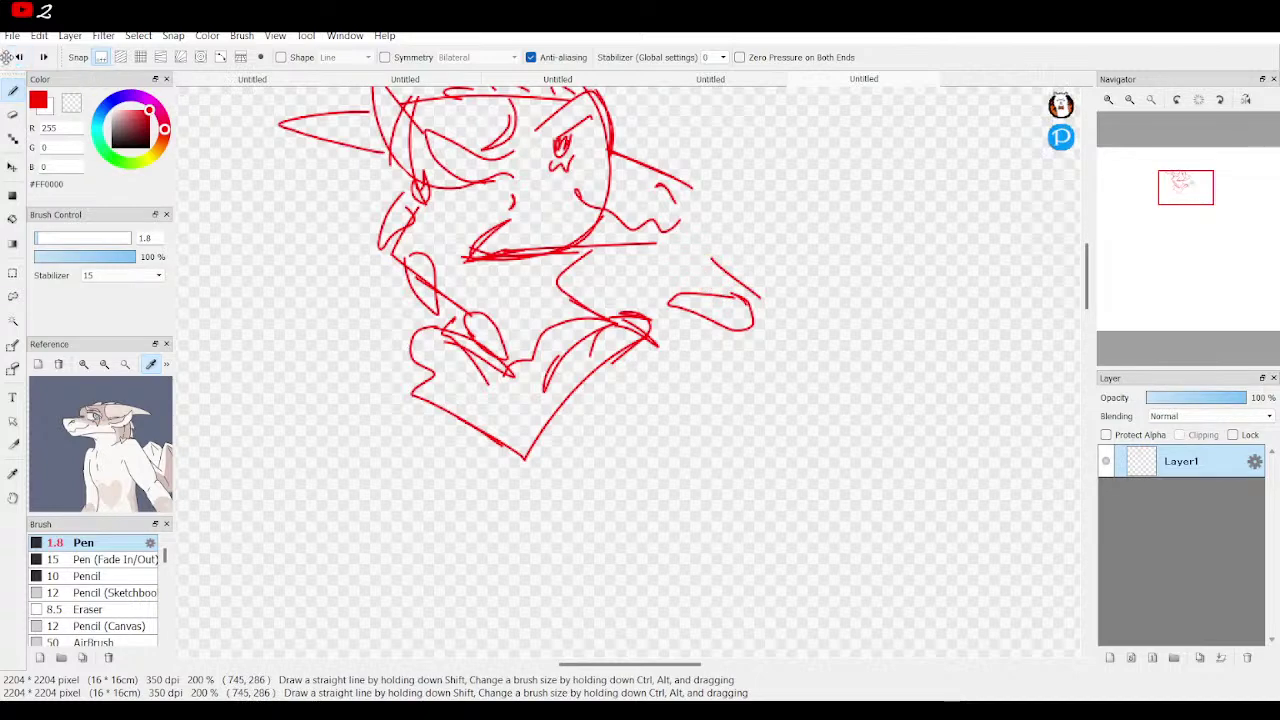
{"action": "left_click", "coordinate": [18, 57]}
{"action": "left_click_drag", "start_coordinate": [692, 264], "coordinate": [760, 284]}
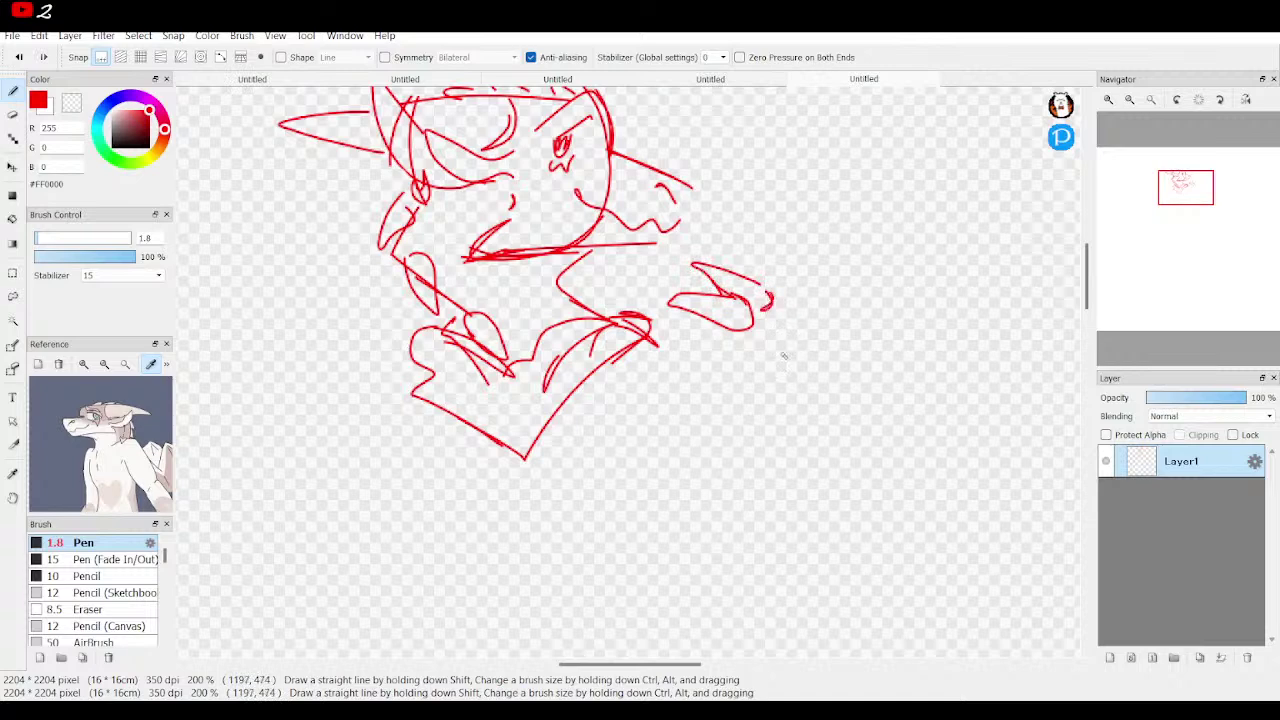
{"action": "left_click_drag", "start_coordinate": [785, 311], "coordinate": [826, 372]}
{"action": "mouse_move", "coordinate": [658, 352]}
{"action": "left_mouse_down"}
{"action": "mouse_move", "coordinate": [706, 451]}
{"action": "mouse_move", "coordinate": [749, 478]}
{"action": "left_mouse_up"}
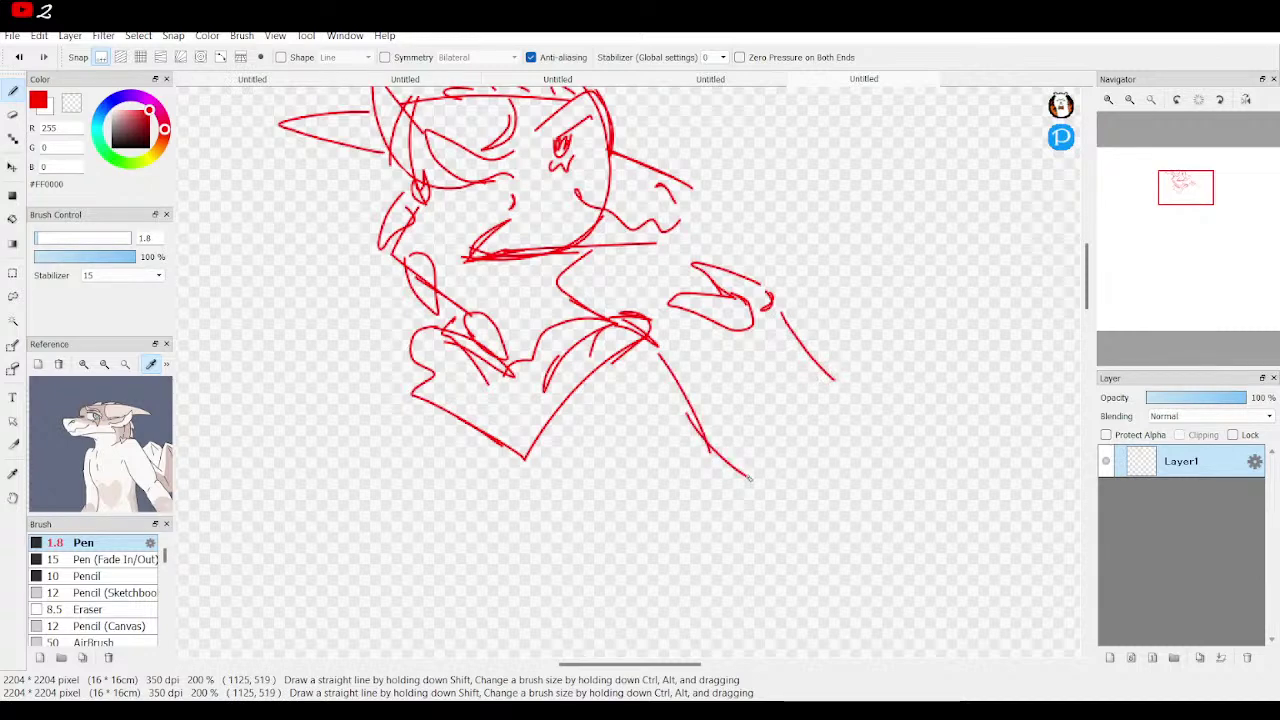
{"action": "mouse_move", "coordinate": [746, 350]}
{"action": "left_mouse_down"}
{"action": "mouse_move", "coordinate": [812, 520]}
{"action": "mouse_move", "coordinate": [876, 515]}
{"action": "mouse_move", "coordinate": [838, 418]}
{"action": "left_mouse_up"}
{"action": "mouse_move", "coordinate": [766, 364]}
{"action": "left_mouse_down"}
{"action": "mouse_move", "coordinate": [710, 327]}
{"action": "mouse_move", "coordinate": [765, 369]}
{"action": "left_mouse_up"}
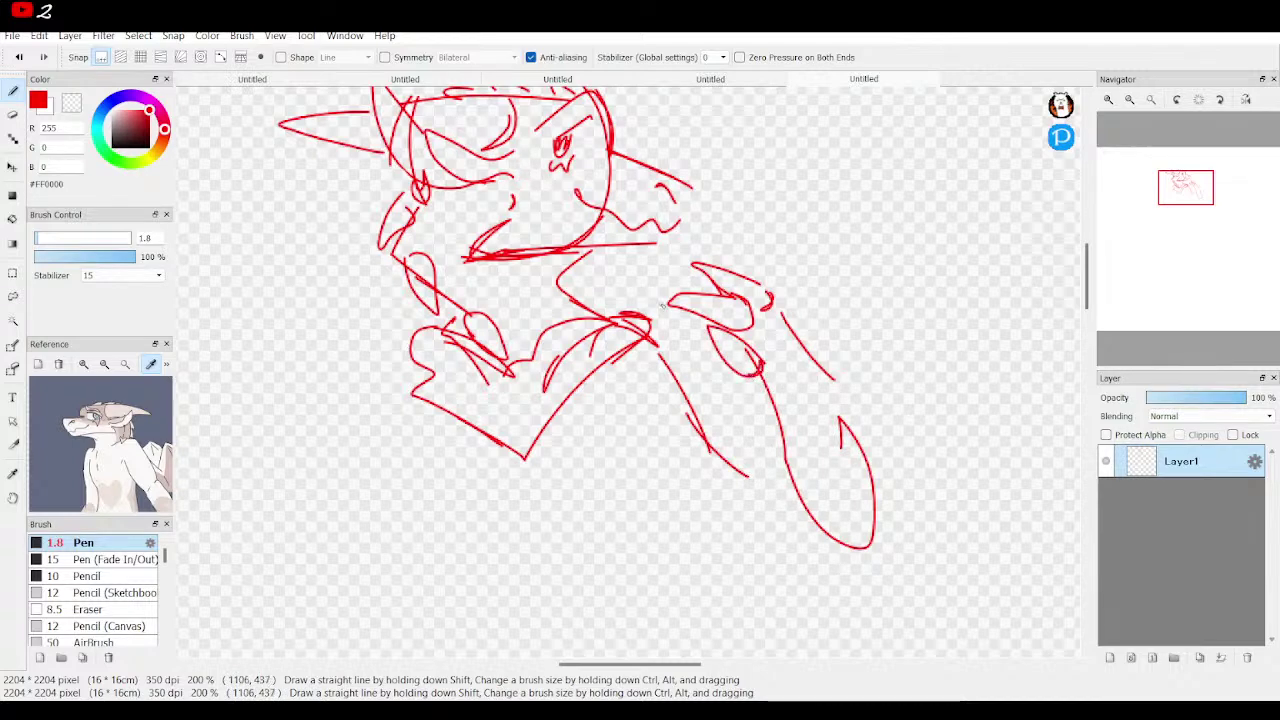
Undo the hand and arm strokes back to the completed V-shaped collar.
{"action": "left_click", "coordinate": [18, 57]}
{"action": "left_click", "coordinate": [18, 57]}
{"action": "left_click", "coordinate": [18, 57]}
{"action": "left_click", "coordinate": [18, 57]}
{"action": "left_click", "coordinate": [18, 57]}
{"action": "left_click", "coordinate": [16, 57]}
{"action": "left_click", "coordinate": [16, 57]}
{"action": "left_click", "coordinate": [16, 57]}
{"action": "left_click", "coordinate": [16, 57]}
{"action": "left_click", "coordinate": [16, 57]}
{"action": "left_click", "coordinate": [16, 57]}
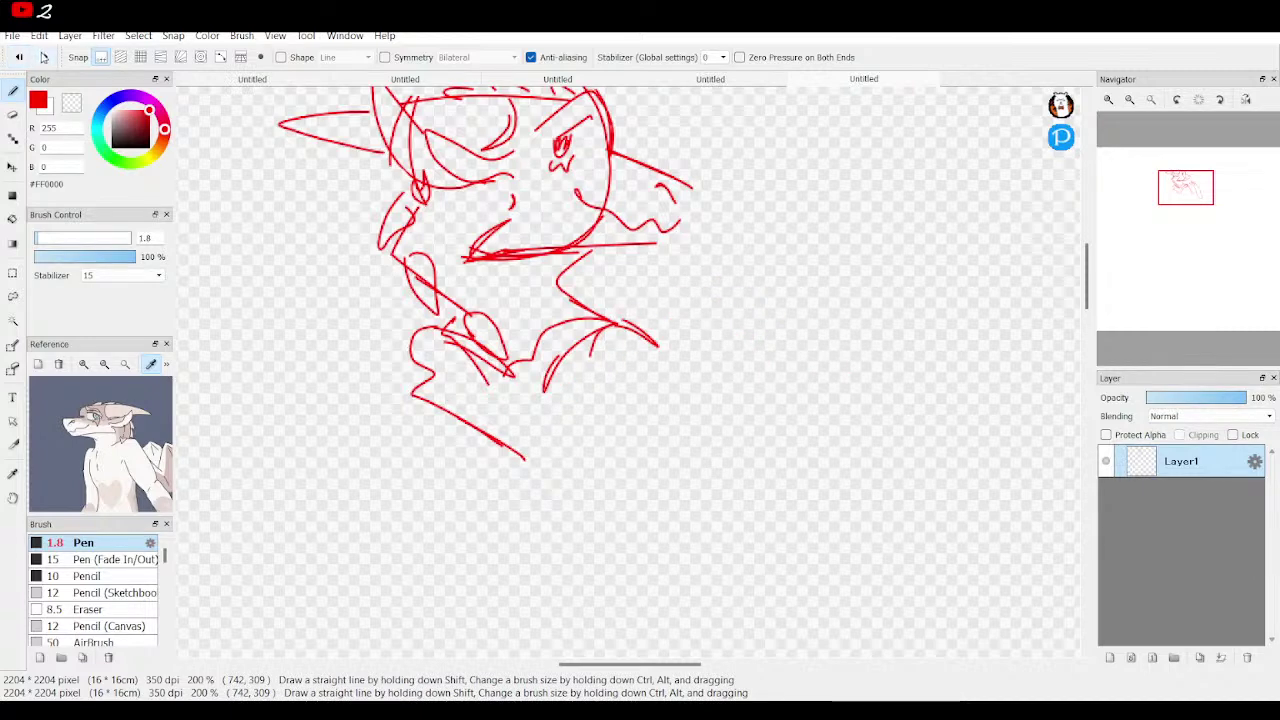
{"action": "left_click", "coordinate": [43, 57]}
{"action": "left_click", "coordinate": [43, 57]}
Try a half-round hand with a straight forearm ending in a rounded elbow beside the collar, and undo it.
{"action": "mouse_move", "coordinate": [740, 257]}
{"action": "left_mouse_down"}
{"action": "mouse_move", "coordinate": [648, 287]}
{"action": "mouse_move", "coordinate": [665, 313]}
{"action": "mouse_move", "coordinate": [758, 292]}
{"action": "mouse_move", "coordinate": [784, 250]}
{"action": "mouse_move", "coordinate": [769, 248]}
{"action": "mouse_move", "coordinate": [766, 265]}
{"action": "mouse_move", "coordinate": [809, 380]}
{"action": "left_mouse_up"}
{"action": "mouse_move", "coordinate": [837, 425]}
{"action": "left_mouse_down"}
{"action": "mouse_move", "coordinate": [795, 478]}
{"action": "mouse_move", "coordinate": [753, 402]}
{"action": "left_mouse_up"}
{"action": "mouse_move", "coordinate": [760, 296]}
{"action": "left_mouse_down"}
{"action": "mouse_move", "coordinate": [757, 434]}
{"action": "mouse_move", "coordinate": [775, 484]}
{"action": "mouse_move", "coordinate": [820, 478]}
{"action": "left_mouse_up"}
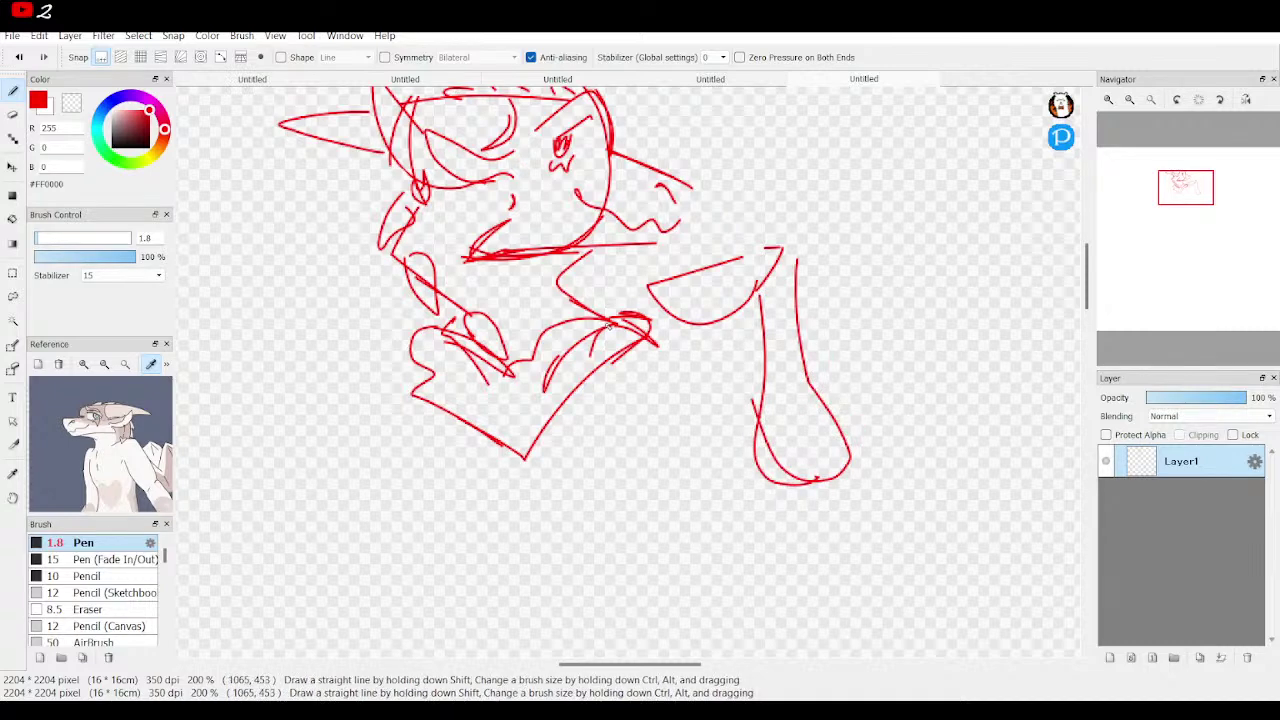
{"action": "left_click", "coordinate": [13, 62]}
{"action": "left_click", "coordinate": [13, 62]}
{"action": "left_click", "coordinate": [13, 62]}
{"action": "left_click", "coordinate": [13, 62]}
{"action": "left_click", "coordinate": [13, 62]}
{"action": "left_click", "coordinate": [13, 62]}
Sketch short side lines for the upper torso below both ends of the collar.
{"action": "mouse_move", "coordinate": [1229, 133]}
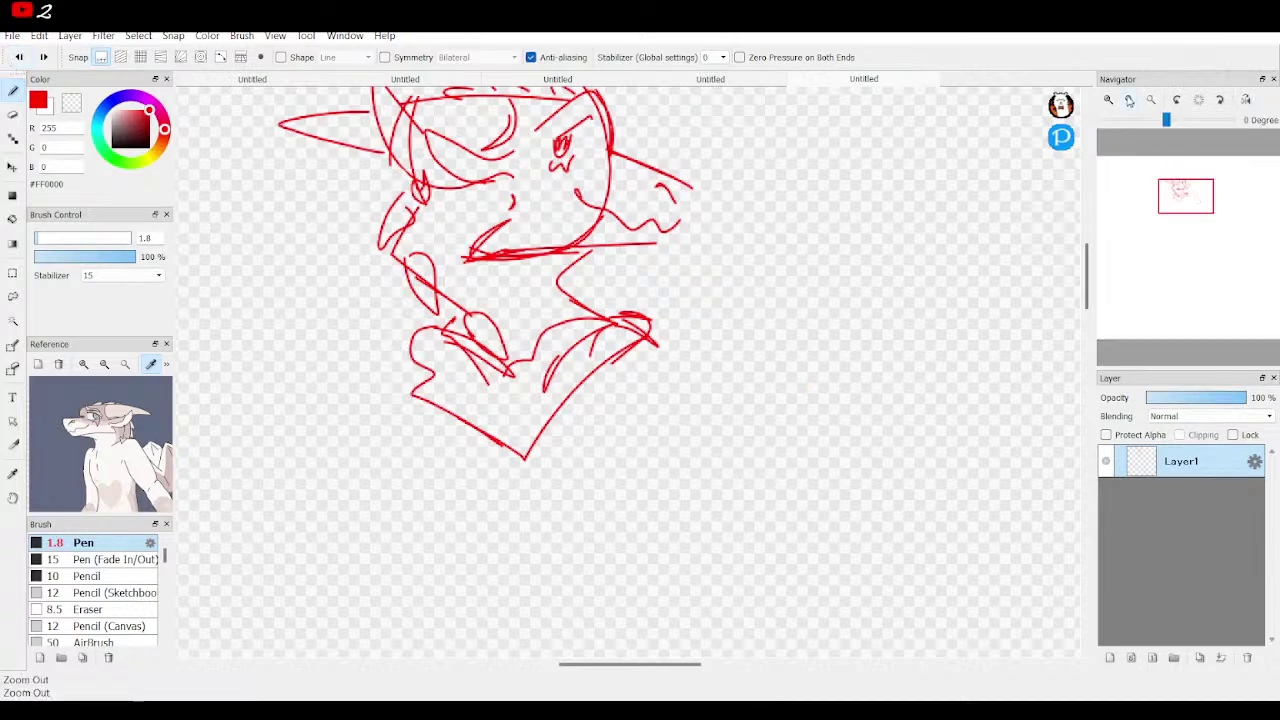
{"action": "left_click", "coordinate": [1129, 99]}
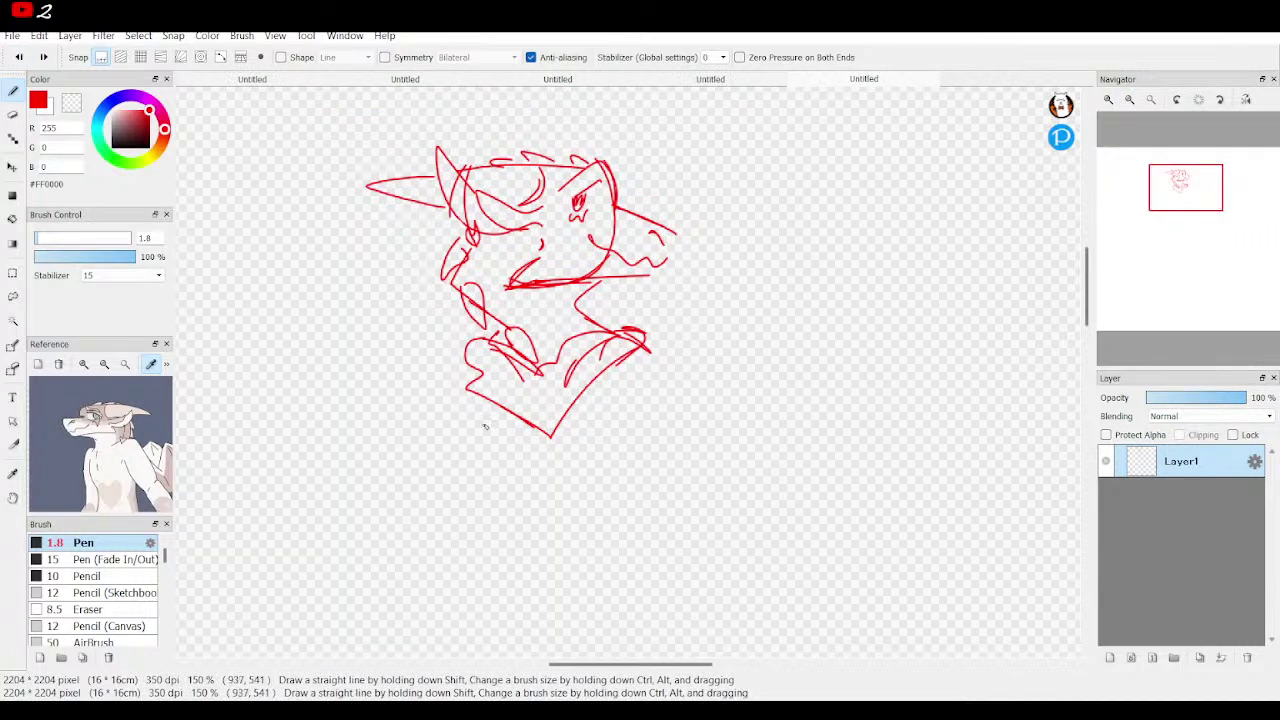
{"action": "left_click_drag", "start_coordinate": [476, 424], "coordinate": [479, 507]}
{"action": "left_click_drag", "start_coordinate": [474, 456], "coordinate": [495, 516]}
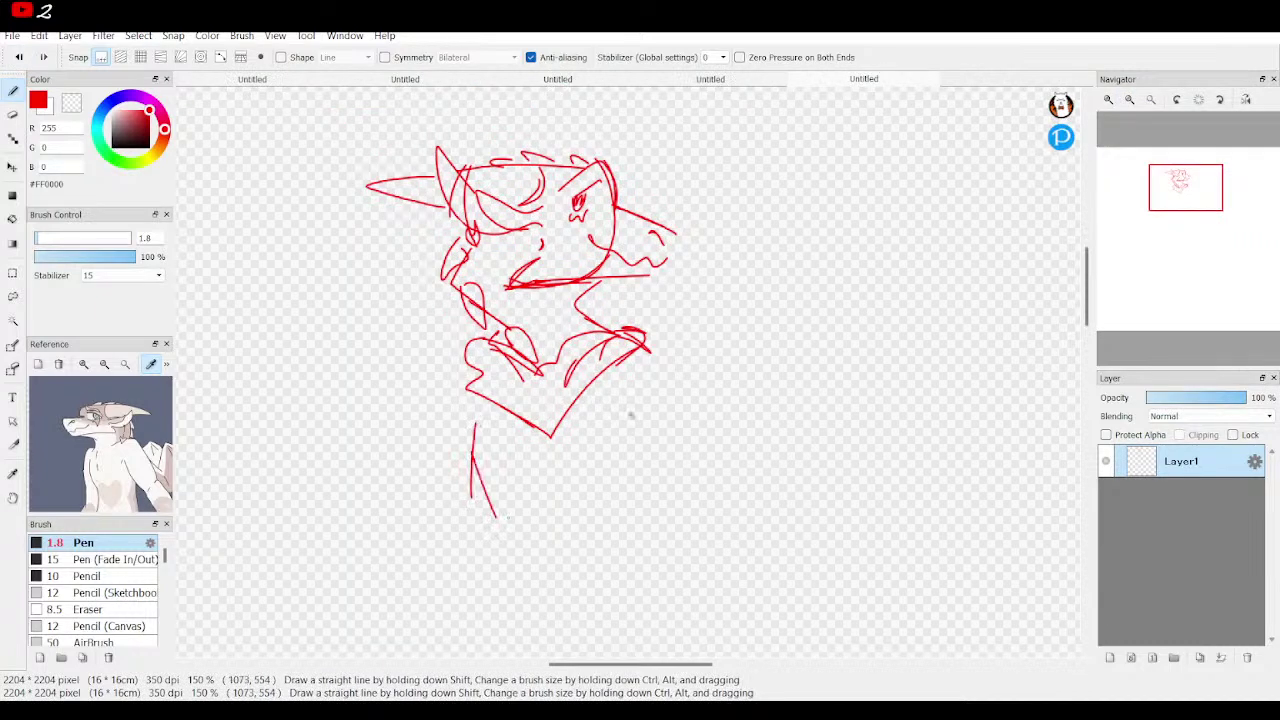
{"action": "left_click_drag", "start_coordinate": [633, 403], "coordinate": [643, 465]}
Sketch a long, thick tail that curves down from the waist, swings up in an S and ends in a hooked tip.
{"action": "mouse_move", "coordinate": [1205, 210]}
{"action": "left_mouse_down"}
{"action": "mouse_move", "coordinate": [1195, 216]}
{"action": "mouse_move", "coordinate": [1186, 192]}
{"action": "left_mouse_up"}
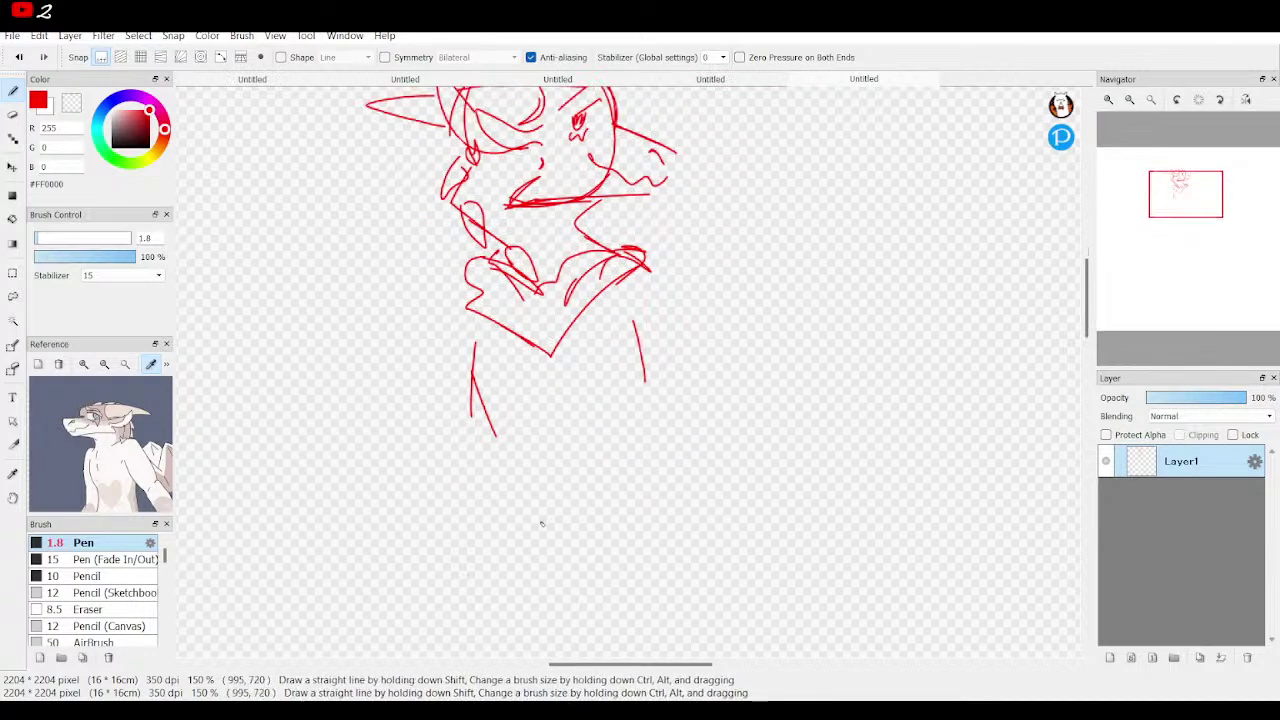
{"action": "left_click_drag", "start_coordinate": [529, 513], "coordinate": [518, 588]}
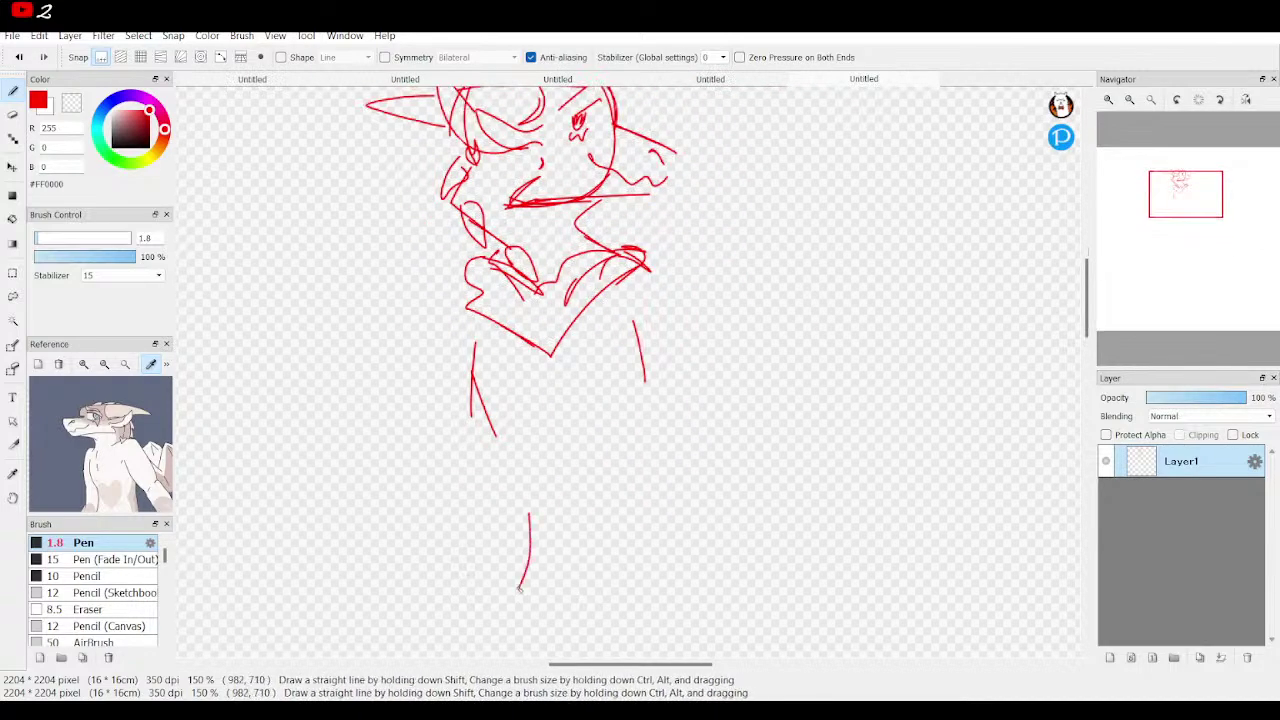
{"action": "left_click", "coordinate": [1146, 103]}
{"action": "left_click", "coordinate": [1146, 103]}
{"action": "mouse_move", "coordinate": [579, 479]}
{"action": "left_mouse_down"}
{"action": "mouse_move", "coordinate": [577, 518]}
{"action": "mouse_move", "coordinate": [630, 566]}
{"action": "mouse_move", "coordinate": [700, 548]}
{"action": "mouse_move", "coordinate": [716, 452]}
{"action": "left_mouse_up"}
{"action": "left_click_drag", "start_coordinate": [760, 414], "coordinate": [769, 424]}
{"action": "mouse_move", "coordinate": [676, 421]}
{"action": "left_mouse_down"}
{"action": "mouse_move", "coordinate": [682, 509]}
{"action": "mouse_move", "coordinate": [640, 527]}
{"action": "left_mouse_up"}
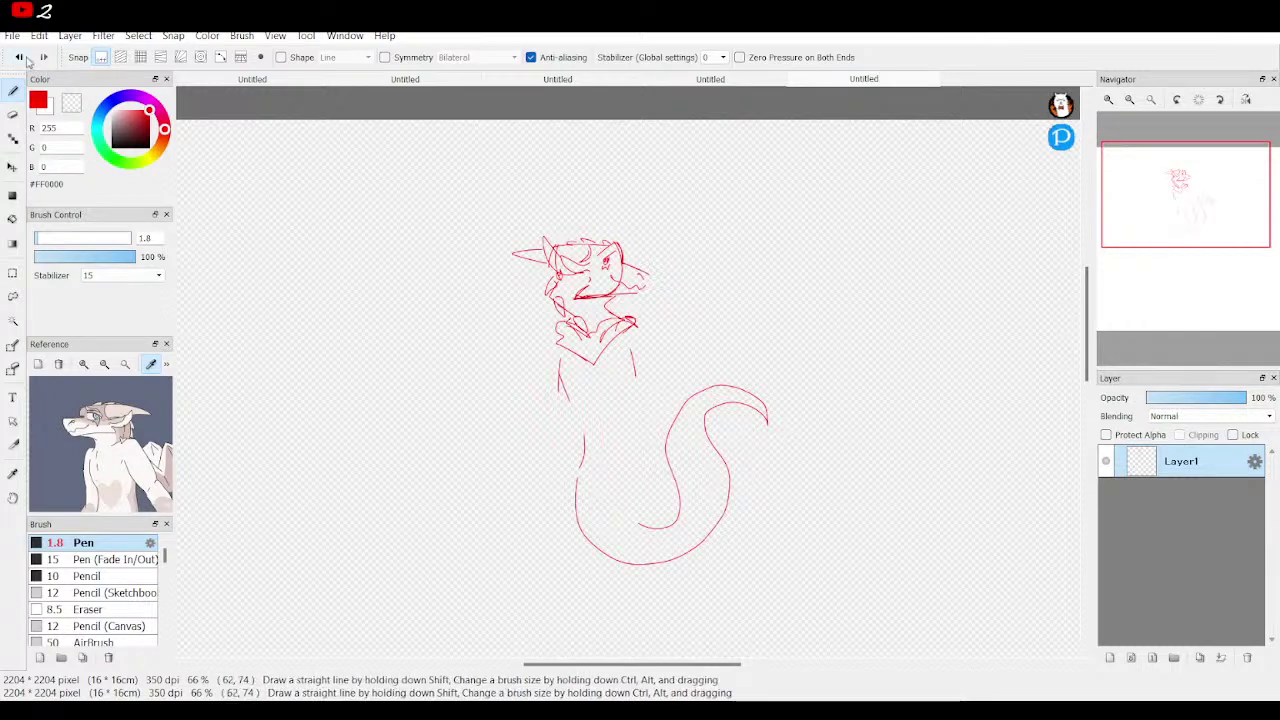
{"action": "mouse_move", "coordinate": [675, 512]}
{"action": "left_mouse_down"}
{"action": "mouse_move", "coordinate": [635, 511]}
{"action": "mouse_move", "coordinate": [633, 446]}
{"action": "left_mouse_up"}
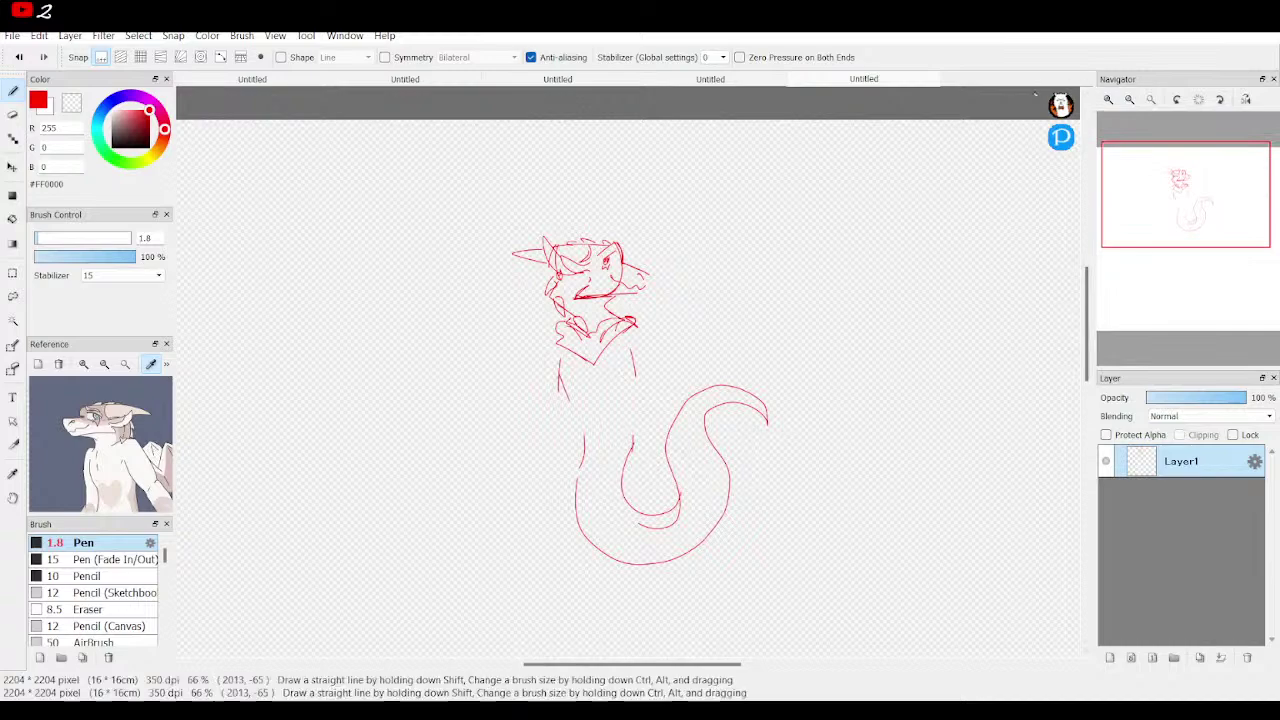
Erase the short torso side lines below the collar.
{"action": "left_click", "coordinate": [1108, 99]}
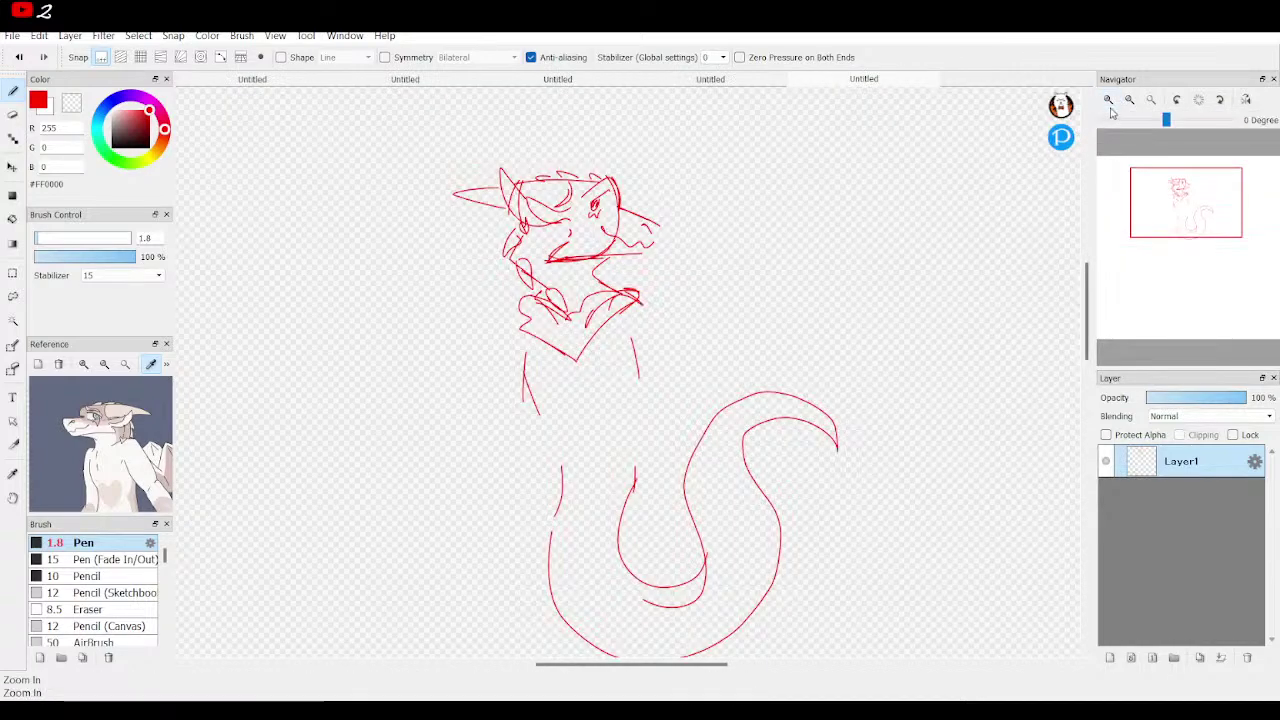
{"action": "left_click", "coordinate": [1108, 99]}
{"action": "left_click", "coordinate": [12, 114]}
{"action": "left_click_drag", "start_coordinate": [474, 346], "coordinate": [500, 474]}
{"action": "left_click_drag", "start_coordinate": [637, 322], "coordinate": [637, 417]}
Draw a jagged-edged wing shape on each side of the chest below the collar with the pen.
{"action": "left_click", "coordinate": [12, 90]}
{"action": "mouse_move", "coordinate": [485, 358]}
{"action": "left_mouse_down"}
{"action": "mouse_move", "coordinate": [464, 335]}
{"action": "mouse_move", "coordinate": [375, 304]}
{"action": "mouse_move", "coordinate": [409, 472]}
{"action": "mouse_move", "coordinate": [431, 414]}
{"action": "mouse_move", "coordinate": [467, 444]}
{"action": "mouse_move", "coordinate": [516, 388]}
{"action": "mouse_move", "coordinate": [498, 342]}
{"action": "left_mouse_up"}
{"action": "mouse_move", "coordinate": [610, 324]}
{"action": "left_mouse_down"}
{"action": "mouse_move", "coordinate": [623, 354]}
{"action": "mouse_move", "coordinate": [714, 264]}
{"action": "mouse_move", "coordinate": [739, 309]}
{"action": "mouse_move", "coordinate": [733, 379]}
{"action": "mouse_move", "coordinate": [703, 354]}
{"action": "mouse_move", "coordinate": [659, 413]}
{"action": "mouse_move", "coordinate": [603, 357]}
{"action": "mouse_move", "coordinate": [603, 329]}
{"action": "mouse_move", "coordinate": [628, 348]}
{"action": "left_mouse_up"}
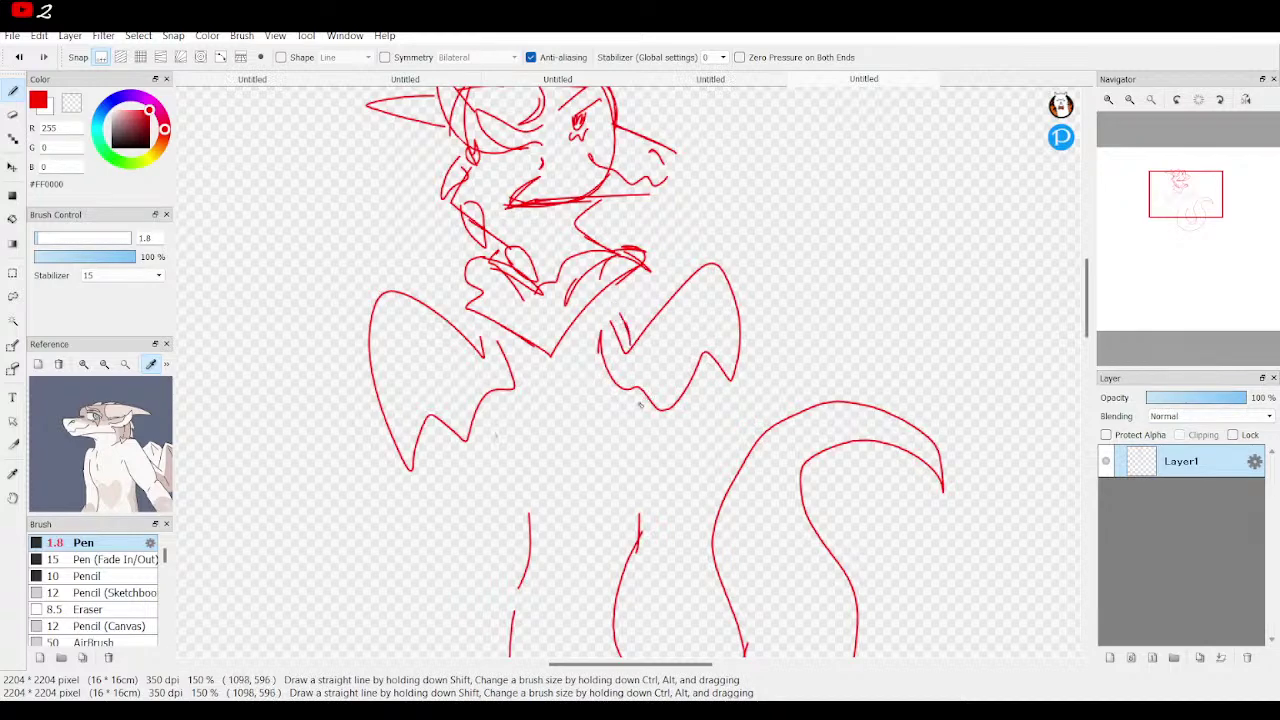
Sketch curved chest contours and fold lines between the wings, and join the collar's outer corners to the wing tops.
{"action": "mouse_move", "coordinate": [638, 407]}
{"action": "left_mouse_down"}
{"action": "mouse_move", "coordinate": [624, 457]}
{"action": "mouse_move", "coordinate": [589, 338]}
{"action": "mouse_move", "coordinate": [630, 318]}
{"action": "mouse_move", "coordinate": [602, 318]}
{"action": "left_mouse_up"}
{"action": "mouse_move", "coordinate": [495, 333]}
{"action": "left_mouse_down"}
{"action": "mouse_move", "coordinate": [530, 395]}
{"action": "mouse_move", "coordinate": [540, 463]}
{"action": "mouse_move", "coordinate": [502, 417]}
{"action": "left_mouse_up"}
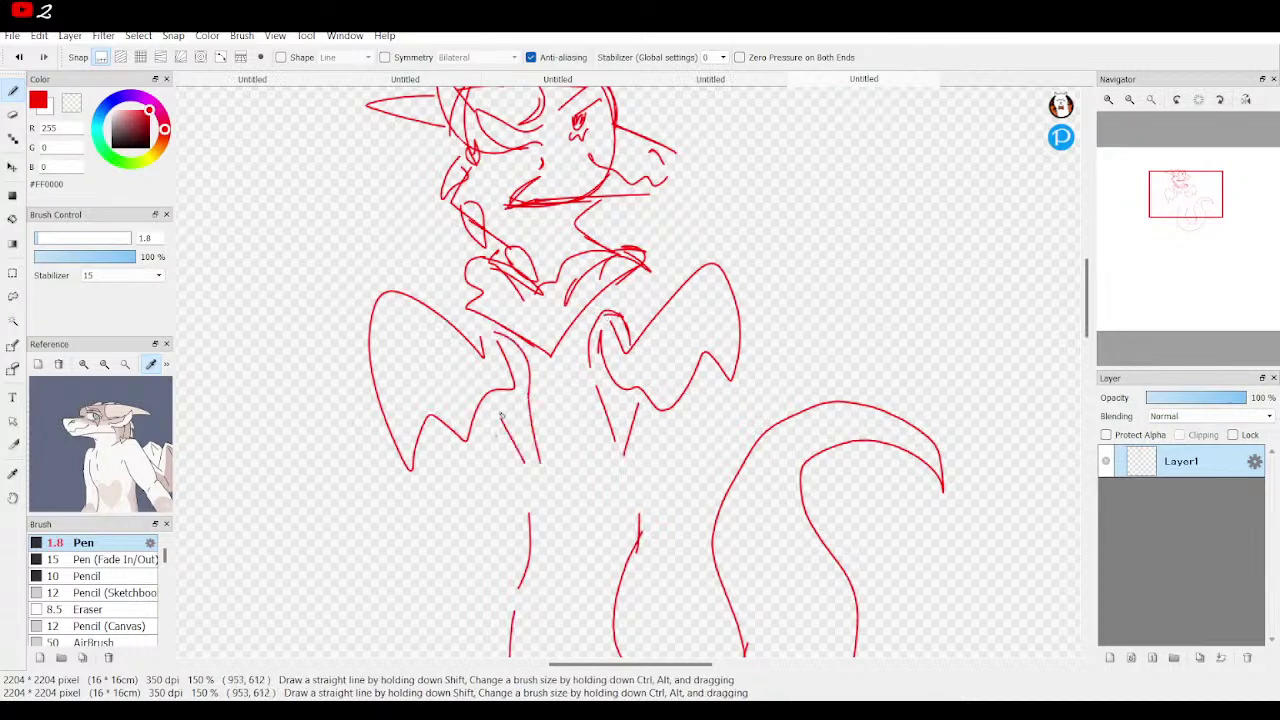
{"action": "left_click_drag", "start_coordinate": [479, 329], "coordinate": [470, 346]}
{"action": "mouse_move", "coordinate": [642, 276]}
{"action": "left_mouse_down"}
{"action": "mouse_move", "coordinate": [665, 270]}
{"action": "mouse_move", "coordinate": [668, 310]}
{"action": "left_mouse_up"}
{"action": "mouse_move", "coordinate": [470, 310]}
{"action": "left_mouse_down"}
{"action": "mouse_move", "coordinate": [455, 324]}
{"action": "mouse_move", "coordinate": [466, 336]}
{"action": "left_mouse_up"}
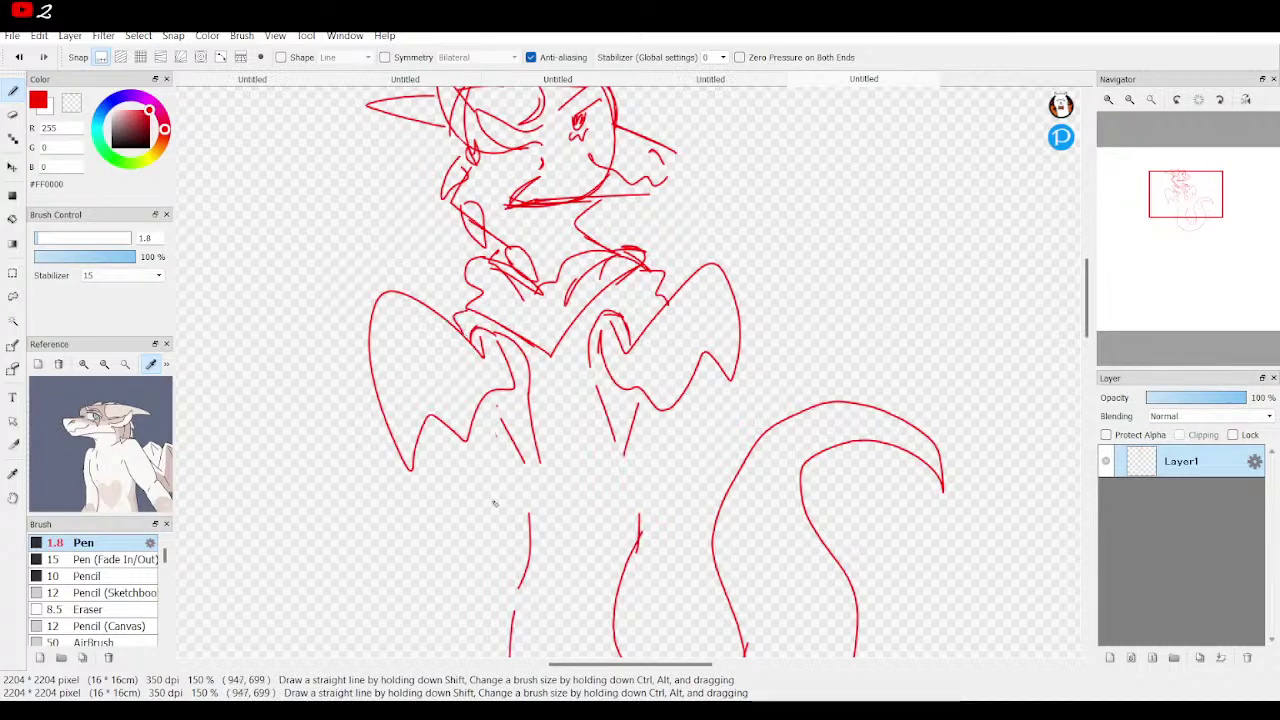
Draw the sides of the waist and a narrow double-lined belt across it.
{"action": "left_click_drag", "start_coordinate": [662, 420], "coordinate": [670, 487]}
{"action": "mouse_move", "coordinate": [484, 436]}
{"action": "left_mouse_down"}
{"action": "mouse_move", "coordinate": [496, 491]}
{"action": "mouse_move", "coordinate": [519, 501]}
{"action": "mouse_move", "coordinate": [666, 489]}
{"action": "mouse_move", "coordinate": [508, 499]}
{"action": "mouse_move", "coordinate": [511, 512]}
{"action": "mouse_move", "coordinate": [664, 488]}
{"action": "left_mouse_up"}
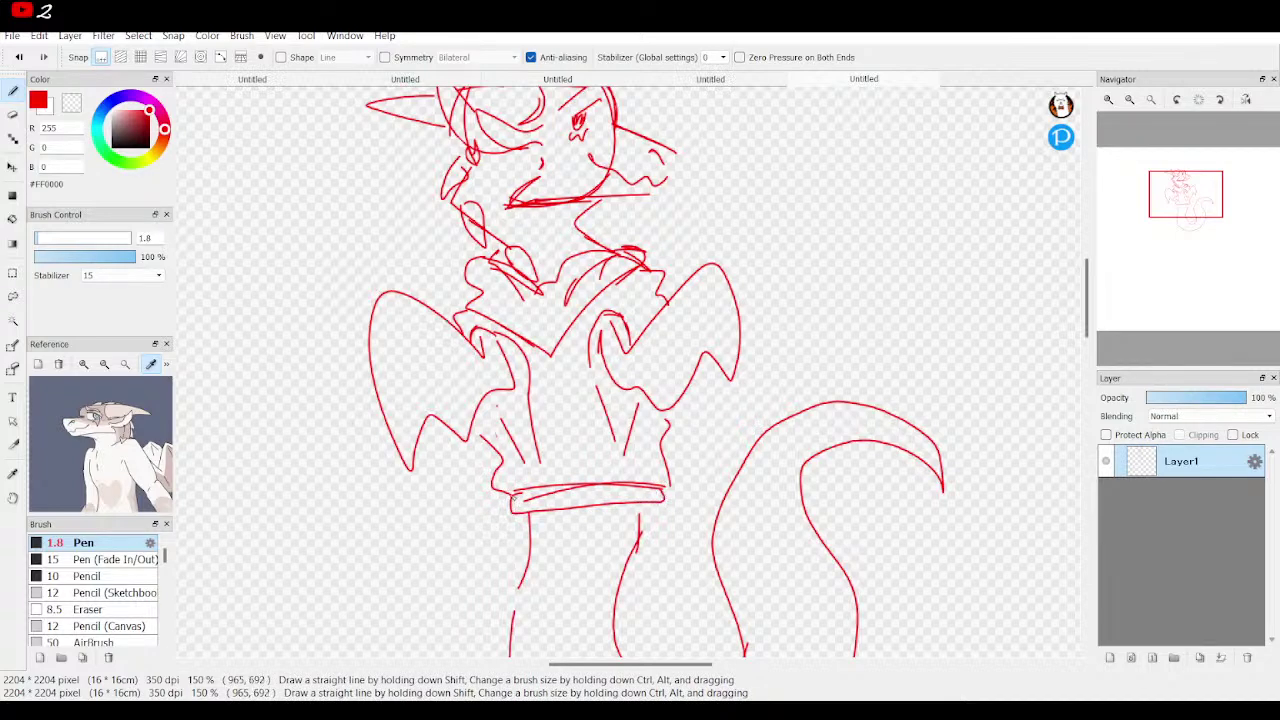
{"action": "mouse_move", "coordinate": [535, 491]}
{"action": "left_mouse_down"}
{"action": "mouse_move", "coordinate": [500, 510]}
{"action": "mouse_move", "coordinate": [682, 498]}
{"action": "mouse_move", "coordinate": [676, 484]}
{"action": "left_mouse_up"}
Sketch an outer hip line below each end of the belt, flanking the base of the tail.
{"action": "mouse_move", "coordinate": [1276, 224]}
{"action": "left_mouse_down"}
{"action": "mouse_move", "coordinate": [1258, 218]}
{"action": "mouse_move", "coordinate": [1270, 236]}
{"action": "left_mouse_up"}
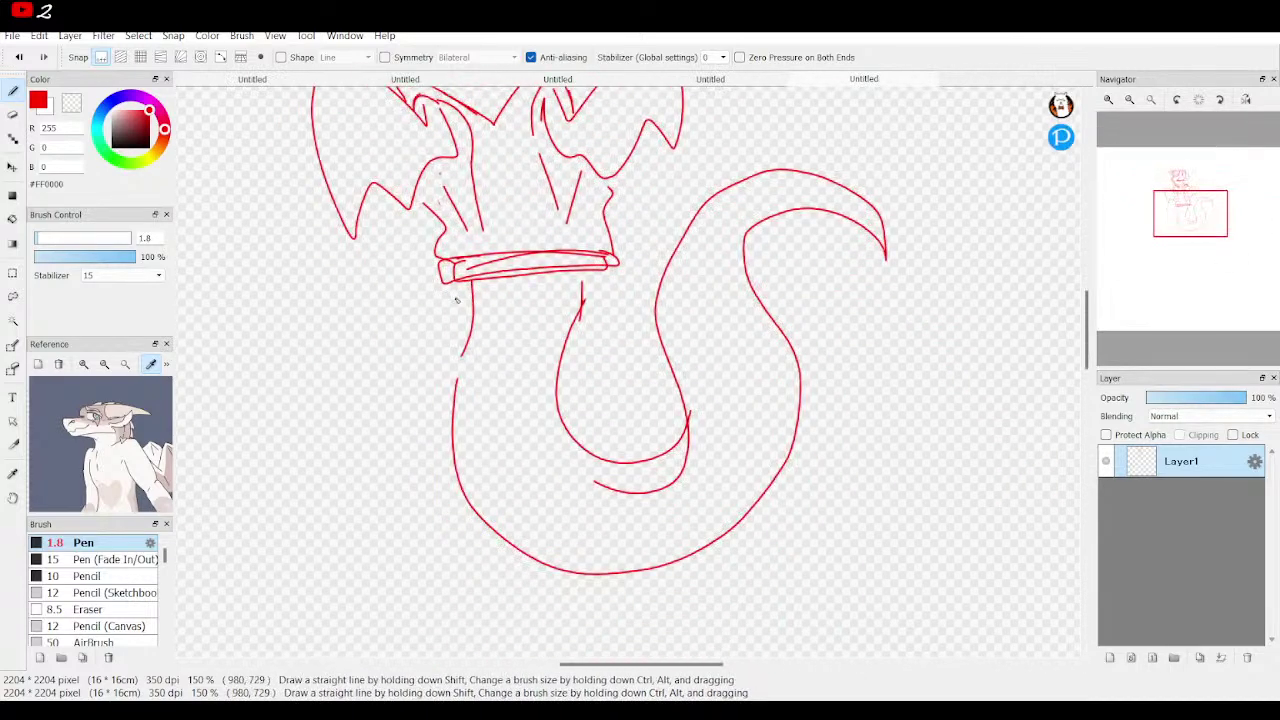
{"action": "left_click_drag", "start_coordinate": [446, 292], "coordinate": [426, 447]}
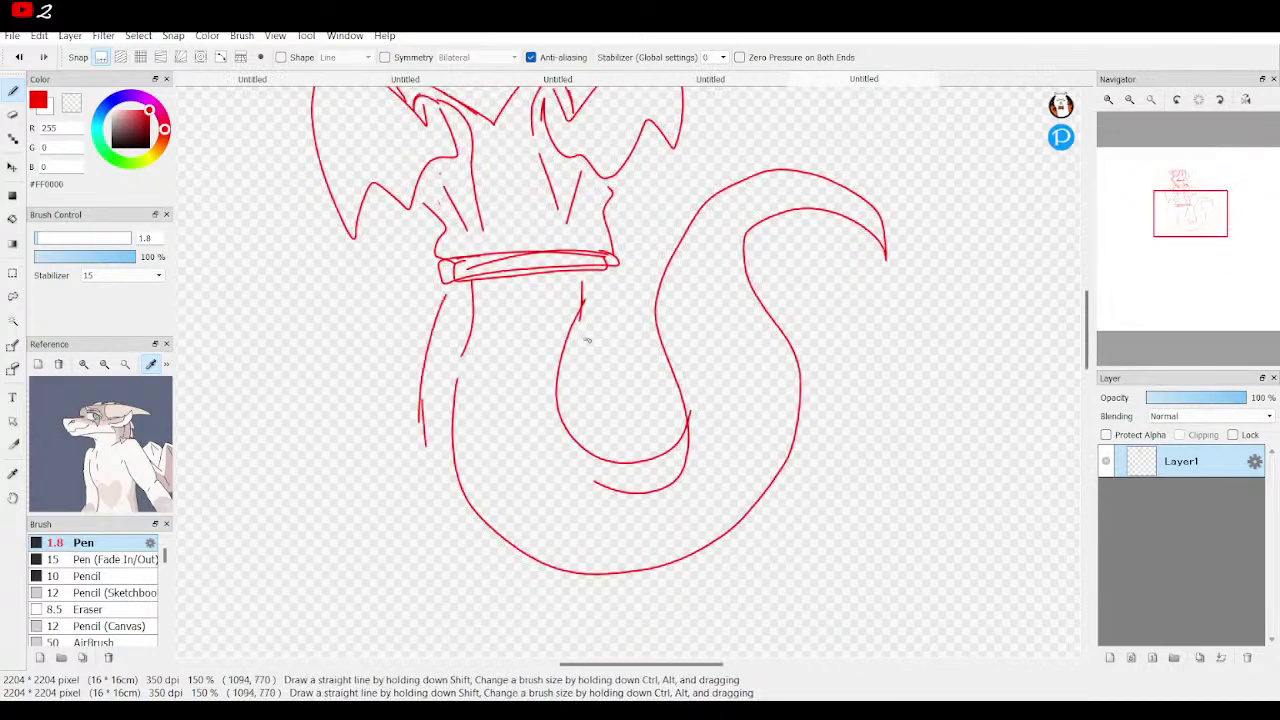
{"action": "left_click_drag", "start_coordinate": [610, 277], "coordinate": [620, 397]}
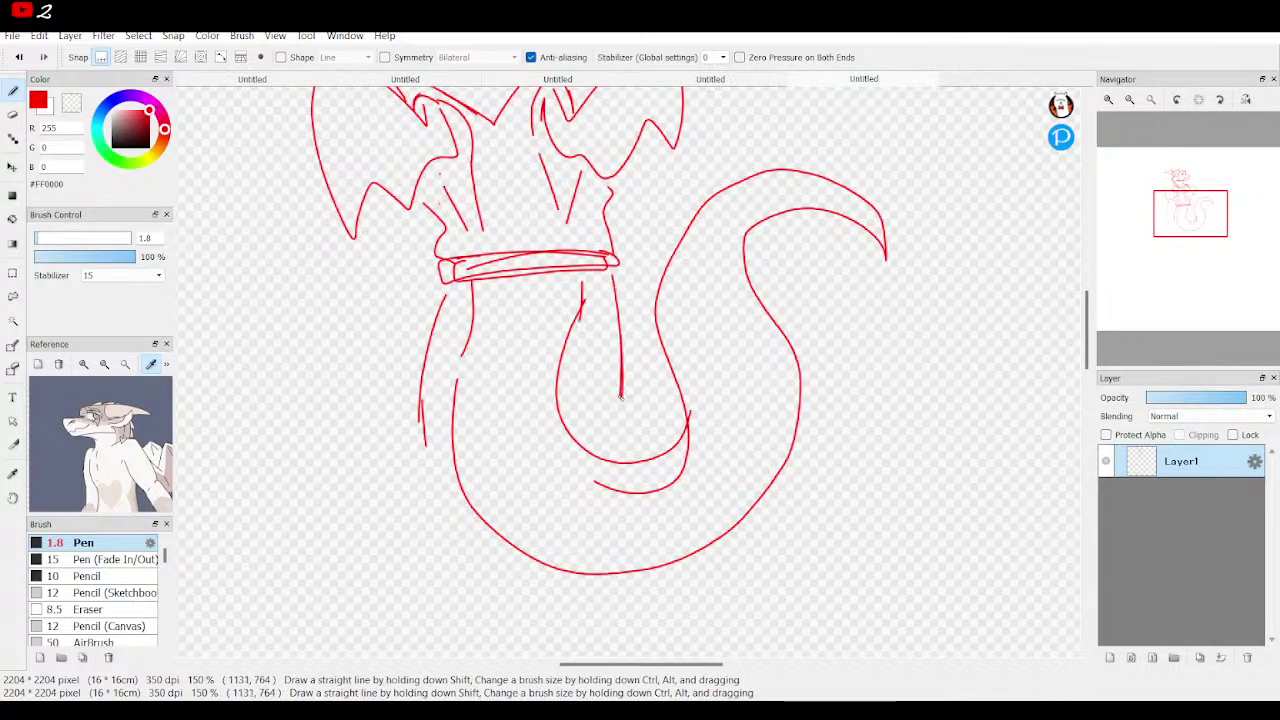
Draw a small raised hand with a thumb and a rounded cuff above the wing on the snout side.
{"action": "left_click_drag", "start_coordinate": [1185, 214], "coordinate": [1182, 191]}
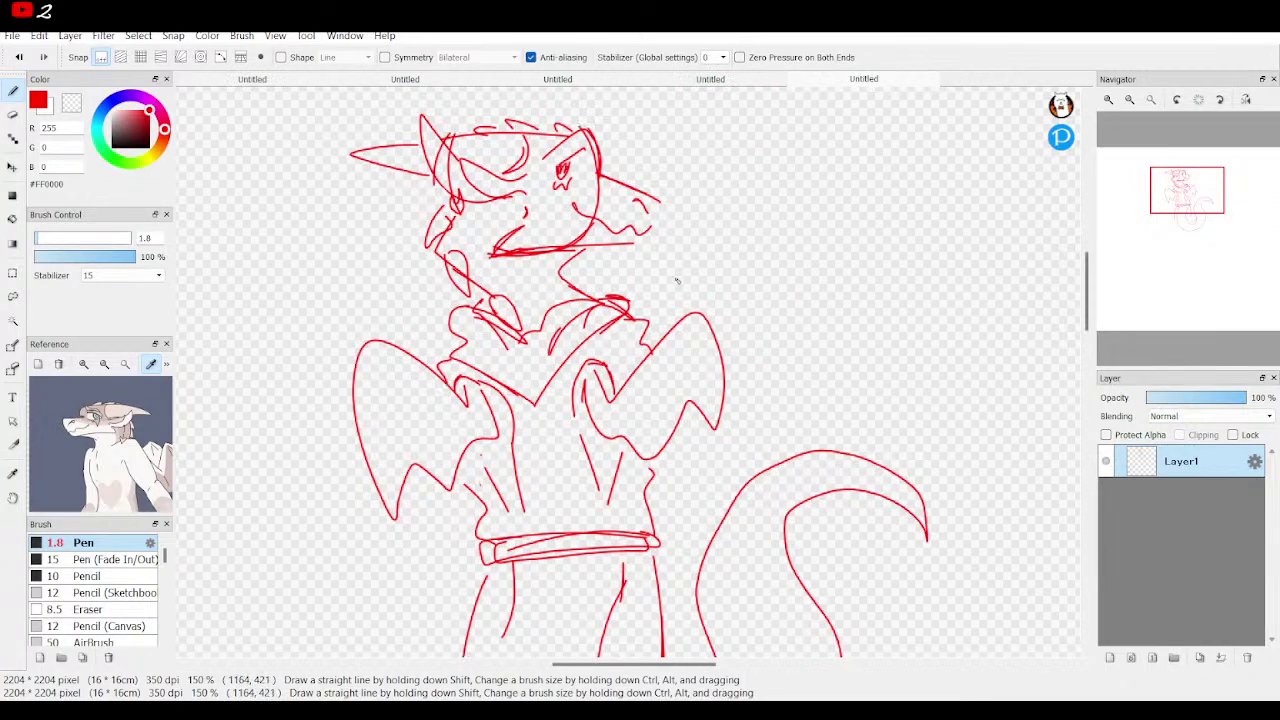
{"action": "scroll", "coordinate": [1160, 168], "scroll_direction": "up", "scroll_amount": 2}
{"action": "left_click", "coordinate": [1171, 206]}
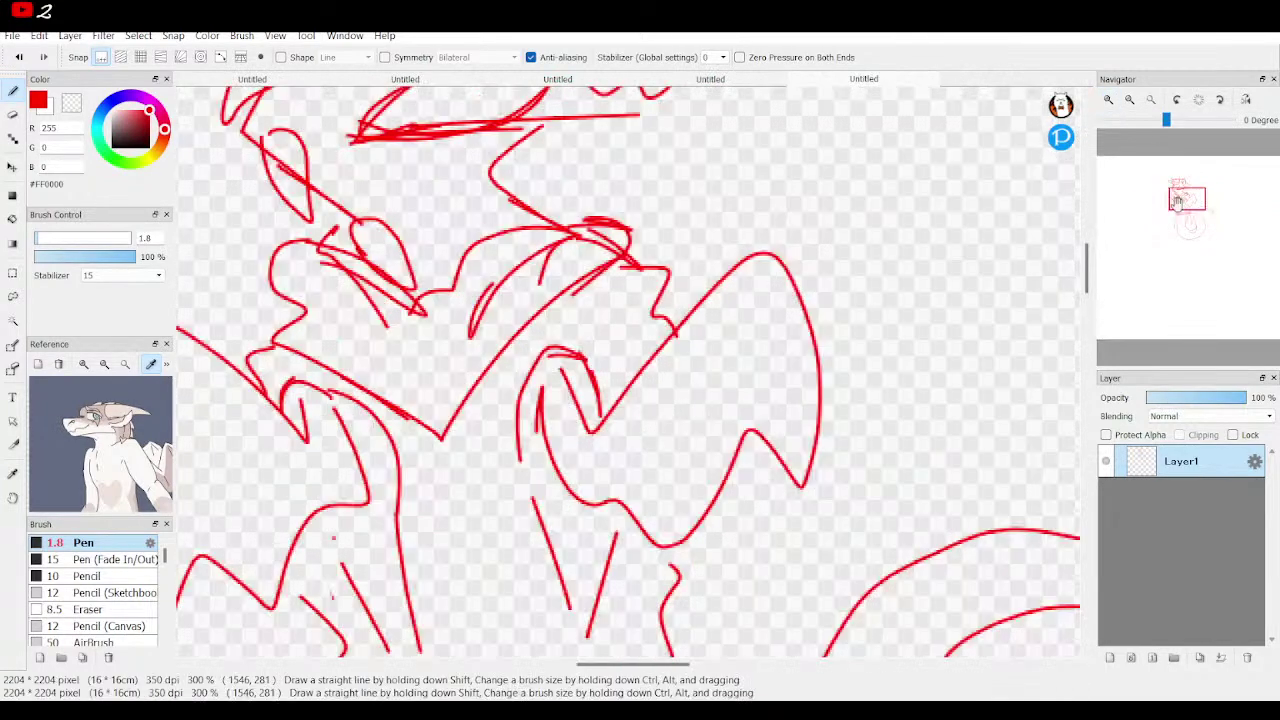
{"action": "left_click_drag", "start_coordinate": [560, 200], "coordinate": [572, 316]}
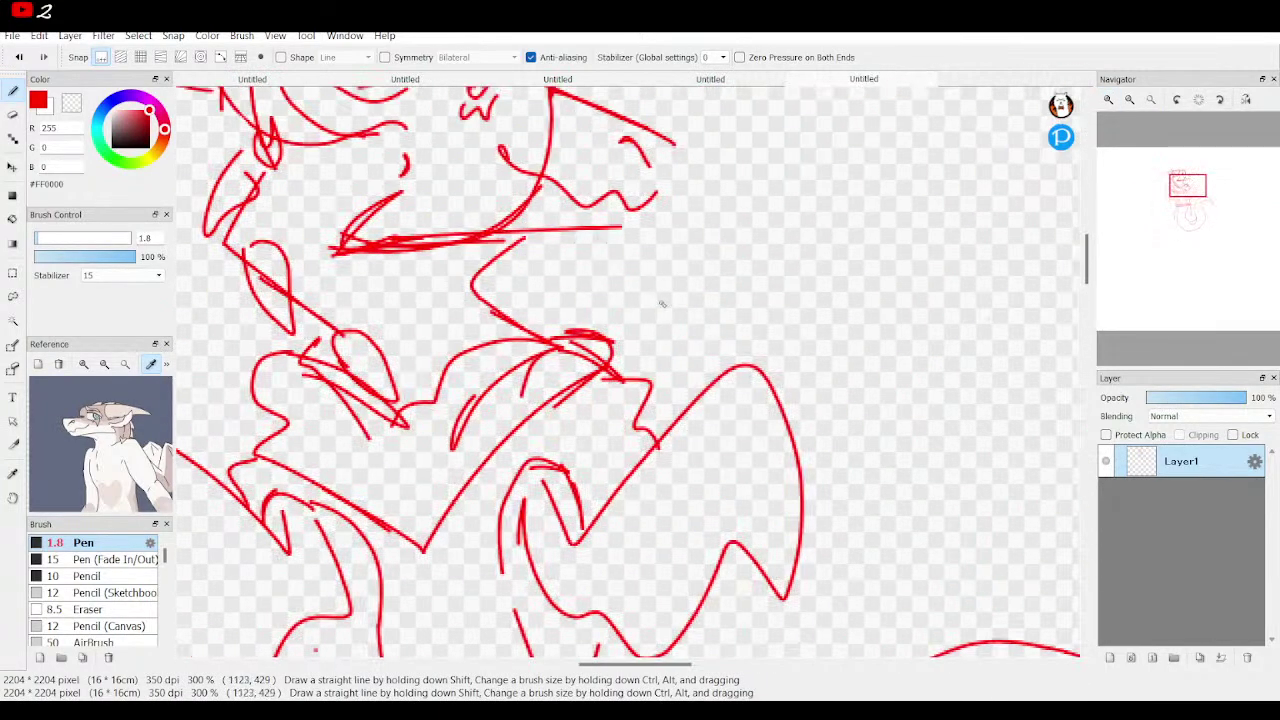
{"action": "mouse_move", "coordinate": [695, 298]}
{"action": "left_mouse_down"}
{"action": "mouse_move", "coordinate": [614, 292]}
{"action": "mouse_move", "coordinate": [620, 313]}
{"action": "mouse_move", "coordinate": [691, 333]}
{"action": "mouse_move", "coordinate": [720, 322]}
{"action": "mouse_move", "coordinate": [700, 298]}
{"action": "mouse_move", "coordinate": [715, 292]}
{"action": "mouse_move", "coordinate": [639, 266]}
{"action": "mouse_move", "coordinate": [657, 291]}
{"action": "mouse_move", "coordinate": [713, 293]}
{"action": "mouse_move", "coordinate": [718, 305]}
{"action": "mouse_move", "coordinate": [677, 368]}
{"action": "mouse_move", "coordinate": [743, 365]}
{"action": "mouse_move", "coordinate": [778, 341]}
{"action": "mouse_move", "coordinate": [740, 317]}
{"action": "left_mouse_up"}
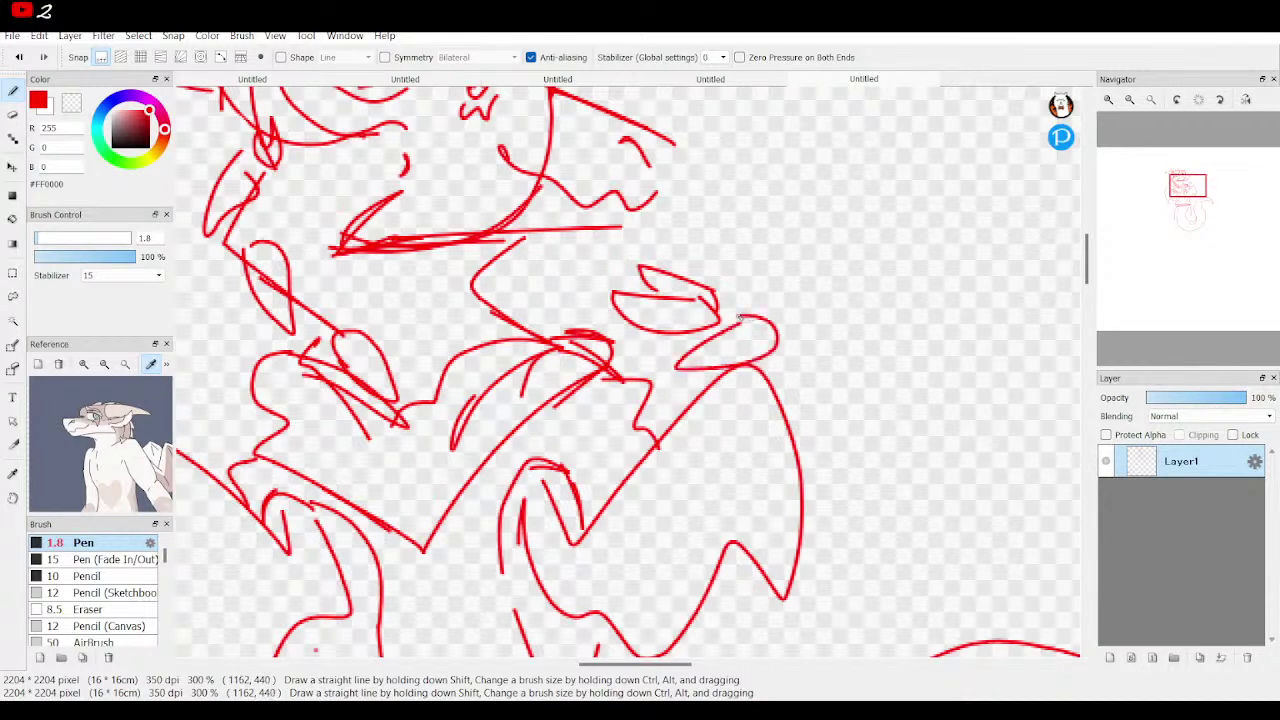
Draw the angled outline and ragged edge running from the raised hand to the waist, and touch up the opposite waist side.
{"action": "left_click", "coordinate": [1129, 101]}
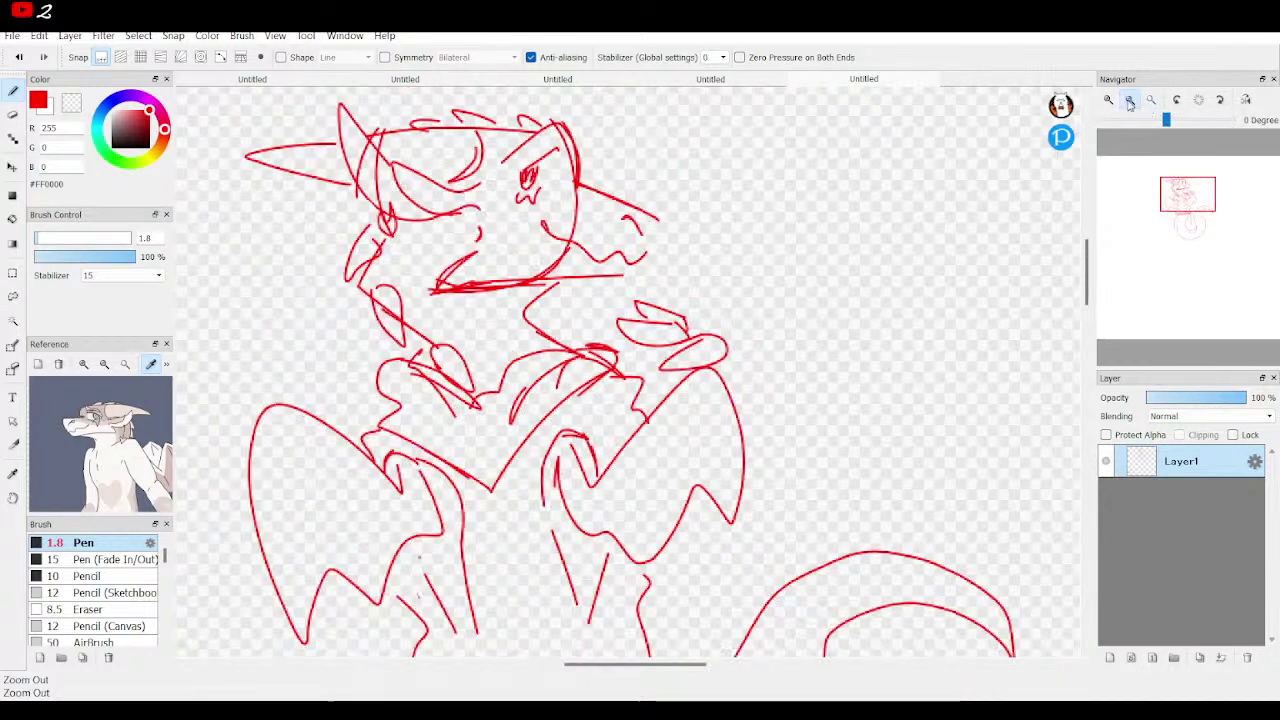
{"action": "left_click", "coordinate": [1129, 101]}
{"action": "left_click_drag", "start_coordinate": [675, 334], "coordinate": [725, 333]}
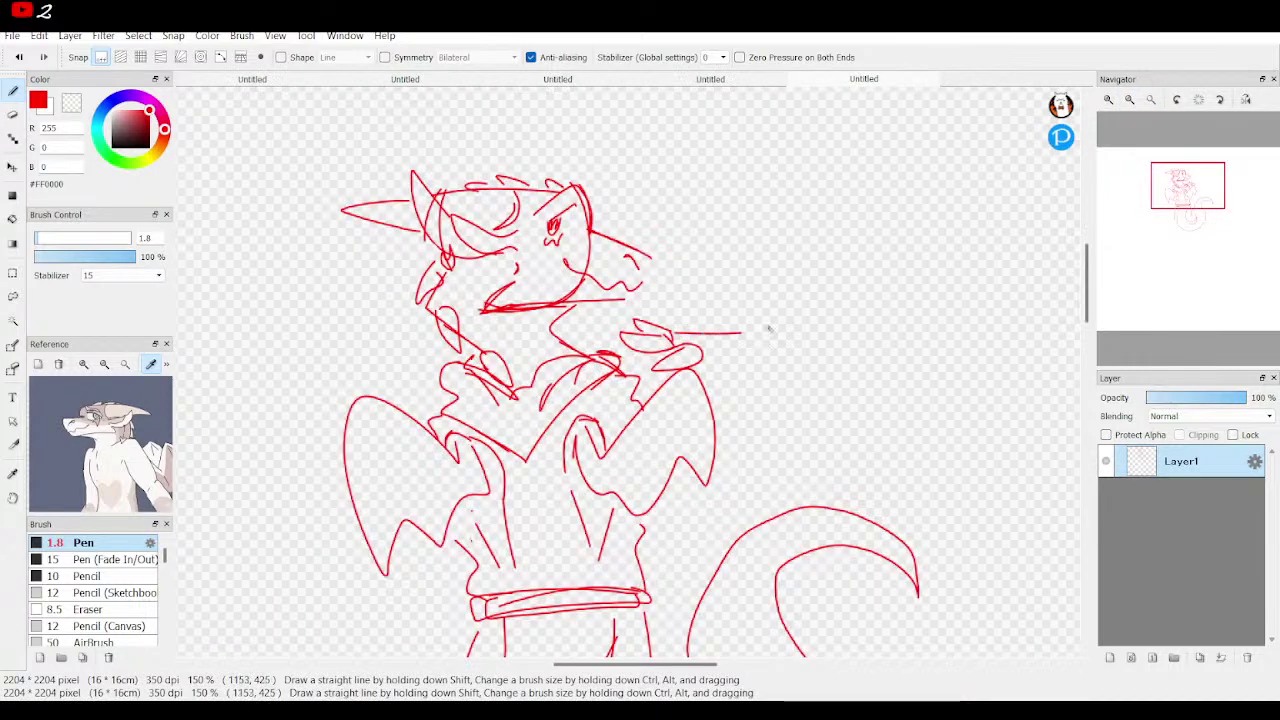
{"action": "left_click", "coordinate": [18, 57]}
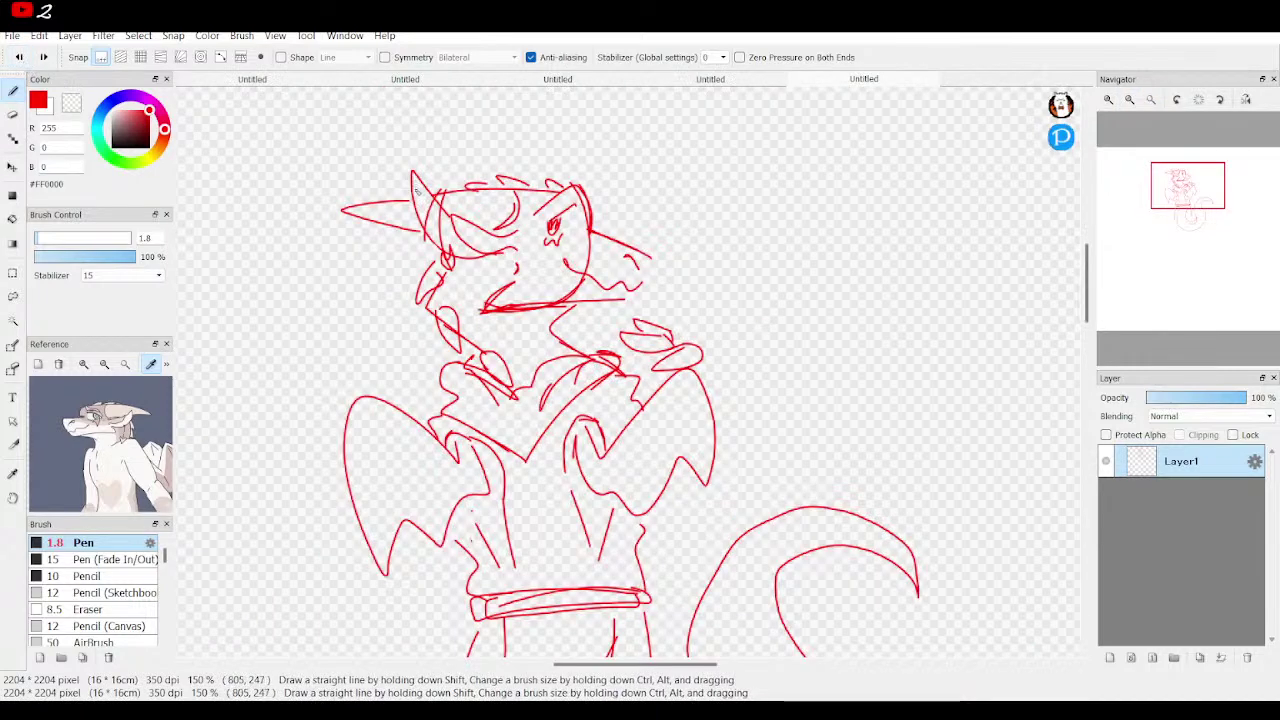
{"action": "mouse_move", "coordinate": [676, 330]}
{"action": "left_mouse_down"}
{"action": "mouse_move", "coordinate": [754, 349]}
{"action": "mouse_move", "coordinate": [676, 545]}
{"action": "left_mouse_up"}
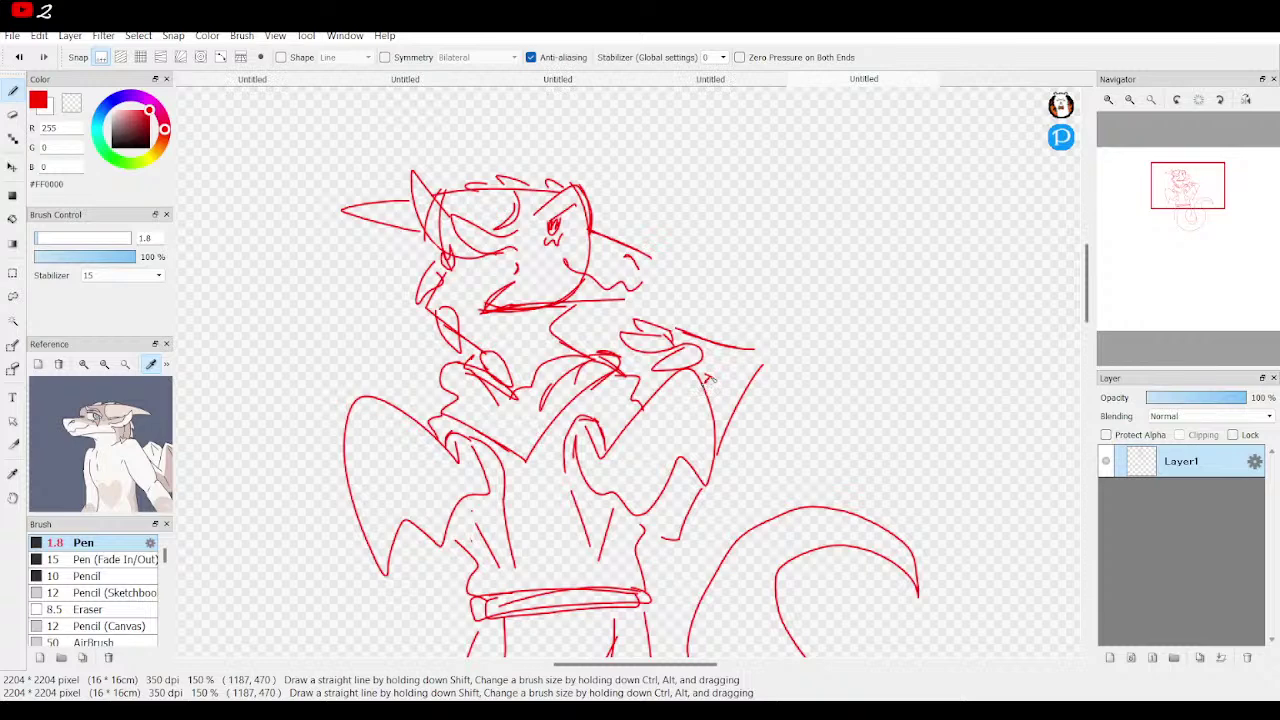
{"action": "mouse_move", "coordinate": [707, 390]}
{"action": "left_mouse_down"}
{"action": "mouse_move", "coordinate": [742, 412]}
{"action": "mouse_move", "coordinate": [708, 408]}
{"action": "mouse_move", "coordinate": [738, 432]}
{"action": "mouse_move", "coordinate": [733, 450]}
{"action": "mouse_move", "coordinate": [672, 548]}
{"action": "mouse_move", "coordinate": [632, 550]}
{"action": "left_mouse_up"}
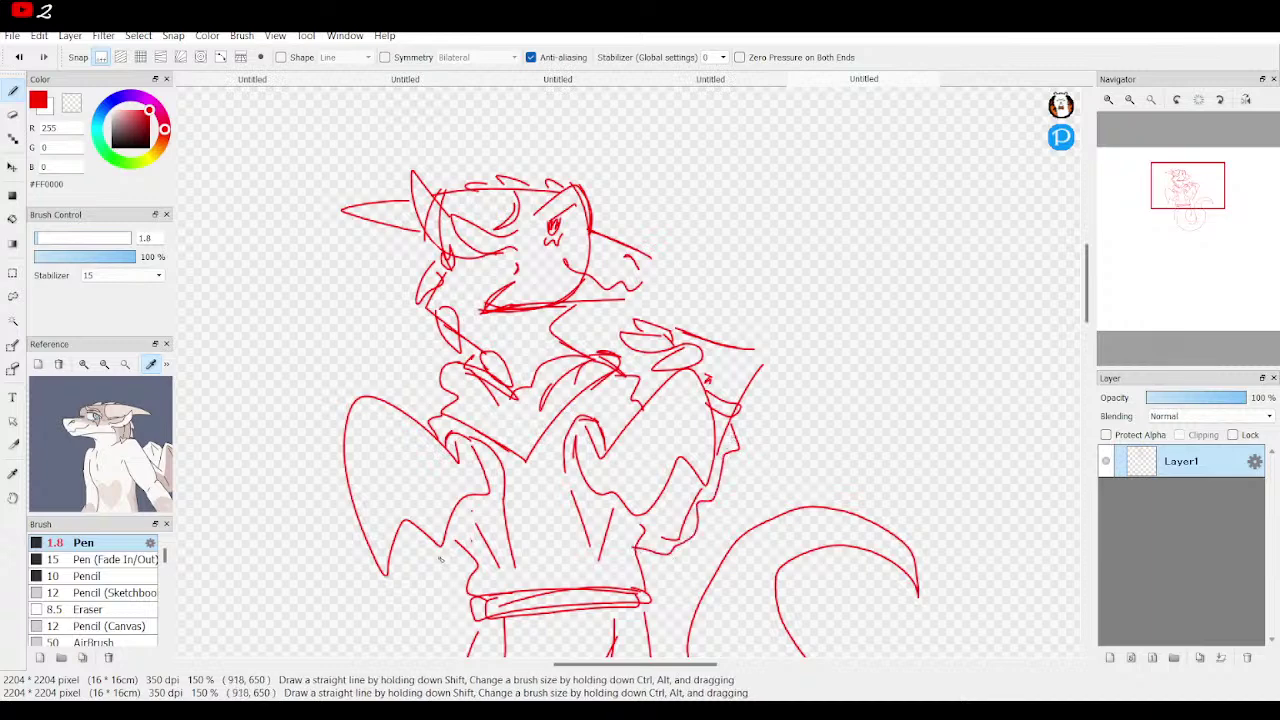
{"action": "left_click_drag", "start_coordinate": [444, 550], "coordinate": [467, 591]}
Move the whole character sketch into the lower-left corner of the canvas.
{"action": "scroll", "coordinate": [502, 278], "scroll_direction": "down", "scroll_amount": 5}
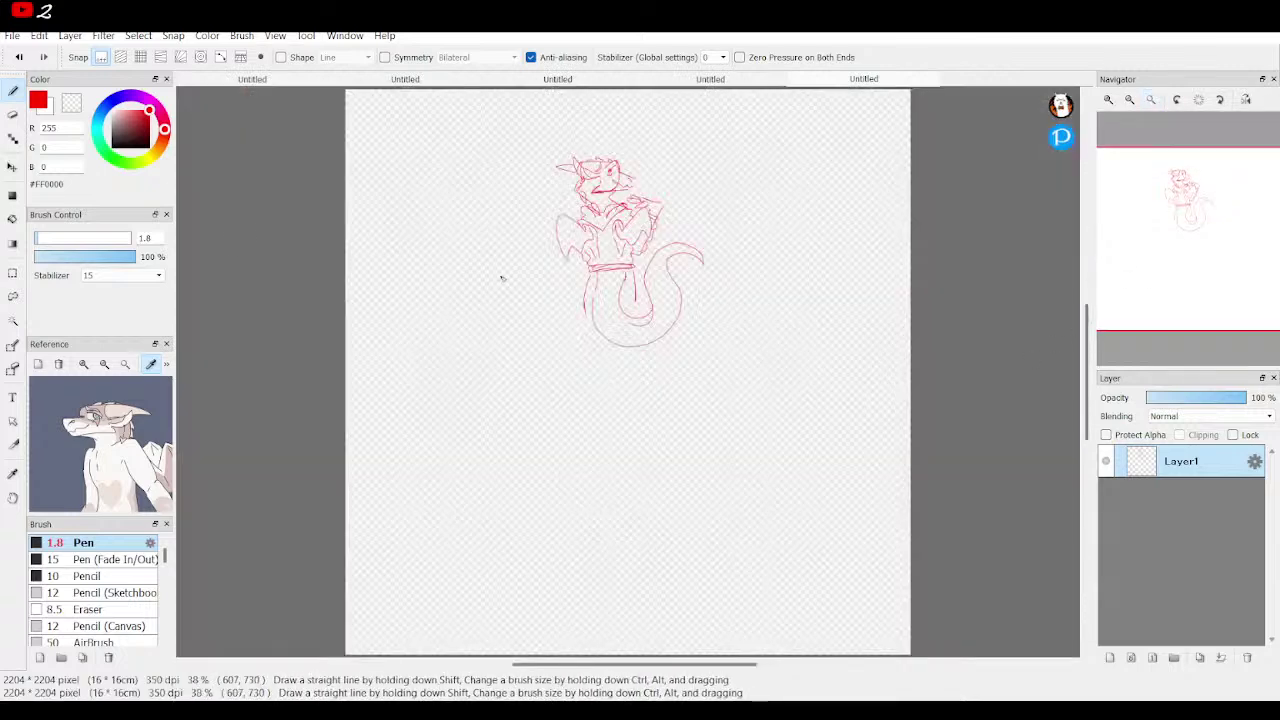
{"action": "left_click", "coordinate": [12, 167]}
{"action": "mouse_move", "coordinate": [634, 226]}
{"action": "left_mouse_down"}
{"action": "mouse_move", "coordinate": [457, 446]}
{"action": "mouse_move", "coordinate": [452, 524]}
{"action": "left_mouse_up"}
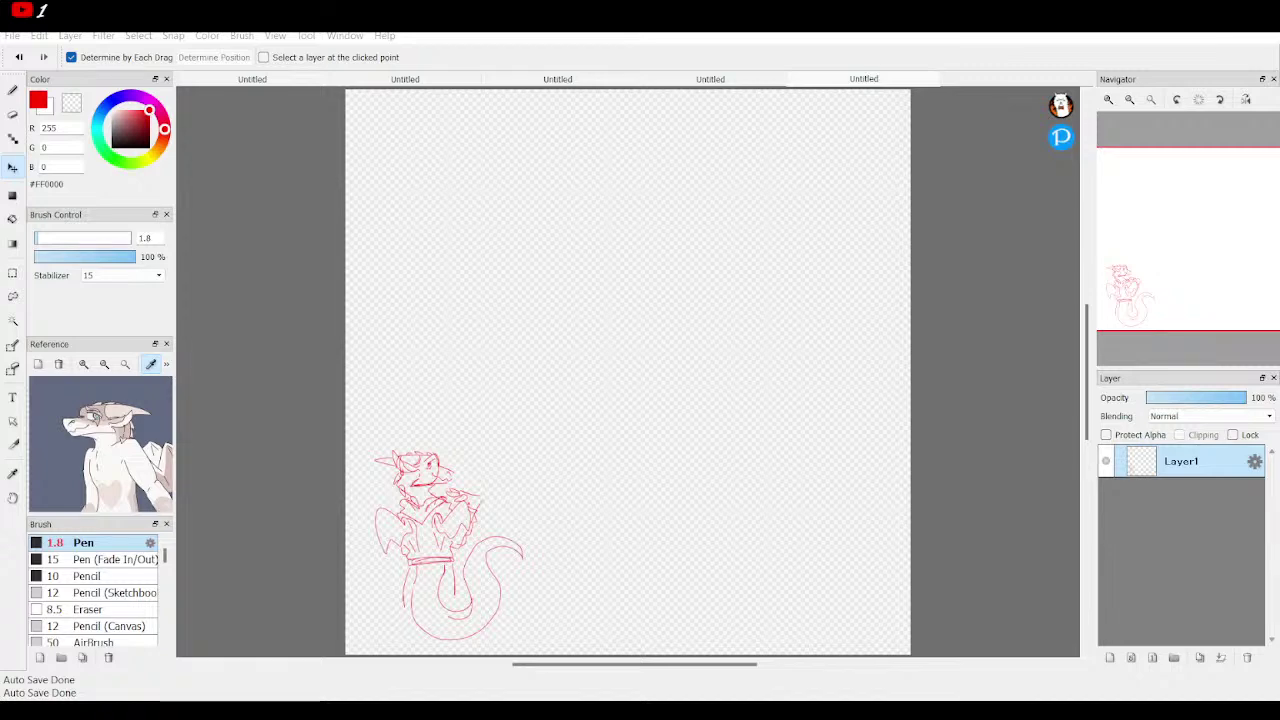
Switch the reference image to the pink horned character and bring the empty canvas area beside the sketch into view.
{"action": "left_click", "coordinate": [300, 286]}
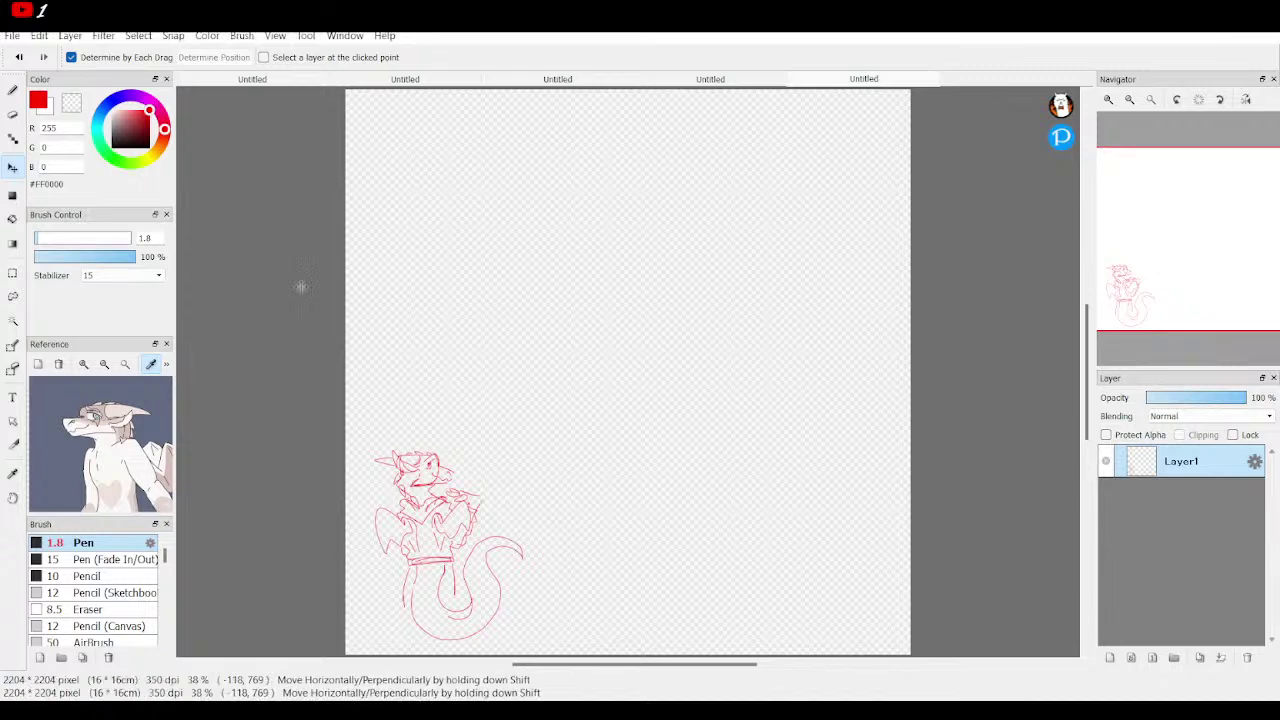
{"action": "left_click", "coordinate": [84, 365]}
{"action": "left_click", "coordinate": [104, 365]}
{"action": "left_click", "coordinate": [104, 365]}
{"action": "left_click", "coordinate": [1108, 99]}
{"action": "mouse_move", "coordinate": [1179, 252]}
{"action": "left_mouse_down"}
{"action": "mouse_move", "coordinate": [1150, 292]}
{"action": "mouse_move", "coordinate": [1153, 274]}
{"action": "mouse_move", "coordinate": [1160, 286]}
{"action": "mouse_move", "coordinate": [1146, 278]}
{"action": "left_mouse_up"}
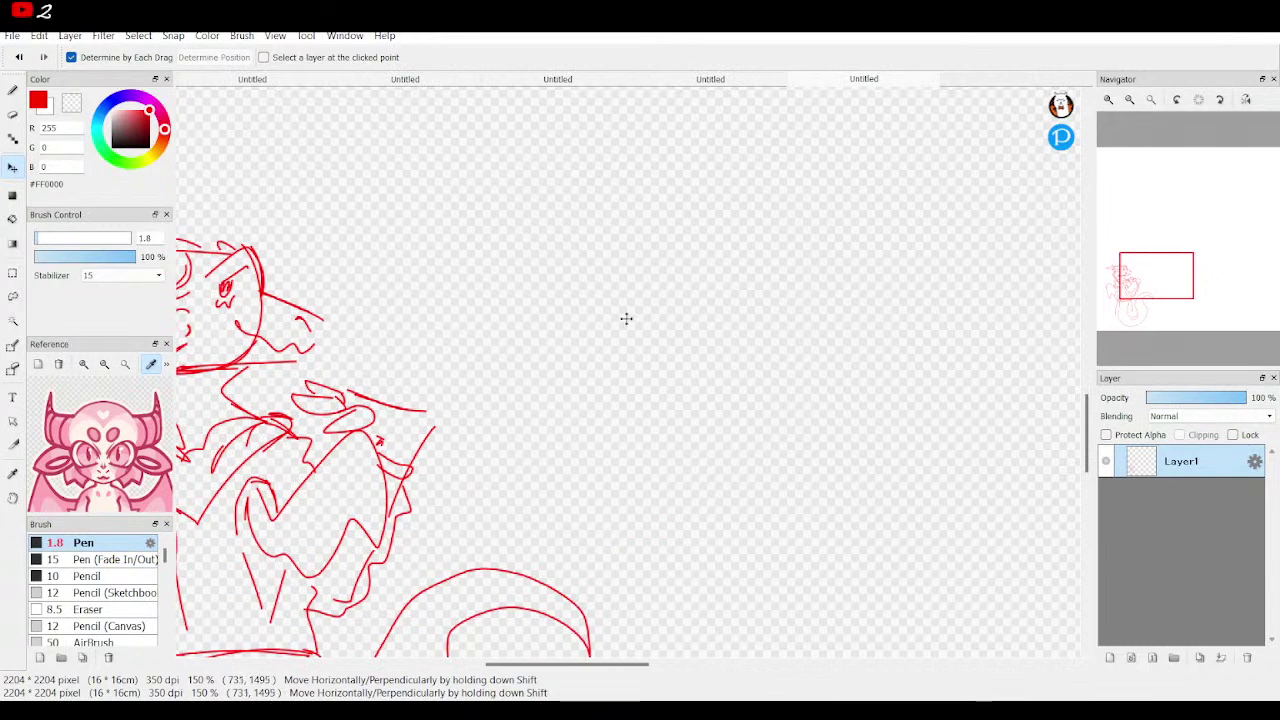
Draw an oval head in red pen beside the finished sketch and add a blunt snout with a mouth line.
{"action": "key", "text": "b"}
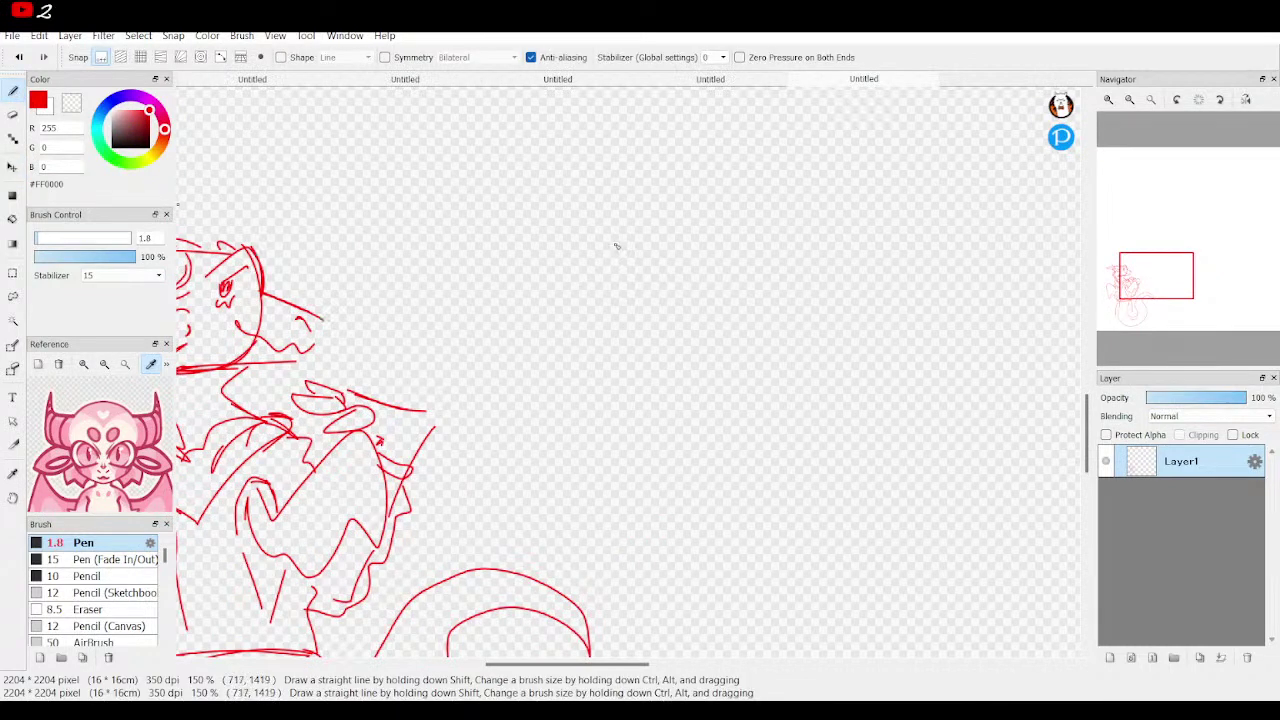
{"action": "mouse_move", "coordinate": [610, 243]}
{"action": "left_mouse_down"}
{"action": "mouse_move", "coordinate": [599, 344]}
{"action": "mouse_move", "coordinate": [675, 324]}
{"action": "mouse_move", "coordinate": [672, 249]}
{"action": "mouse_move", "coordinate": [605, 243]}
{"action": "left_mouse_up"}
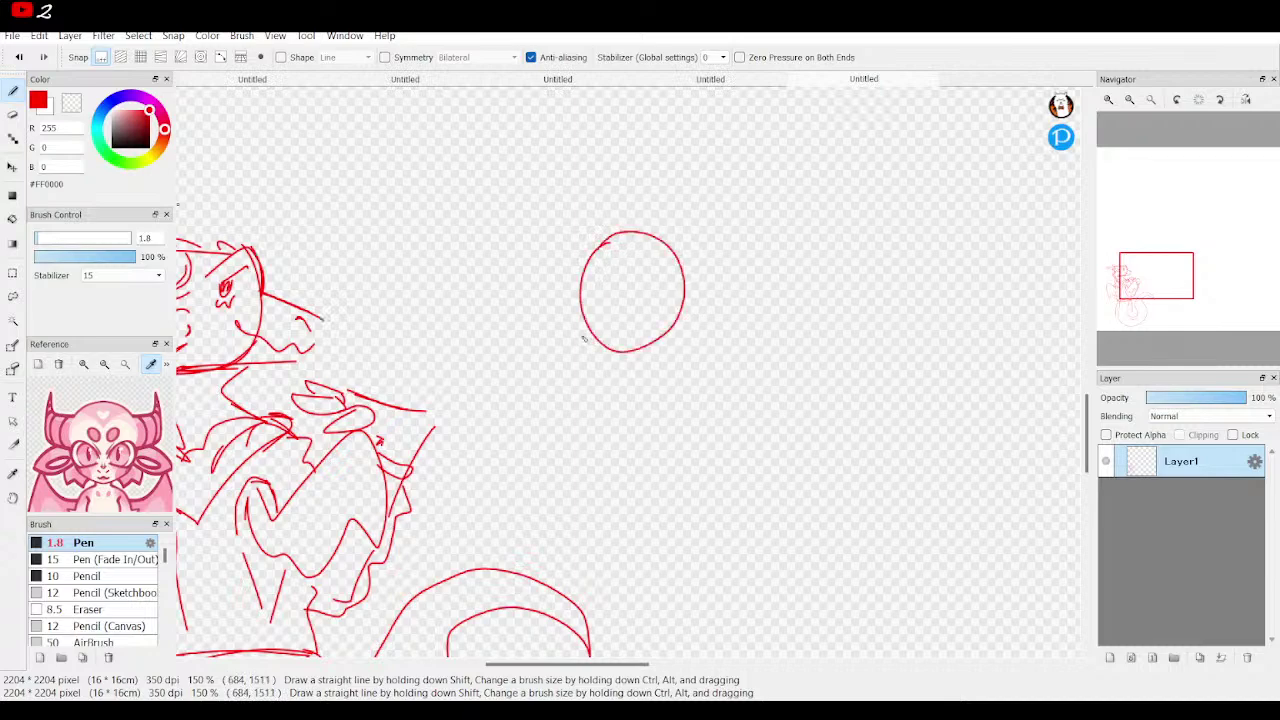
{"action": "left_click", "coordinate": [1108, 99]}
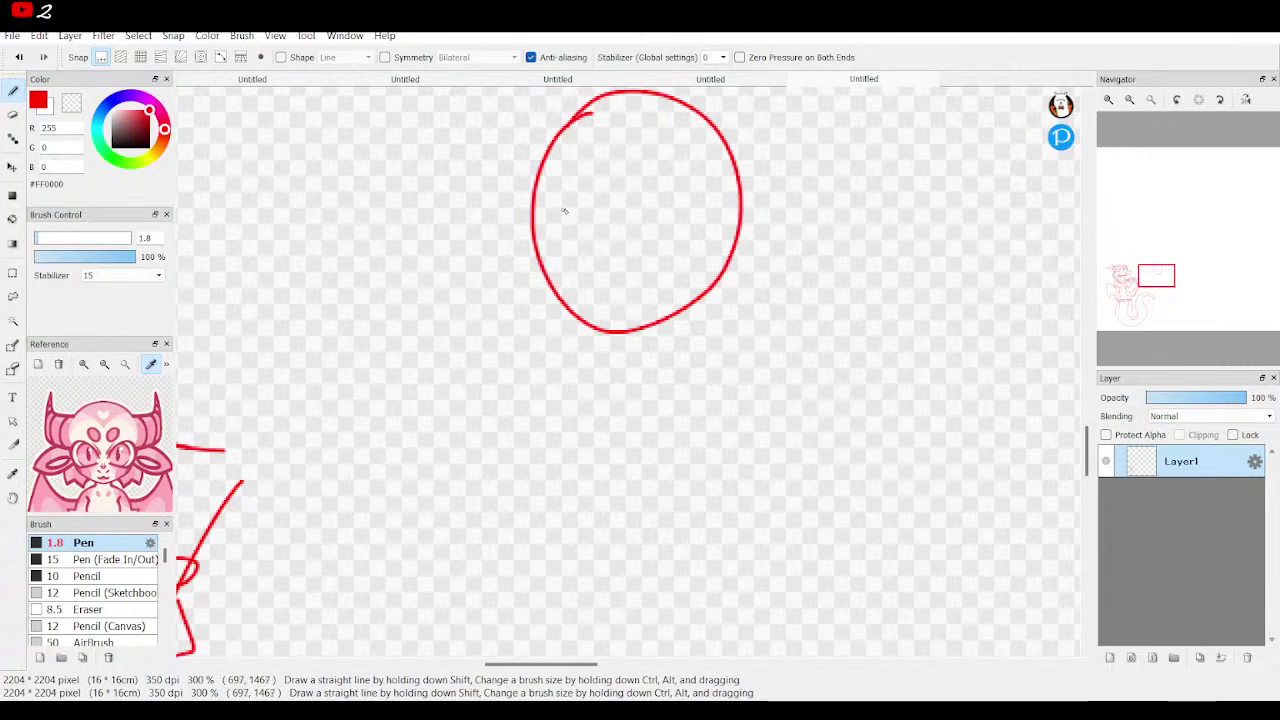
{"action": "mouse_move", "coordinate": [560, 203]}
{"action": "left_mouse_down"}
{"action": "mouse_move", "coordinate": [508, 302]}
{"action": "mouse_move", "coordinate": [493, 293]}
{"action": "mouse_move", "coordinate": [514, 353]}
{"action": "mouse_move", "coordinate": [567, 354]}
{"action": "mouse_move", "coordinate": [563, 325]}
{"action": "mouse_move", "coordinate": [588, 324]}
{"action": "mouse_move", "coordinate": [617, 288]}
{"action": "left_mouse_up"}
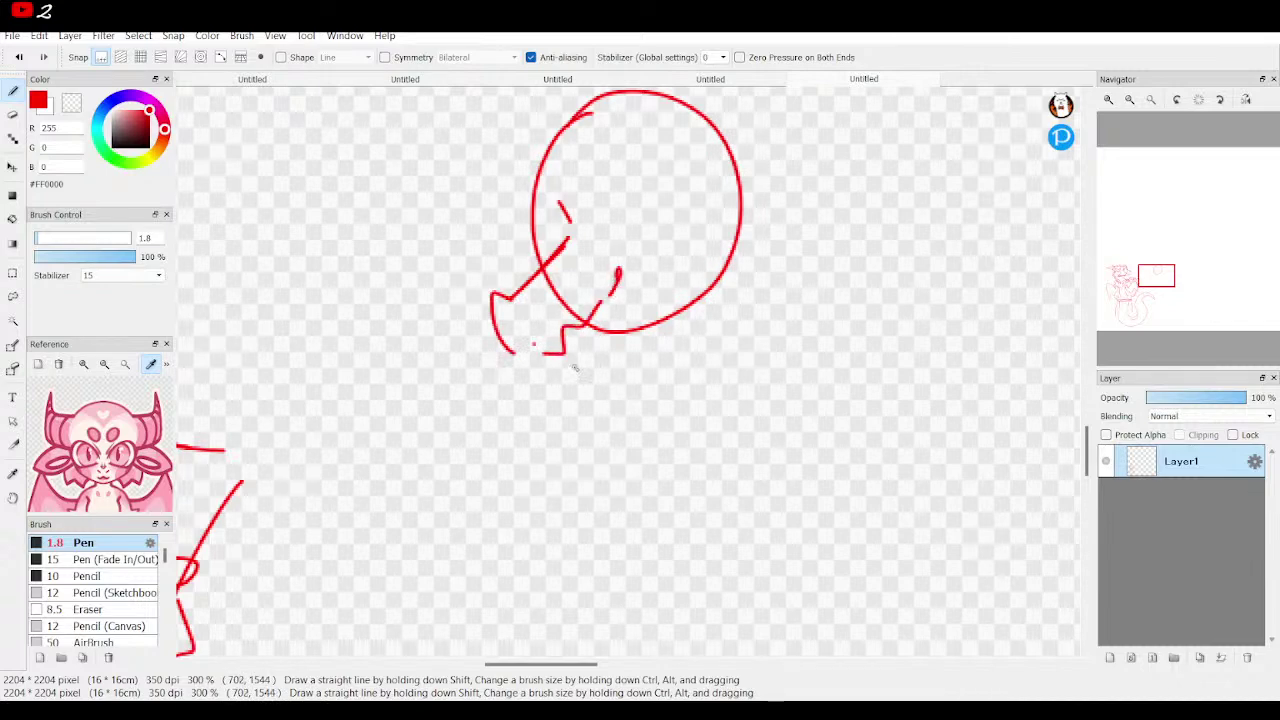
{"action": "left_click_drag", "start_coordinate": [575, 367], "coordinate": [716, 292]}
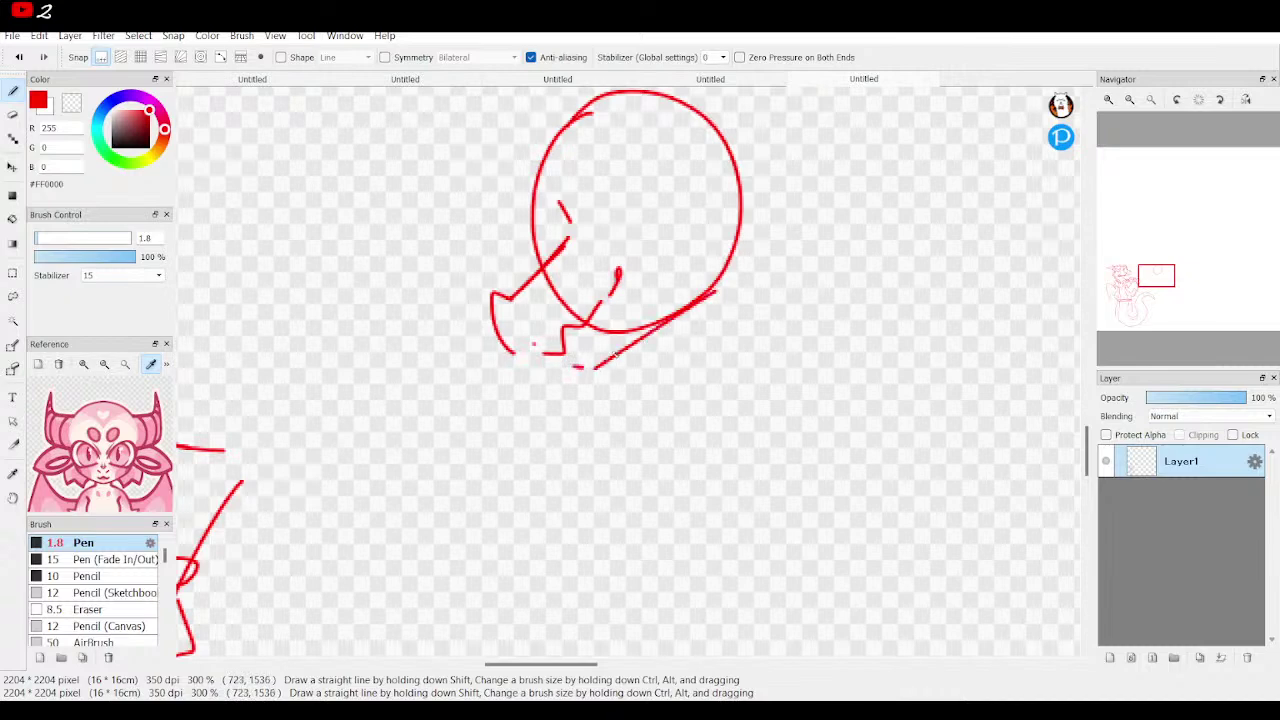
{"action": "key", "text": "ctrl+z"}
{"action": "key", "text": "ctrl+z"}
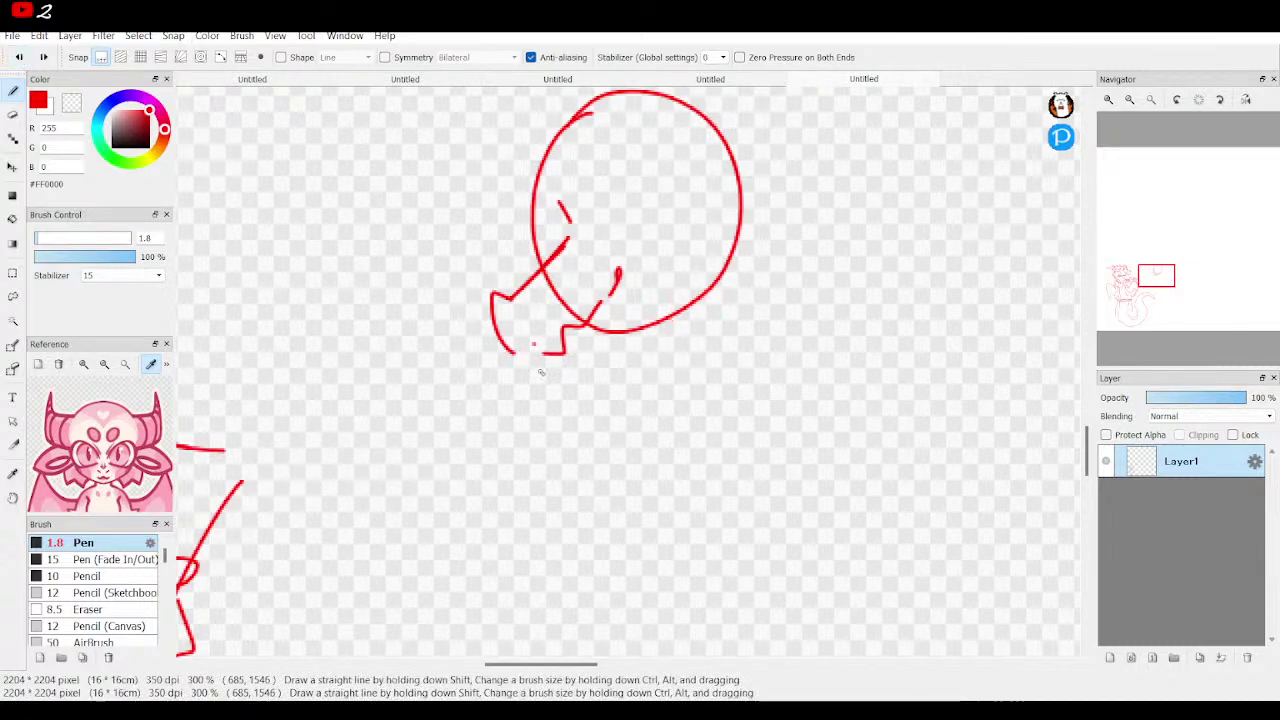
Draw two slanted jaw lines beneath the head, a jagged cheek frill behind it and a long ear with an inner fold.
{"action": "left_click_drag", "start_coordinate": [570, 368], "coordinate": [720, 308]}
{"action": "left_click_drag", "start_coordinate": [632, 348], "coordinate": [720, 316]}
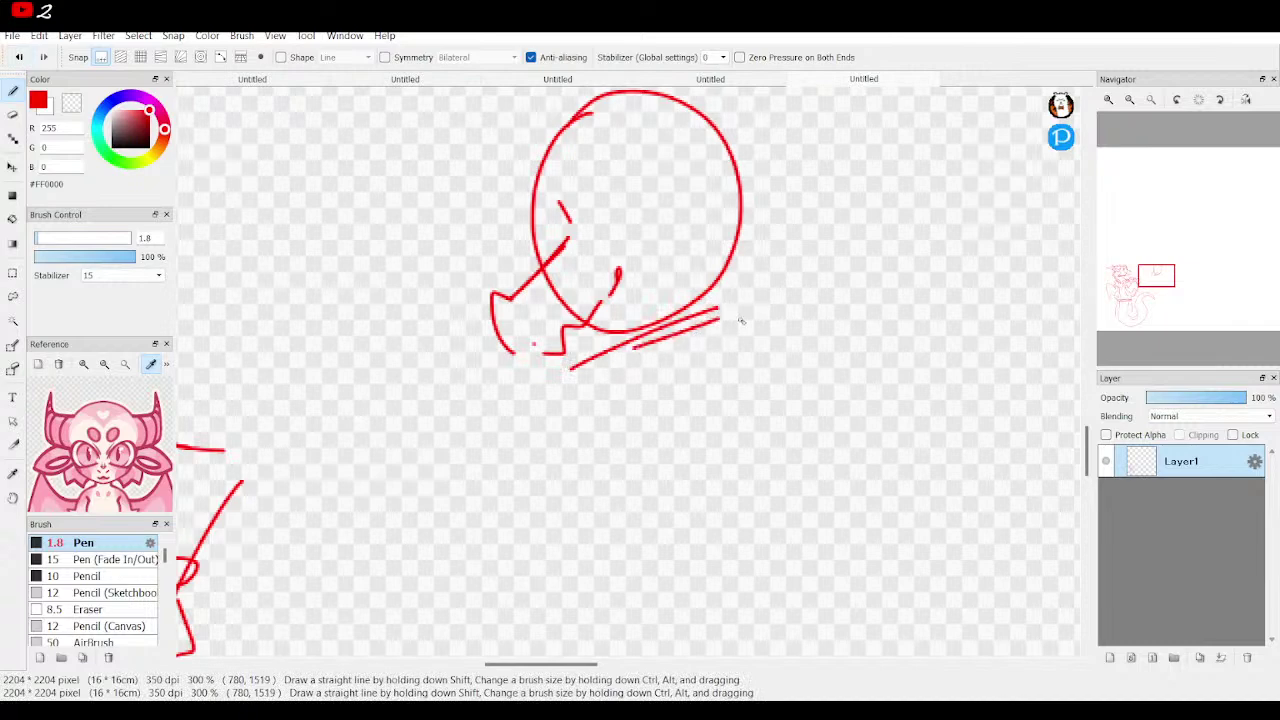
{"action": "mouse_move", "coordinate": [737, 230]}
{"action": "left_mouse_down"}
{"action": "mouse_move", "coordinate": [838, 331]}
{"action": "mouse_move", "coordinate": [788, 315]}
{"action": "mouse_move", "coordinate": [781, 378]}
{"action": "mouse_move", "coordinate": [738, 403]}
{"action": "mouse_move", "coordinate": [705, 343]}
{"action": "left_mouse_up"}
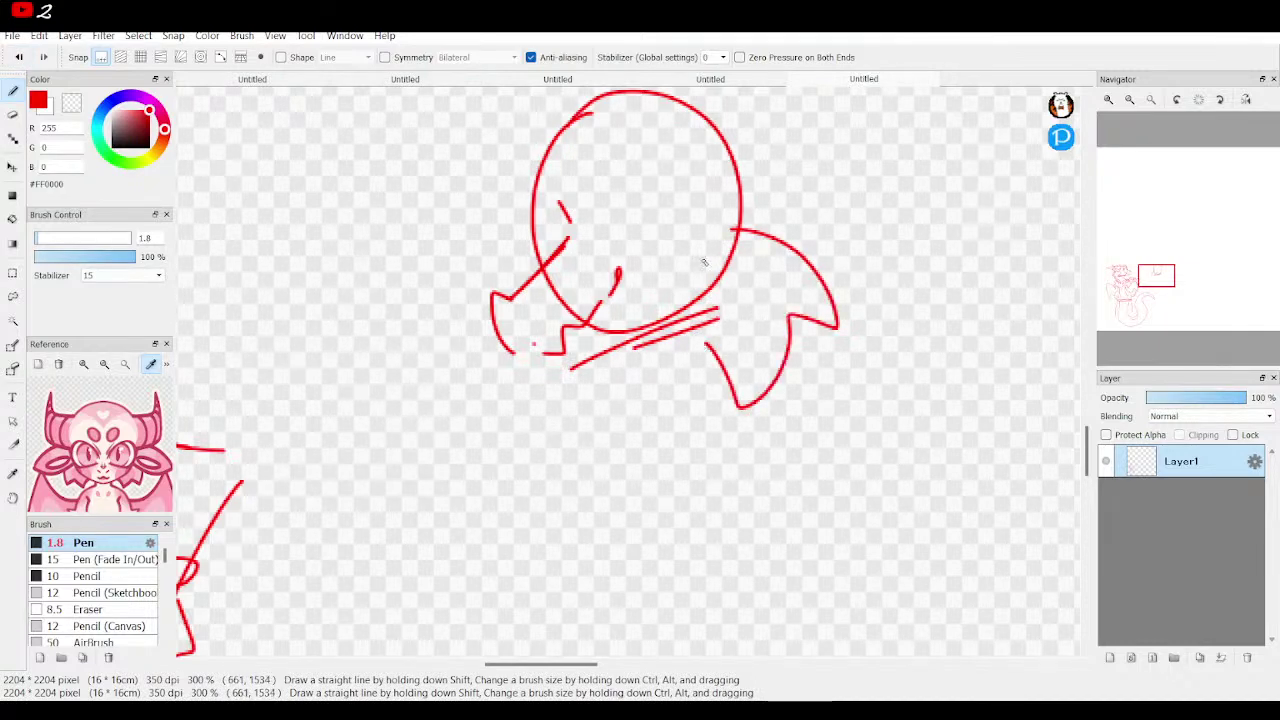
{"action": "mouse_move", "coordinate": [694, 176]}
{"action": "left_mouse_down"}
{"action": "mouse_move", "coordinate": [853, 139]}
{"action": "mouse_move", "coordinate": [872, 170]}
{"action": "mouse_move", "coordinate": [743, 238]}
{"action": "mouse_move", "coordinate": [727, 230]}
{"action": "mouse_move", "coordinate": [773, 226]}
{"action": "mouse_move", "coordinate": [830, 161]}
{"action": "mouse_move", "coordinate": [824, 179]}
{"action": "mouse_move", "coordinate": [790, 196]}
{"action": "left_mouse_up"}
{"action": "mouse_move", "coordinate": [670, 222]}
{"action": "left_mouse_down"}
{"action": "mouse_move", "coordinate": [690, 70]}
{"action": "mouse_move", "coordinate": [590, 300]}
{"action": "mouse_move", "coordinate": [499, 276]}
{"action": "mouse_move", "coordinate": [520, 318]}
{"action": "left_mouse_up"}
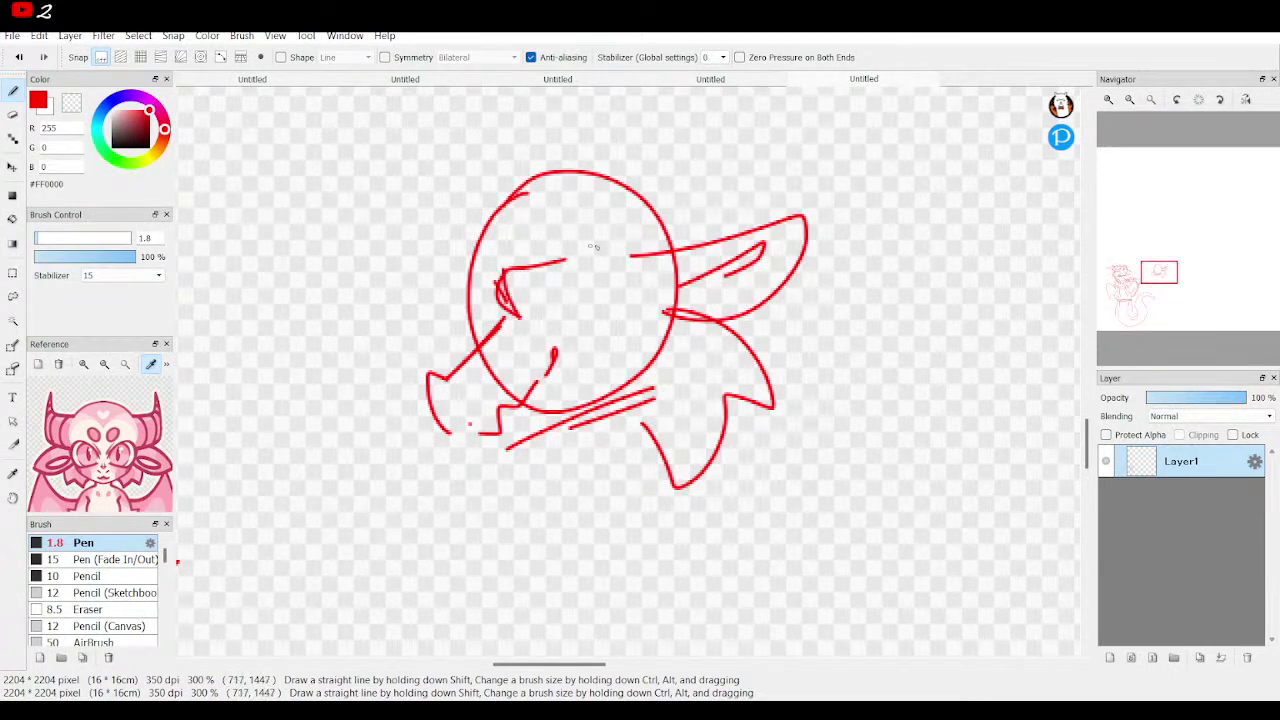
{"action": "left_click", "coordinate": [22, 57]}
{"action": "left_click", "coordinate": [22, 57]}
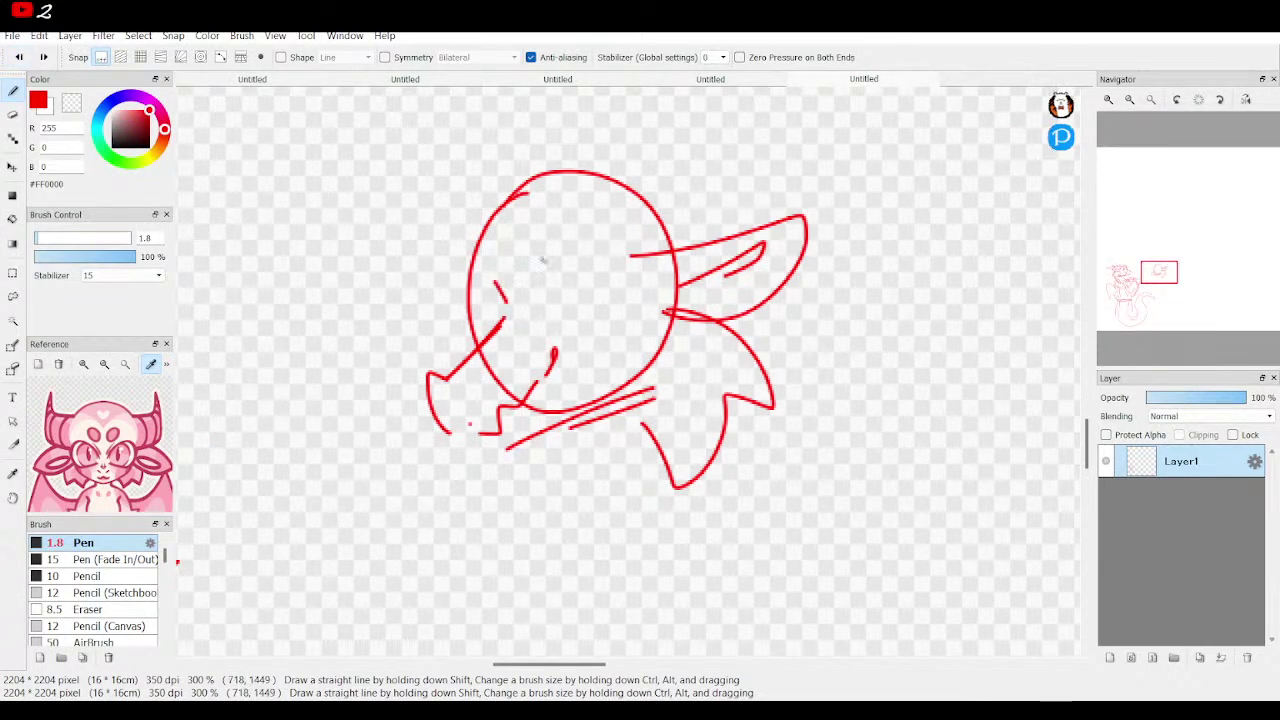
Draw the brow, eyes and nostril, plus a ridged horn sweeping back from the forehead above the ear.
{"action": "mouse_move", "coordinate": [572, 262]}
{"action": "left_mouse_down"}
{"action": "mouse_move", "coordinate": [524, 262]}
{"action": "mouse_move", "coordinate": [504, 309]}
{"action": "mouse_move", "coordinate": [500, 268]}
{"action": "mouse_move", "coordinate": [563, 280]}
{"action": "mouse_move", "coordinate": [566, 298]}
{"action": "mouse_move", "coordinate": [550, 306]}
{"action": "mouse_move", "coordinate": [546, 282]}
{"action": "mouse_move", "coordinate": [556, 277]}
{"action": "mouse_move", "coordinate": [562, 310]}
{"action": "left_mouse_up"}
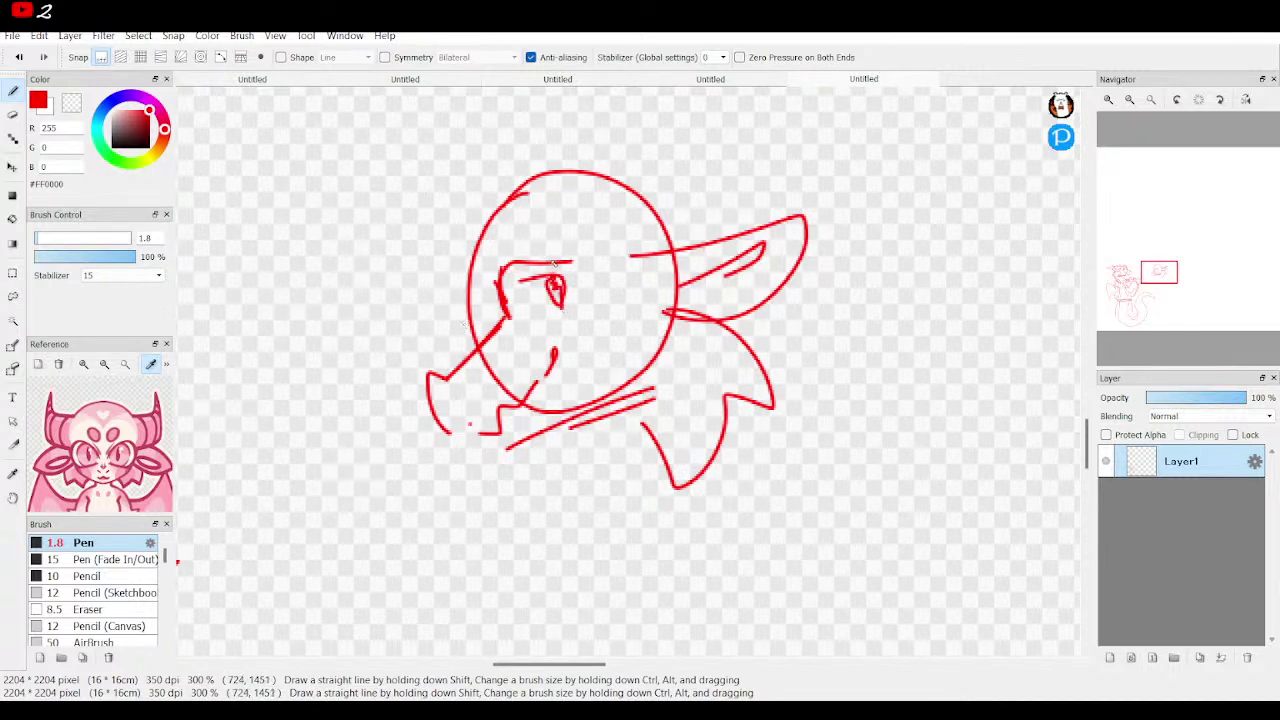
{"action": "mouse_move", "coordinate": [492, 291]}
{"action": "left_mouse_down"}
{"action": "mouse_move", "coordinate": [504, 328]}
{"action": "mouse_move", "coordinate": [499, 318]}
{"action": "left_mouse_up"}
{"action": "left_click_drag", "start_coordinate": [472, 408], "coordinate": [478, 383]}
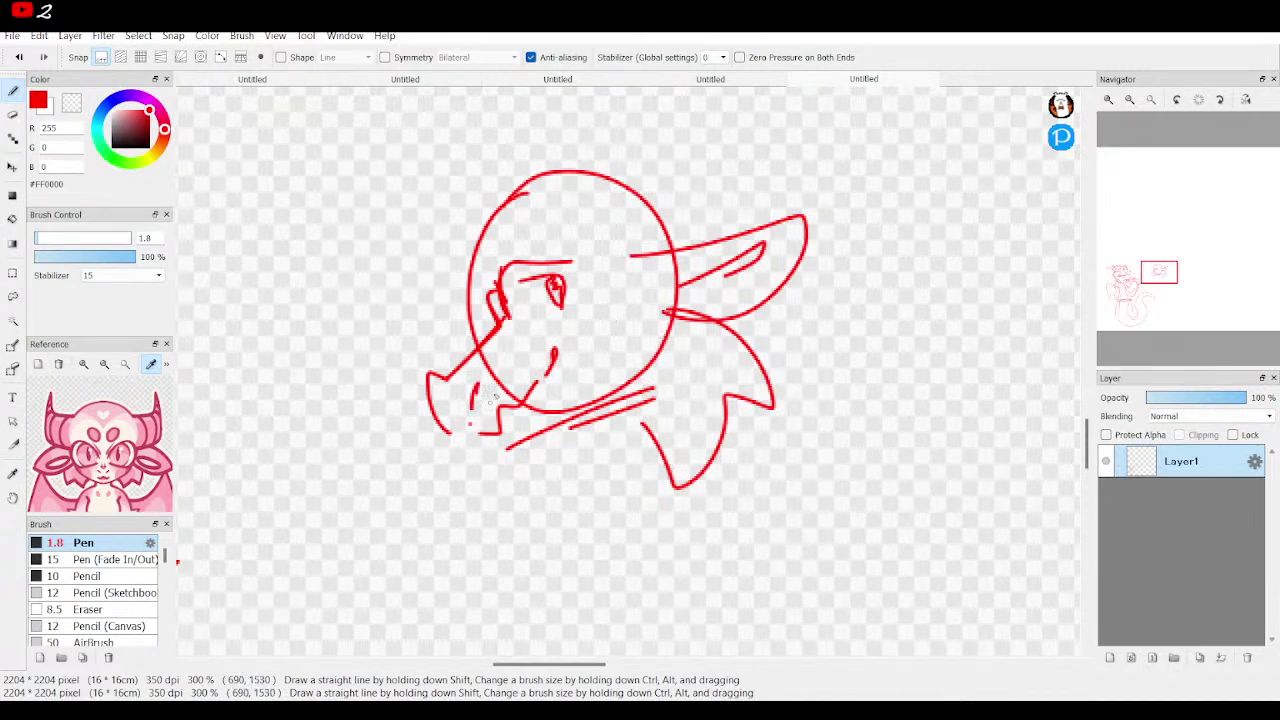
{"action": "mouse_move", "coordinate": [531, 256]}
{"action": "left_mouse_down"}
{"action": "mouse_move", "coordinate": [603, 214]}
{"action": "mouse_move", "coordinate": [757, 190]}
{"action": "mouse_move", "coordinate": [672, 134]}
{"action": "mouse_move", "coordinate": [724, 146]}
{"action": "mouse_move", "coordinate": [780, 184]}
{"action": "mouse_move", "coordinate": [709, 241]}
{"action": "mouse_move", "coordinate": [611, 216]}
{"action": "left_mouse_up"}
{"action": "mouse_move", "coordinate": [684, 236]}
{"action": "left_mouse_down"}
{"action": "mouse_move", "coordinate": [670, 217]}
{"action": "mouse_move", "coordinate": [746, 215]}
{"action": "mouse_move", "coordinate": [781, 191]}
{"action": "mouse_move", "coordinate": [753, 174]}
{"action": "mouse_move", "coordinate": [766, 162]}
{"action": "left_mouse_up"}
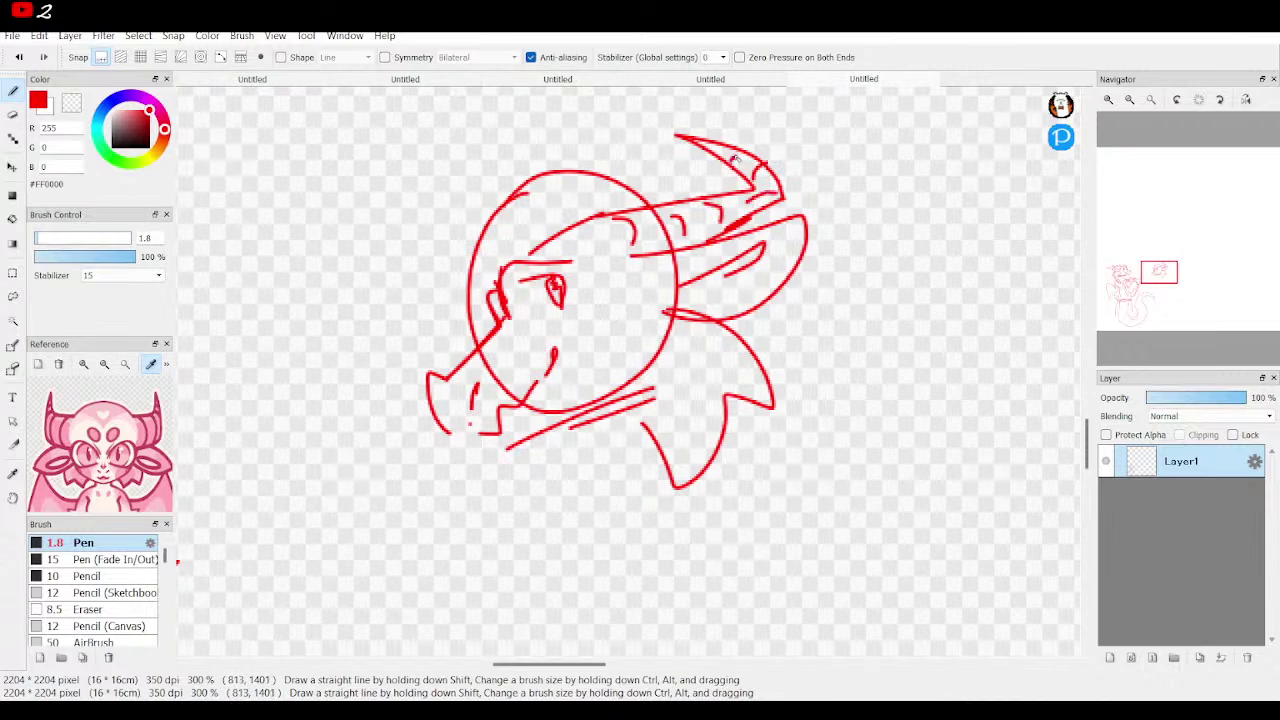
Bring the body into view in the reference and draw the neck, collar lines and both shoulder lines below the head.
{"action": "left_click_drag", "start_coordinate": [130, 432], "coordinate": [131, 356]}
{"action": "left_click", "coordinate": [125, 364]}
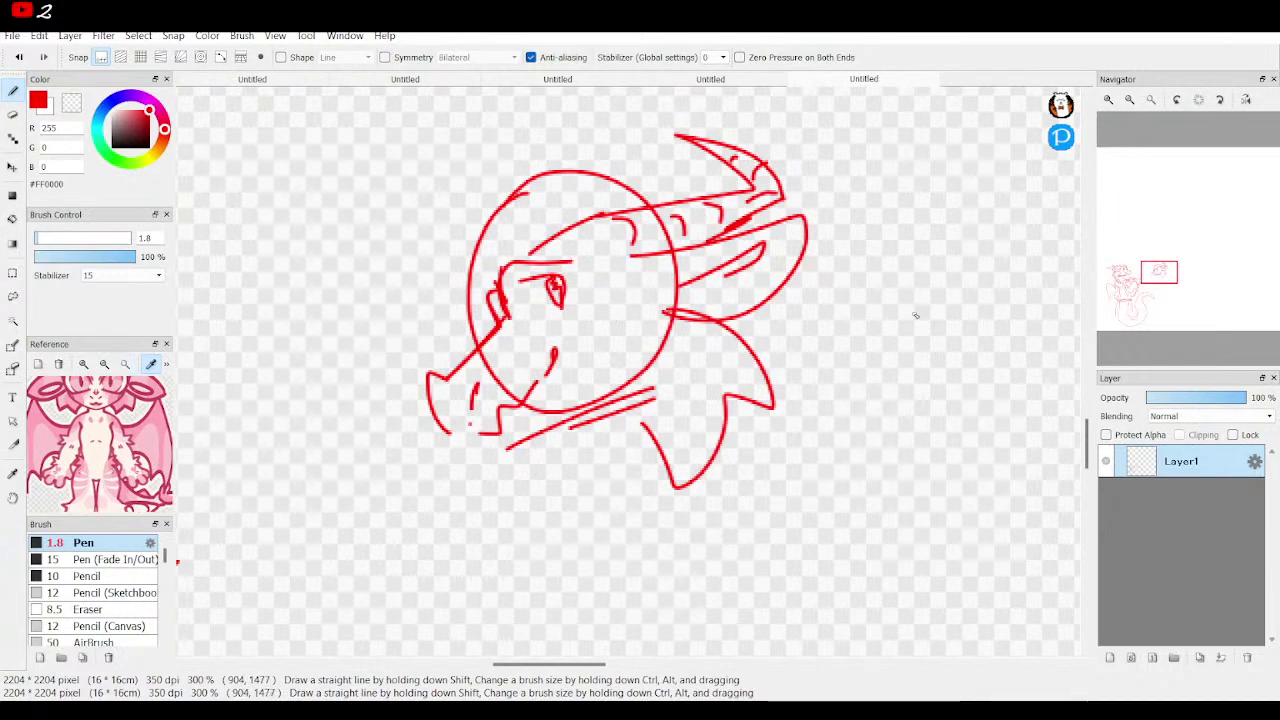
{"action": "mouse_move", "coordinate": [1128, 210]}
{"action": "scroll", "coordinate": [1155, 282], "scroll_direction": "down", "scroll_amount": 2}
{"action": "left_click_drag", "start_coordinate": [1157, 281], "coordinate": [1146, 295]}
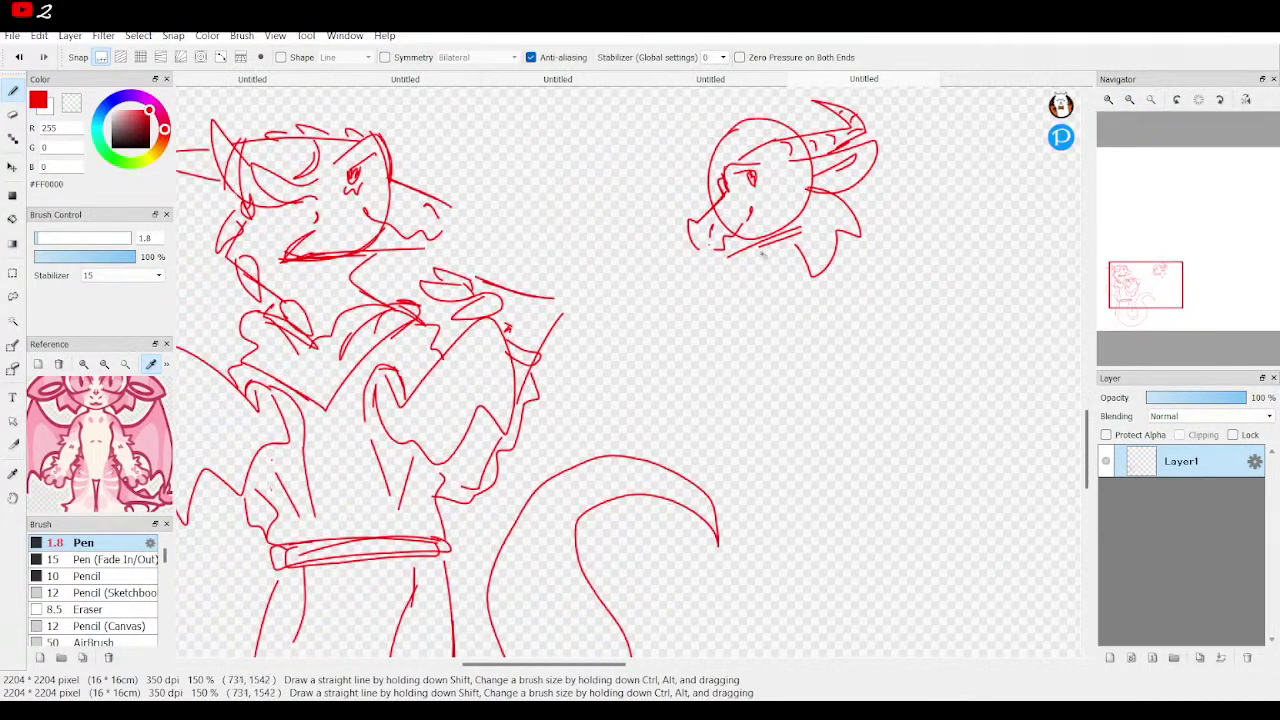
{"action": "mouse_move", "coordinate": [748, 257]}
{"action": "left_mouse_down"}
{"action": "mouse_move", "coordinate": [787, 268]}
{"action": "mouse_move", "coordinate": [771, 314]}
{"action": "left_mouse_up"}
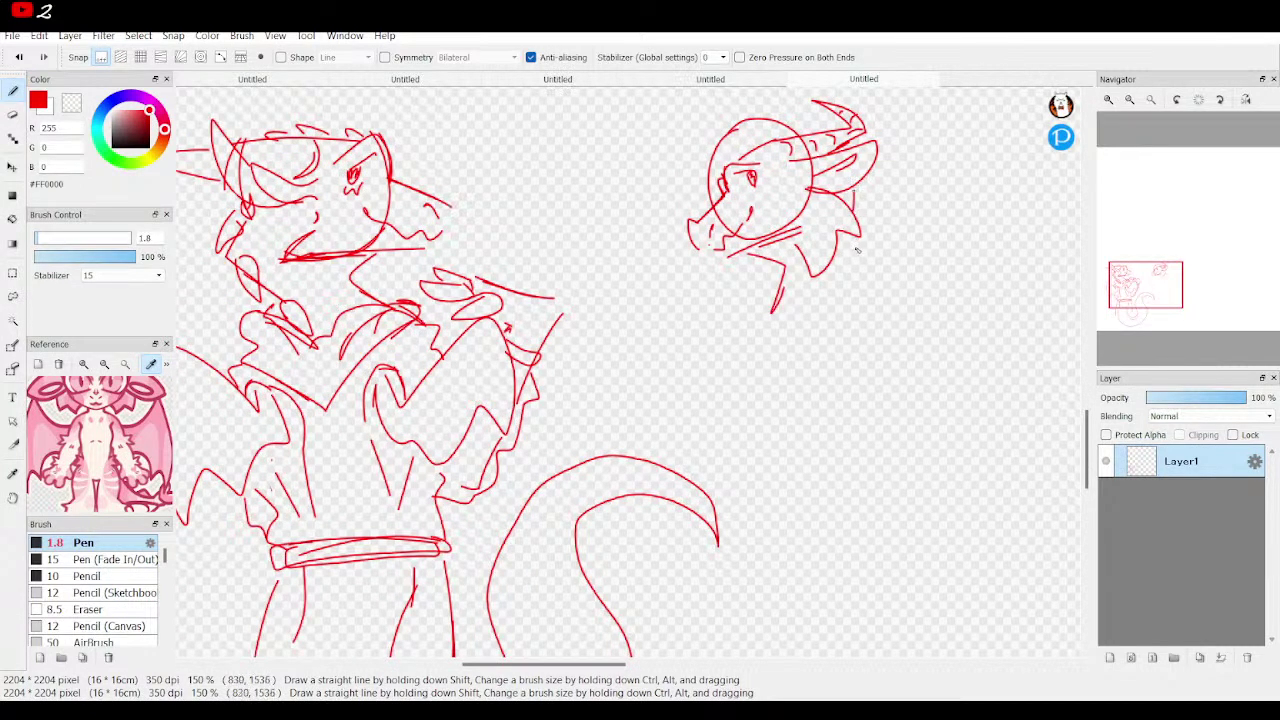
{"action": "left_click_drag", "start_coordinate": [854, 250], "coordinate": [826, 292]}
{"action": "left_click_drag", "start_coordinate": [823, 299], "coordinate": [858, 318]}
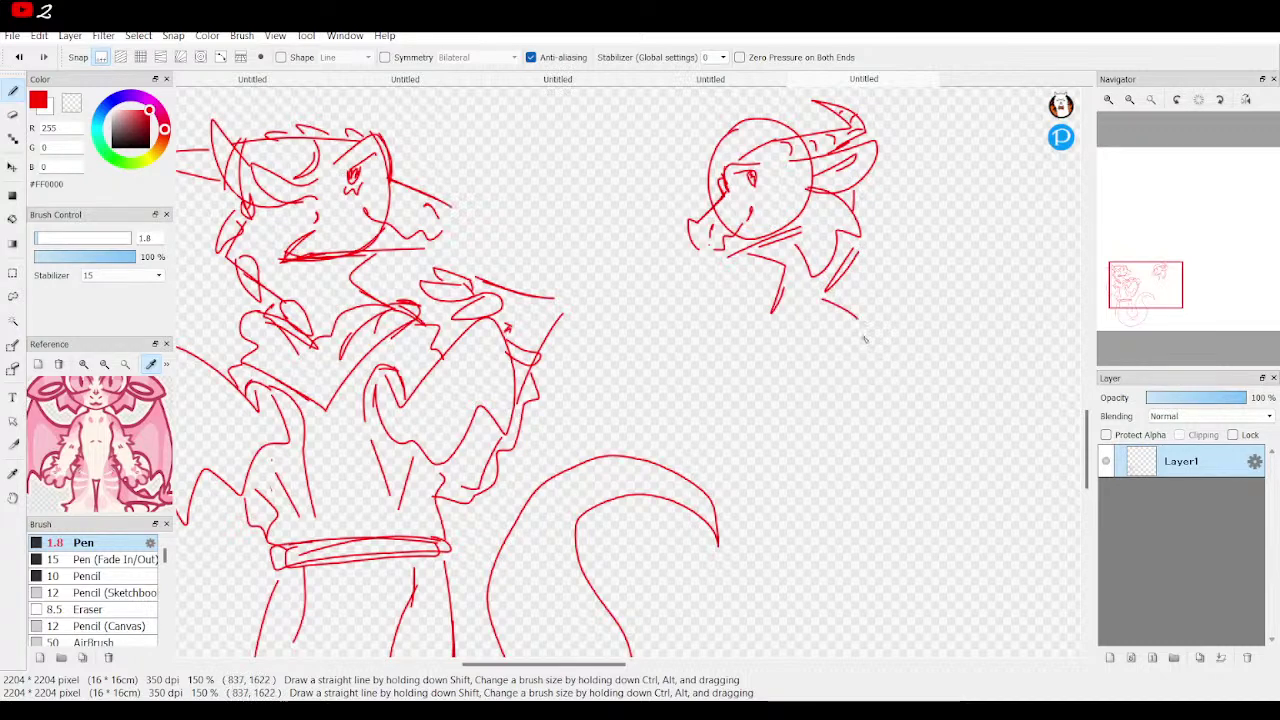
{"action": "left_click_drag", "start_coordinate": [757, 311], "coordinate": [716, 343]}
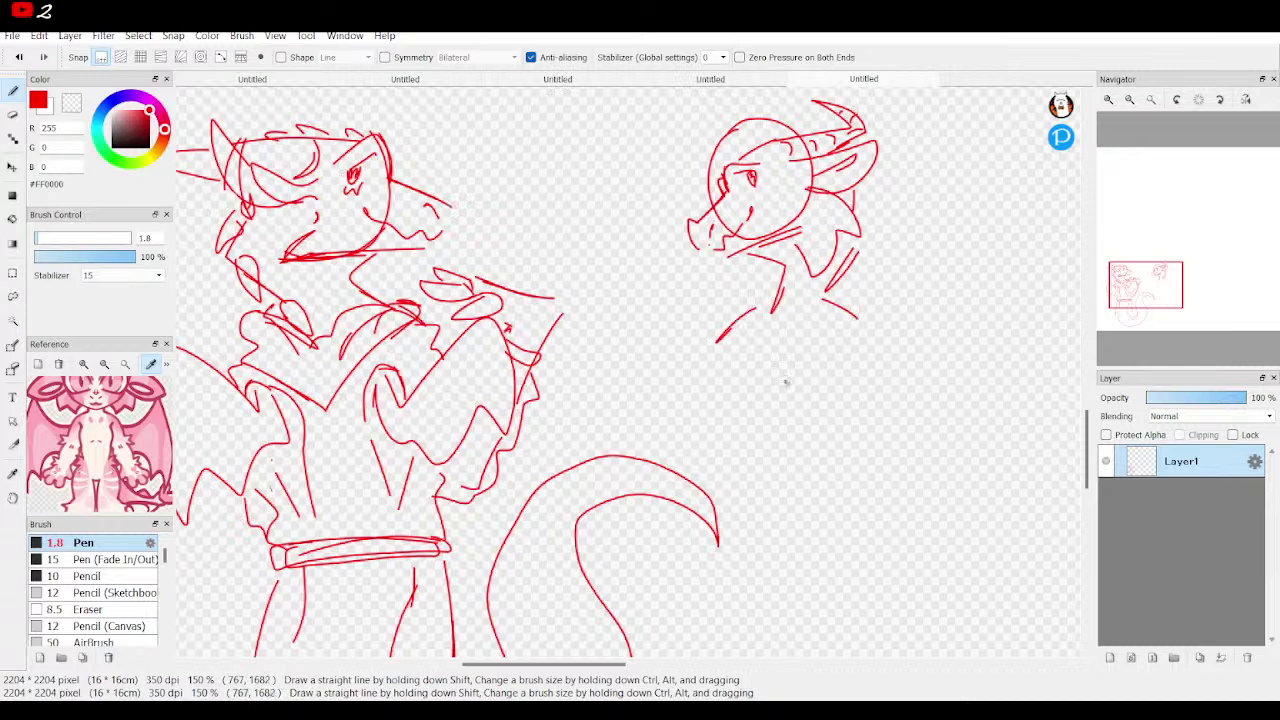
Draw the rear arm slanting down to a tufted end, with a pointed hand in front of the chest.
{"action": "mouse_move", "coordinate": [775, 347]}
{"action": "left_mouse_down"}
{"action": "mouse_move", "coordinate": [728, 378]}
{"action": "mouse_move", "coordinate": [779, 367]}
{"action": "mouse_move", "coordinate": [776, 353]}
{"action": "mouse_move", "coordinate": [755, 390]}
{"action": "mouse_move", "coordinate": [779, 392]}
{"action": "mouse_move", "coordinate": [796, 382]}
{"action": "mouse_move", "coordinate": [786, 359]}
{"action": "mouse_move", "coordinate": [854, 340]}
{"action": "mouse_move", "coordinate": [908, 441]}
{"action": "left_mouse_up"}
{"action": "mouse_move", "coordinate": [861, 387]}
{"action": "left_mouse_down"}
{"action": "mouse_move", "coordinate": [922, 428]}
{"action": "mouse_move", "coordinate": [866, 450]}
{"action": "mouse_move", "coordinate": [820, 380]}
{"action": "left_mouse_up"}
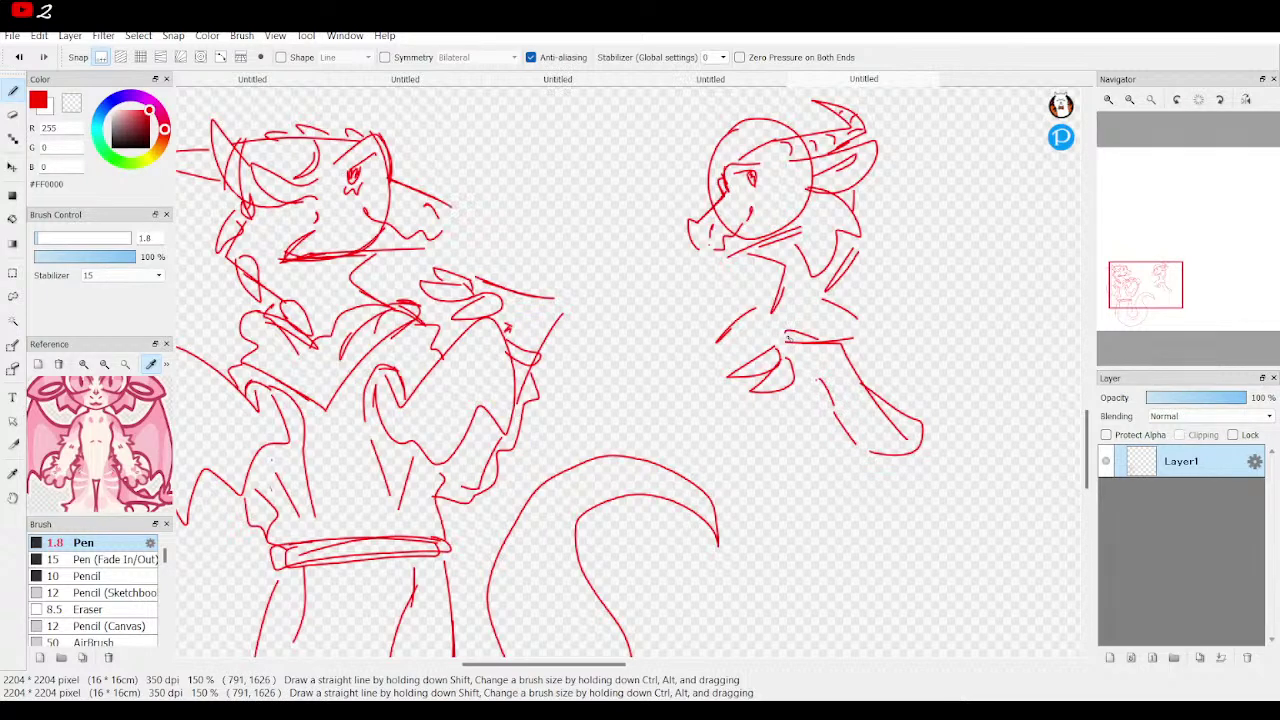
{"action": "mouse_move", "coordinate": [870, 338]}
{"action": "left_mouse_down"}
{"action": "mouse_move", "coordinate": [910, 405]}
{"action": "mouse_move", "coordinate": [895, 385]}
{"action": "left_mouse_up"}
{"action": "mouse_move", "coordinate": [925, 445]}
{"action": "left_mouse_down"}
{"action": "mouse_move", "coordinate": [932, 458]}
{"action": "mouse_move", "coordinate": [903, 468]}
{"action": "left_mouse_up"}
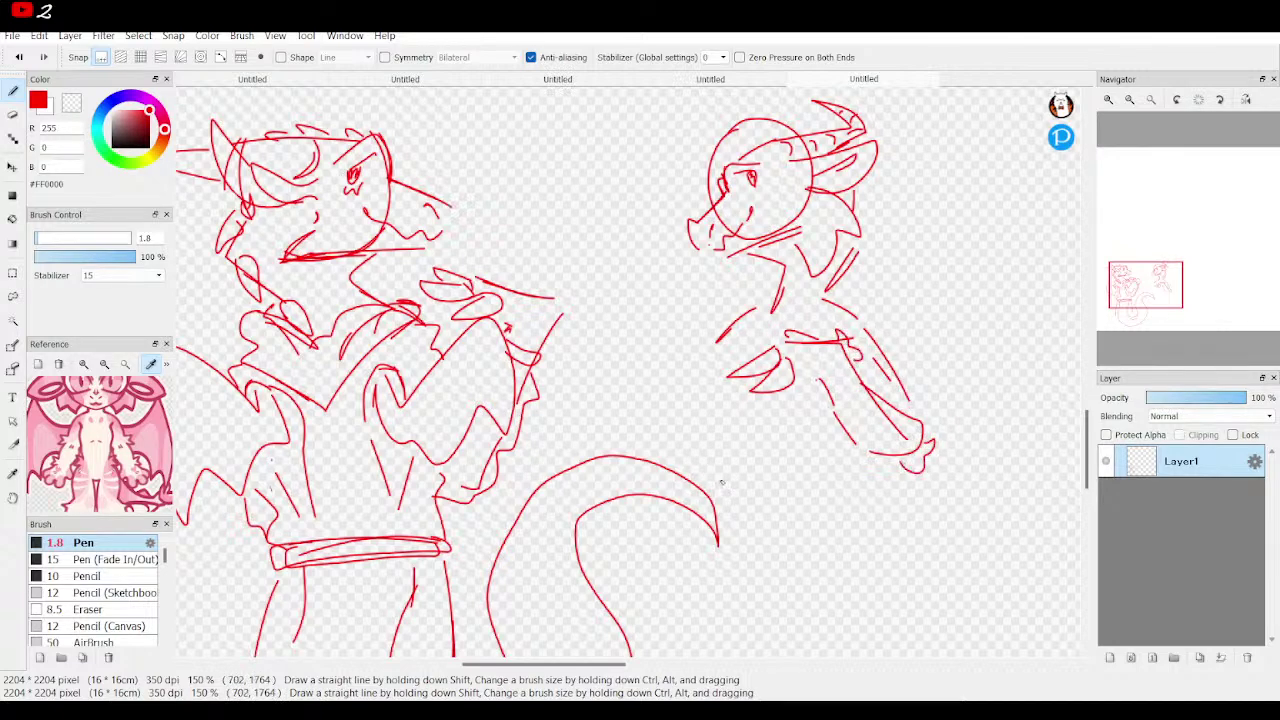
Undo the last stroke near the front hand and draw the curved arm lines joining it to the shoulder.
{"action": "left_click_drag", "start_coordinate": [1136, 293], "coordinate": [1167, 273]}
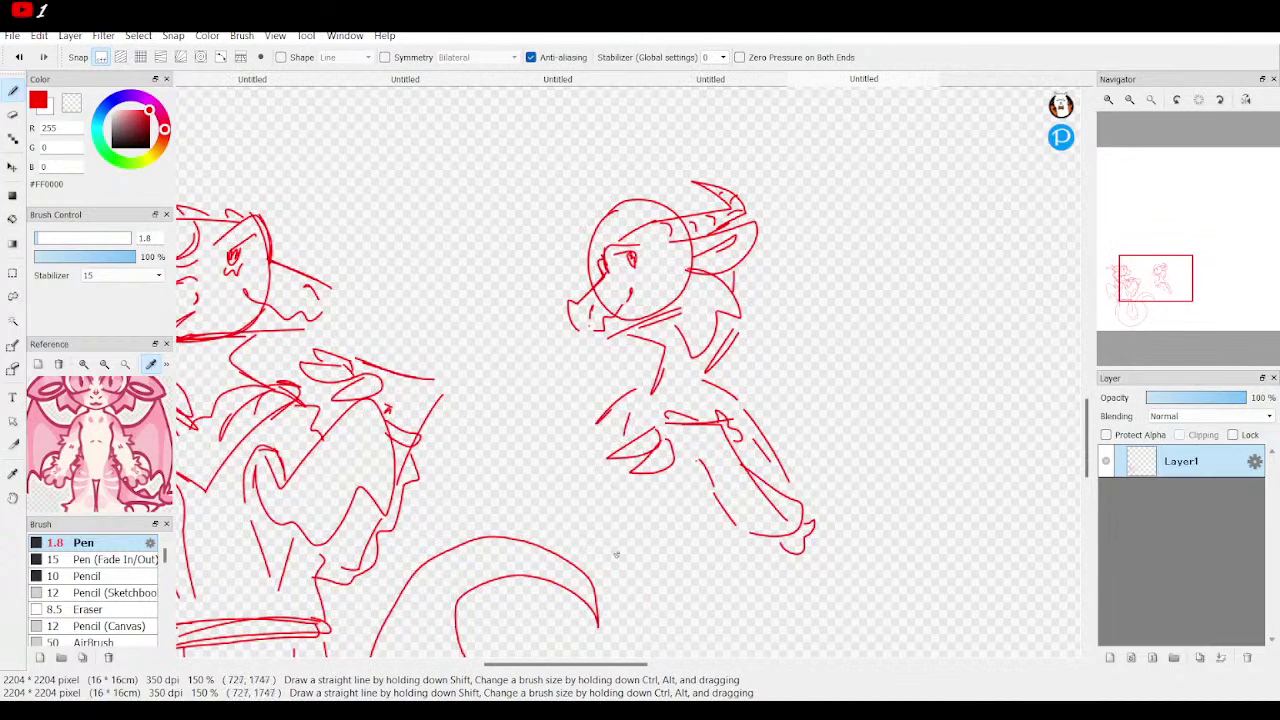
{"action": "left_click", "coordinate": [19, 58]}
{"action": "left_click_drag", "start_coordinate": [626, 414], "coordinate": [610, 450]}
{"action": "left_click_drag", "start_coordinate": [596, 430], "coordinate": [602, 470]}
{"action": "mouse_move", "coordinate": [1158, 280]}
{"action": "left_mouse_down"}
{"action": "mouse_move", "coordinate": [1141, 283]}
{"action": "mouse_move", "coordinate": [1145, 272]}
{"action": "left_mouse_up"}
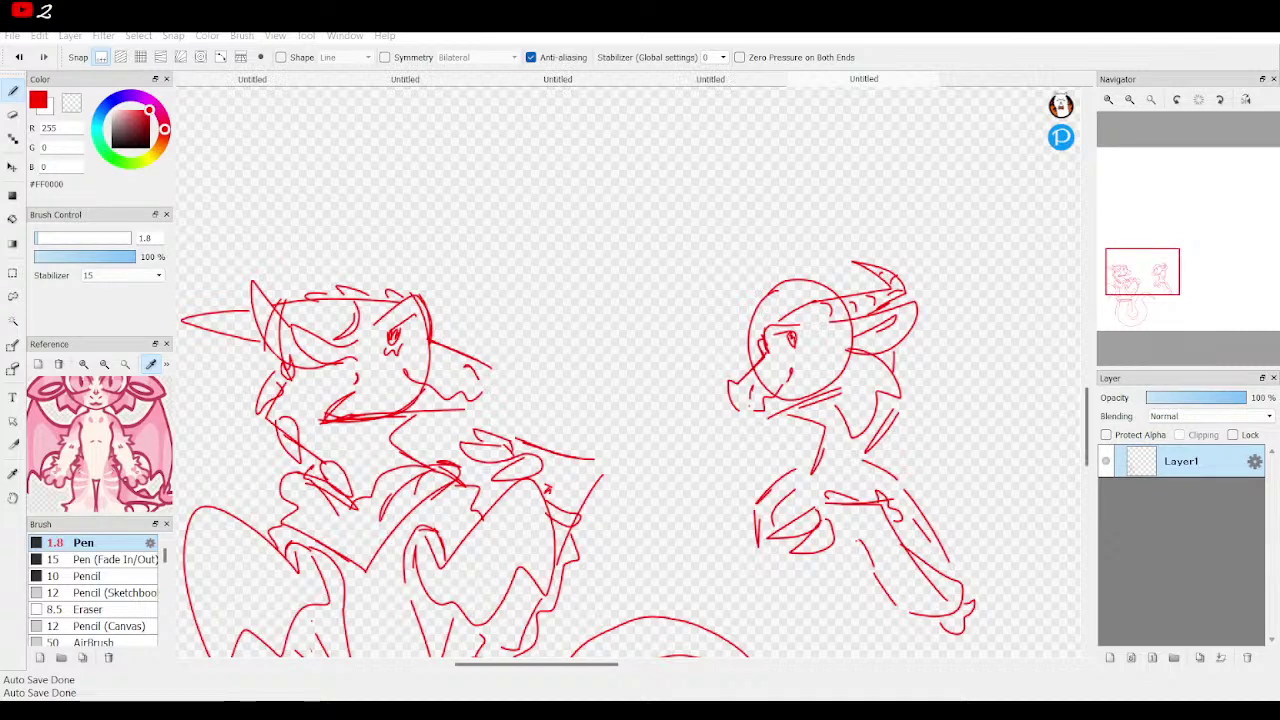
{"action": "left_click_drag", "start_coordinate": [1109, 286], "coordinate": [1125, 302]}
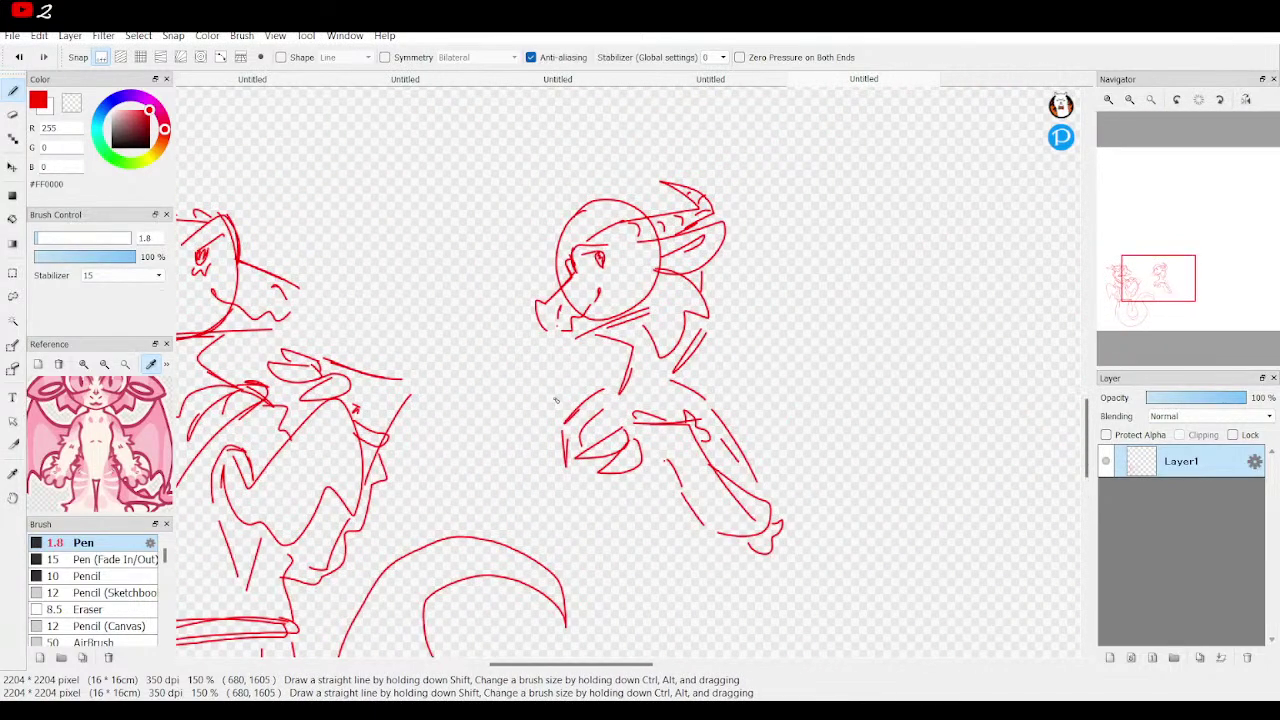
{"action": "scroll", "coordinate": [555, 400], "scroll_direction": "down", "scroll_amount": 2}
{"action": "left_click", "coordinate": [1129, 99]}
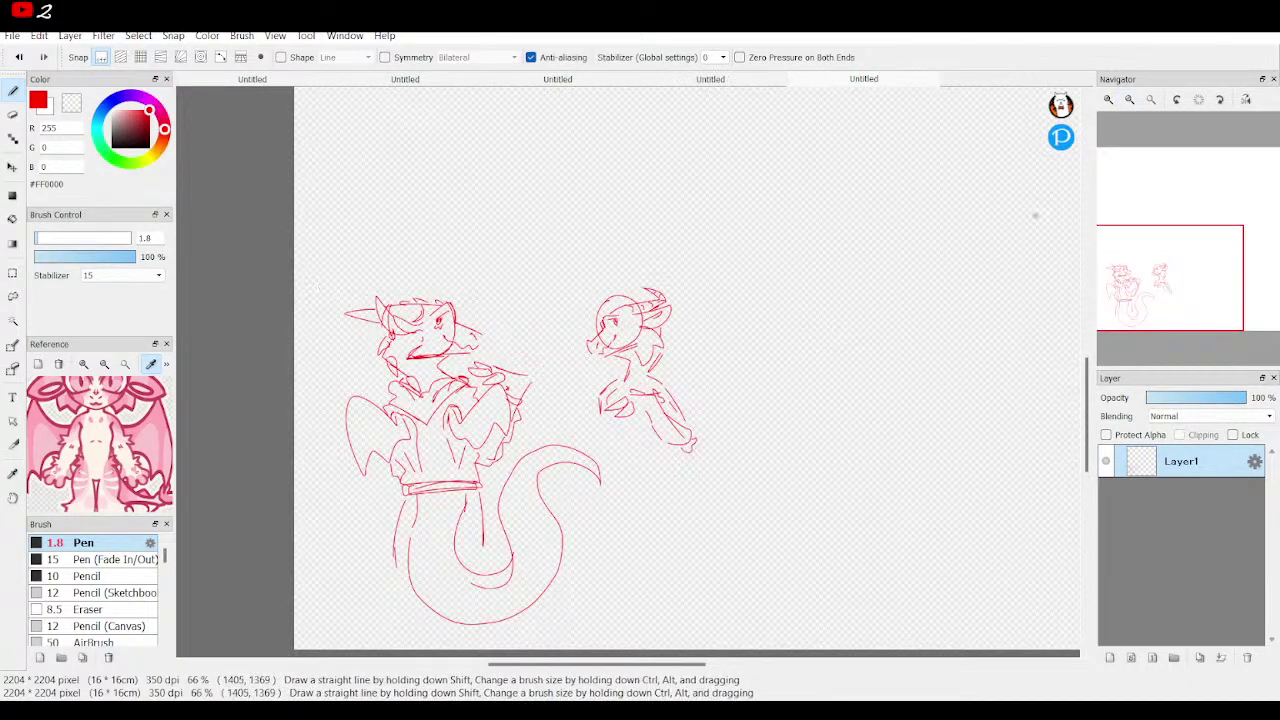
{"action": "left_click", "coordinate": [1108, 99]}
{"action": "left_click", "coordinate": [1108, 99]}
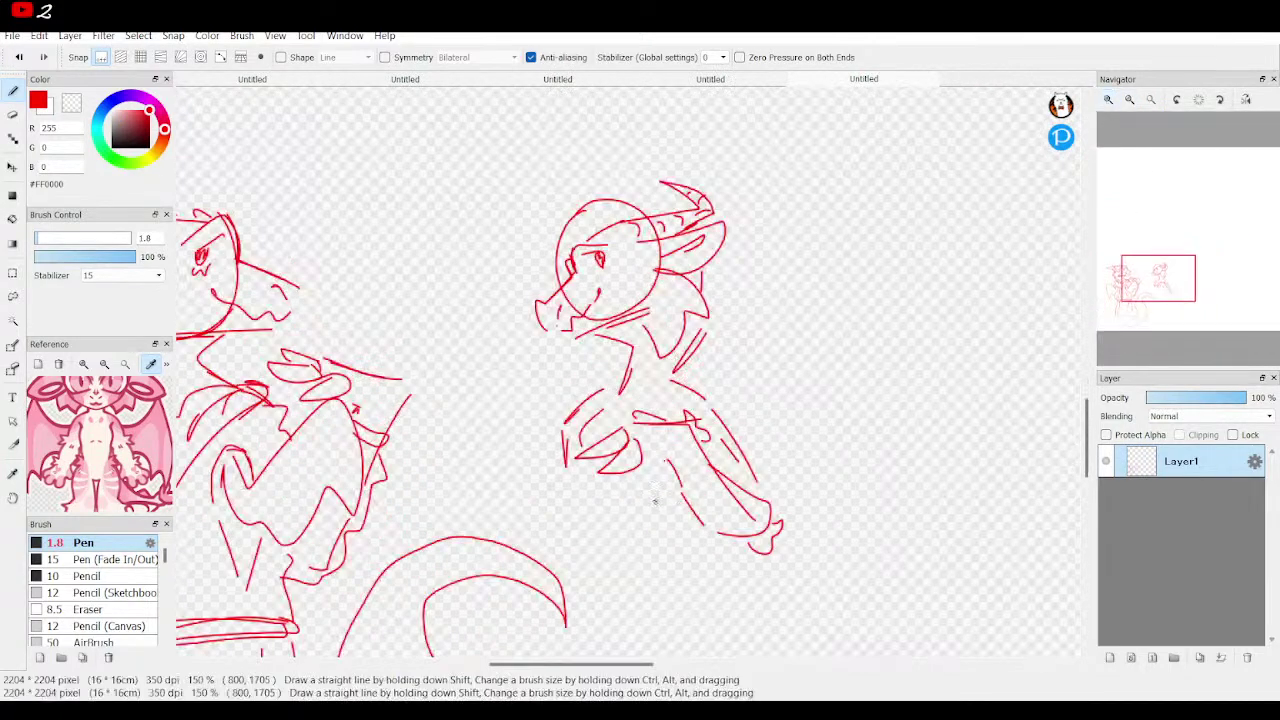
Draw the angled front waist lines below the hand and a large scalloped wing behind the rear shoulder.
{"action": "mouse_move", "coordinate": [597, 489]}
{"action": "left_mouse_down"}
{"action": "mouse_move", "coordinate": [616, 551]}
{"action": "mouse_move", "coordinate": [598, 598]}
{"action": "left_mouse_up"}
{"action": "left_click_drag", "start_coordinate": [1158, 278], "coordinate": [1161, 303]}
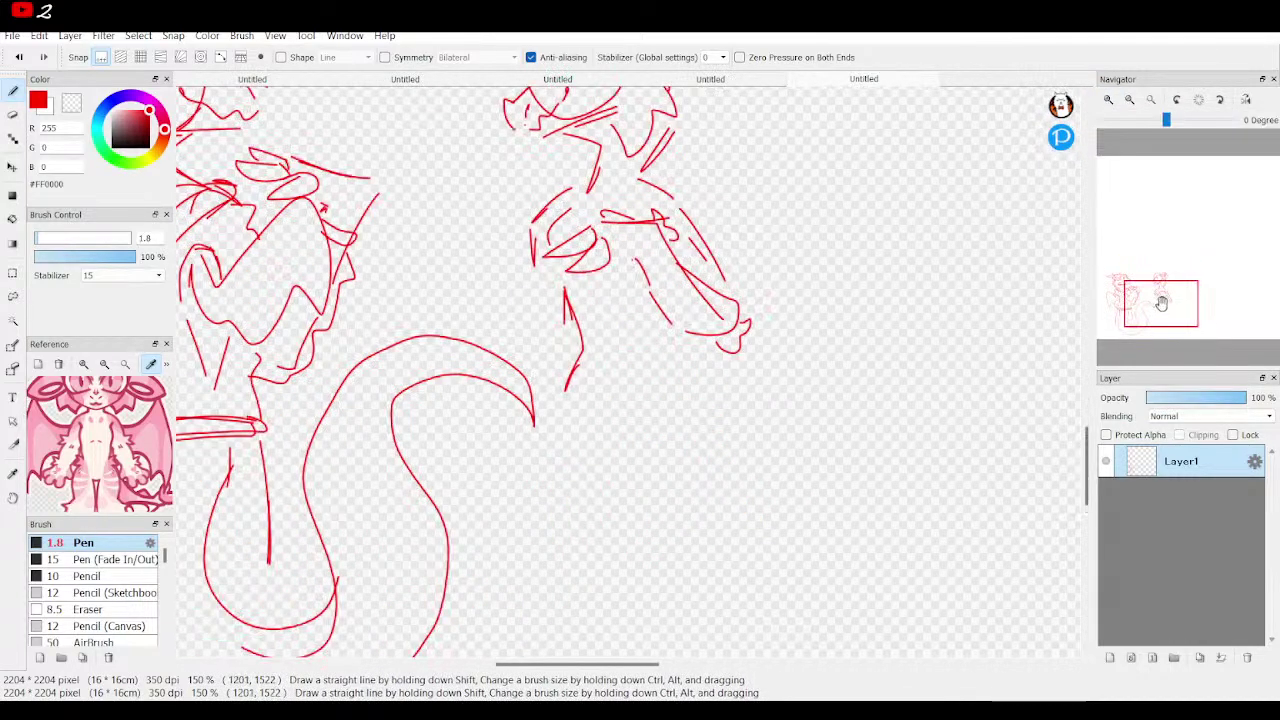
{"action": "mouse_move", "coordinate": [534, 285]}
{"action": "left_mouse_down"}
{"action": "mouse_move", "coordinate": [574, 340]}
{"action": "mouse_move", "coordinate": [533, 283]}
{"action": "left_mouse_up"}
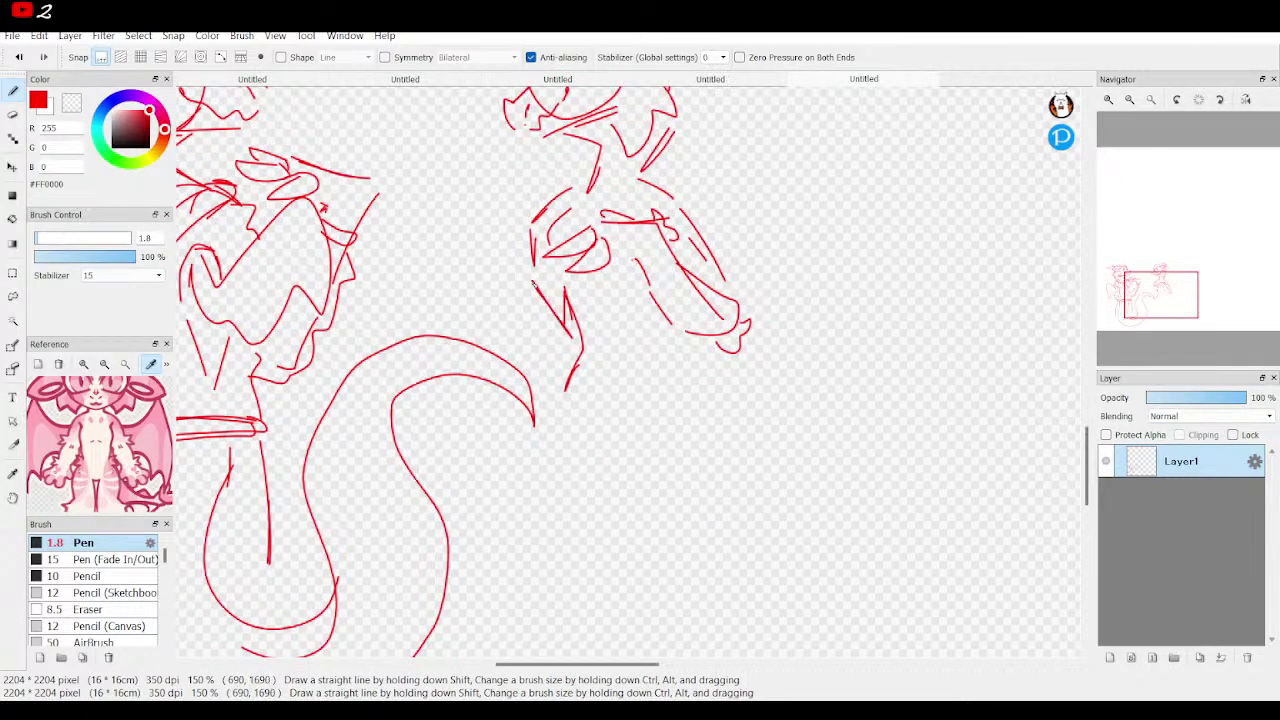
{"action": "left_click_drag", "start_coordinate": [1161, 294], "coordinate": [1158, 291]}
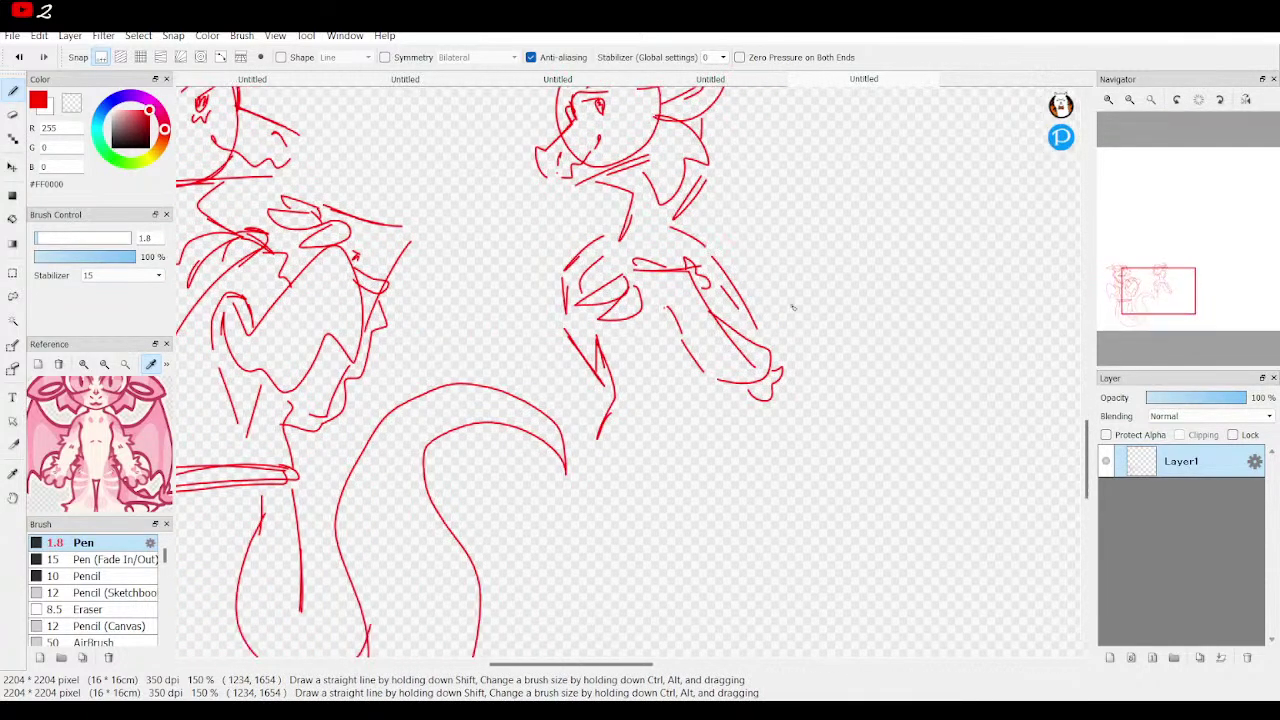
{"action": "mouse_move", "coordinate": [730, 265]}
{"action": "left_mouse_down"}
{"action": "mouse_move", "coordinate": [813, 234]}
{"action": "mouse_move", "coordinate": [810, 183]}
{"action": "mouse_move", "coordinate": [888, 230]}
{"action": "mouse_move", "coordinate": [924, 340]}
{"action": "mouse_move", "coordinate": [889, 325]}
{"action": "mouse_move", "coordinate": [855, 398]}
{"action": "mouse_move", "coordinate": [829, 358]}
{"action": "mouse_move", "coordinate": [782, 332]}
{"action": "left_mouse_up"}
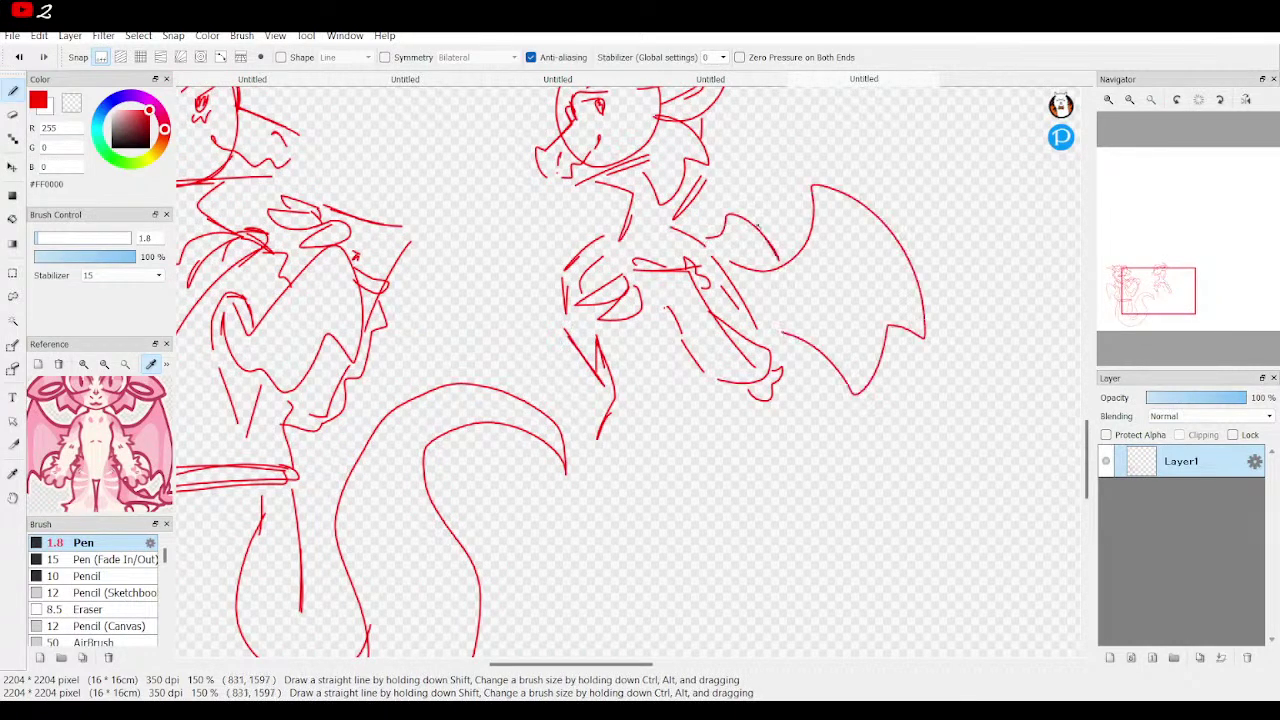
Draw a short hip stroke and the long front outline of the leg down from the waist, following the reference's legs.
{"action": "left_click_drag", "start_coordinate": [1158, 293], "coordinate": [1158, 304]}
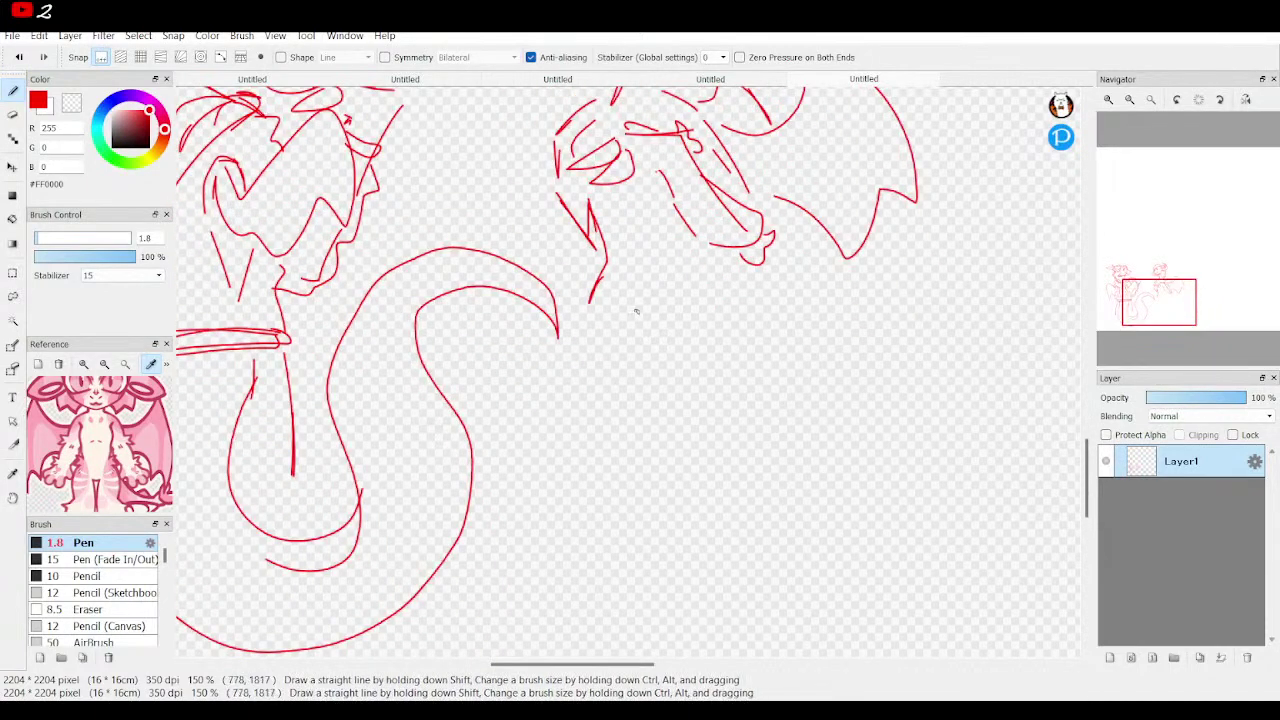
{"action": "left_click_drag", "start_coordinate": [633, 305], "coordinate": [656, 317]}
{"action": "left_click_drag", "start_coordinate": [592, 315], "coordinate": [587, 385]}
{"action": "scroll", "coordinate": [145, 405], "scroll_direction": "up", "scroll_amount": 3}
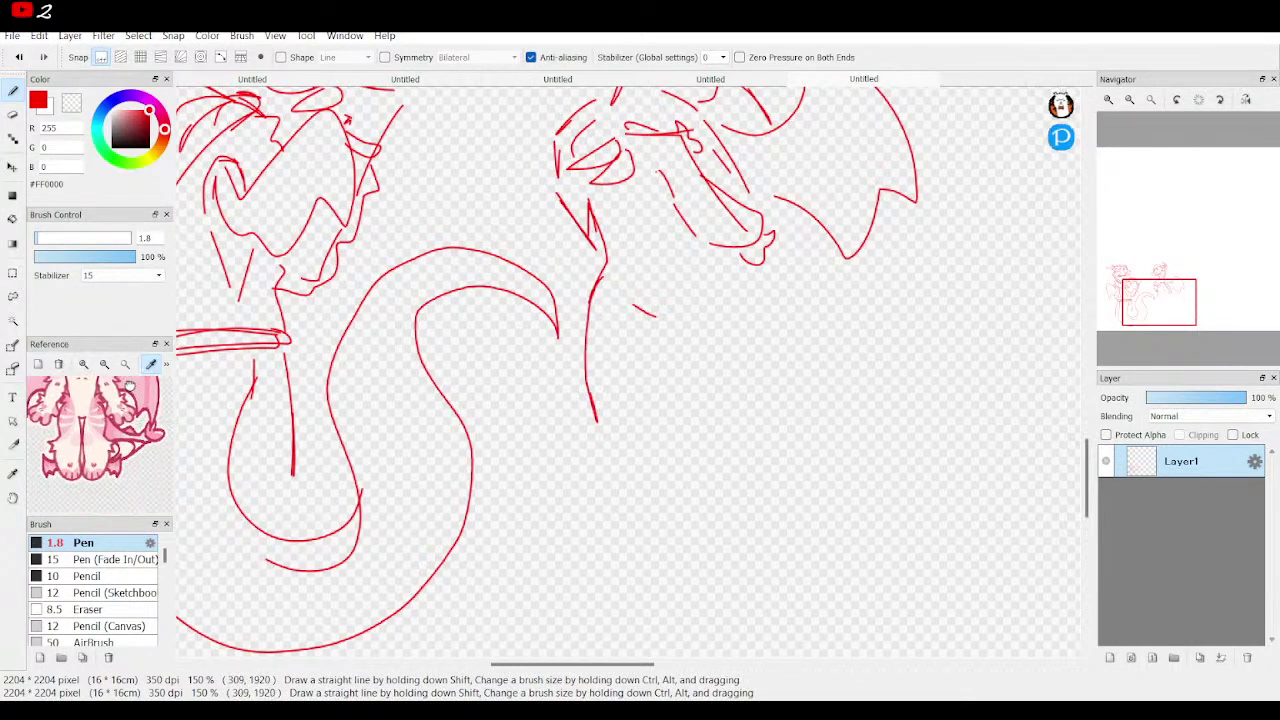
{"action": "left_click_drag", "start_coordinate": [601, 432], "coordinate": [616, 570]}
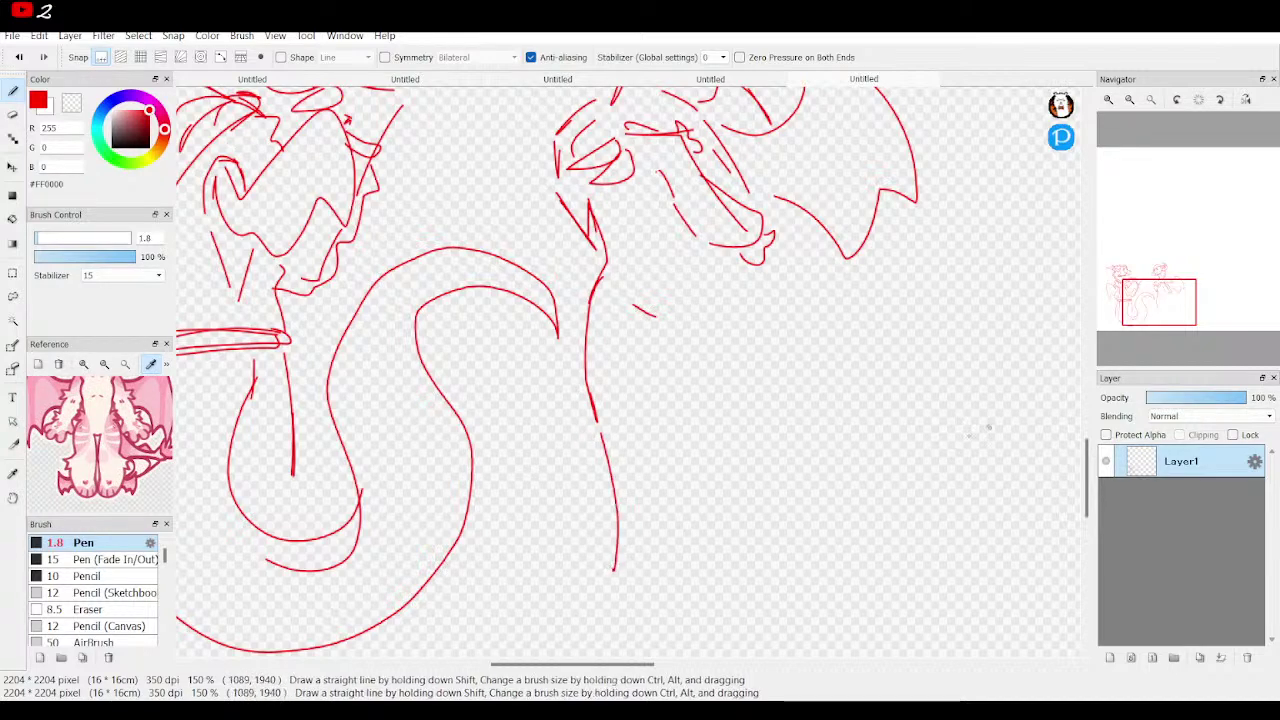
Try to draw the front foot with a pointed toe and a small ankle fin, undoing and redrawing the fin.
{"action": "left_click_drag", "start_coordinate": [1157, 309], "coordinate": [1157, 317]}
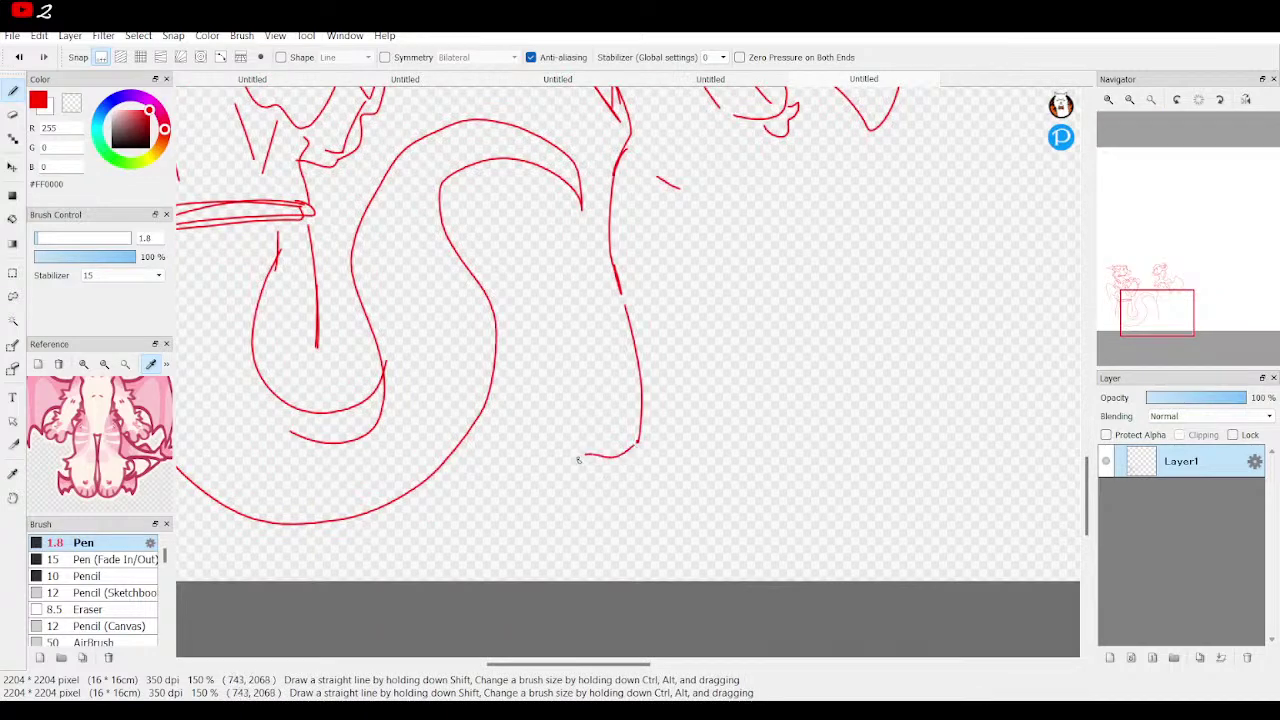
{"action": "left_click_drag", "start_coordinate": [611, 486], "coordinate": [658, 462]}
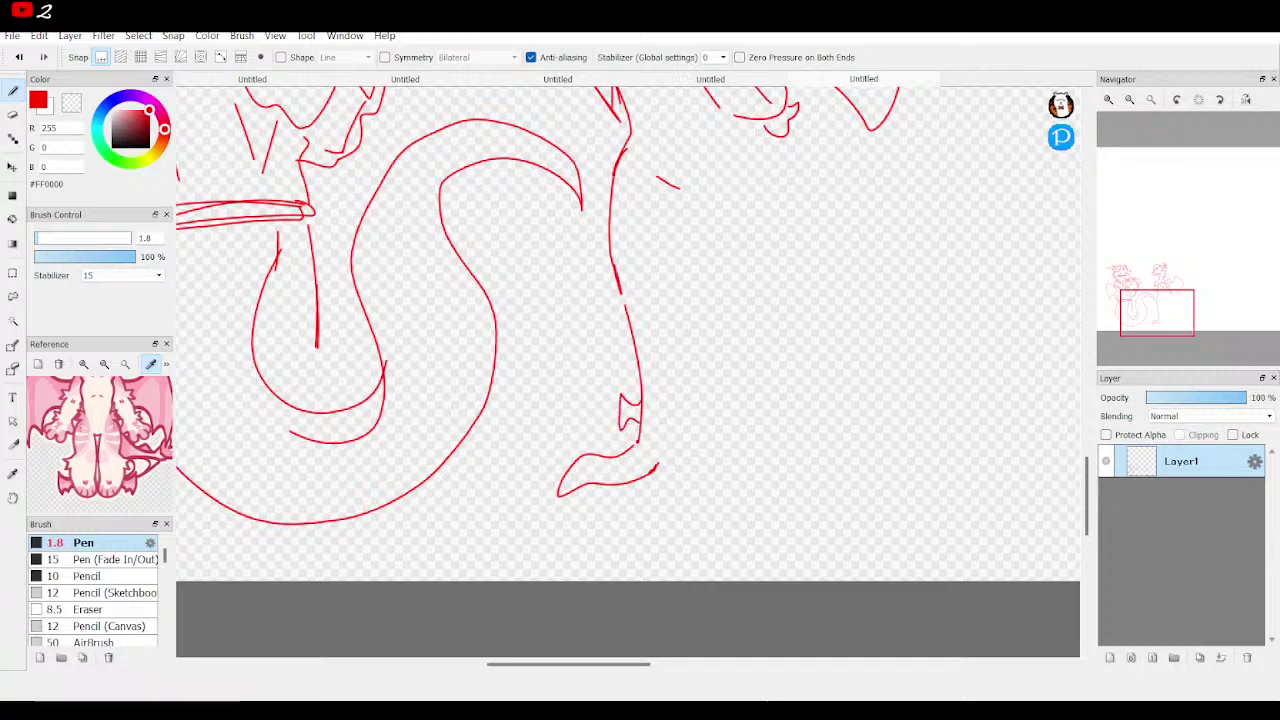
{"action": "left_click", "coordinate": [18, 57]}
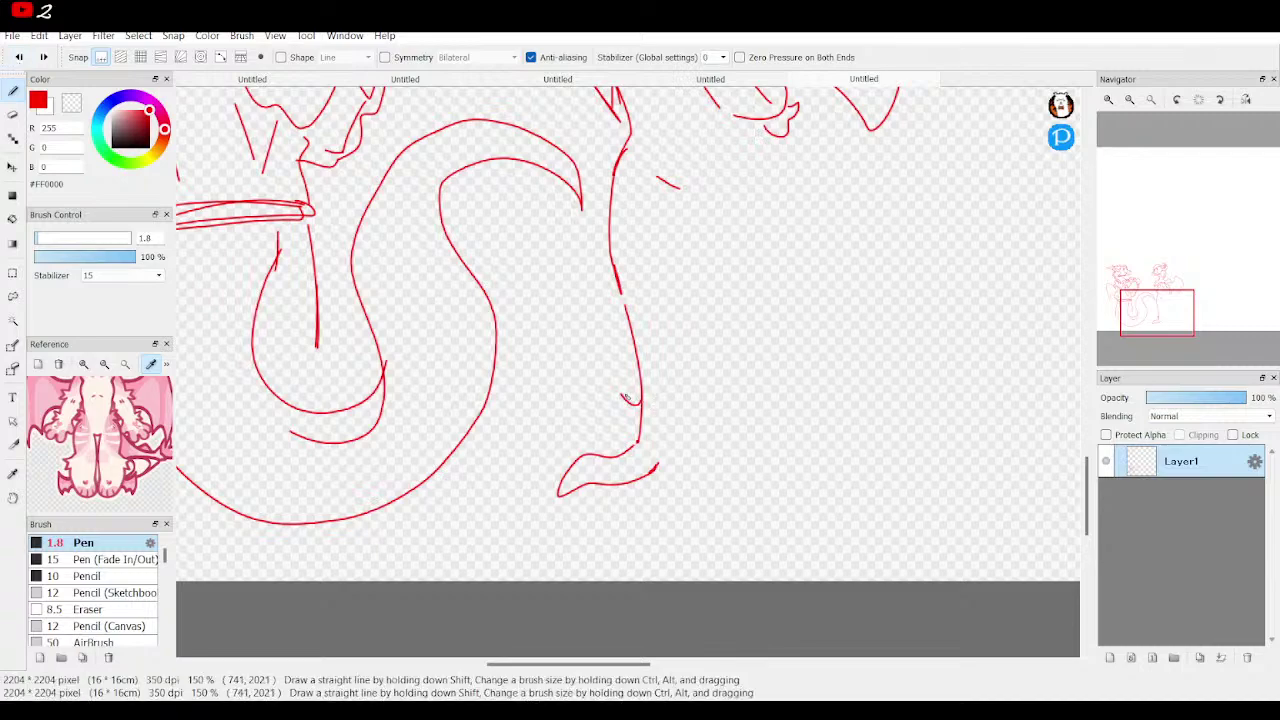
{"action": "left_click_drag", "start_coordinate": [619, 388], "coordinate": [595, 435]}
Try to draw the rear leg's inner and back outlines from the hip down, undoing the strokes that miss the shape.
{"action": "mouse_move", "coordinate": [1173, 313]}
{"action": "left_mouse_down"}
{"action": "mouse_move", "coordinate": [1155, 300]}
{"action": "mouse_move", "coordinate": [1170, 304]}
{"action": "left_mouse_up"}
{"action": "mouse_move", "coordinate": [601, 305]}
{"action": "left_mouse_down"}
{"action": "mouse_move", "coordinate": [595, 356]}
{"action": "mouse_move", "coordinate": [641, 463]}
{"action": "mouse_move", "coordinate": [642, 524]}
{"action": "left_mouse_up"}
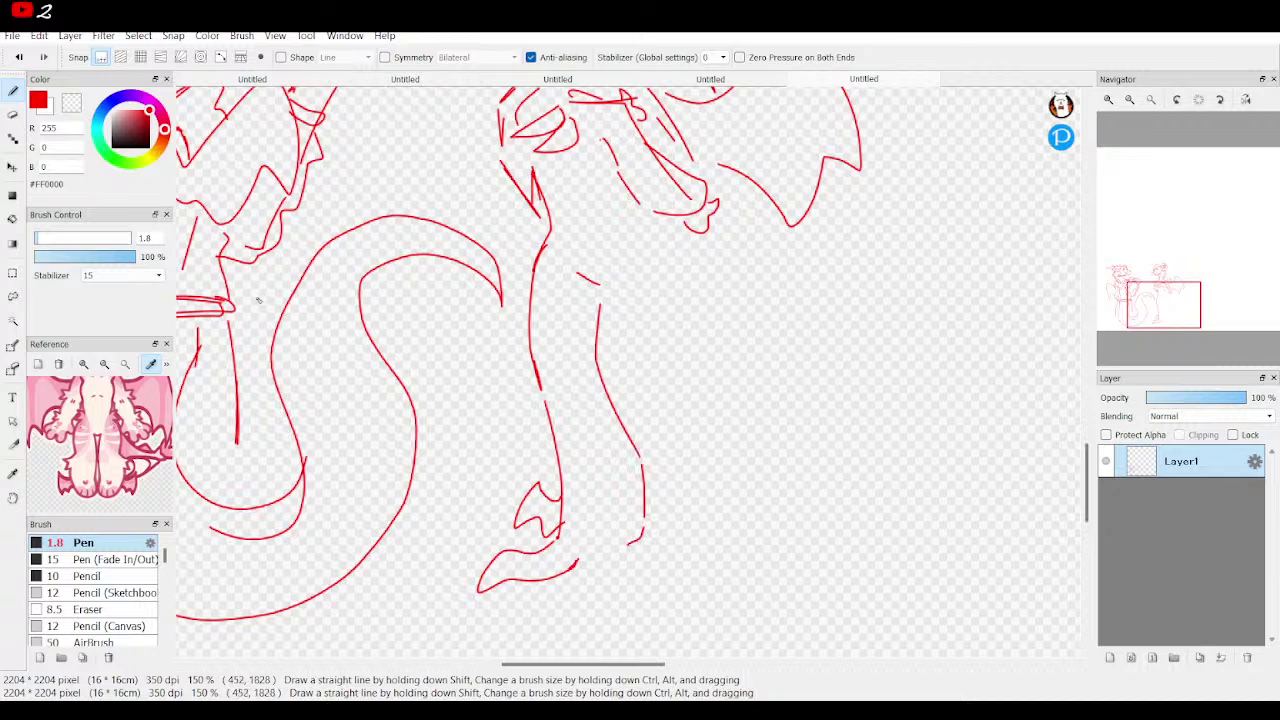
{"action": "left_click", "coordinate": [18, 57]}
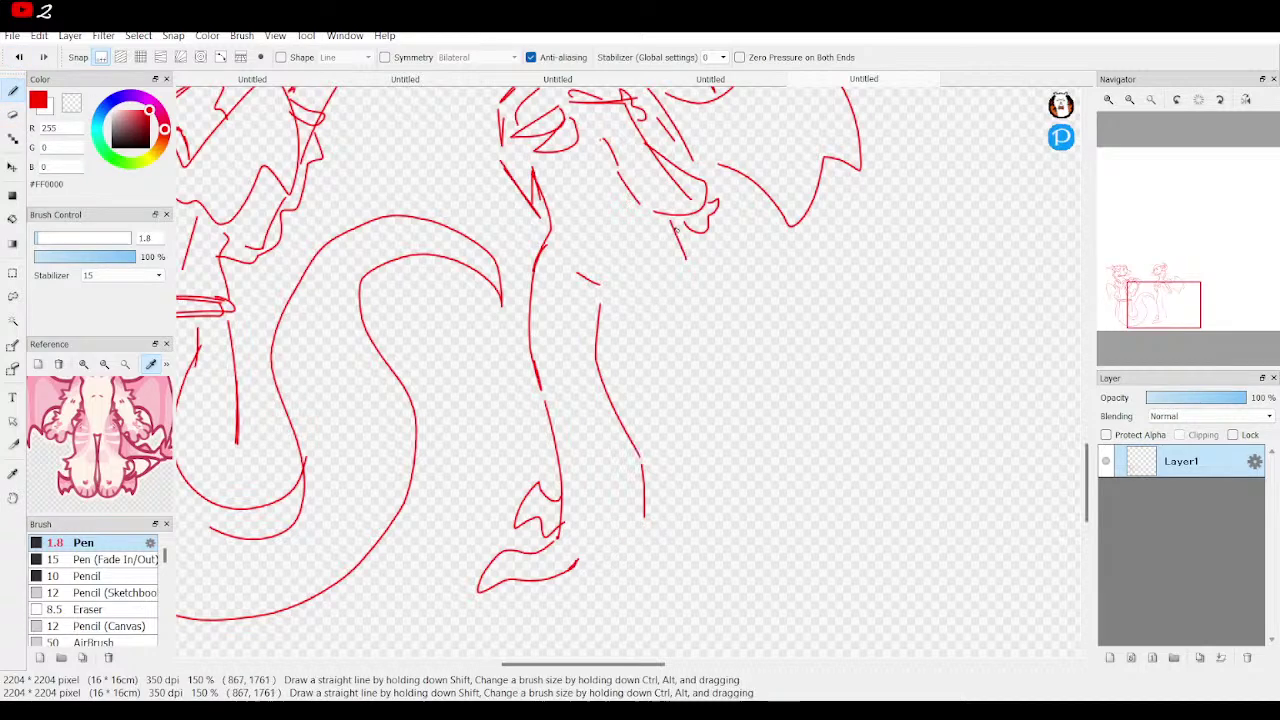
{"action": "left_click_drag", "start_coordinate": [686, 222], "coordinate": [708, 410]}
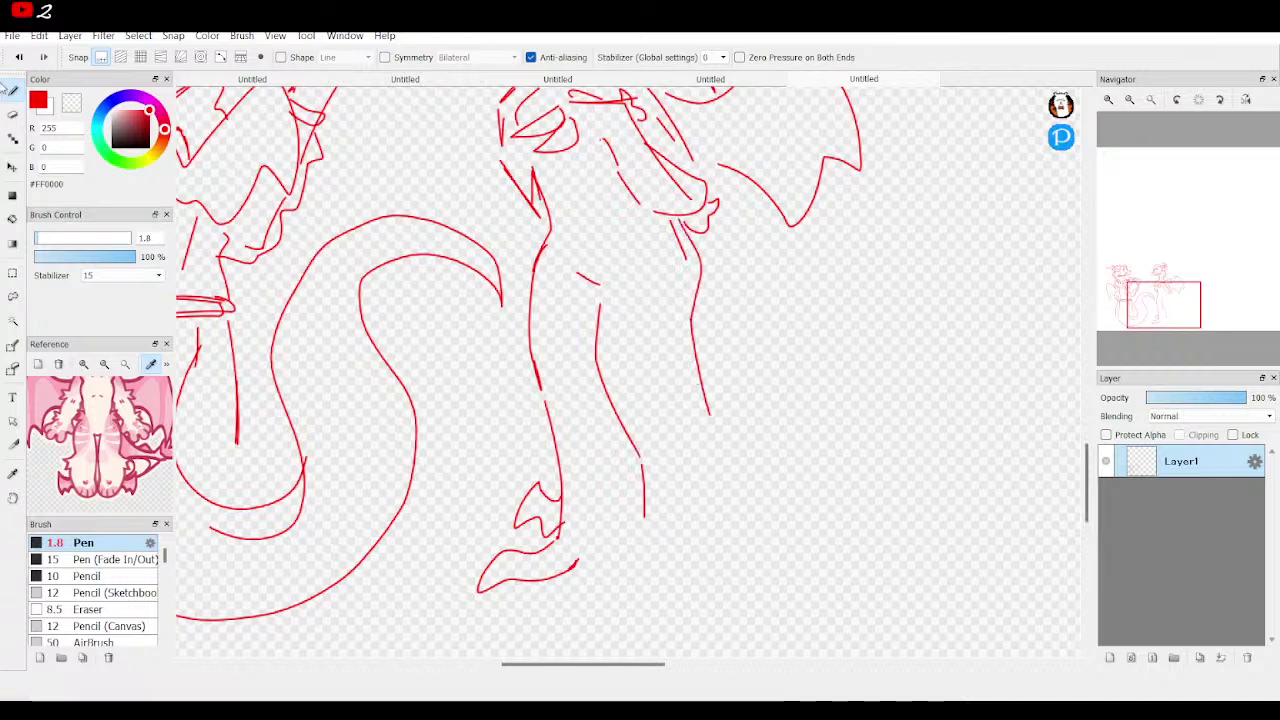
{"action": "left_click", "coordinate": [20, 57]}
{"action": "left_click", "coordinate": [20, 57]}
{"action": "left_click", "coordinate": [20, 57]}
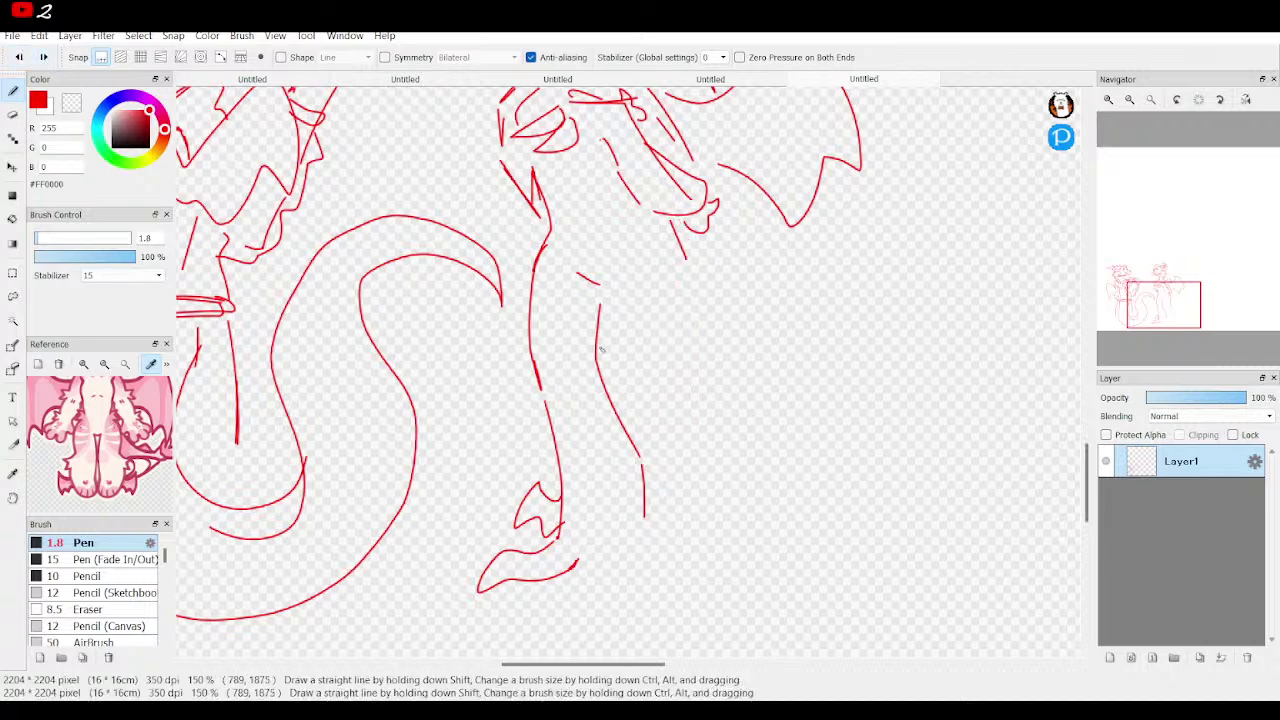
{"action": "left_click_drag", "start_coordinate": [686, 286], "coordinate": [677, 395]}
{"action": "left_click", "coordinate": [20, 57]}
{"action": "mouse_move", "coordinate": [687, 283]}
{"action": "left_mouse_down"}
{"action": "mouse_move", "coordinate": [692, 427]}
{"action": "mouse_move", "coordinate": [715, 533]}
{"action": "left_mouse_up"}
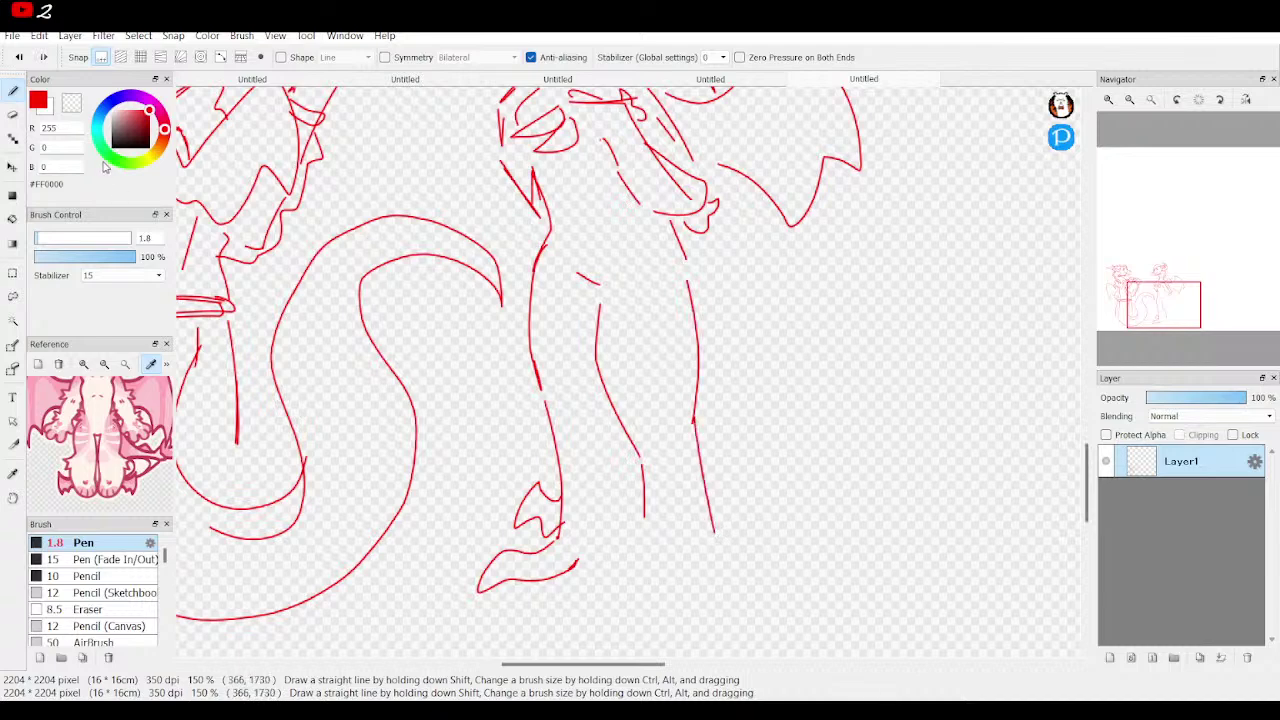
Erase the rear leg and front foot, and redraw the front leg's lower end running into a pointed foot.
{"action": "key", "text": "e"}
{"action": "mouse_move", "coordinate": [600, 312]}
{"action": "left_mouse_down"}
{"action": "mouse_move", "coordinate": [659, 541]}
{"action": "mouse_move", "coordinate": [666, 521]}
{"action": "mouse_move", "coordinate": [716, 503]}
{"action": "mouse_move", "coordinate": [685, 288]}
{"action": "mouse_move", "coordinate": [714, 464]}
{"action": "mouse_move", "coordinate": [651, 470]}
{"action": "mouse_move", "coordinate": [494, 528]}
{"action": "mouse_move", "coordinate": [598, 572]}
{"action": "mouse_move", "coordinate": [487, 577]}
{"action": "mouse_move", "coordinate": [497, 556]}
{"action": "mouse_move", "coordinate": [554, 549]}
{"action": "mouse_move", "coordinate": [526, 579]}
{"action": "mouse_move", "coordinate": [452, 591]}
{"action": "mouse_move", "coordinate": [561, 491]}
{"action": "mouse_move", "coordinate": [521, 536]}
{"action": "mouse_move", "coordinate": [539, 524]}
{"action": "mouse_move", "coordinate": [577, 557]}
{"action": "left_mouse_up"}
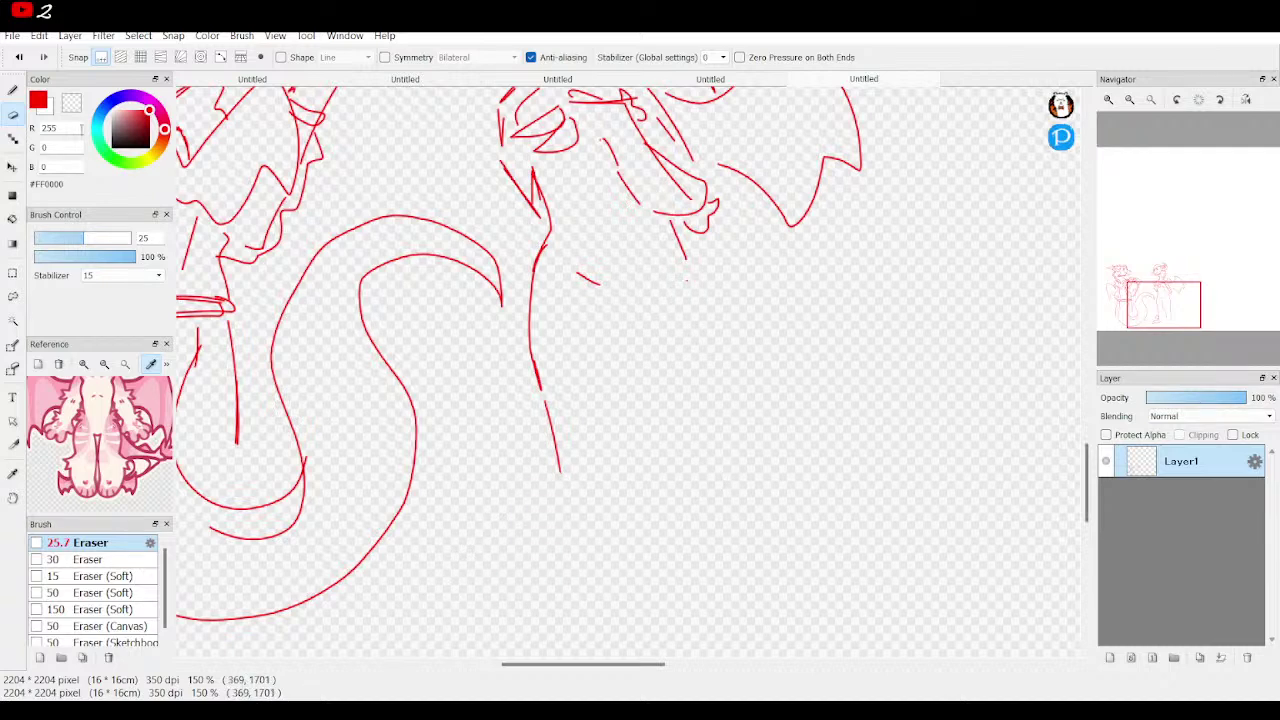
{"action": "key", "text": "b"}
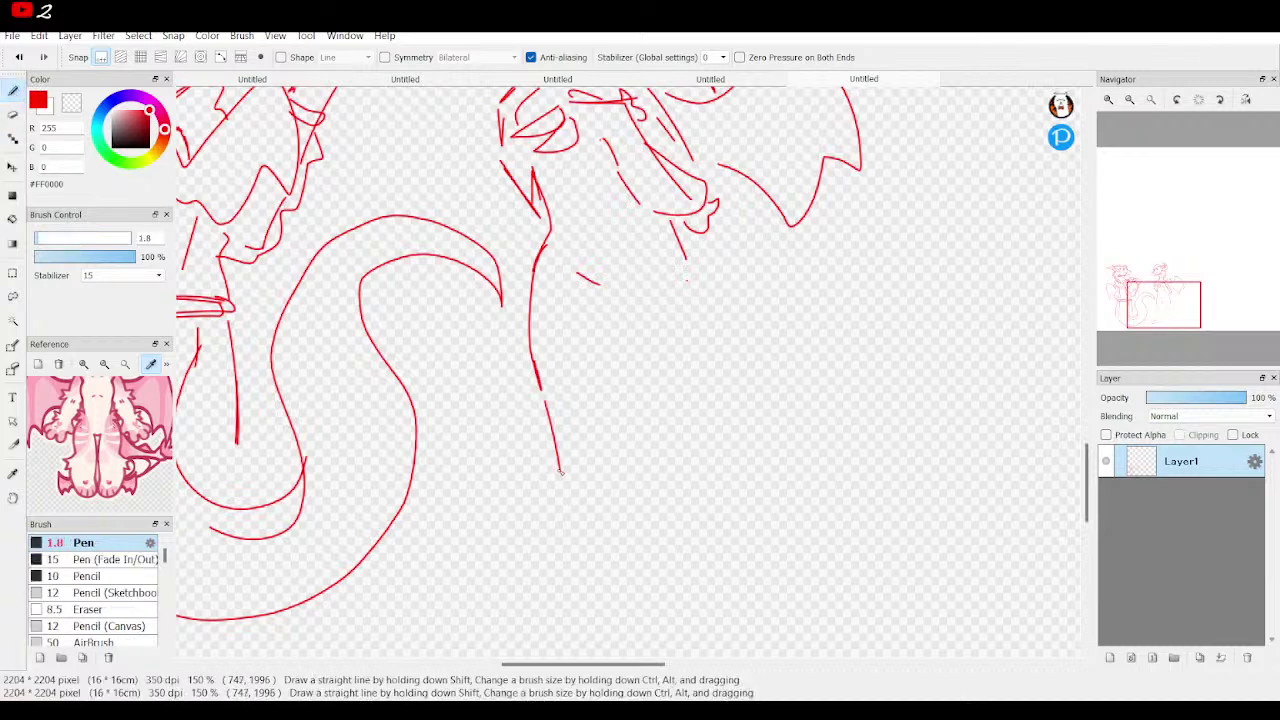
{"action": "mouse_move", "coordinate": [561, 493]}
{"action": "left_mouse_down"}
{"action": "mouse_move", "coordinate": [559, 533]}
{"action": "mouse_move", "coordinate": [511, 526]}
{"action": "mouse_move", "coordinate": [476, 574]}
{"action": "left_mouse_up"}
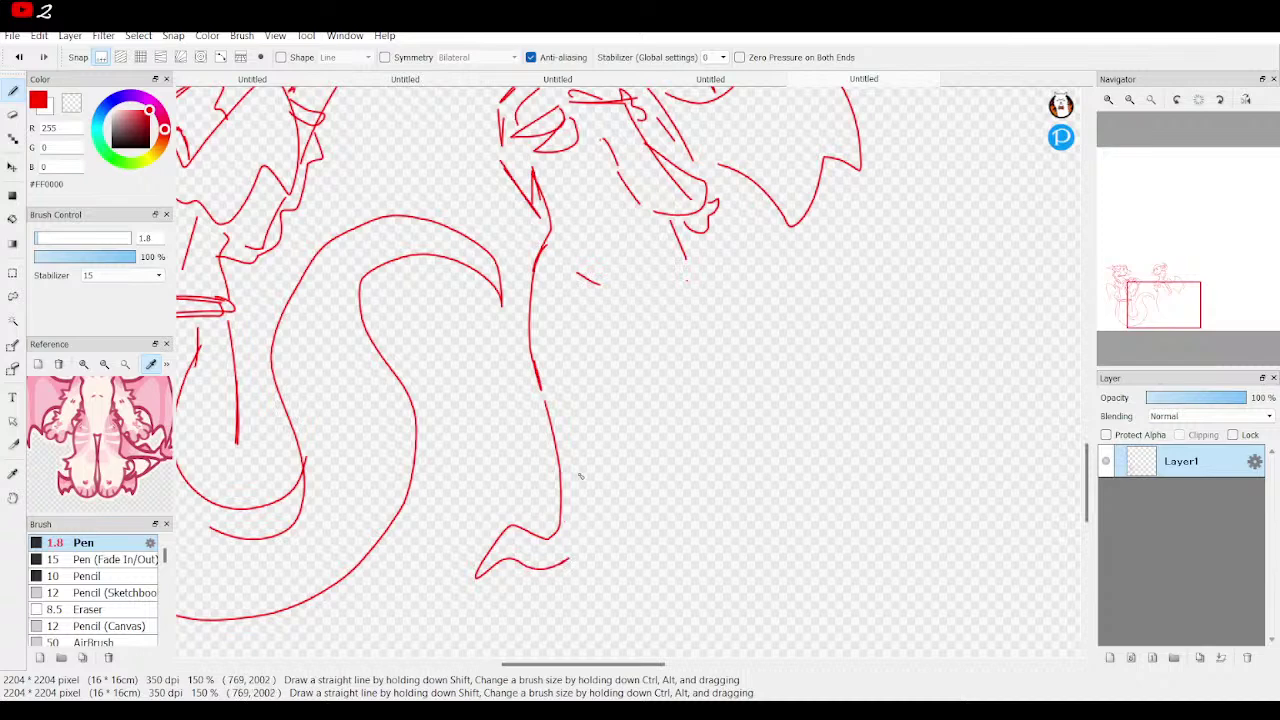
Try a curved back outline for the rear leg from hip to ankle, with a pointed foot below it.
{"action": "left_click_drag", "start_coordinate": [1164, 305], "coordinate": [1167, 300]}
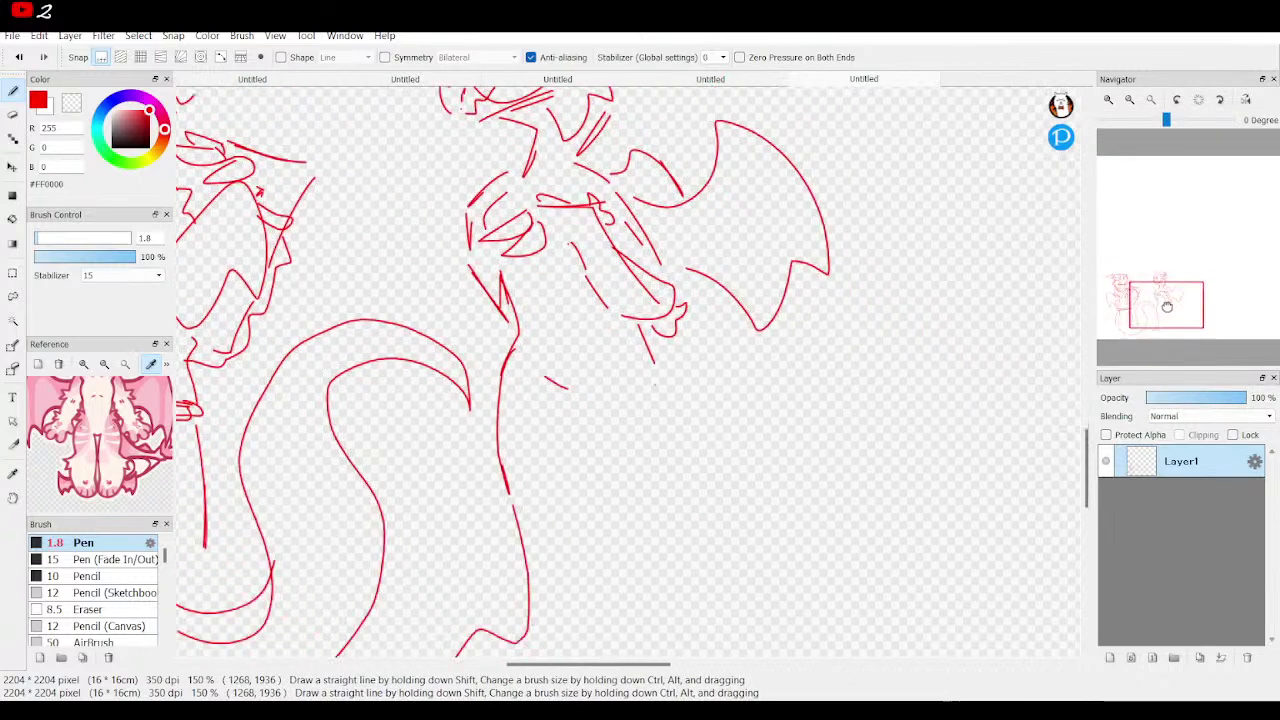
{"action": "left_click_drag", "start_coordinate": [654, 370], "coordinate": [668, 553]}
{"action": "left_click_drag", "start_coordinate": [1166, 300], "coordinate": [1165, 325]}
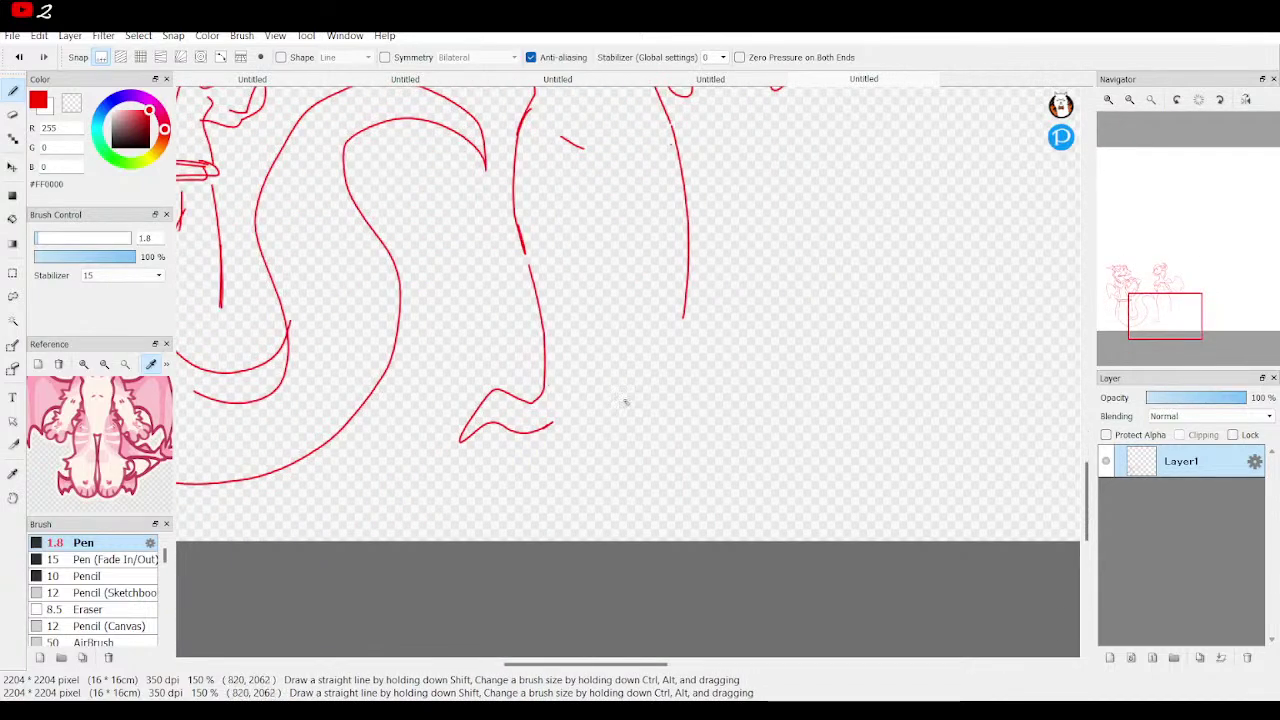
{"action": "left_click_drag", "start_coordinate": [617, 377], "coordinate": [589, 439]}
{"action": "left_click_drag", "start_coordinate": [660, 408], "coordinate": [687, 310]}
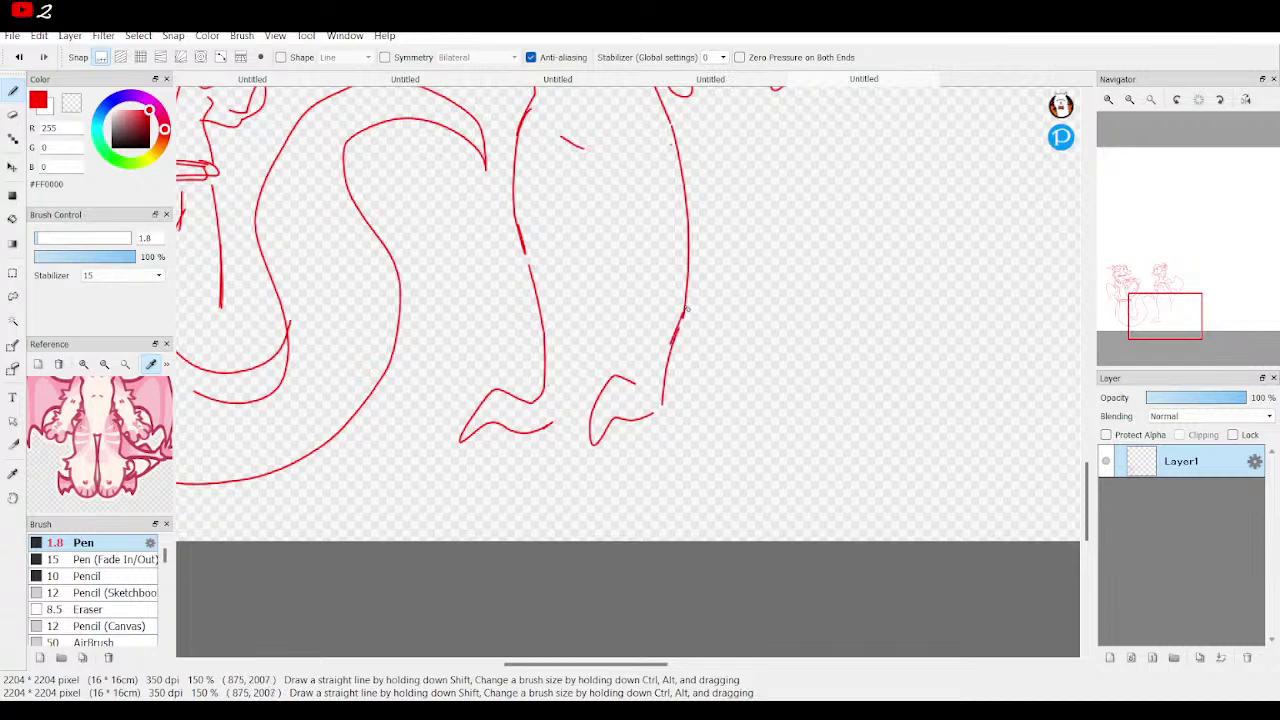
Try an inner line for the rear leg, undo it and redraw it closer to the back outline.
{"action": "mouse_move", "coordinate": [576, 157]}
{"action": "left_mouse_down"}
{"action": "mouse_move", "coordinate": [576, 243]}
{"action": "mouse_move", "coordinate": [609, 356]}
{"action": "left_mouse_up"}
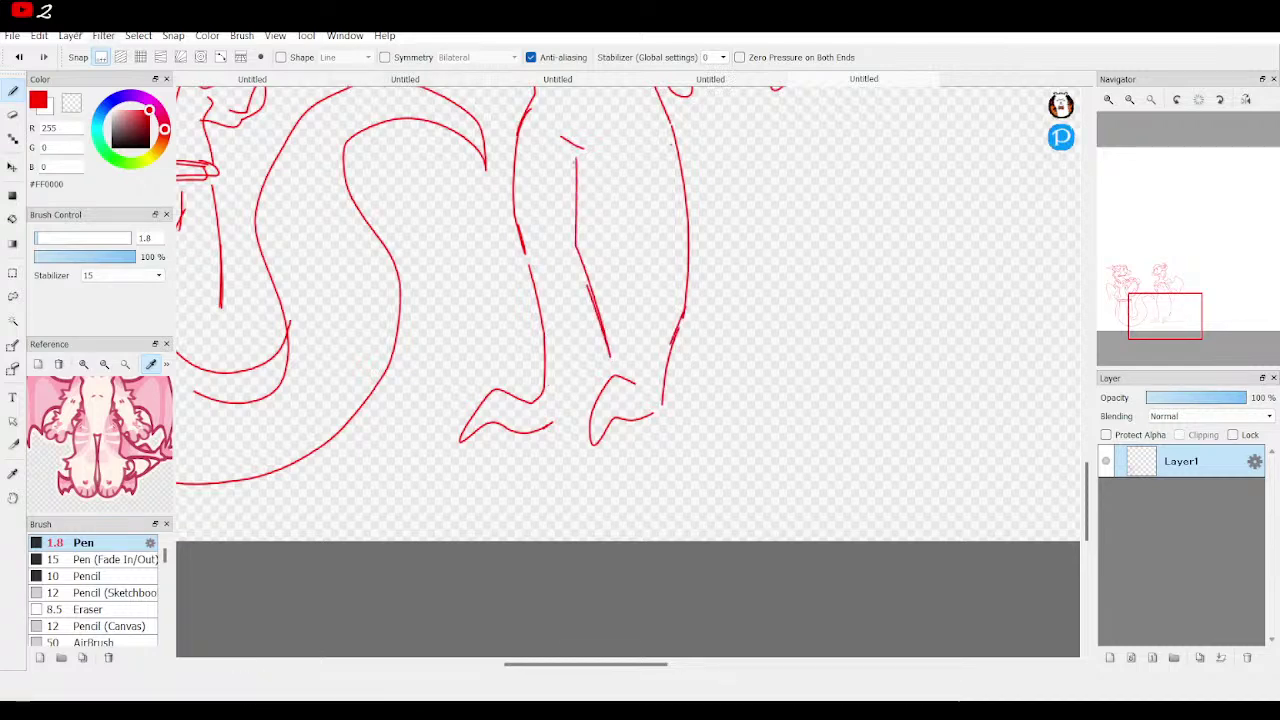
{"action": "key", "text": "ctrl+z"}
{"action": "key", "text": "ctrl+z"}
{"action": "left_click_drag", "start_coordinate": [598, 172], "coordinate": [599, 215]}
{"action": "left_click_drag", "start_coordinate": [632, 331], "coordinate": [632, 362]}
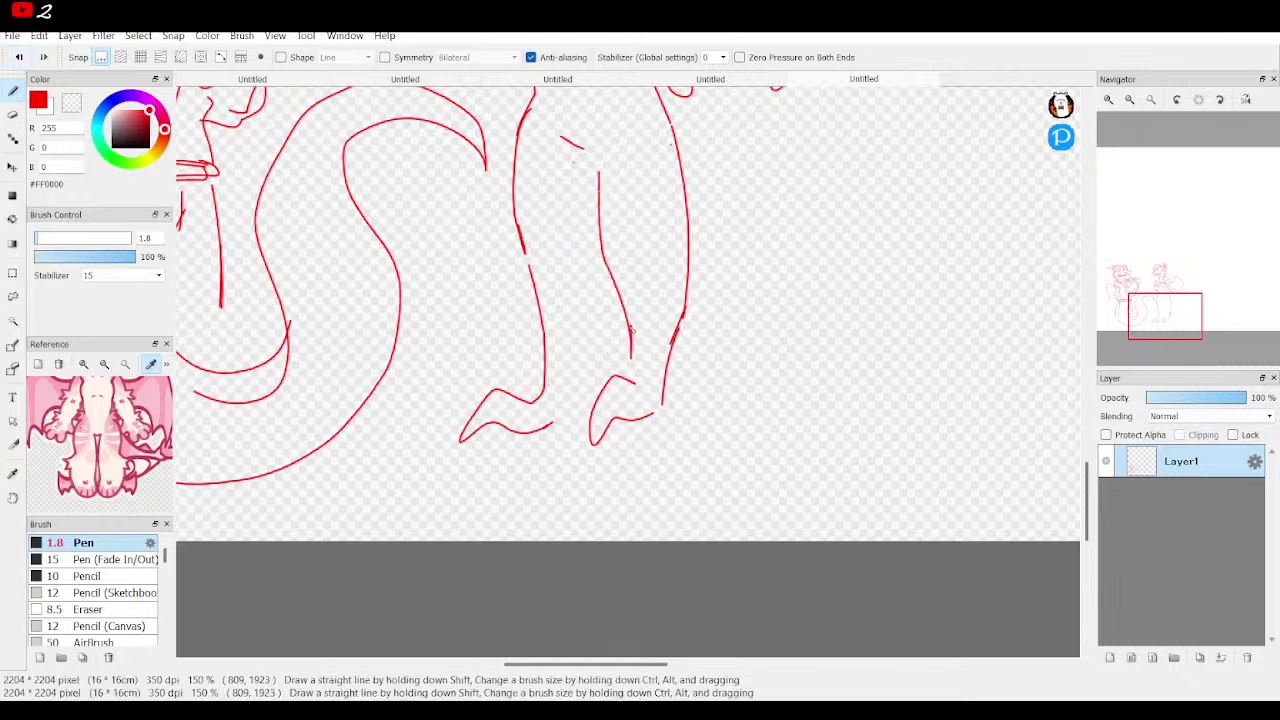
Undo the rear leg and foot strokes back to the bare front leg outline.
{"action": "left_click", "coordinate": [18, 58]}
{"action": "left_click", "coordinate": [18, 58]}
{"action": "left_click", "coordinate": [18, 58]}
{"action": "left_click", "coordinate": [16, 59]}
{"action": "left_click", "coordinate": [16, 59]}
{"action": "left_click", "coordinate": [16, 59]}
{"action": "left_click", "coordinate": [16, 59]}
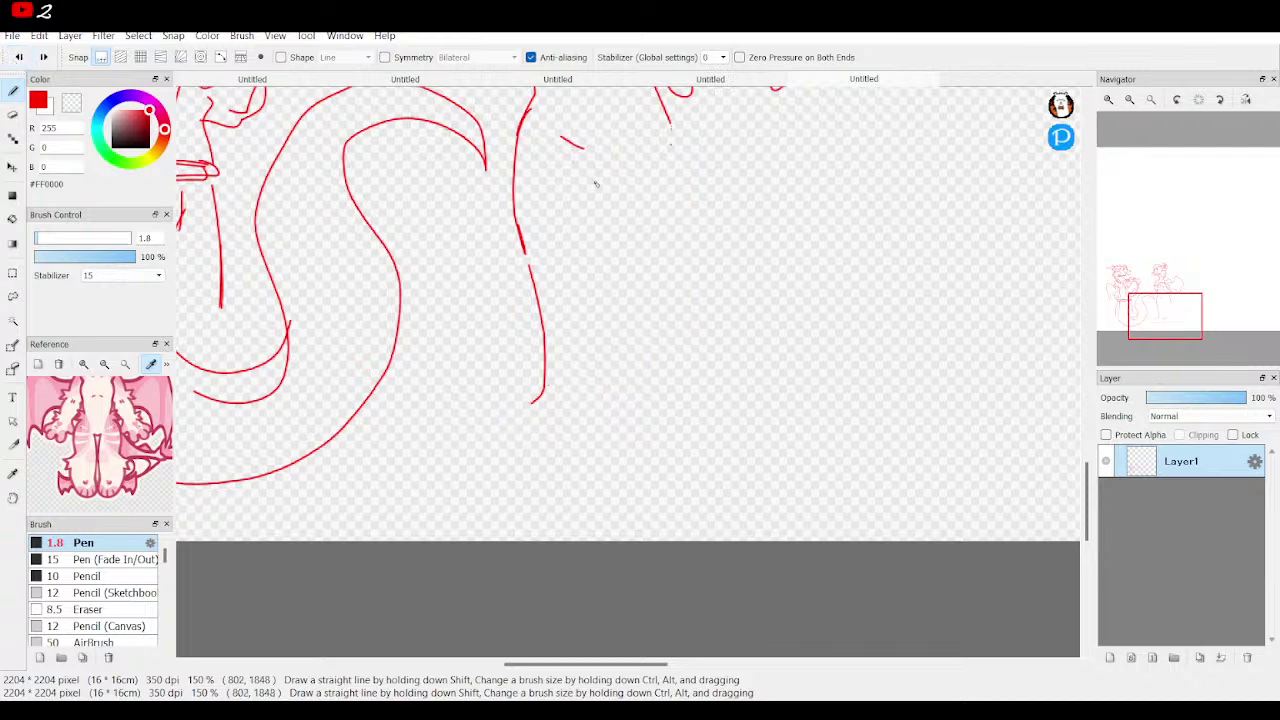
Draw the rear leg slanting back to a clawed foot, and complete the front leg's back outline and foot.
{"action": "mouse_move", "coordinate": [590, 170]}
{"action": "left_mouse_down"}
{"action": "mouse_move", "coordinate": [586, 242]}
{"action": "mouse_move", "coordinate": [648, 347]}
{"action": "mouse_move", "coordinate": [649, 431]}
{"action": "mouse_move", "coordinate": [659, 416]}
{"action": "mouse_move", "coordinate": [612, 424]}
{"action": "mouse_move", "coordinate": [595, 466]}
{"action": "mouse_move", "coordinate": [617, 447]}
{"action": "mouse_move", "coordinate": [678, 449]}
{"action": "mouse_move", "coordinate": [700, 431]}
{"action": "mouse_move", "coordinate": [699, 405]}
{"action": "mouse_move", "coordinate": [659, 402]}
{"action": "mouse_move", "coordinate": [664, 464]}
{"action": "left_mouse_up"}
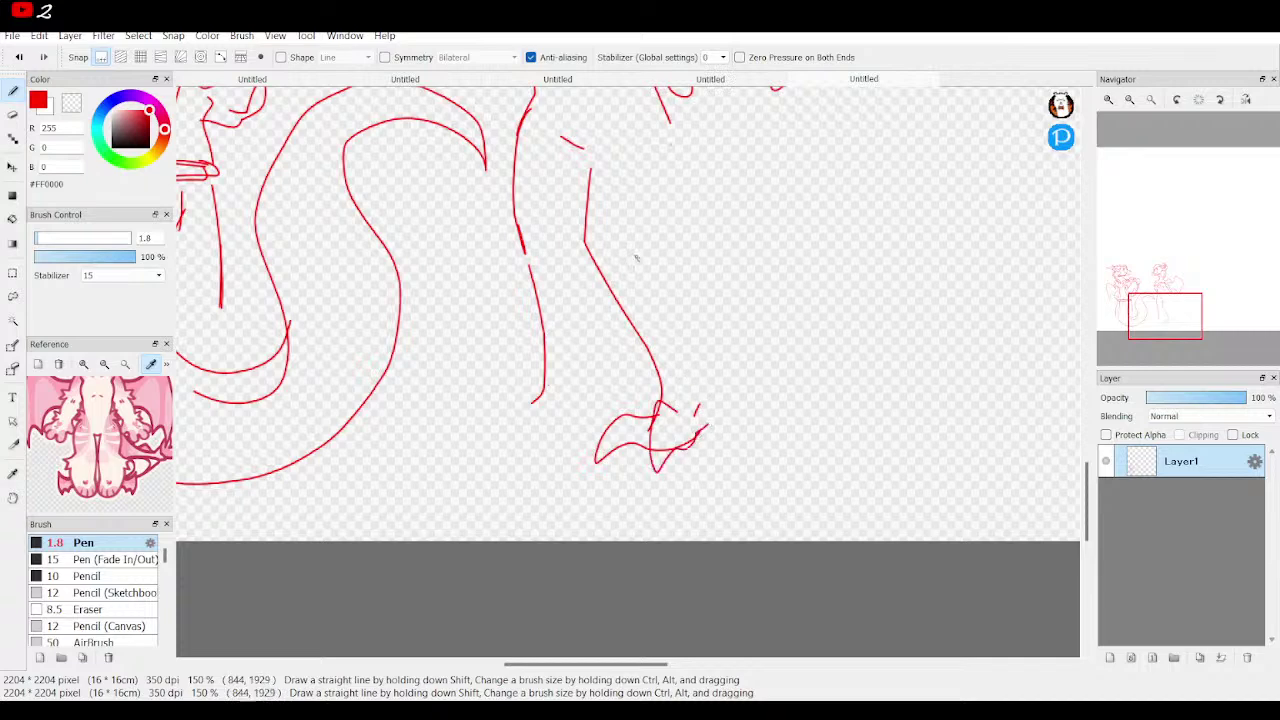
{"action": "mouse_move", "coordinate": [671, 125]}
{"action": "left_mouse_down"}
{"action": "mouse_move", "coordinate": [664, 250]}
{"action": "mouse_move", "coordinate": [699, 374]}
{"action": "left_mouse_up"}
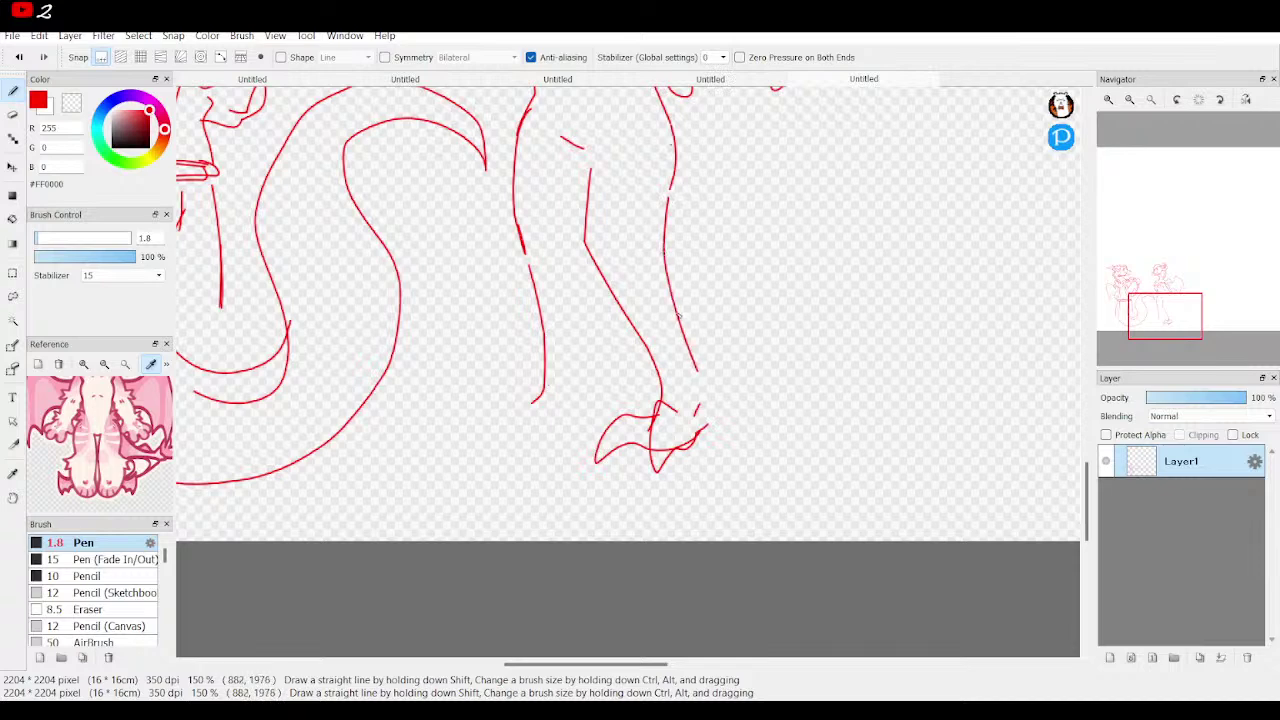
{"action": "mouse_move", "coordinate": [1166, 317]}
{"action": "left_mouse_down"}
{"action": "mouse_move", "coordinate": [1150, 318]}
{"action": "mouse_move", "coordinate": [1173, 300]}
{"action": "mouse_move", "coordinate": [1156, 319]}
{"action": "left_mouse_up"}
{"action": "mouse_move", "coordinate": [648, 378]}
{"action": "left_mouse_down"}
{"action": "mouse_move", "coordinate": [568, 409]}
{"action": "mouse_move", "coordinate": [609, 397]}
{"action": "mouse_move", "coordinate": [627, 410]}
{"action": "mouse_move", "coordinate": [677, 405]}
{"action": "mouse_move", "coordinate": [711, 336]}
{"action": "mouse_move", "coordinate": [700, 238]}
{"action": "left_mouse_up"}
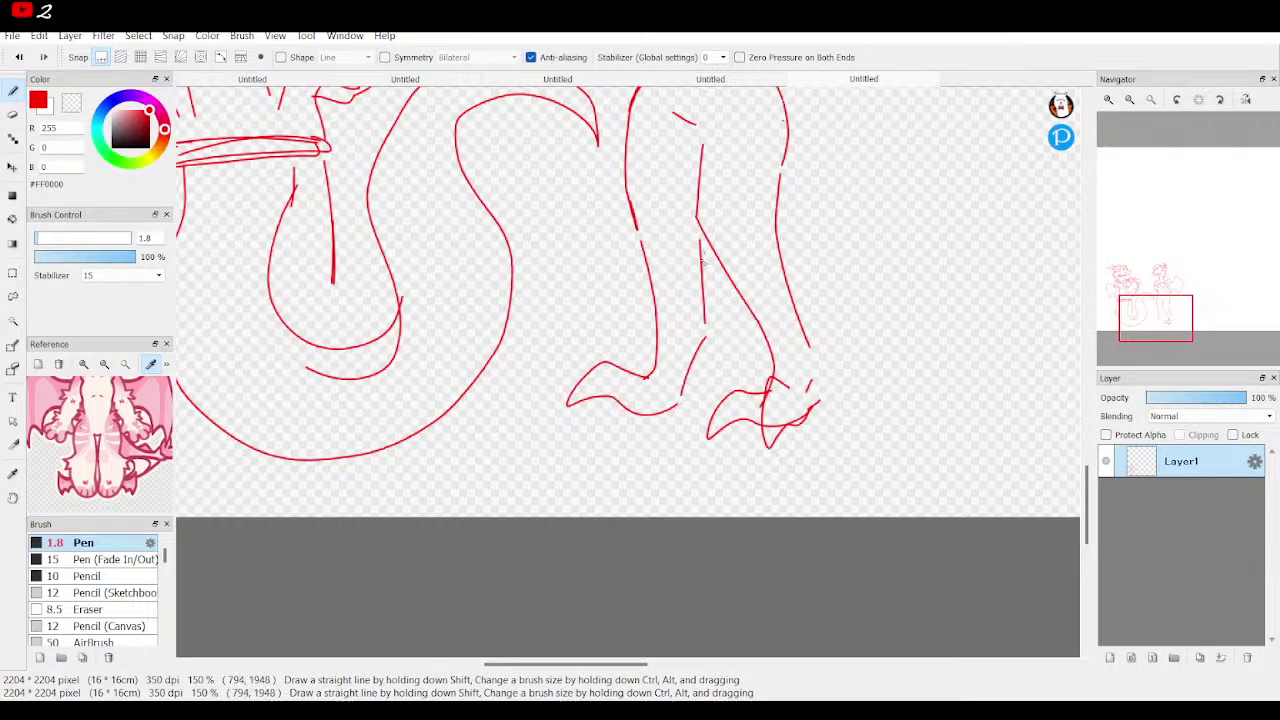
Add a second toe and an ankle fin to the front foot, and a pointed fin behind the rear ankle.
{"action": "left_click_drag", "start_coordinate": [607, 376], "coordinate": [594, 418]}
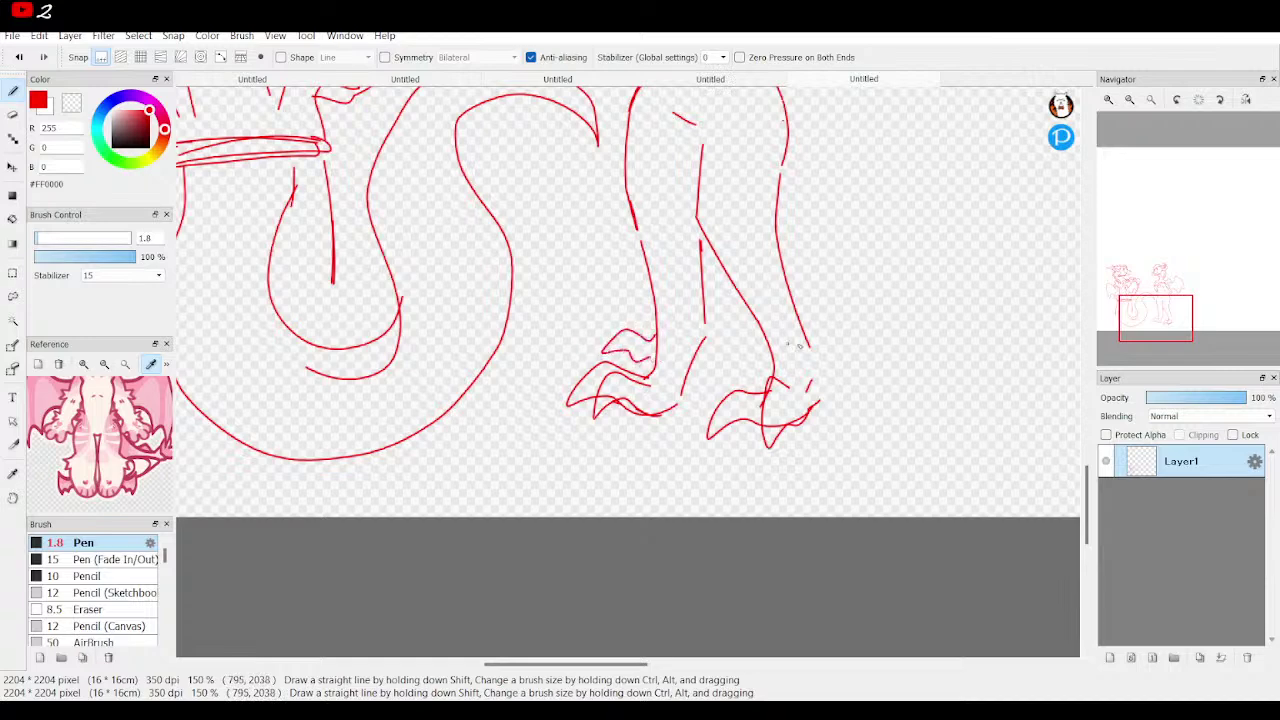
{"action": "left_click_drag", "start_coordinate": [839, 303], "coordinate": [870, 343]}
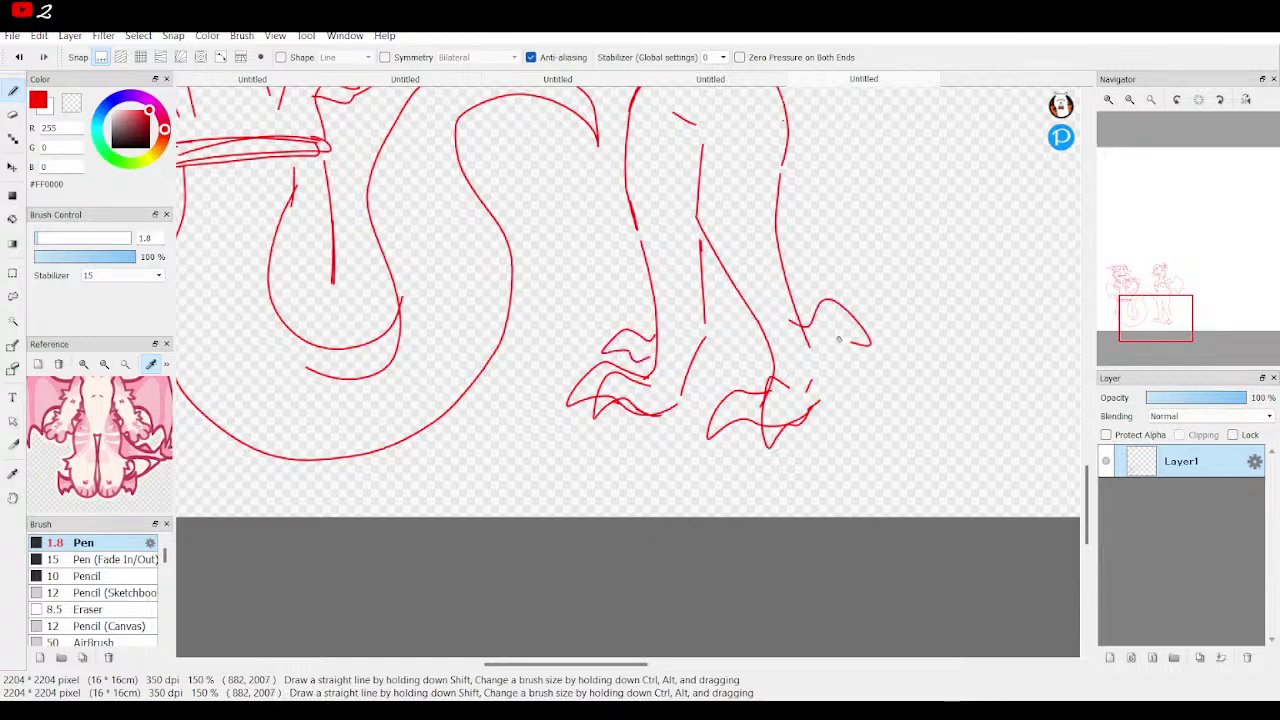
{"action": "left_click_drag", "start_coordinate": [788, 340], "coordinate": [787, 325]}
Draw small tufts down the lower back and a thick tail curving up behind the rear leg.
{"action": "left_click_drag", "start_coordinate": [1156, 318], "coordinate": [1160, 297]}
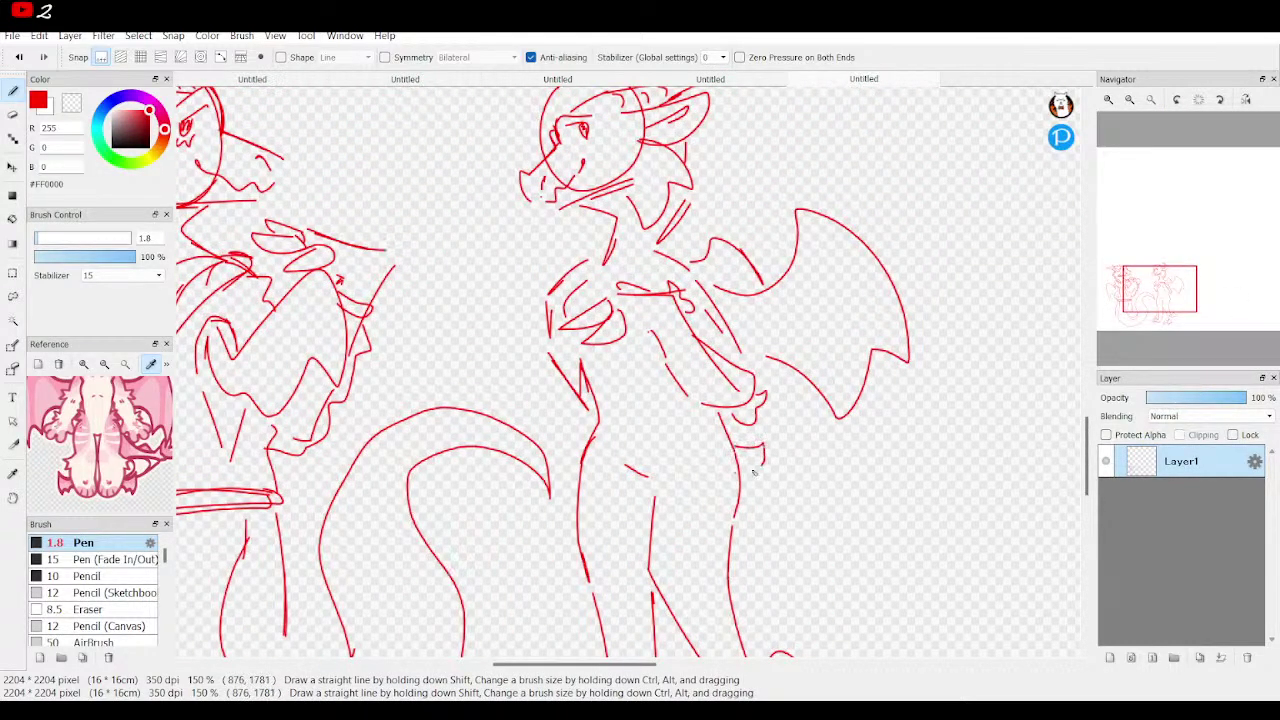
{"action": "mouse_move", "coordinate": [1160, 298]}
{"action": "left_mouse_down"}
{"action": "mouse_move", "coordinate": [1163, 319]}
{"action": "mouse_move", "coordinate": [1186, 314]}
{"action": "mouse_move", "coordinate": [1166, 288]}
{"action": "left_mouse_up"}
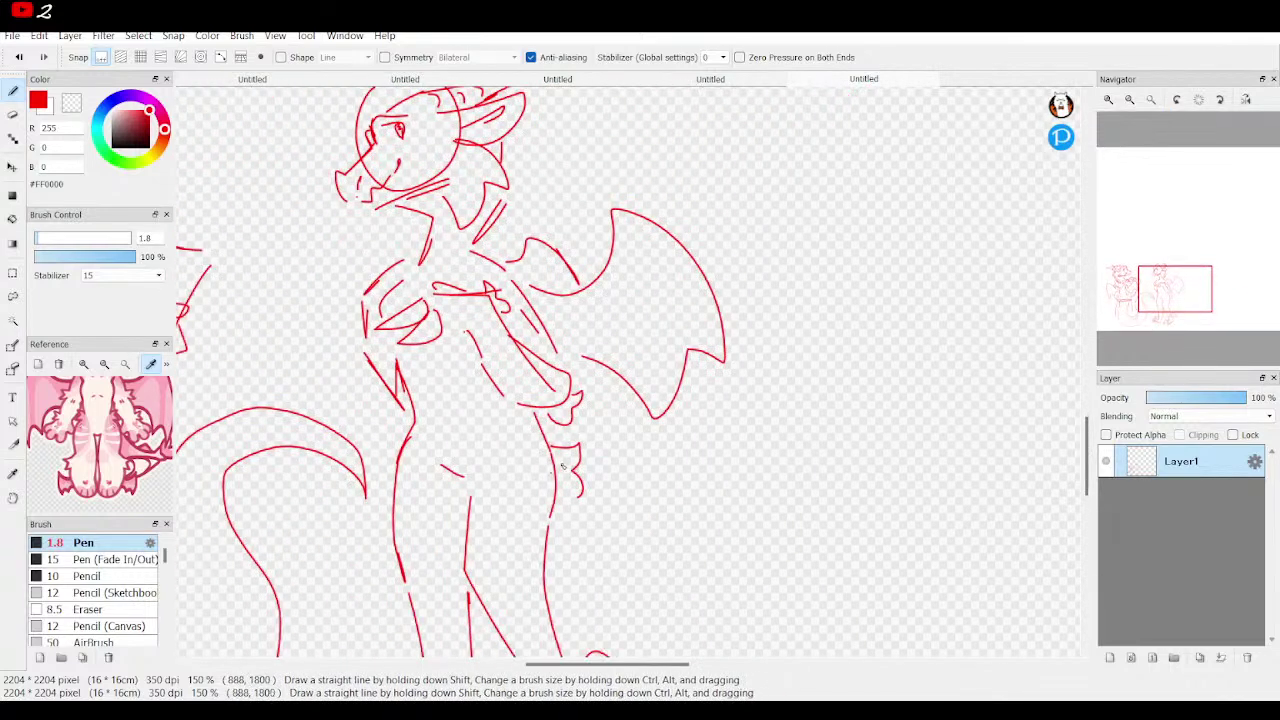
{"action": "mouse_move", "coordinate": [582, 466]}
{"action": "left_mouse_down"}
{"action": "mouse_move", "coordinate": [614, 557]}
{"action": "mouse_move", "coordinate": [637, 566]}
{"action": "mouse_move", "coordinate": [693, 548]}
{"action": "left_mouse_up"}
{"action": "left_click_drag", "start_coordinate": [1176, 287], "coordinate": [1193, 304]}
{"action": "mouse_move", "coordinate": [344, 549]}
{"action": "left_mouse_down"}
{"action": "mouse_move", "coordinate": [477, 548]}
{"action": "mouse_move", "coordinate": [501, 500]}
{"action": "mouse_move", "coordinate": [478, 446]}
{"action": "left_mouse_up"}
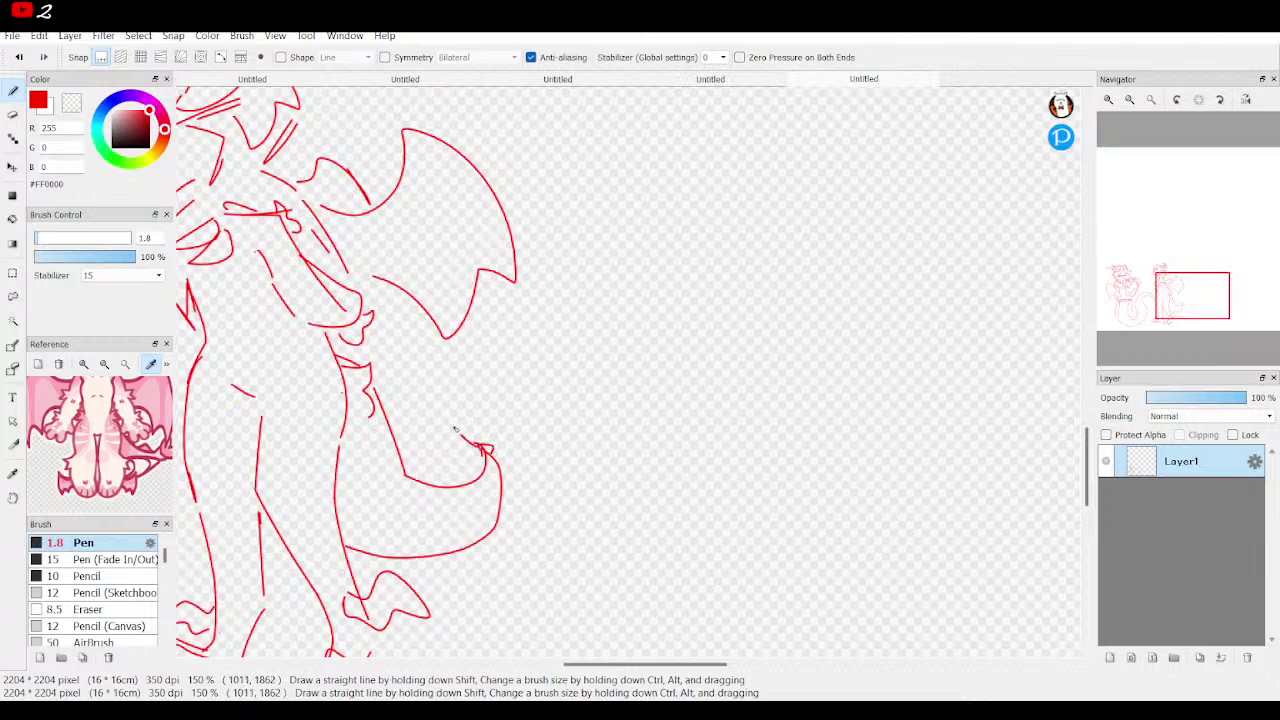
Finish the tail with a heart-shaped tip and small spikes along its upper edge.
{"action": "left_click_drag", "start_coordinate": [480, 422], "coordinate": [516, 409]}
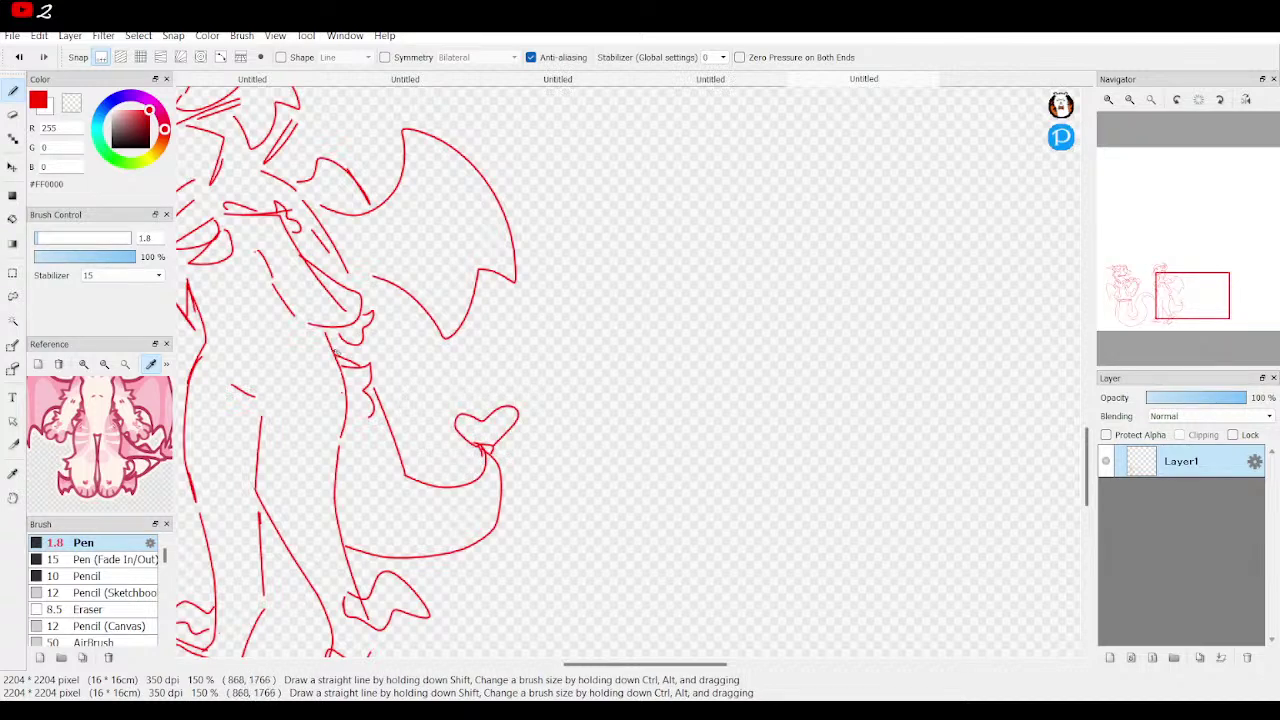
{"action": "mouse_move", "coordinate": [380, 392]}
{"action": "left_mouse_down"}
{"action": "mouse_move", "coordinate": [408, 401]}
{"action": "mouse_move", "coordinate": [400, 410]}
{"action": "left_mouse_up"}
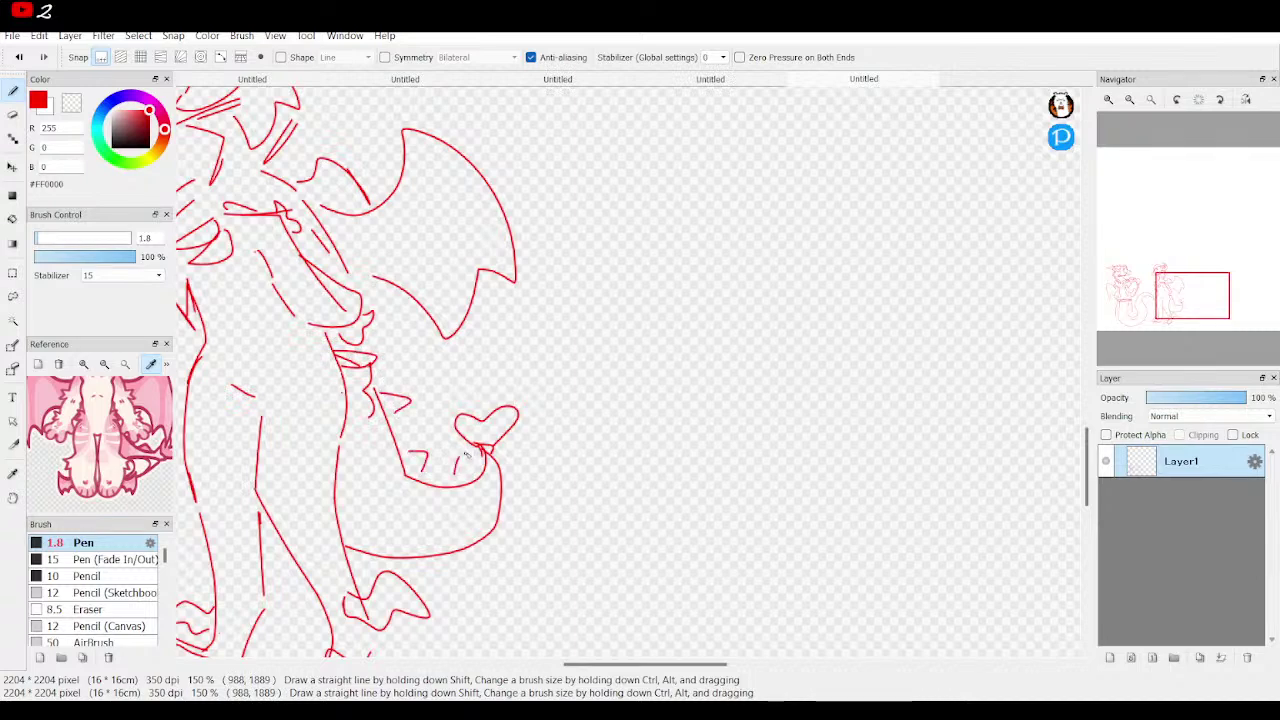
Lasso the horned character, move it about 91 px closer to the dragon-like figure, apply the transform and deselect.
{"action": "scroll", "coordinate": [548, 340], "scroll_direction": "down", "scroll_amount": 5}
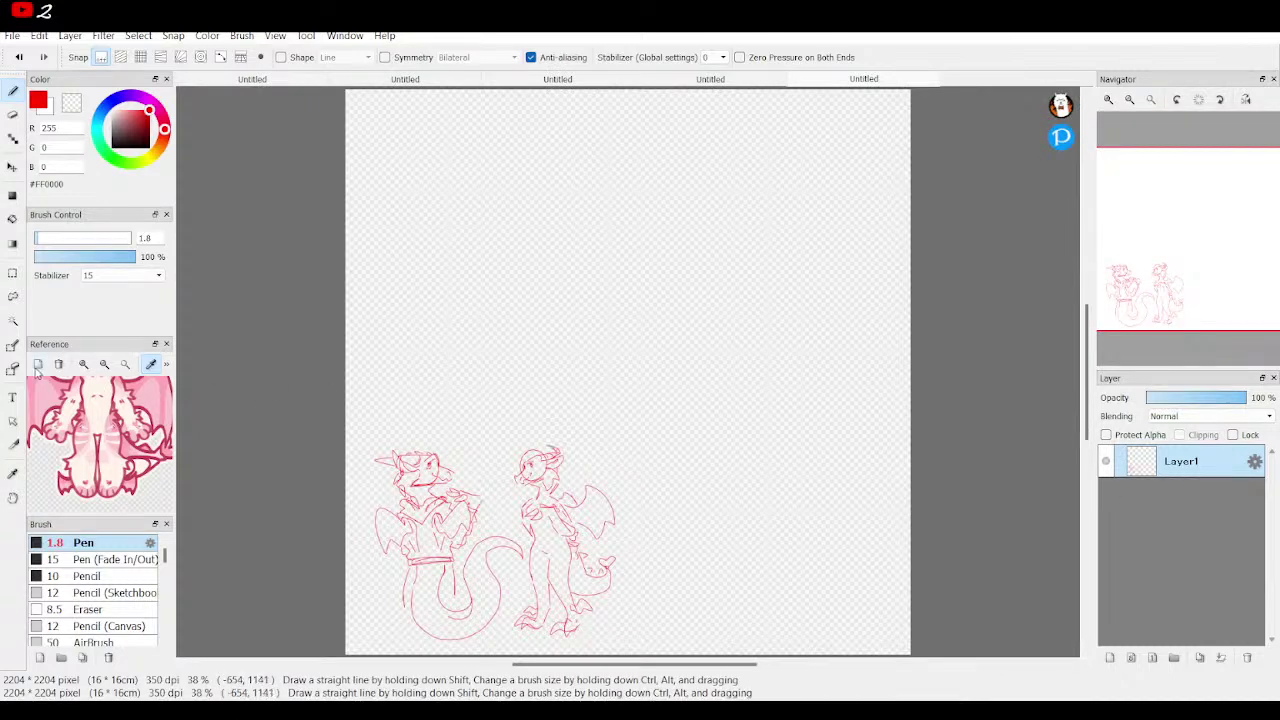
{"action": "left_click", "coordinate": [13, 297]}
{"action": "mouse_move", "coordinate": [570, 438]}
{"action": "left_mouse_down"}
{"action": "mouse_move", "coordinate": [505, 450]}
{"action": "mouse_move", "coordinate": [513, 519]}
{"action": "mouse_move", "coordinate": [535, 561]}
{"action": "mouse_move", "coordinate": [510, 625]}
{"action": "mouse_move", "coordinate": [525, 648]}
{"action": "mouse_move", "coordinate": [615, 635]}
{"action": "mouse_move", "coordinate": [663, 563]}
{"action": "mouse_move", "coordinate": [625, 469]}
{"action": "mouse_move", "coordinate": [555, 433]}
{"action": "left_mouse_up"}
{"action": "left_click", "coordinate": [692, 57]}
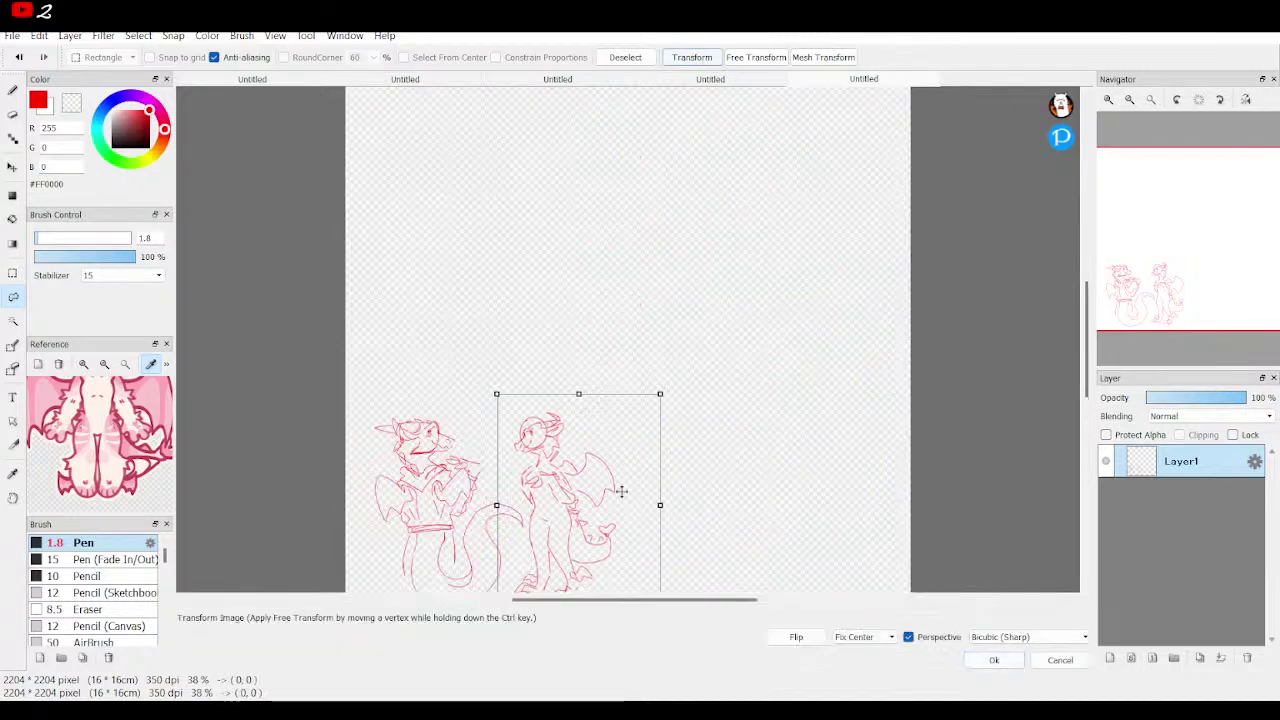
{"action": "left_click_drag", "start_coordinate": [584, 526], "coordinate": [563, 530]}
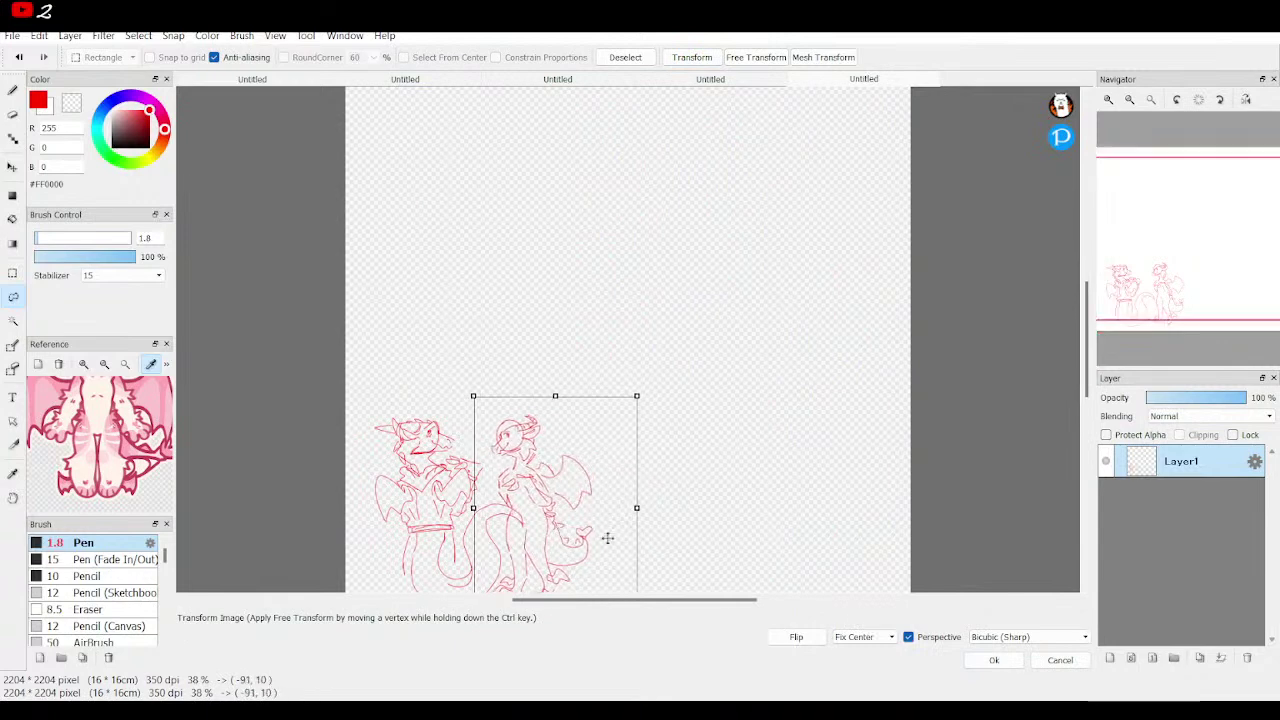
{"action": "left_click", "coordinate": [996, 661]}
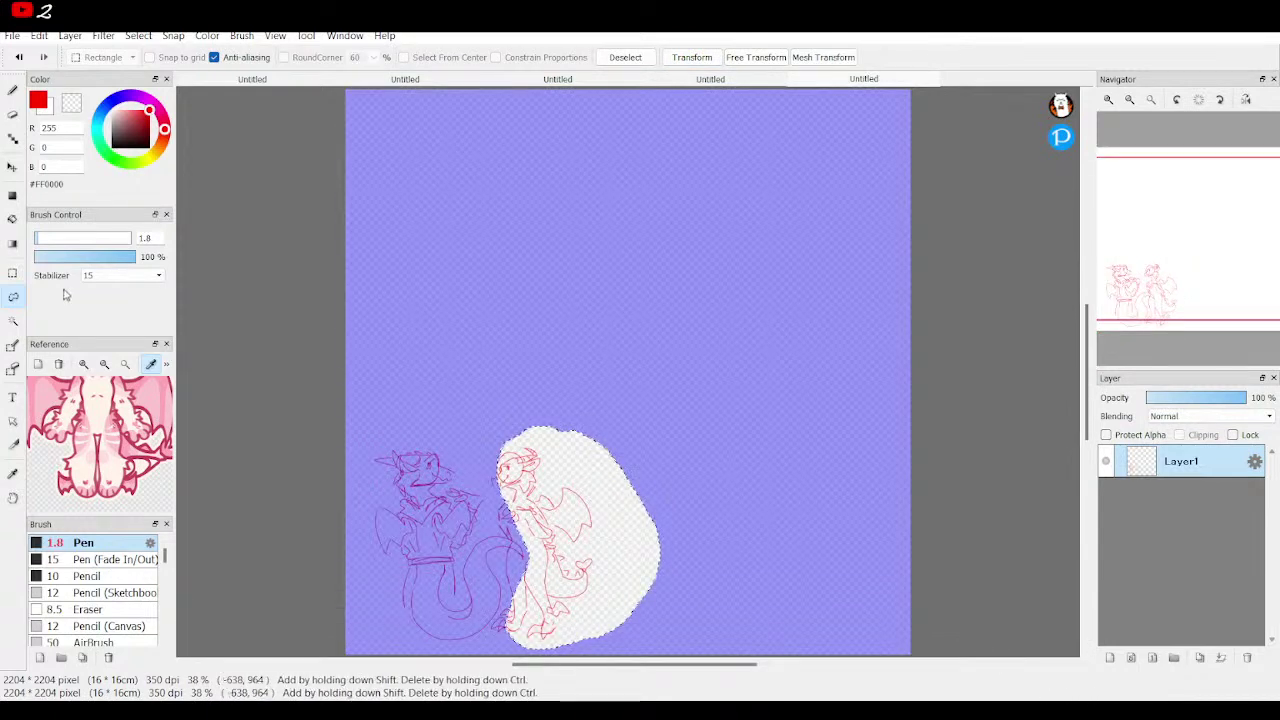
{"action": "left_click", "coordinate": [12, 276]}
{"action": "left_click", "coordinate": [360, 286]}
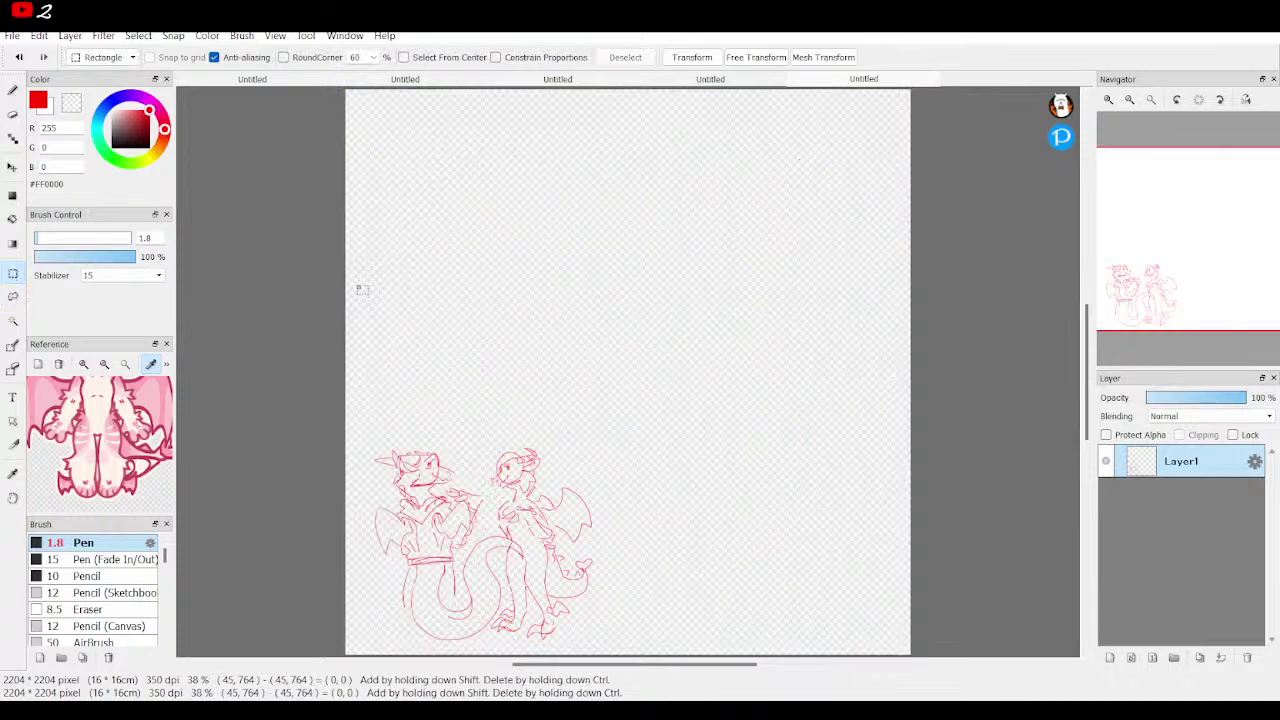
Extend the dragon-like figure's legs with pen lines past the curled tail to the canvas's lower edge.
{"action": "left_click", "coordinate": [12, 90]}
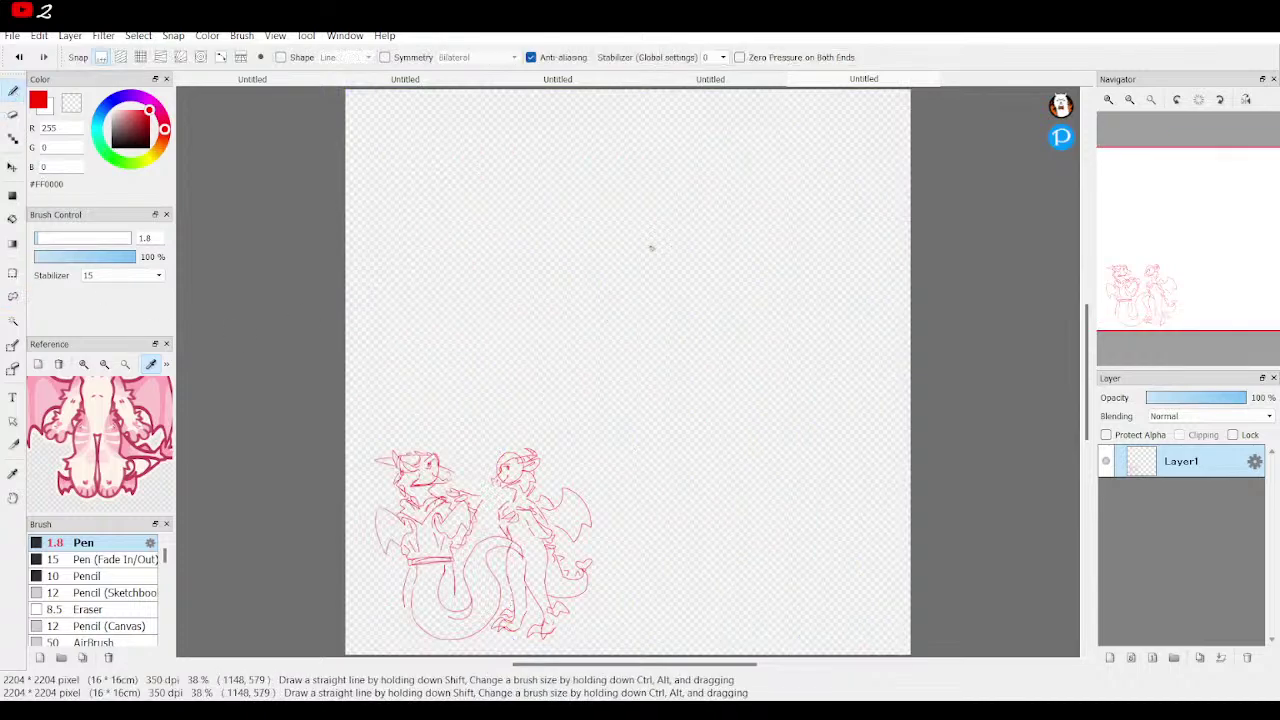
{"action": "left_click", "coordinate": [1108, 100]}
{"action": "mouse_move", "coordinate": [1187, 246]}
{"action": "left_mouse_down"}
{"action": "mouse_move", "coordinate": [1180, 286]}
{"action": "mouse_move", "coordinate": [1105, 305]}
{"action": "mouse_move", "coordinate": [1127, 320]}
{"action": "left_mouse_up"}
{"action": "left_click_drag", "start_coordinate": [547, 369], "coordinate": [581, 538]}
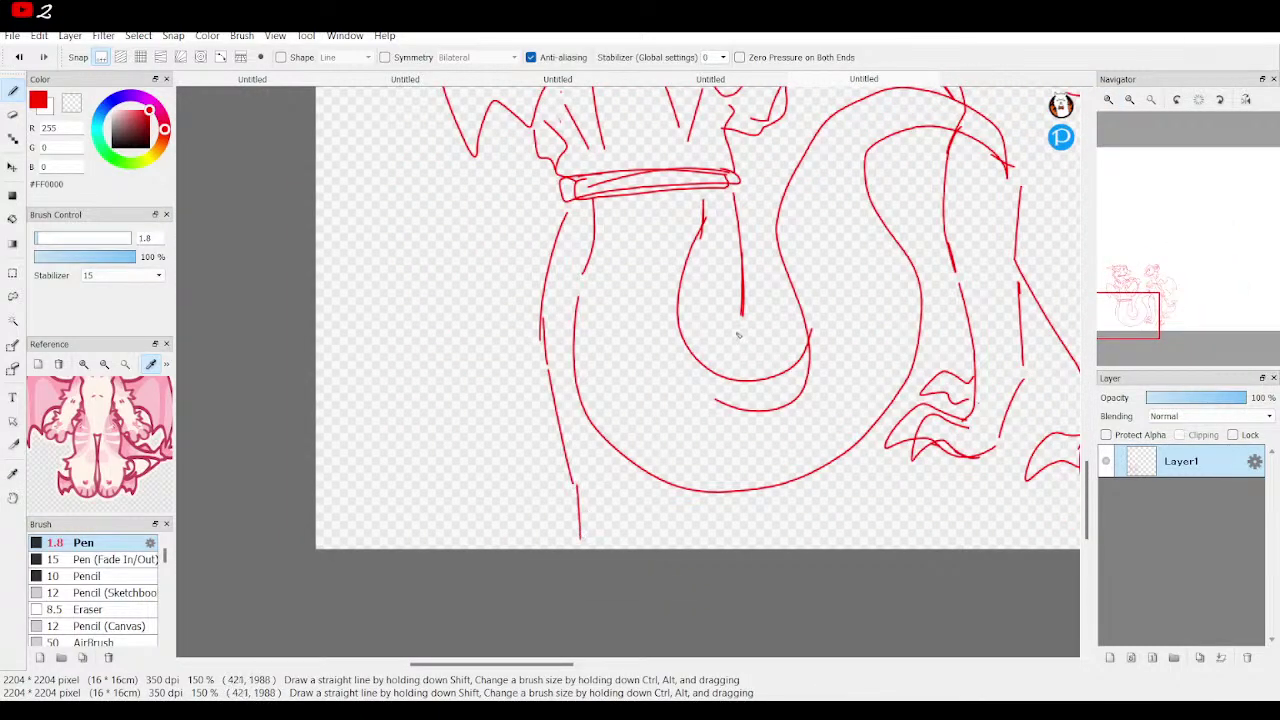
{"action": "left_click_drag", "start_coordinate": [739, 311], "coordinate": [737, 410]}
{"action": "left_click_drag", "start_coordinate": [745, 532], "coordinate": [743, 478]}
{"action": "left_click_drag", "start_coordinate": [640, 473], "coordinate": [634, 548]}
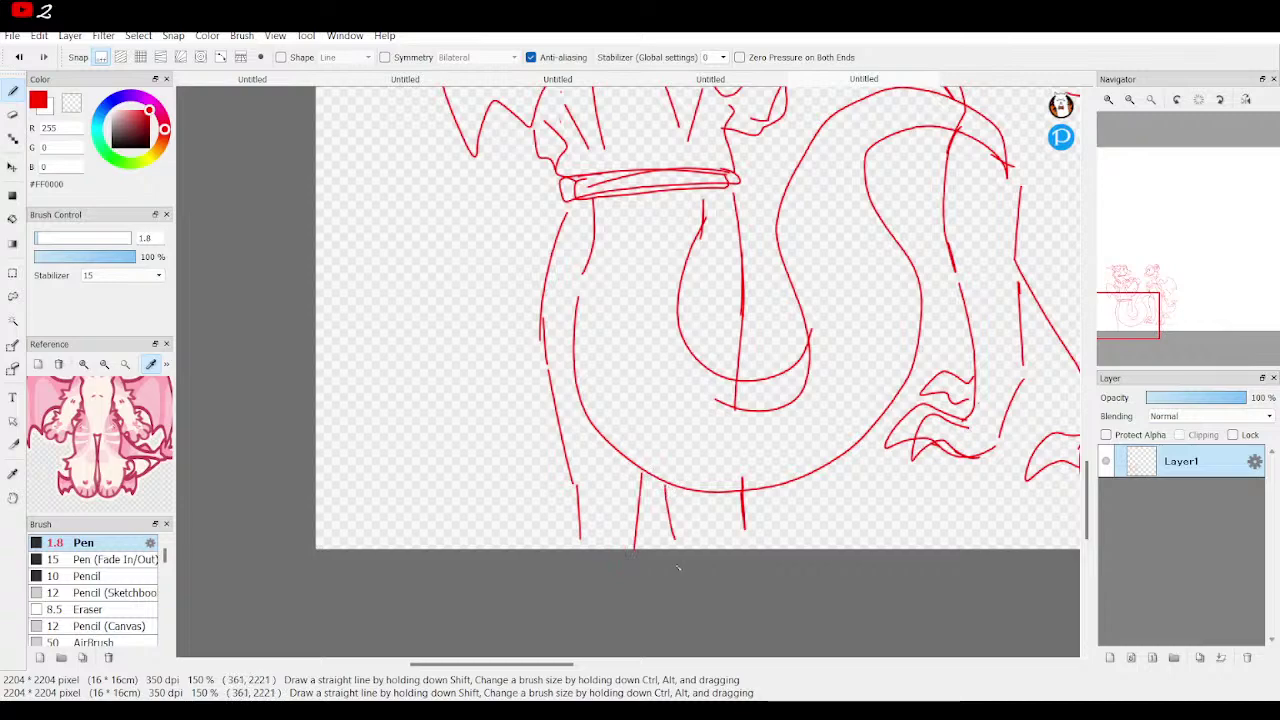
Draw a row of thin oval markings along the dragon-like figure's curled tail.
{"action": "mouse_move", "coordinate": [1177, 315]}
{"action": "left_mouse_down"}
{"action": "mouse_move", "coordinate": [1140, 323]}
{"action": "mouse_move", "coordinate": [1141, 290]}
{"action": "mouse_move", "coordinate": [1142, 312]}
{"action": "left_mouse_up"}
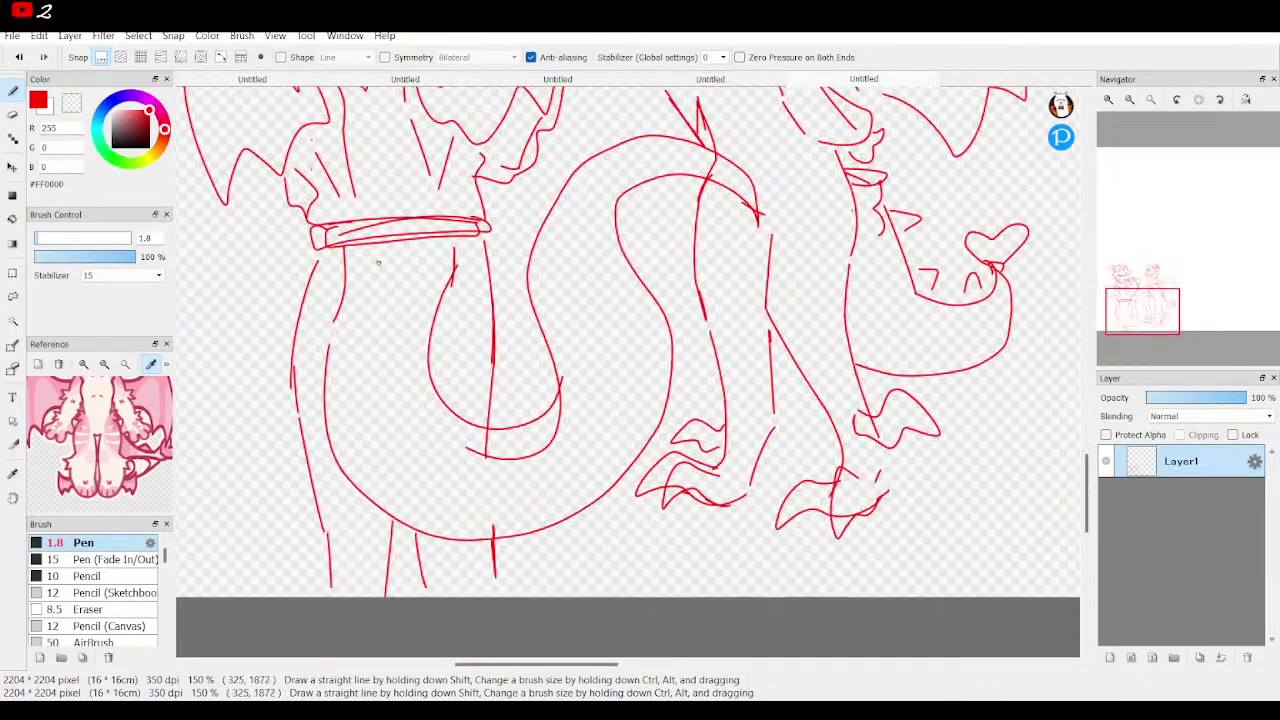
{"action": "mouse_move", "coordinate": [380, 256]}
{"action": "left_mouse_down"}
{"action": "mouse_move", "coordinate": [375, 307]}
{"action": "mouse_move", "coordinate": [389, 258]}
{"action": "left_mouse_up"}
{"action": "mouse_move", "coordinate": [379, 356]}
{"action": "left_mouse_down"}
{"action": "mouse_move", "coordinate": [389, 418]}
{"action": "mouse_move", "coordinate": [382, 370]}
{"action": "left_mouse_up"}
{"action": "mouse_move", "coordinate": [441, 471]}
{"action": "left_mouse_down"}
{"action": "mouse_move", "coordinate": [482, 483]}
{"action": "mouse_move", "coordinate": [442, 467]}
{"action": "left_mouse_up"}
{"action": "mouse_move", "coordinate": [532, 502]}
{"action": "left_mouse_down"}
{"action": "mouse_move", "coordinate": [588, 491]}
{"action": "mouse_move", "coordinate": [534, 500]}
{"action": "left_mouse_up"}
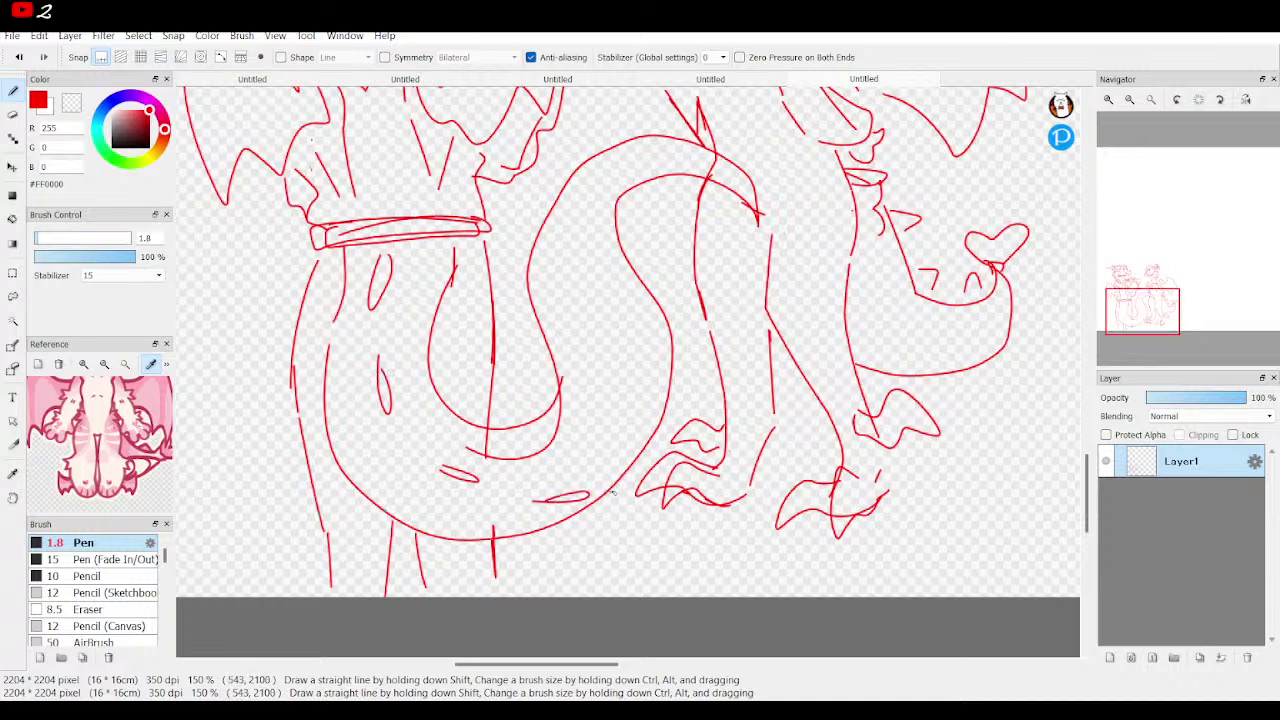
{"action": "mouse_move", "coordinate": [615, 489]}
{"action": "left_mouse_down"}
{"action": "mouse_move", "coordinate": [652, 460]}
{"action": "mouse_move", "coordinate": [640, 458]}
{"action": "left_mouse_up"}
{"action": "mouse_move", "coordinate": [534, 306]}
{"action": "left_mouse_down"}
{"action": "mouse_move", "coordinate": [519, 243]}
{"action": "mouse_move", "coordinate": [526, 258]}
{"action": "mouse_move", "coordinate": [568, 161]}
{"action": "mouse_move", "coordinate": [565, 182]}
{"action": "mouse_move", "coordinate": [614, 139]}
{"action": "left_mouse_up"}
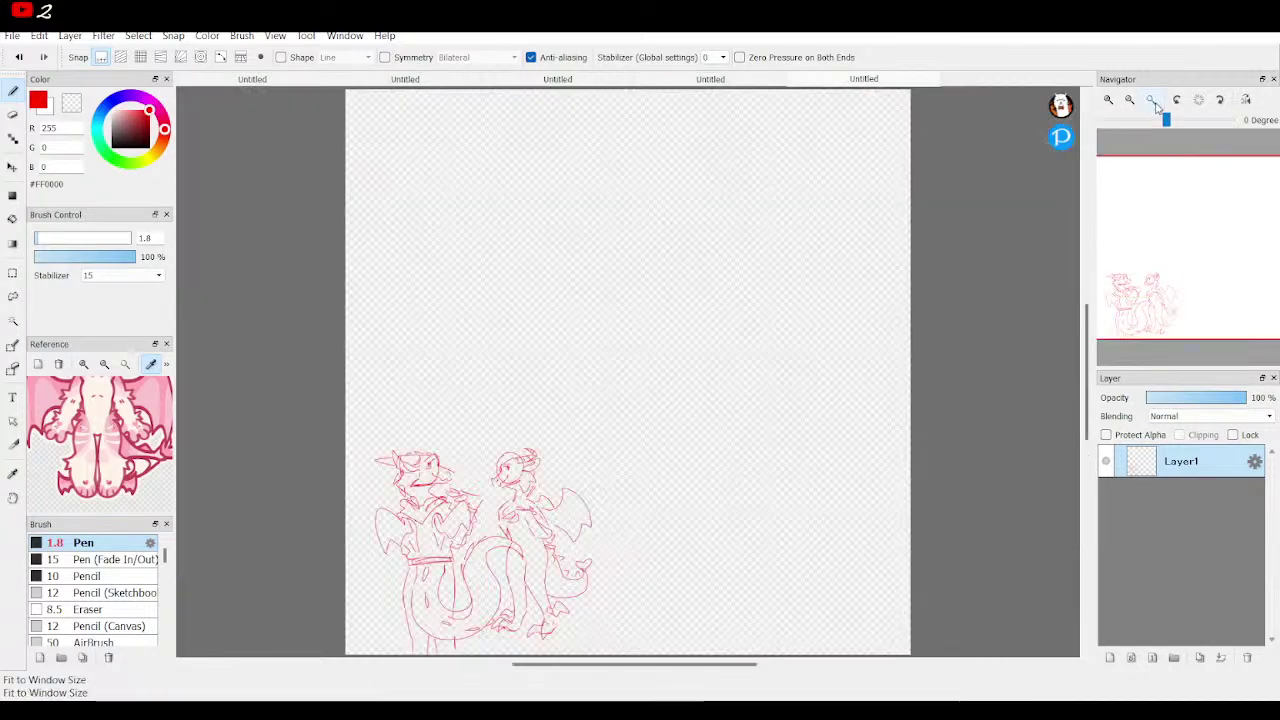
{"action": "scroll", "coordinate": [985, 401], "scroll_direction": "down", "scroll_amount": 5}
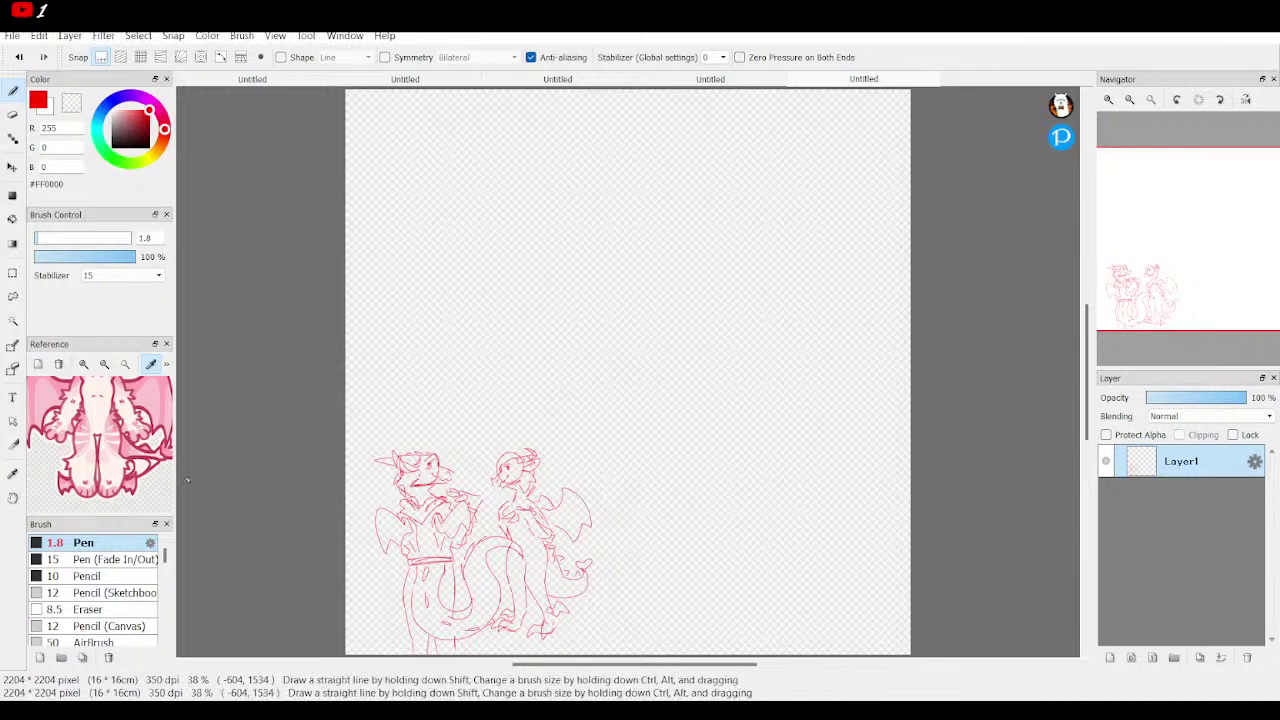
Load the white winged creature with purple legs as the reference image and enlarge it around the head.
{"action": "left_click", "coordinate": [38, 365]}
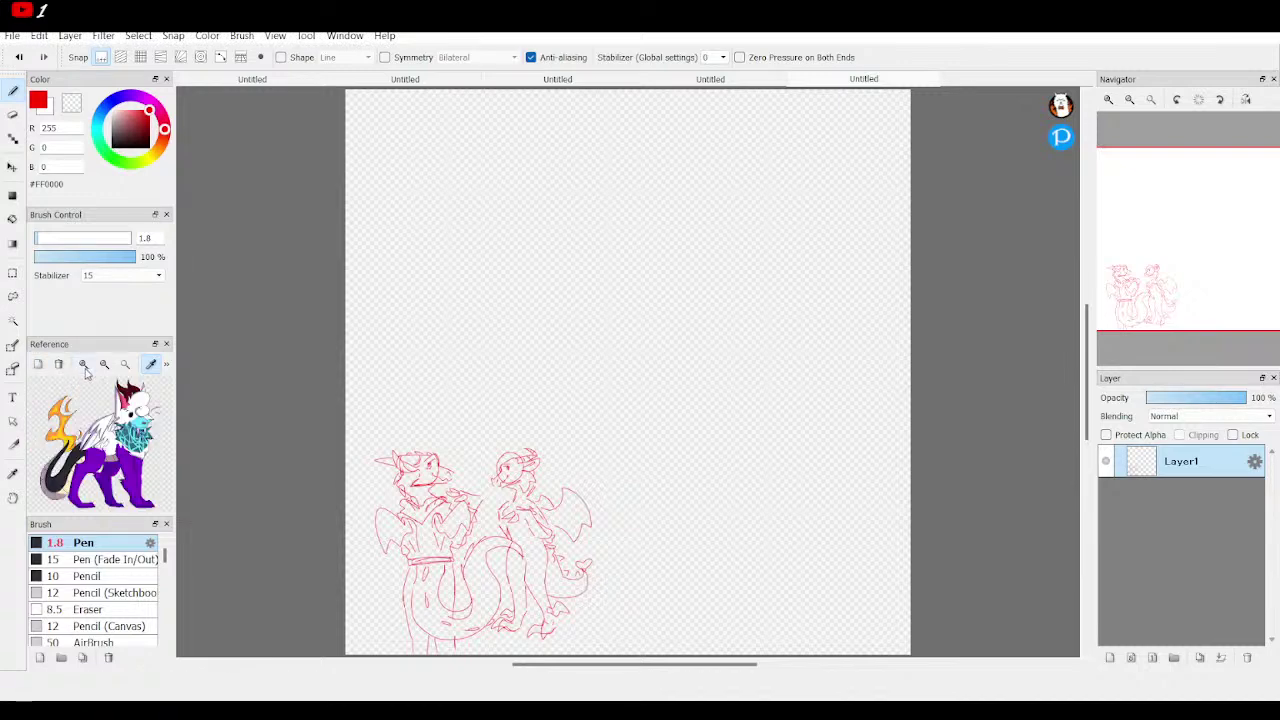
{"action": "left_click", "coordinate": [84, 365]}
{"action": "left_click", "coordinate": [84, 365]}
{"action": "left_click_drag", "start_coordinate": [127, 399], "coordinate": [100, 432]}
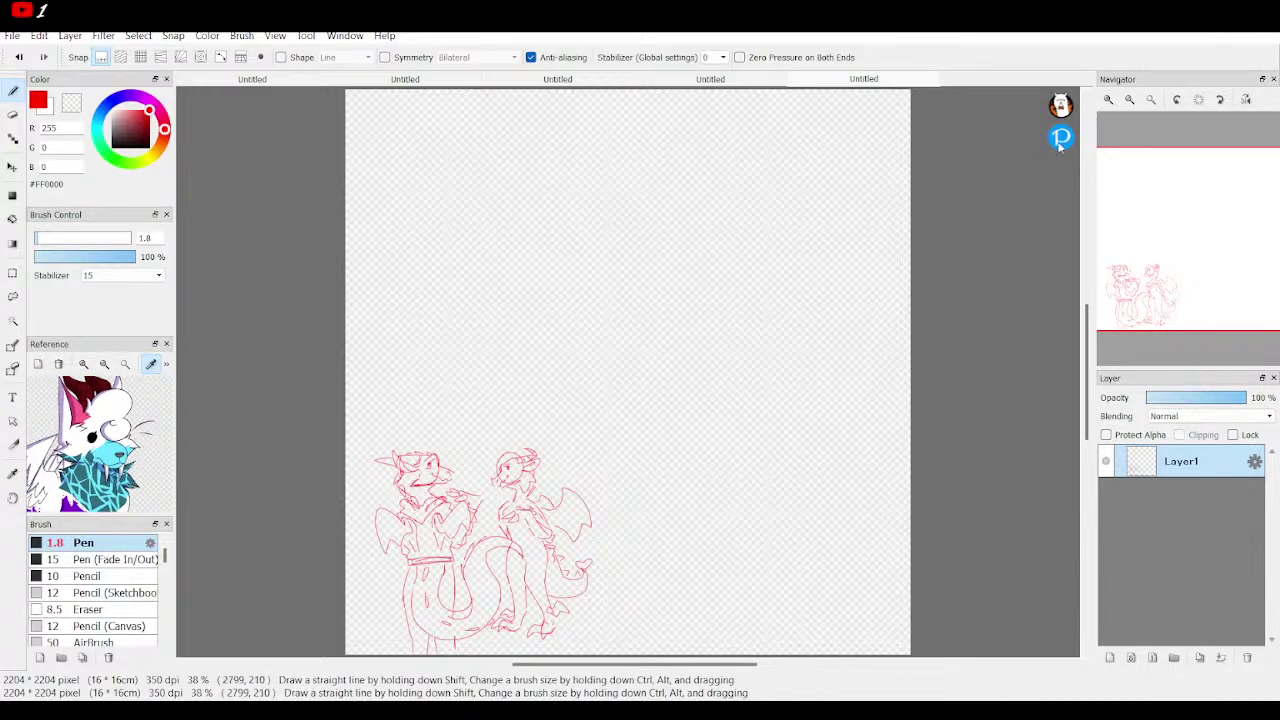
Draw a round head circle for a new character near the canvas's upper-right corner.
{"action": "left_click", "coordinate": [1108, 100]}
{"action": "left_click", "coordinate": [1111, 101]}
{"action": "left_click_drag", "start_coordinate": [1204, 231], "coordinate": [1241, 169]}
{"action": "scroll", "coordinate": [1258, 181], "scroll_direction": "up", "scroll_amount": 2}
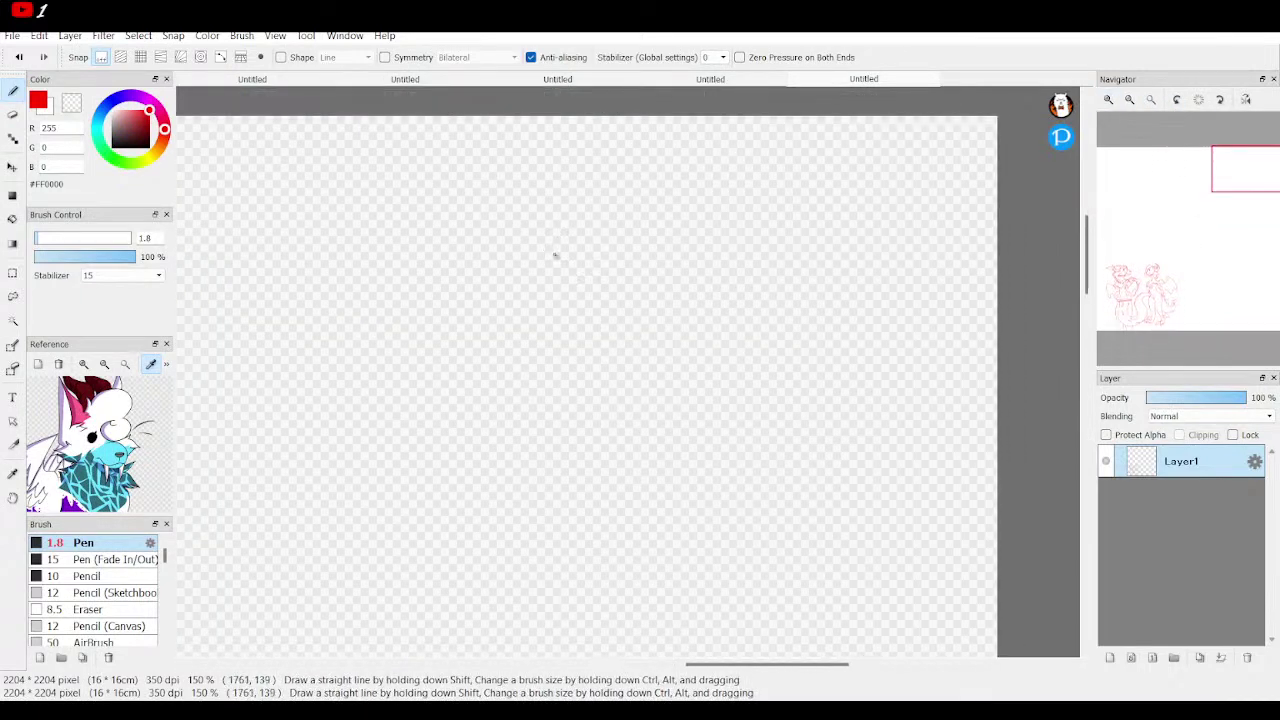
{"action": "mouse_move", "coordinate": [588, 213]}
{"action": "left_mouse_down"}
{"action": "mouse_move", "coordinate": [647, 301]}
{"action": "mouse_move", "coordinate": [650, 231]}
{"action": "mouse_move", "coordinate": [597, 206]}
{"action": "left_mouse_up"}
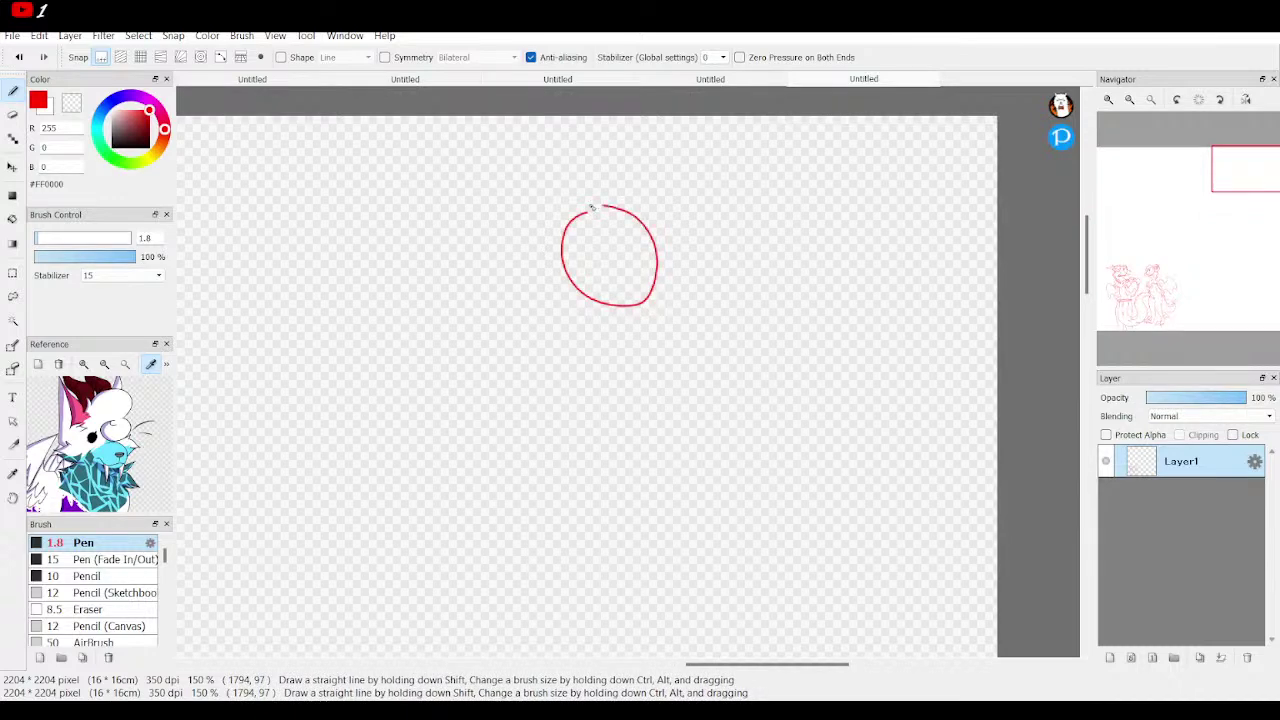
{"action": "left_click", "coordinate": [1108, 99]}
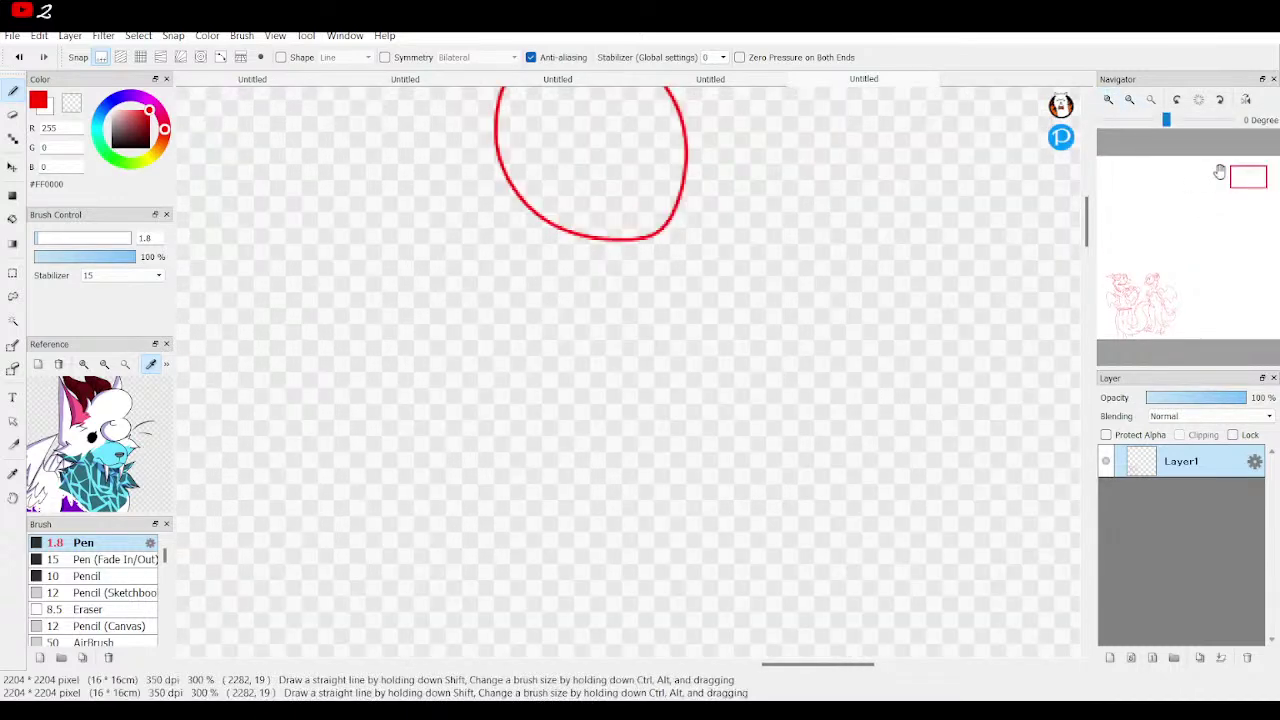
{"action": "left_click_drag", "start_coordinate": [1245, 181], "coordinate": [1248, 163]}
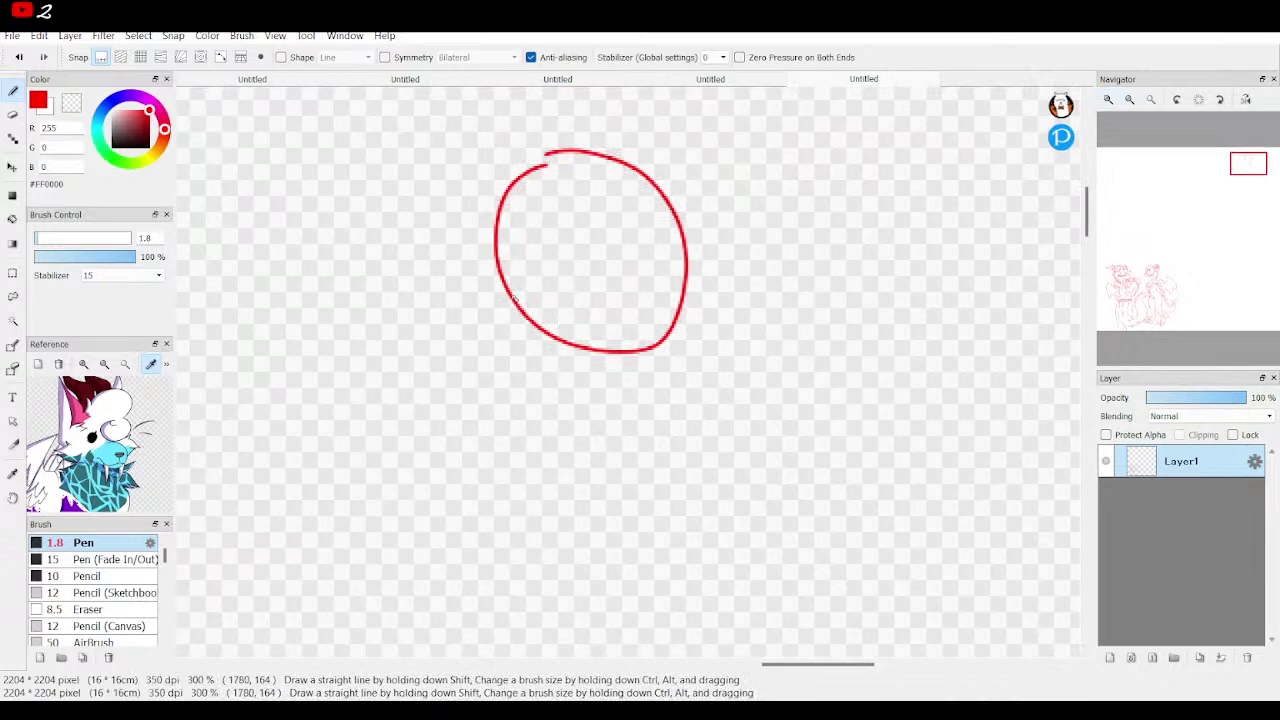
Draw the muzzle angled down from the head circle, with an oval nose, a mouth line and a straight lower jaw.
{"action": "mouse_move", "coordinate": [508, 298]}
{"action": "left_mouse_down"}
{"action": "mouse_move", "coordinate": [461, 398]}
{"action": "mouse_move", "coordinate": [504, 384]}
{"action": "mouse_move", "coordinate": [482, 406]}
{"action": "mouse_move", "coordinate": [467, 401]}
{"action": "mouse_move", "coordinate": [488, 388]}
{"action": "left_mouse_up"}
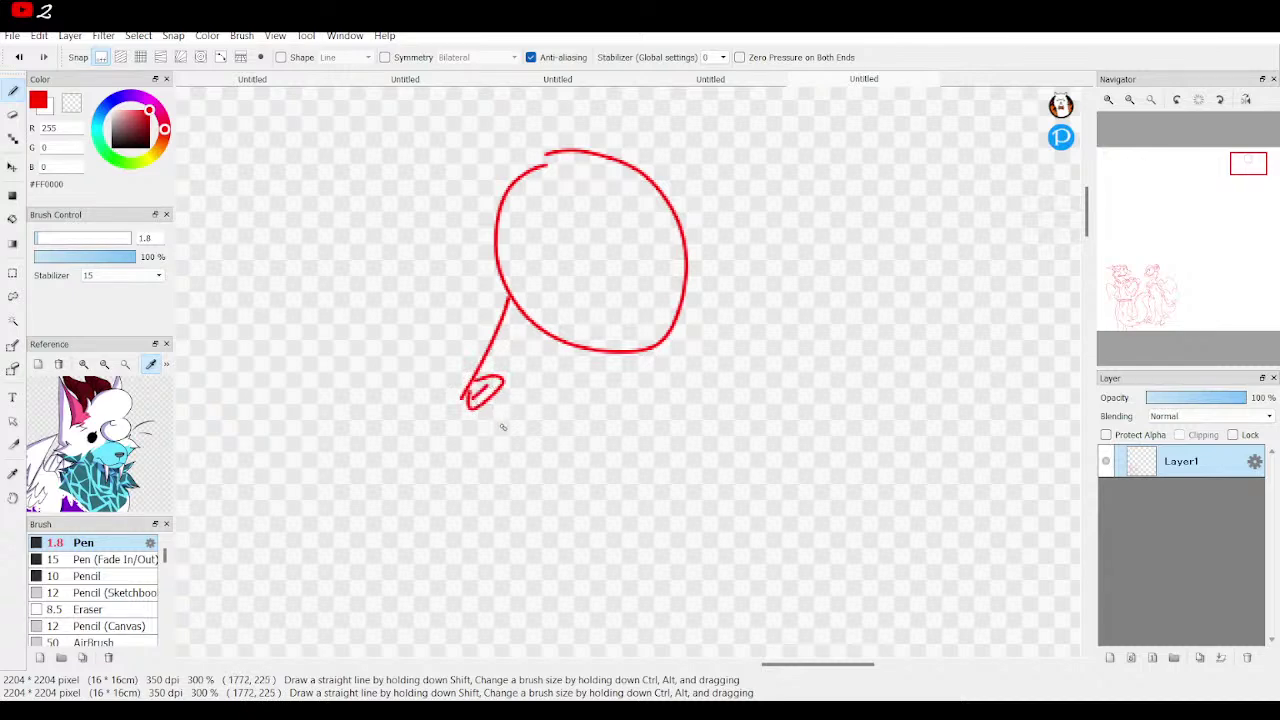
{"action": "left_click_drag", "start_coordinate": [519, 429], "coordinate": [636, 362]}
{"action": "left_click_drag", "start_coordinate": [570, 399], "coordinate": [636, 360]}
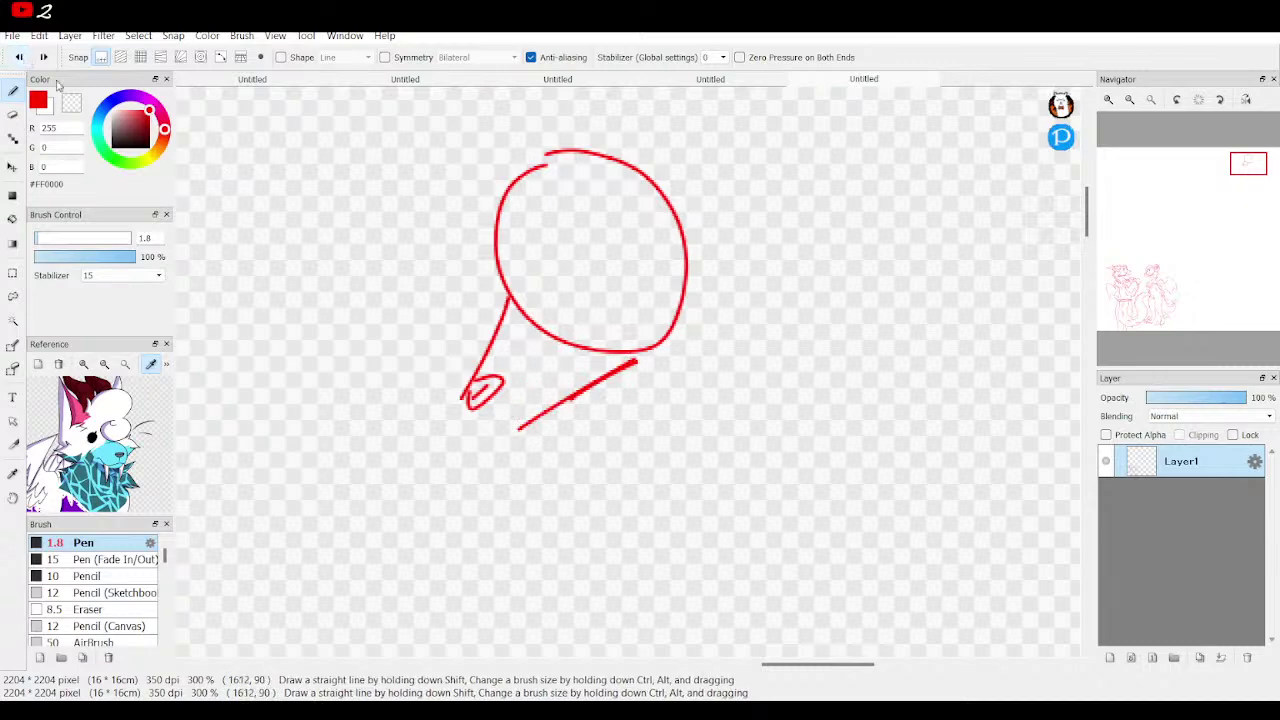
{"action": "mouse_move", "coordinate": [466, 395]}
{"action": "left_mouse_down"}
{"action": "mouse_move", "coordinate": [476, 386]}
{"action": "mouse_move", "coordinate": [514, 429]}
{"action": "mouse_move", "coordinate": [565, 390]}
{"action": "mouse_move", "coordinate": [580, 356]}
{"action": "mouse_move", "coordinate": [570, 386]}
{"action": "left_mouse_up"}
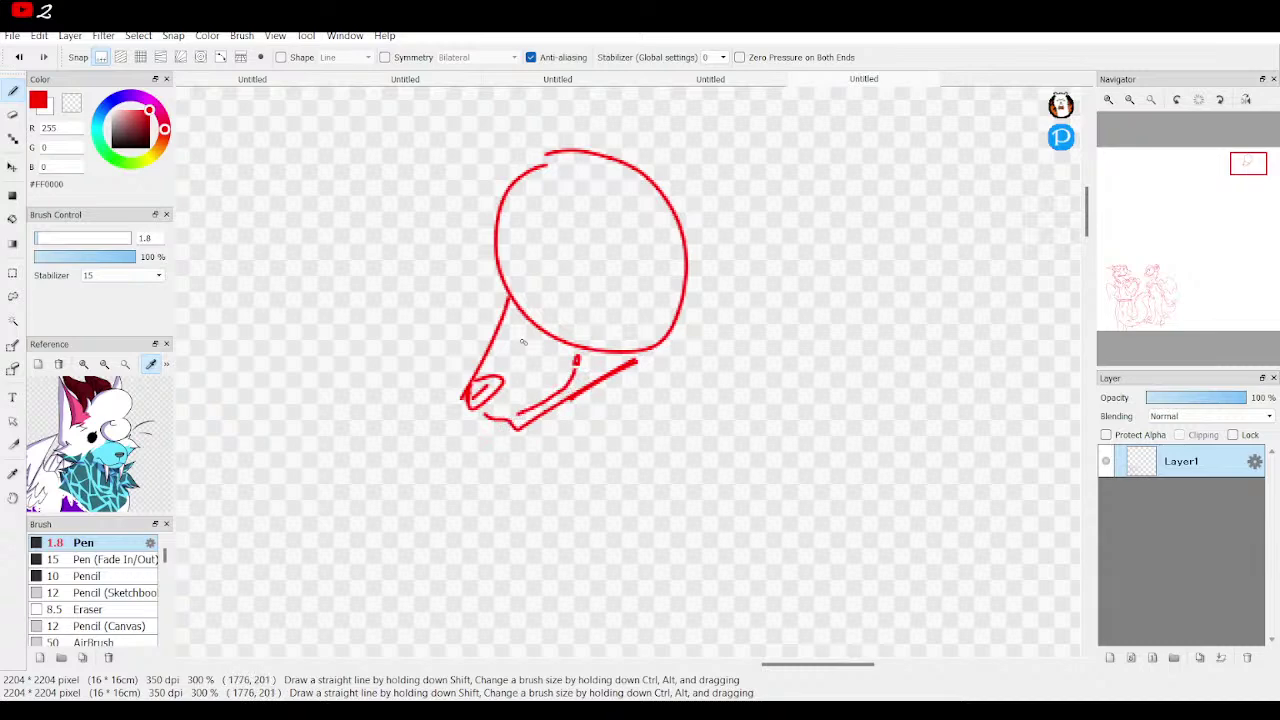
Add puffy forelock curls with a swirl in front of the face, small pointed shapes under the jaw, and whiskers.
{"action": "mouse_move", "coordinate": [508, 175]}
{"action": "left_mouse_down"}
{"action": "mouse_move", "coordinate": [425, 217]}
{"action": "mouse_move", "coordinate": [480, 248]}
{"action": "mouse_move", "coordinate": [420, 258]}
{"action": "mouse_move", "coordinate": [464, 326]}
{"action": "mouse_move", "coordinate": [498, 305]}
{"action": "mouse_move", "coordinate": [519, 321]}
{"action": "mouse_move", "coordinate": [538, 263]}
{"action": "mouse_move", "coordinate": [488, 283]}
{"action": "left_mouse_up"}
{"action": "mouse_move", "coordinate": [540, 410]}
{"action": "left_mouse_down"}
{"action": "mouse_move", "coordinate": [598, 430]}
{"action": "mouse_move", "coordinate": [568, 416]}
{"action": "mouse_move", "coordinate": [526, 440]}
{"action": "mouse_move", "coordinate": [548, 440]}
{"action": "left_mouse_up"}
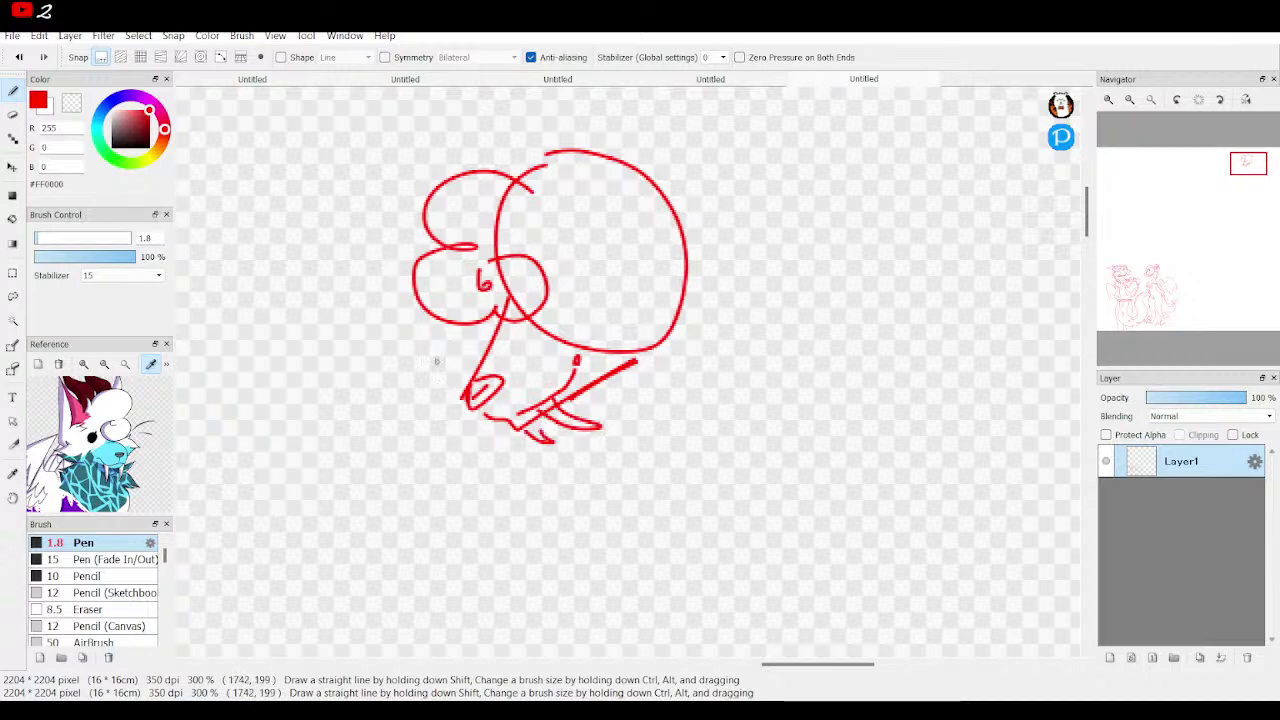
{"action": "mouse_move", "coordinate": [460, 340]}
{"action": "left_mouse_down"}
{"action": "mouse_move", "coordinate": [411, 347]}
{"action": "mouse_move", "coordinate": [394, 370]}
{"action": "mouse_move", "coordinate": [431, 388]}
{"action": "left_mouse_up"}
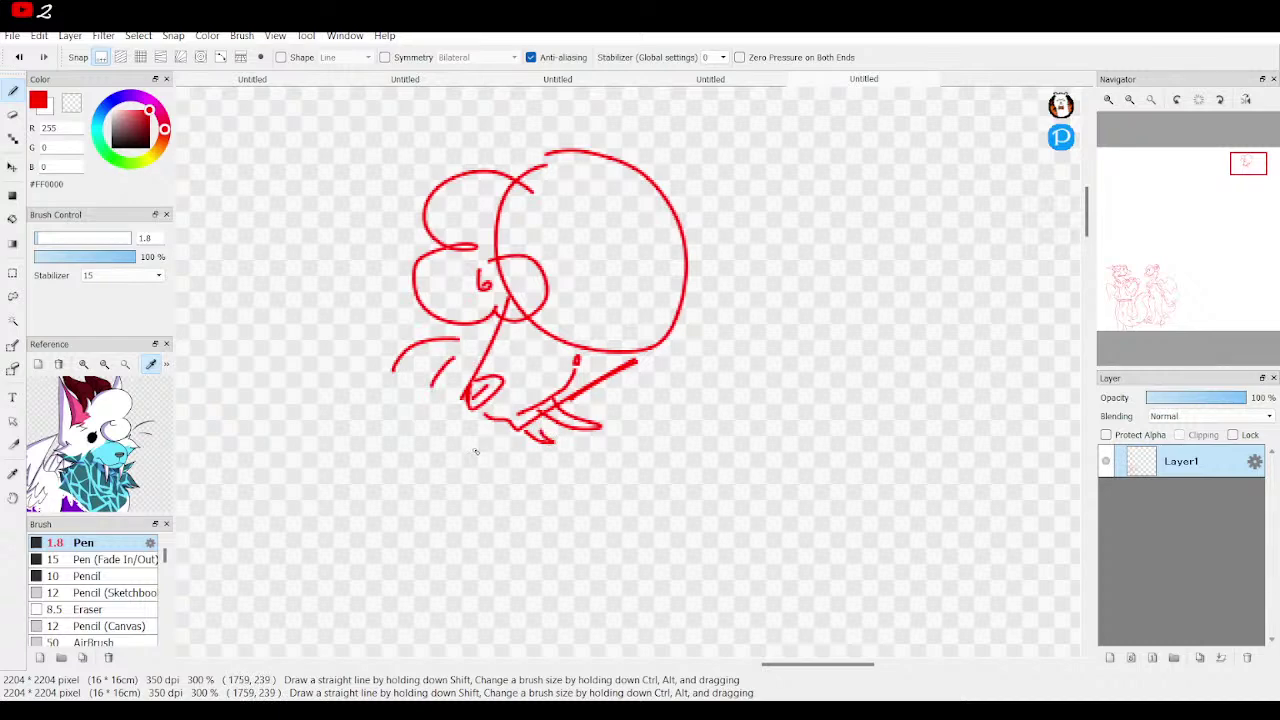
Sketch the eye, undo it and redraw it smaller and closer to the forelock curl.
{"action": "mouse_move", "coordinate": [554, 255]}
{"action": "left_mouse_down"}
{"action": "mouse_move", "coordinate": [617, 248]}
{"action": "mouse_move", "coordinate": [594, 252]}
{"action": "mouse_move", "coordinate": [604, 262]}
{"action": "left_mouse_up"}
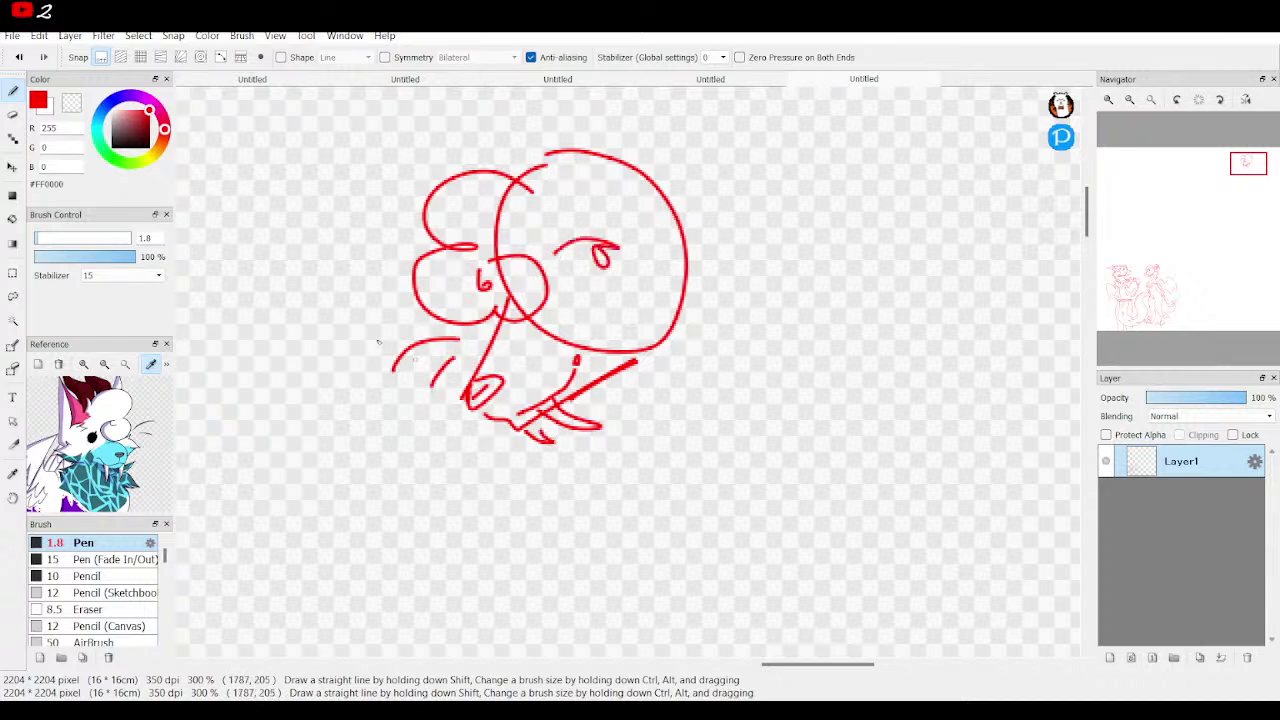
{"action": "left_click", "coordinate": [18, 57]}
{"action": "left_click", "coordinate": [18, 57]}
{"action": "mouse_move", "coordinate": [541, 266]}
{"action": "left_mouse_down"}
{"action": "mouse_move", "coordinate": [588, 268]}
{"action": "mouse_move", "coordinate": [577, 268]}
{"action": "left_mouse_up"}
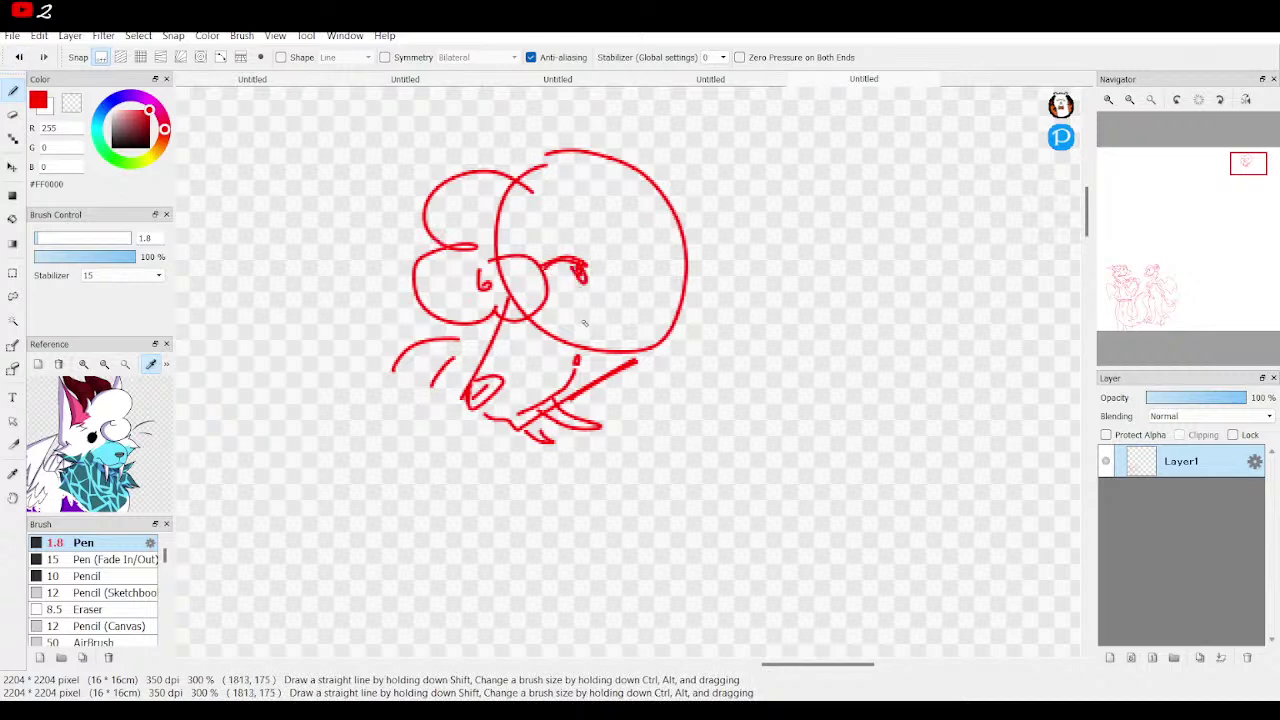
Draw a scalloped fur tuft at the back of the cheek and a tall pointed ear with inner fur.
{"action": "left_click_drag", "start_coordinate": [155, 441], "coordinate": [167, 453]}
{"action": "mouse_move", "coordinate": [670, 252]}
{"action": "left_mouse_down"}
{"action": "mouse_move", "coordinate": [700, 246]}
{"action": "mouse_move", "coordinate": [732, 262]}
{"action": "mouse_move", "coordinate": [740, 322]}
{"action": "mouse_move", "coordinate": [690, 326]}
{"action": "mouse_move", "coordinate": [668, 350]}
{"action": "left_mouse_up"}
{"action": "mouse_move", "coordinate": [1218, 275]}
{"action": "mouse_move", "coordinate": [1251, 177]}
{"action": "left_mouse_down"}
{"action": "mouse_move", "coordinate": [1250, 188]}
{"action": "mouse_move", "coordinate": [1250, 163]}
{"action": "left_mouse_up"}
{"action": "mouse_move", "coordinate": [690, 352]}
{"action": "left_mouse_down"}
{"action": "mouse_move", "coordinate": [645, 220]}
{"action": "mouse_move", "coordinate": [620, 195]}
{"action": "left_mouse_up"}
{"action": "left_click_drag", "start_coordinate": [597, 298], "coordinate": [604, 354]}
{"action": "mouse_move", "coordinate": [624, 229]}
{"action": "left_mouse_down"}
{"action": "mouse_move", "coordinate": [652, 345]}
{"action": "mouse_move", "coordinate": [630, 332]}
{"action": "left_mouse_up"}
Draw wavy, flame-like hair tufts on top of the head in front of the ear, replacing the first stroke.
{"action": "mouse_move", "coordinate": [550, 318]}
{"action": "left_mouse_down"}
{"action": "mouse_move", "coordinate": [526, 299]}
{"action": "mouse_move", "coordinate": [541, 264]}
{"action": "mouse_move", "coordinate": [497, 212]}
{"action": "left_mouse_up"}
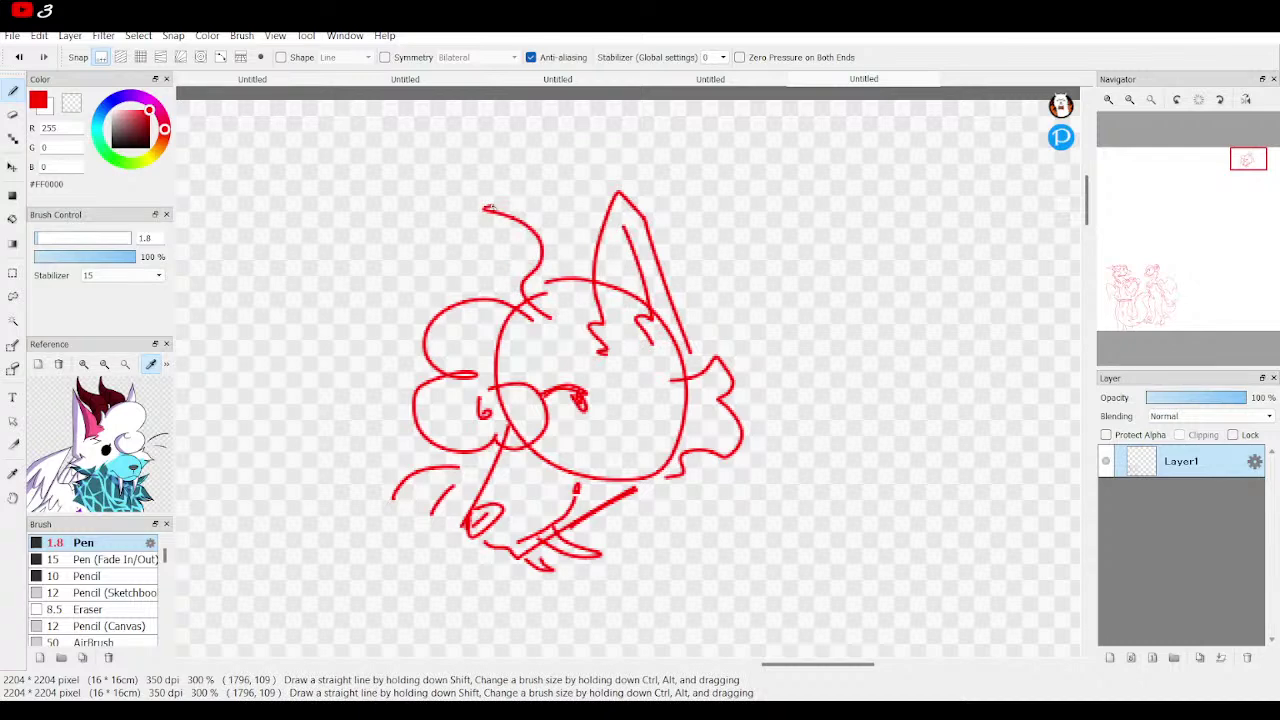
{"action": "key", "text": "ctrl+z"}
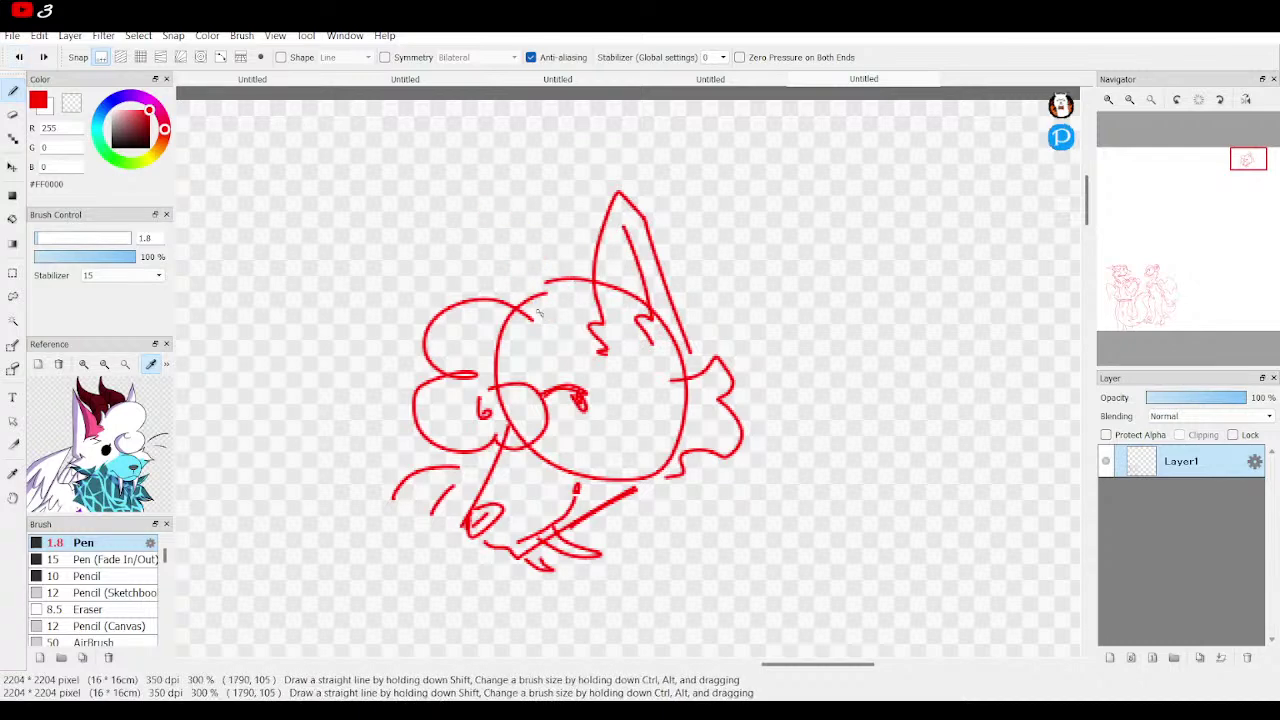
{"action": "mouse_move", "coordinate": [545, 322]}
{"action": "left_mouse_down"}
{"action": "mouse_move", "coordinate": [512, 274]}
{"action": "mouse_move", "coordinate": [544, 238]}
{"action": "mouse_move", "coordinate": [526, 190]}
{"action": "mouse_move", "coordinate": [575, 208]}
{"action": "mouse_move", "coordinate": [583, 263]}
{"action": "mouse_move", "coordinate": [570, 289]}
{"action": "mouse_move", "coordinate": [593, 318]}
{"action": "mouse_move", "coordinate": [564, 335]}
{"action": "mouse_move", "coordinate": [546, 323]}
{"action": "mouse_move", "coordinate": [503, 253]}
{"action": "mouse_move", "coordinate": [517, 237]}
{"action": "mouse_move", "coordinate": [488, 215]}
{"action": "mouse_move", "coordinate": [544, 236]}
{"action": "left_mouse_up"}
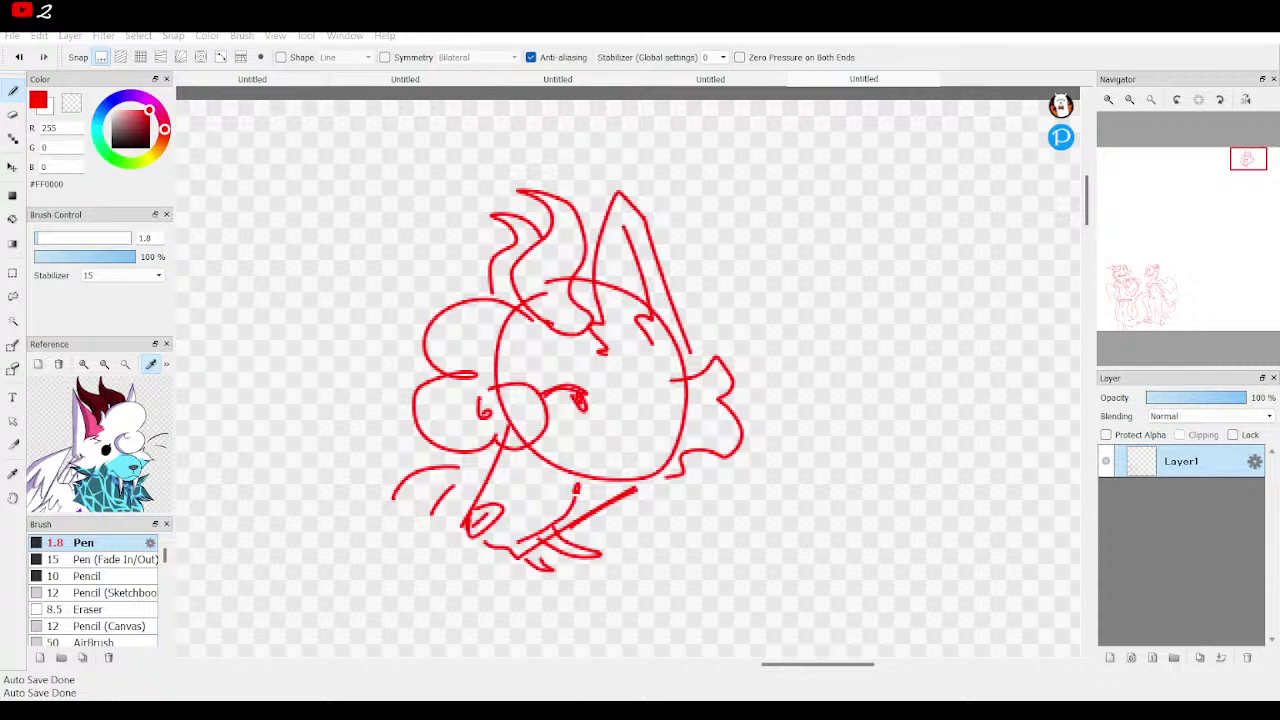
Draw the neck and jagged chest fur below the jaw, plus an angled back line behind the cheek tuft.
{"action": "left_click", "coordinate": [1152, 100]}
{"action": "scroll", "coordinate": [1188, 217], "scroll_direction": "up", "scroll_amount": 5}
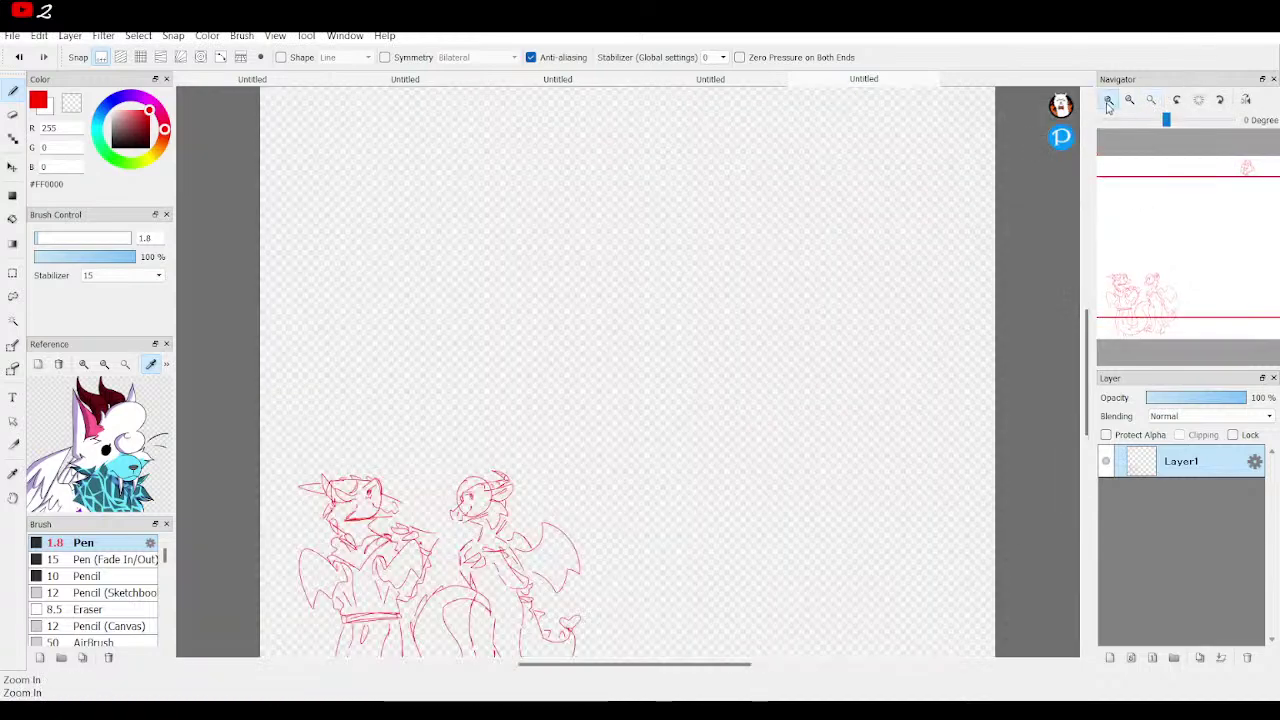
{"action": "left_click_drag", "start_coordinate": [1188, 217], "coordinate": [1249, 163]}
{"action": "mouse_move", "coordinate": [89, 457]}
{"action": "left_mouse_down"}
{"action": "mouse_move", "coordinate": [88, 378]}
{"action": "mouse_move", "coordinate": [90, 440]}
{"action": "left_mouse_up"}
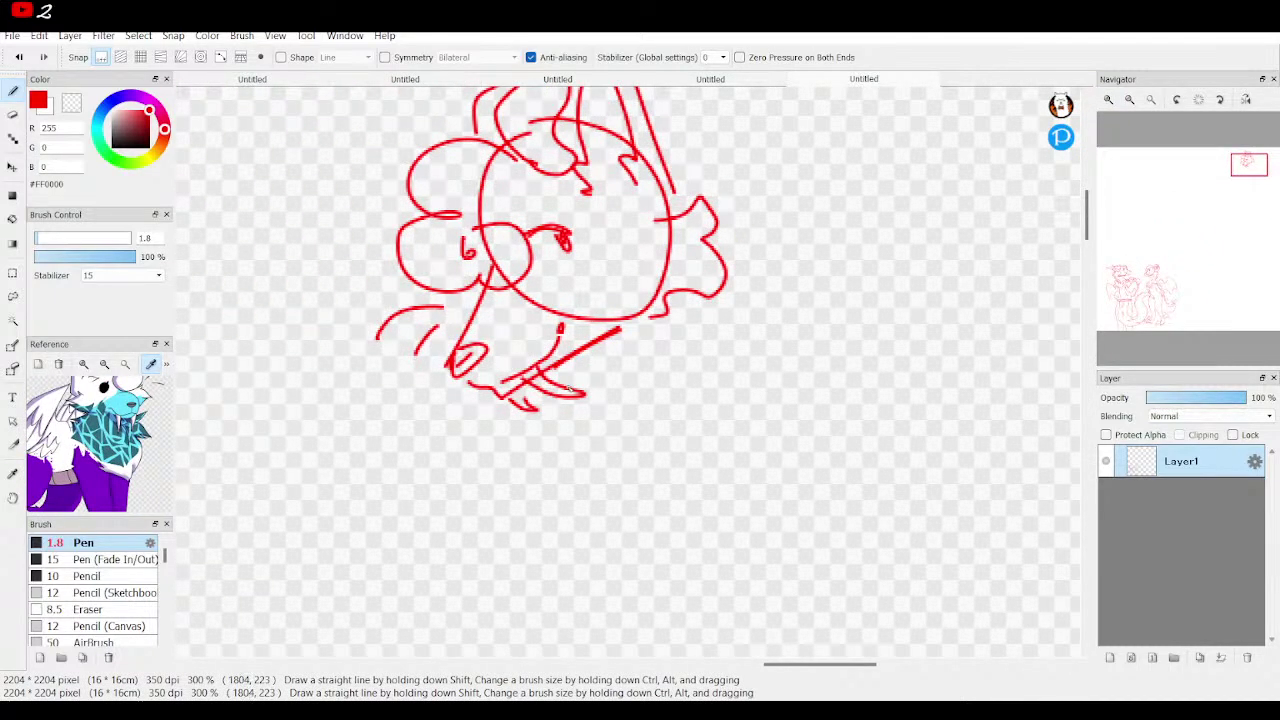
{"action": "mouse_move", "coordinate": [564, 375]}
{"action": "left_mouse_down"}
{"action": "mouse_move", "coordinate": [646, 398]}
{"action": "mouse_move", "coordinate": [607, 474]}
{"action": "mouse_move", "coordinate": [580, 463]}
{"action": "mouse_move", "coordinate": [632, 526]}
{"action": "left_mouse_up"}
{"action": "left_click_drag", "start_coordinate": [673, 184], "coordinate": [702, 216]}
{"action": "mouse_move", "coordinate": [733, 294]}
{"action": "left_mouse_down"}
{"action": "mouse_move", "coordinate": [762, 355]}
{"action": "mouse_move", "coordinate": [737, 405]}
{"action": "left_mouse_up"}
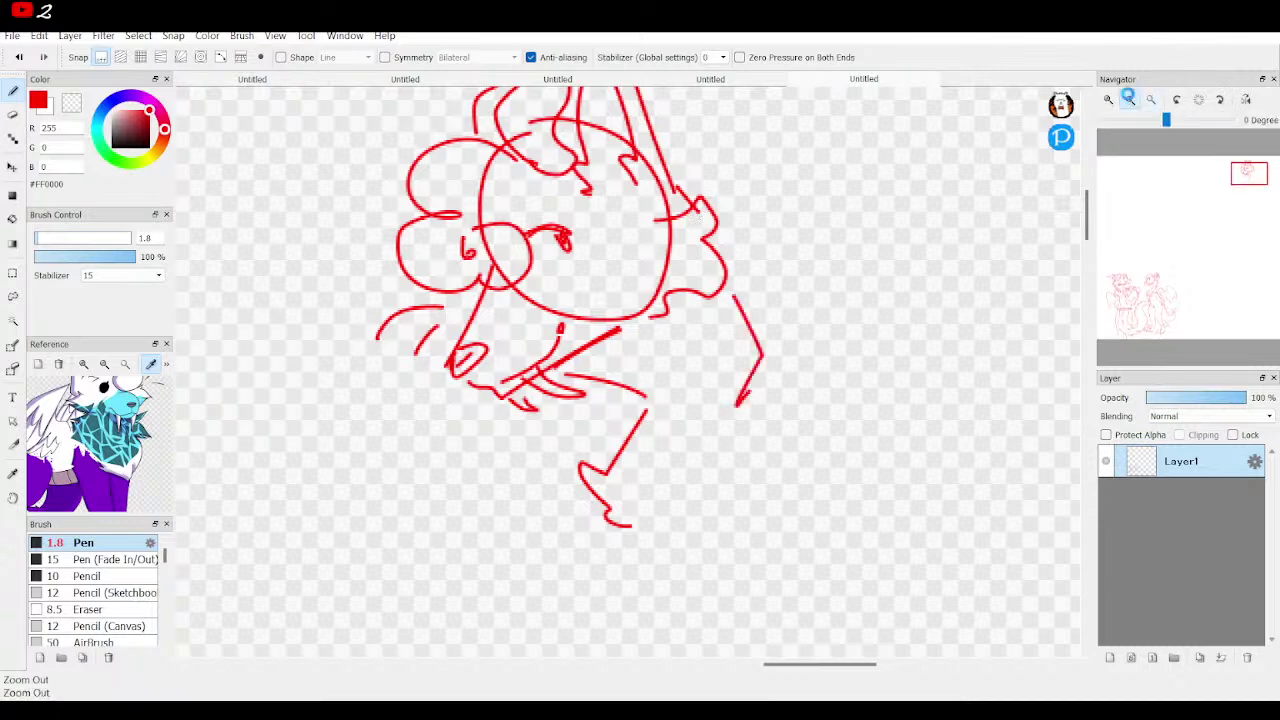
Draw the shoulder and two front legs stretched forward with rounded paws.
{"action": "left_click", "coordinate": [1129, 99]}
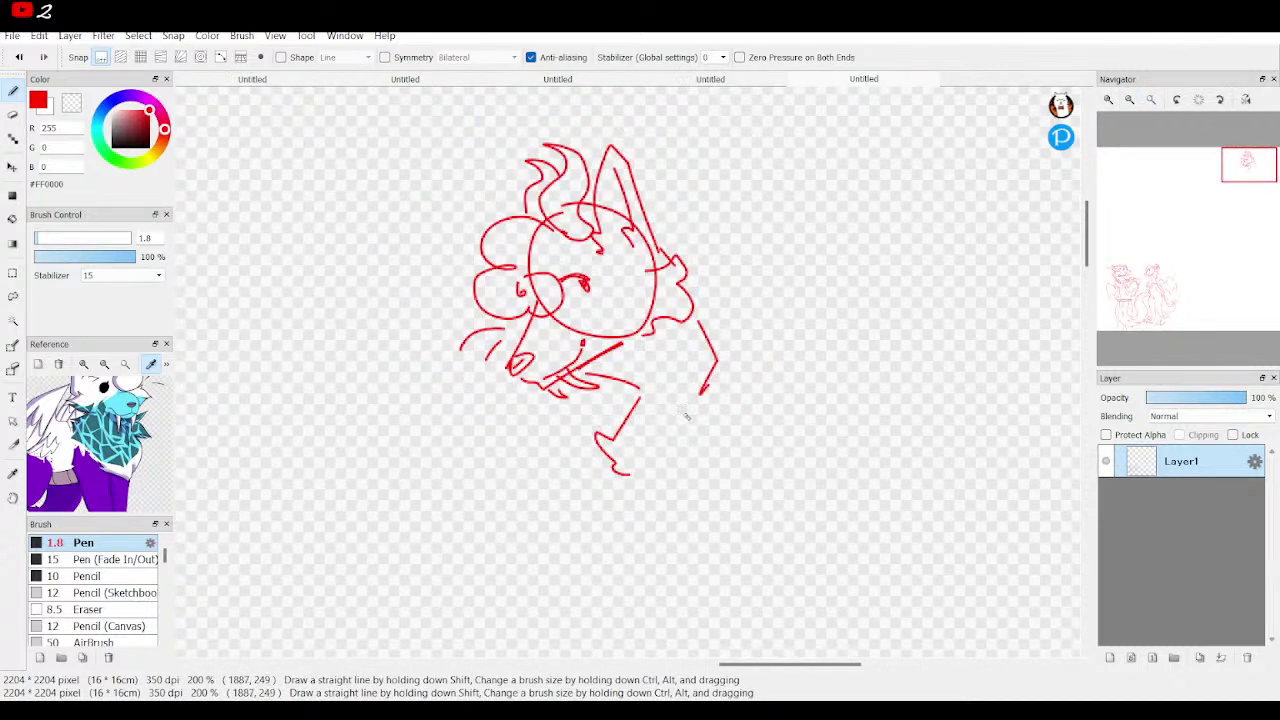
{"action": "left_click_drag", "start_coordinate": [695, 430], "coordinate": [629, 522]}
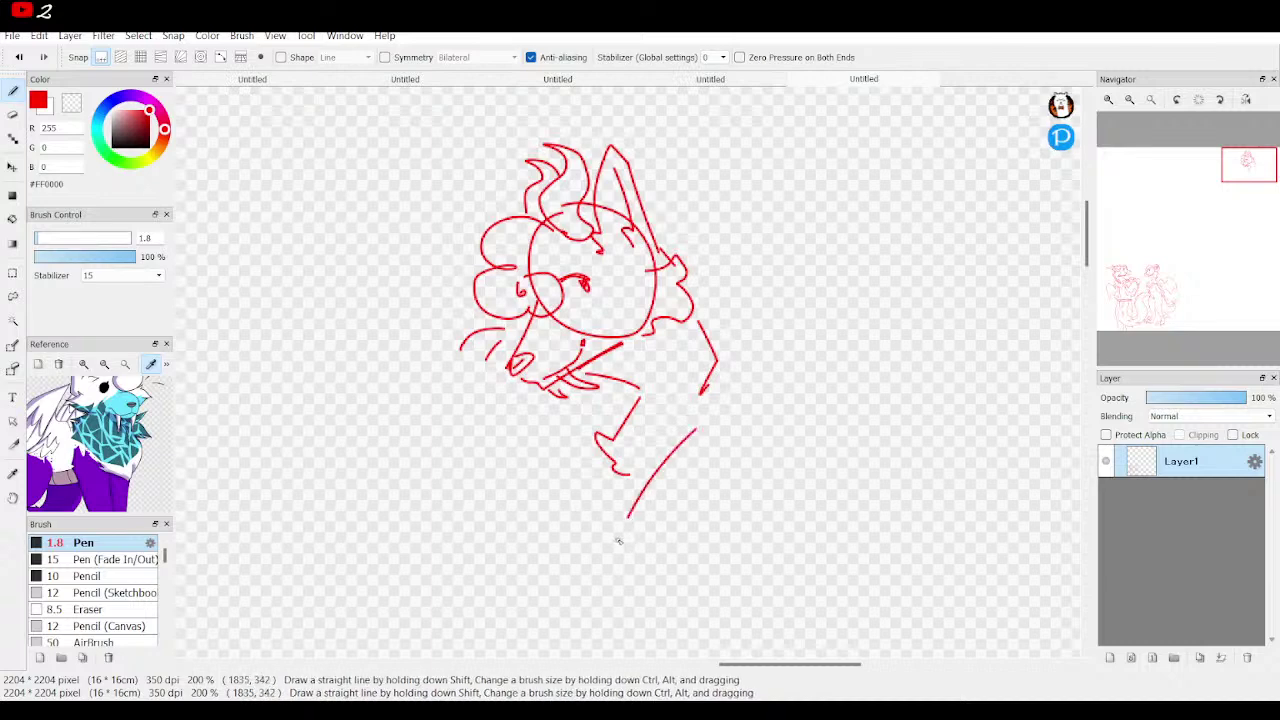
{"action": "mouse_move", "coordinate": [643, 526]}
{"action": "left_mouse_down"}
{"action": "mouse_move", "coordinate": [604, 521]}
{"action": "mouse_move", "coordinate": [563, 550]}
{"action": "mouse_move", "coordinate": [439, 563]}
{"action": "mouse_move", "coordinate": [433, 600]}
{"action": "mouse_move", "coordinate": [676, 577]}
{"action": "mouse_move", "coordinate": [708, 504]}
{"action": "mouse_move", "coordinate": [790, 435]}
{"action": "left_mouse_up"}
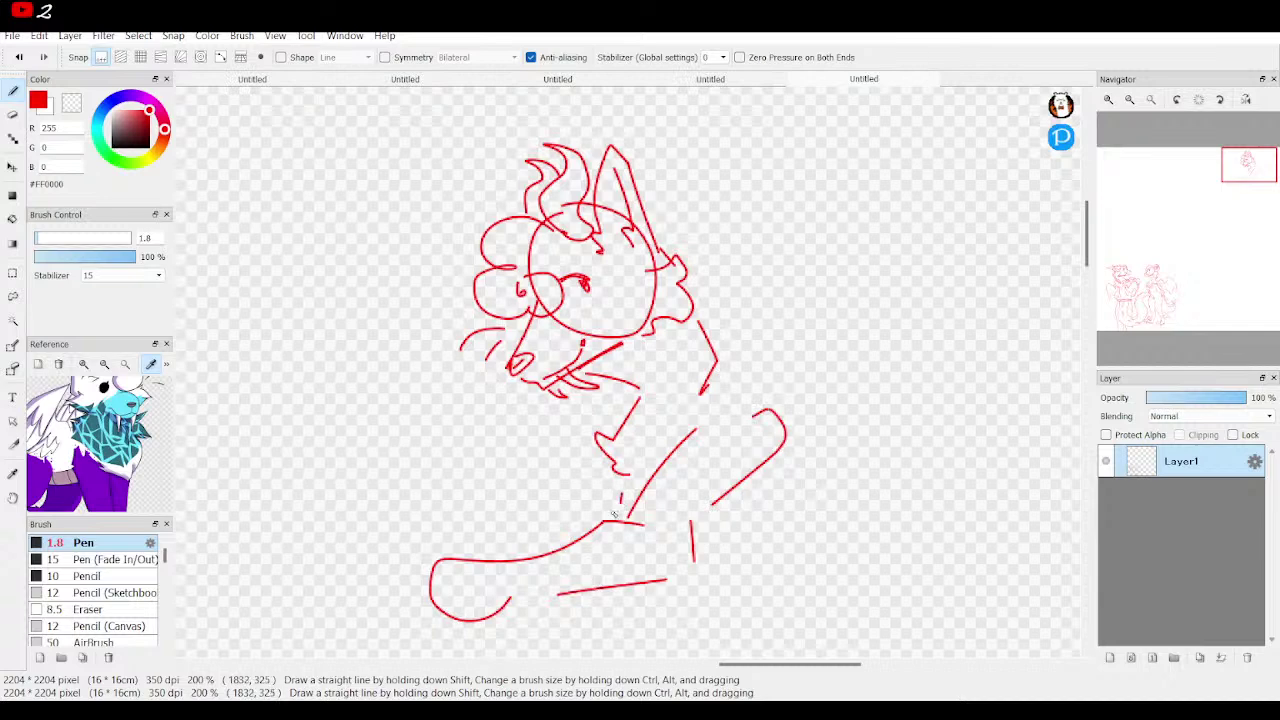
{"action": "mouse_move", "coordinate": [600, 508]}
{"action": "left_mouse_down"}
{"action": "mouse_move", "coordinate": [543, 496]}
{"action": "mouse_move", "coordinate": [488, 442]}
{"action": "mouse_move", "coordinate": [467, 450]}
{"action": "mouse_move", "coordinate": [474, 507]}
{"action": "mouse_move", "coordinate": [546, 529]}
{"action": "left_mouse_up"}
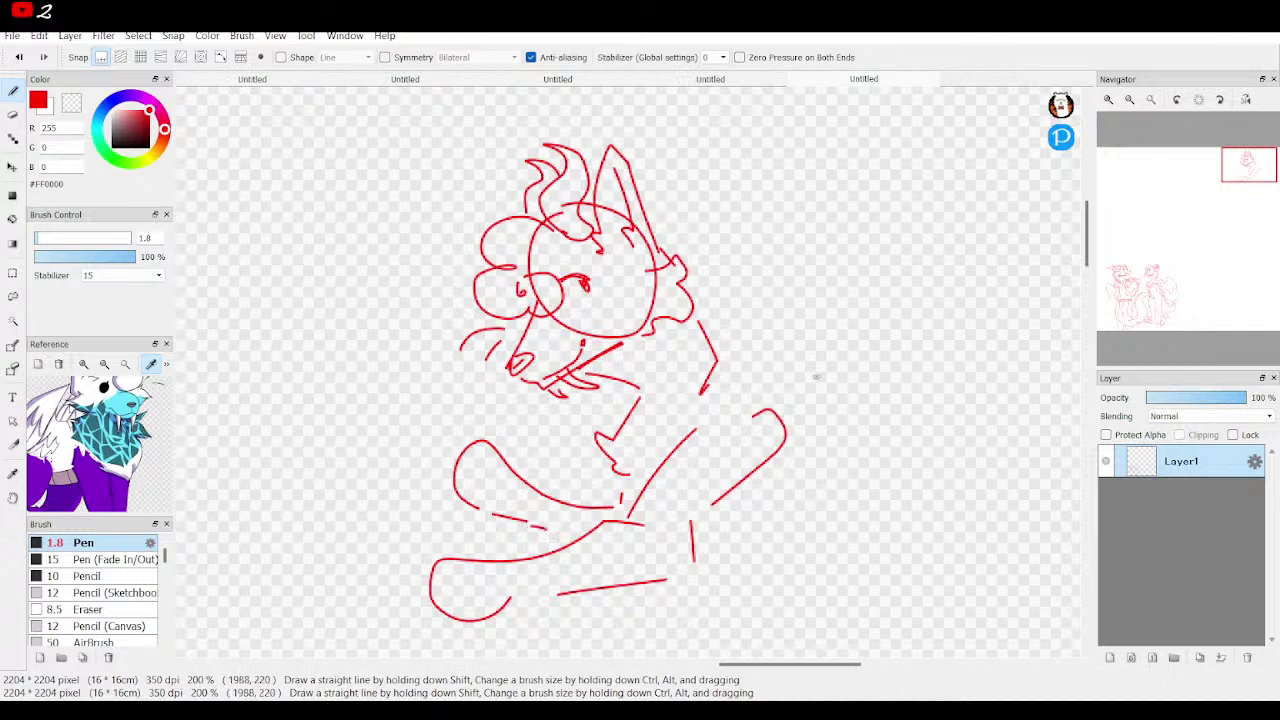
Draw a large curved wing rising from the back, with a narrow second wing edge beside it.
{"action": "mouse_move", "coordinate": [133, 426]}
{"action": "left_mouse_down"}
{"action": "mouse_move", "coordinate": [165, 390]}
{"action": "mouse_move", "coordinate": [152, 422]}
{"action": "left_mouse_up"}
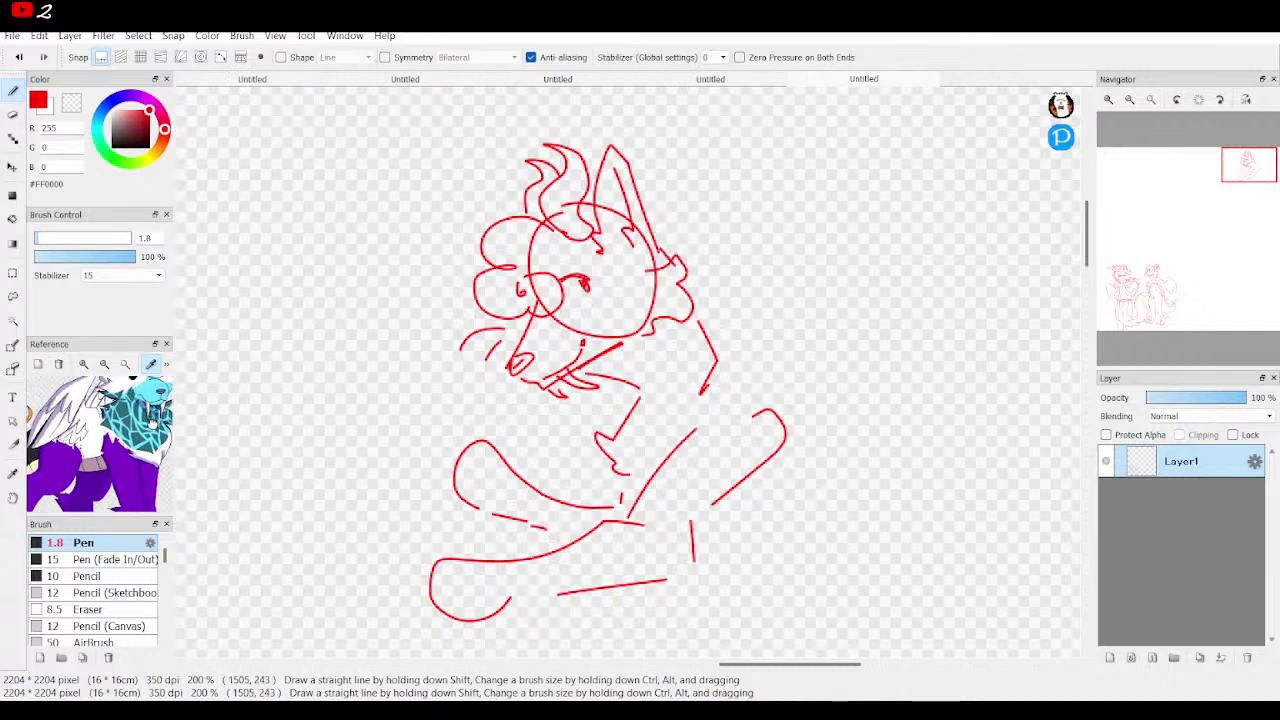
{"action": "left_click", "coordinate": [1251, 185]}
{"action": "left_click_drag", "start_coordinate": [1251, 185], "coordinate": [1256, 167]}
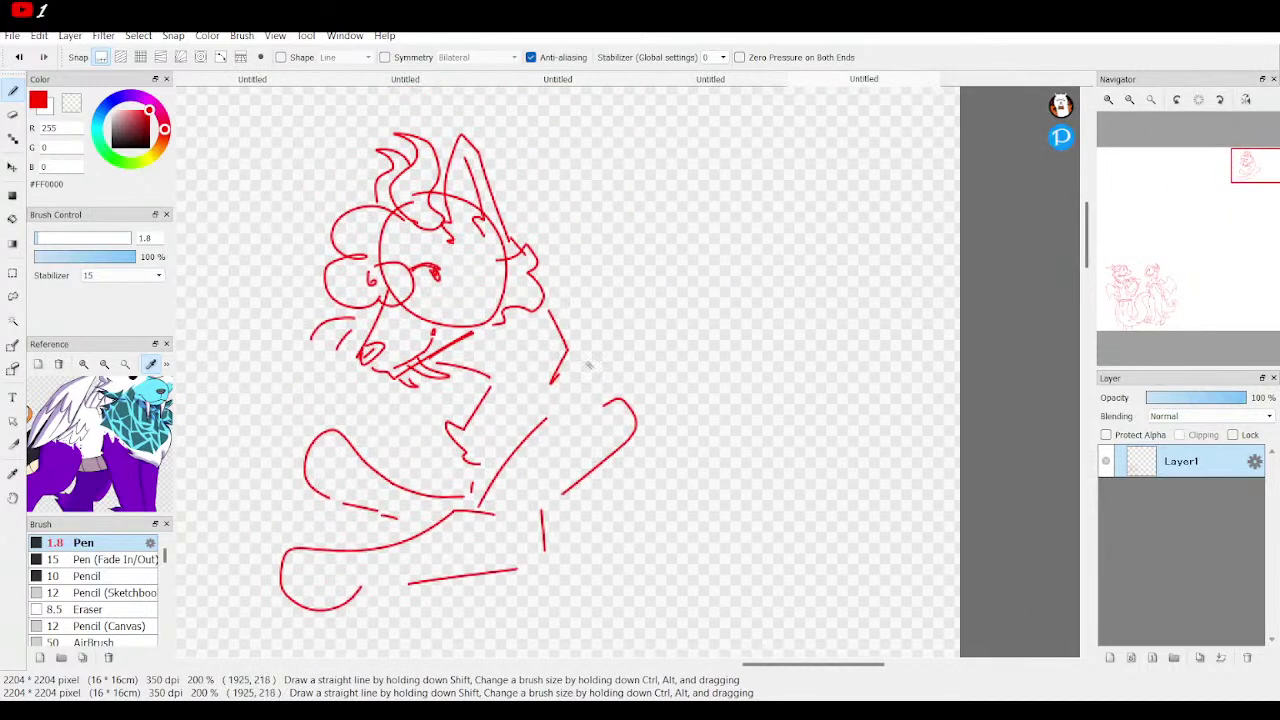
{"action": "left_click_drag", "start_coordinate": [575, 374], "coordinate": [602, 384]}
{"action": "mouse_move", "coordinate": [643, 366]}
{"action": "left_mouse_down"}
{"action": "mouse_move", "coordinate": [640, 264]}
{"action": "mouse_move", "coordinate": [601, 184]}
{"action": "mouse_move", "coordinate": [715, 100]}
{"action": "mouse_move", "coordinate": [823, 124]}
{"action": "mouse_move", "coordinate": [775, 156]}
{"action": "mouse_move", "coordinate": [828, 178]}
{"action": "mouse_move", "coordinate": [851, 309]}
{"action": "mouse_move", "coordinate": [762, 316]}
{"action": "mouse_move", "coordinate": [692, 376]}
{"action": "left_mouse_up"}
{"action": "mouse_move", "coordinate": [612, 354]}
{"action": "left_mouse_down"}
{"action": "mouse_move", "coordinate": [608, 312]}
{"action": "mouse_move", "coordinate": [564, 221]}
{"action": "left_mouse_up"}
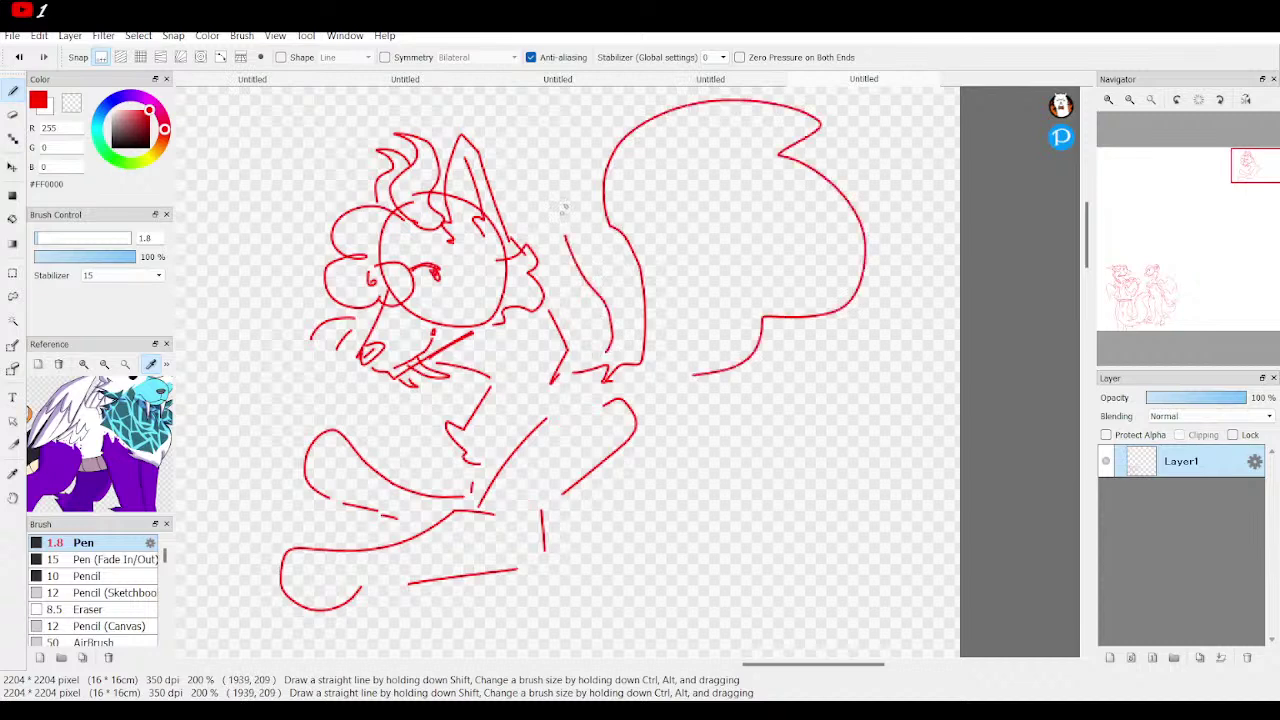
Draw the short belly line behind the front leg and add a curved line along the chest.
{"action": "left_click_drag", "start_coordinate": [1260, 167], "coordinate": [1263, 189]}
{"action": "mouse_move", "coordinate": [540, 319]}
{"action": "left_mouse_down"}
{"action": "mouse_move", "coordinate": [604, 348]}
{"action": "mouse_move", "coordinate": [530, 321]}
{"action": "left_mouse_up"}
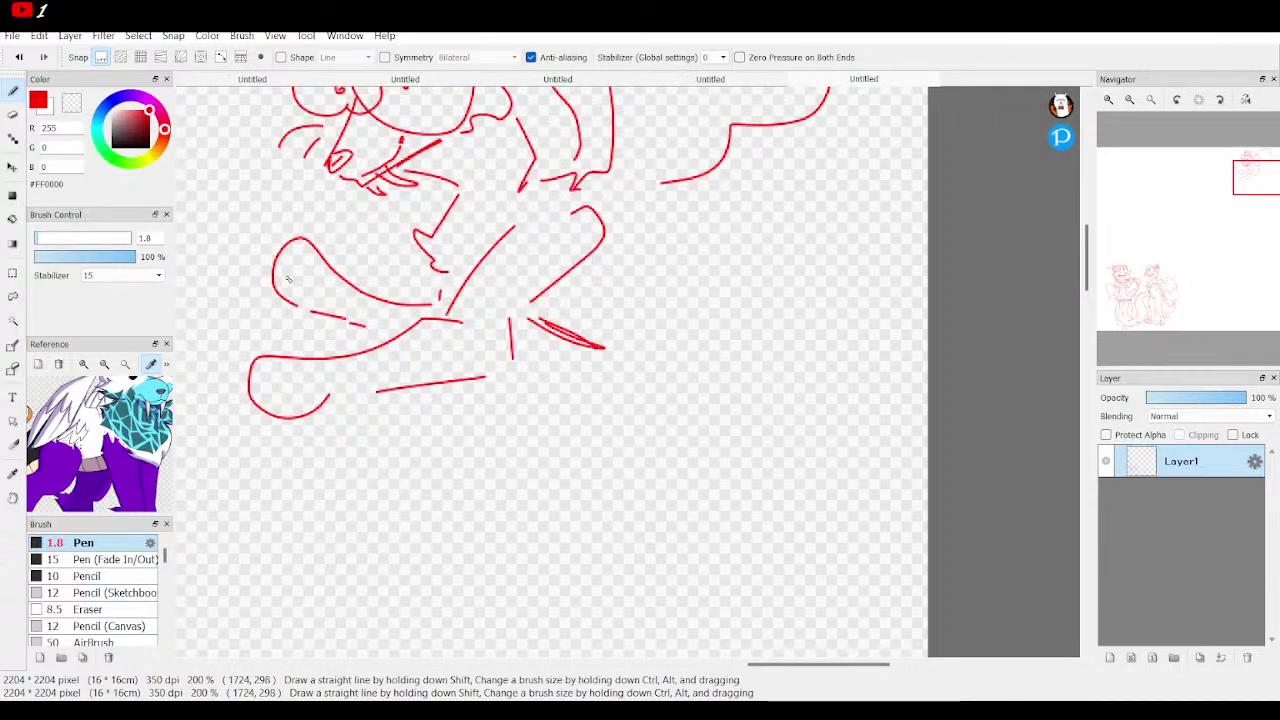
{"action": "mouse_move", "coordinate": [518, 208]}
{"action": "left_mouse_down"}
{"action": "mouse_move", "coordinate": [477, 271]}
{"action": "mouse_move", "coordinate": [446, 289]}
{"action": "mouse_move", "coordinate": [447, 271]}
{"action": "left_mouse_up"}
Draw the hindquarters and two hind legs reaching forward with rounded paws below the belly.
{"action": "left_click_drag", "start_coordinate": [100, 440], "coordinate": [157, 376]}
{"action": "mouse_move", "coordinate": [700, 322]}
{"action": "left_mouse_down"}
{"action": "mouse_move", "coordinate": [611, 327]}
{"action": "mouse_move", "coordinate": [615, 391]}
{"action": "mouse_move", "coordinate": [492, 483]}
{"action": "mouse_move", "coordinate": [444, 490]}
{"action": "mouse_move", "coordinate": [447, 533]}
{"action": "mouse_move", "coordinate": [513, 515]}
{"action": "left_mouse_up"}
{"action": "mouse_move", "coordinate": [535, 502]}
{"action": "left_mouse_down"}
{"action": "mouse_move", "coordinate": [667, 451]}
{"action": "mouse_move", "coordinate": [692, 398]}
{"action": "mouse_move", "coordinate": [790, 335]}
{"action": "left_mouse_up"}
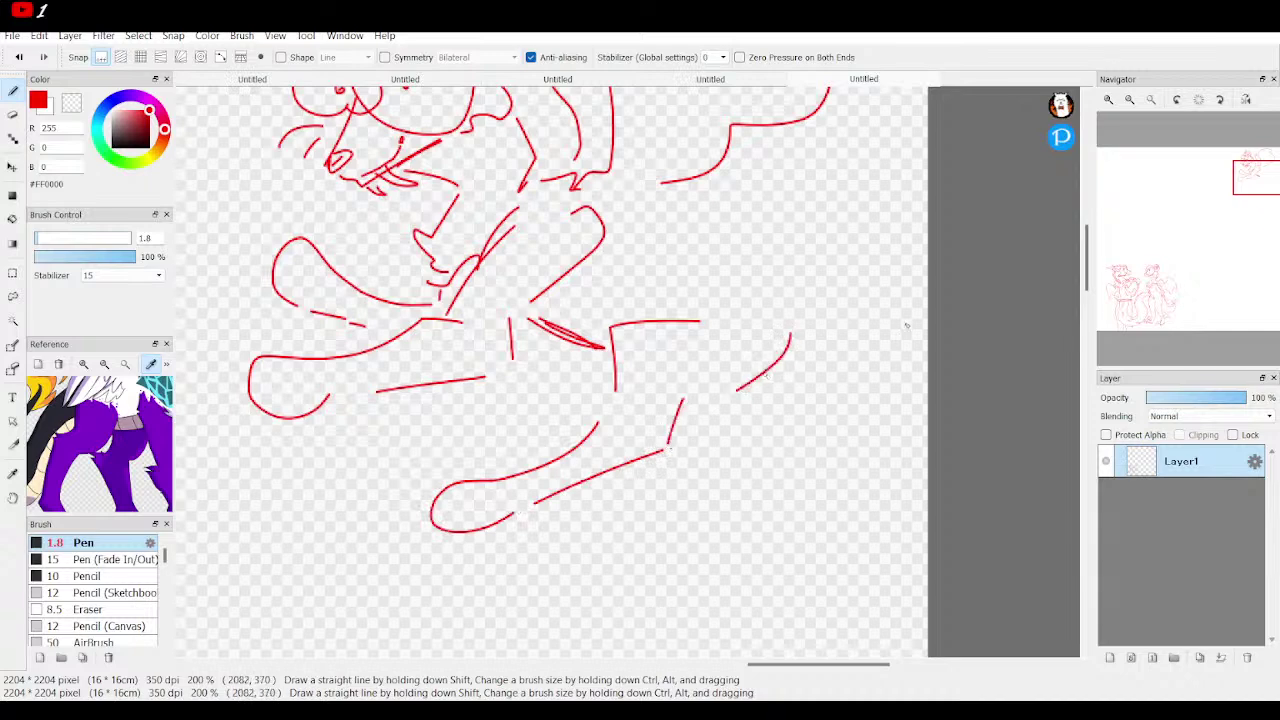
{"action": "left_click", "coordinate": [1129, 99]}
{"action": "mouse_move", "coordinate": [593, 360]}
{"action": "left_mouse_down"}
{"action": "mouse_move", "coordinate": [582, 398]}
{"action": "mouse_move", "coordinate": [549, 421]}
{"action": "mouse_move", "coordinate": [444, 444]}
{"action": "mouse_move", "coordinate": [475, 459]}
{"action": "mouse_move", "coordinate": [520, 441]}
{"action": "left_mouse_up"}
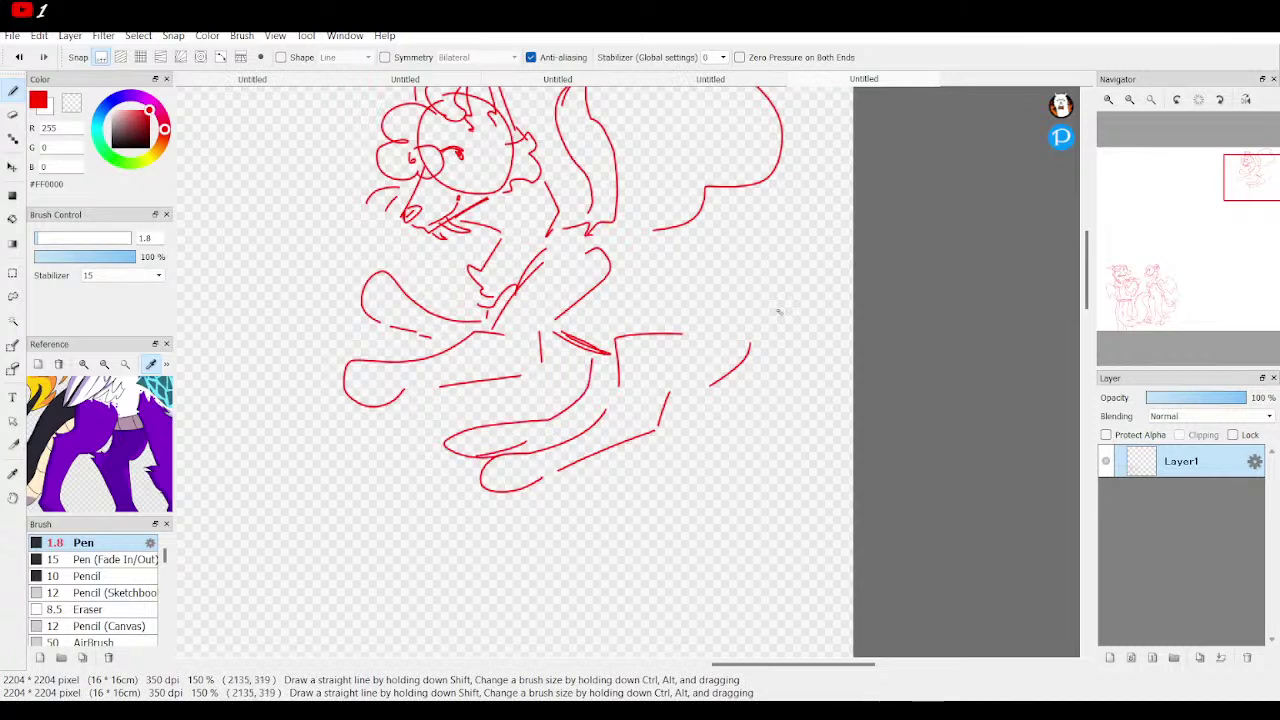
Draw the creature's long tail curving down from the rump and under the hind legs, and add the near thigh's back edge.
{"action": "mouse_move", "coordinate": [766, 331]}
{"action": "left_mouse_down"}
{"action": "mouse_move", "coordinate": [775, 482]}
{"action": "mouse_move", "coordinate": [650, 581]}
{"action": "mouse_move", "coordinate": [592, 578]}
{"action": "left_mouse_up"}
{"action": "key", "text": "x"}
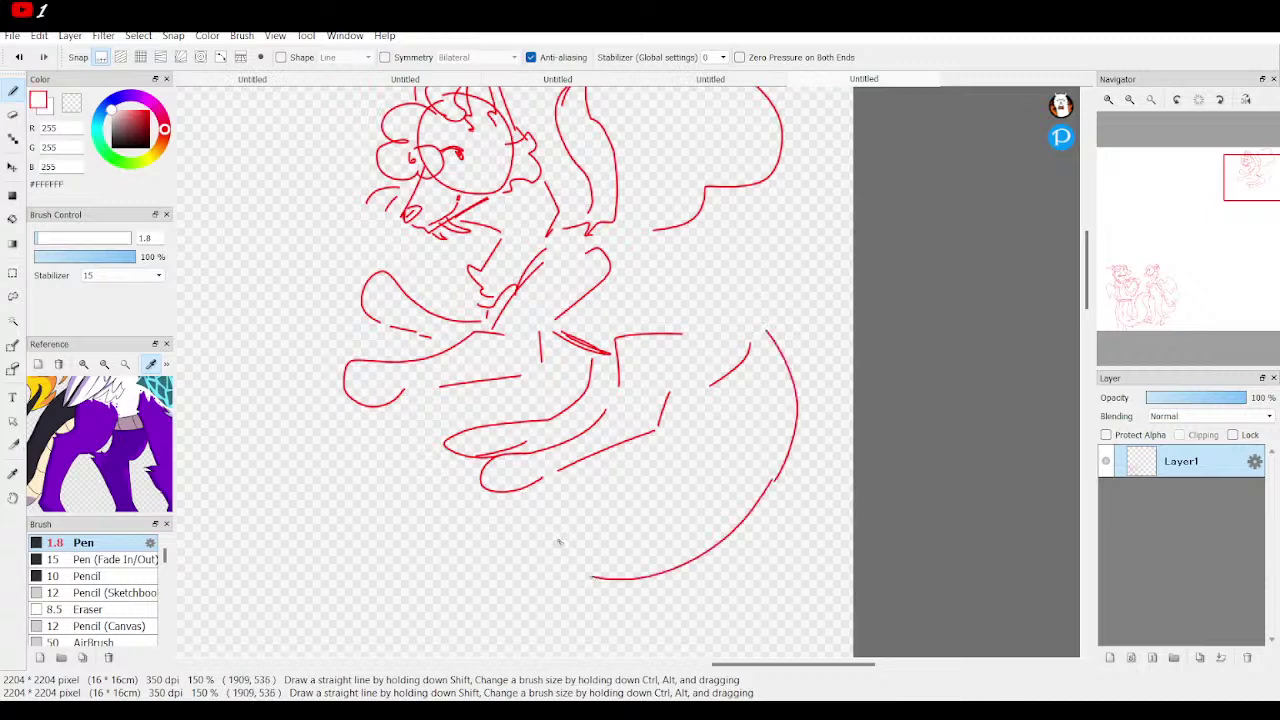
{"action": "key", "text": "x"}
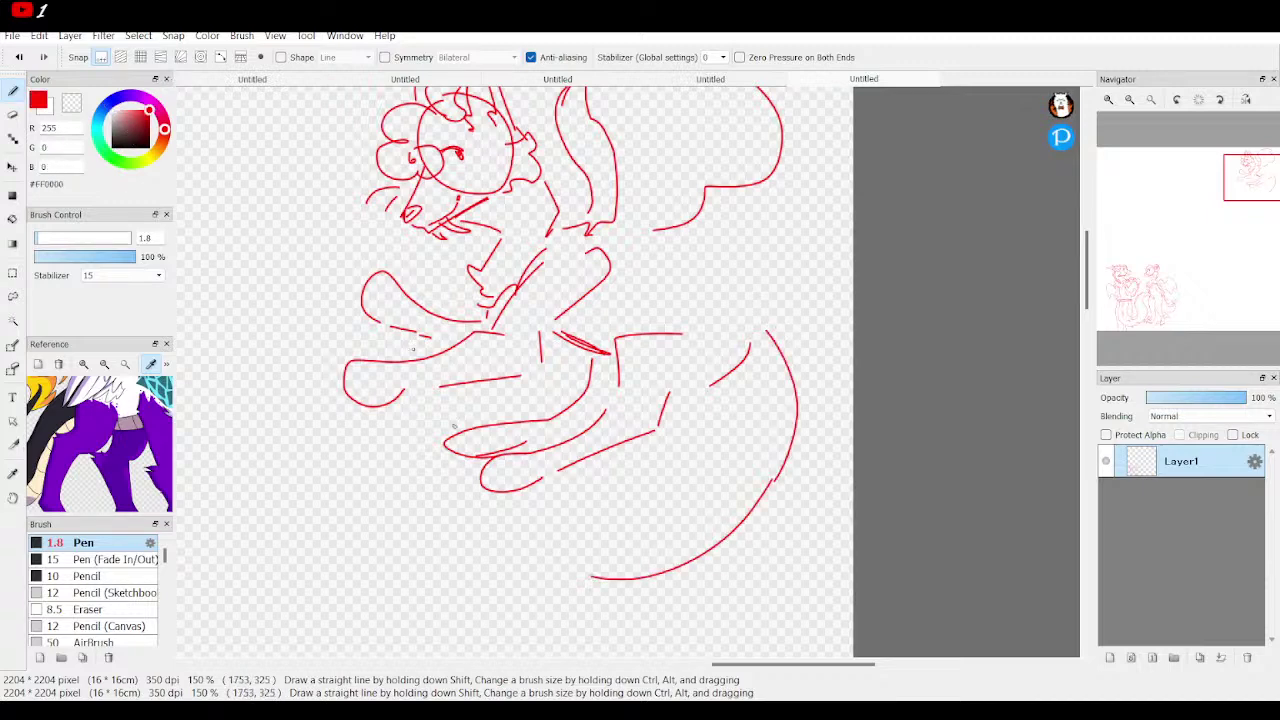
{"action": "left_click_drag", "start_coordinate": [592, 577], "coordinate": [420, 550]}
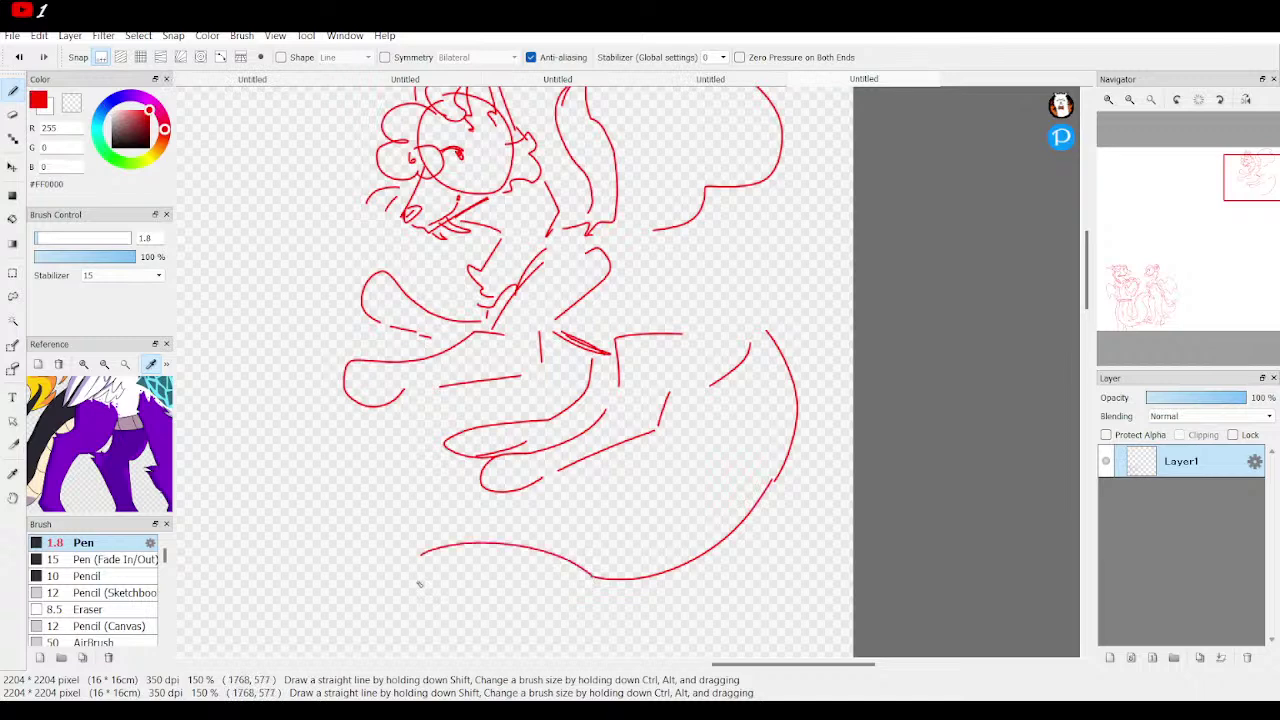
{"action": "left_click_drag", "start_coordinate": [388, 594], "coordinate": [387, 602]}
{"action": "mouse_move", "coordinate": [686, 412]}
{"action": "left_mouse_down"}
{"action": "mouse_move", "coordinate": [646, 464]}
{"action": "mouse_move", "coordinate": [603, 474]}
{"action": "left_mouse_up"}
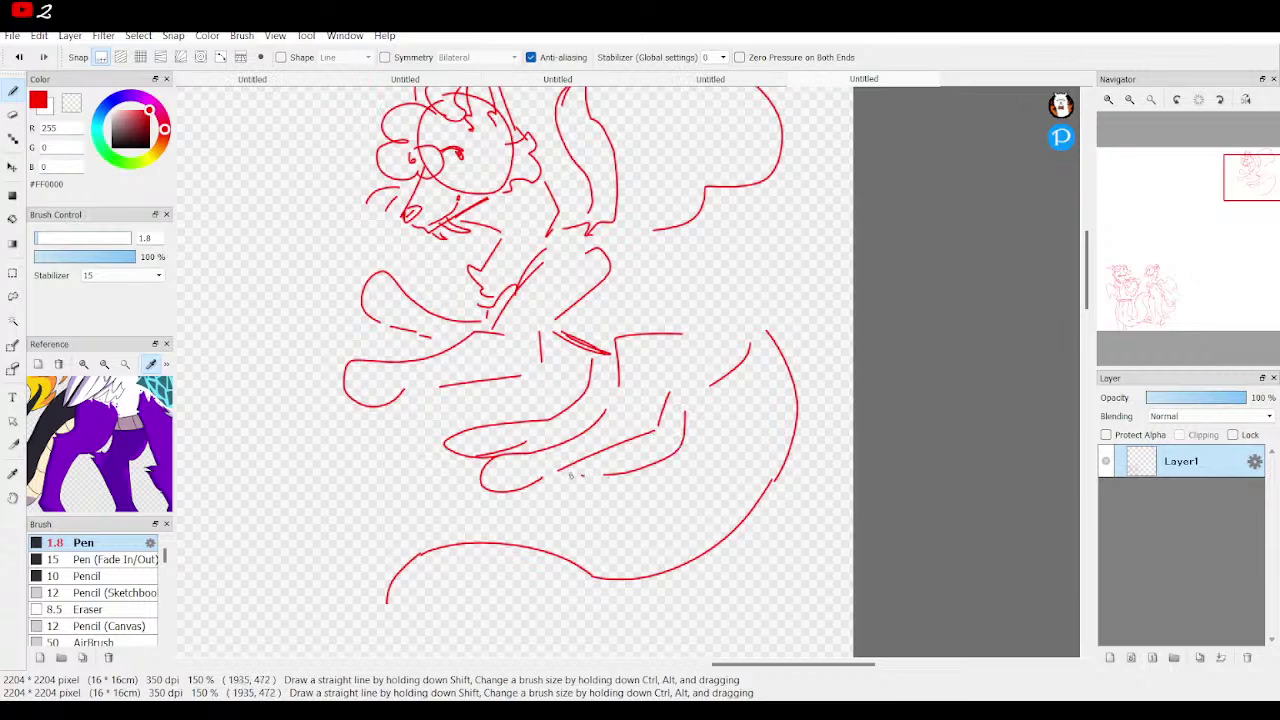
{"action": "mouse_move", "coordinate": [478, 469]}
{"action": "left_mouse_down"}
{"action": "mouse_move", "coordinate": [412, 479]}
{"action": "mouse_move", "coordinate": [356, 568]}
{"action": "mouse_move", "coordinate": [354, 608]}
{"action": "mouse_move", "coordinate": [383, 650]}
{"action": "mouse_move", "coordinate": [388, 592]}
{"action": "left_mouse_up"}
Draw a flame-shaped tip with loose wisps around the tail's end, and add a line along the creature's back and rump.
{"action": "left_click_drag", "start_coordinate": [1261, 222], "coordinate": [1253, 243]}
{"action": "scroll", "coordinate": [150, 430], "scroll_direction": "up", "scroll_amount": 2}
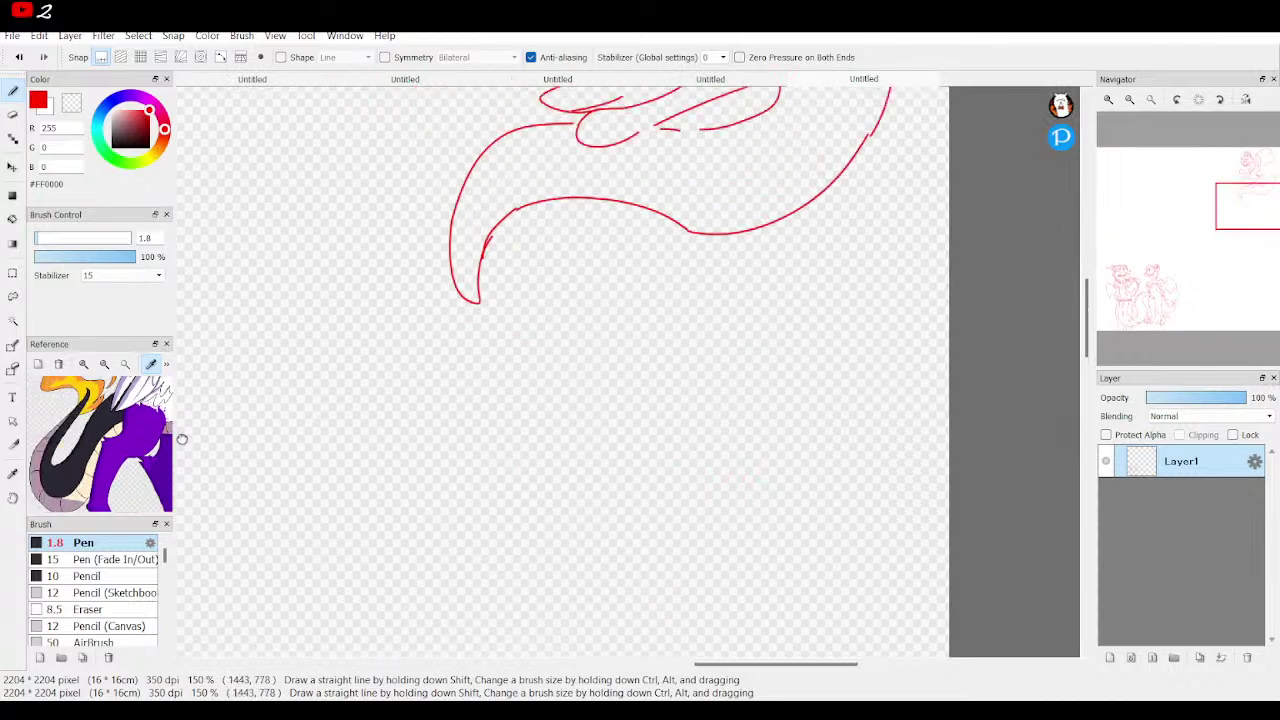
{"action": "scroll", "coordinate": [165, 440], "scroll_direction": "down", "scroll_amount": 2}
{"action": "mouse_move", "coordinate": [463, 332]}
{"action": "left_mouse_down"}
{"action": "mouse_move", "coordinate": [508, 375]}
{"action": "mouse_move", "coordinate": [500, 427]}
{"action": "mouse_move", "coordinate": [602, 439]}
{"action": "mouse_move", "coordinate": [561, 412]}
{"action": "mouse_move", "coordinate": [613, 403]}
{"action": "mouse_move", "coordinate": [529, 362]}
{"action": "mouse_move", "coordinate": [550, 316]}
{"action": "mouse_move", "coordinate": [500, 304]}
{"action": "mouse_move", "coordinate": [495, 259]}
{"action": "left_mouse_up"}
{"action": "mouse_move", "coordinate": [462, 303]}
{"action": "left_mouse_down"}
{"action": "mouse_move", "coordinate": [443, 242]}
{"action": "mouse_move", "coordinate": [397, 195]}
{"action": "mouse_move", "coordinate": [365, 125]}
{"action": "left_mouse_up"}
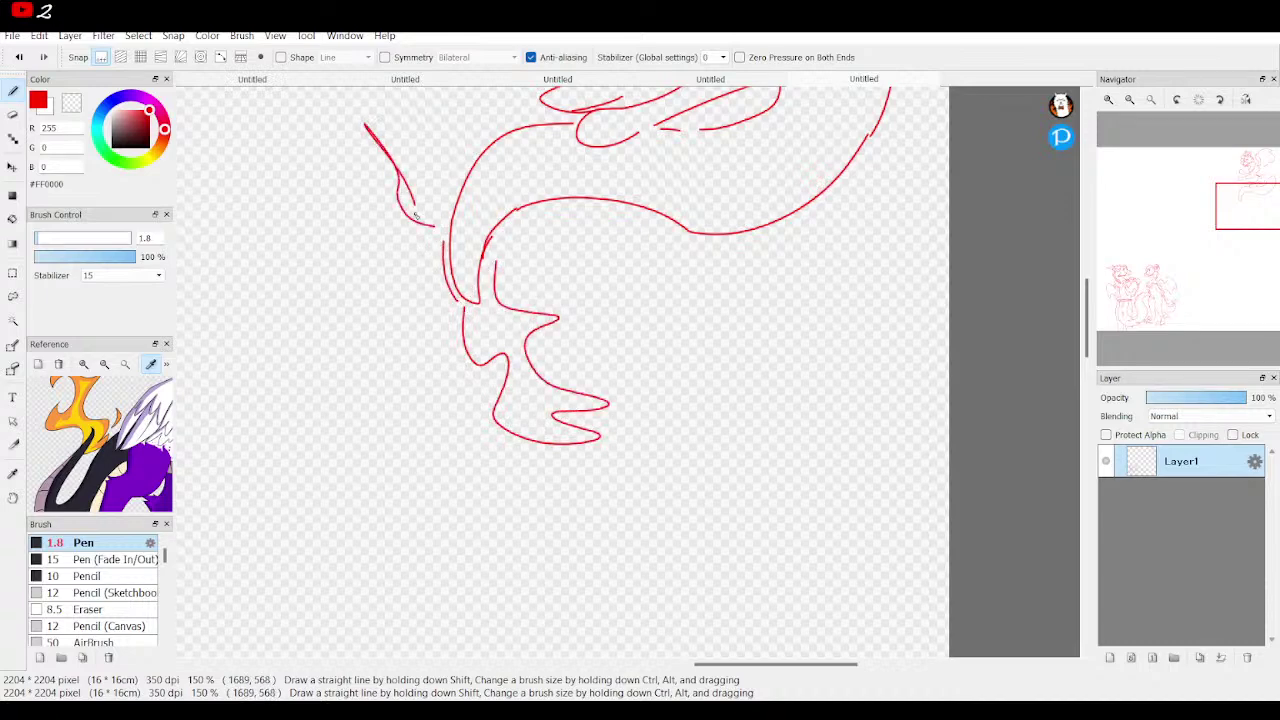
{"action": "mouse_move", "coordinate": [434, 322]}
{"action": "left_mouse_down"}
{"action": "mouse_move", "coordinate": [385, 246]}
{"action": "mouse_move", "coordinate": [410, 268]}
{"action": "mouse_move", "coordinate": [401, 280]}
{"action": "mouse_move", "coordinate": [436, 322]}
{"action": "left_mouse_up"}
{"action": "mouse_move", "coordinate": [566, 284]}
{"action": "left_mouse_down"}
{"action": "mouse_move", "coordinate": [557, 249]}
{"action": "mouse_move", "coordinate": [577, 249]}
{"action": "mouse_move", "coordinate": [561, 261]}
{"action": "mouse_move", "coordinate": [570, 300]}
{"action": "left_mouse_up"}
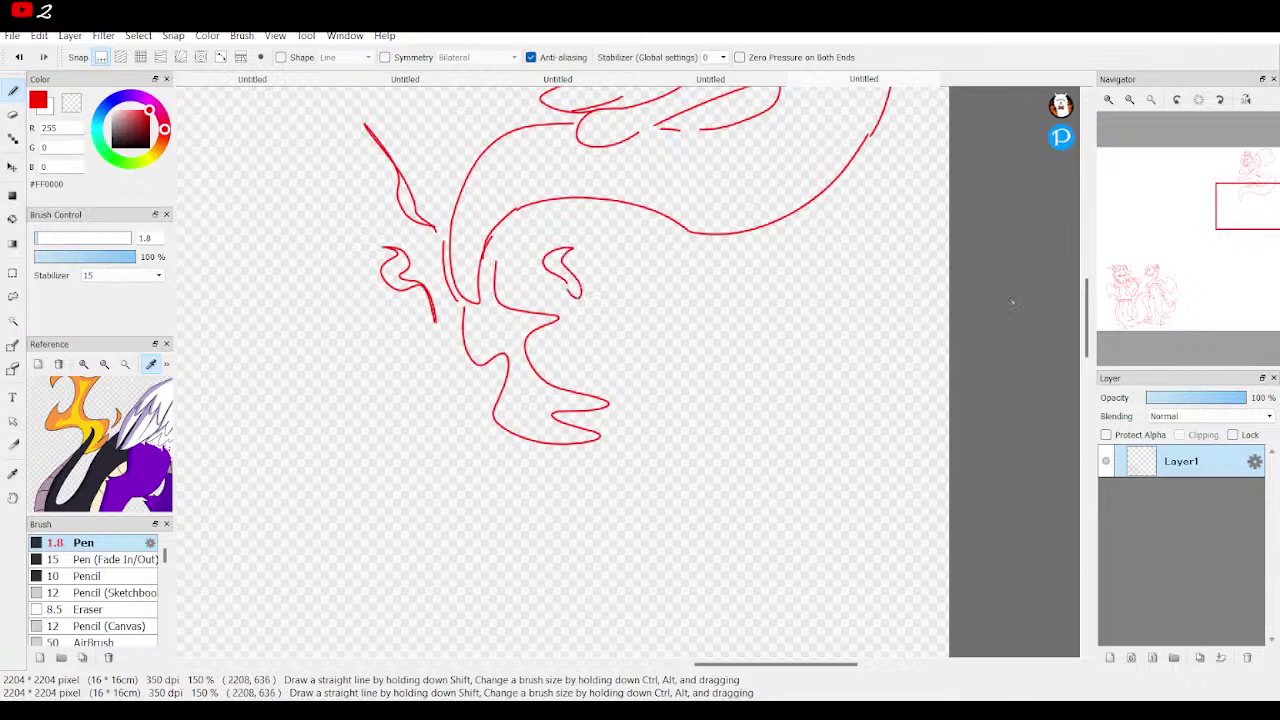
{"action": "left_click_drag", "start_coordinate": [1249, 200], "coordinate": [1254, 177]}
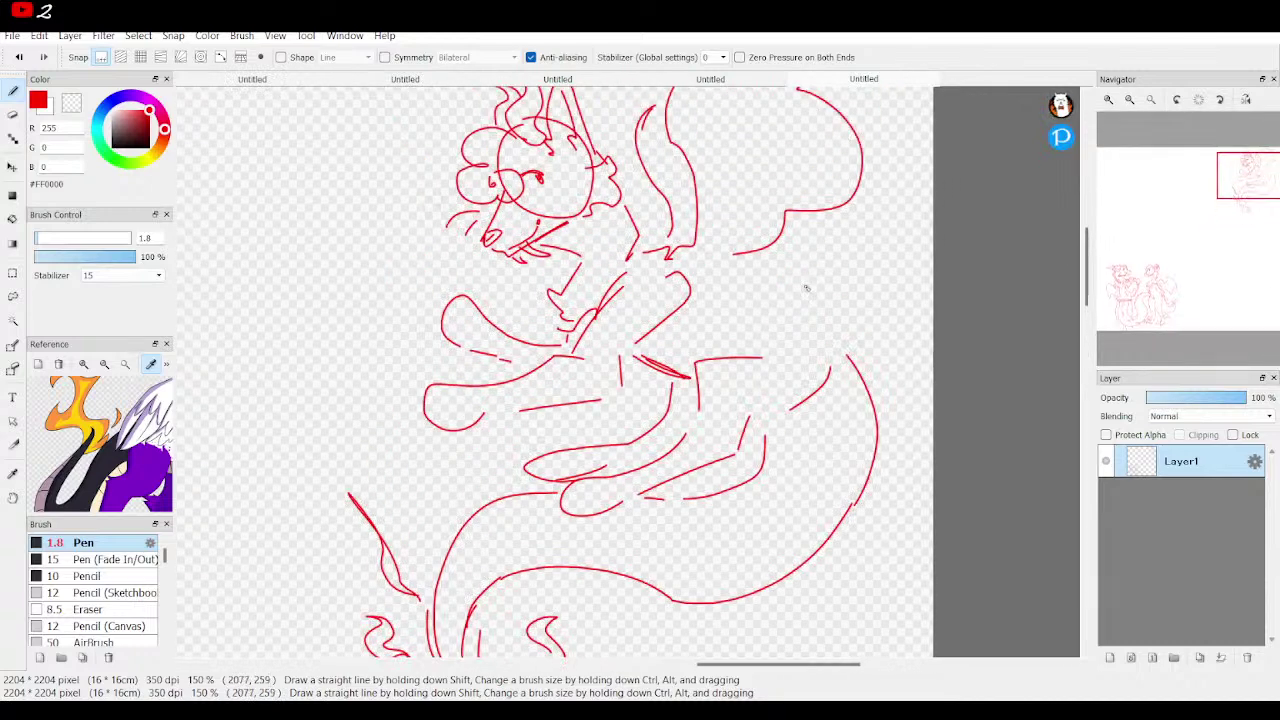
{"action": "mouse_move", "coordinate": [766, 274]}
{"action": "left_mouse_down"}
{"action": "mouse_move", "coordinate": [836, 320]}
{"action": "mouse_move", "coordinate": [852, 375]}
{"action": "mouse_move", "coordinate": [842, 378]}
{"action": "left_mouse_up"}
Lasso the dragon-like pair, move it into the canvas's lower-left corner with Transform, apply it and clear the selection.
{"action": "left_click", "coordinate": [1151, 100]}
{"action": "left_click", "coordinate": [1151, 100]}
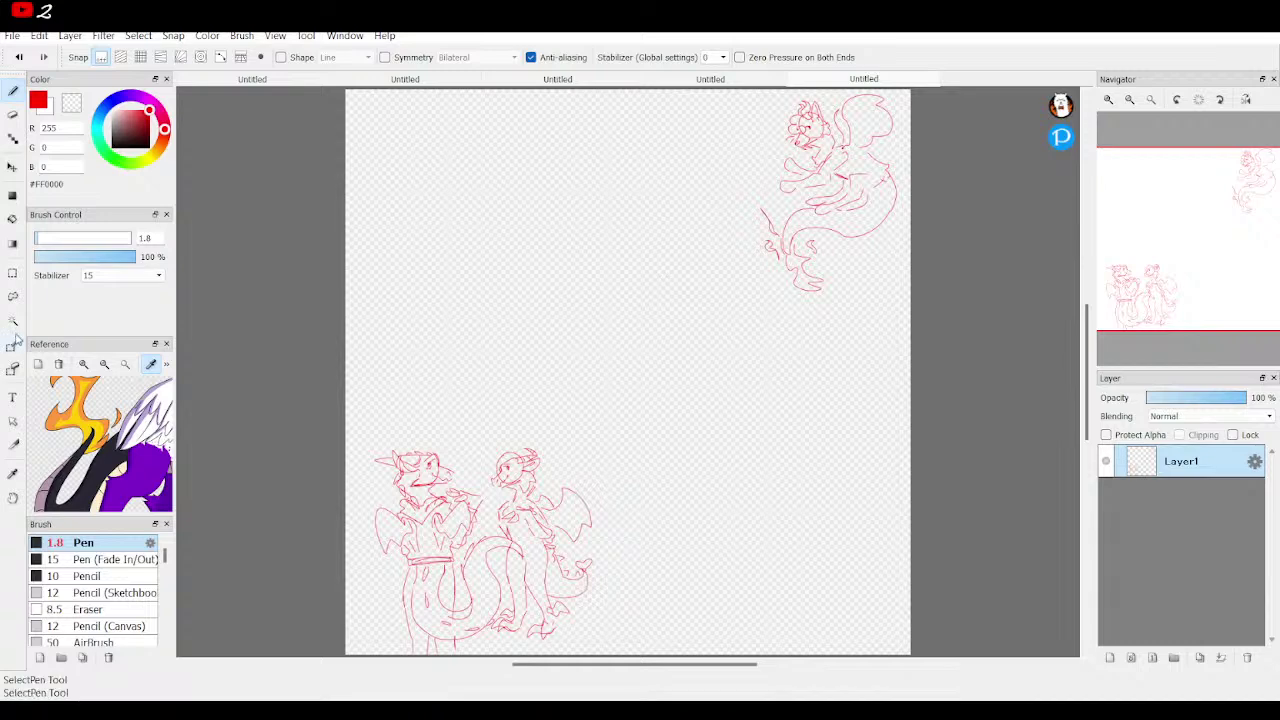
{"action": "left_click", "coordinate": [13, 296]}
{"action": "mouse_move", "coordinate": [629, 476]}
{"action": "left_mouse_down"}
{"action": "mouse_move", "coordinate": [606, 444]}
{"action": "mouse_move", "coordinate": [387, 400]}
{"action": "mouse_move", "coordinate": [303, 513]}
{"action": "mouse_move", "coordinate": [306, 591]}
{"action": "mouse_move", "coordinate": [357, 650]}
{"action": "mouse_move", "coordinate": [679, 675]}
{"action": "mouse_move", "coordinate": [696, 576]}
{"action": "mouse_move", "coordinate": [614, 443]}
{"action": "left_mouse_up"}
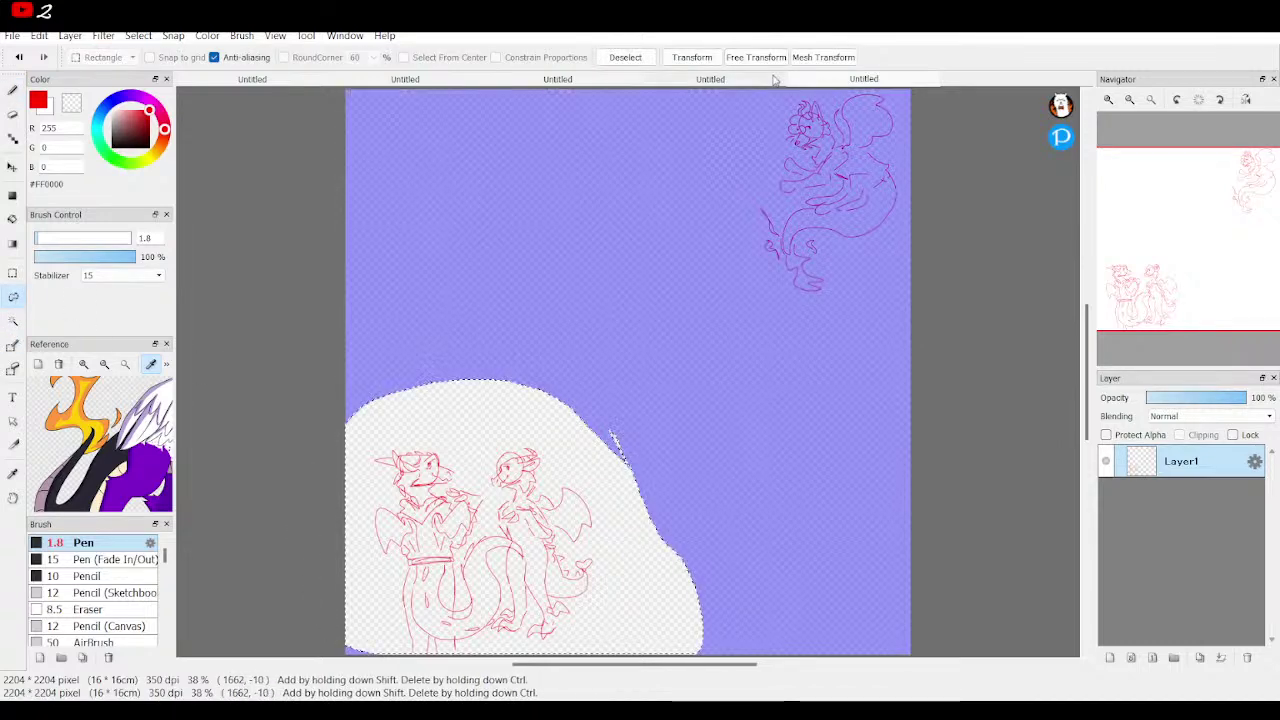
{"action": "left_click", "coordinate": [694, 59]}
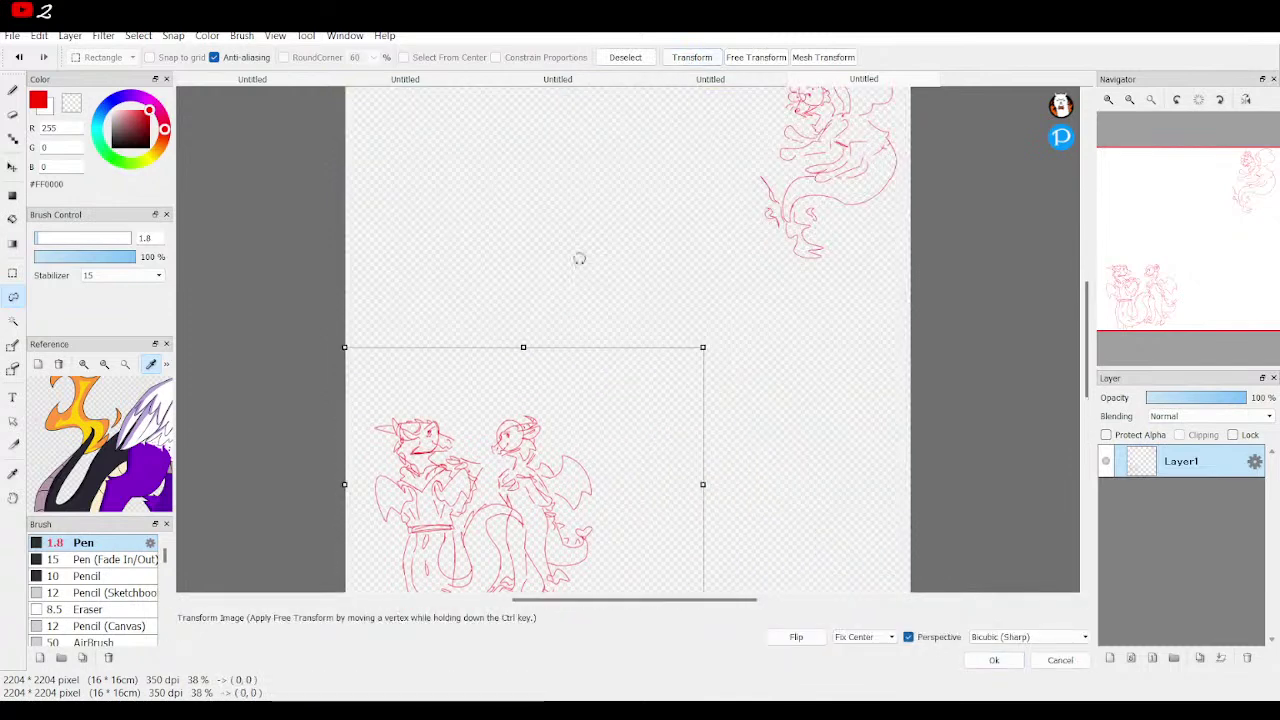
{"action": "left_click_drag", "start_coordinate": [606, 446], "coordinate": [579, 451]}
{"action": "left_click", "coordinate": [1167, 272]}
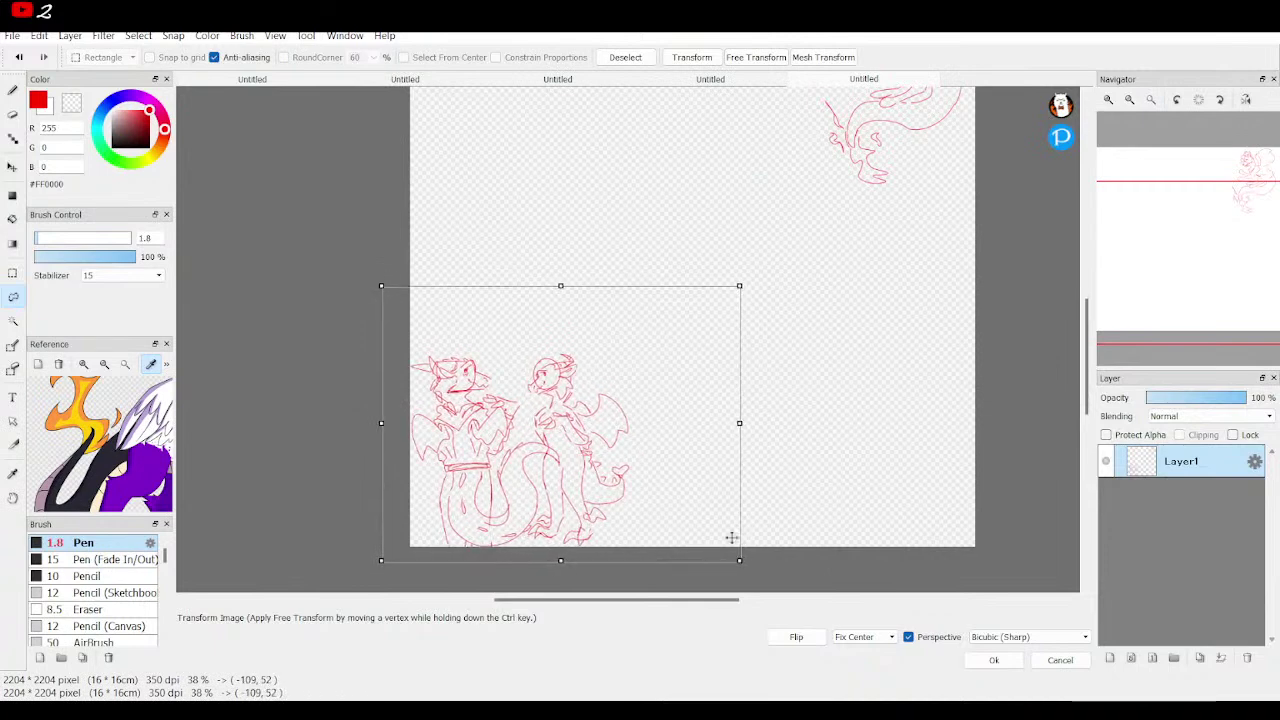
{"action": "left_click", "coordinate": [993, 660]}
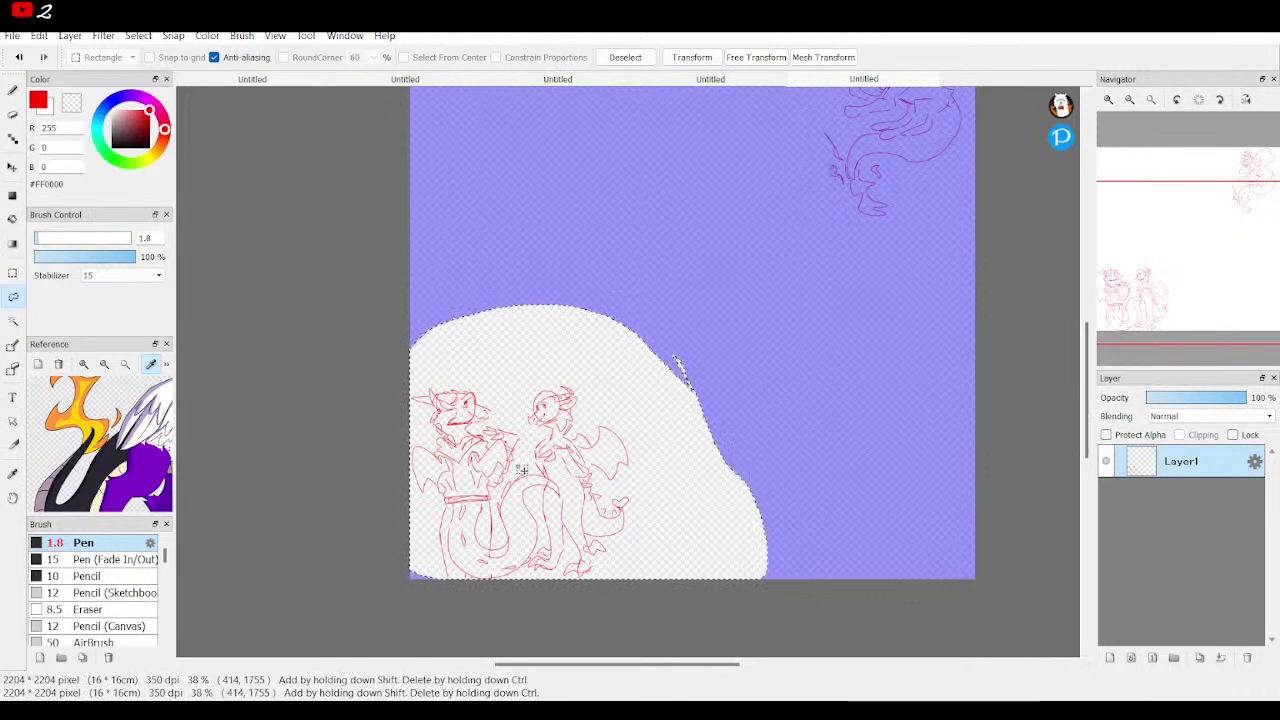
{"action": "left_click", "coordinate": [12, 276]}
{"action": "left_click_drag", "start_coordinate": [1210, 236], "coordinate": [1176, 148]}
{"action": "left_click", "coordinate": [1152, 101]}
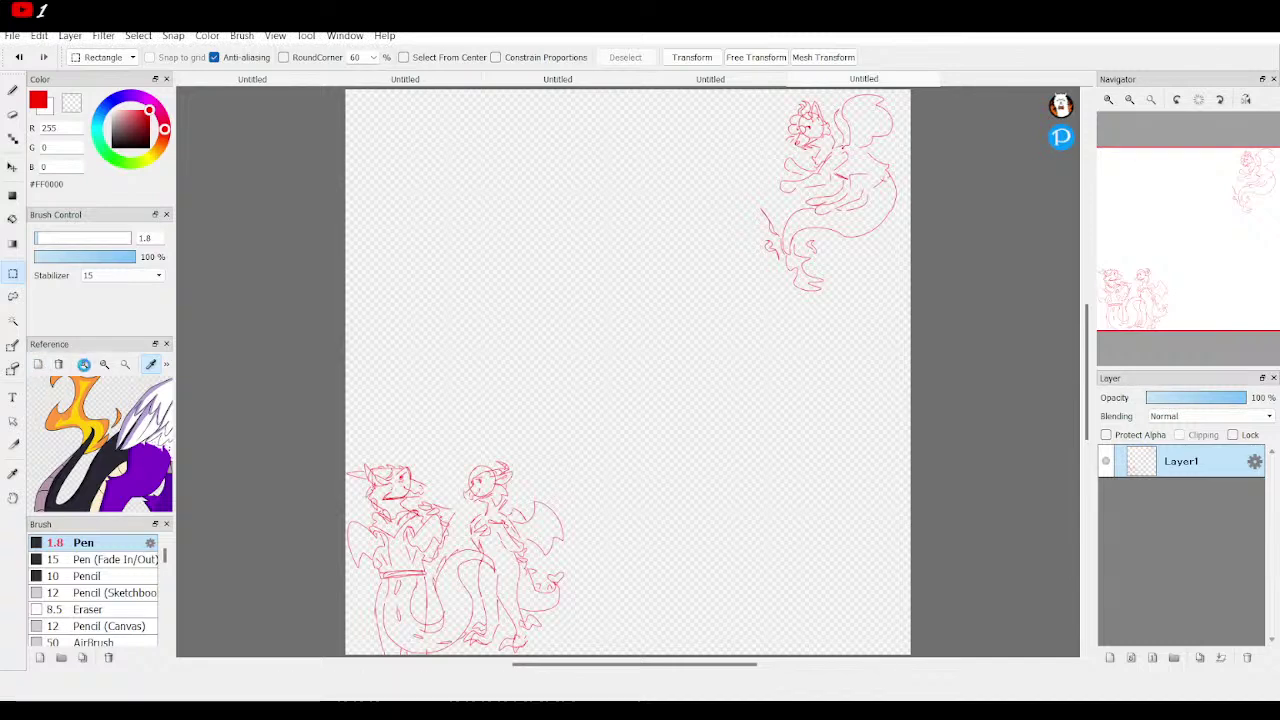
Examine the blue and purple winged dragon's head and chest up close in the reference image.
{"action": "left_click", "coordinate": [84, 366]}
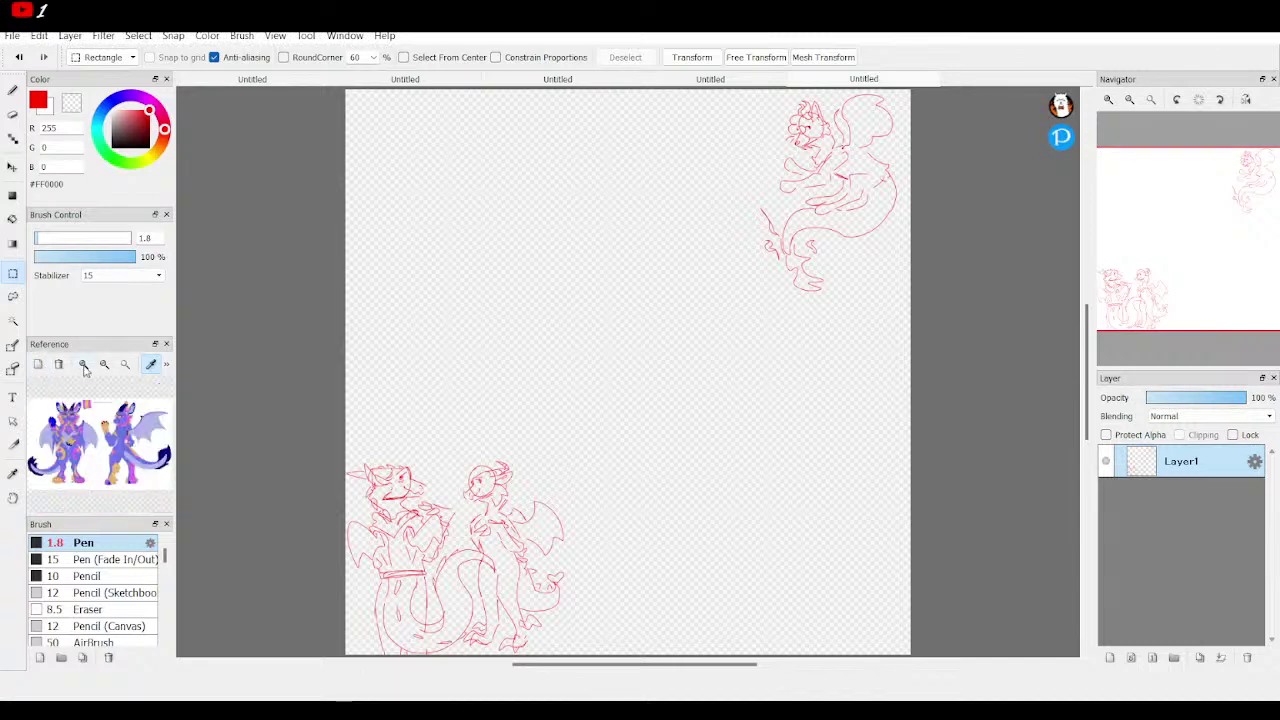
{"action": "left_click", "coordinate": [85, 367]}
{"action": "left_click", "coordinate": [85, 367]}
{"action": "left_click", "coordinate": [85, 367]}
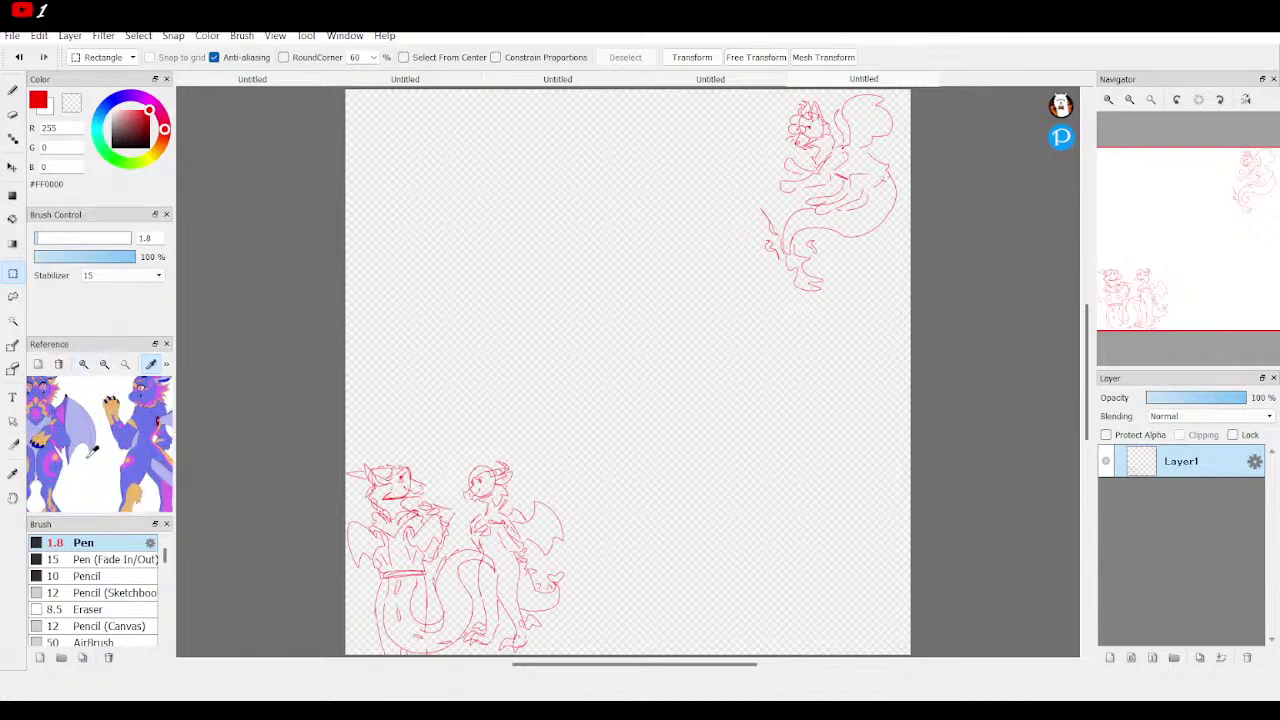
{"action": "left_click_drag", "start_coordinate": [92, 451], "coordinate": [185, 495]}
{"action": "scroll", "coordinate": [92, 438], "scroll_direction": "up", "scroll_amount": 4}
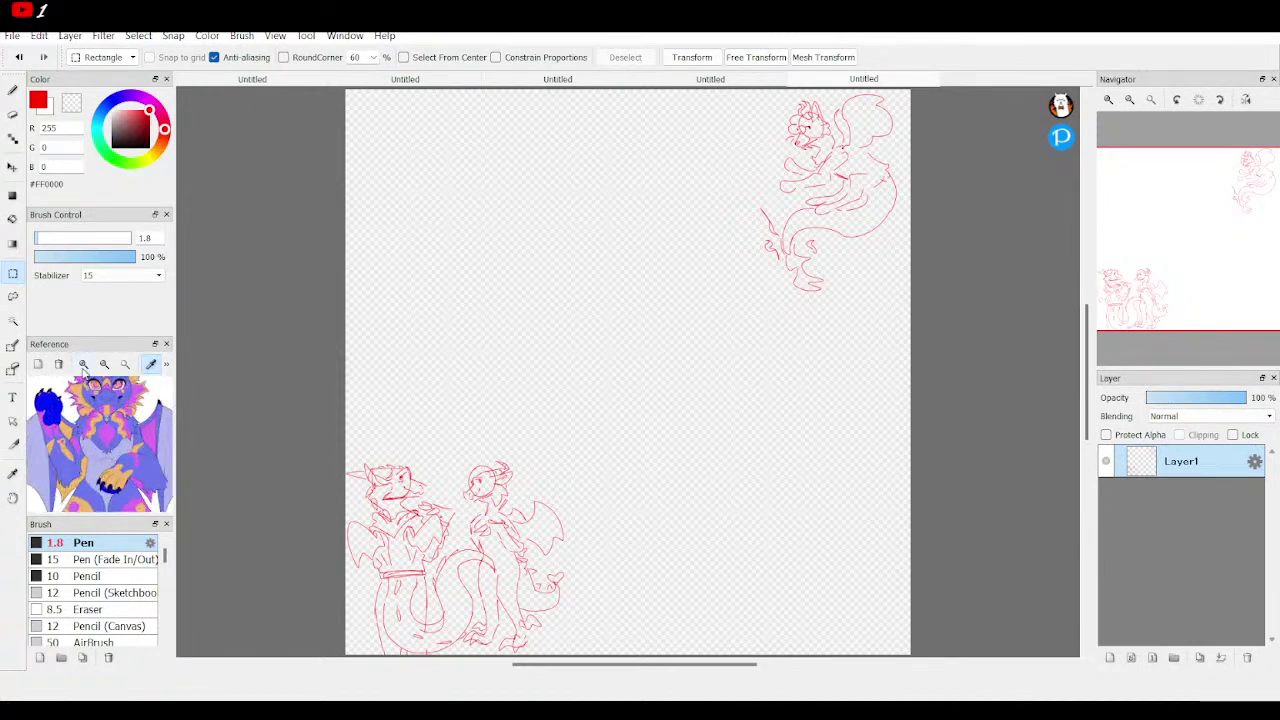
{"action": "scroll", "coordinate": [92, 437], "scroll_direction": "down", "scroll_amount": 3}
{"action": "scroll", "coordinate": [95, 425], "scroll_direction": "up", "scroll_amount": 3}
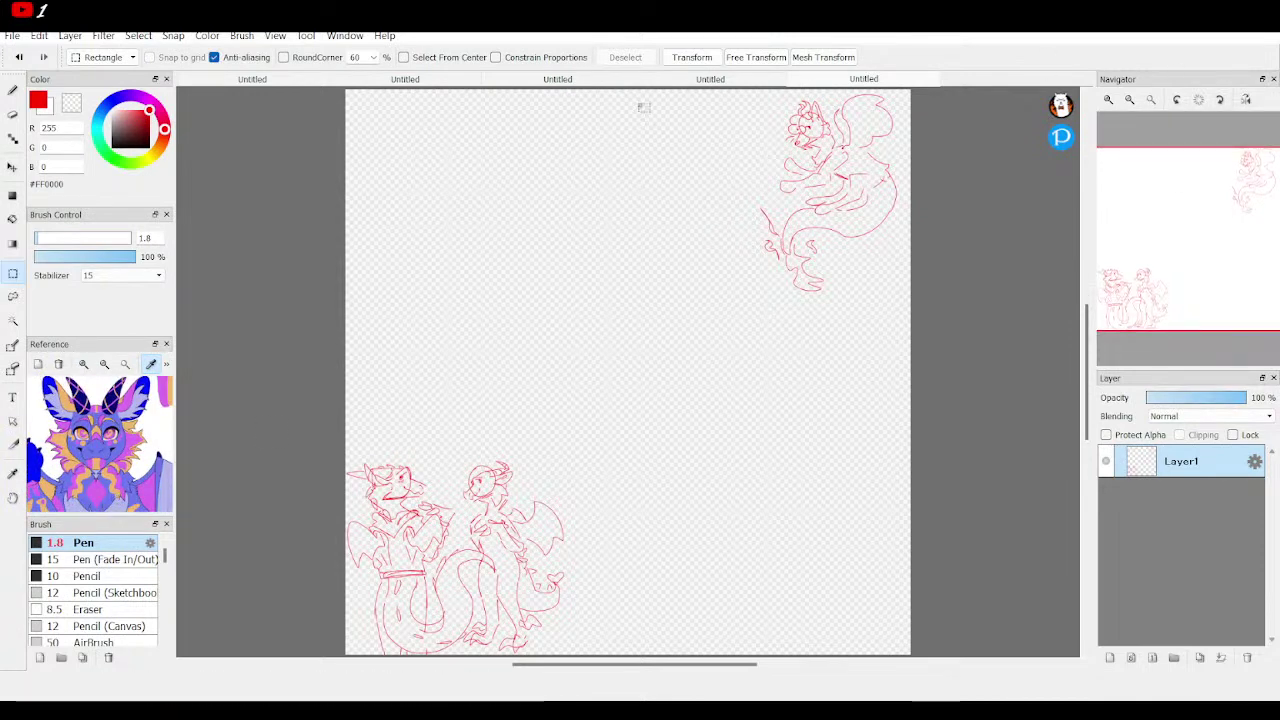
Draw a circle with the Pen for a new character's head in the canvas's empty lower-right area.
{"action": "left_click", "coordinate": [24, 95]}
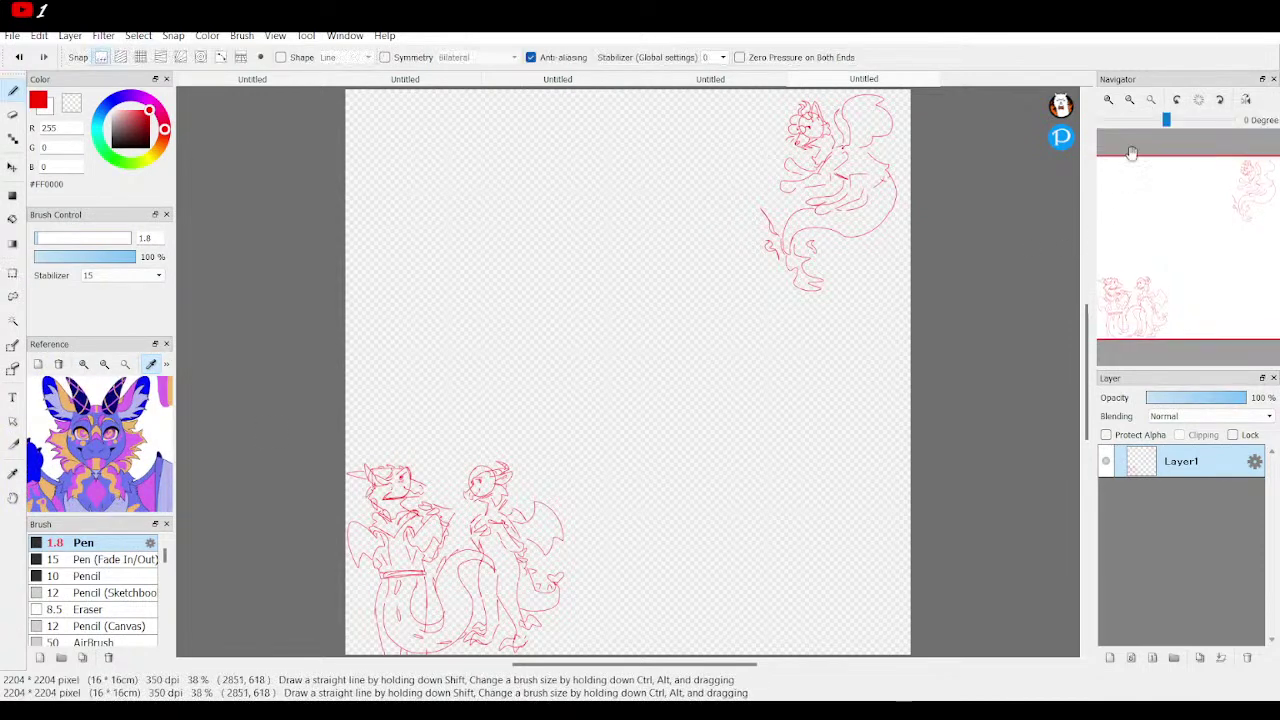
{"action": "left_click", "coordinate": [1110, 108]}
{"action": "left_click", "coordinate": [1110, 108]}
{"action": "left_click_drag", "start_coordinate": [1211, 314], "coordinate": [1258, 311]}
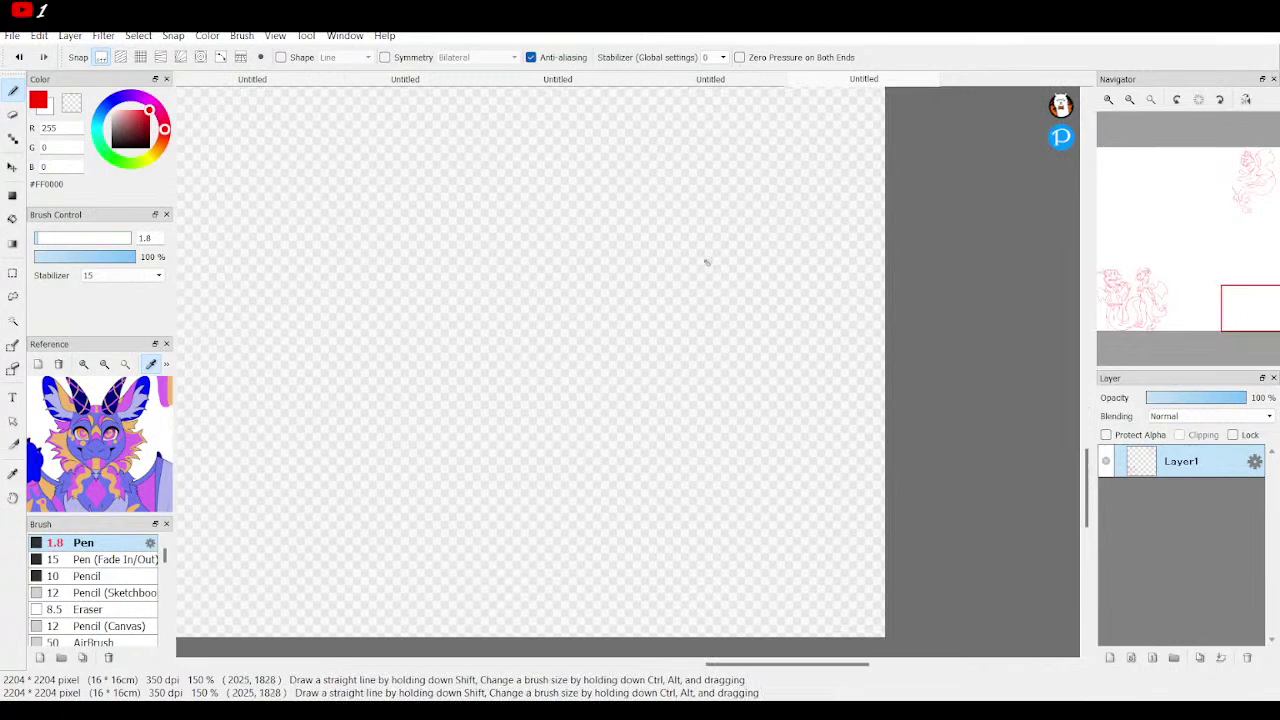
{"action": "mouse_move", "coordinate": [707, 258]}
{"action": "left_mouse_down"}
{"action": "mouse_move", "coordinate": [740, 334]}
{"action": "mouse_move", "coordinate": [766, 285]}
{"action": "mouse_move", "coordinate": [705, 253]}
{"action": "left_mouse_up"}
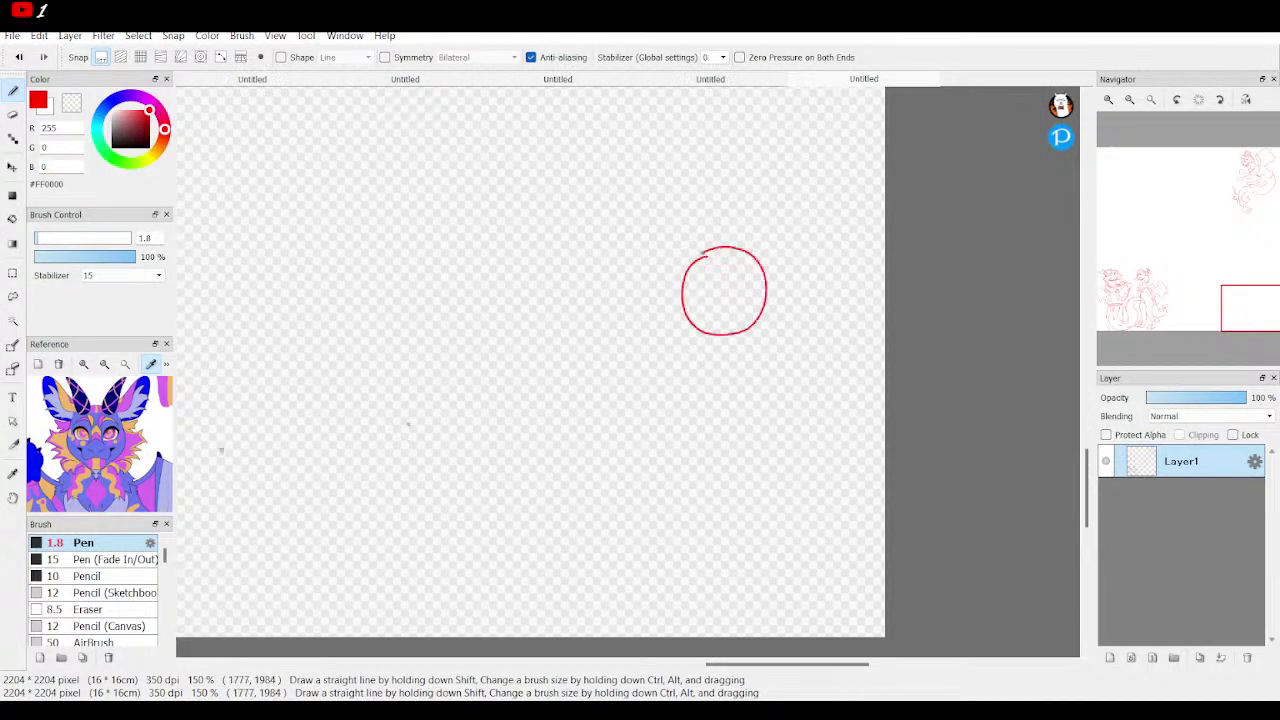
Draw the pointed snout and jaw, brow, eye, nostril and mouth, and add wavy cheek fur under the head circle.
{"action": "scroll", "coordinate": [81, 455], "scroll_direction": "up", "scroll_amount": 2}
{"action": "scroll", "coordinate": [81, 455], "scroll_direction": "down", "scroll_amount": 3}
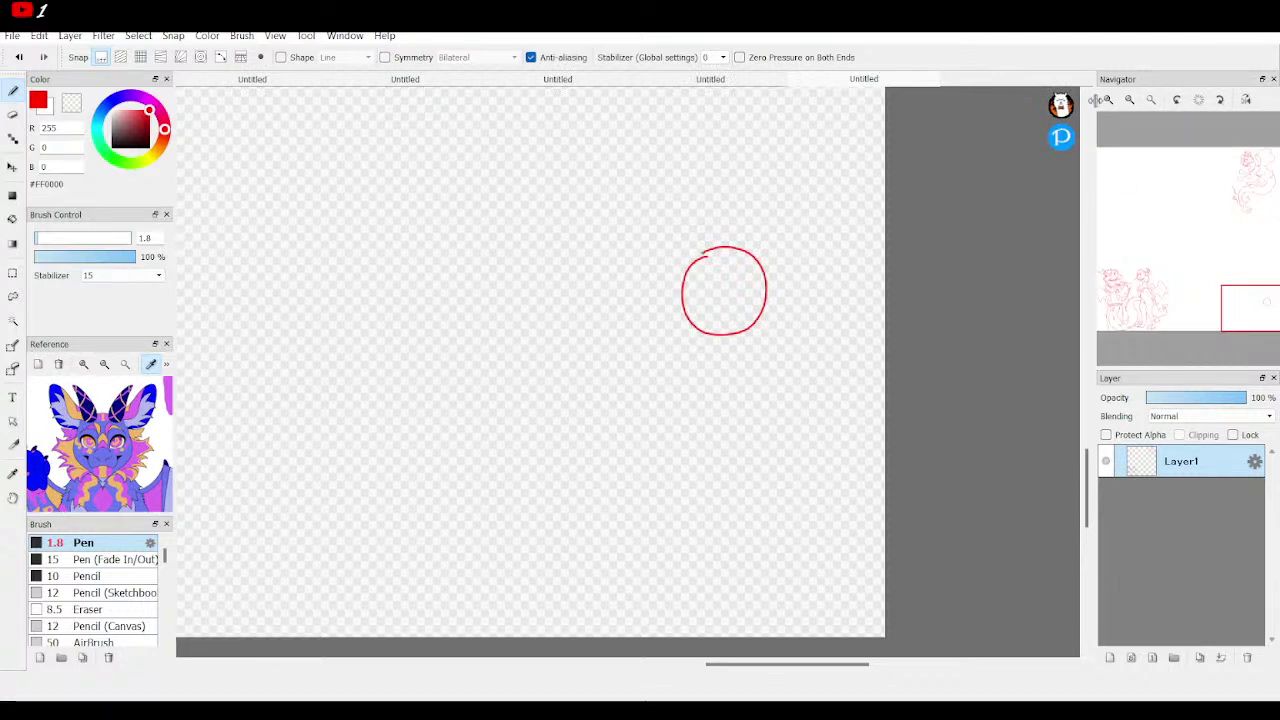
{"action": "scroll", "coordinate": [1218, 228], "scroll_direction": "up", "scroll_amount": 3}
{"action": "mouse_move", "coordinate": [798, 197]}
{"action": "left_mouse_down"}
{"action": "mouse_move", "coordinate": [691, 170]}
{"action": "mouse_move", "coordinate": [588, 412]}
{"action": "mouse_move", "coordinate": [490, 405]}
{"action": "mouse_move", "coordinate": [550, 478]}
{"action": "mouse_move", "coordinate": [630, 482]}
{"action": "mouse_move", "coordinate": [553, 484]}
{"action": "left_mouse_up"}
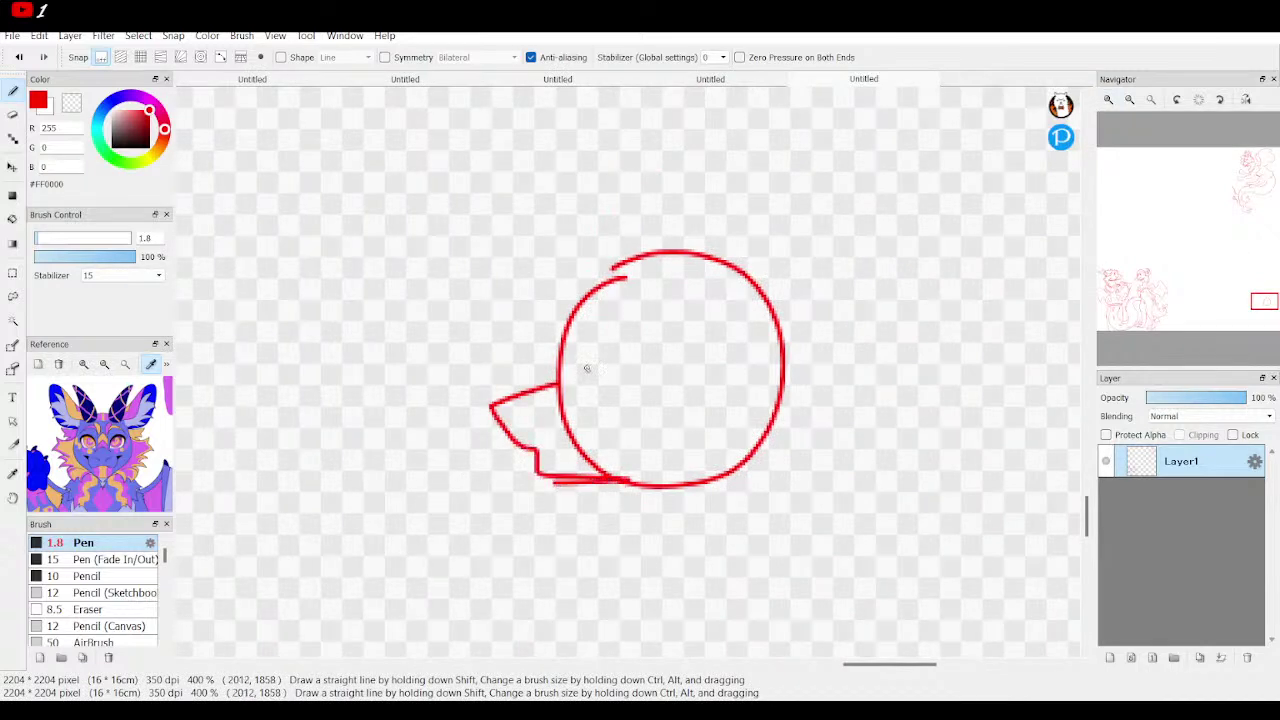
{"action": "mouse_move", "coordinate": [640, 337]}
{"action": "left_mouse_down"}
{"action": "mouse_move", "coordinate": [560, 340]}
{"action": "mouse_move", "coordinate": [555, 395]}
{"action": "mouse_move", "coordinate": [556, 348]}
{"action": "mouse_move", "coordinate": [610, 357]}
{"action": "mouse_move", "coordinate": [618, 378]}
{"action": "mouse_move", "coordinate": [614, 356]}
{"action": "mouse_move", "coordinate": [620, 372]}
{"action": "left_mouse_up"}
{"action": "left_click_drag", "start_coordinate": [528, 426], "coordinate": [541, 406]}
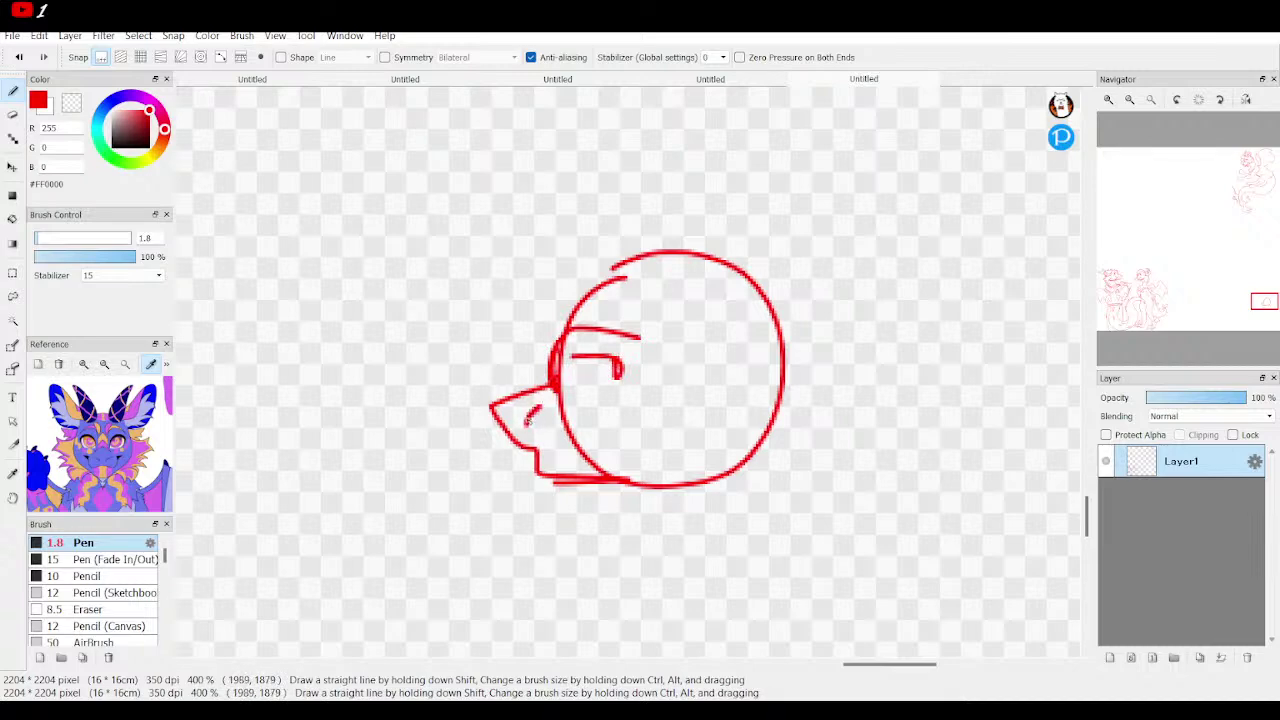
{"action": "mouse_move", "coordinate": [548, 452]}
{"action": "left_mouse_down"}
{"action": "mouse_move", "coordinate": [589, 543]}
{"action": "mouse_move", "coordinate": [650, 540]}
{"action": "mouse_move", "coordinate": [717, 509]}
{"action": "mouse_move", "coordinate": [772, 440]}
{"action": "mouse_move", "coordinate": [687, 430]}
{"action": "left_mouse_up"}
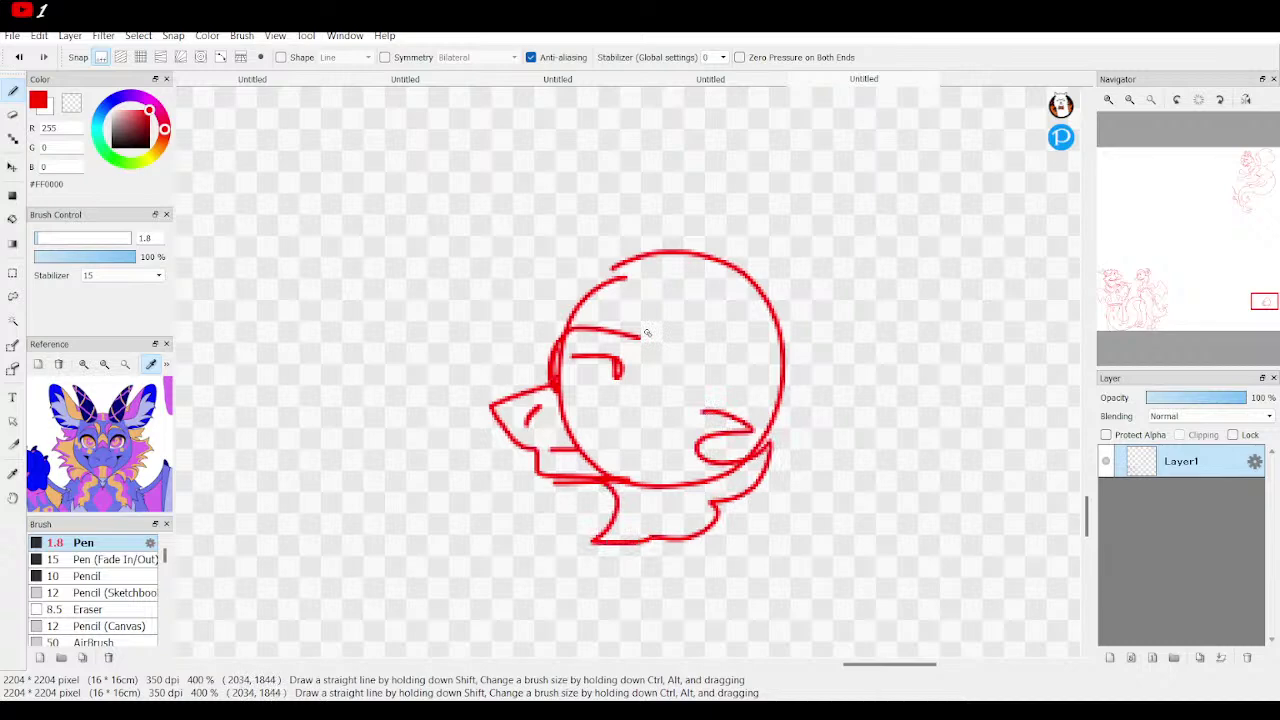
Draw the large ear swept back with inner fur tufts, two curved horns on the forehead, and the edge of the far ear.
{"action": "mouse_move", "coordinate": [640, 330]}
{"action": "left_mouse_down"}
{"action": "mouse_move", "coordinate": [780, 222]}
{"action": "mouse_move", "coordinate": [812, 296]}
{"action": "mouse_move", "coordinate": [706, 364]}
{"action": "left_mouse_up"}
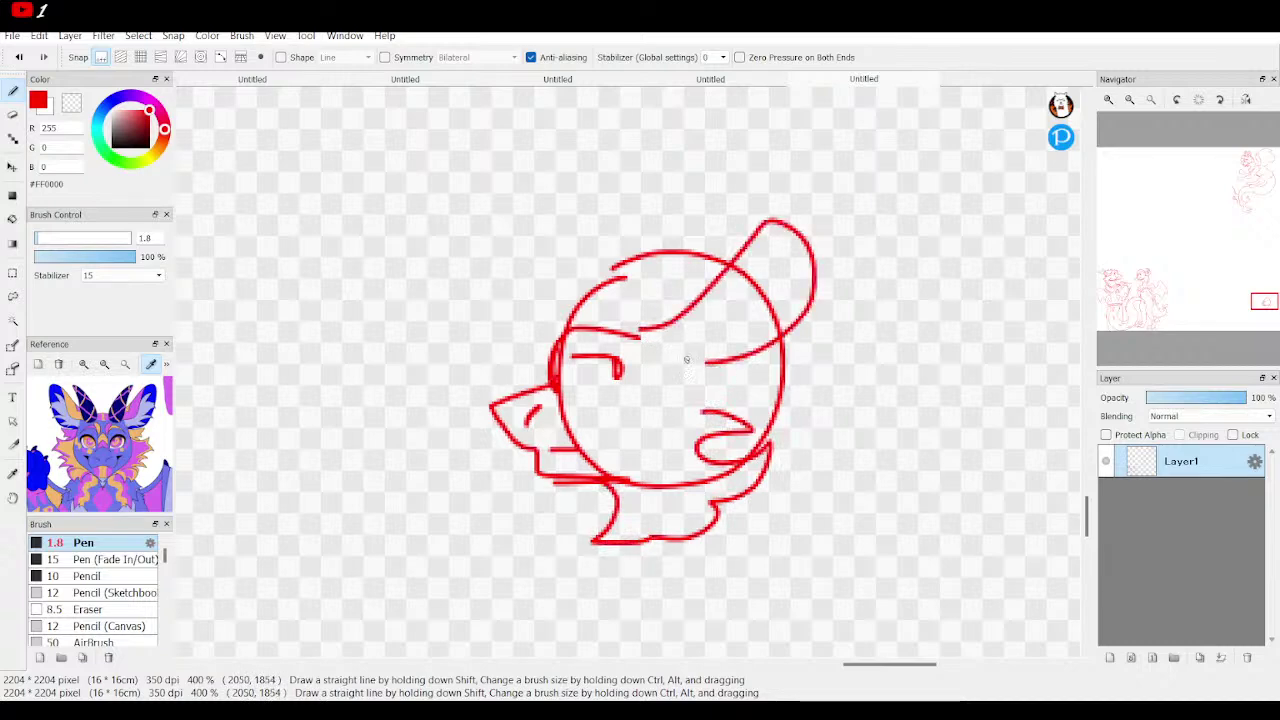
{"action": "left_click", "coordinate": [756, 251]}
{"action": "left_click_drag", "start_coordinate": [758, 258], "coordinate": [680, 350]}
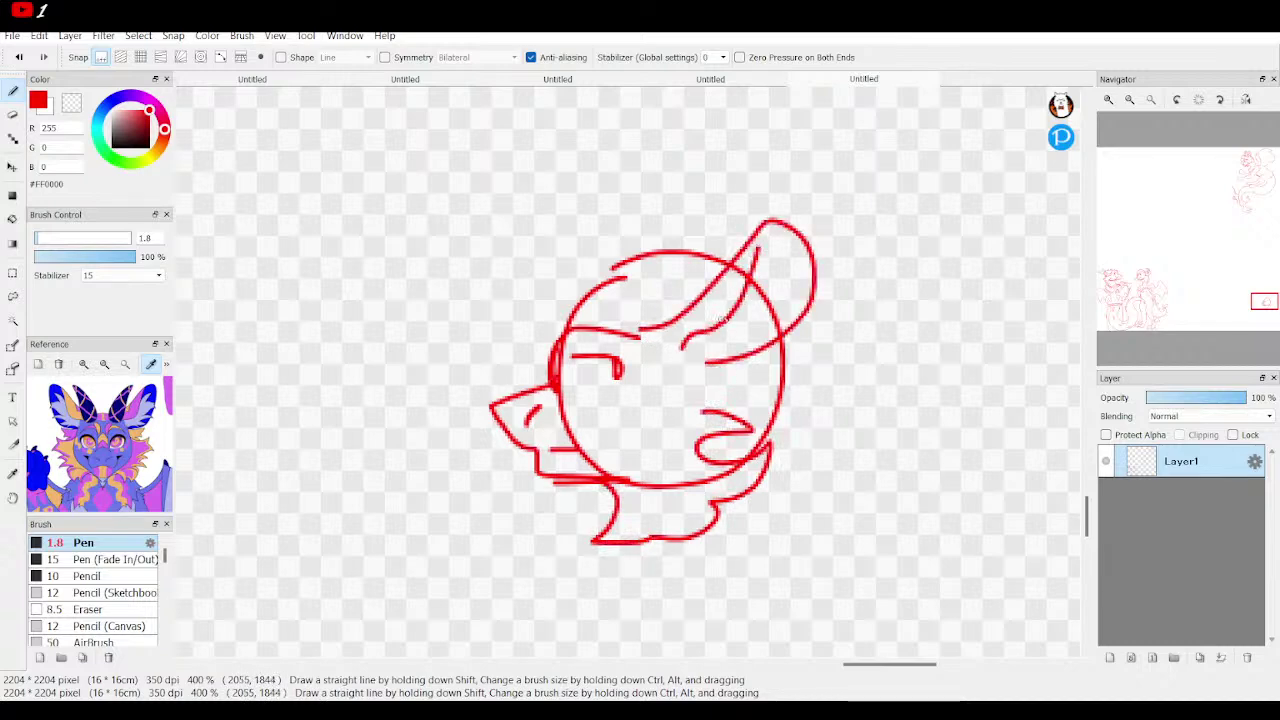
{"action": "mouse_move", "coordinate": [730, 316]}
{"action": "left_mouse_down"}
{"action": "mouse_move", "coordinate": [762, 310]}
{"action": "mouse_move", "coordinate": [728, 388]}
{"action": "mouse_move", "coordinate": [686, 386]}
{"action": "left_mouse_up"}
{"action": "mouse_move", "coordinate": [614, 336]}
{"action": "left_mouse_down"}
{"action": "mouse_move", "coordinate": [650, 255]}
{"action": "mouse_move", "coordinate": [679, 249]}
{"action": "mouse_move", "coordinate": [656, 291]}
{"action": "mouse_move", "coordinate": [653, 364]}
{"action": "mouse_move", "coordinate": [590, 328]}
{"action": "mouse_move", "coordinate": [682, 232]}
{"action": "mouse_move", "coordinate": [658, 350]}
{"action": "left_mouse_up"}
{"action": "key", "text": "ctrl+z"}
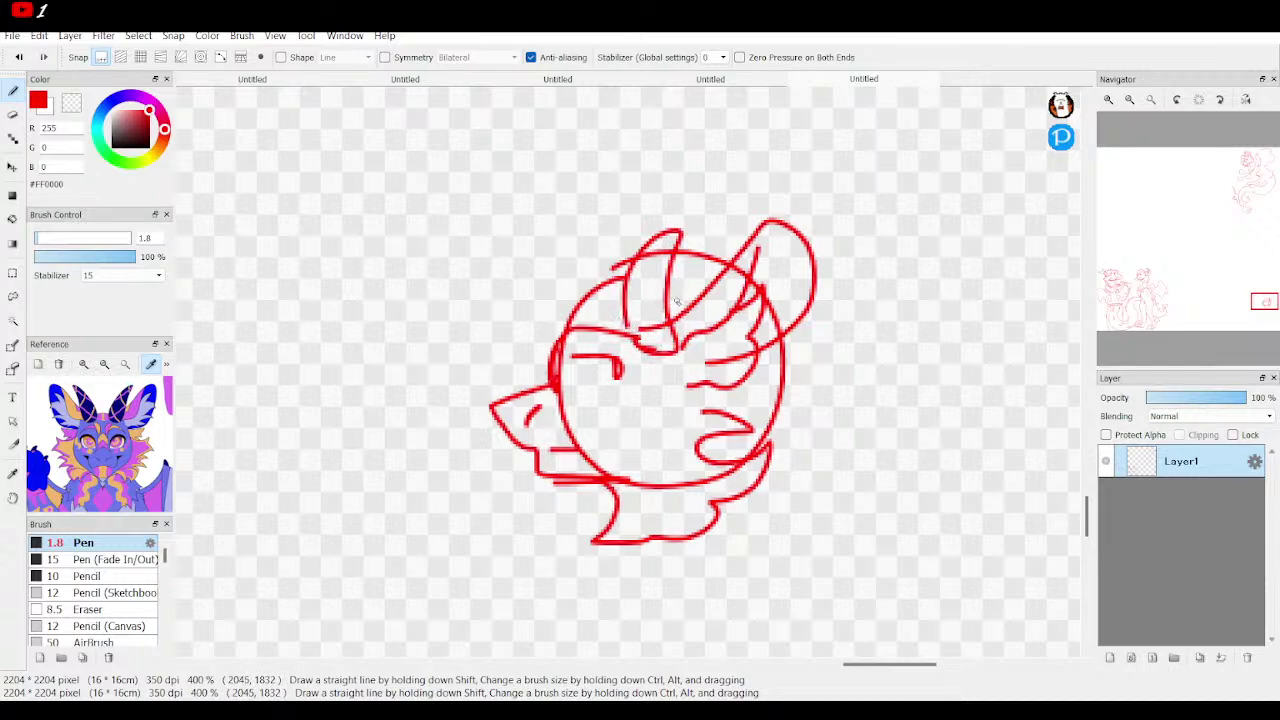
{"action": "mouse_move", "coordinate": [676, 308]}
{"action": "left_mouse_down"}
{"action": "mouse_move", "coordinate": [710, 241]}
{"action": "mouse_move", "coordinate": [712, 288]}
{"action": "left_mouse_up"}
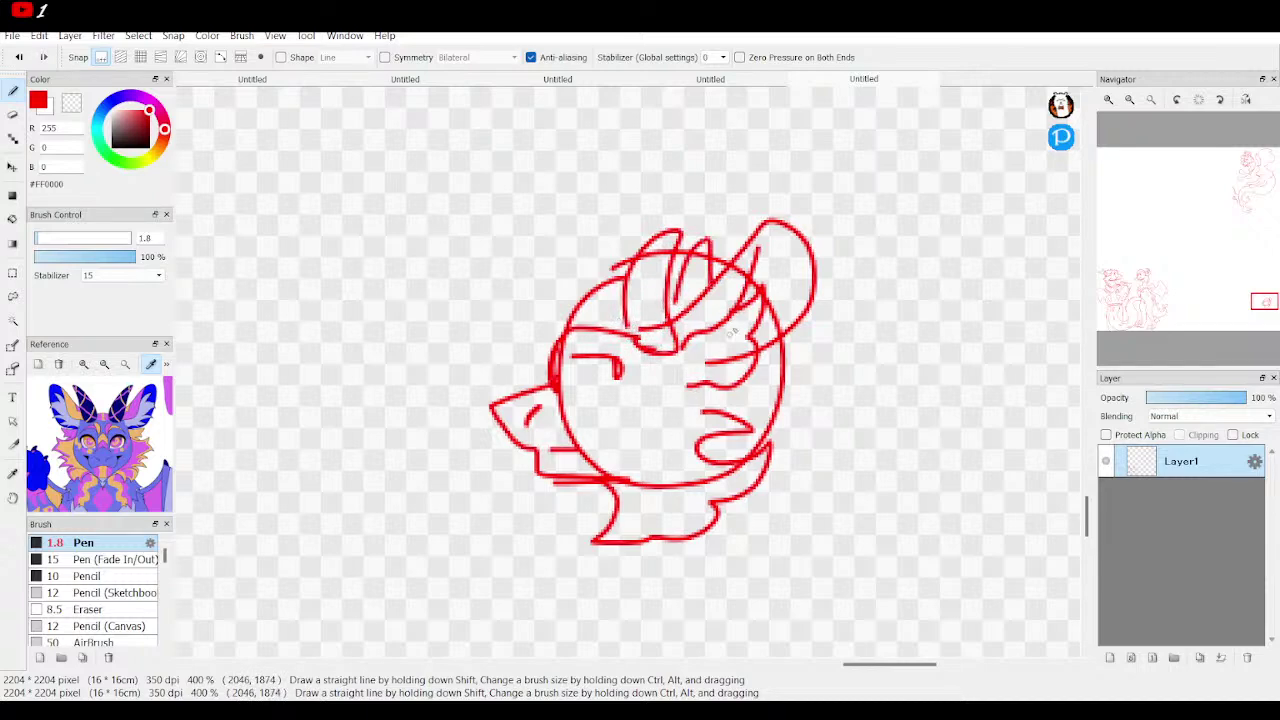
{"action": "mouse_move", "coordinate": [808, 242]}
{"action": "left_mouse_down"}
{"action": "mouse_move", "coordinate": [806, 230]}
{"action": "mouse_move", "coordinate": [836, 232]}
{"action": "mouse_move", "coordinate": [826, 306]}
{"action": "left_mouse_up"}
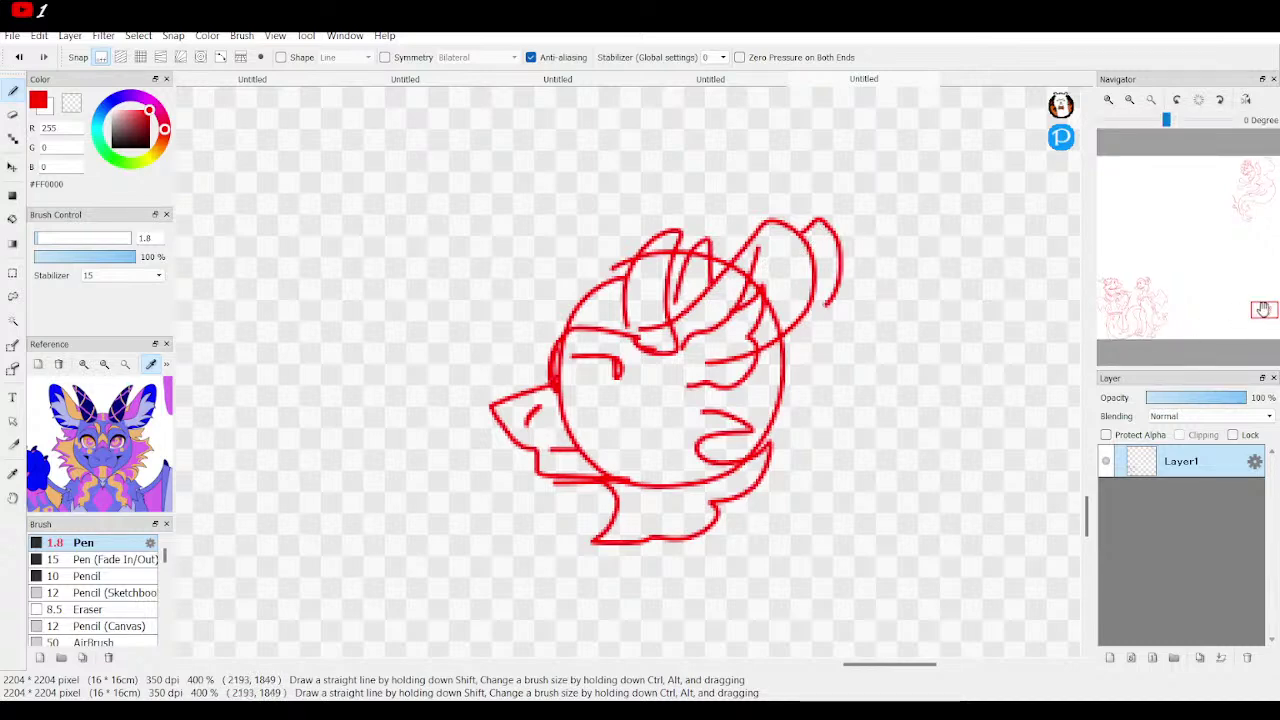
Draw a jagged fur ruff around the neck, running from the back of the head to under the chin.
{"action": "left_click_drag", "start_coordinate": [114, 462], "coordinate": [110, 421]}
{"action": "left_click_drag", "start_coordinate": [555, 483], "coordinate": [600, 505]}
{"action": "left_click_drag", "start_coordinate": [769, 399], "coordinate": [750, 445]}
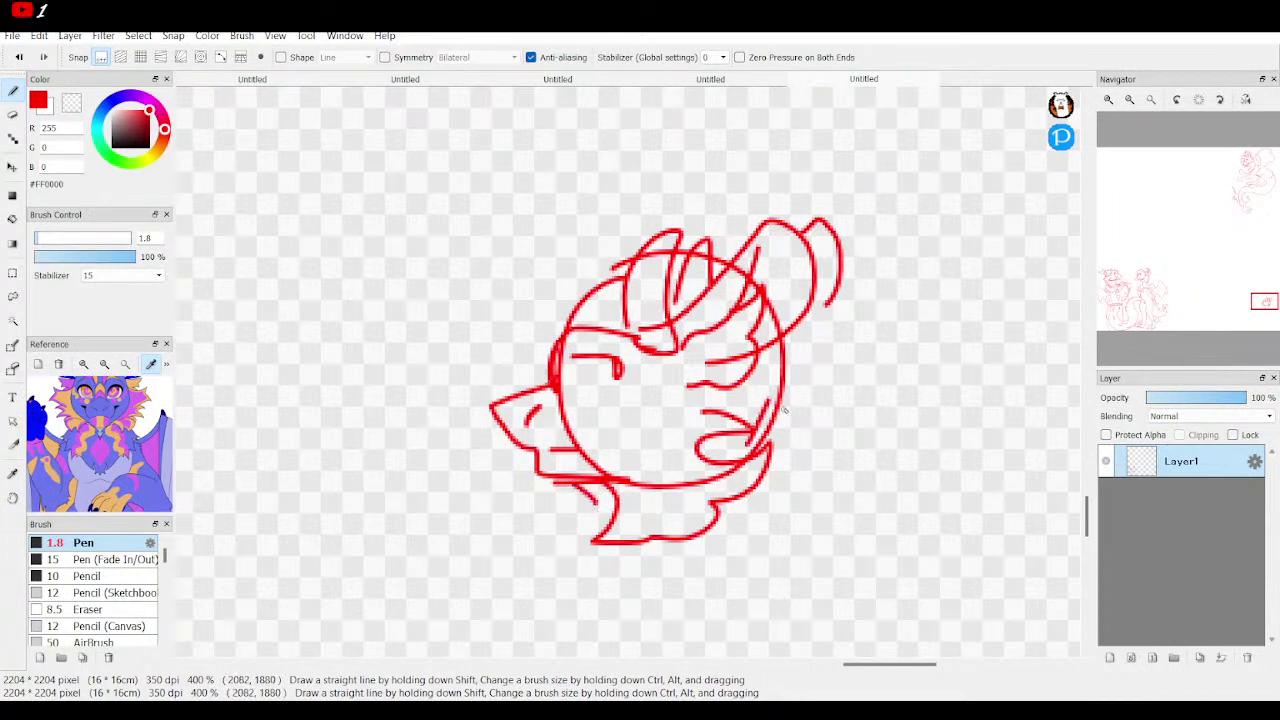
{"action": "mouse_move", "coordinate": [773, 366]}
{"action": "left_mouse_down"}
{"action": "mouse_move", "coordinate": [784, 411]}
{"action": "mouse_move", "coordinate": [808, 403]}
{"action": "mouse_move", "coordinate": [797, 453]}
{"action": "mouse_move", "coordinate": [818, 514]}
{"action": "left_mouse_up"}
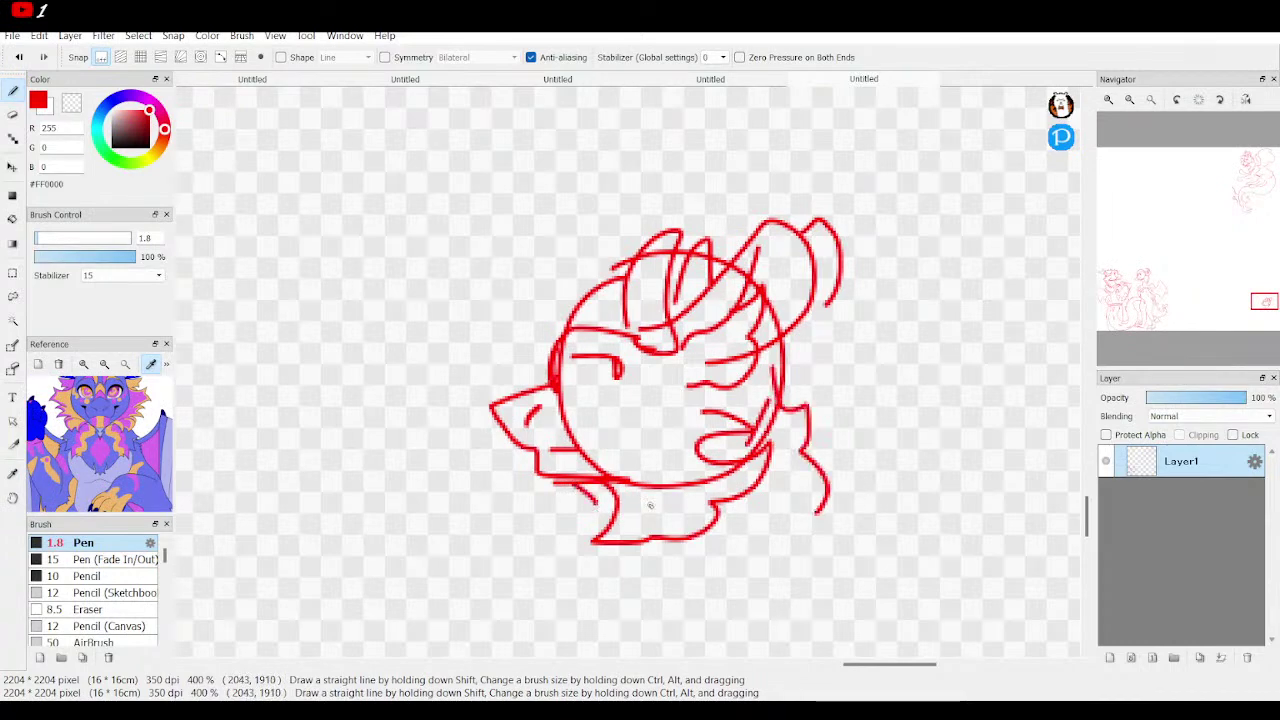
{"action": "mouse_move", "coordinate": [575, 541]}
{"action": "left_mouse_down"}
{"action": "mouse_move", "coordinate": [576, 578]}
{"action": "mouse_move", "coordinate": [668, 566]}
{"action": "mouse_move", "coordinate": [697, 586]}
{"action": "mouse_move", "coordinate": [812, 502]}
{"action": "left_mouse_up"}
Complete the ruff's lower edge and draw the folded forearms and upper arm crossed beneath it.
{"action": "mouse_move", "coordinate": [1264, 309]}
{"action": "left_mouse_down"}
{"action": "mouse_move", "coordinate": [1264, 320]}
{"action": "mouse_move", "coordinate": [1262, 306]}
{"action": "left_mouse_up"}
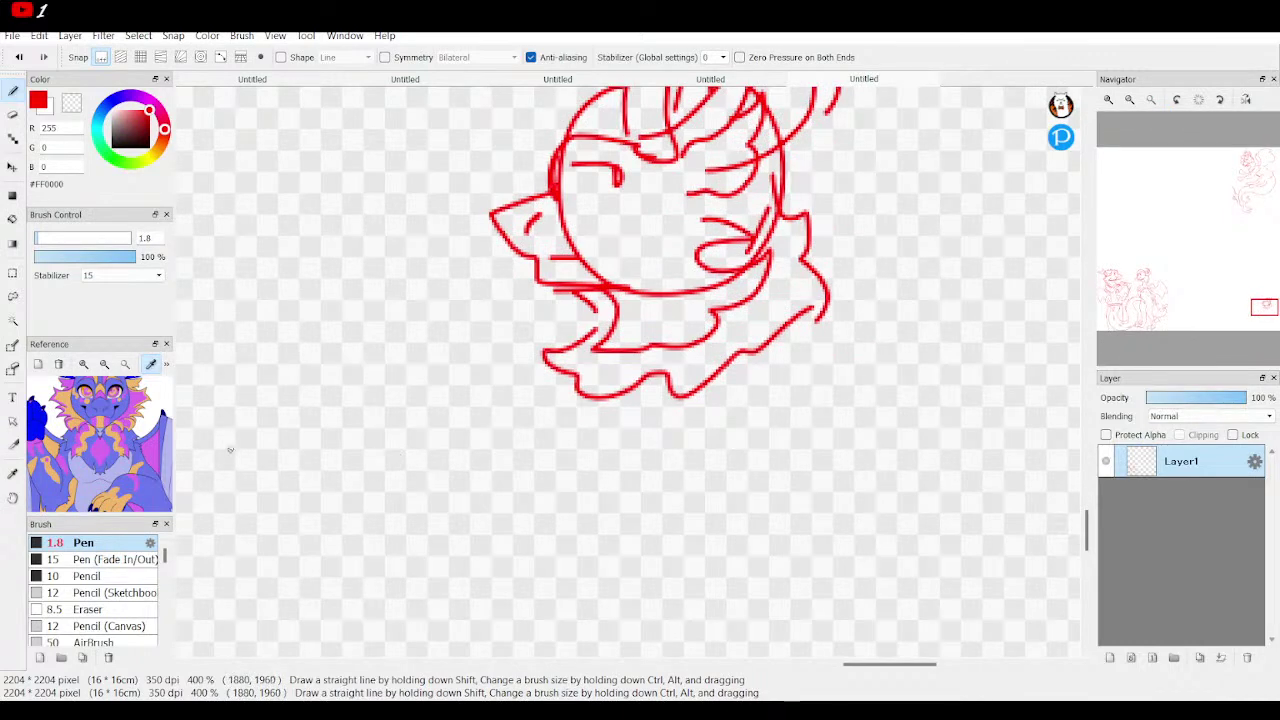
{"action": "mouse_move", "coordinate": [133, 433]}
{"action": "left_mouse_down"}
{"action": "mouse_move", "coordinate": [163, 420]}
{"action": "mouse_move", "coordinate": [120, 412]}
{"action": "left_mouse_up"}
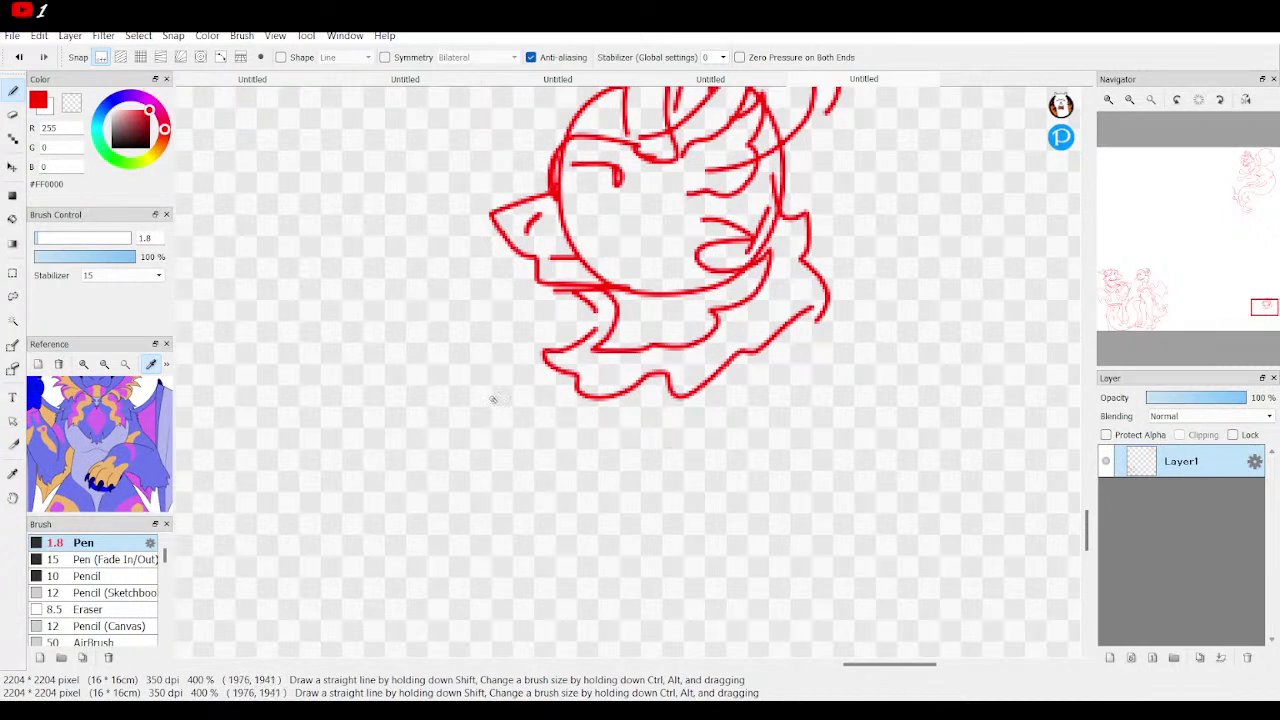
{"action": "mouse_move", "coordinate": [472, 404]}
{"action": "left_mouse_down"}
{"action": "mouse_move", "coordinate": [535, 385]}
{"action": "mouse_move", "coordinate": [426, 430]}
{"action": "mouse_move", "coordinate": [432, 486]}
{"action": "mouse_move", "coordinate": [521, 479]}
{"action": "mouse_move", "coordinate": [542, 412]}
{"action": "mouse_move", "coordinate": [520, 467]}
{"action": "mouse_move", "coordinate": [655, 410]}
{"action": "left_mouse_up"}
{"action": "left_click_drag", "start_coordinate": [560, 445], "coordinate": [655, 398]}
{"action": "left_click_drag", "start_coordinate": [648, 497], "coordinate": [480, 500]}
{"action": "mouse_move", "coordinate": [522, 460]}
{"action": "left_mouse_down"}
{"action": "mouse_move", "coordinate": [601, 392]}
{"action": "mouse_move", "coordinate": [640, 392]}
{"action": "left_mouse_up"}
{"action": "left_click_drag", "start_coordinate": [545, 414], "coordinate": [522, 452]}
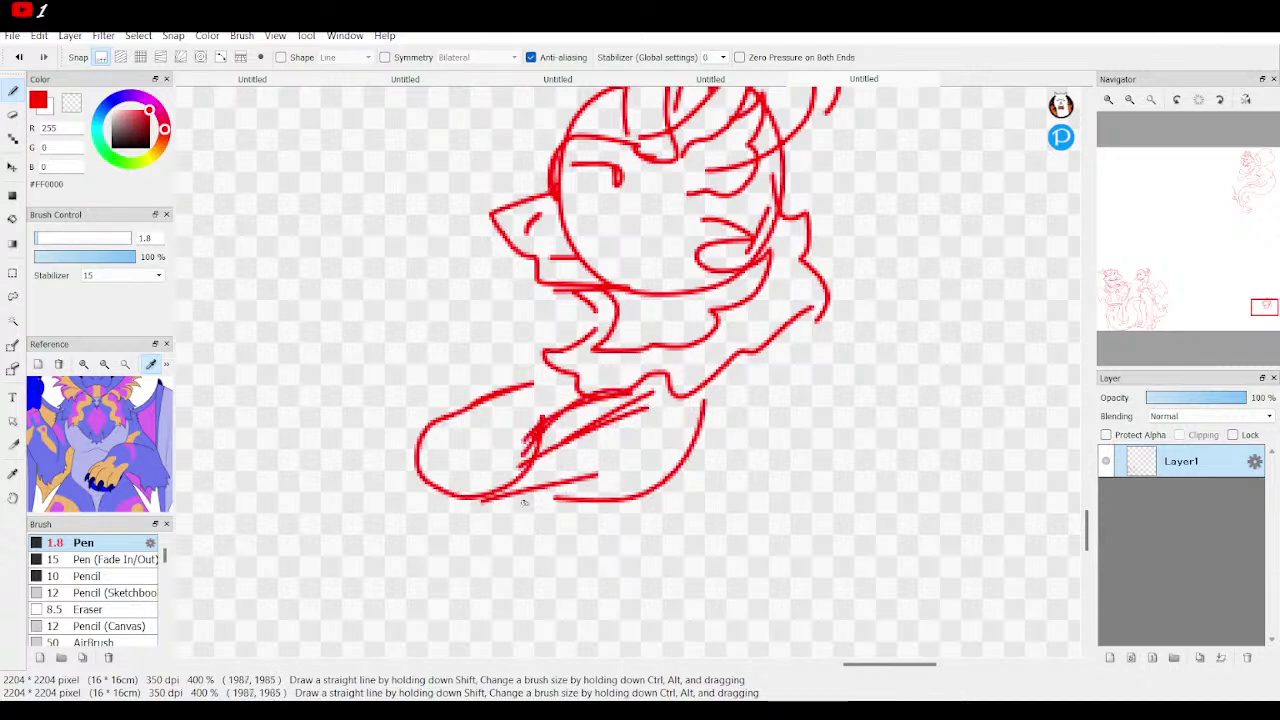
{"action": "mouse_move", "coordinate": [540, 396]}
{"action": "left_mouse_down"}
{"action": "mouse_move", "coordinate": [464, 438]}
{"action": "mouse_move", "coordinate": [494, 444]}
{"action": "mouse_move", "coordinate": [542, 419]}
{"action": "mouse_move", "coordinate": [479, 441]}
{"action": "mouse_move", "coordinate": [551, 391]}
{"action": "mouse_move", "coordinate": [491, 367]}
{"action": "mouse_move", "coordinate": [446, 391]}
{"action": "mouse_move", "coordinate": [497, 455]}
{"action": "mouse_move", "coordinate": [556, 420]}
{"action": "left_mouse_up"}
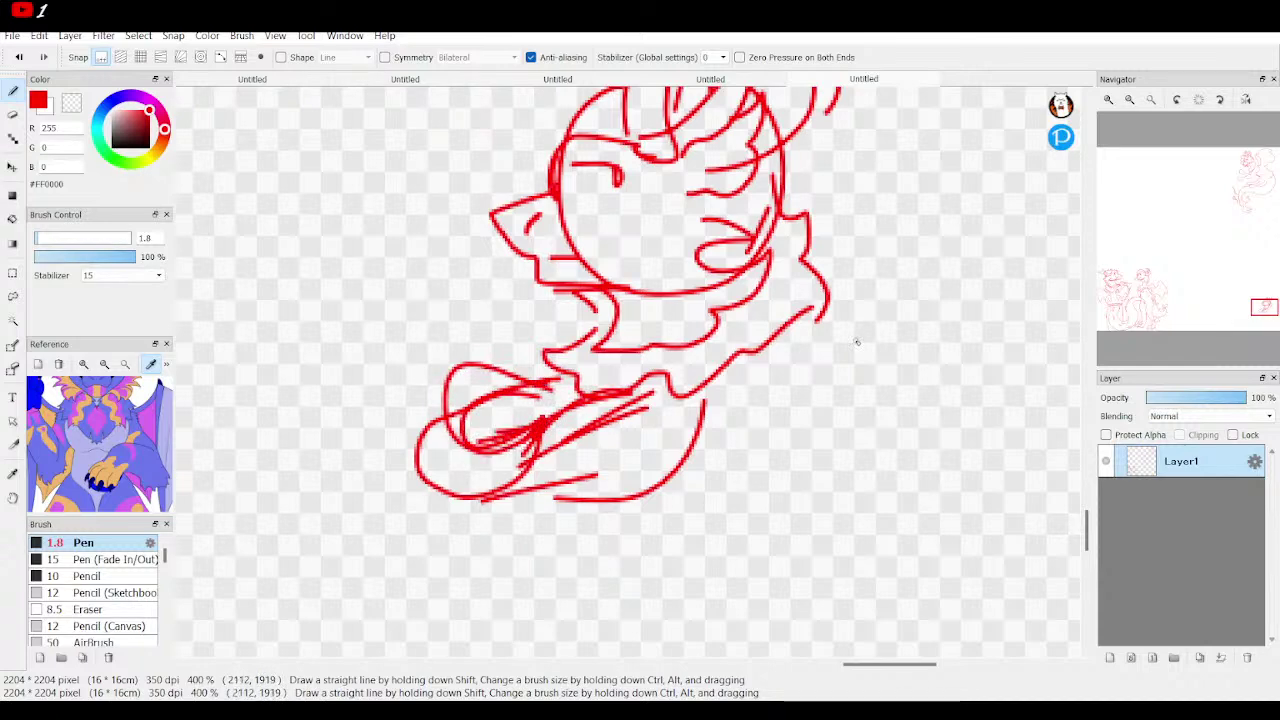
Start the back line, then draw the waist, hip and reclining legs stretched out to the side, with the far leg behind.
{"action": "mouse_move", "coordinate": [798, 340]}
{"action": "left_mouse_down"}
{"action": "mouse_move", "coordinate": [756, 406]}
{"action": "mouse_move", "coordinate": [764, 395]}
{"action": "mouse_move", "coordinate": [750, 450]}
{"action": "left_mouse_up"}
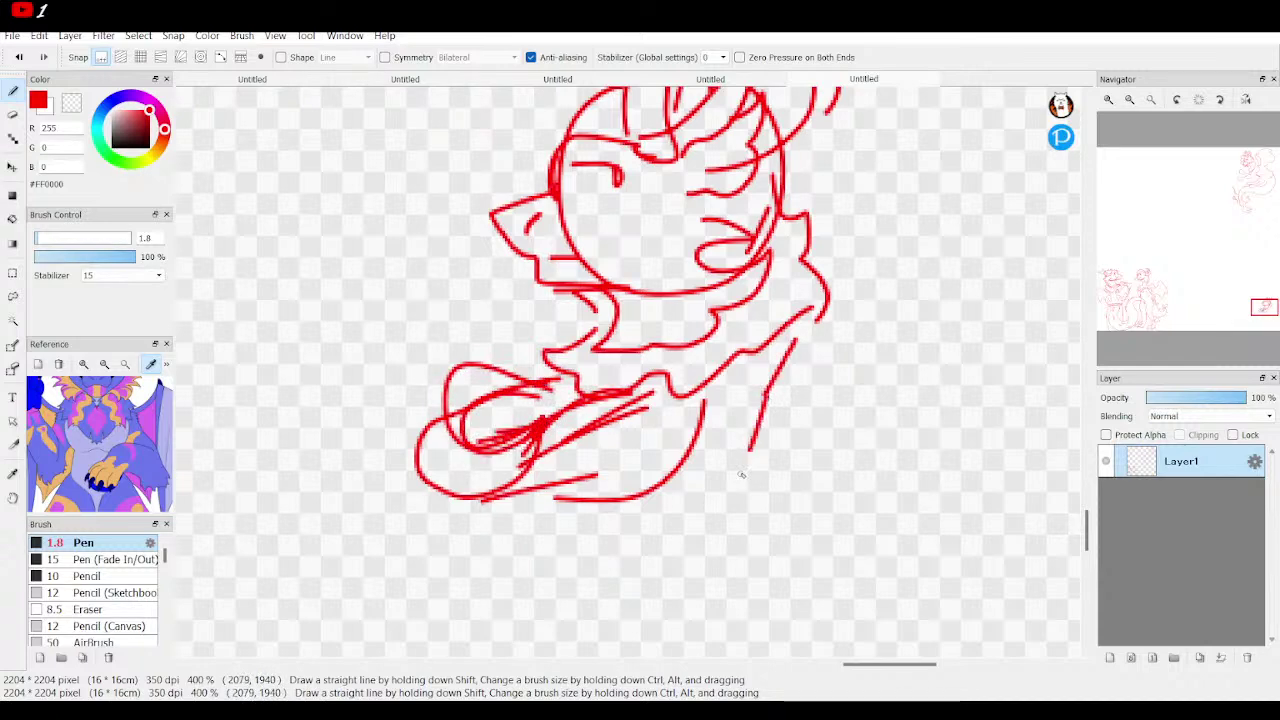
{"action": "mouse_move", "coordinate": [1245, 312]}
{"action": "left_mouse_down"}
{"action": "mouse_move", "coordinate": [1272, 330]}
{"action": "mouse_move", "coordinate": [1262, 318]}
{"action": "left_mouse_up"}
{"action": "left_click", "coordinate": [1130, 100]}
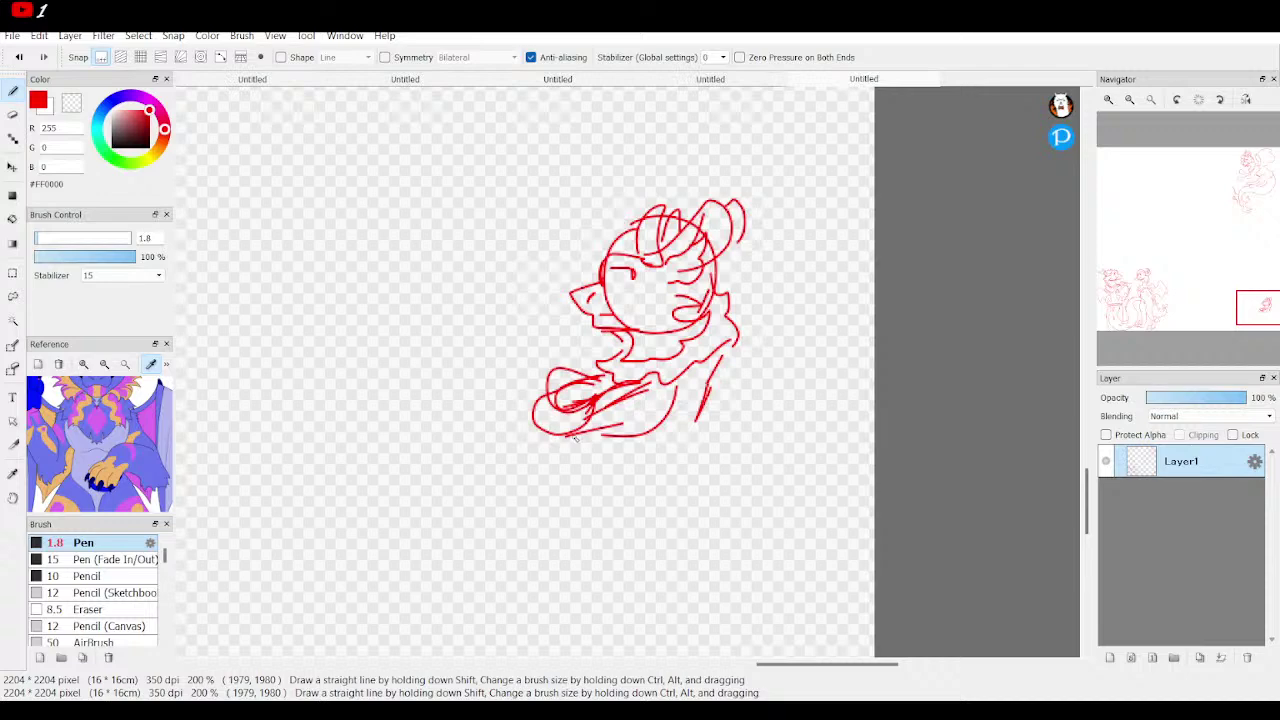
{"action": "mouse_move", "coordinate": [578, 441]}
{"action": "left_mouse_down"}
{"action": "mouse_move", "coordinate": [565, 478]}
{"action": "mouse_move", "coordinate": [470, 427]}
{"action": "mouse_move", "coordinate": [414, 476]}
{"action": "mouse_move", "coordinate": [456, 515]}
{"action": "mouse_move", "coordinate": [561, 522]}
{"action": "mouse_move", "coordinate": [583, 483]}
{"action": "mouse_move", "coordinate": [562, 522]}
{"action": "left_mouse_up"}
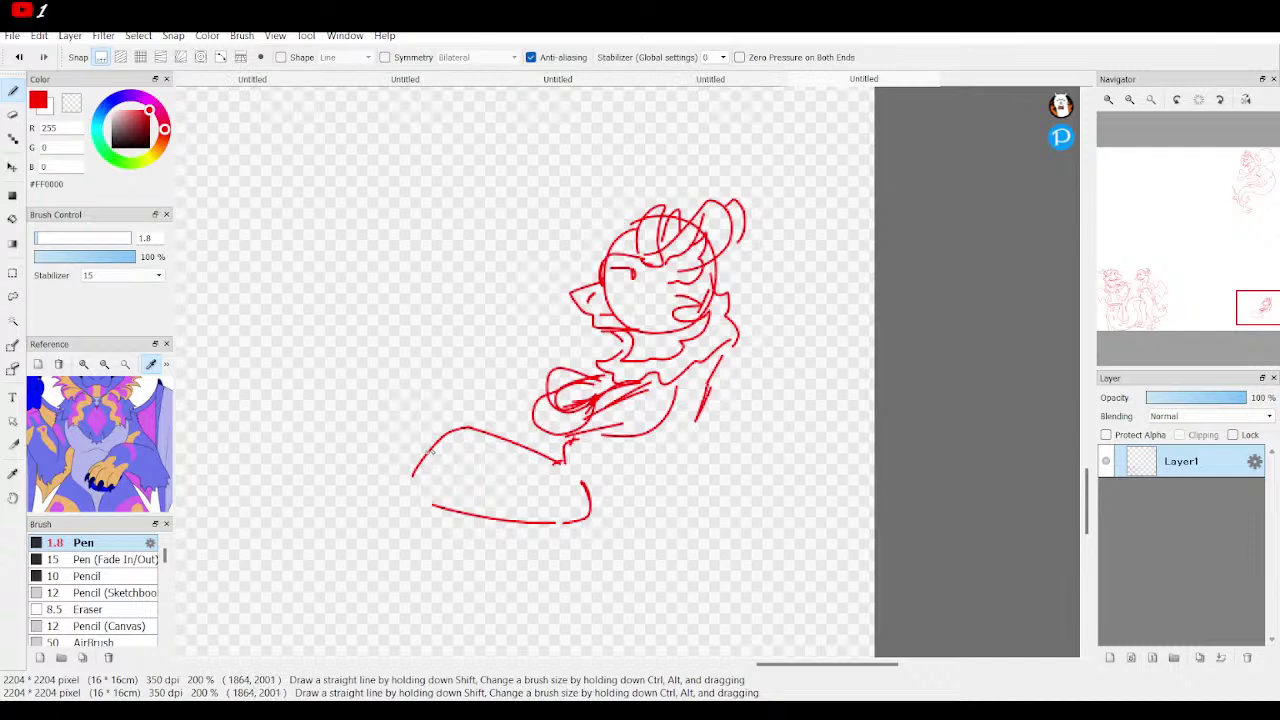
{"action": "left_click_drag", "start_coordinate": [436, 446], "coordinate": [282, 489]}
{"action": "mouse_move", "coordinate": [428, 514]}
{"action": "left_mouse_down"}
{"action": "mouse_move", "coordinate": [396, 526]}
{"action": "mouse_move", "coordinate": [305, 507]}
{"action": "left_mouse_up"}
{"action": "left_click_drag", "start_coordinate": [1251, 328], "coordinate": [1240, 338]}
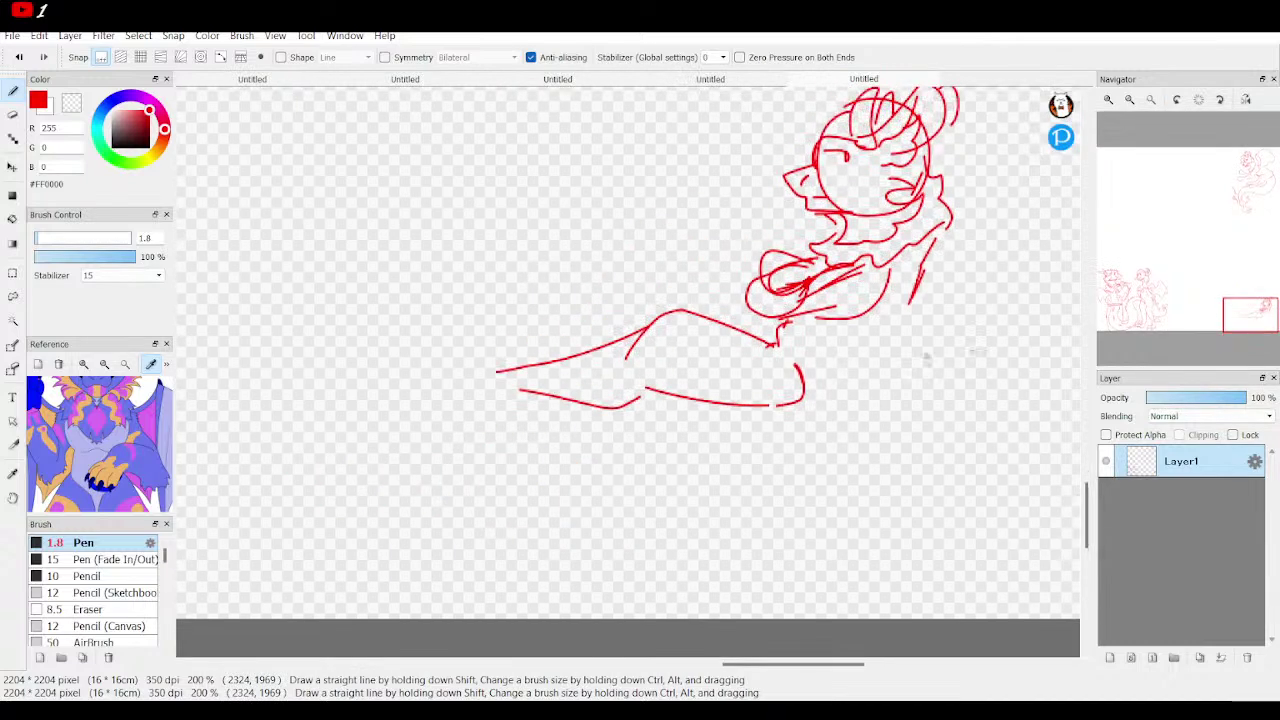
{"action": "mouse_move", "coordinate": [433, 363]}
{"action": "left_mouse_down"}
{"action": "mouse_move", "coordinate": [459, 419]}
{"action": "mouse_move", "coordinate": [519, 399]}
{"action": "mouse_move", "coordinate": [468, 407]}
{"action": "left_mouse_up"}
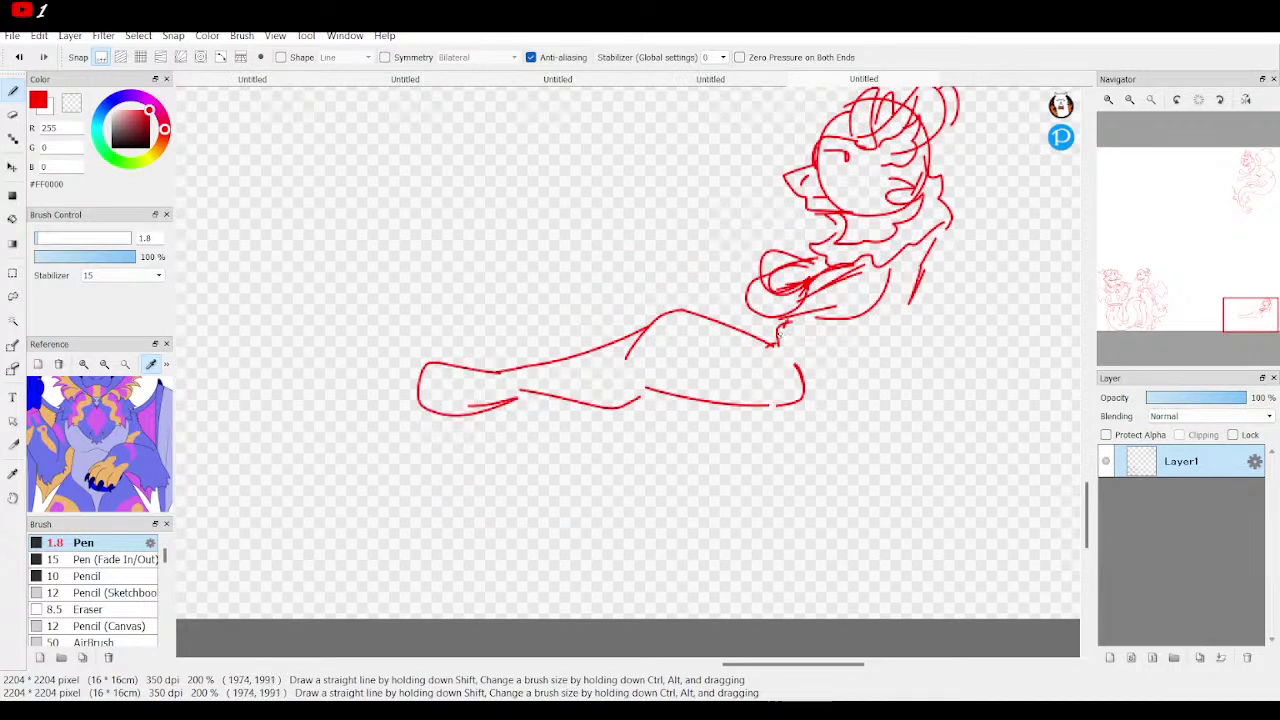
{"action": "mouse_move", "coordinate": [782, 337]}
{"action": "left_mouse_down"}
{"action": "mouse_move", "coordinate": [714, 320]}
{"action": "mouse_move", "coordinate": [612, 342]}
{"action": "mouse_move", "coordinate": [468, 342]}
{"action": "mouse_move", "coordinate": [445, 362]}
{"action": "mouse_move", "coordinate": [436, 352]}
{"action": "left_mouse_up"}
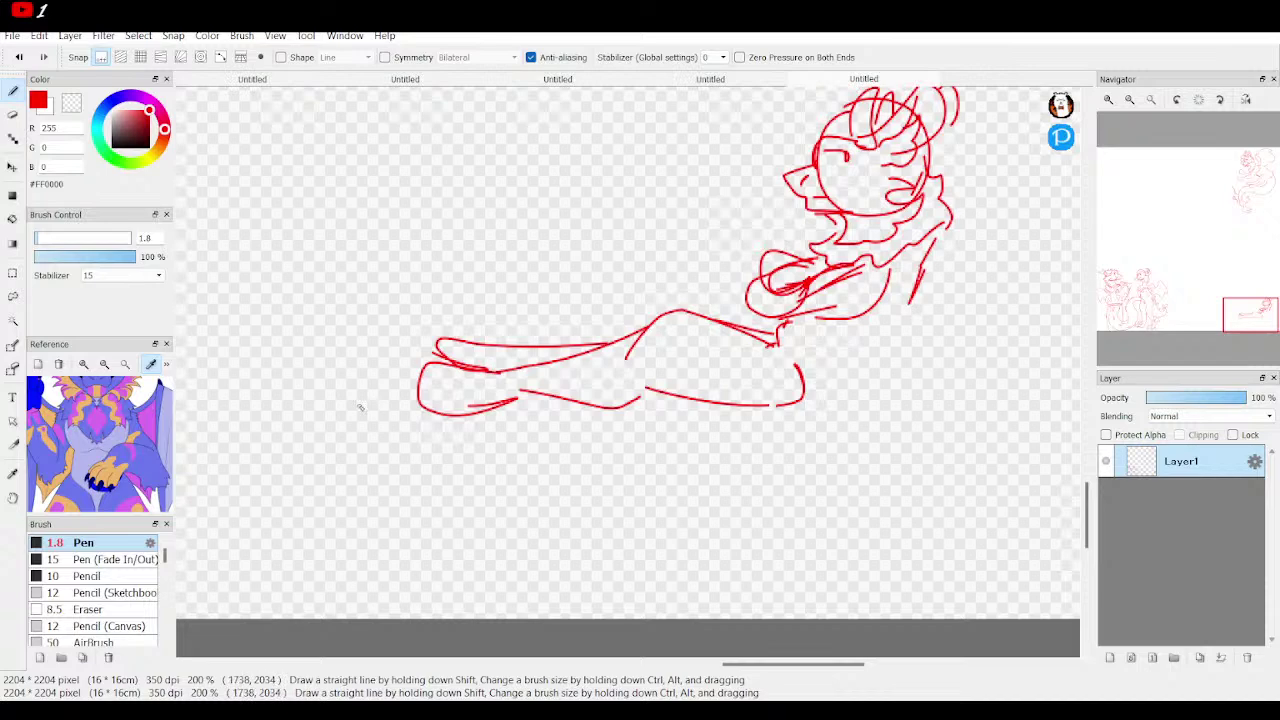
Complete the back line down to the hip and draw the long tail curling under the body with a jagged tuft above the legs.
{"action": "scroll", "coordinate": [88, 400], "scroll_direction": "up", "scroll_amount": 2}
{"action": "left_click_drag", "start_coordinate": [88, 400], "coordinate": [213, 323]}
{"action": "left_click_drag", "start_coordinate": [936, 284], "coordinate": [852, 367]}
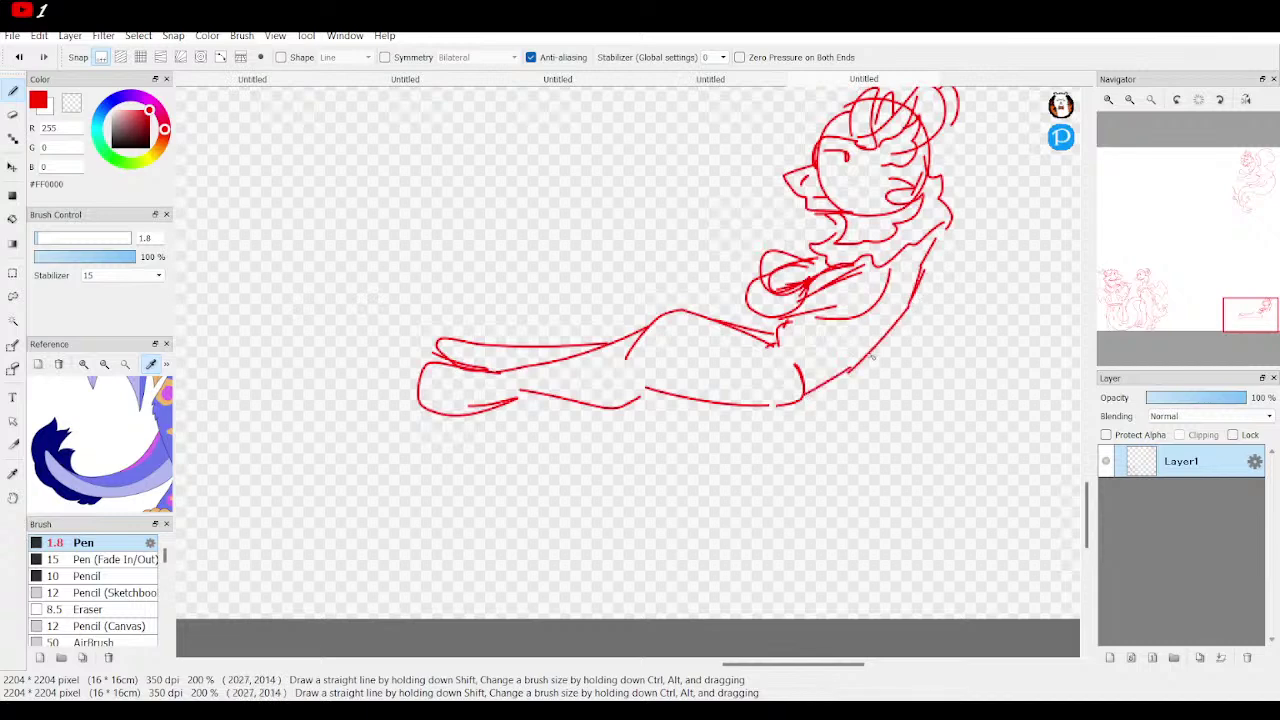
{"action": "mouse_move", "coordinate": [898, 330]}
{"action": "left_mouse_down"}
{"action": "mouse_move", "coordinate": [884, 396]}
{"action": "mouse_move", "coordinate": [763, 461]}
{"action": "mouse_move", "coordinate": [545, 312]}
{"action": "mouse_move", "coordinate": [525, 315]}
{"action": "mouse_move", "coordinate": [643, 305]}
{"action": "mouse_move", "coordinate": [700, 366]}
{"action": "mouse_move", "coordinate": [790, 405]}
{"action": "left_mouse_up"}
{"action": "mouse_move", "coordinate": [636, 297]}
{"action": "left_mouse_down"}
{"action": "mouse_move", "coordinate": [577, 281]}
{"action": "mouse_move", "coordinate": [527, 222]}
{"action": "mouse_move", "coordinate": [525, 260]}
{"action": "mouse_move", "coordinate": [421, 268]}
{"action": "mouse_move", "coordinate": [464, 298]}
{"action": "mouse_move", "coordinate": [422, 302]}
{"action": "mouse_move", "coordinate": [460, 337]}
{"action": "mouse_move", "coordinate": [622, 336]}
{"action": "left_mouse_up"}
Draw a drooping wing behind the dragon's back, with a rounded shoulder, scalloped lower edge and inner rib lines.
{"action": "left_click_drag", "start_coordinate": [1235, 268], "coordinate": [1262, 314]}
{"action": "left_click_drag", "start_coordinate": [754, 235], "coordinate": [787, 272]}
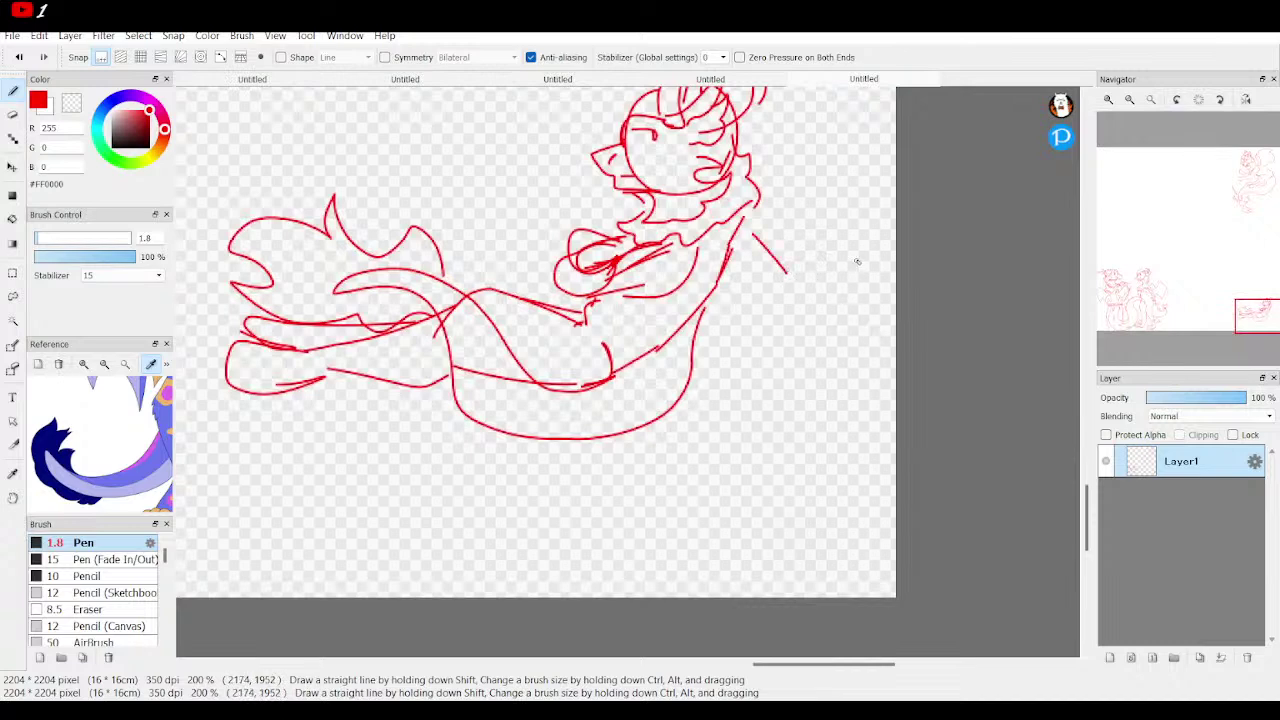
{"action": "mouse_move", "coordinate": [835, 237]}
{"action": "left_mouse_down"}
{"action": "mouse_move", "coordinate": [779, 273]}
{"action": "mouse_move", "coordinate": [743, 406]}
{"action": "mouse_move", "coordinate": [759, 430]}
{"action": "mouse_move", "coordinate": [796, 383]}
{"action": "mouse_move", "coordinate": [826, 410]}
{"action": "mouse_move", "coordinate": [870, 363]}
{"action": "mouse_move", "coordinate": [830, 256]}
{"action": "left_mouse_up"}
{"action": "left_click_drag", "start_coordinate": [706, 330], "coordinate": [728, 362]}
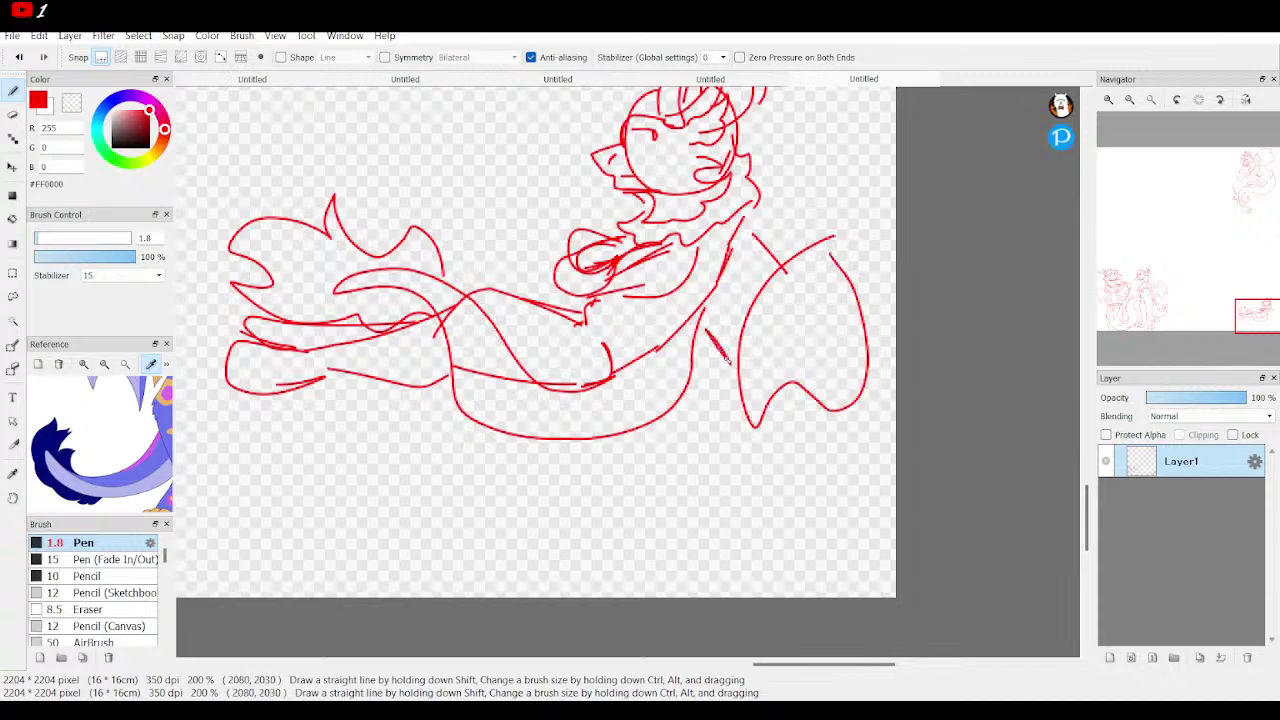
{"action": "mouse_move", "coordinate": [771, 227]}
{"action": "left_mouse_down"}
{"action": "mouse_move", "coordinate": [804, 234]}
{"action": "mouse_move", "coordinate": [771, 197]}
{"action": "mouse_move", "coordinate": [784, 182]}
{"action": "mouse_move", "coordinate": [830, 238]}
{"action": "mouse_move", "coordinate": [810, 200]}
{"action": "left_mouse_up"}
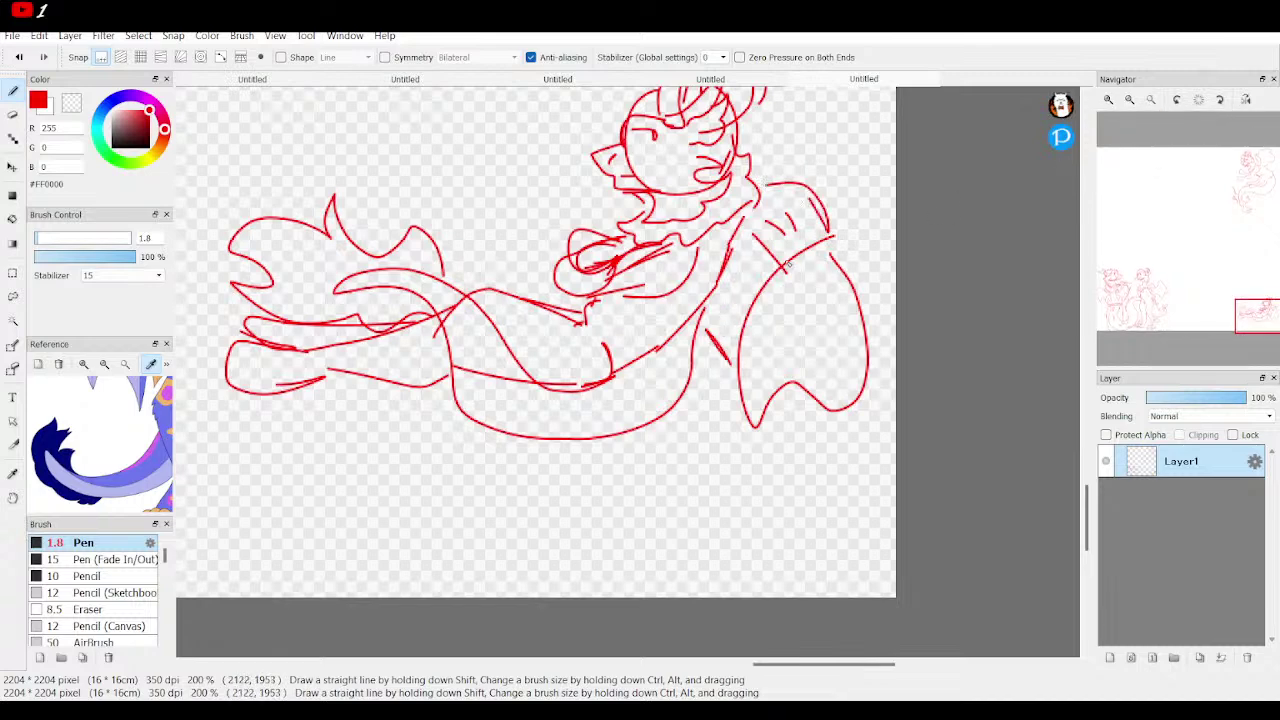
{"action": "mouse_move", "coordinate": [778, 264]}
{"action": "left_mouse_down"}
{"action": "mouse_move", "coordinate": [826, 240]}
{"action": "mouse_move", "coordinate": [782, 264]}
{"action": "mouse_move", "coordinate": [810, 282]}
{"action": "mouse_move", "coordinate": [765, 350]}
{"action": "left_mouse_up"}
{"action": "left_click_drag", "start_coordinate": [840, 293], "coordinate": [837, 356]}
{"action": "left_click_drag", "start_coordinate": [743, 258], "coordinate": [754, 306]}
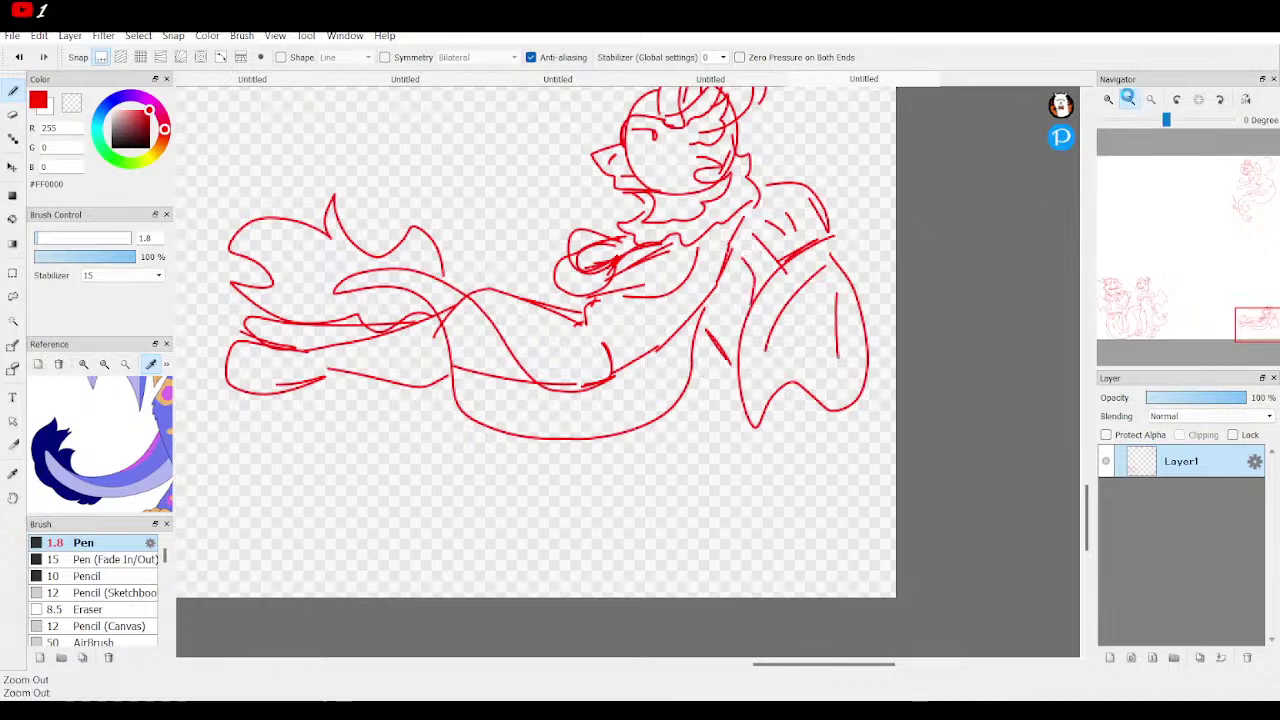
Lasso the reclining dragon, rotate it slightly counterclockwise and move it down into the canvas's lower-right corner, then deselect.
{"action": "left_click", "coordinate": [1129, 99]}
{"action": "left_click", "coordinate": [13, 297]}
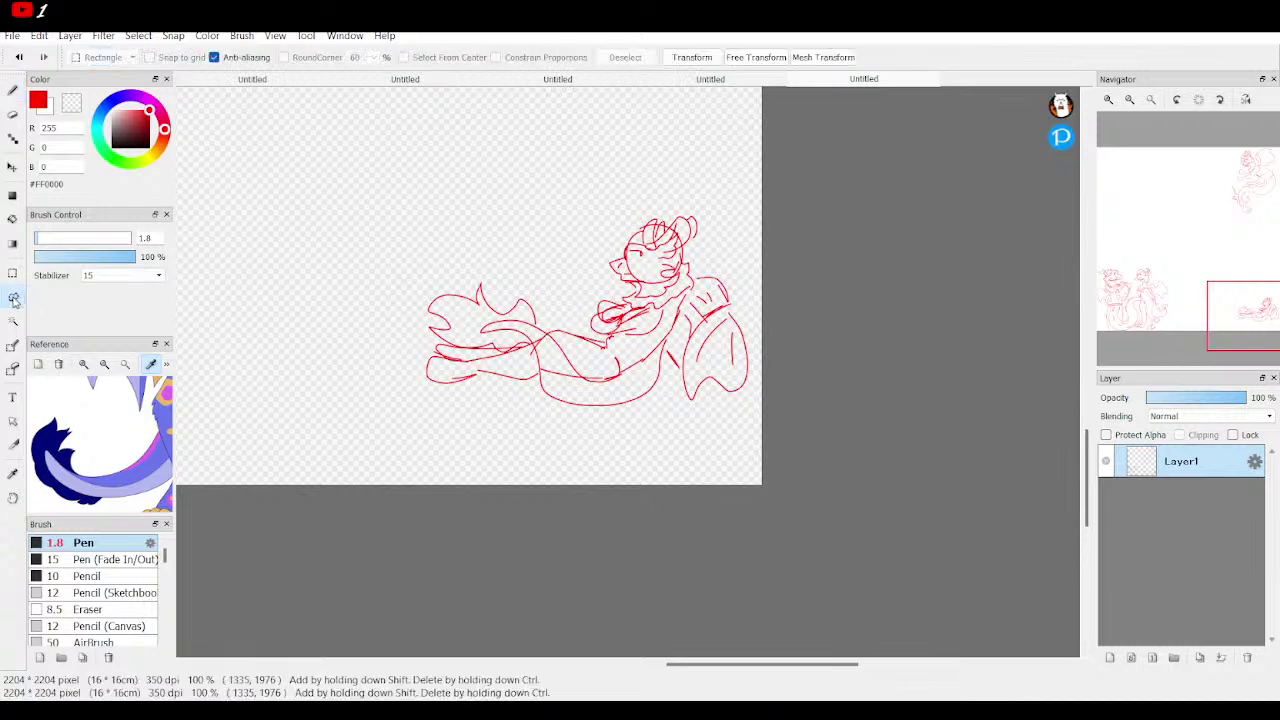
{"action": "mouse_move", "coordinate": [805, 275]}
{"action": "left_mouse_down"}
{"action": "mouse_move", "coordinate": [366, 335]}
{"action": "mouse_move", "coordinate": [752, 436]}
{"action": "mouse_move", "coordinate": [825, 212]}
{"action": "mouse_move", "coordinate": [830, 245]}
{"action": "left_mouse_up"}
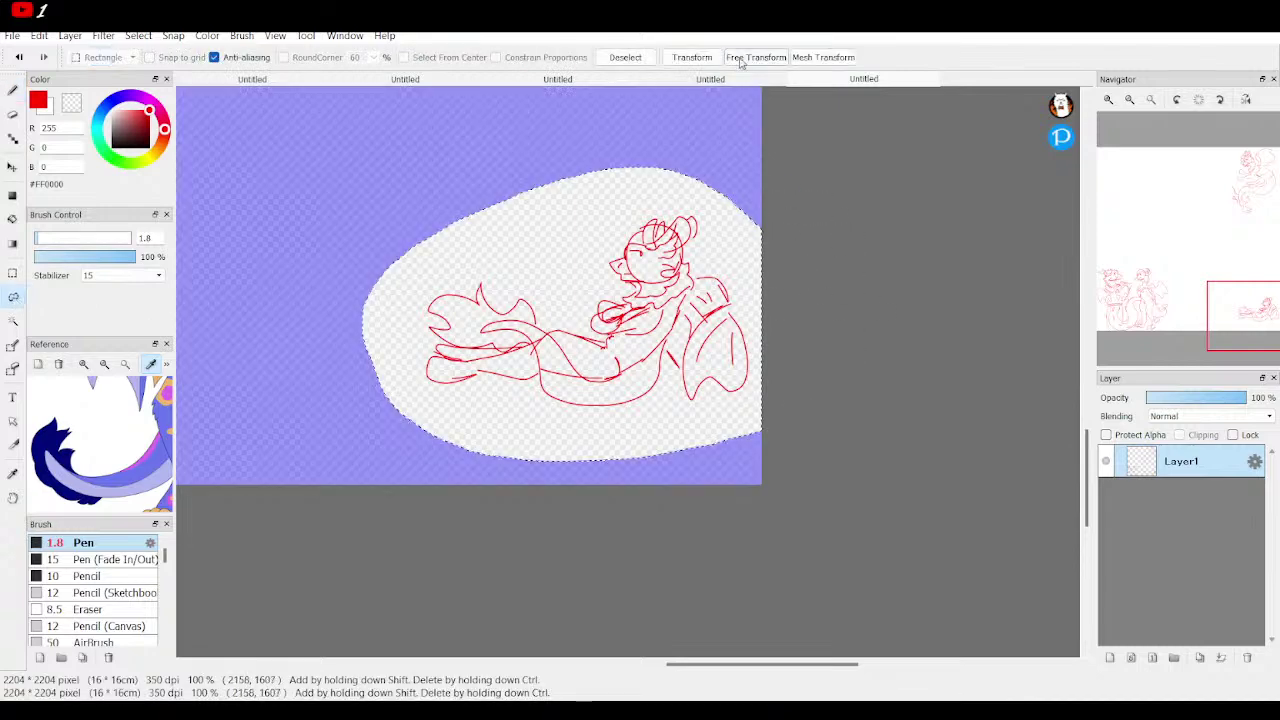
{"action": "left_click", "coordinate": [692, 57]}
{"action": "left_click_drag", "start_coordinate": [647, 343], "coordinate": [653, 373]}
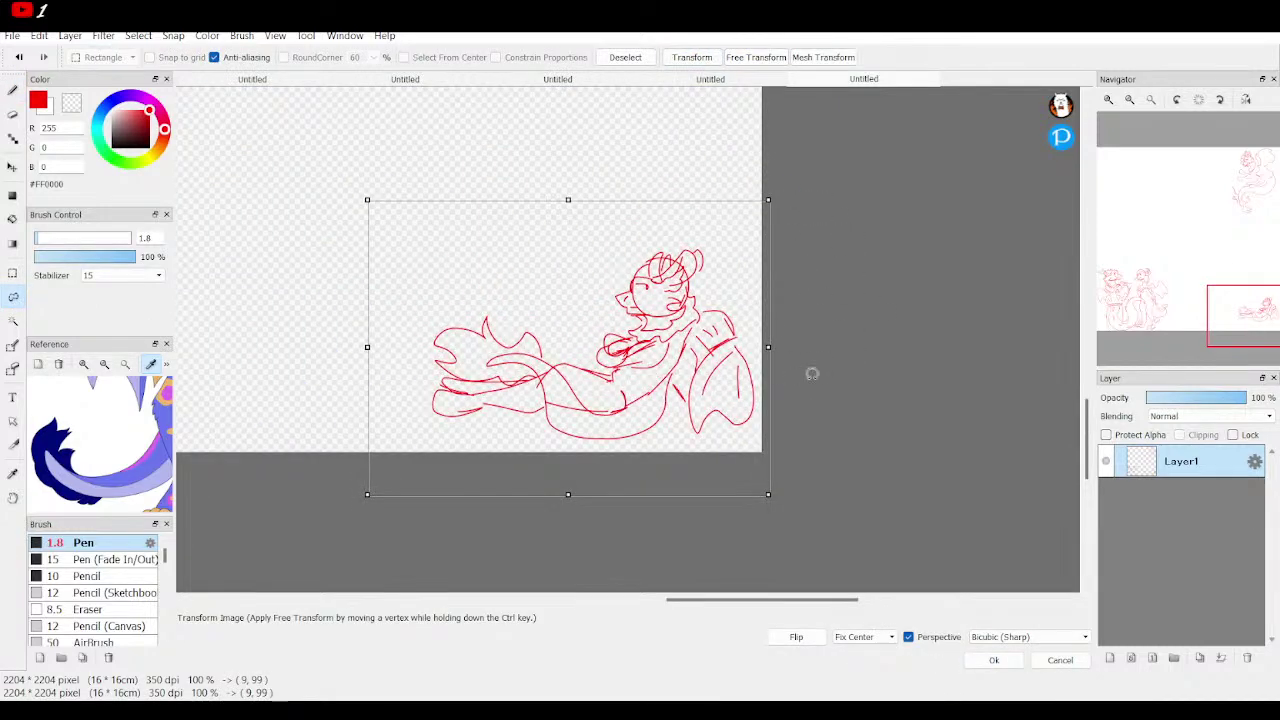
{"action": "left_click_drag", "start_coordinate": [811, 371], "coordinate": [823, 343]}
{"action": "left_click_drag", "start_coordinate": [620, 340], "coordinate": [613, 350]}
{"action": "left_click", "coordinate": [994, 661]}
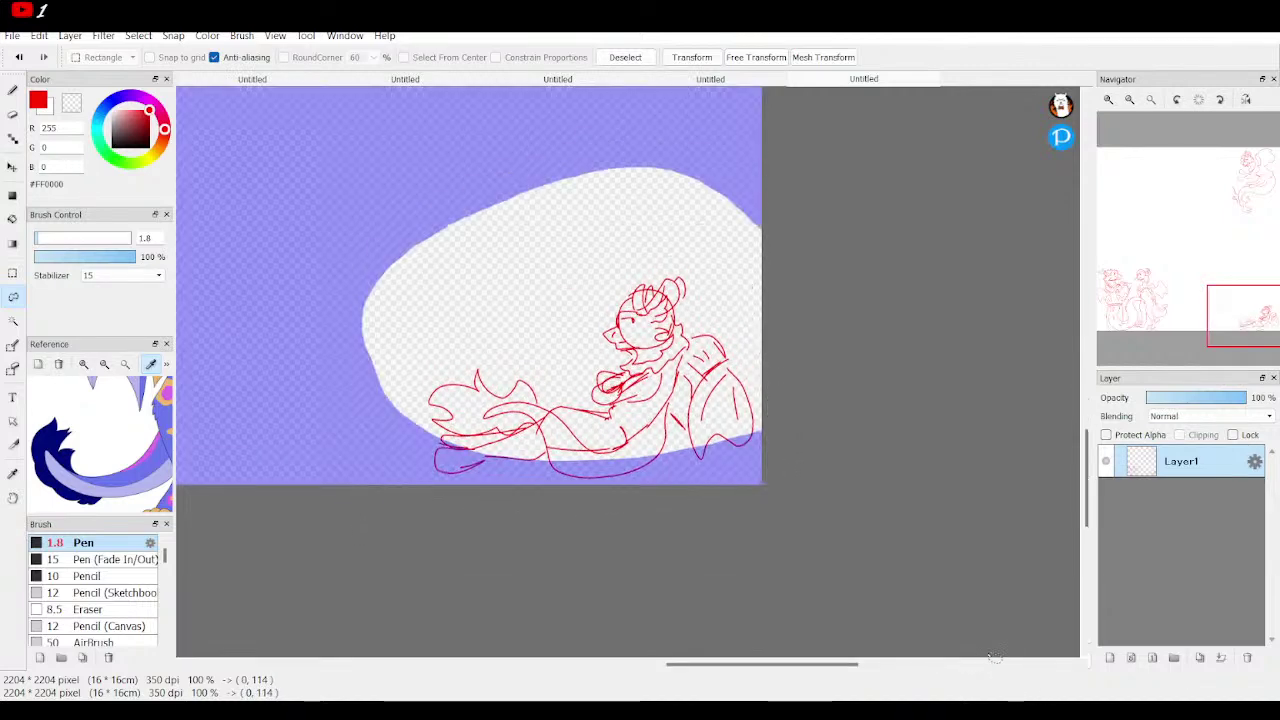
{"action": "left_click", "coordinate": [13, 273]}
{"action": "left_click", "coordinate": [311, 297]}
{"action": "left_click", "coordinate": [1151, 101]}
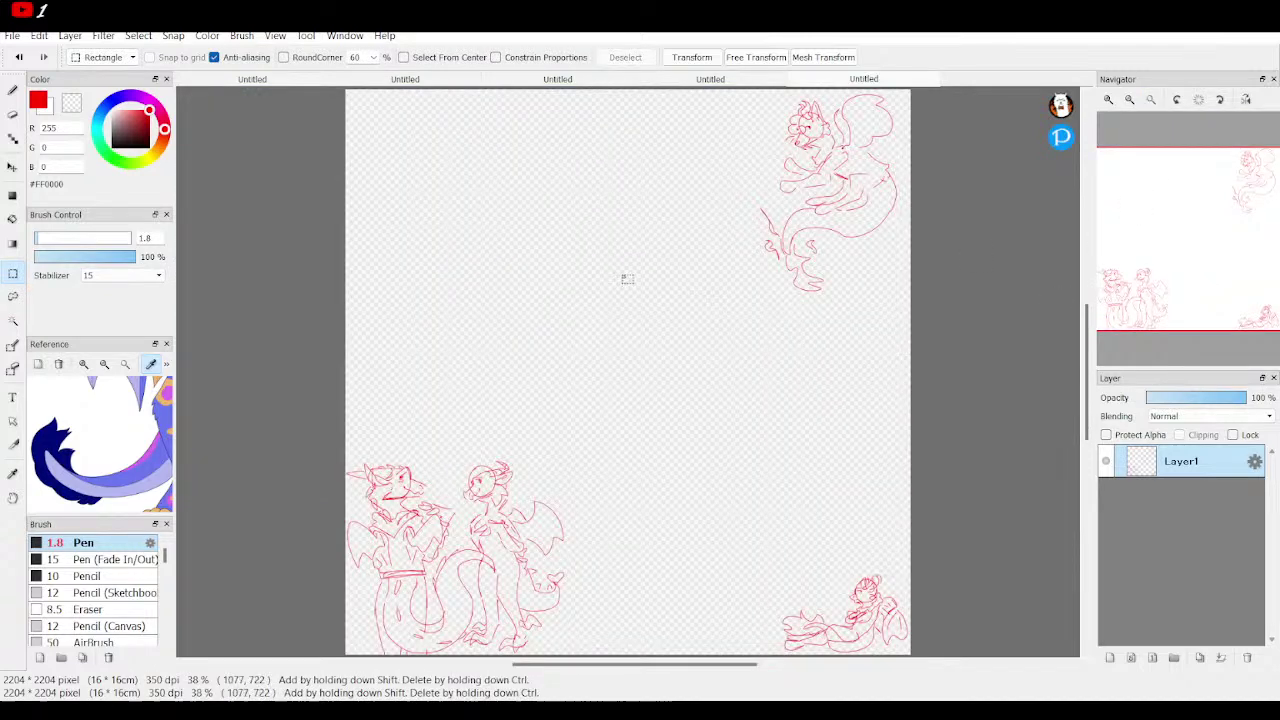
Lasso the two characters at the canvas's lower left, scale them down and move them into the corner.
{"action": "left_click", "coordinate": [13, 297]}
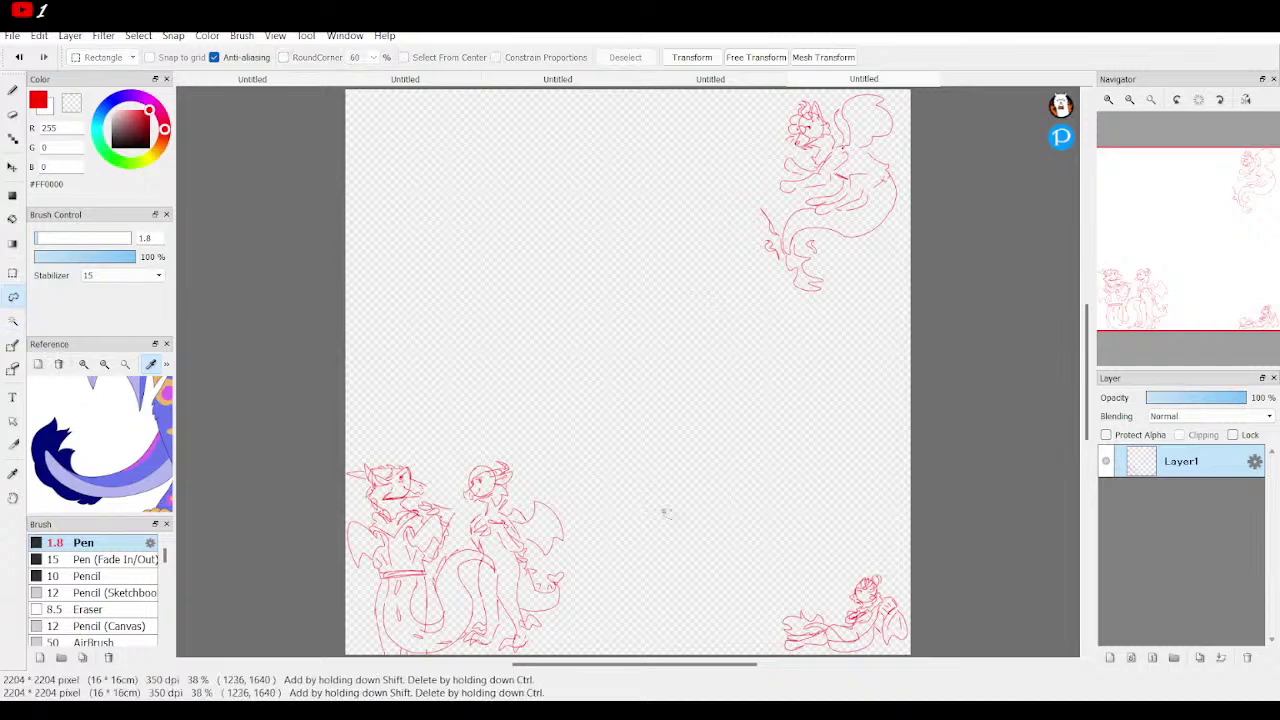
{"action": "mouse_move", "coordinate": [606, 512]}
{"action": "left_mouse_down"}
{"action": "mouse_move", "coordinate": [541, 452]}
{"action": "mouse_move", "coordinate": [318, 467]}
{"action": "mouse_move", "coordinate": [300, 624]}
{"action": "mouse_move", "coordinate": [643, 639]}
{"action": "mouse_move", "coordinate": [657, 566]}
{"action": "mouse_move", "coordinate": [590, 500]}
{"action": "left_mouse_up"}
{"action": "left_click", "coordinate": [690, 58]}
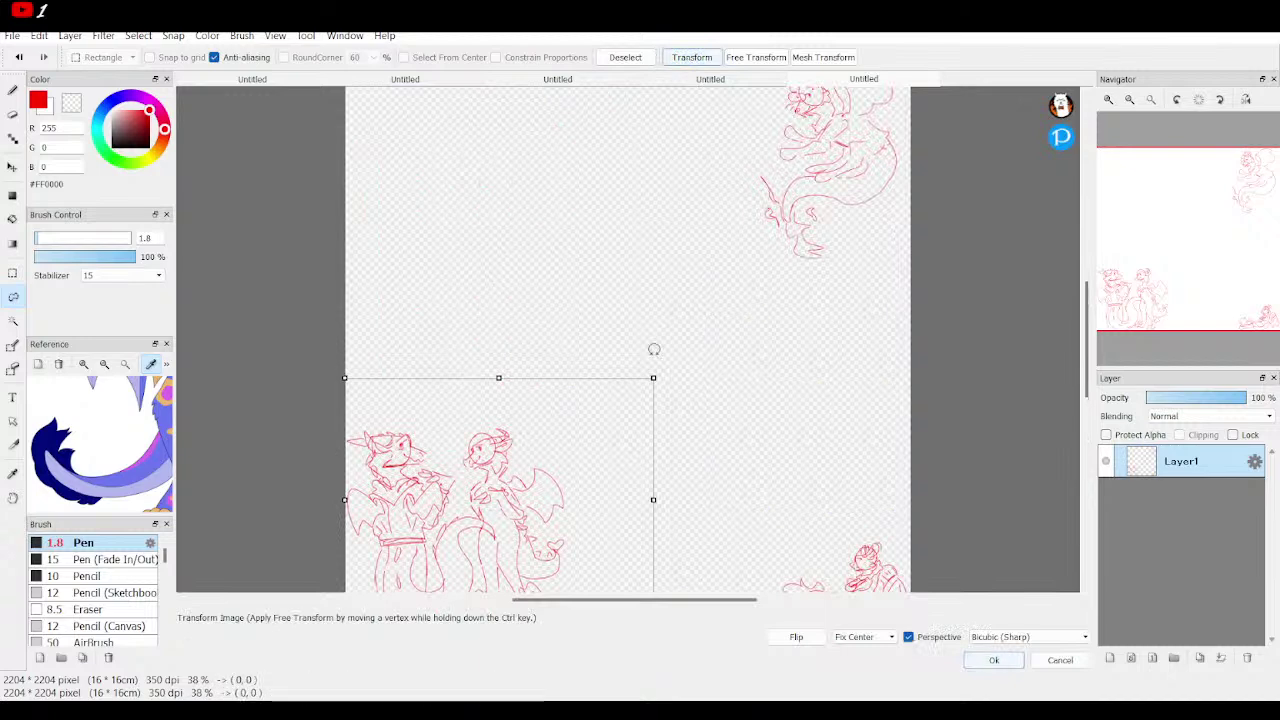
{"action": "left_click_drag", "start_coordinate": [654, 375], "coordinate": [628, 396]}
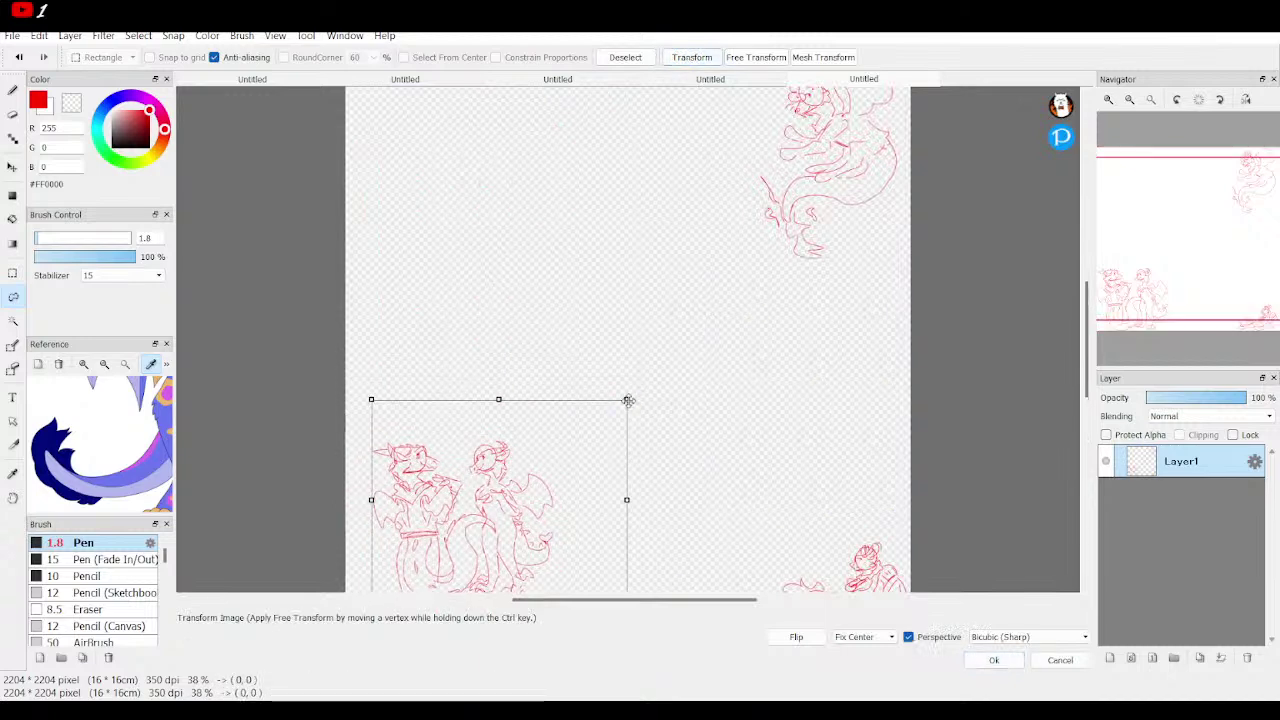
{"action": "left_click", "coordinate": [1211, 263]}
{"action": "mouse_move", "coordinate": [555, 325]}
{"action": "left_mouse_down"}
{"action": "mouse_move", "coordinate": [520, 370]}
{"action": "mouse_move", "coordinate": [530, 355]}
{"action": "left_mouse_up"}
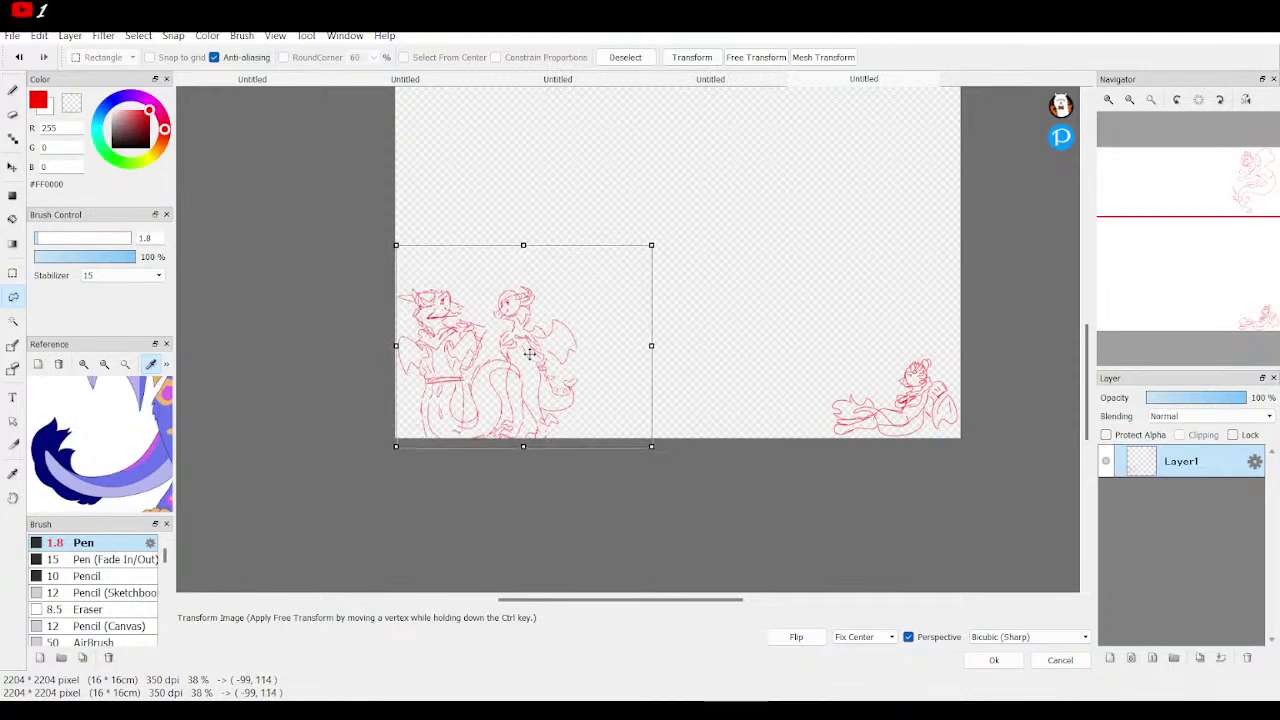
{"action": "left_click", "coordinate": [990, 660]}
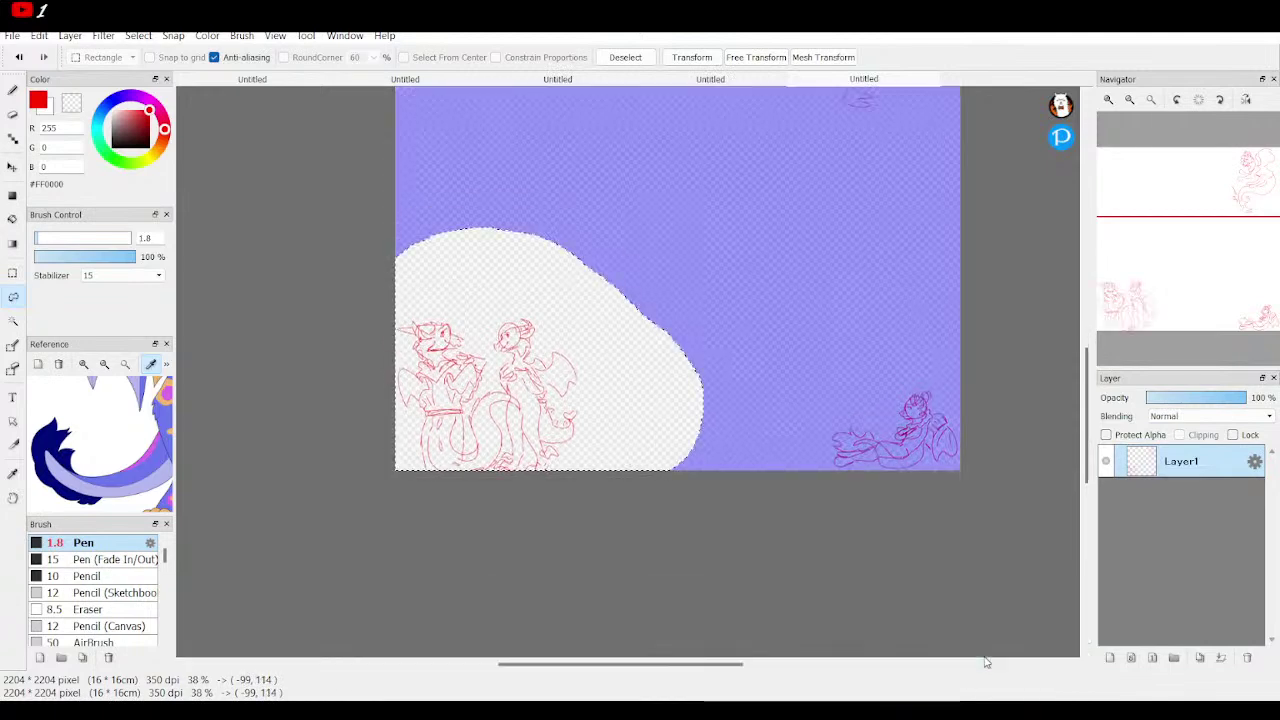
Lasso the winged creature at the canvas's upper right, scale it down, move it into the corner and deselect.
{"action": "scroll", "coordinate": [1249, 237], "scroll_direction": "up", "scroll_amount": 2}
{"action": "left_click_drag", "start_coordinate": [1249, 237], "coordinate": [1249, 202]}
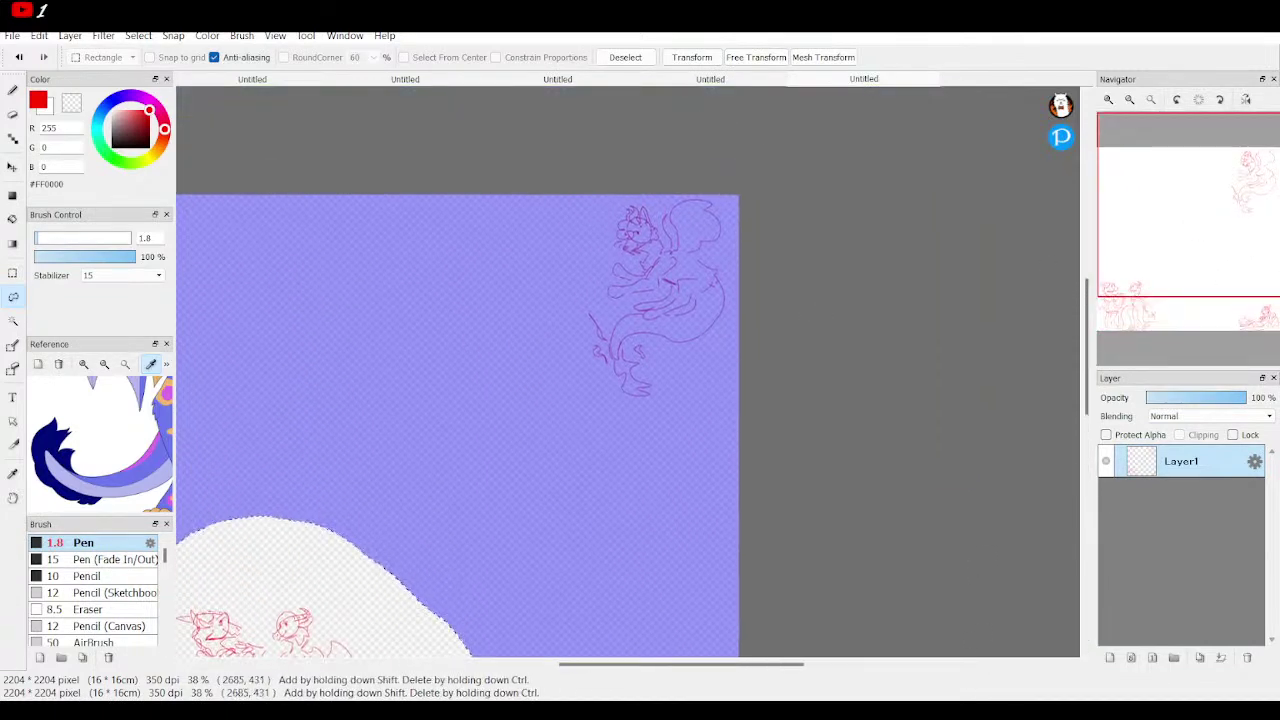
{"action": "mouse_move", "coordinate": [660, 180]}
{"action": "left_mouse_down"}
{"action": "mouse_move", "coordinate": [598, 445]}
{"action": "mouse_move", "coordinate": [755, 262]}
{"action": "mouse_move", "coordinate": [660, 182]}
{"action": "left_mouse_up"}
{"action": "key", "text": "ctrl+t"}
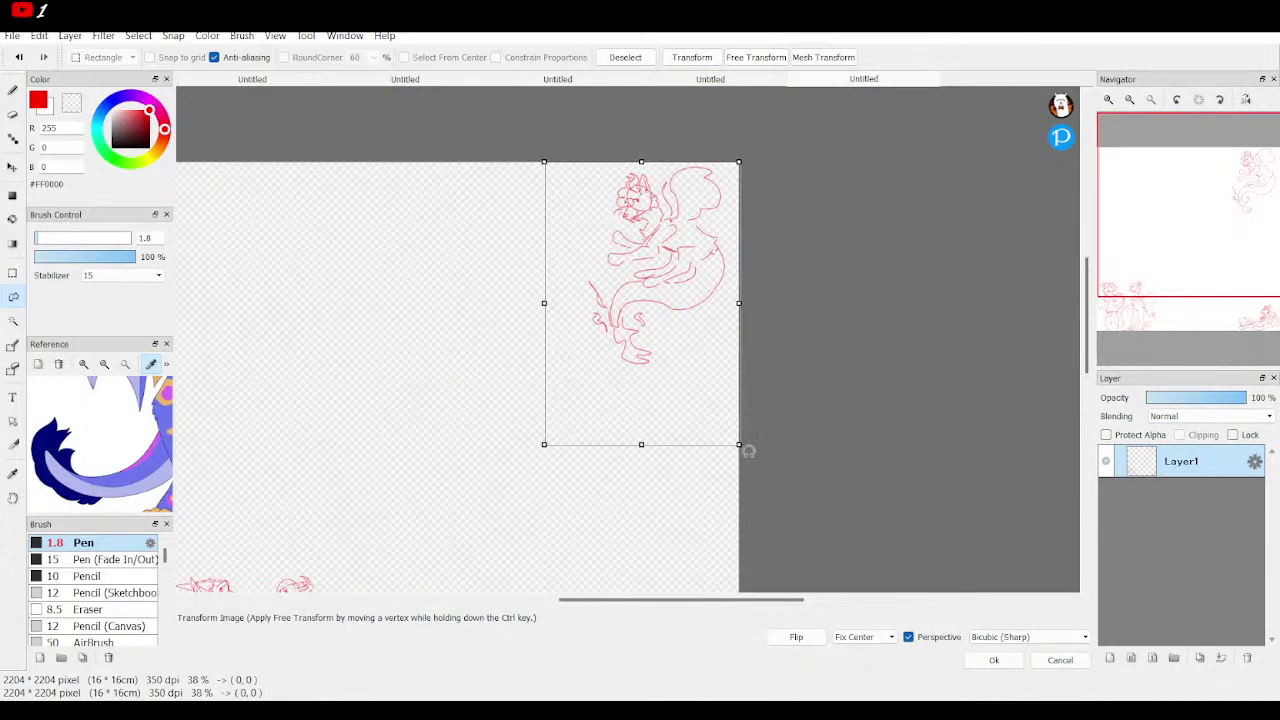
{"action": "left_click_drag", "start_coordinate": [739, 444], "coordinate": [729, 423]}
{"action": "left_click_drag", "start_coordinate": [666, 318], "coordinate": [688, 300]}
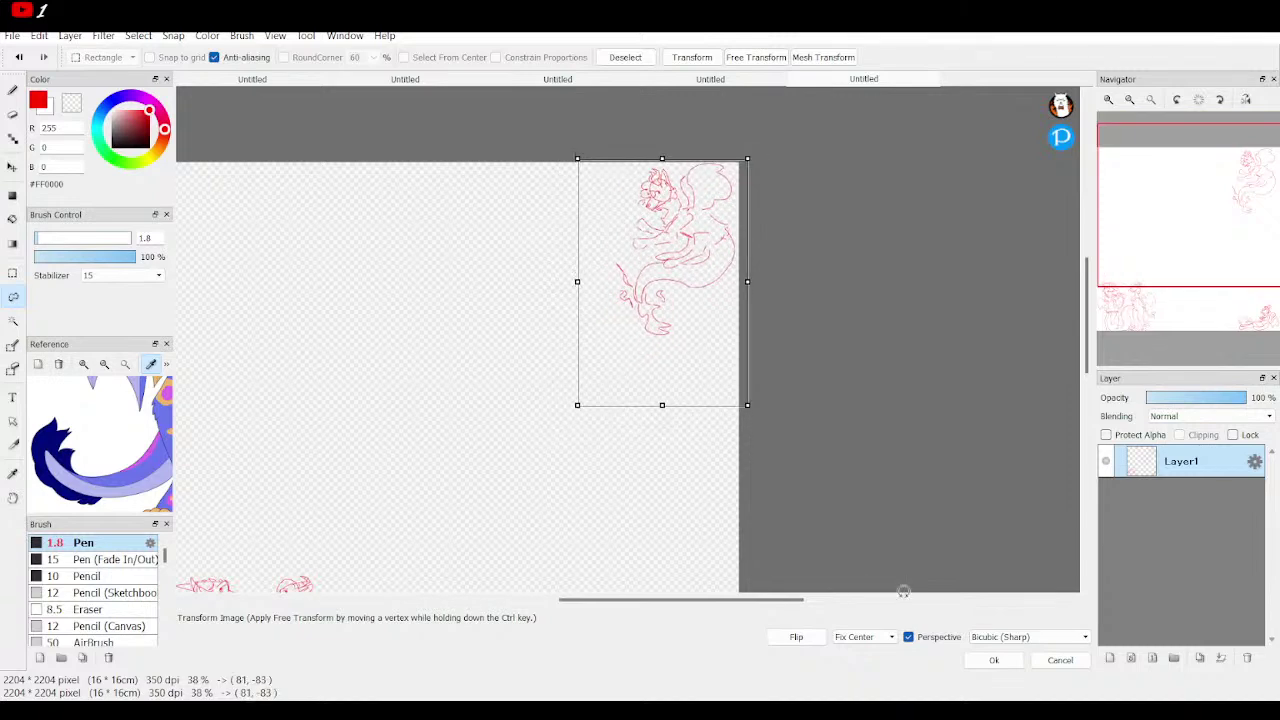
{"action": "left_click", "coordinate": [994, 660]}
{"action": "left_click", "coordinate": [13, 273]}
{"action": "left_click", "coordinate": [428, 320]}
{"action": "left_click", "coordinate": [1151, 99]}
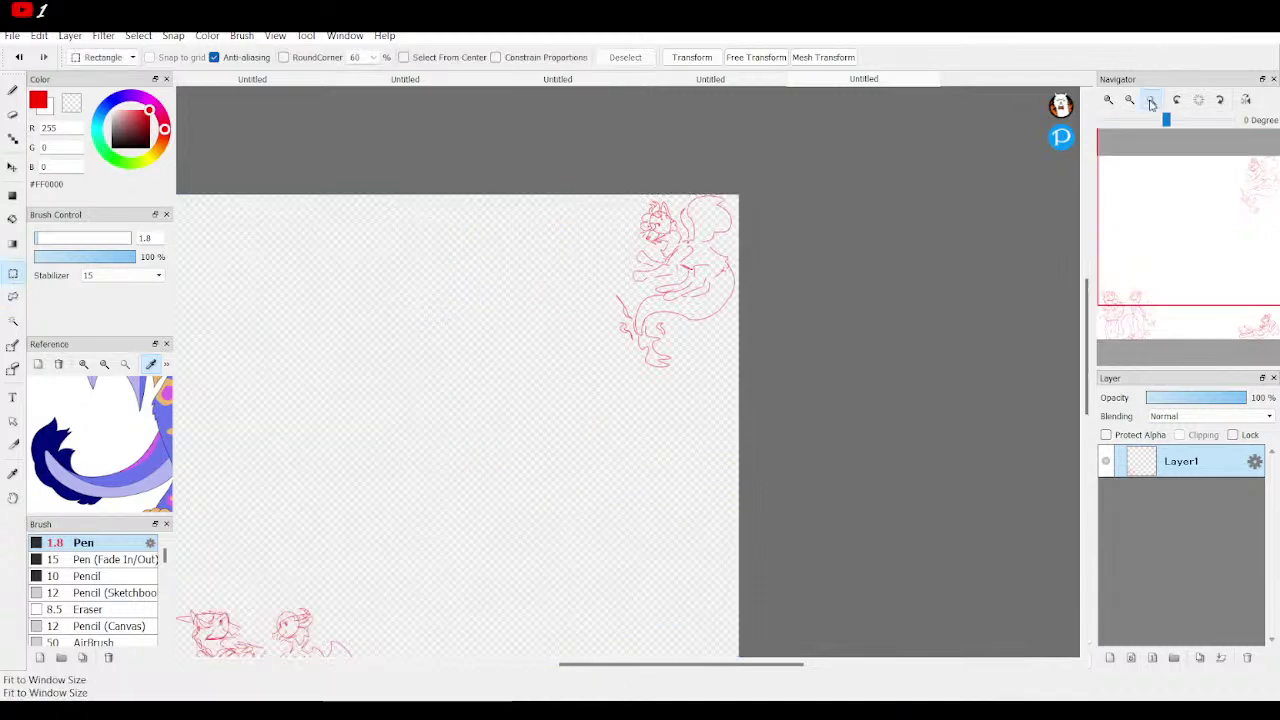
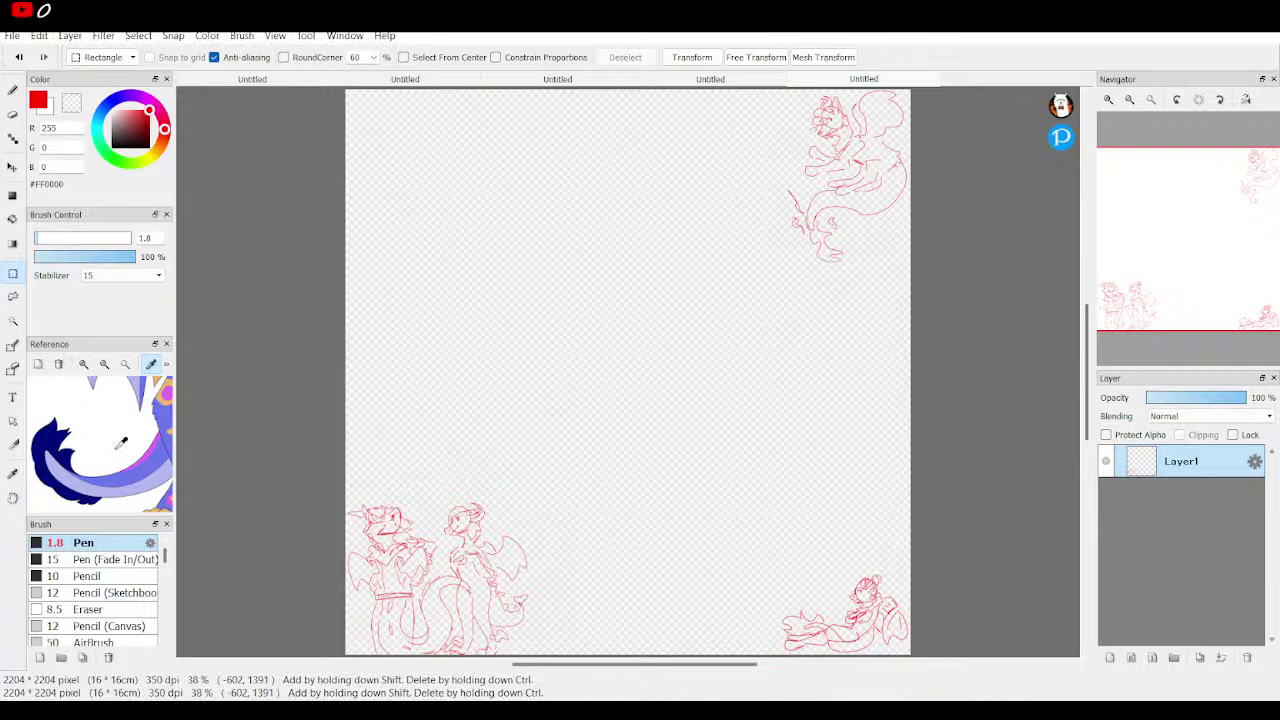
Replace the reference image with the white spiny dragon sheet and return to the Pen at the empty area beside the reclining dragon.
{"action": "left_click", "coordinate": [85, 365]}
{"action": "left_click", "coordinate": [58, 364]}
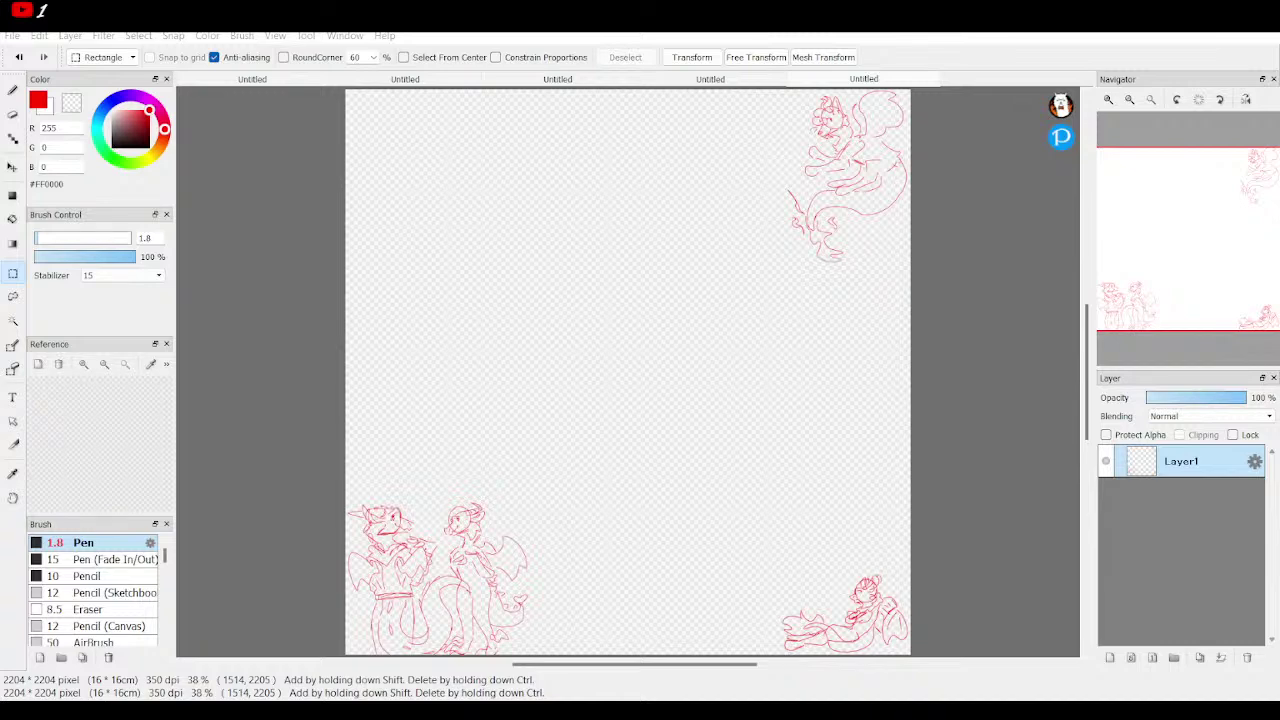
{"action": "key", "text": "b"}
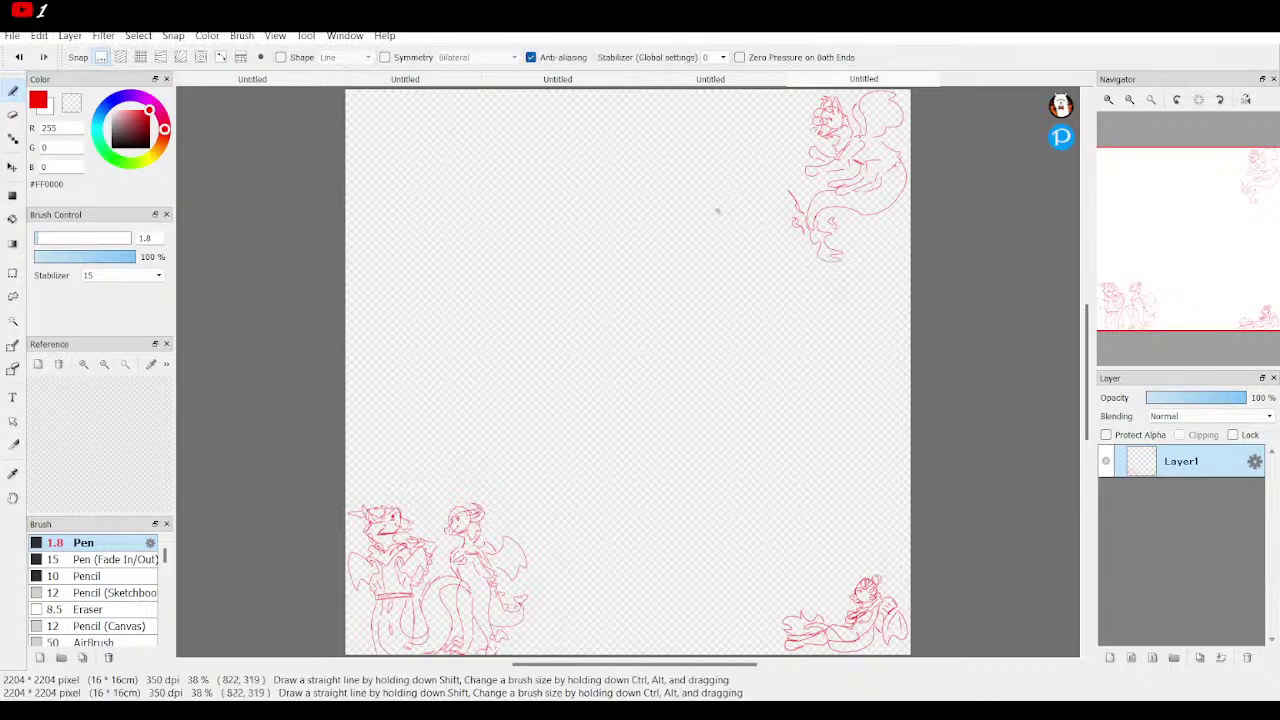
{"action": "scroll", "coordinate": [1155, 186], "scroll_direction": "up", "scroll_amount": 4}
{"action": "mouse_move", "coordinate": [1155, 186]}
{"action": "left_mouse_down"}
{"action": "mouse_move", "coordinate": [1146, 214]}
{"action": "mouse_move", "coordinate": [1249, 271]}
{"action": "mouse_move", "coordinate": [1180, 329]}
{"action": "mouse_move", "coordinate": [1204, 292]}
{"action": "left_mouse_up"}
{"action": "scroll", "coordinate": [1195, 311], "scroll_direction": "down", "scroll_amount": 1}
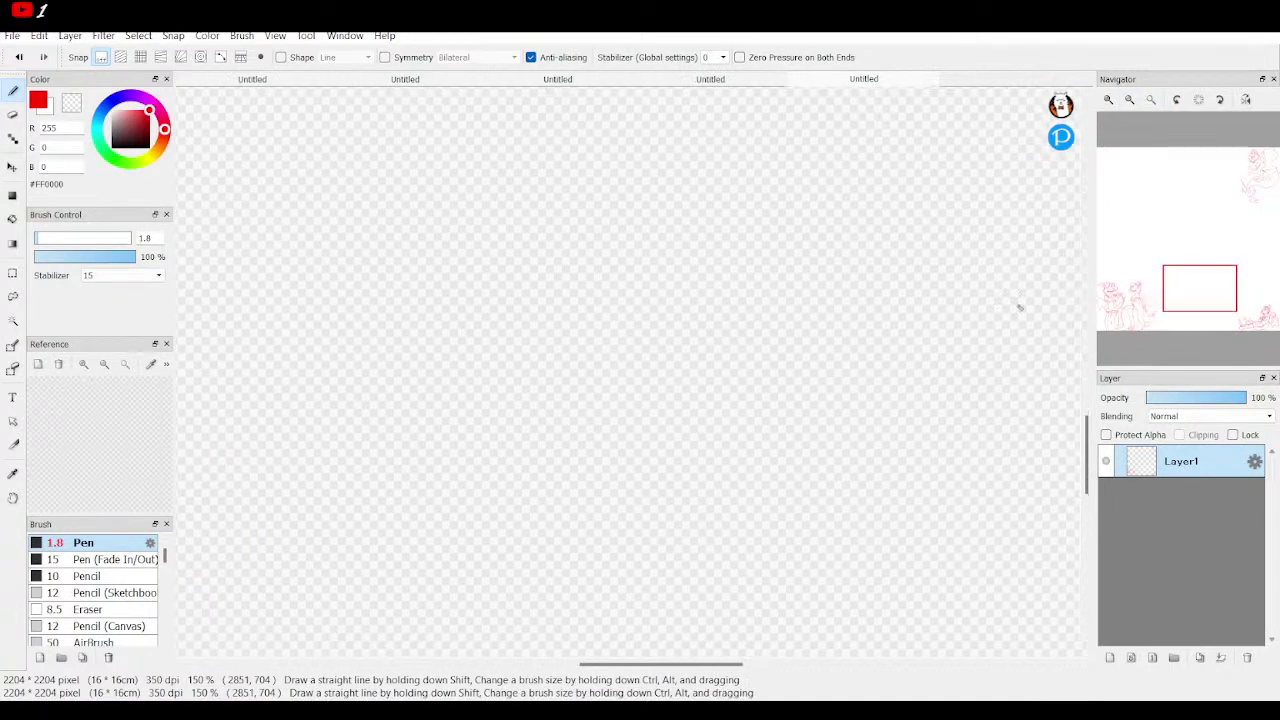
{"action": "left_click", "coordinate": [41, 365]}
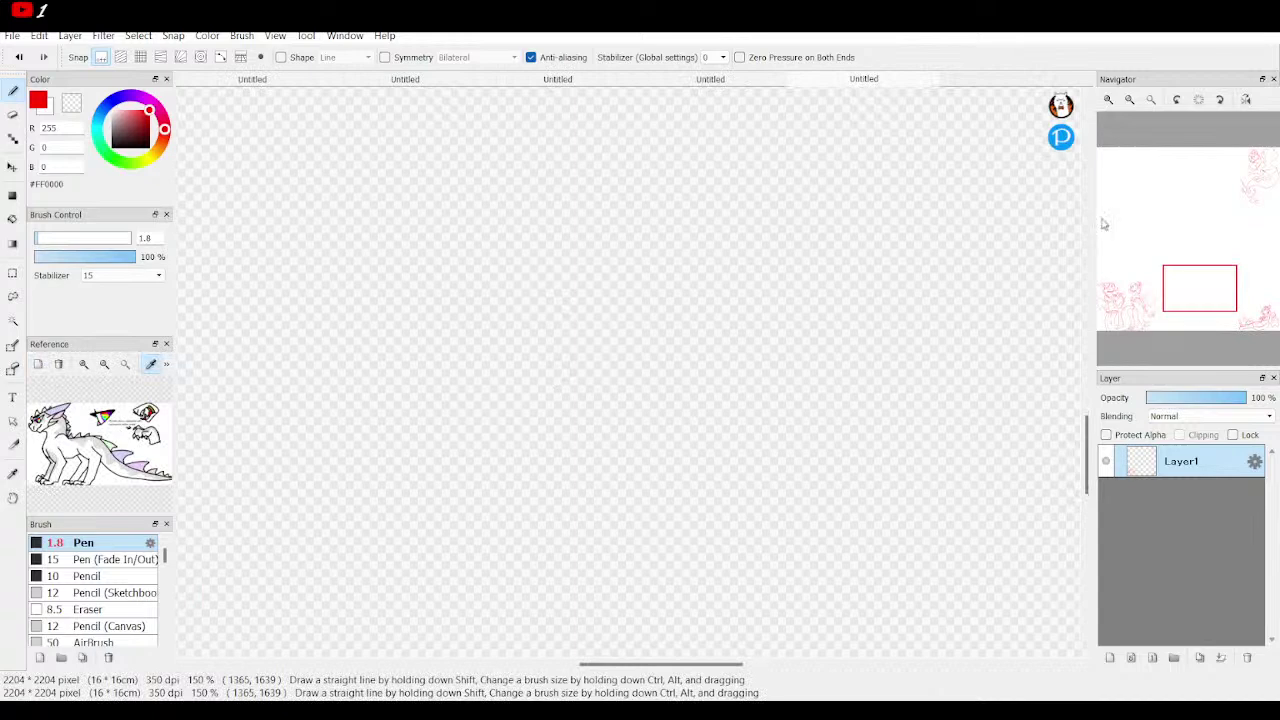
{"action": "left_click_drag", "start_coordinate": [1200, 289], "coordinate": [1222, 306]}
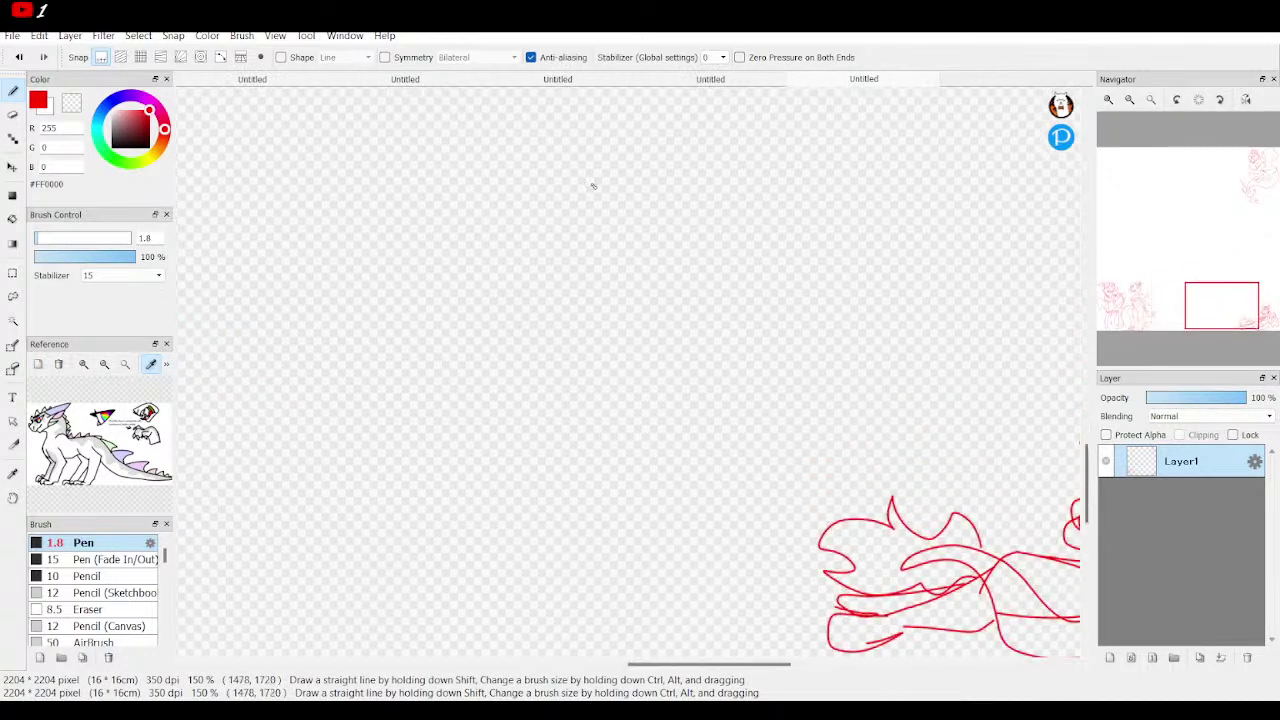
Sketch the spiny dragon's doubled head circle with its snout, nostril, jawline and lower cheek spike in the empty area beside the reclining dragon.
{"action": "mouse_move", "coordinate": [586, 290]}
{"action": "left_mouse_down"}
{"action": "mouse_move", "coordinate": [569, 366]}
{"action": "mouse_move", "coordinate": [611, 299]}
{"action": "mouse_move", "coordinate": [553, 314]}
{"action": "mouse_move", "coordinate": [631, 336]}
{"action": "mouse_move", "coordinate": [598, 286]}
{"action": "left_mouse_up"}
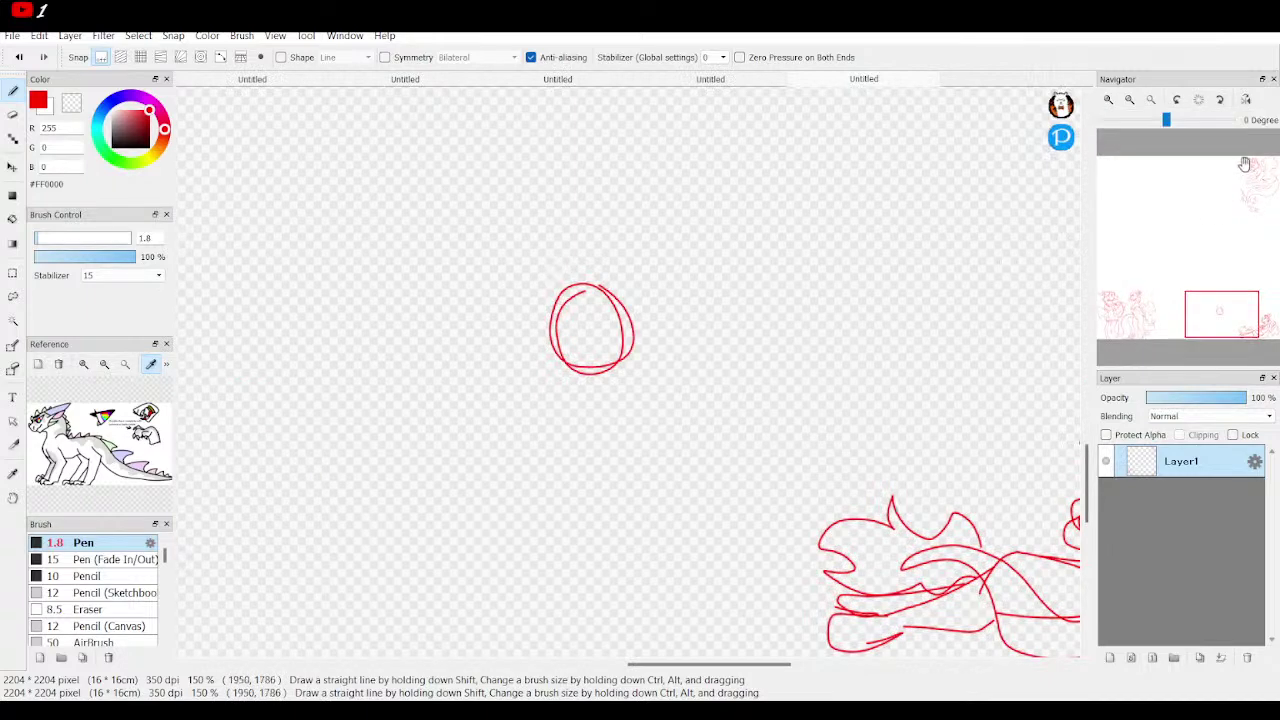
{"action": "key", "text": "ctrl+plus"}
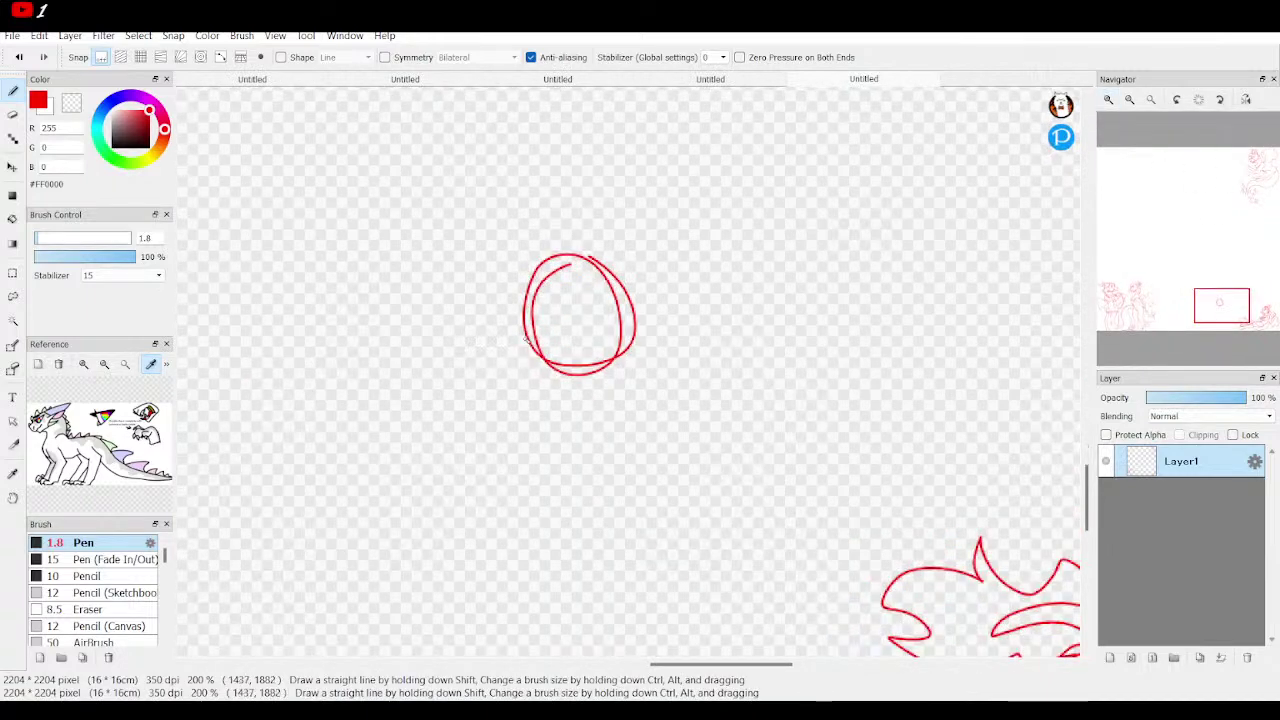
{"action": "key", "text": "ctrl+plus"}
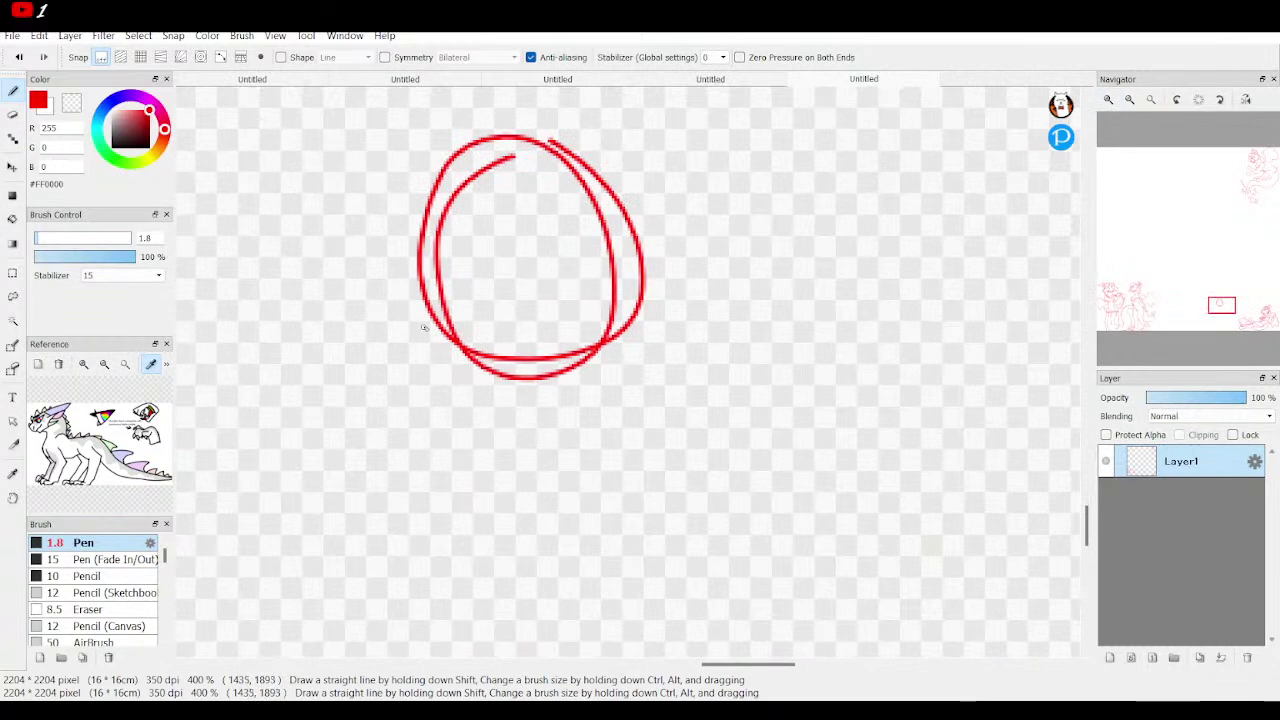
{"action": "mouse_move", "coordinate": [428, 321]}
{"action": "left_mouse_down"}
{"action": "mouse_move", "coordinate": [392, 409]}
{"action": "mouse_move", "coordinate": [387, 370]}
{"action": "mouse_move", "coordinate": [403, 409]}
{"action": "mouse_move", "coordinate": [463, 426]}
{"action": "mouse_move", "coordinate": [462, 388]}
{"action": "mouse_move", "coordinate": [496, 350]}
{"action": "left_mouse_up"}
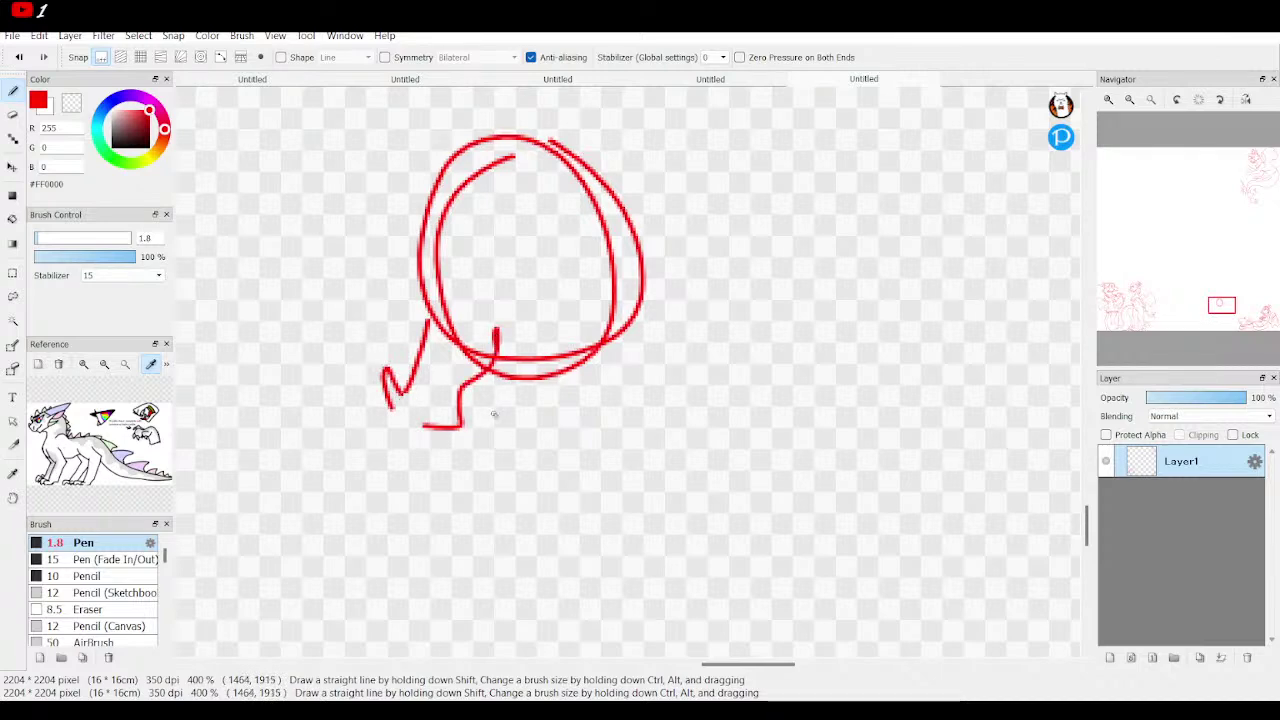
{"action": "mouse_move", "coordinate": [472, 425]}
{"action": "left_mouse_down"}
{"action": "mouse_move", "coordinate": [608, 343]}
{"action": "mouse_move", "coordinate": [593, 348]}
{"action": "mouse_move", "coordinate": [605, 307]}
{"action": "mouse_move", "coordinate": [712, 254]}
{"action": "mouse_move", "coordinate": [629, 330]}
{"action": "mouse_move", "coordinate": [585, 320]}
{"action": "mouse_move", "coordinate": [616, 305]}
{"action": "left_mouse_up"}
{"action": "left_click_drag", "start_coordinate": [432, 403], "coordinate": [432, 388]}
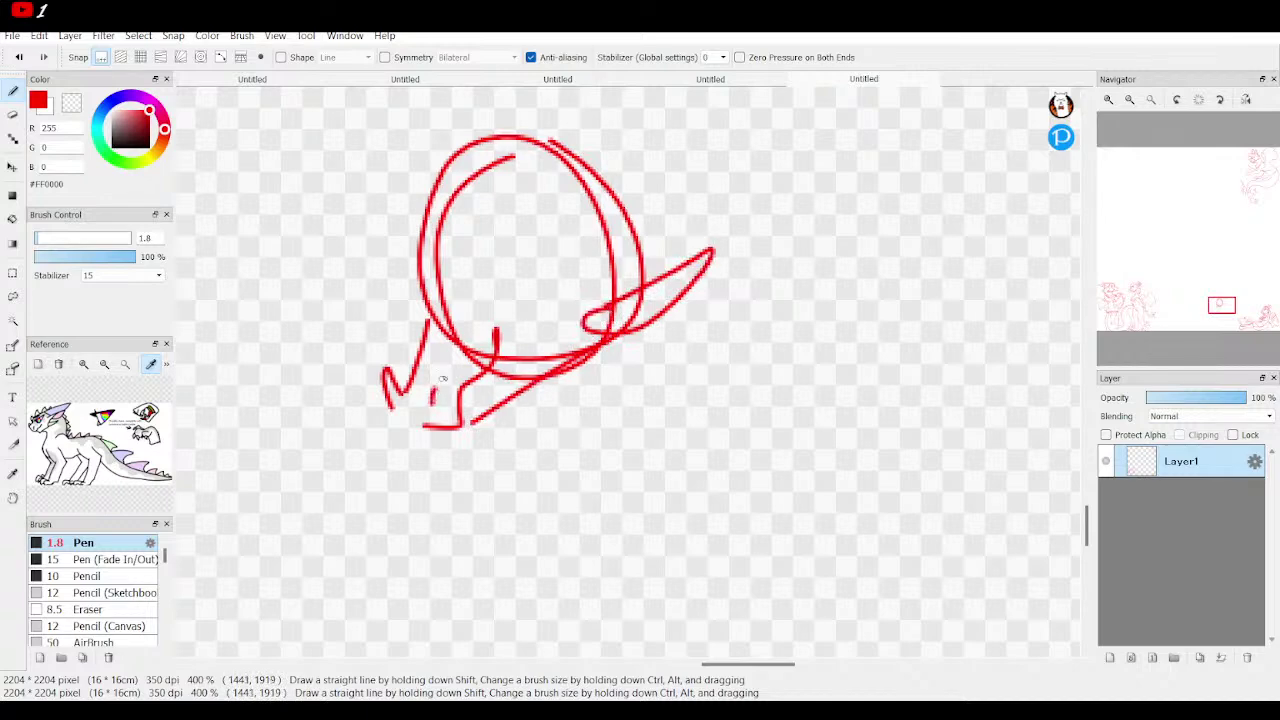
{"action": "mouse_move", "coordinate": [477, 248]}
{"action": "left_mouse_down"}
{"action": "mouse_move", "coordinate": [416, 262]}
{"action": "mouse_move", "coordinate": [419, 322]}
{"action": "mouse_move", "coordinate": [448, 333]}
{"action": "left_mouse_up"}
{"action": "left_click", "coordinate": [20, 57]}
{"action": "left_click", "coordinate": [20, 57]}
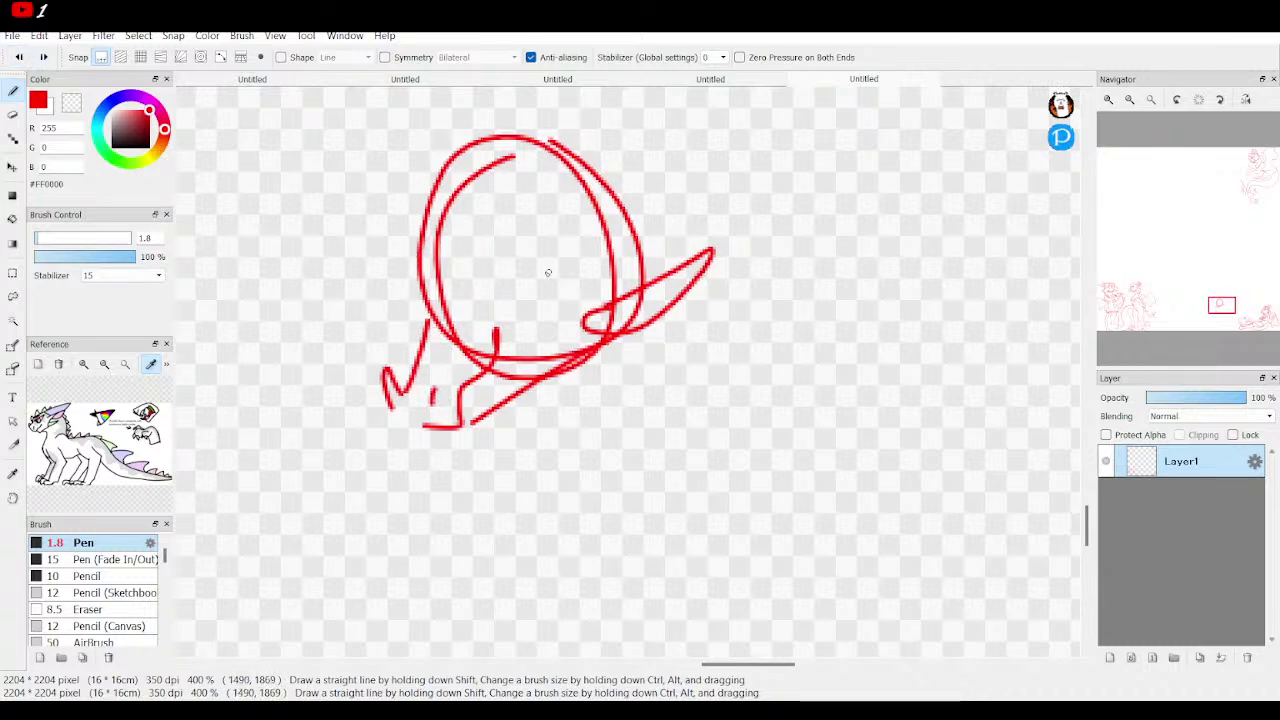
Sketch the spiny dragon's brow ridge and eye, plus the long horn and the spikes behind the head.
{"action": "mouse_move", "coordinate": [467, 250]}
{"action": "left_mouse_down"}
{"action": "mouse_move", "coordinate": [414, 264]}
{"action": "mouse_move", "coordinate": [448, 332]}
{"action": "mouse_move", "coordinate": [405, 276]}
{"action": "mouse_move", "coordinate": [478, 282]}
{"action": "mouse_move", "coordinate": [424, 302]}
{"action": "left_mouse_up"}
{"action": "left_click", "coordinate": [18, 57]}
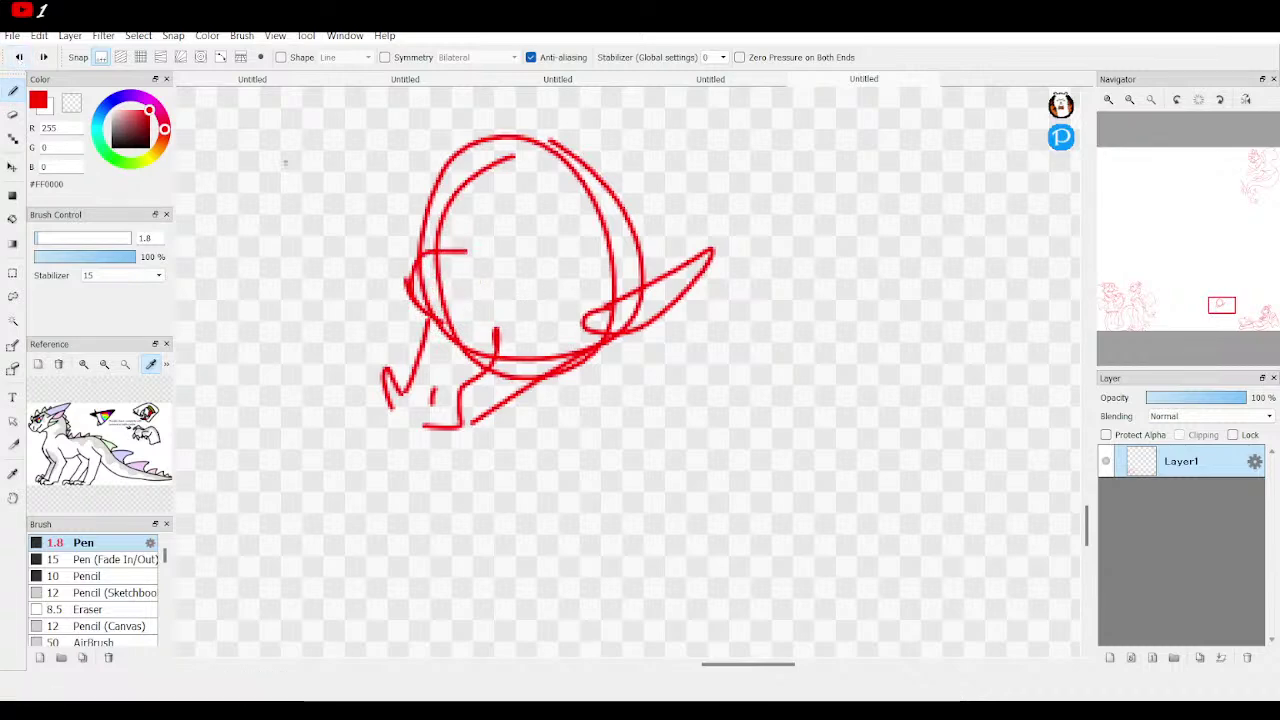
{"action": "mouse_move", "coordinate": [442, 300]}
{"action": "left_mouse_down"}
{"action": "mouse_move", "coordinate": [470, 268]}
{"action": "mouse_move", "coordinate": [440, 304]}
{"action": "left_mouse_up"}
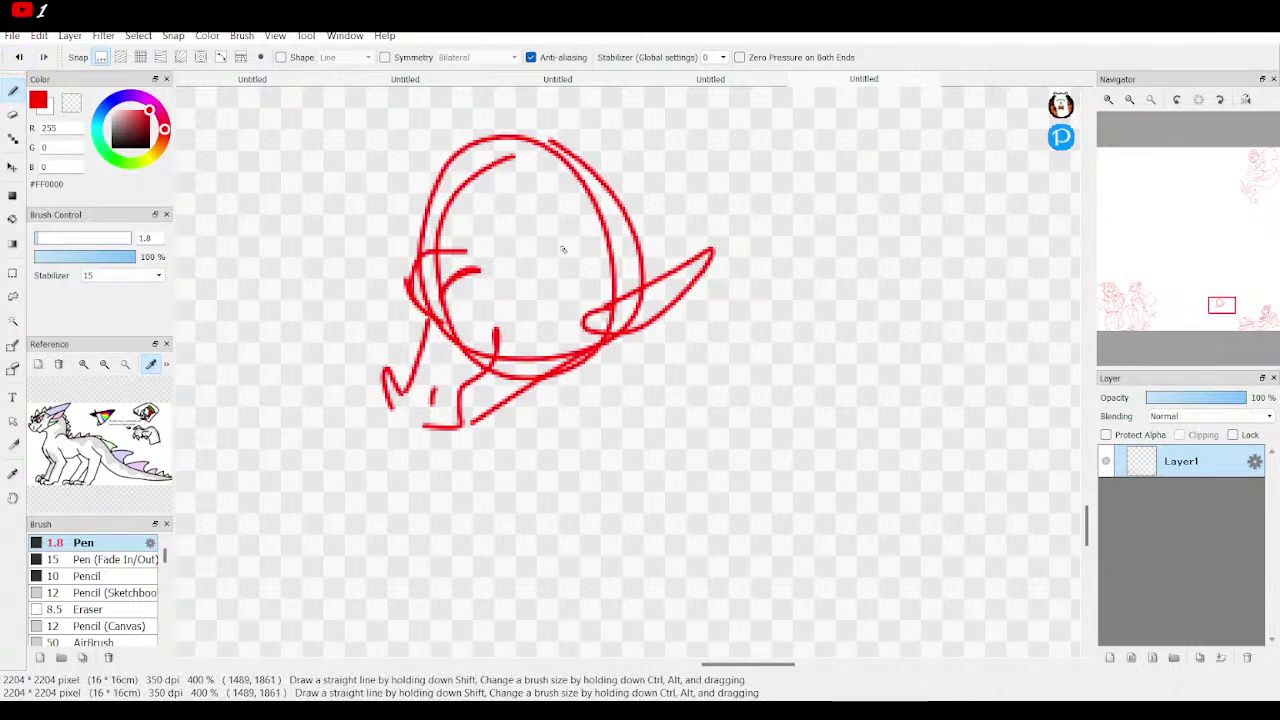
{"action": "mouse_move", "coordinate": [560, 240]}
{"action": "left_mouse_down"}
{"action": "mouse_move", "coordinate": [669, 183]}
{"action": "mouse_move", "coordinate": [632, 273]}
{"action": "mouse_move", "coordinate": [568, 288]}
{"action": "mouse_move", "coordinate": [645, 210]}
{"action": "left_mouse_up"}
{"action": "mouse_move", "coordinate": [456, 240]}
{"action": "left_mouse_down"}
{"action": "mouse_move", "coordinate": [541, 188]}
{"action": "mouse_move", "coordinate": [729, 112]}
{"action": "mouse_move", "coordinate": [566, 243]}
{"action": "mouse_move", "coordinate": [501, 233]}
{"action": "left_mouse_up"}
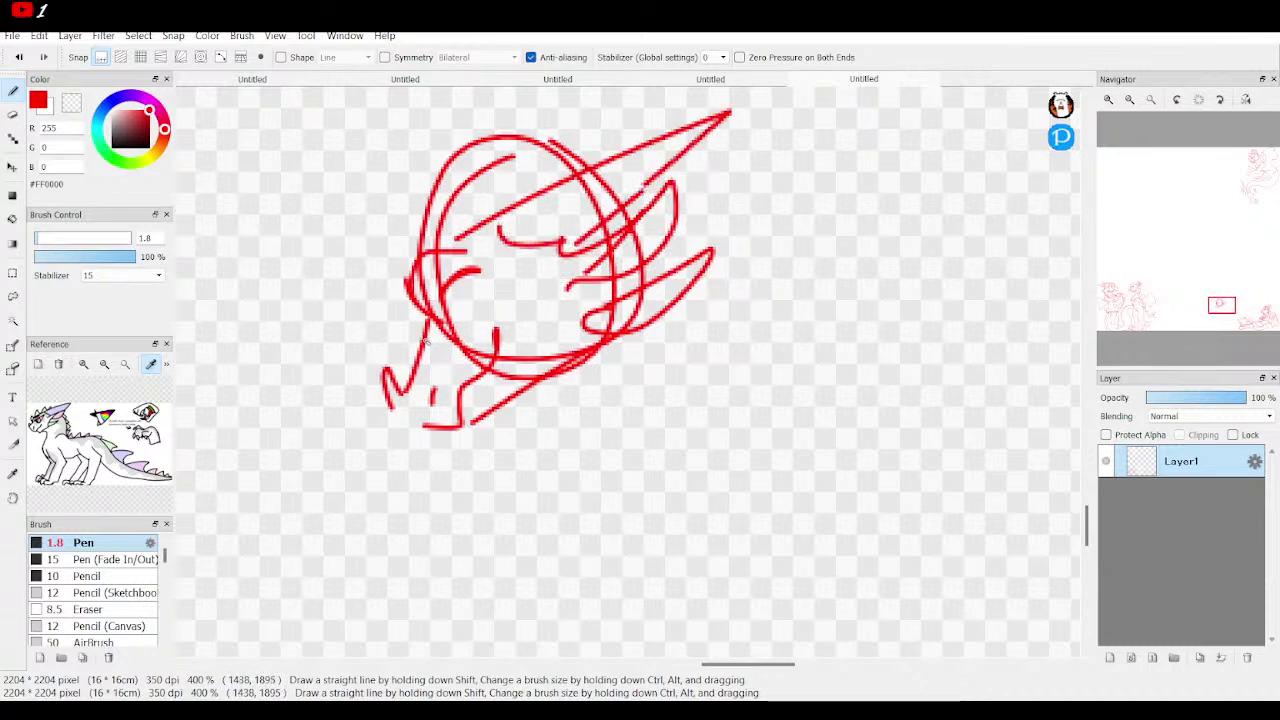
Add small spikes along the spiny dragon's snout and forehead, and sketch the front and back lines of its neck.
{"action": "mouse_move", "coordinate": [418, 336]}
{"action": "left_mouse_down"}
{"action": "mouse_move", "coordinate": [396, 300]}
{"action": "mouse_move", "coordinate": [419, 311]}
{"action": "mouse_move", "coordinate": [414, 237]}
{"action": "mouse_move", "coordinate": [432, 224]}
{"action": "mouse_move", "coordinate": [443, 252]}
{"action": "mouse_move", "coordinate": [406, 228]}
{"action": "mouse_move", "coordinate": [461, 240]}
{"action": "mouse_move", "coordinate": [463, 200]}
{"action": "mouse_move", "coordinate": [481, 181]}
{"action": "mouse_move", "coordinate": [491, 211]}
{"action": "mouse_move", "coordinate": [540, 205]}
{"action": "left_mouse_up"}
{"action": "key", "text": "ctrl+z"}
{"action": "mouse_move", "coordinate": [510, 408]}
{"action": "left_mouse_down"}
{"action": "mouse_move", "coordinate": [608, 405]}
{"action": "mouse_move", "coordinate": [548, 491]}
{"action": "left_mouse_up"}
{"action": "left_click_drag", "start_coordinate": [722, 282], "coordinate": [668, 418]}
{"action": "left_click", "coordinate": [1131, 101]}
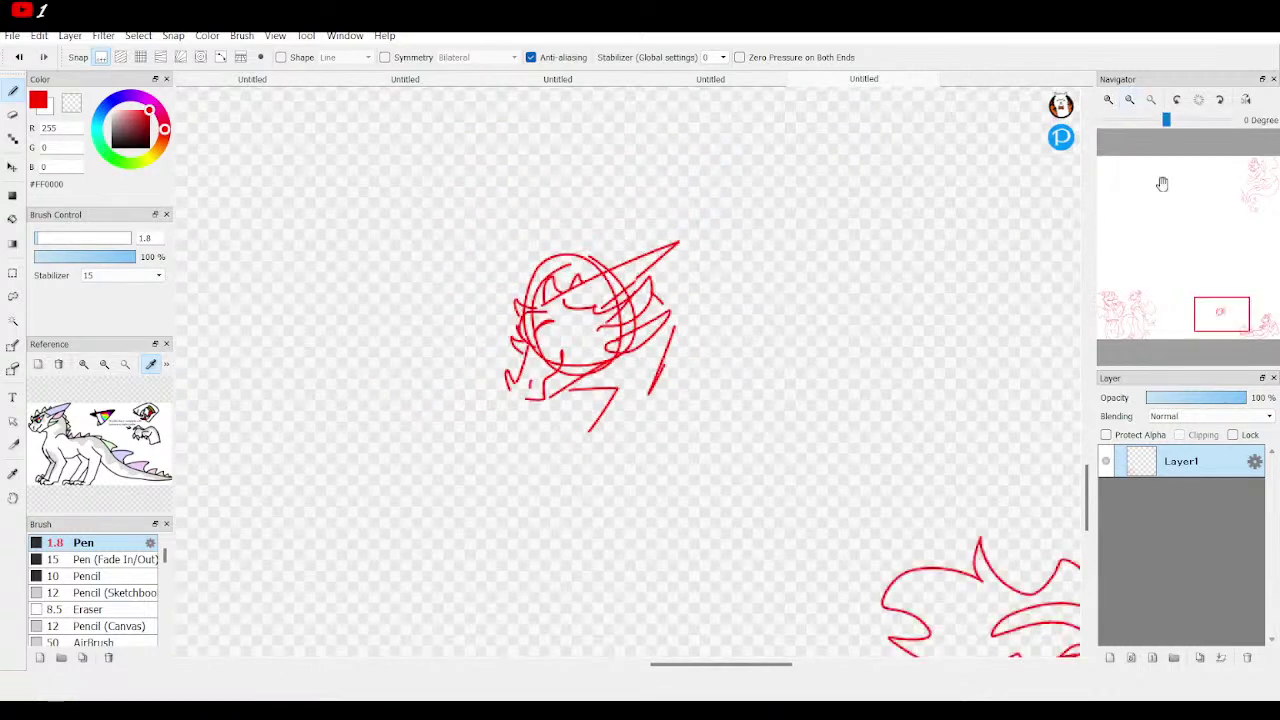
{"action": "left_click", "coordinate": [1222, 296]}
{"action": "mouse_move", "coordinate": [1222, 296]}
{"action": "left_mouse_down"}
{"action": "mouse_move", "coordinate": [1214, 337]}
{"action": "mouse_move", "coordinate": [1222, 311]}
{"action": "left_mouse_up"}
{"action": "mouse_move", "coordinate": [628, 297]}
{"action": "left_mouse_down"}
{"action": "mouse_move", "coordinate": [680, 302]}
{"action": "mouse_move", "coordinate": [672, 313]}
{"action": "left_mouse_up"}
{"action": "mouse_move", "coordinate": [612, 340]}
{"action": "left_mouse_down"}
{"action": "mouse_move", "coordinate": [593, 390]}
{"action": "mouse_move", "coordinate": [630, 516]}
{"action": "left_mouse_up"}
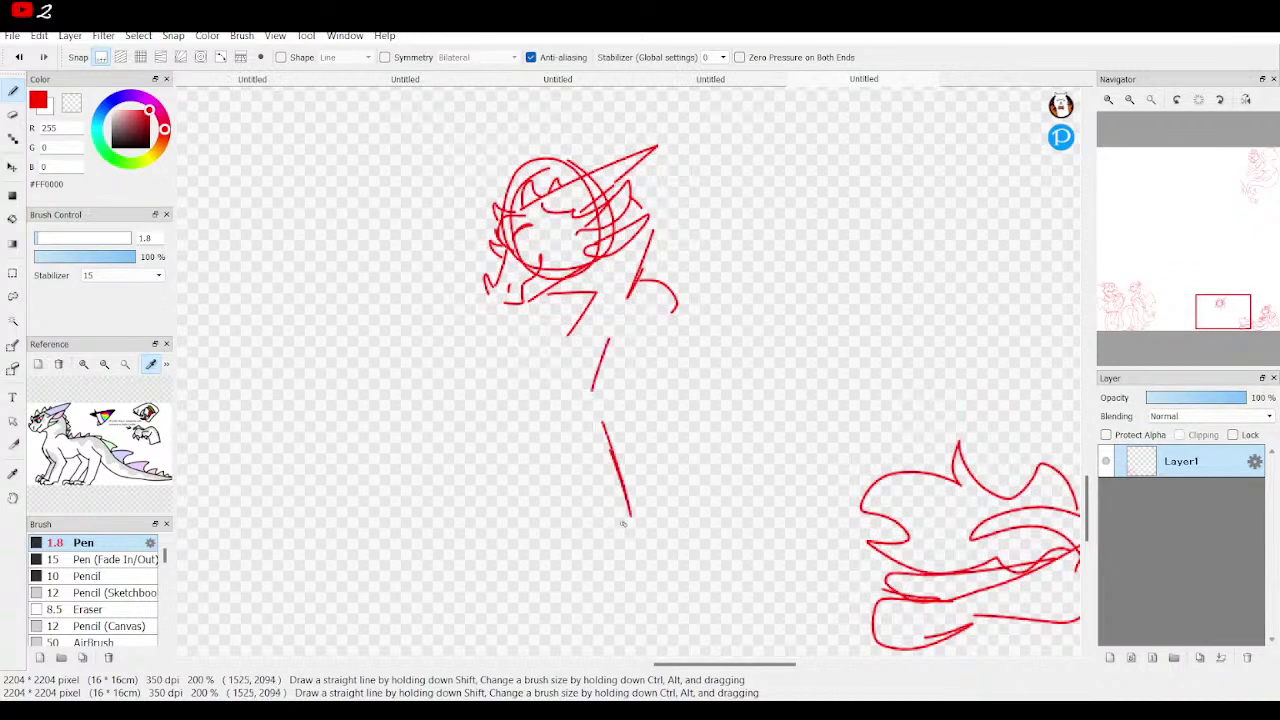
{"action": "mouse_move", "coordinate": [612, 505]}
{"action": "left_mouse_down"}
{"action": "mouse_move", "coordinate": [585, 548]}
{"action": "mouse_move", "coordinate": [645, 534]}
{"action": "left_mouse_up"}
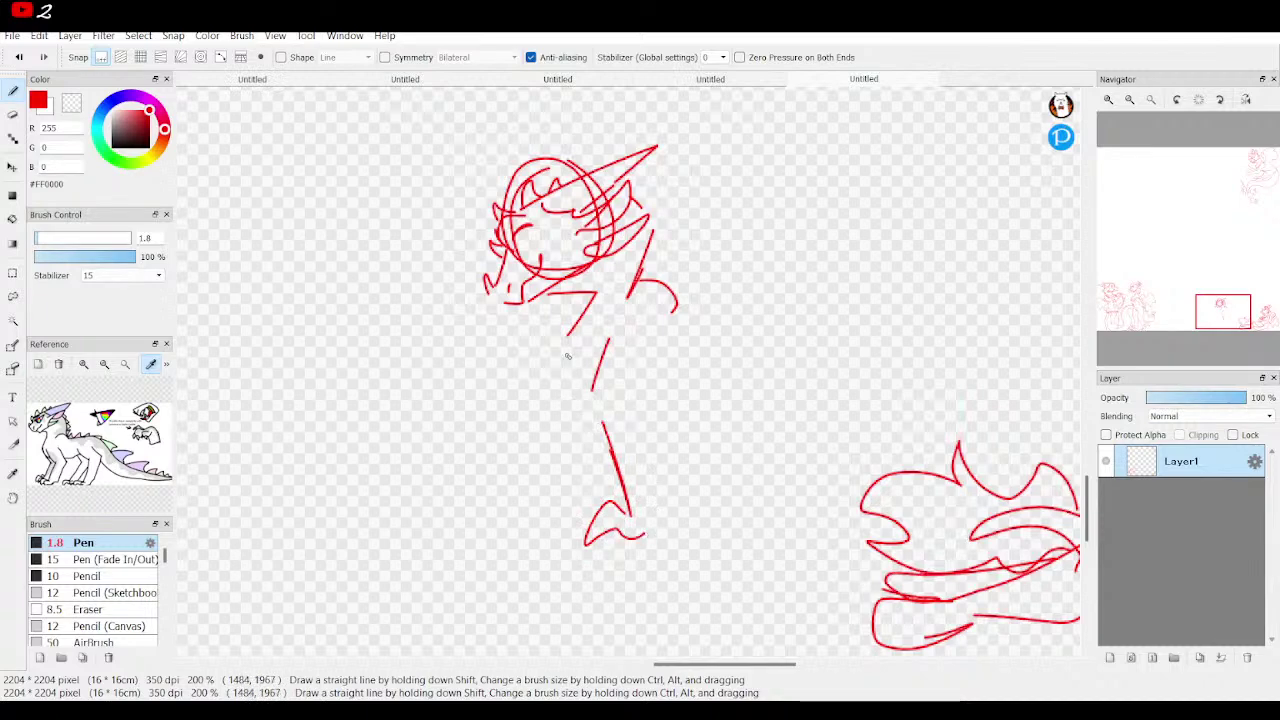
{"action": "left_click", "coordinate": [21, 57]}
{"action": "left_click", "coordinate": [21, 57]}
{"action": "left_click", "coordinate": [21, 57]}
{"action": "left_click", "coordinate": [21, 57]}
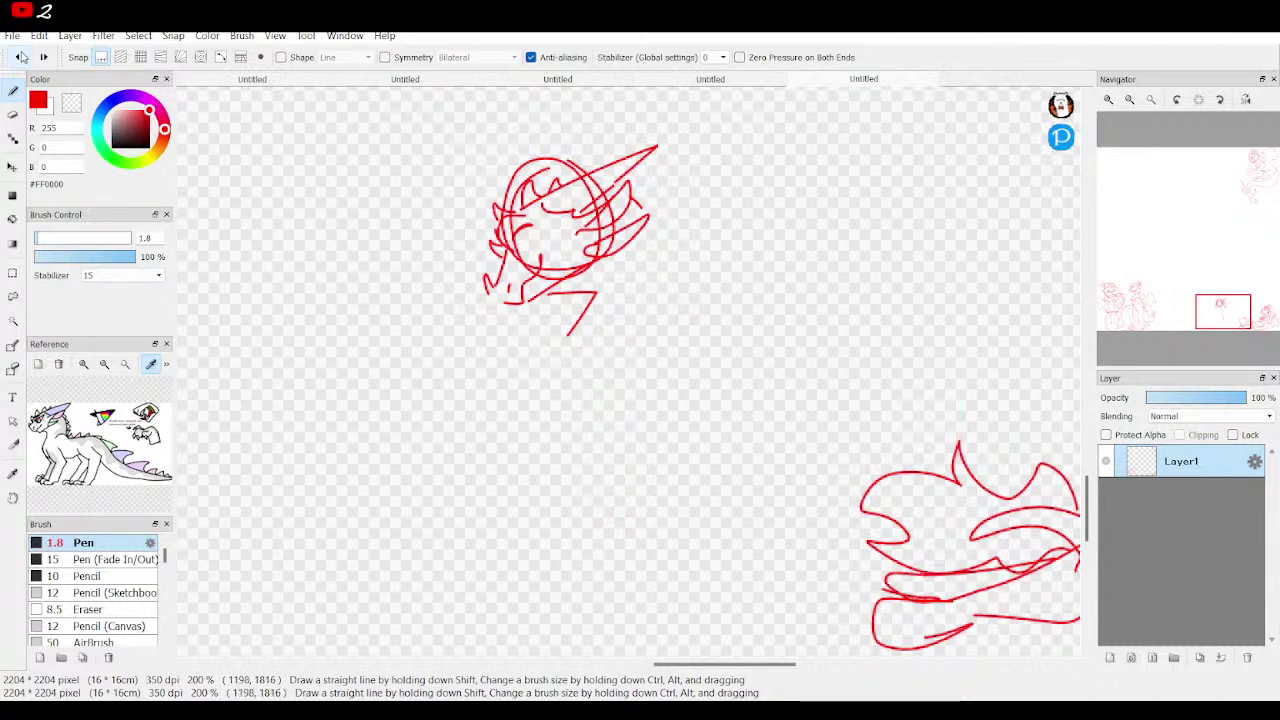
{"action": "left_click", "coordinate": [43, 57]}
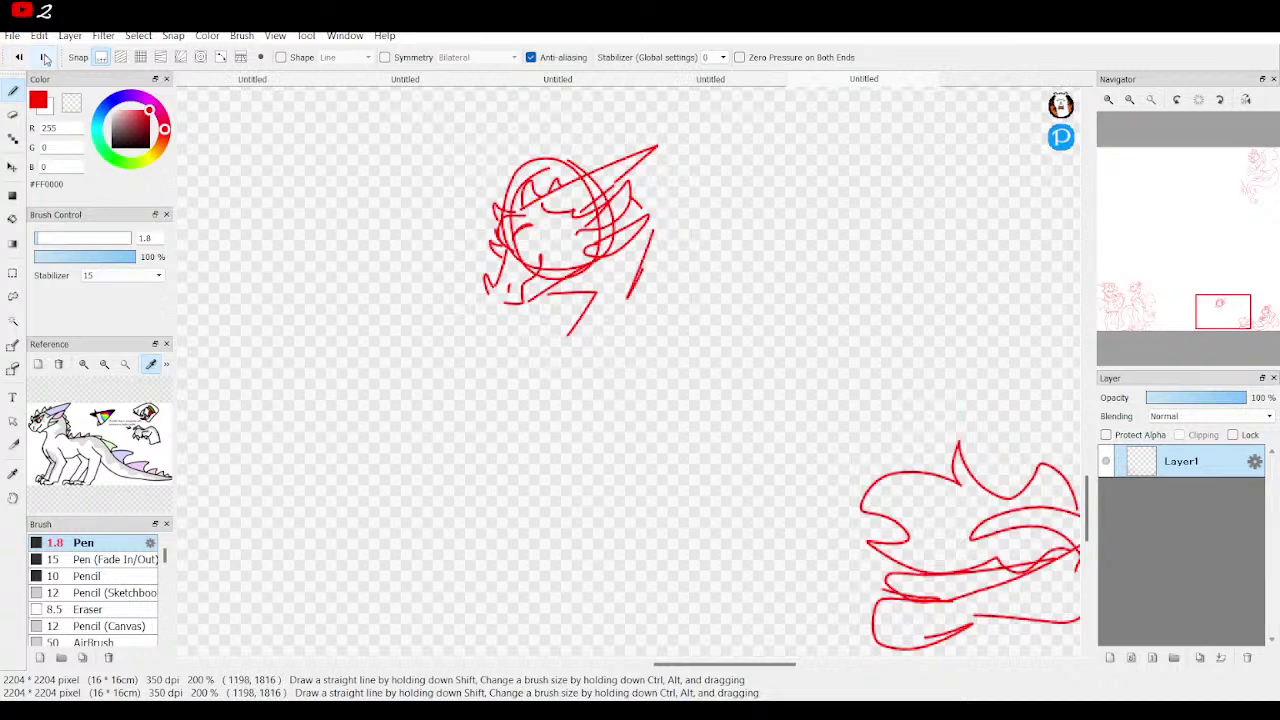
Sketch the spiny dragon's seated body with the back, chest and belly lines, the curved haunch, and the hind leg with its foot.
{"action": "mouse_move", "coordinate": [652, 250]}
{"action": "left_mouse_down"}
{"action": "mouse_move", "coordinate": [646, 300]}
{"action": "mouse_move", "coordinate": [700, 335]}
{"action": "left_mouse_up"}
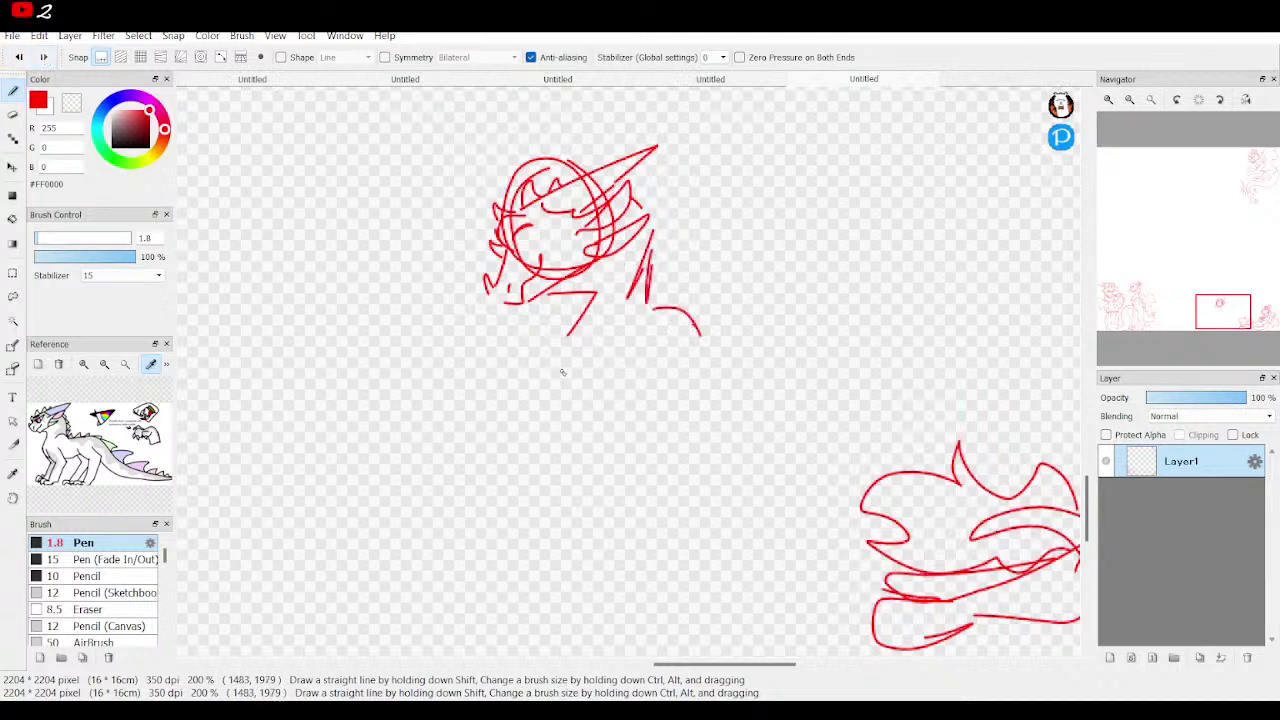
{"action": "mouse_move", "coordinate": [564, 361]}
{"action": "left_mouse_down"}
{"action": "mouse_move", "coordinate": [568, 408]}
{"action": "mouse_move", "coordinate": [632, 430]}
{"action": "mouse_move", "coordinate": [673, 425]}
{"action": "mouse_move", "coordinate": [719, 465]}
{"action": "left_mouse_up"}
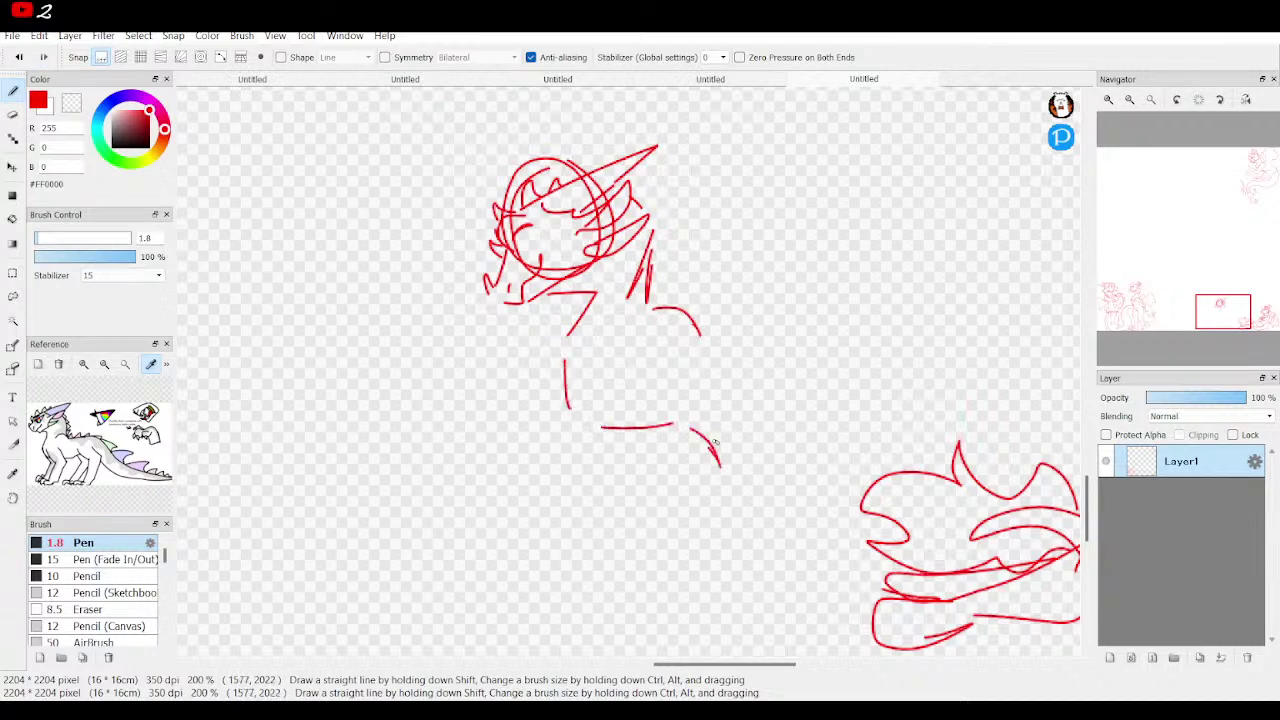
{"action": "mouse_move", "coordinate": [719, 352]}
{"action": "left_mouse_down"}
{"action": "mouse_move", "coordinate": [742, 408]}
{"action": "mouse_move", "coordinate": [740, 395]}
{"action": "mouse_move", "coordinate": [680, 390]}
{"action": "mouse_move", "coordinate": [675, 492]}
{"action": "mouse_move", "coordinate": [711, 536]}
{"action": "left_mouse_up"}
{"action": "left_click_drag", "start_coordinate": [667, 478], "coordinate": [697, 530]}
{"action": "mouse_move", "coordinate": [731, 401]}
{"action": "left_mouse_down"}
{"action": "mouse_move", "coordinate": [755, 428]}
{"action": "mouse_move", "coordinate": [740, 427]}
{"action": "left_mouse_up"}
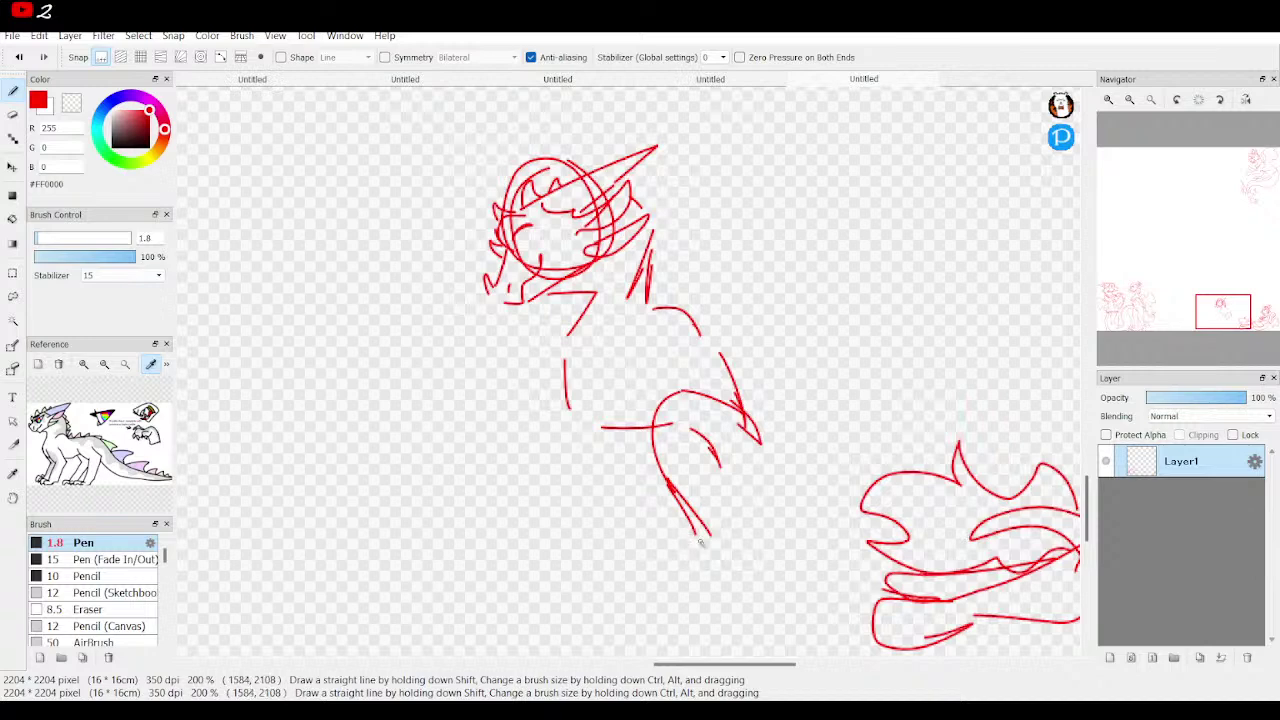
{"action": "mouse_move", "coordinate": [680, 532]}
{"action": "left_mouse_down"}
{"action": "mouse_move", "coordinate": [660, 584]}
{"action": "mouse_move", "coordinate": [687, 566]}
{"action": "mouse_move", "coordinate": [745, 562]}
{"action": "left_mouse_up"}
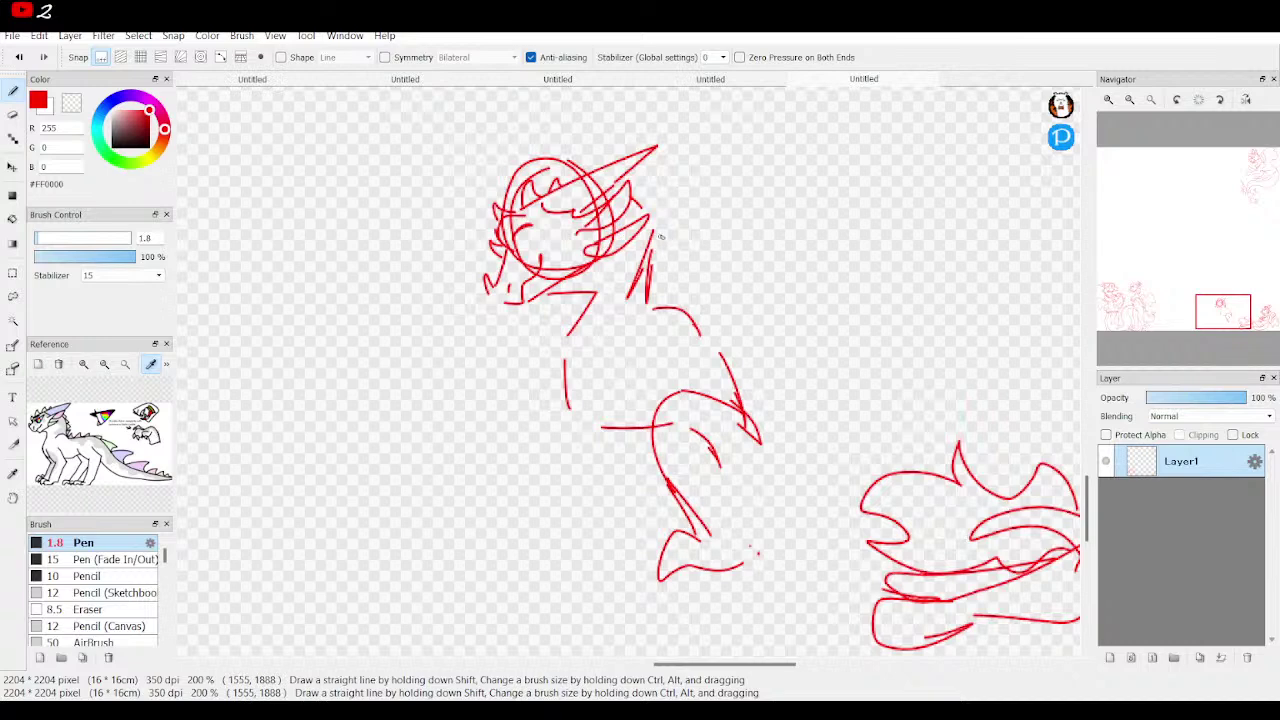
Draw spines down the seated dragon's neck and back, and a long tail curling forward beneath the body to a pointed tip.
{"action": "mouse_move", "coordinate": [636, 185]}
{"action": "left_mouse_down"}
{"action": "mouse_move", "coordinate": [677, 205]}
{"action": "mouse_move", "coordinate": [665, 213]}
{"action": "mouse_move", "coordinate": [677, 251]}
{"action": "mouse_move", "coordinate": [658, 268]}
{"action": "mouse_move", "coordinate": [658, 302]}
{"action": "mouse_move", "coordinate": [722, 326]}
{"action": "mouse_move", "coordinate": [732, 371]}
{"action": "mouse_move", "coordinate": [794, 424]}
{"action": "left_mouse_up"}
{"action": "mouse_move", "coordinate": [738, 386]}
{"action": "left_mouse_down"}
{"action": "mouse_move", "coordinate": [808, 455]}
{"action": "mouse_move", "coordinate": [848, 585]}
{"action": "mouse_move", "coordinate": [670, 600]}
{"action": "mouse_move", "coordinate": [600, 586]}
{"action": "mouse_move", "coordinate": [487, 522]}
{"action": "mouse_move", "coordinate": [452, 550]}
{"action": "mouse_move", "coordinate": [494, 507]}
{"action": "mouse_move", "coordinate": [594, 538]}
{"action": "left_mouse_up"}
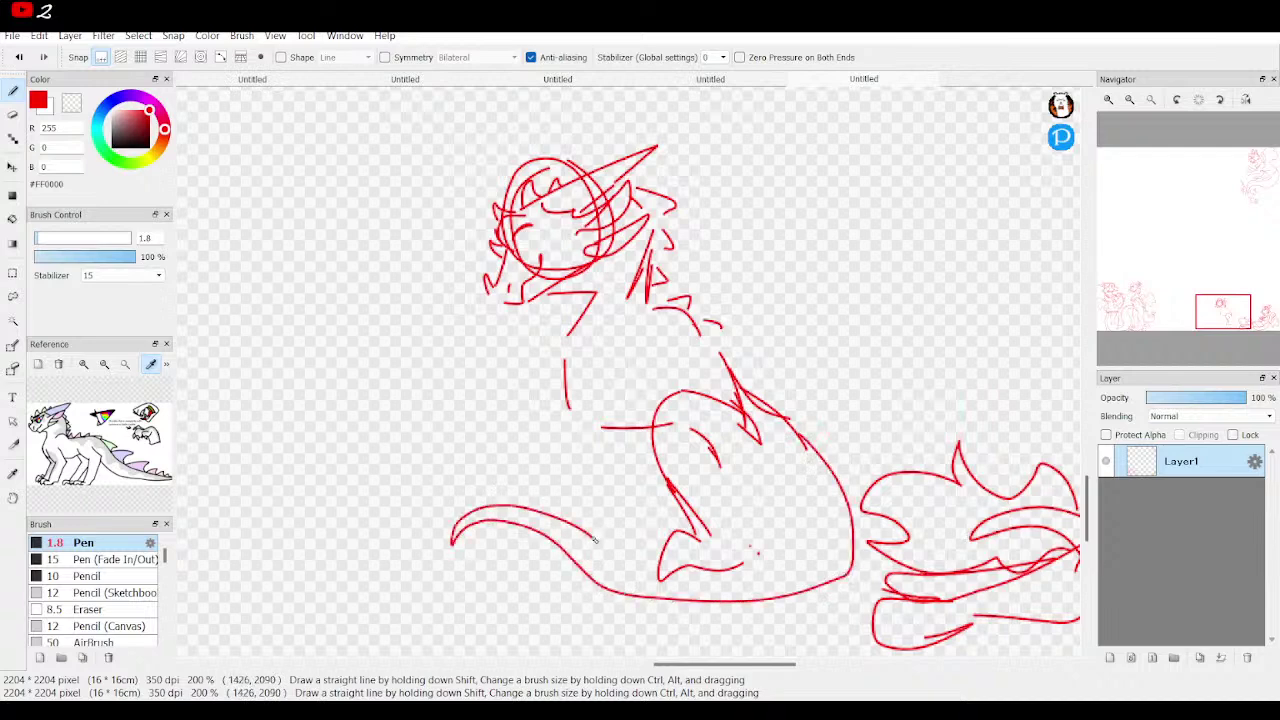
{"action": "left_click", "coordinate": [18, 57]}
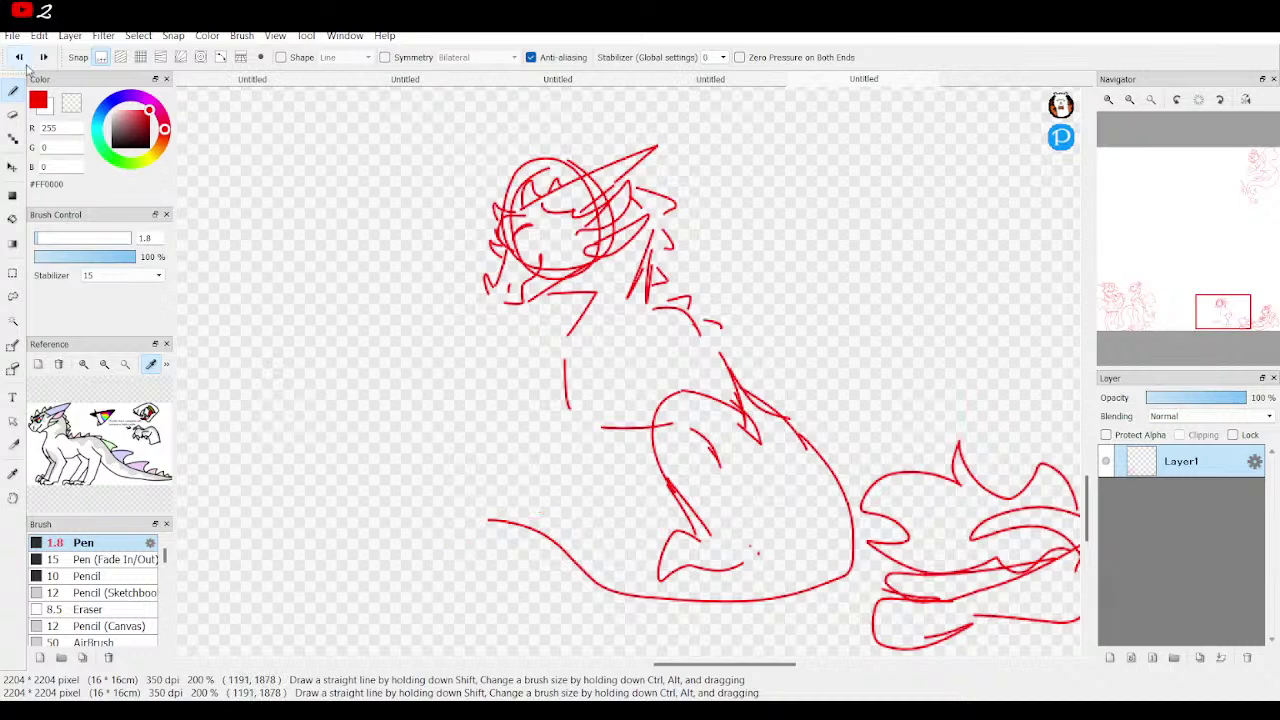
{"action": "mouse_move", "coordinate": [495, 519]}
{"action": "left_mouse_down"}
{"action": "mouse_move", "coordinate": [455, 540]}
{"action": "mouse_move", "coordinate": [462, 523]}
{"action": "mouse_move", "coordinate": [562, 483]}
{"action": "mouse_move", "coordinate": [684, 549]}
{"action": "mouse_move", "coordinate": [779, 536]}
{"action": "left_mouse_up"}
{"action": "left_click_drag", "start_coordinate": [750, 378], "coordinate": [836, 460]}
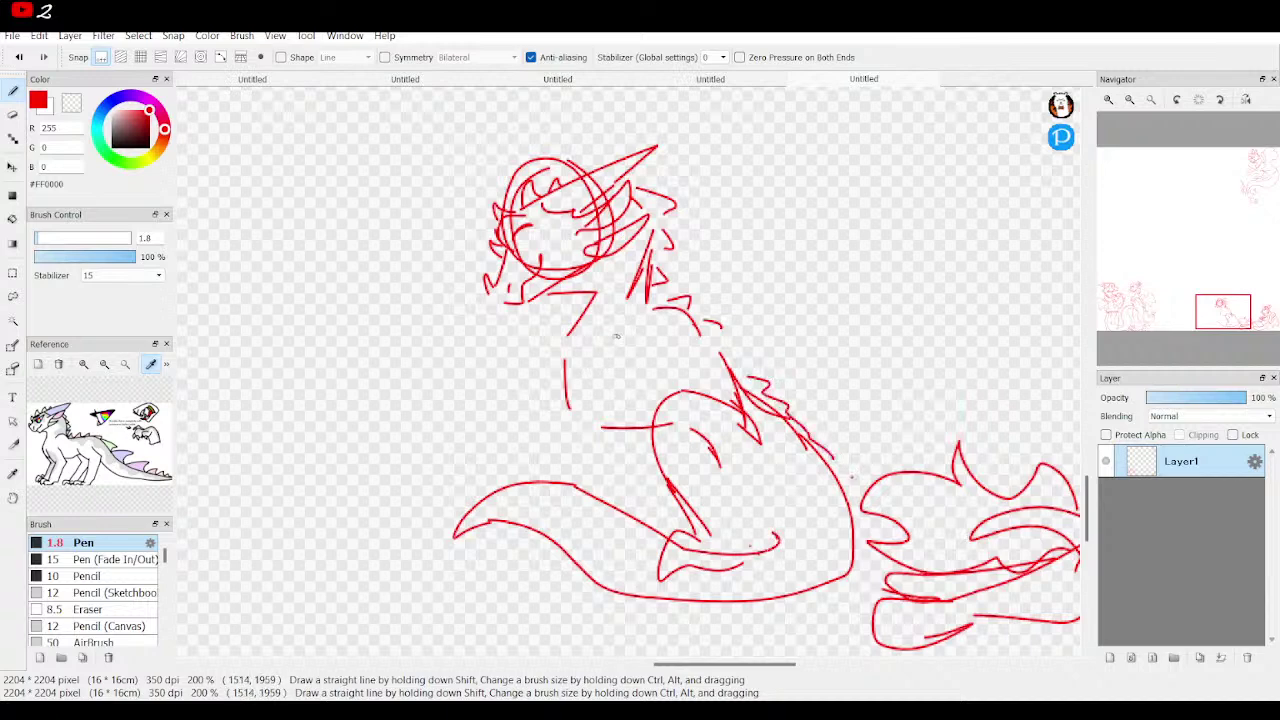
Sketch the seated dragon's shoulder and front leg lines between the chest and the tail.
{"action": "mouse_move", "coordinate": [618, 337]}
{"action": "left_mouse_down"}
{"action": "mouse_move", "coordinate": [594, 395]}
{"action": "mouse_move", "coordinate": [650, 522]}
{"action": "mouse_move", "coordinate": [624, 482]}
{"action": "left_mouse_up"}
{"action": "left_click_drag", "start_coordinate": [557, 375], "coordinate": [590, 468]}
{"action": "left_click_drag", "start_coordinate": [566, 410], "coordinate": [592, 468]}
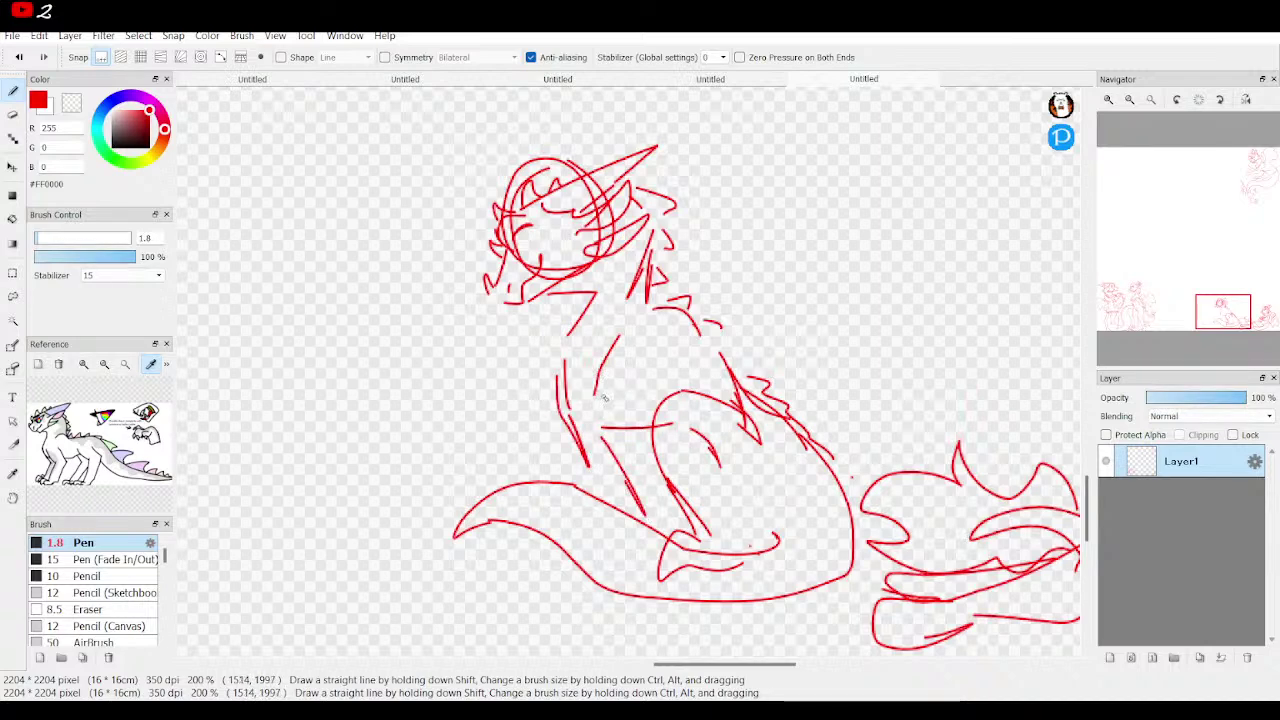
Lasso the seated dragon, move it slightly left and down toward the canvas's lower edge, apply the transform and deselect.
{"action": "mouse_move", "coordinate": [1276, 263]}
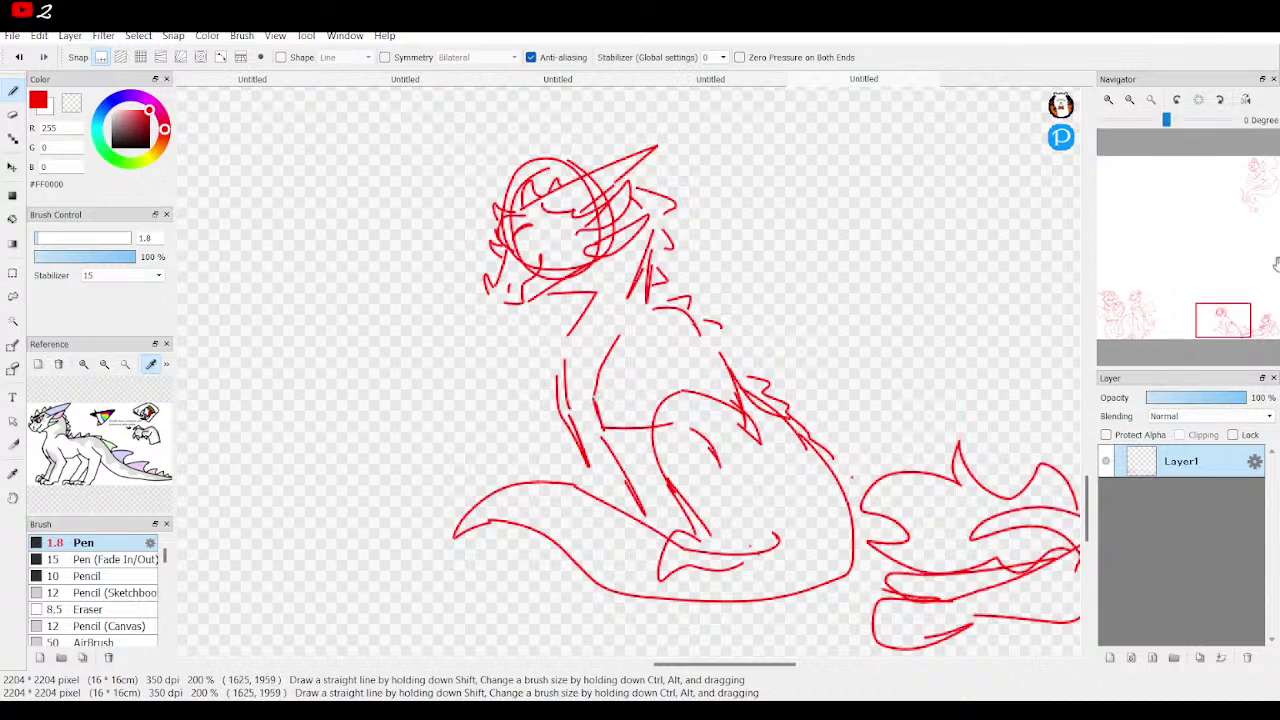
{"action": "left_click", "coordinate": [1150, 99]}
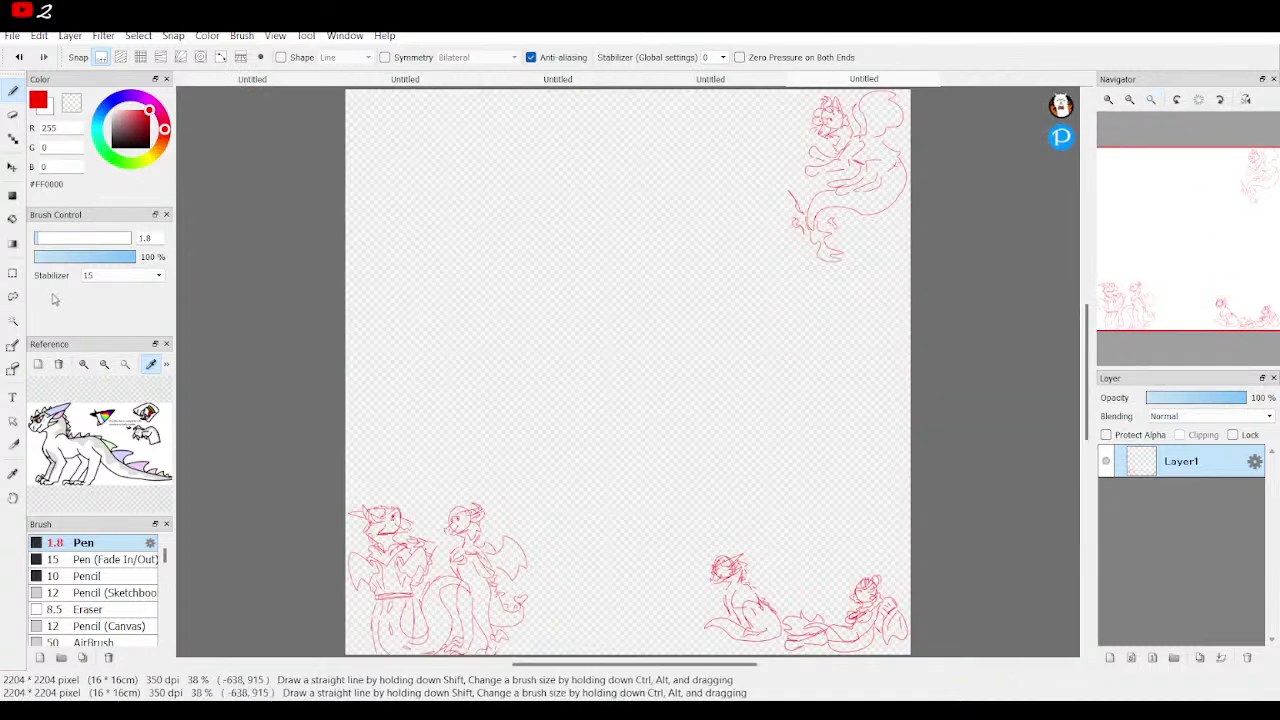
{"action": "left_click", "coordinate": [13, 296]}
{"action": "mouse_move", "coordinate": [796, 581]}
{"action": "left_mouse_down"}
{"action": "mouse_move", "coordinate": [712, 539]}
{"action": "mouse_move", "coordinate": [683, 627]}
{"action": "mouse_move", "coordinate": [738, 667]}
{"action": "mouse_move", "coordinate": [783, 641]}
{"action": "mouse_move", "coordinate": [791, 585]}
{"action": "left_mouse_up"}
{"action": "left_click", "coordinate": [692, 57]}
{"action": "left_click_drag", "start_coordinate": [1140, 248], "coordinate": [1197, 263]}
{"action": "left_click_drag", "start_coordinate": [704, 387], "coordinate": [693, 396]}
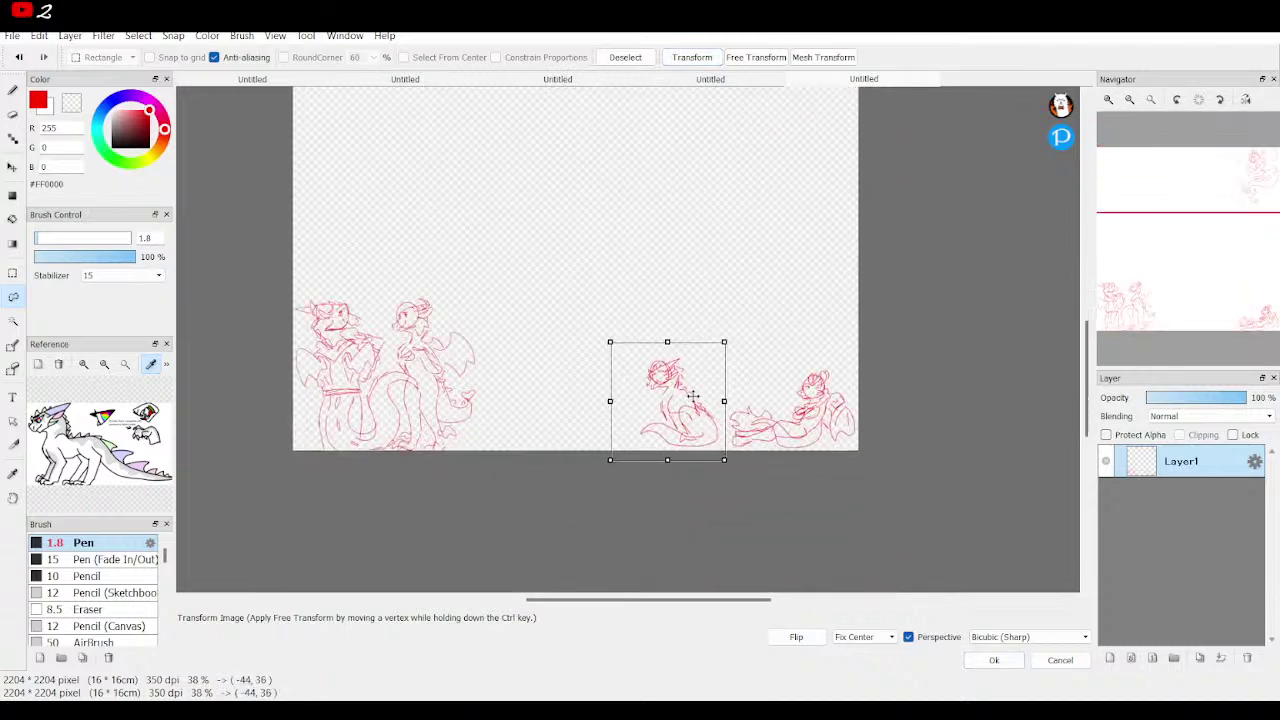
{"action": "left_click", "coordinate": [994, 660]}
{"action": "key", "text": "m"}
{"action": "left_click", "coordinate": [745, 632]}
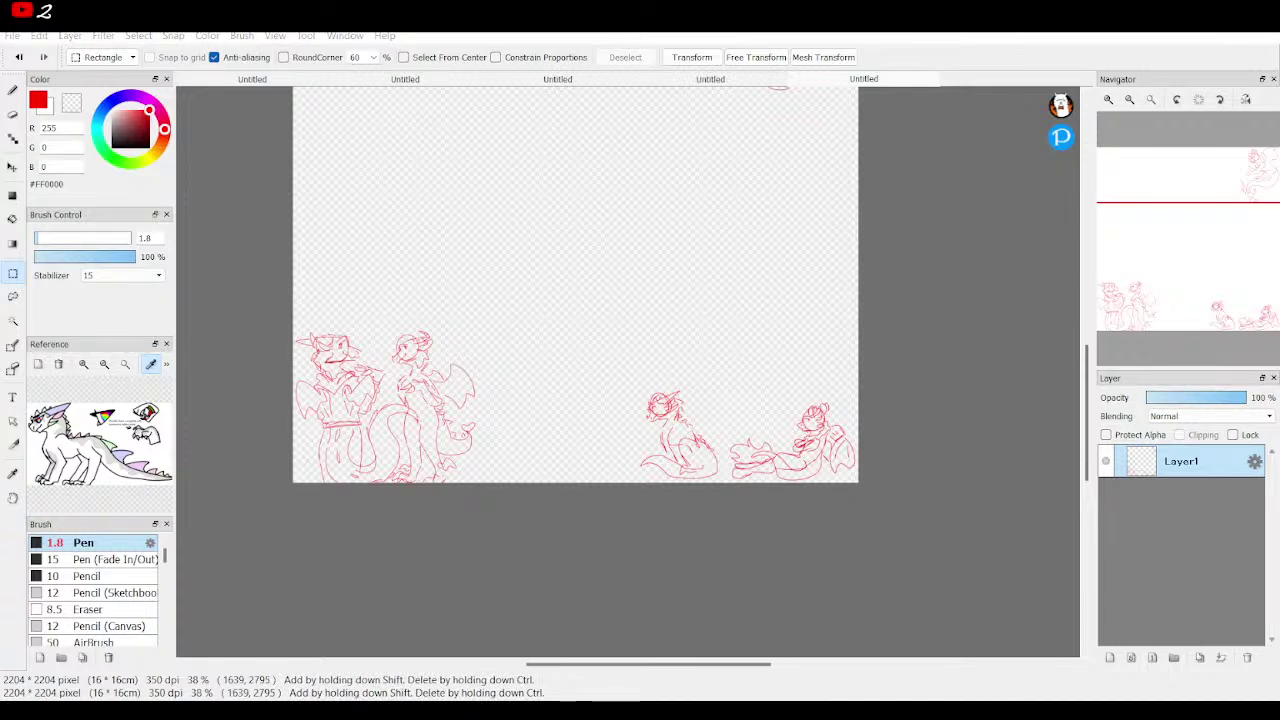
Replace the reference image with the brown horned dragon, enlarged on its head, and return to the Pen in the empty area beside the seated dragon.
{"action": "left_click", "coordinate": [64, 392]}
{"action": "left_click", "coordinate": [83, 364]}
{"action": "left_click", "coordinate": [83, 364]}
{"action": "left_click", "coordinate": [83, 364]}
{"action": "left_click_drag", "start_coordinate": [110, 440], "coordinate": [236, 471]}
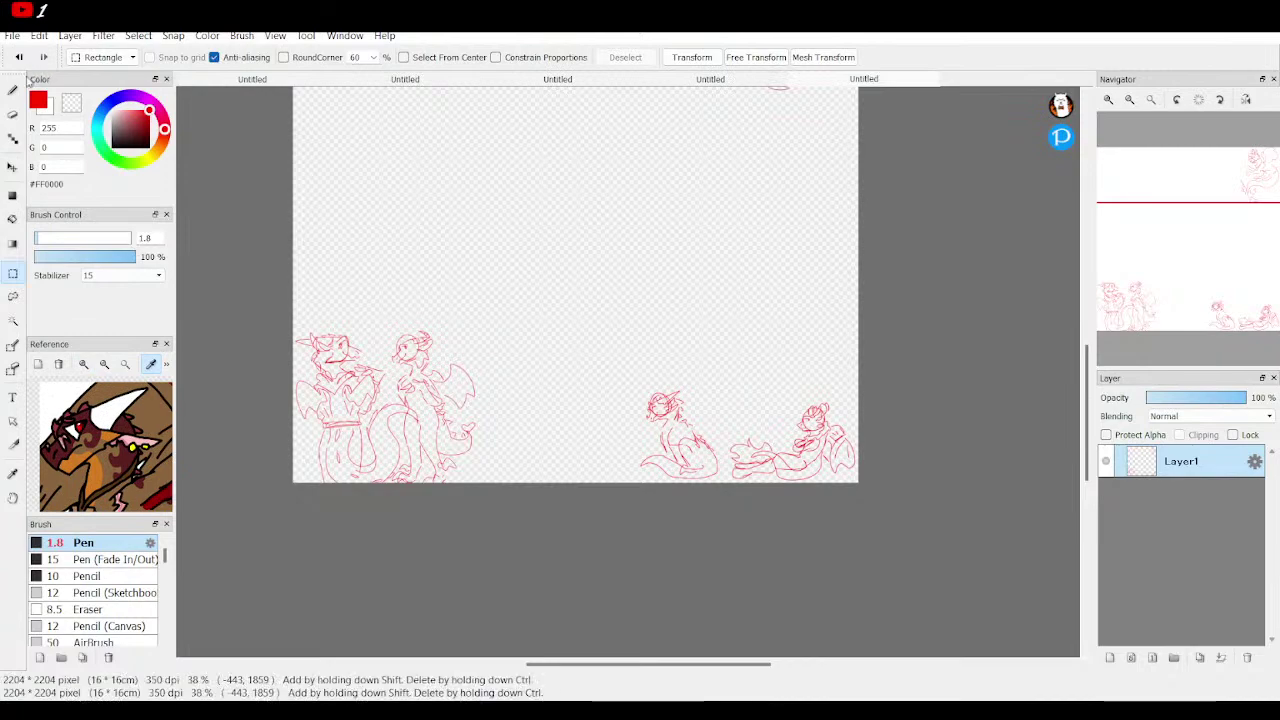
{"action": "key", "text": "b"}
{"action": "scroll", "coordinate": [1186, 198], "scroll_direction": "up", "scroll_amount": 6}
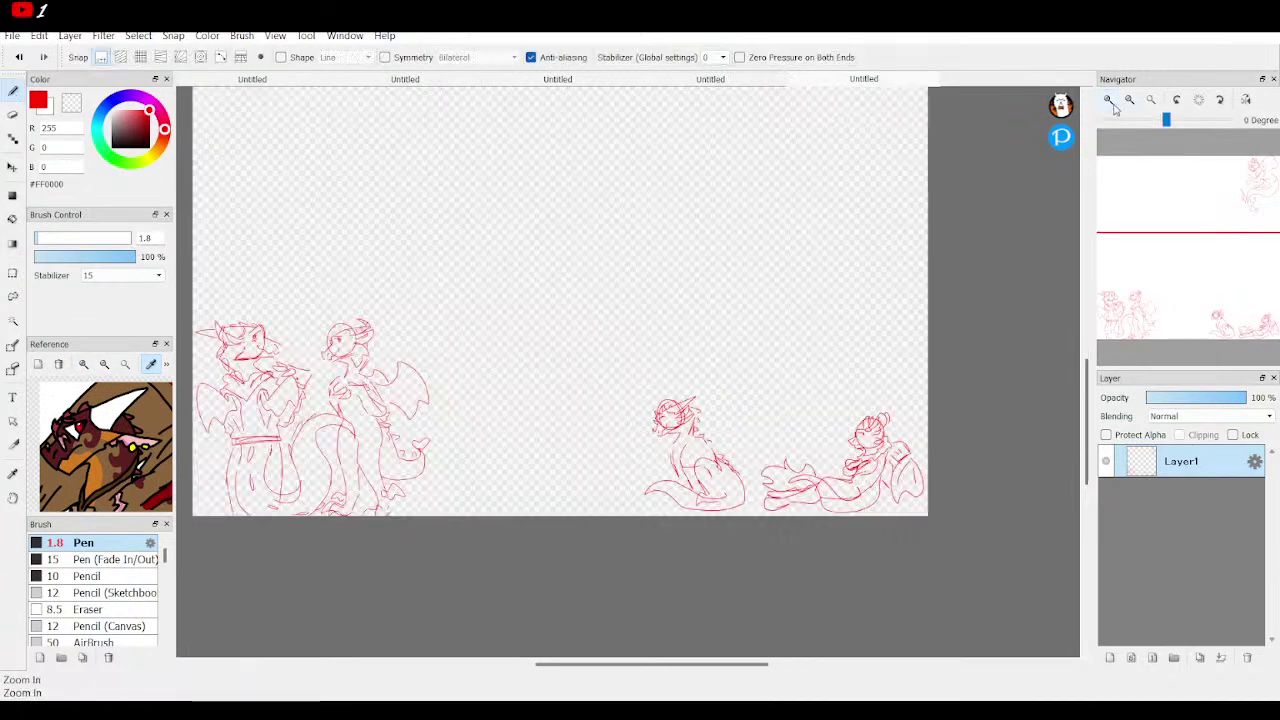
{"action": "mouse_move", "coordinate": [1204, 304]}
{"action": "left_mouse_down"}
{"action": "mouse_move", "coordinate": [1206, 326]}
{"action": "mouse_move", "coordinate": [1207, 306]}
{"action": "left_mouse_up"}
{"action": "scroll", "coordinate": [1220, 334], "scroll_direction": "up", "scroll_amount": 2}
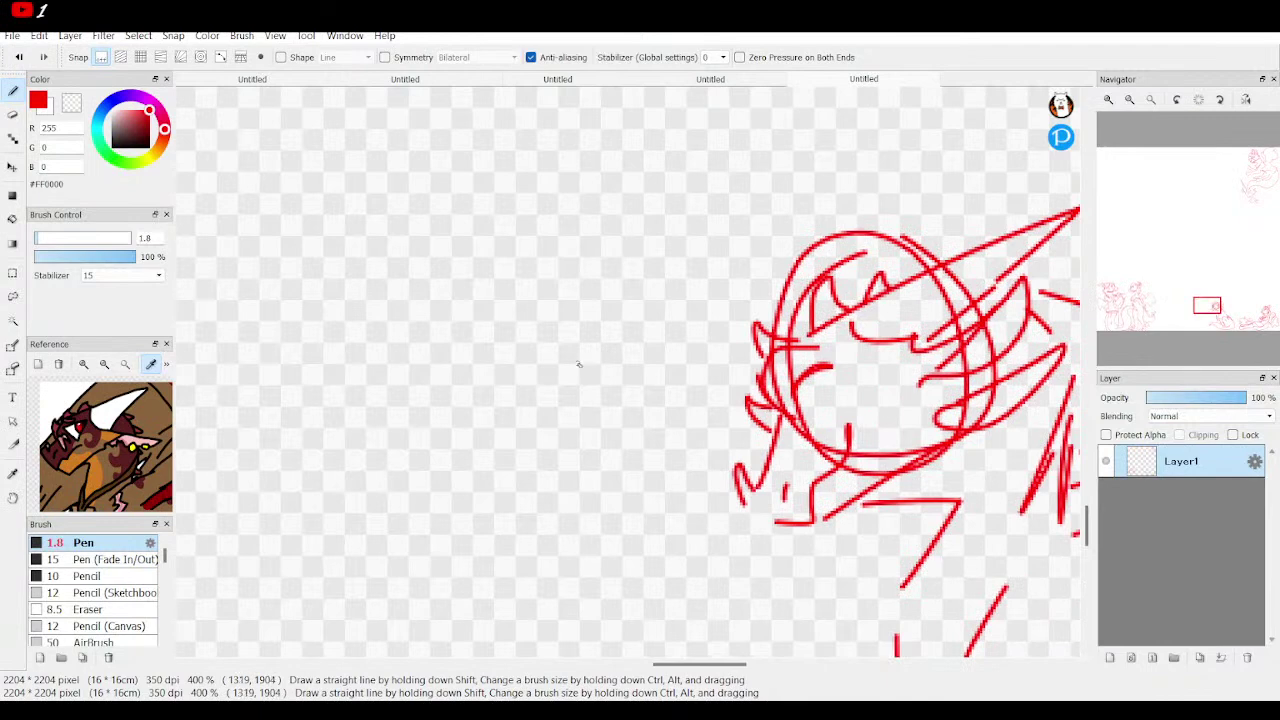
{"action": "mouse_move", "coordinate": [545, 345]}
{"action": "left_mouse_down"}
{"action": "mouse_move", "coordinate": [557, 460]}
{"action": "mouse_move", "coordinate": [622, 439]}
{"action": "mouse_move", "coordinate": [611, 354]}
{"action": "mouse_move", "coordinate": [543, 334]}
{"action": "mouse_move", "coordinate": [507, 385]}
{"action": "mouse_move", "coordinate": [516, 435]}
{"action": "mouse_move", "coordinate": [566, 460]}
{"action": "mouse_move", "coordinate": [625, 450]}
{"action": "left_mouse_up"}
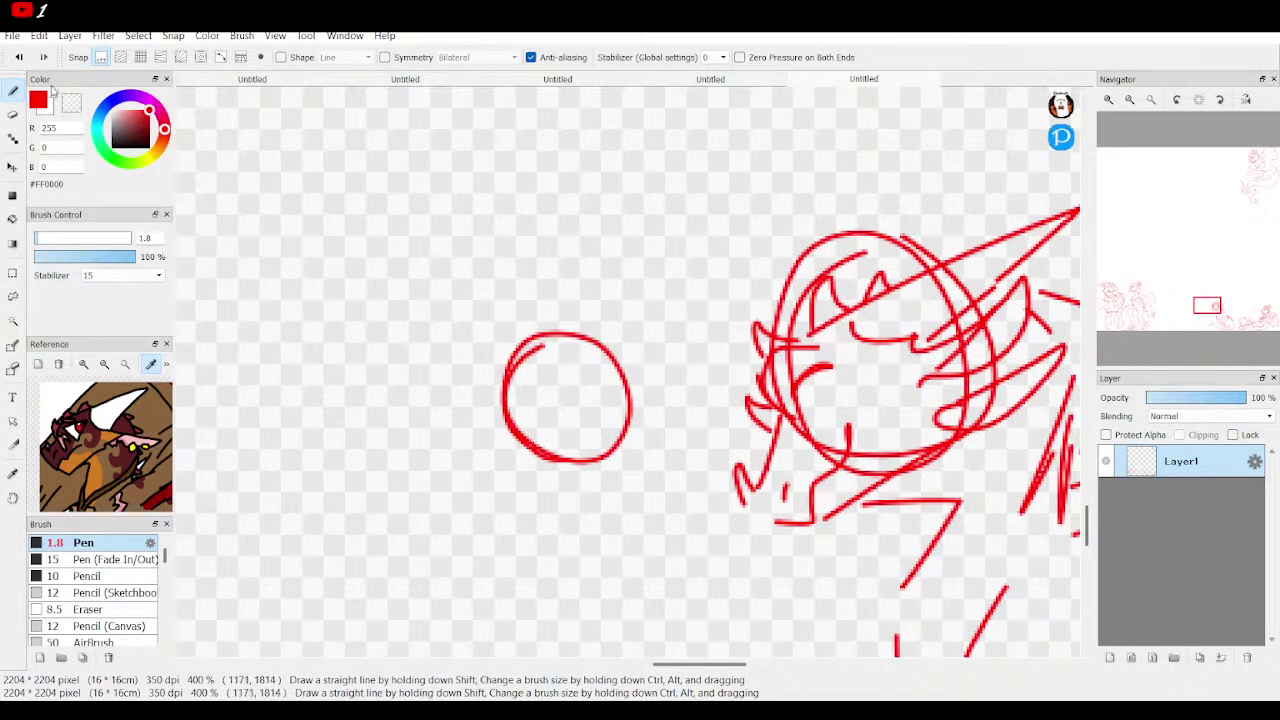
{"action": "left_click", "coordinate": [18, 57]}
{"action": "mouse_move", "coordinate": [625, 352]}
{"action": "left_mouse_down"}
{"action": "mouse_move", "coordinate": [562, 294]}
{"action": "mouse_move", "coordinate": [489, 382]}
{"action": "mouse_move", "coordinate": [596, 482]}
{"action": "mouse_move", "coordinate": [669, 414]}
{"action": "mouse_move", "coordinate": [611, 300]}
{"action": "mouse_move", "coordinate": [545, 308]}
{"action": "mouse_move", "coordinate": [498, 442]}
{"action": "left_mouse_up"}
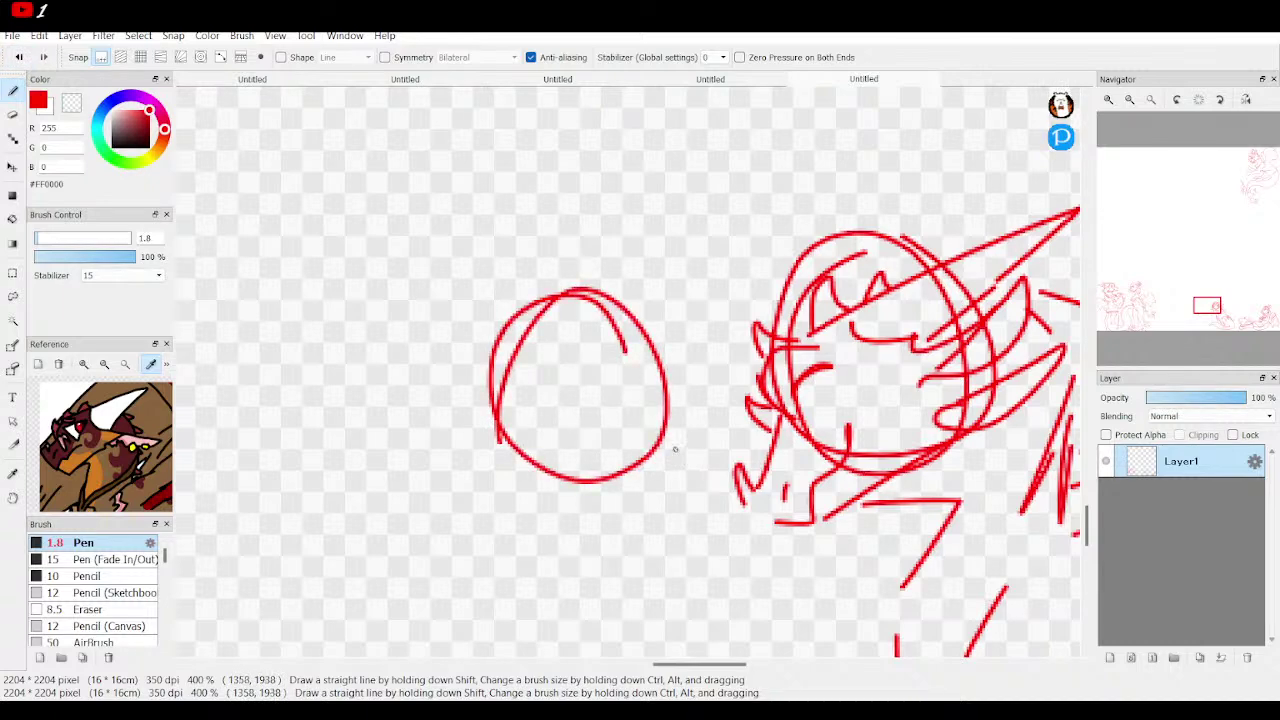
{"action": "left_click_drag", "start_coordinate": [668, 405], "coordinate": [712, 463]}
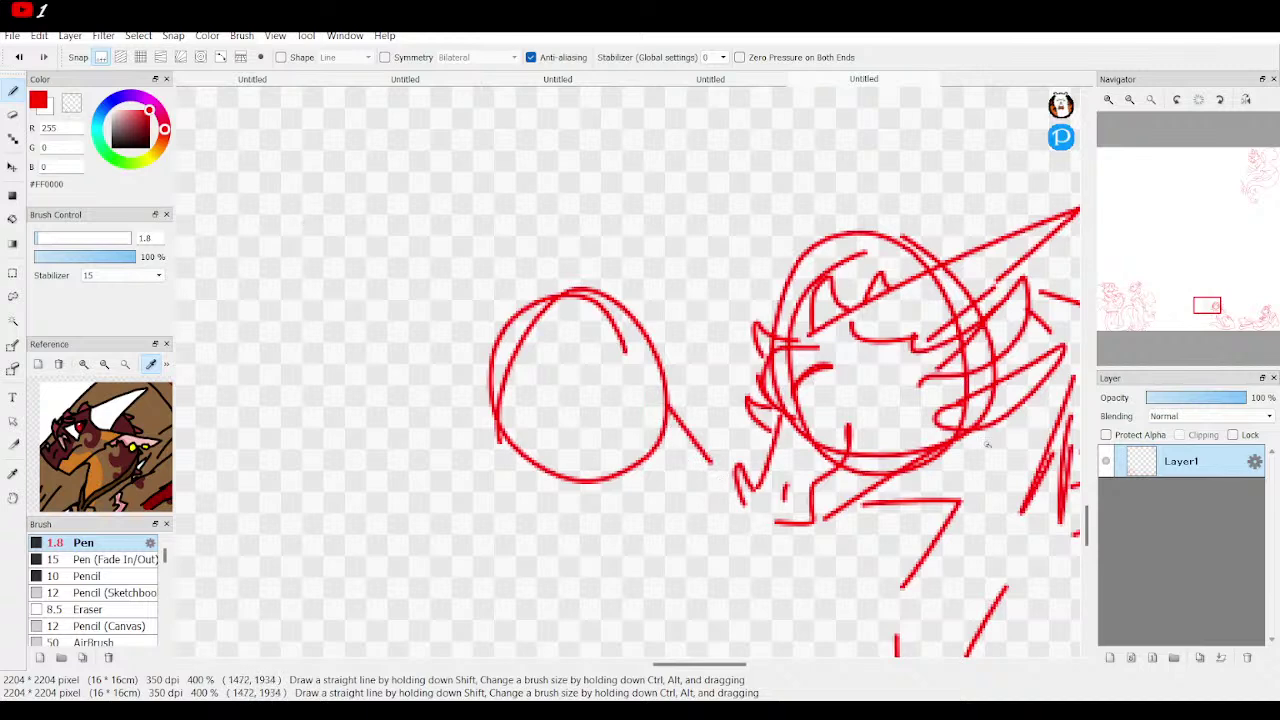
{"action": "left_click_drag", "start_coordinate": [1207, 313], "coordinate": [1210, 307]}
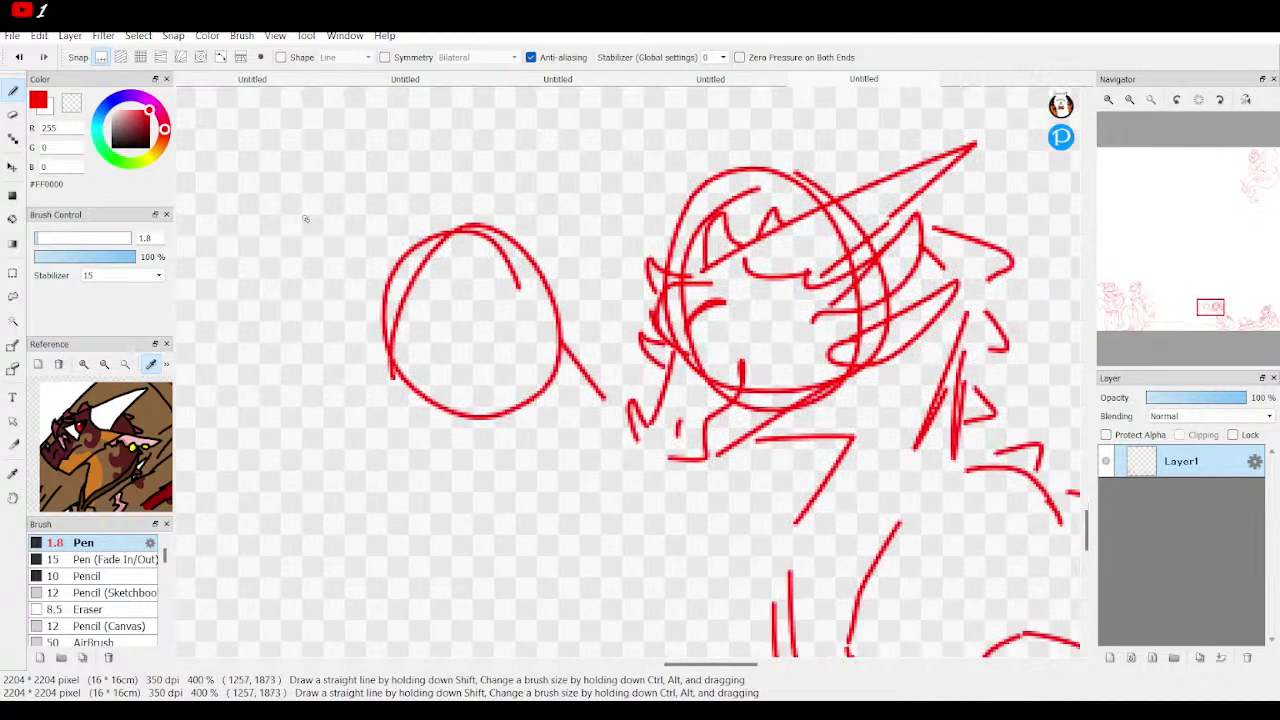
{"action": "left_click", "coordinate": [18, 57]}
{"action": "left_click", "coordinate": [18, 57]}
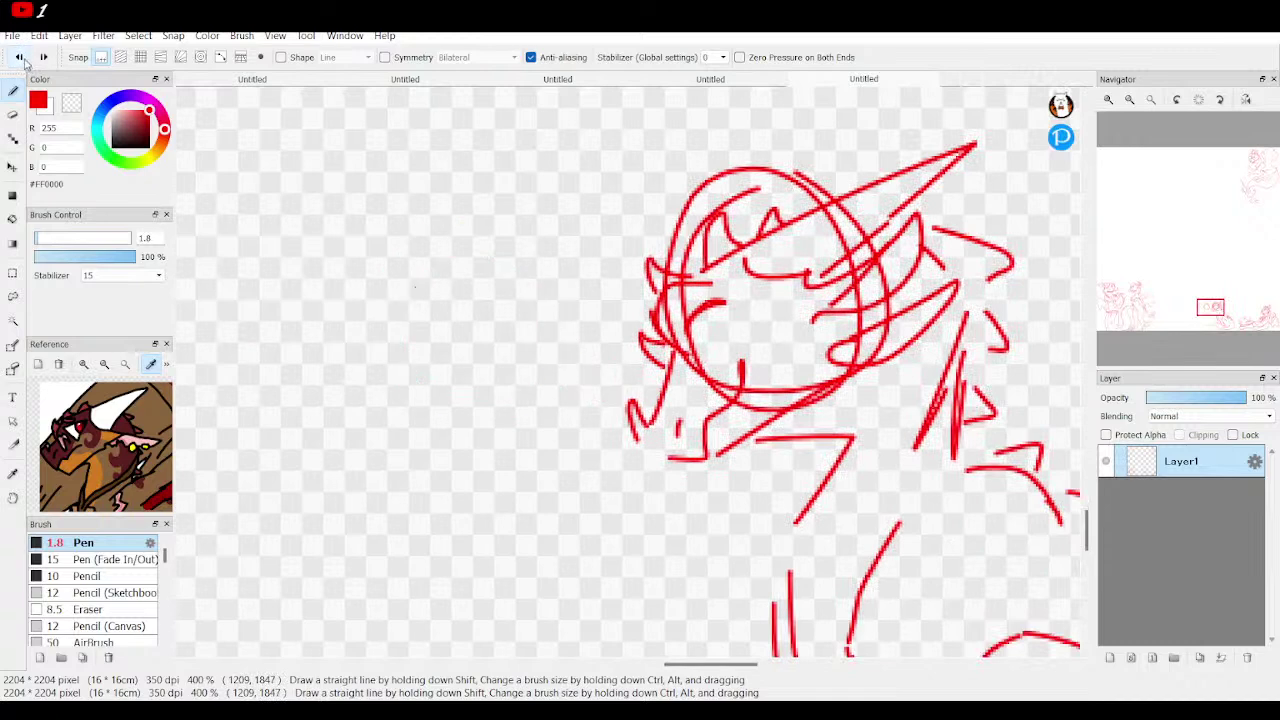
Sketch the brown horned dragon's head circle facing the spiny dragon, with its snout, lower jaw and pointed ear.
{"action": "mouse_move", "coordinate": [420, 157]}
{"action": "left_mouse_down"}
{"action": "mouse_move", "coordinate": [357, 227]}
{"action": "mouse_move", "coordinate": [443, 339]}
{"action": "mouse_move", "coordinate": [563, 263]}
{"action": "mouse_move", "coordinate": [535, 149]}
{"action": "mouse_move", "coordinate": [441, 131]}
{"action": "mouse_move", "coordinate": [378, 200]}
{"action": "left_mouse_up"}
{"action": "mouse_move", "coordinate": [557, 280]}
{"action": "left_mouse_down"}
{"action": "mouse_move", "coordinate": [578, 335]}
{"action": "mouse_move", "coordinate": [557, 278]}
{"action": "mouse_move", "coordinate": [598, 350]}
{"action": "mouse_move", "coordinate": [583, 369]}
{"action": "mouse_move", "coordinate": [542, 375]}
{"action": "mouse_move", "coordinate": [540, 346]}
{"action": "mouse_move", "coordinate": [482, 297]}
{"action": "left_mouse_up"}
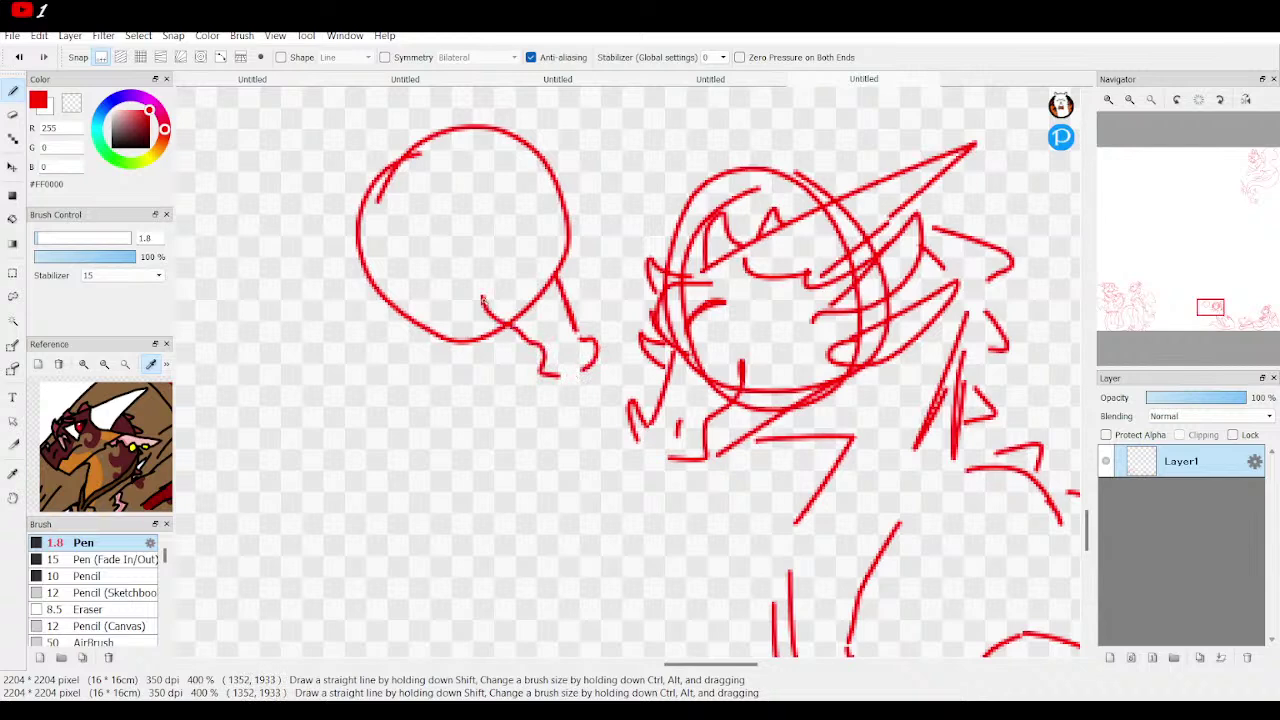
{"action": "mouse_move", "coordinate": [531, 376]}
{"action": "left_mouse_down"}
{"action": "mouse_move", "coordinate": [422, 329]}
{"action": "mouse_move", "coordinate": [409, 282]}
{"action": "left_mouse_up"}
{"action": "mouse_move", "coordinate": [445, 216]}
{"action": "left_mouse_down"}
{"action": "mouse_move", "coordinate": [308, 170]}
{"action": "mouse_move", "coordinate": [332, 226]}
{"action": "mouse_move", "coordinate": [366, 216]}
{"action": "mouse_move", "coordinate": [370, 248]}
{"action": "mouse_move", "coordinate": [432, 256]}
{"action": "mouse_move", "coordinate": [414, 224]}
{"action": "mouse_move", "coordinate": [380, 208]}
{"action": "left_mouse_up"}
Draw the brown dragon's brow, eye and snout-bridge marks, and add a long horn sweeping back from the head.
{"action": "mouse_move", "coordinate": [552, 264]}
{"action": "left_mouse_down"}
{"action": "mouse_move", "coordinate": [524, 279]}
{"action": "mouse_move", "coordinate": [572, 272]}
{"action": "left_mouse_up"}
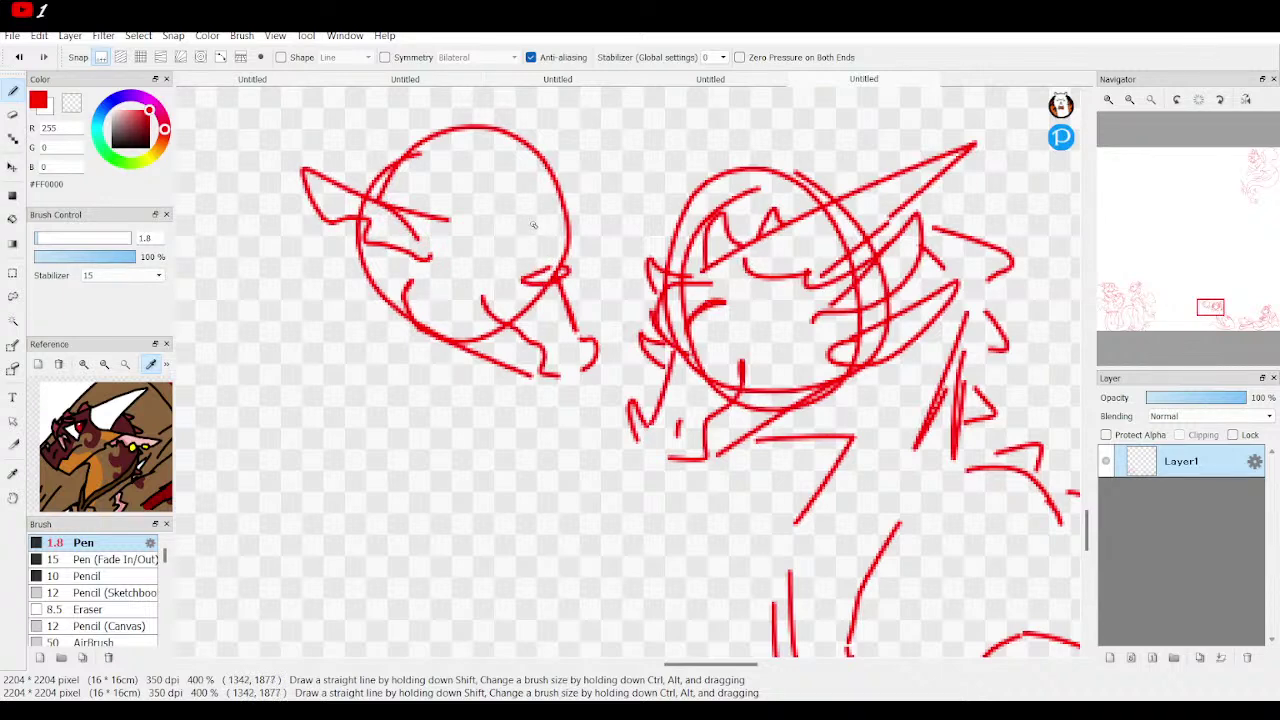
{"action": "mouse_move", "coordinate": [516, 205]}
{"action": "left_mouse_down"}
{"action": "mouse_move", "coordinate": [555, 199]}
{"action": "mouse_move", "coordinate": [572, 226]}
{"action": "mouse_move", "coordinate": [562, 264]}
{"action": "left_mouse_up"}
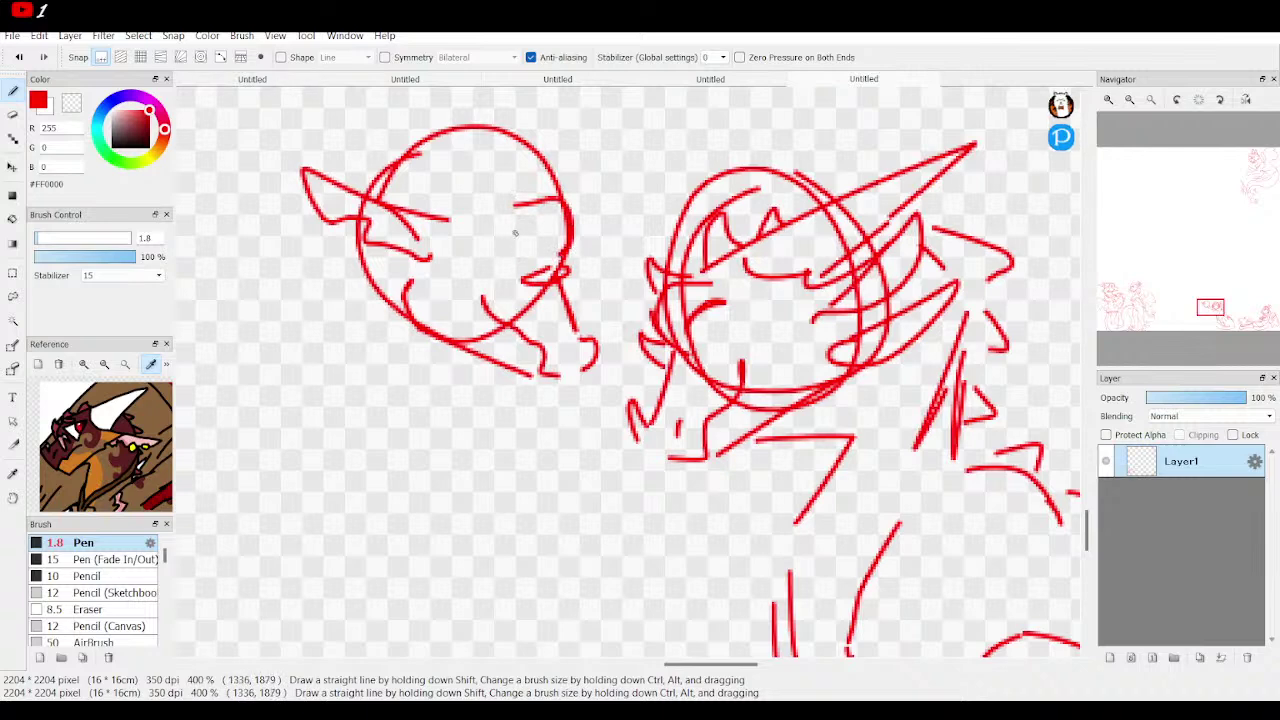
{"action": "mouse_move", "coordinate": [504, 226]}
{"action": "left_mouse_down"}
{"action": "mouse_move", "coordinate": [552, 258]}
{"action": "mouse_move", "coordinate": [548, 246]}
{"action": "left_mouse_up"}
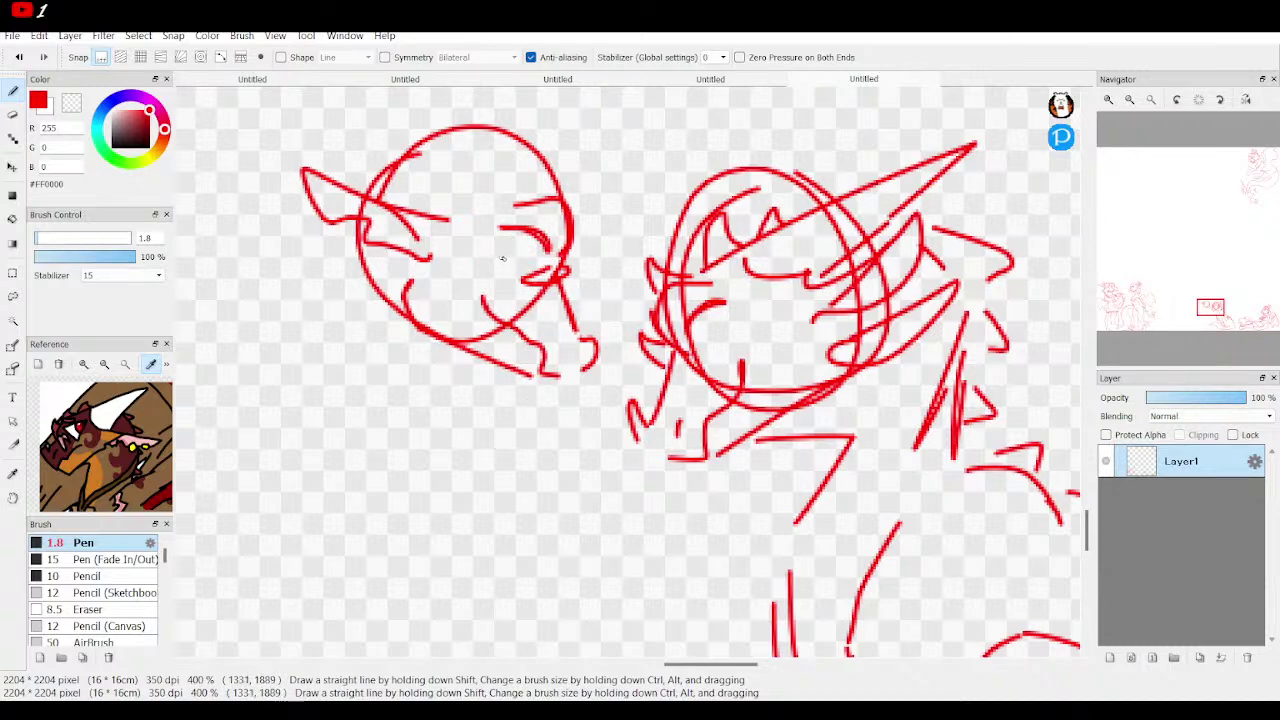
{"action": "left_click", "coordinate": [1129, 99]}
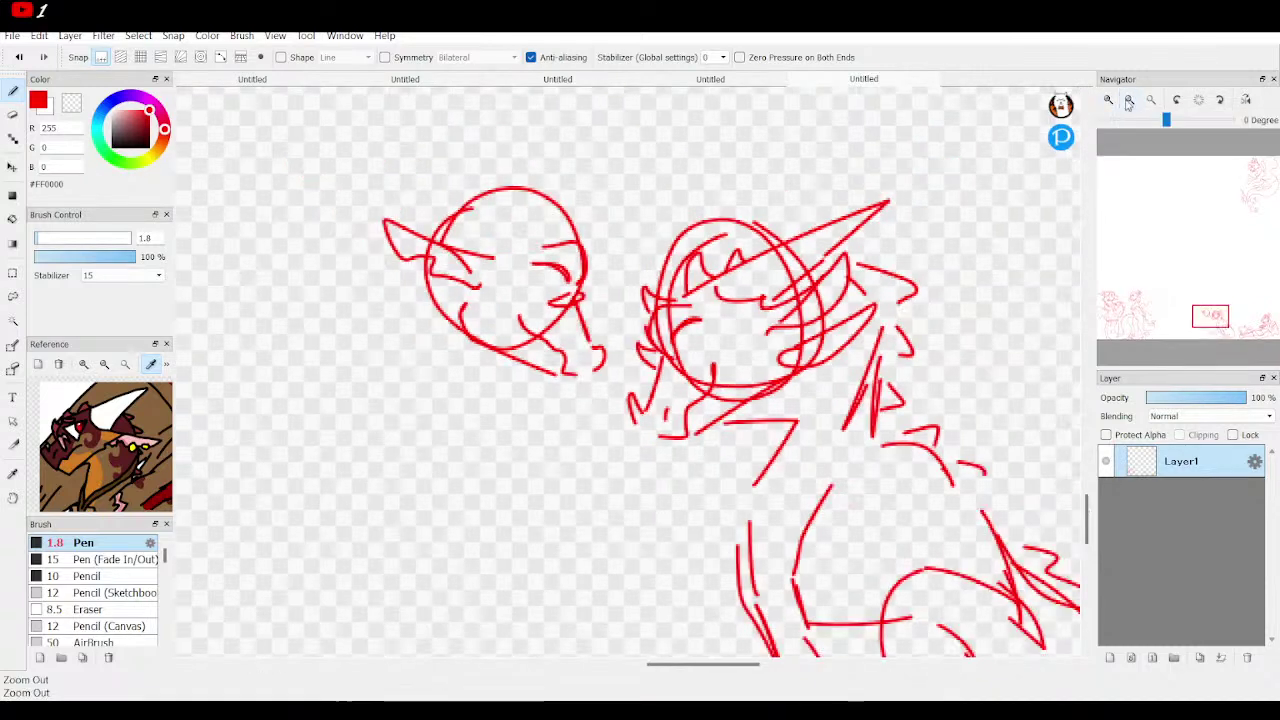
{"action": "mouse_move", "coordinate": [554, 240]}
{"action": "left_mouse_down"}
{"action": "mouse_move", "coordinate": [470, 190]}
{"action": "mouse_move", "coordinate": [402, 170]}
{"action": "mouse_move", "coordinate": [467, 250]}
{"action": "mouse_move", "coordinate": [493, 257]}
{"action": "mouse_move", "coordinate": [533, 229]}
{"action": "left_mouse_up"}
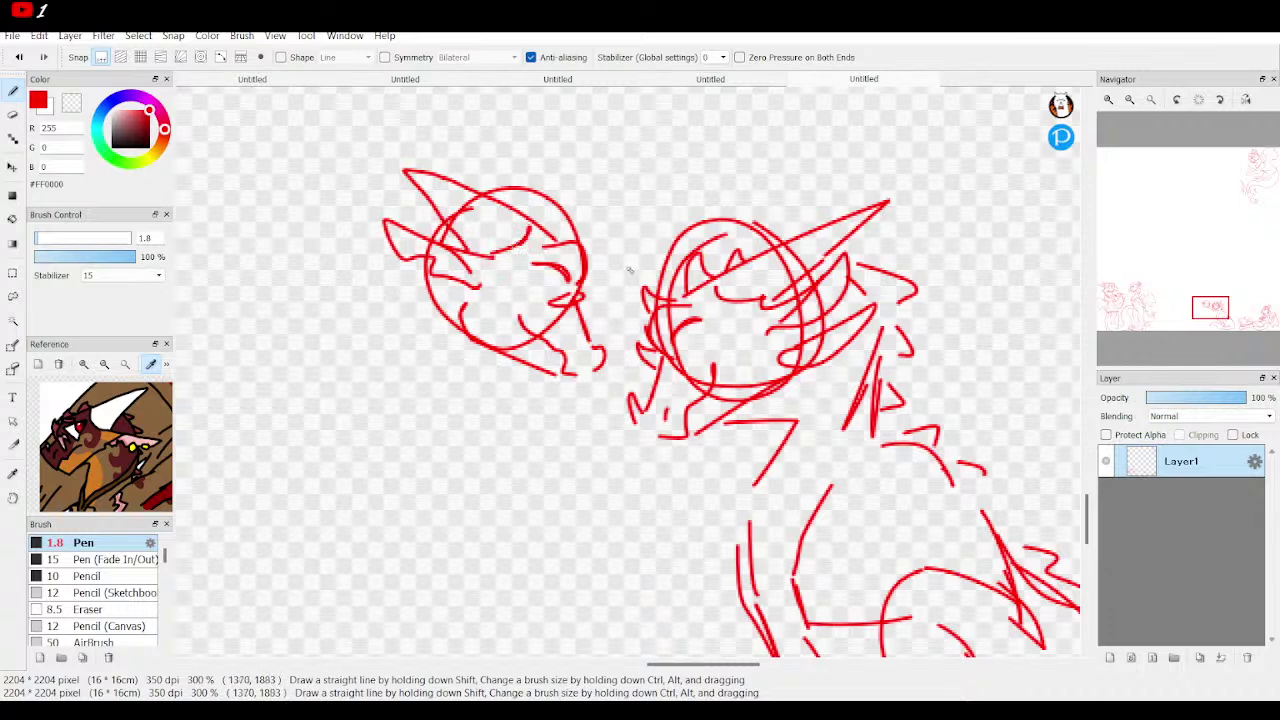
Erase the lower and front parts of the brown dragon's head circle, along with the jaw and brow lines.
{"action": "left_click", "coordinate": [12, 167]}
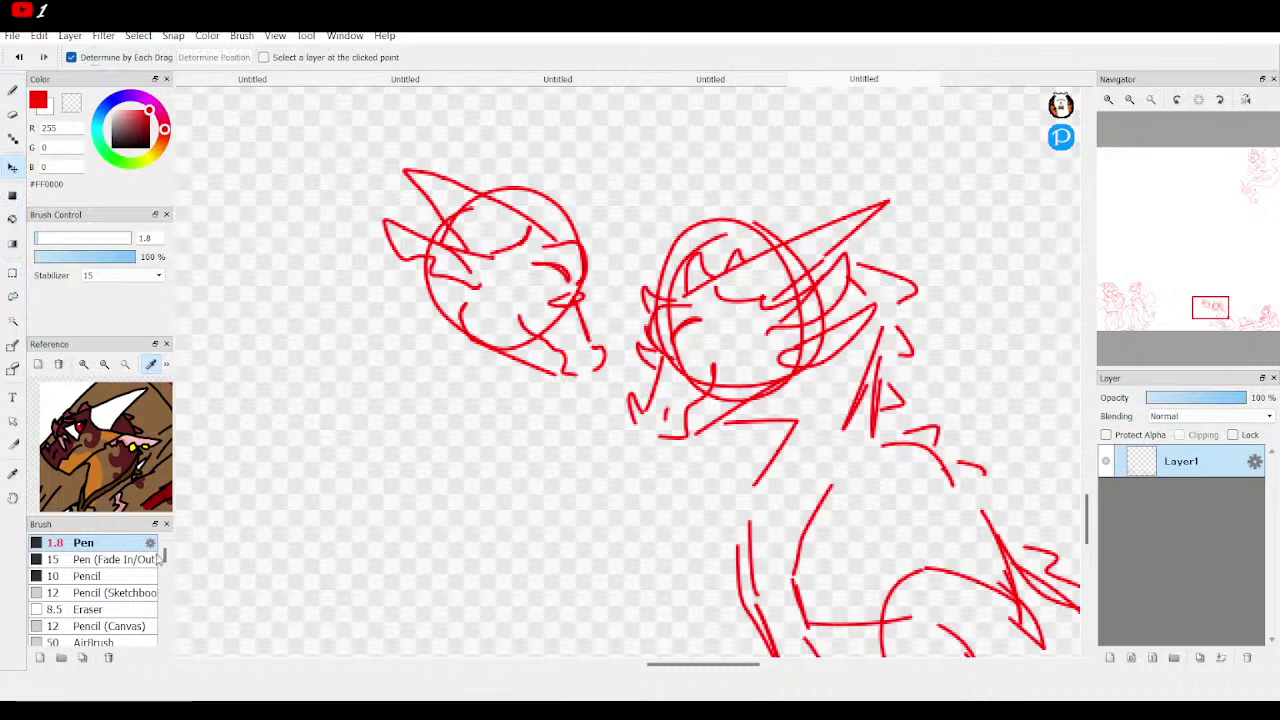
{"action": "left_click", "coordinate": [12, 114]}
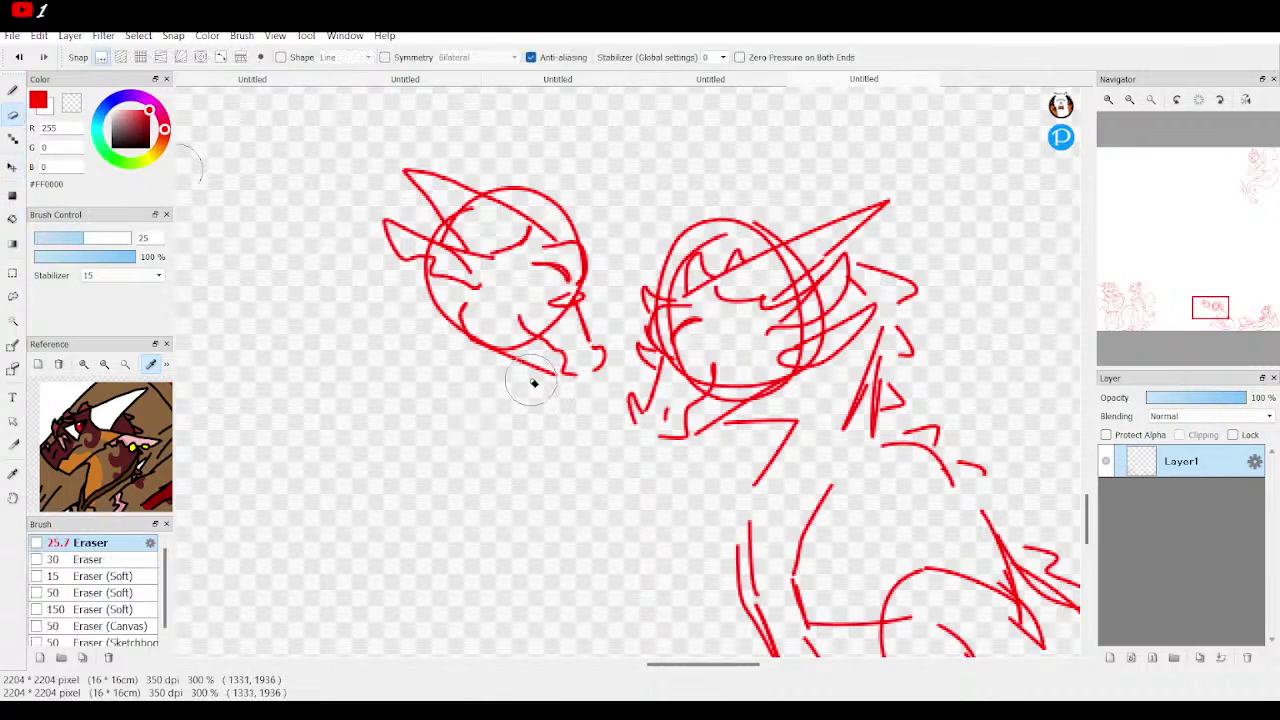
{"action": "left_click_drag", "start_coordinate": [483, 350], "coordinate": [440, 305]}
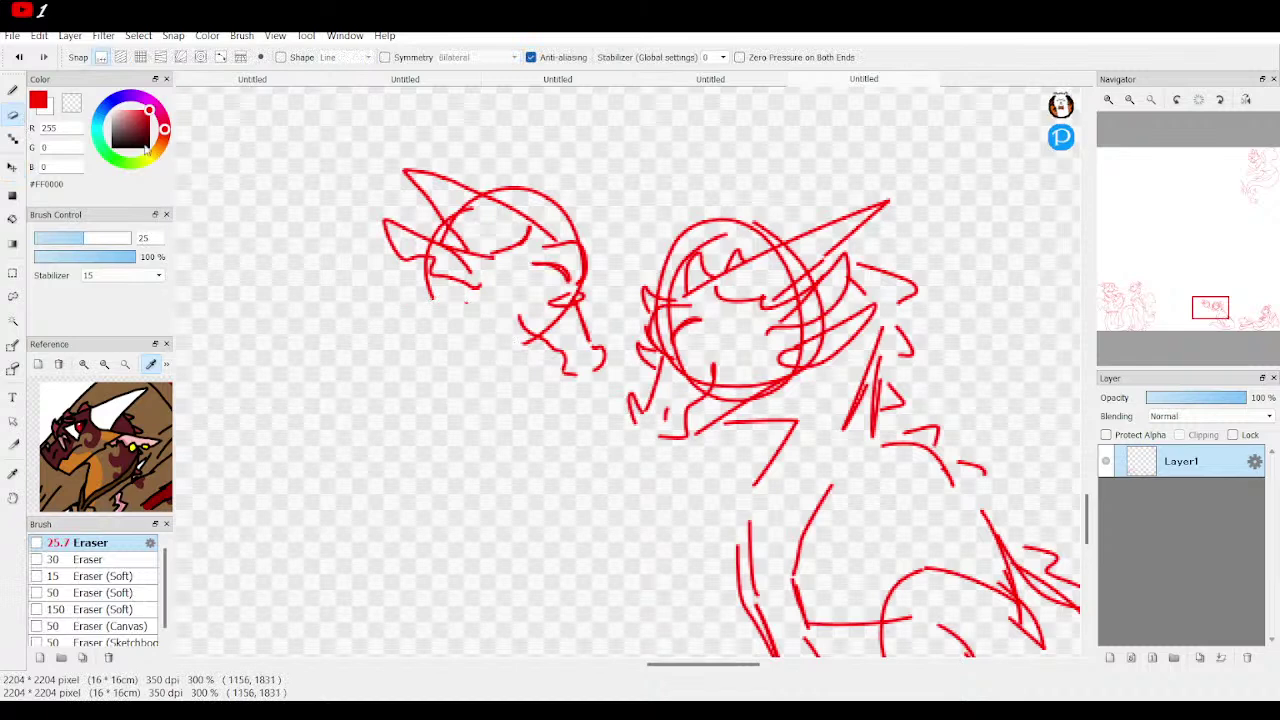
{"action": "mouse_move", "coordinate": [573, 244]}
{"action": "left_mouse_down"}
{"action": "mouse_move", "coordinate": [555, 225]}
{"action": "mouse_move", "coordinate": [594, 263]}
{"action": "left_mouse_up"}
{"action": "mouse_move", "coordinate": [586, 337]}
{"action": "left_mouse_down"}
{"action": "mouse_move", "coordinate": [609, 314]}
{"action": "mouse_move", "coordinate": [580, 318]}
{"action": "mouse_move", "coordinate": [588, 300]}
{"action": "left_mouse_up"}
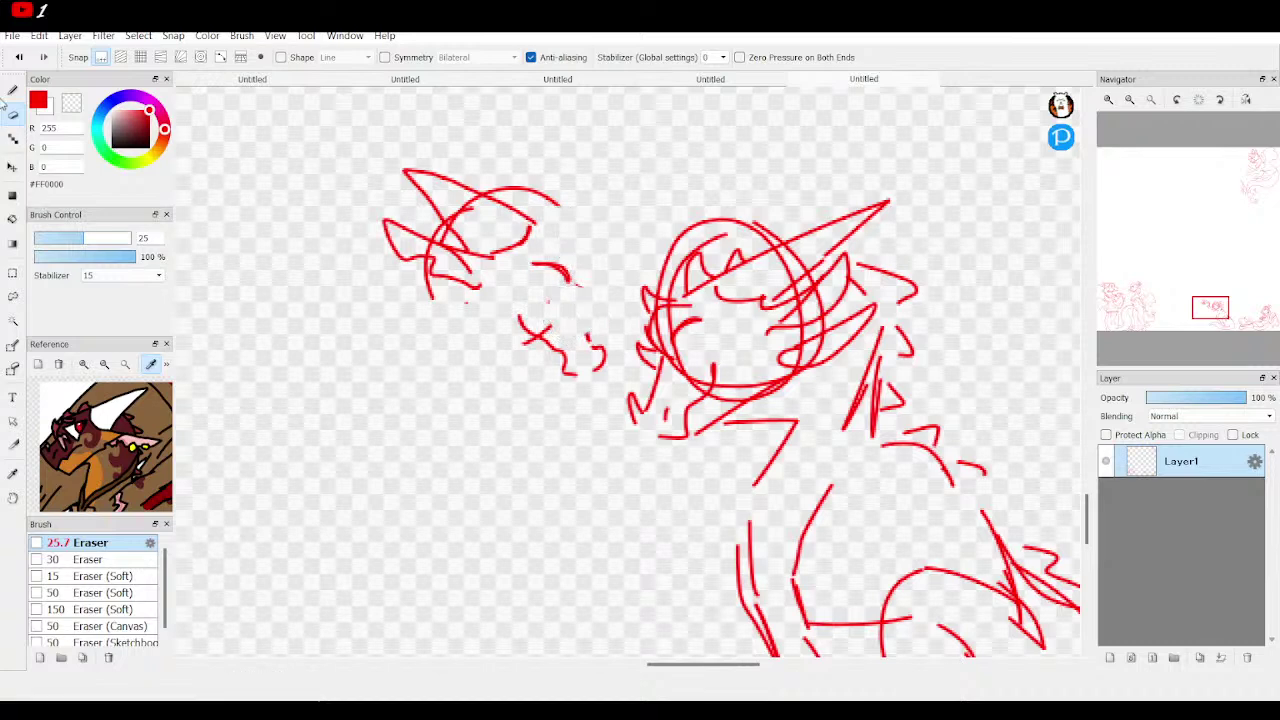
Redraw the brown dragon's brow, snout bridge, eye and jawline, and add small spikes over the top of the head.
{"action": "key", "text": "n"}
{"action": "mouse_move", "coordinate": [588, 337]}
{"action": "left_mouse_down"}
{"action": "mouse_move", "coordinate": [575, 306]}
{"action": "mouse_move", "coordinate": [596, 288]}
{"action": "mouse_move", "coordinate": [597, 258]}
{"action": "mouse_move", "coordinate": [533, 245]}
{"action": "mouse_move", "coordinate": [550, 246]}
{"action": "mouse_move", "coordinate": [531, 229]}
{"action": "left_mouse_up"}
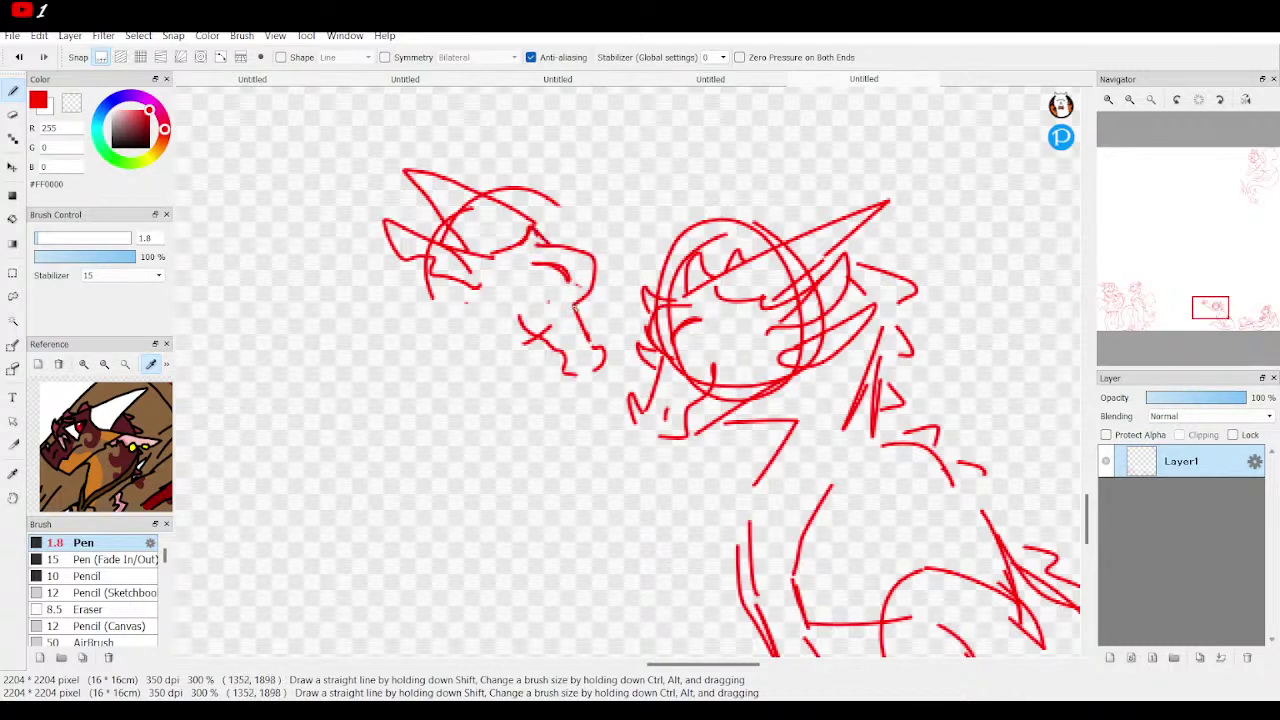
{"action": "mouse_move", "coordinate": [552, 302]}
{"action": "left_mouse_down"}
{"action": "mouse_move", "coordinate": [574, 328]}
{"action": "mouse_move", "coordinate": [548, 270]}
{"action": "mouse_move", "coordinate": [586, 251]}
{"action": "mouse_move", "coordinate": [600, 277]}
{"action": "mouse_move", "coordinate": [552, 249]}
{"action": "mouse_move", "coordinate": [594, 284]}
{"action": "mouse_move", "coordinate": [578, 308]}
{"action": "mouse_move", "coordinate": [572, 272]}
{"action": "mouse_move", "coordinate": [531, 267]}
{"action": "mouse_move", "coordinate": [574, 292]}
{"action": "mouse_move", "coordinate": [566, 274]}
{"action": "left_mouse_up"}
{"action": "key", "text": "e"}
{"action": "left_click", "coordinate": [13, 90]}
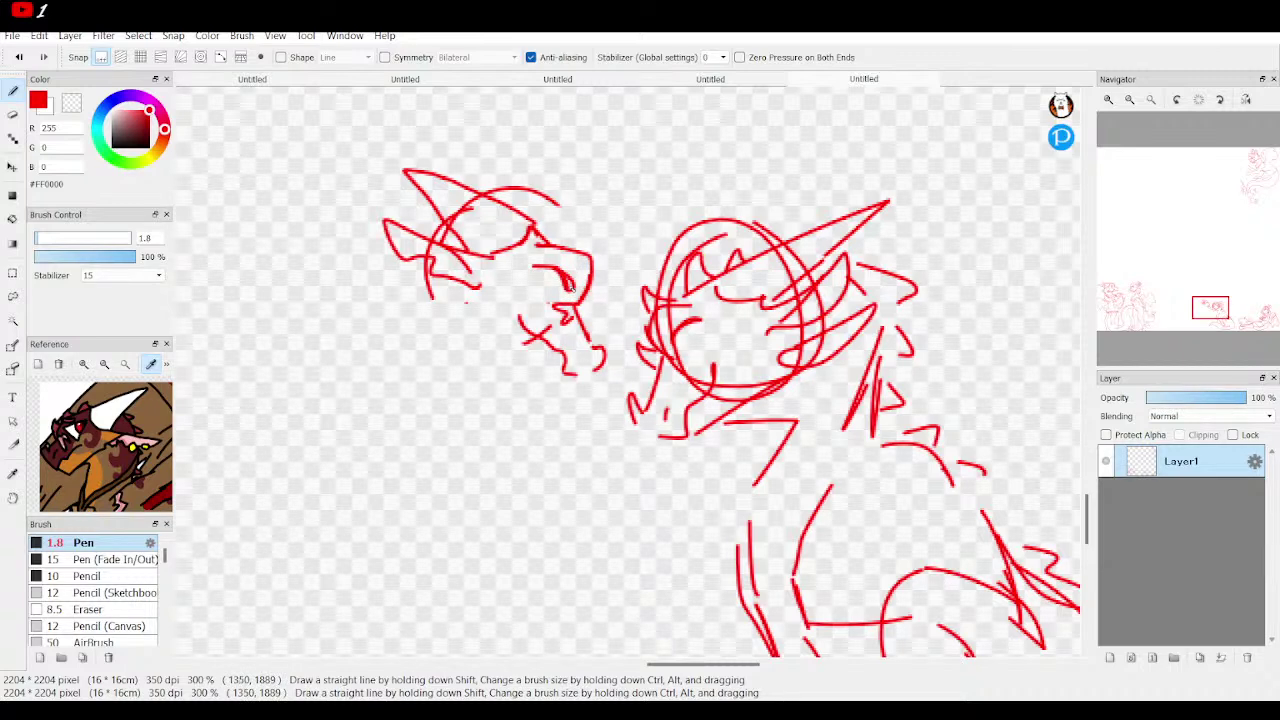
{"action": "mouse_move", "coordinate": [563, 380]}
{"action": "left_mouse_down"}
{"action": "mouse_move", "coordinate": [472, 333]}
{"action": "mouse_move", "coordinate": [449, 305]}
{"action": "mouse_move", "coordinate": [452, 320]}
{"action": "left_mouse_up"}
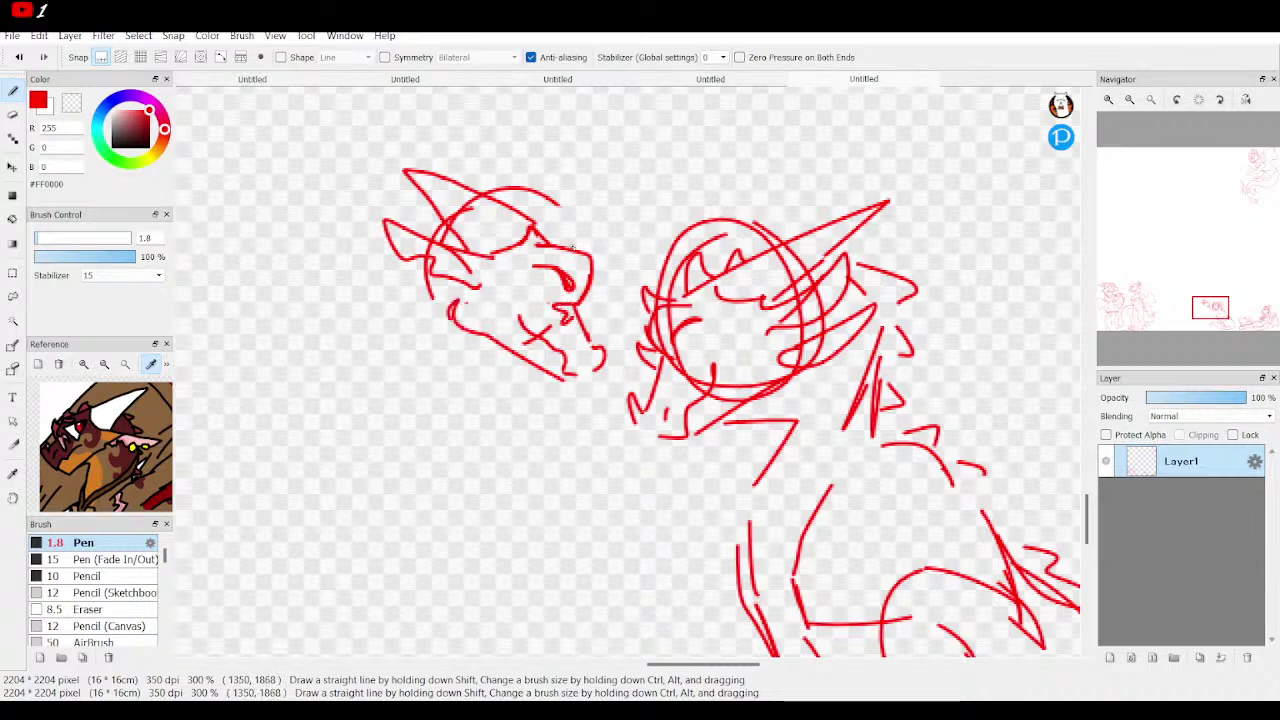
{"action": "mouse_move", "coordinate": [575, 240]}
{"action": "left_mouse_down"}
{"action": "mouse_move", "coordinate": [546, 200]}
{"action": "mouse_move", "coordinate": [502, 189]}
{"action": "left_mouse_up"}
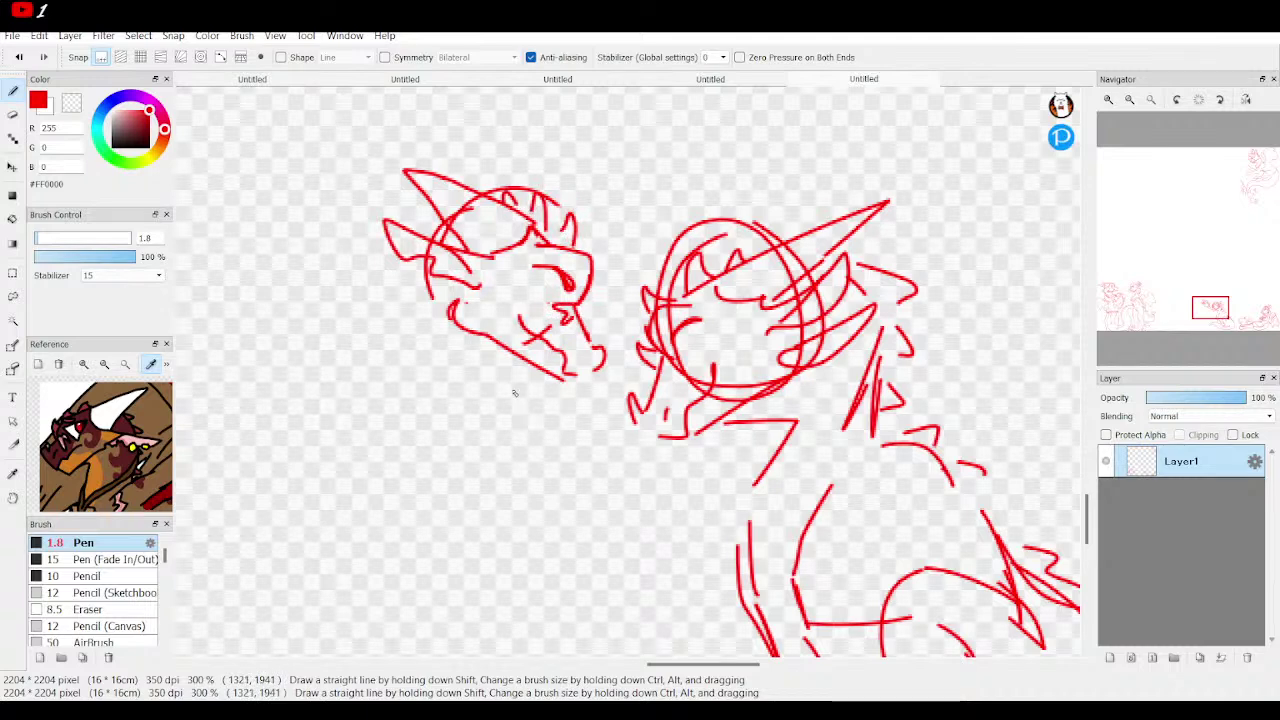
Add a jaw marking and cheek spikes to the brown dragon, and sketch the angular neck lines below its head.
{"action": "mouse_move", "coordinate": [490, 302]}
{"action": "left_mouse_down"}
{"action": "mouse_move", "coordinate": [516, 410]}
{"action": "mouse_move", "coordinate": [503, 372]}
{"action": "mouse_move", "coordinate": [477, 387]}
{"action": "mouse_move", "coordinate": [545, 437]}
{"action": "left_mouse_up"}
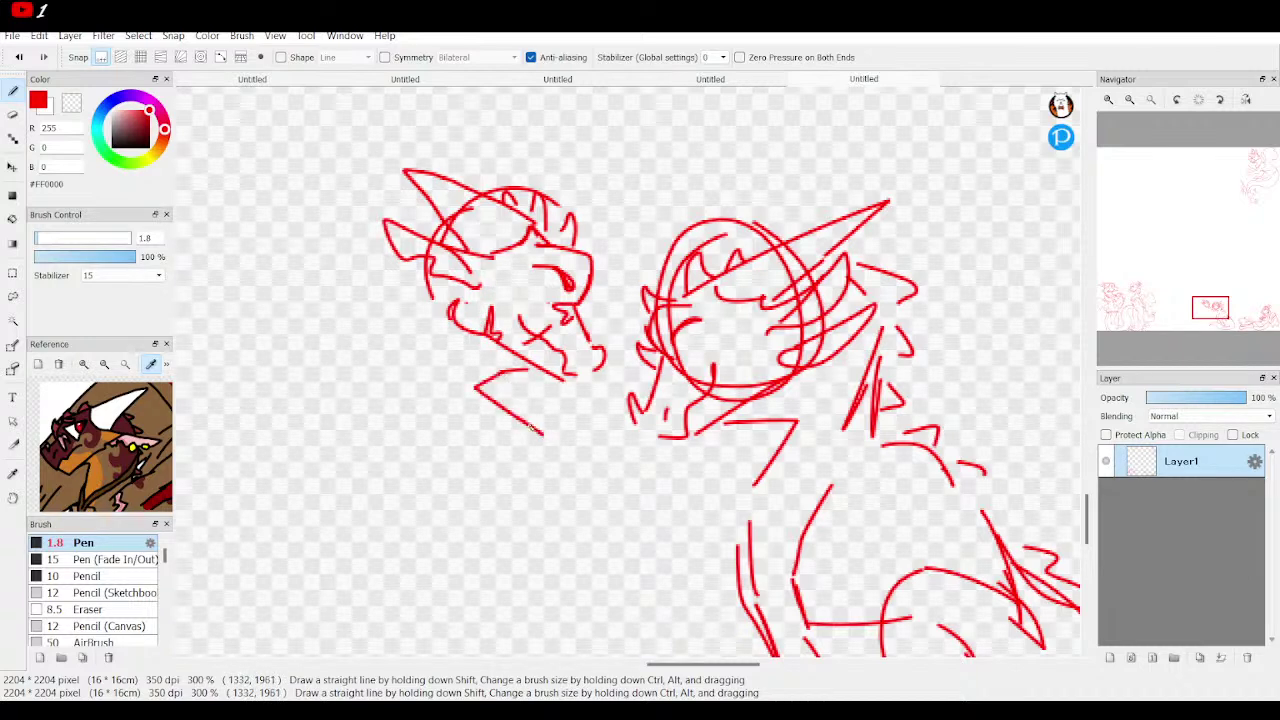
{"action": "mouse_move", "coordinate": [434, 278]}
{"action": "left_mouse_down"}
{"action": "mouse_move", "coordinate": [400, 331]}
{"action": "mouse_move", "coordinate": [474, 400]}
{"action": "mouse_move", "coordinate": [458, 388]}
{"action": "left_mouse_up"}
{"action": "mouse_move", "coordinate": [462, 232]}
{"action": "left_mouse_down"}
{"action": "mouse_move", "coordinate": [402, 295]}
{"action": "mouse_move", "coordinate": [415, 295]}
{"action": "mouse_move", "coordinate": [417, 338]}
{"action": "left_mouse_up"}
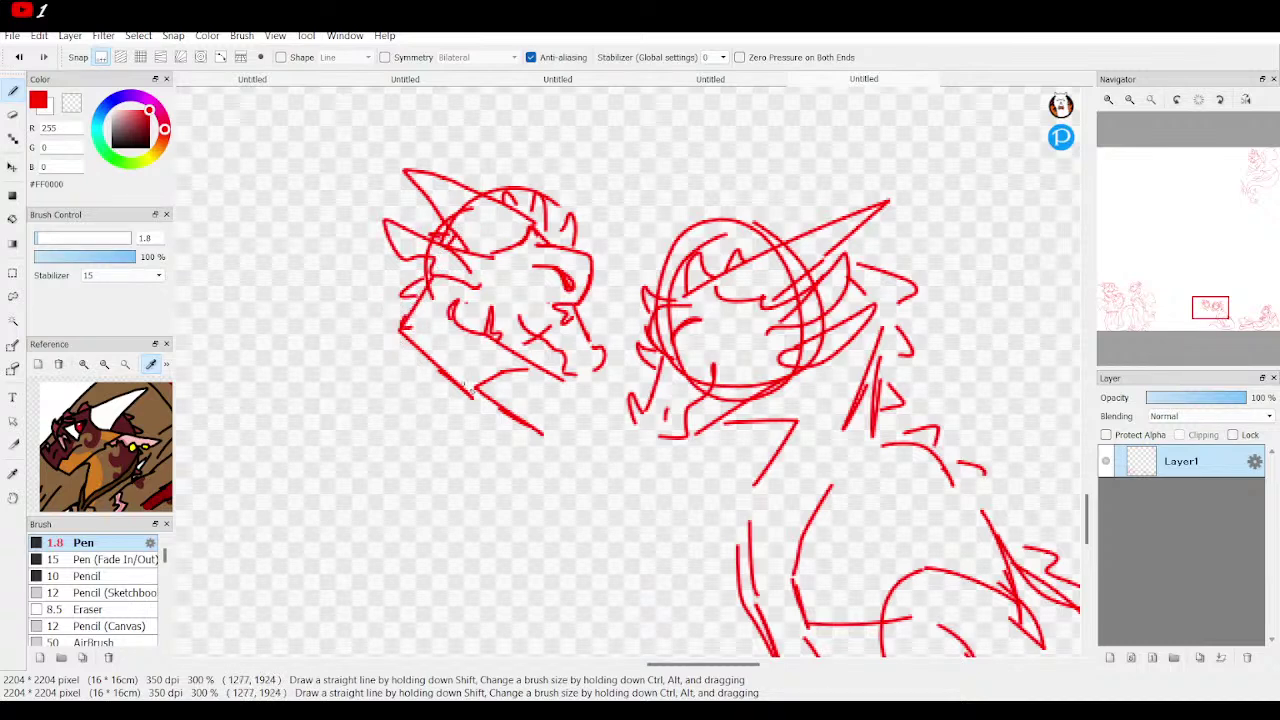
Sketch the brown dragon's seated body with chest, long curved back, hind leg and foot.
{"action": "mouse_move", "coordinate": [537, 442]}
{"action": "left_mouse_down"}
{"action": "mouse_move", "coordinate": [489, 520]}
{"action": "mouse_move", "coordinate": [428, 551]}
{"action": "mouse_move", "coordinate": [418, 586]}
{"action": "left_mouse_up"}
{"action": "mouse_move", "coordinate": [398, 340]}
{"action": "left_mouse_down"}
{"action": "mouse_move", "coordinate": [341, 524]}
{"action": "mouse_move", "coordinate": [352, 566]}
{"action": "left_mouse_up"}
{"action": "mouse_move", "coordinate": [460, 627]}
{"action": "left_mouse_down"}
{"action": "mouse_move", "coordinate": [476, 370]}
{"action": "mouse_move", "coordinate": [440, 338]}
{"action": "mouse_move", "coordinate": [562, 313]}
{"action": "mouse_move", "coordinate": [500, 470]}
{"action": "mouse_move", "coordinate": [465, 495]}
{"action": "mouse_move", "coordinate": [594, 502]}
{"action": "left_mouse_up"}
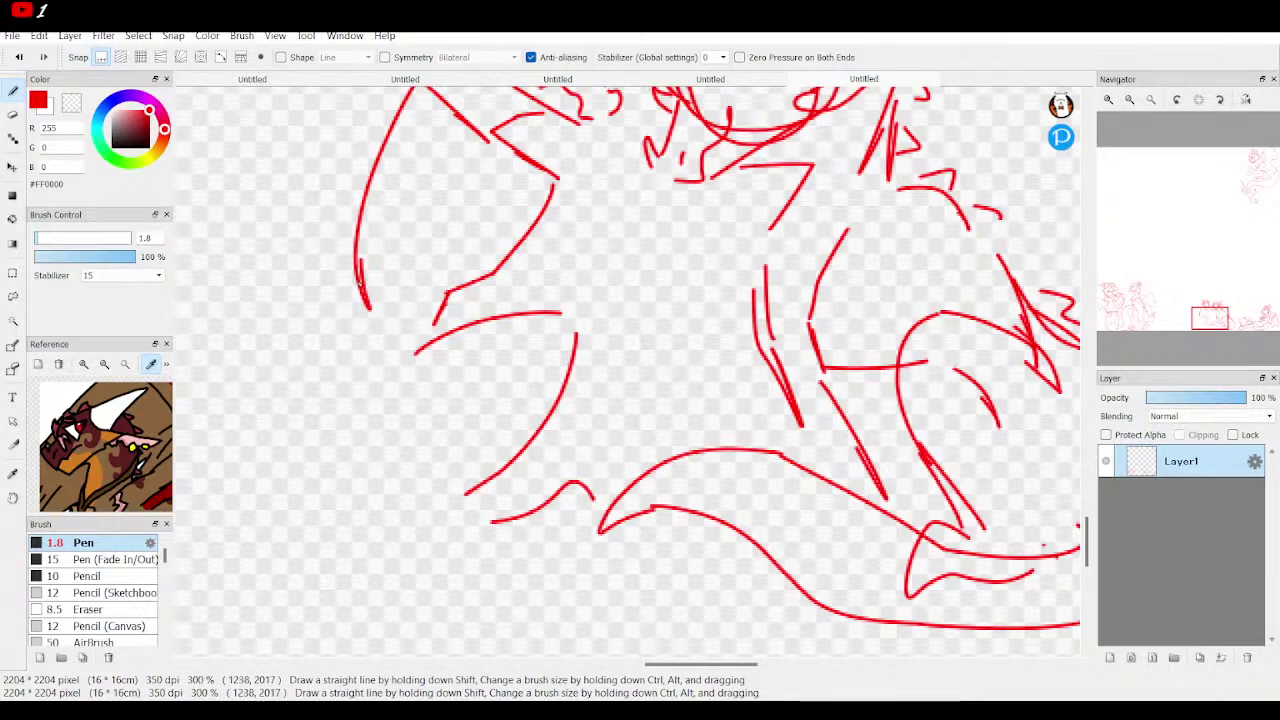
{"action": "mouse_move", "coordinate": [356, 257]}
{"action": "left_mouse_down"}
{"action": "mouse_move", "coordinate": [331, 374]}
{"action": "mouse_move", "coordinate": [325, 508]}
{"action": "left_mouse_up"}
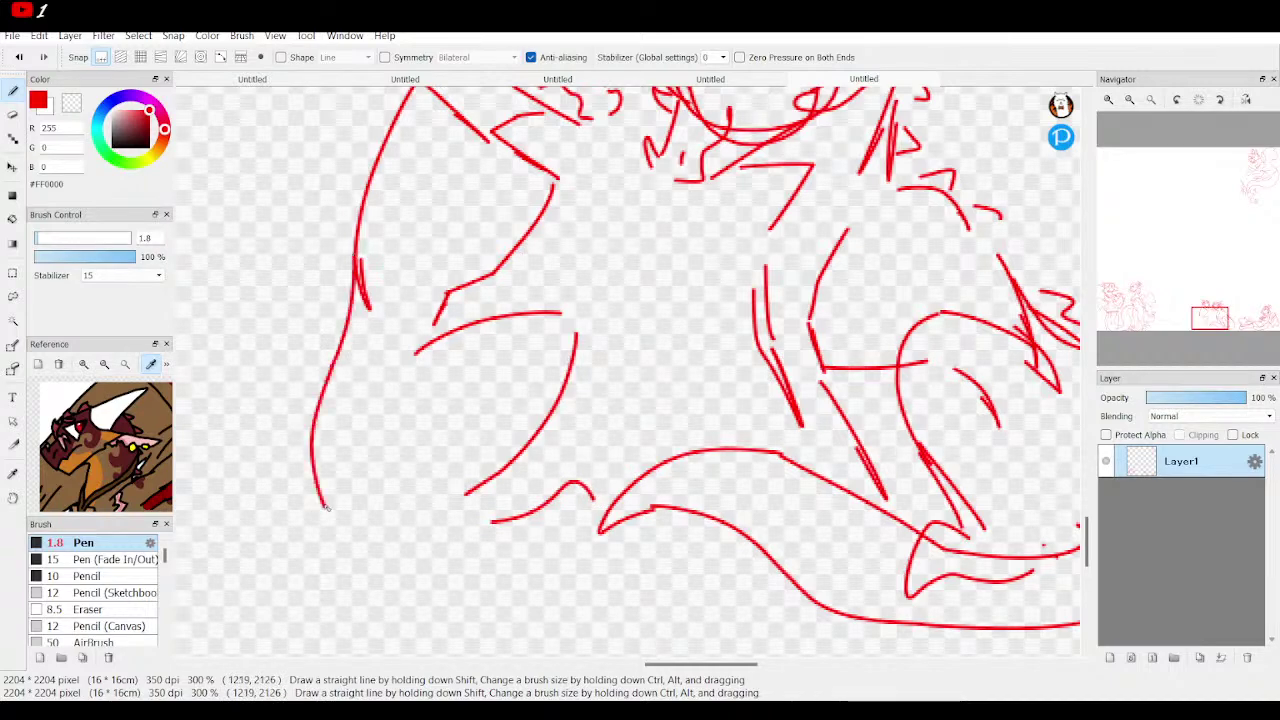
Lasso the brown dragon, move it about 9 px left and 31 px down, apply the transform, deselect and return to the Pen.
{"action": "scroll", "coordinate": [325, 508], "scroll_direction": "down", "scroll_amount": 2}
{"action": "scroll", "coordinate": [450, 352], "scroll_direction": "down", "scroll_amount": 2}
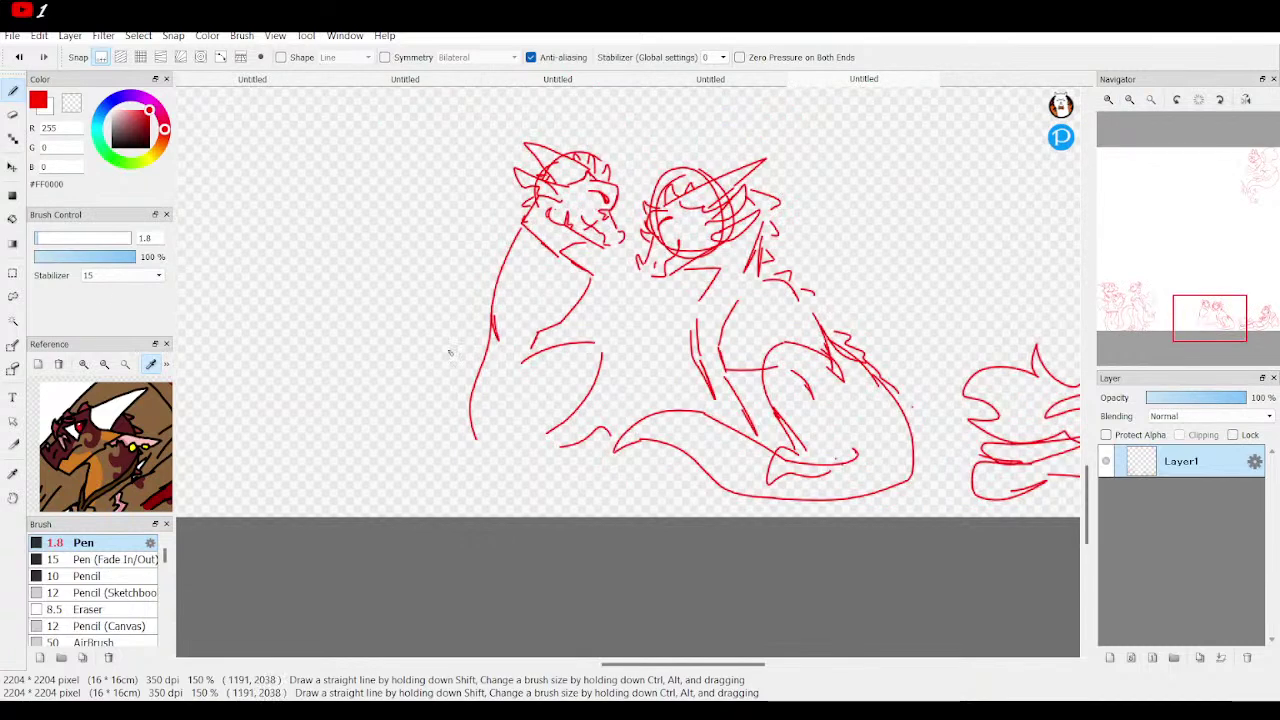
{"action": "left_click", "coordinate": [13, 297]}
{"action": "mouse_move", "coordinate": [628, 393]}
{"action": "left_mouse_down"}
{"action": "mouse_move", "coordinate": [620, 440]}
{"action": "mouse_move", "coordinate": [555, 492]}
{"action": "mouse_move", "coordinate": [420, 360]}
{"action": "mouse_move", "coordinate": [499, 161]}
{"action": "mouse_move", "coordinate": [569, 124]}
{"action": "mouse_move", "coordinate": [620, 135]}
{"action": "mouse_move", "coordinate": [640, 183]}
{"action": "mouse_move", "coordinate": [629, 392]}
{"action": "left_mouse_up"}
{"action": "left_click", "coordinate": [692, 57]}
{"action": "left_click_drag", "start_coordinate": [581, 276], "coordinate": [572, 307]}
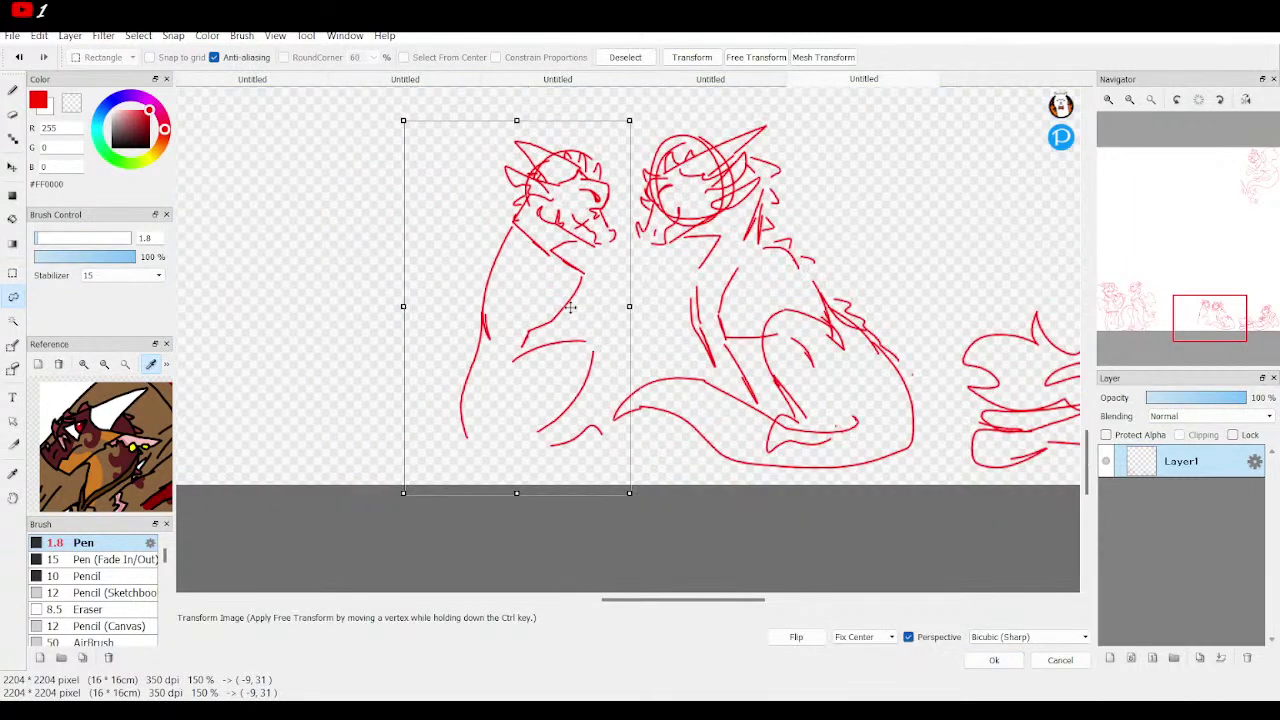
{"action": "left_click", "coordinate": [994, 660]}
{"action": "left_click", "coordinate": [13, 273]}
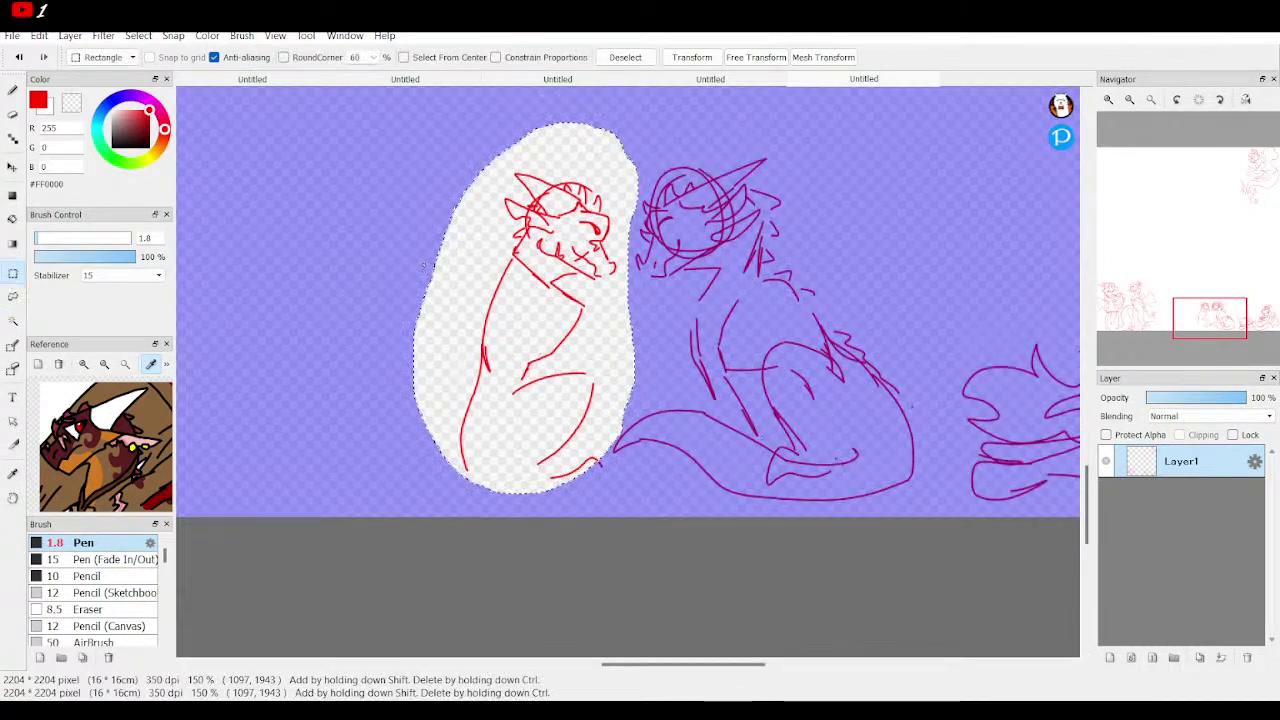
{"action": "key", "text": "ctrl+d"}
{"action": "key", "text": "b"}
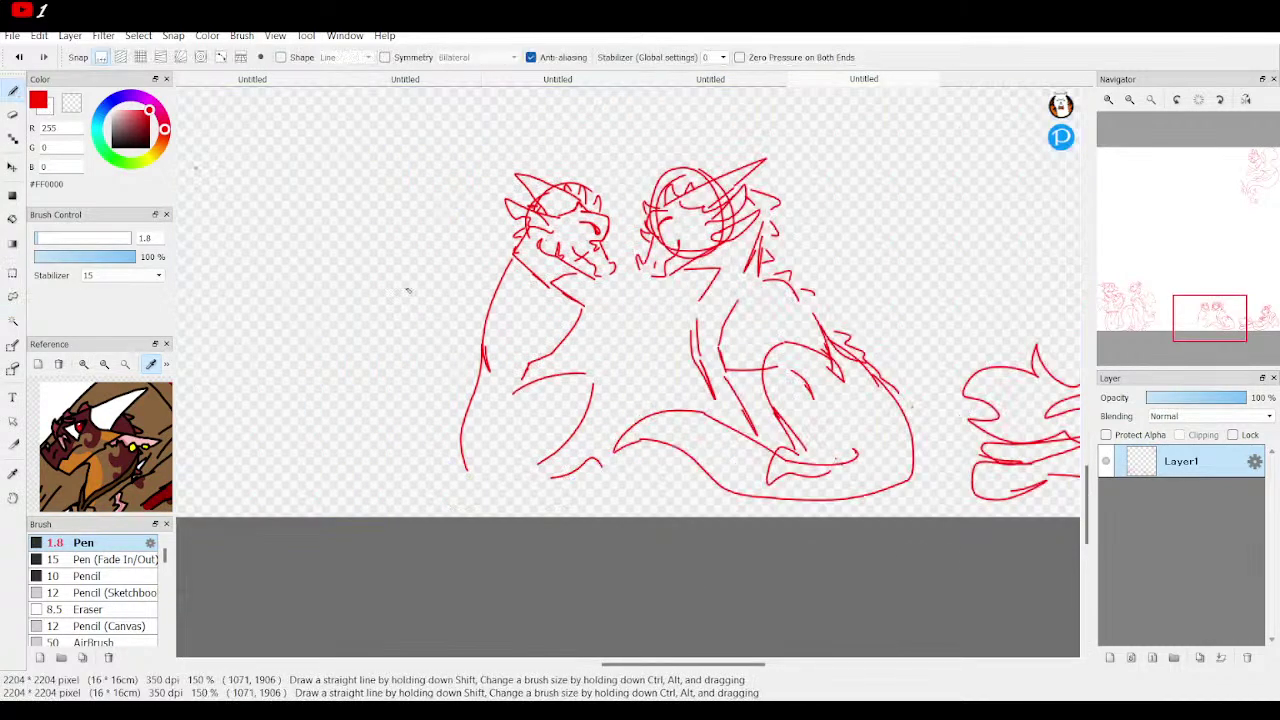
Draw the brown dragon's front leg lines and neck spines, and two wings spreading out behind its back.
{"action": "mouse_move", "coordinate": [530, 286]}
{"action": "left_mouse_down"}
{"action": "mouse_move", "coordinate": [576, 309]}
{"action": "mouse_move", "coordinate": [572, 368]}
{"action": "mouse_move", "coordinate": [591, 358]}
{"action": "mouse_move", "coordinate": [593, 335]}
{"action": "mouse_move", "coordinate": [589, 364]}
{"action": "mouse_move", "coordinate": [596, 330]}
{"action": "mouse_move", "coordinate": [538, 375]}
{"action": "left_mouse_up"}
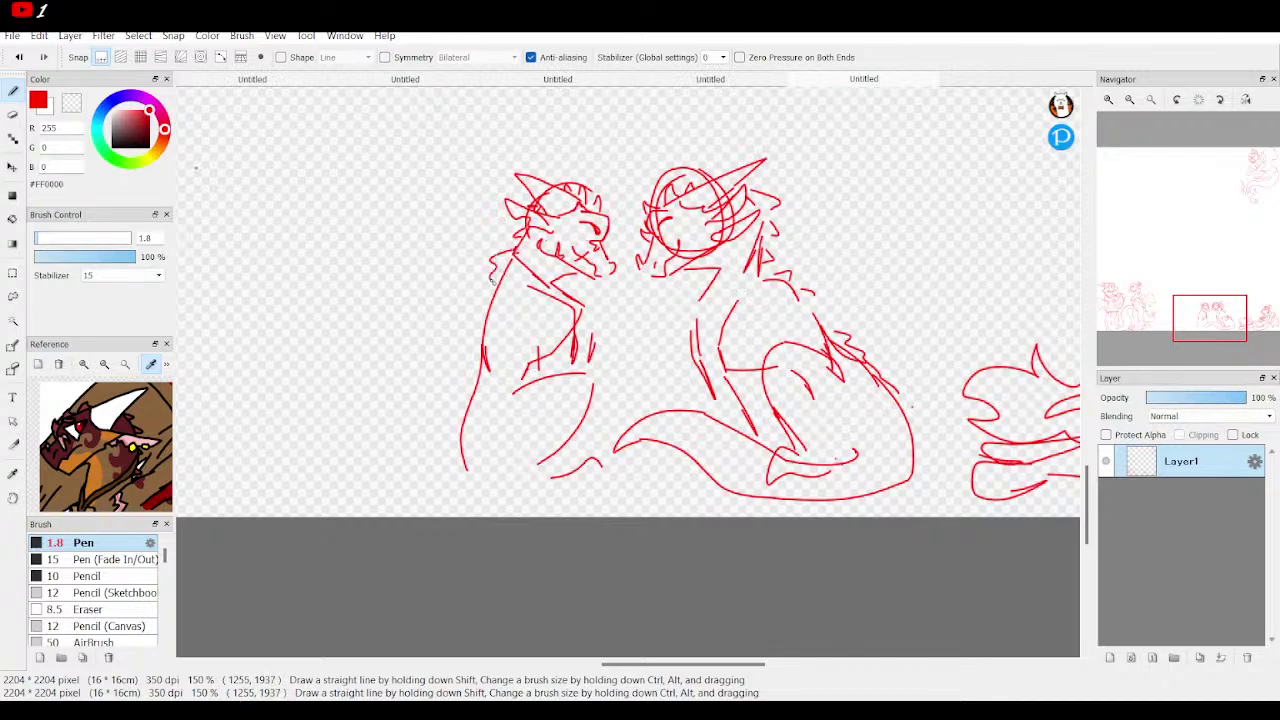
{"action": "left_click_drag", "start_coordinate": [506, 284], "coordinate": [444, 340]}
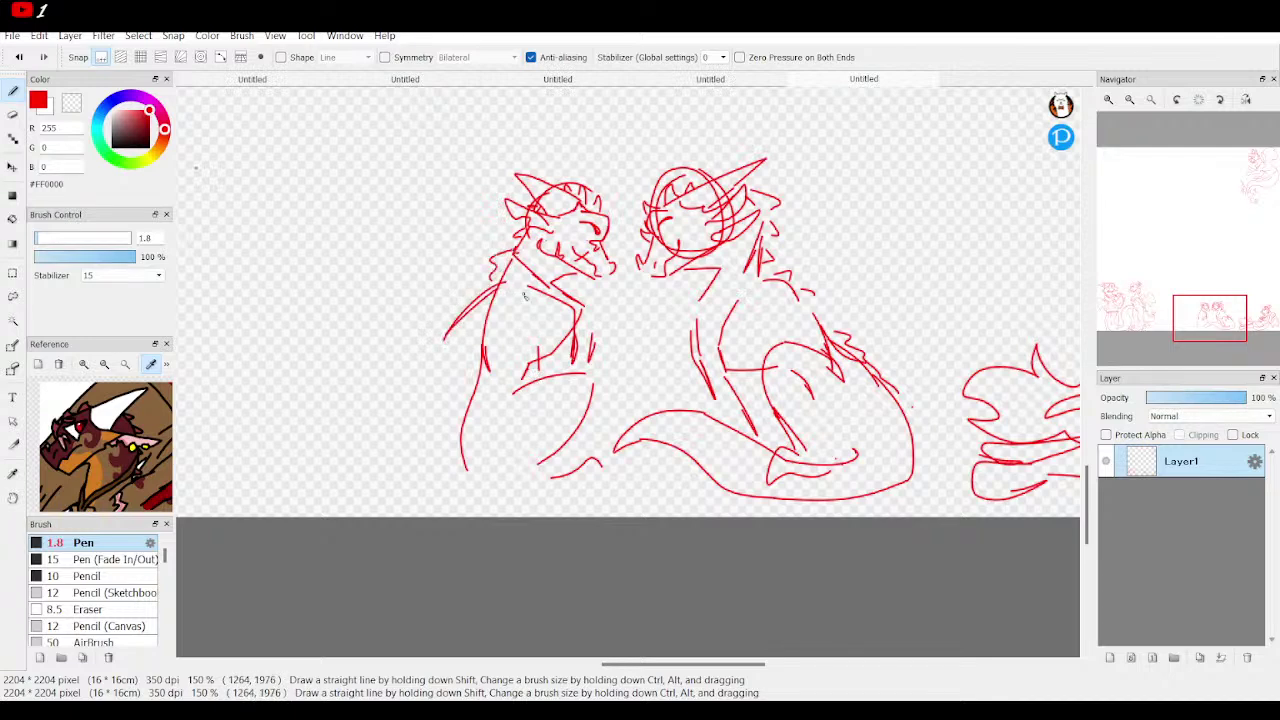
{"action": "mouse_move", "coordinate": [359, 390]}
{"action": "left_mouse_down"}
{"action": "mouse_move", "coordinate": [354, 281]}
{"action": "mouse_move", "coordinate": [427, 317]}
{"action": "mouse_move", "coordinate": [454, 382]}
{"action": "mouse_move", "coordinate": [452, 371]}
{"action": "mouse_move", "coordinate": [419, 453]}
{"action": "mouse_move", "coordinate": [420, 438]}
{"action": "mouse_move", "coordinate": [398, 442]}
{"action": "mouse_move", "coordinate": [393, 421]}
{"action": "mouse_move", "coordinate": [361, 398]}
{"action": "left_mouse_up"}
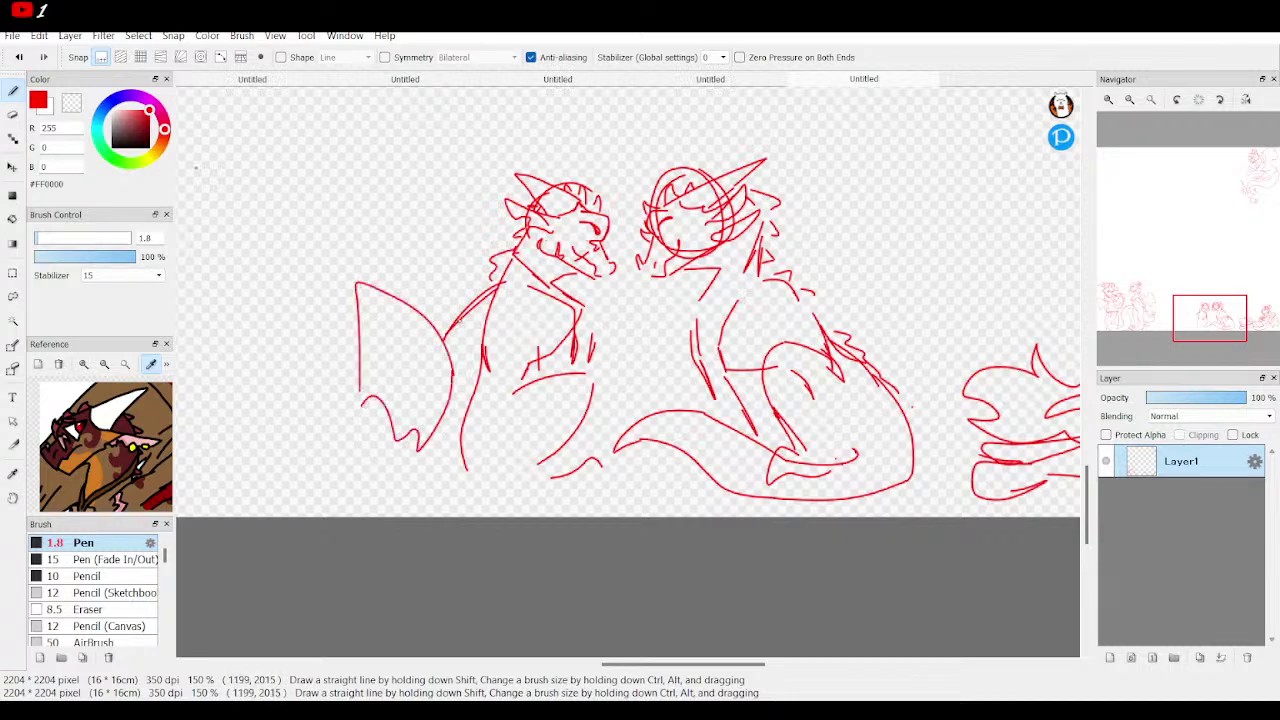
{"action": "mouse_move", "coordinate": [406, 314]}
{"action": "left_mouse_down"}
{"action": "mouse_move", "coordinate": [445, 316]}
{"action": "mouse_move", "coordinate": [480, 287]}
{"action": "mouse_move", "coordinate": [429, 256]}
{"action": "mouse_move", "coordinate": [408, 314]}
{"action": "left_mouse_up"}
{"action": "left_click_drag", "start_coordinate": [418, 268], "coordinate": [406, 314]}
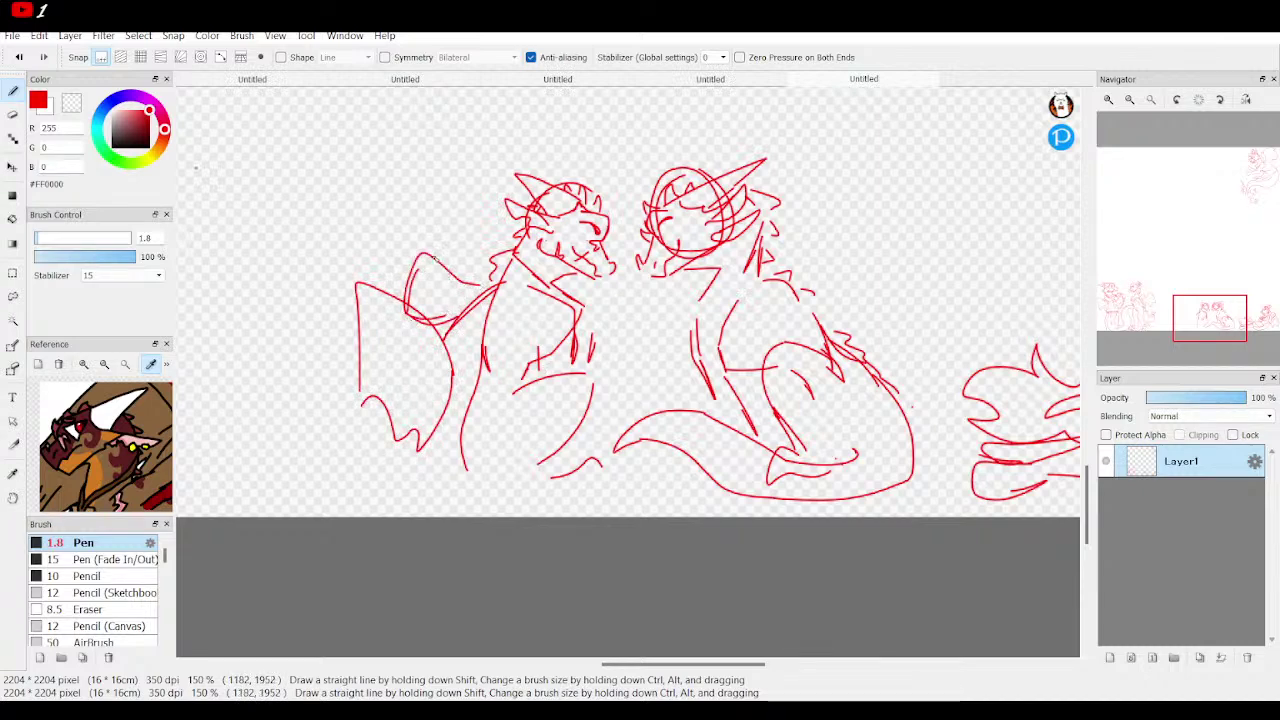
{"action": "left_click_drag", "start_coordinate": [440, 260], "coordinate": [462, 284]}
Draw the brown dragon's lower back line and a tail curling forward beneath it to overlap the spiny dragon's tail.
{"action": "mouse_move", "coordinate": [444, 456]}
{"action": "left_mouse_down"}
{"action": "mouse_move", "coordinate": [474, 438]}
{"action": "mouse_move", "coordinate": [485, 374]}
{"action": "left_mouse_up"}
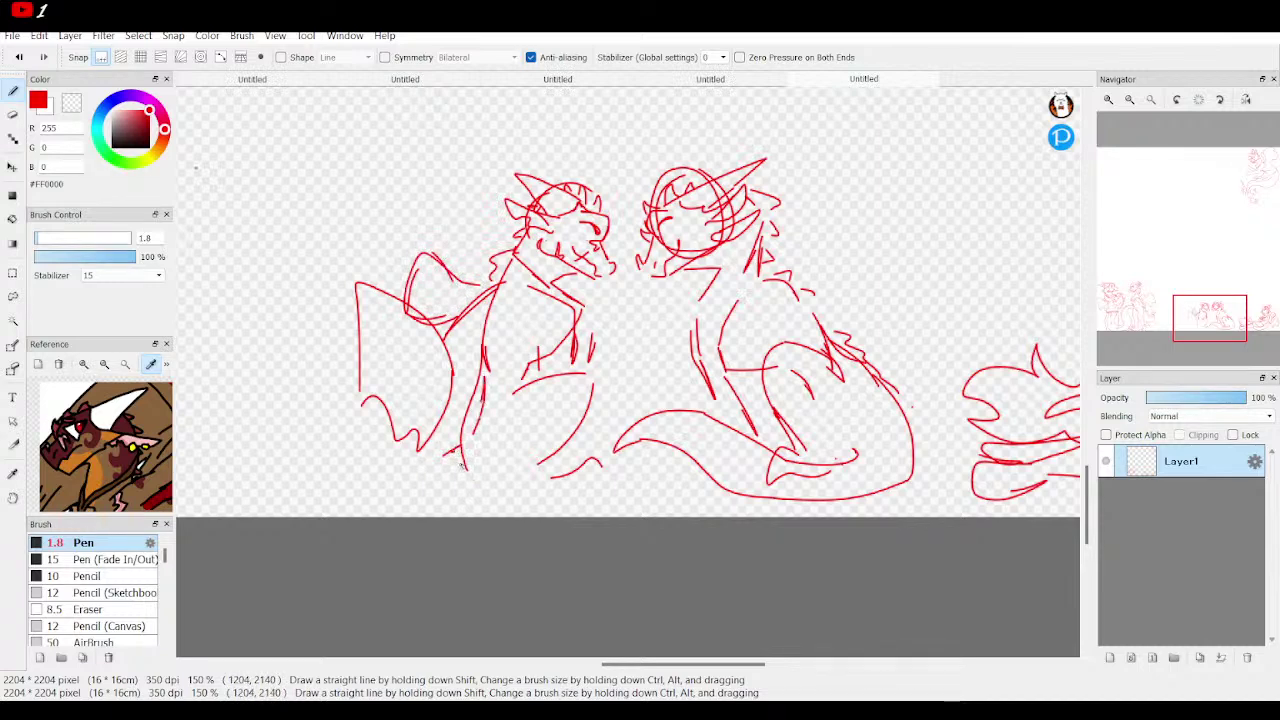
{"action": "mouse_move", "coordinate": [472, 481]}
{"action": "left_mouse_down"}
{"action": "mouse_move", "coordinate": [502, 498]}
{"action": "mouse_move", "coordinate": [584, 496]}
{"action": "mouse_move", "coordinate": [659, 472]}
{"action": "mouse_move", "coordinate": [709, 436]}
{"action": "mouse_move", "coordinate": [707, 397]}
{"action": "mouse_move", "coordinate": [672, 413]}
{"action": "left_mouse_up"}
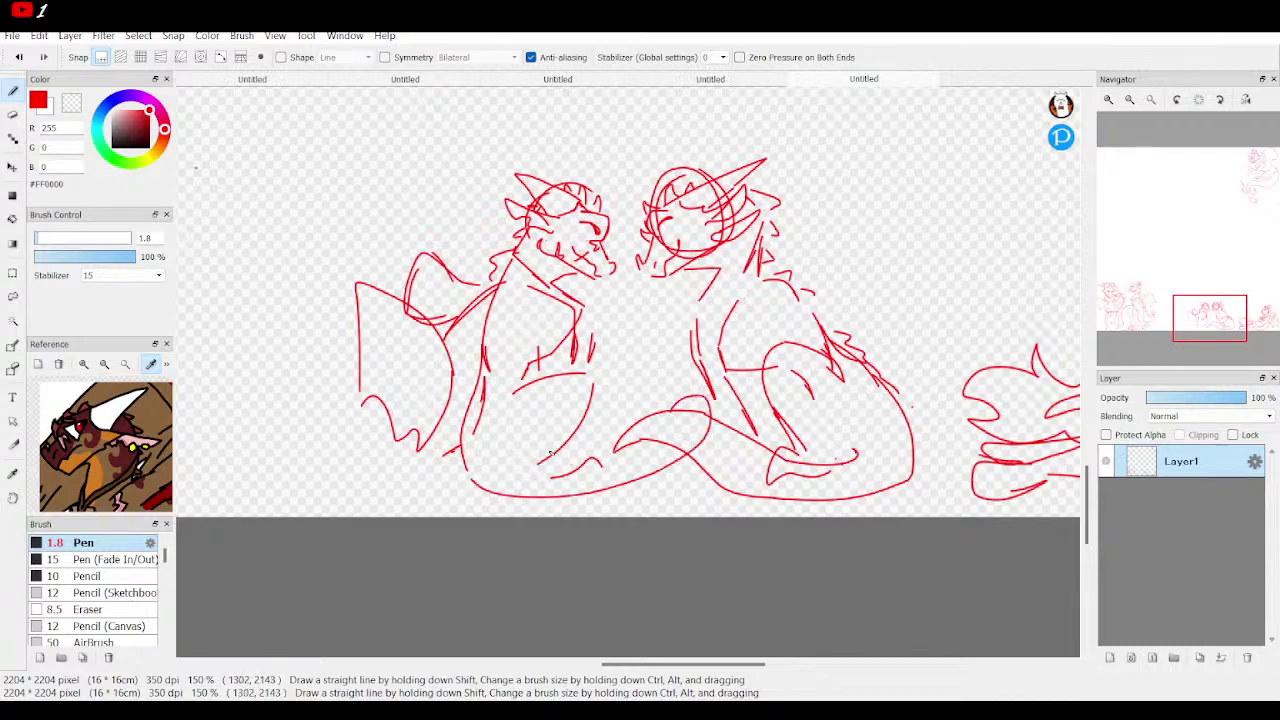
{"action": "mouse_move", "coordinate": [542, 449]}
{"action": "left_mouse_down"}
{"action": "mouse_move", "coordinate": [625, 455]}
{"action": "mouse_move", "coordinate": [668, 434]}
{"action": "mouse_move", "coordinate": [662, 396]}
{"action": "mouse_move", "coordinate": [656, 412]}
{"action": "left_mouse_up"}
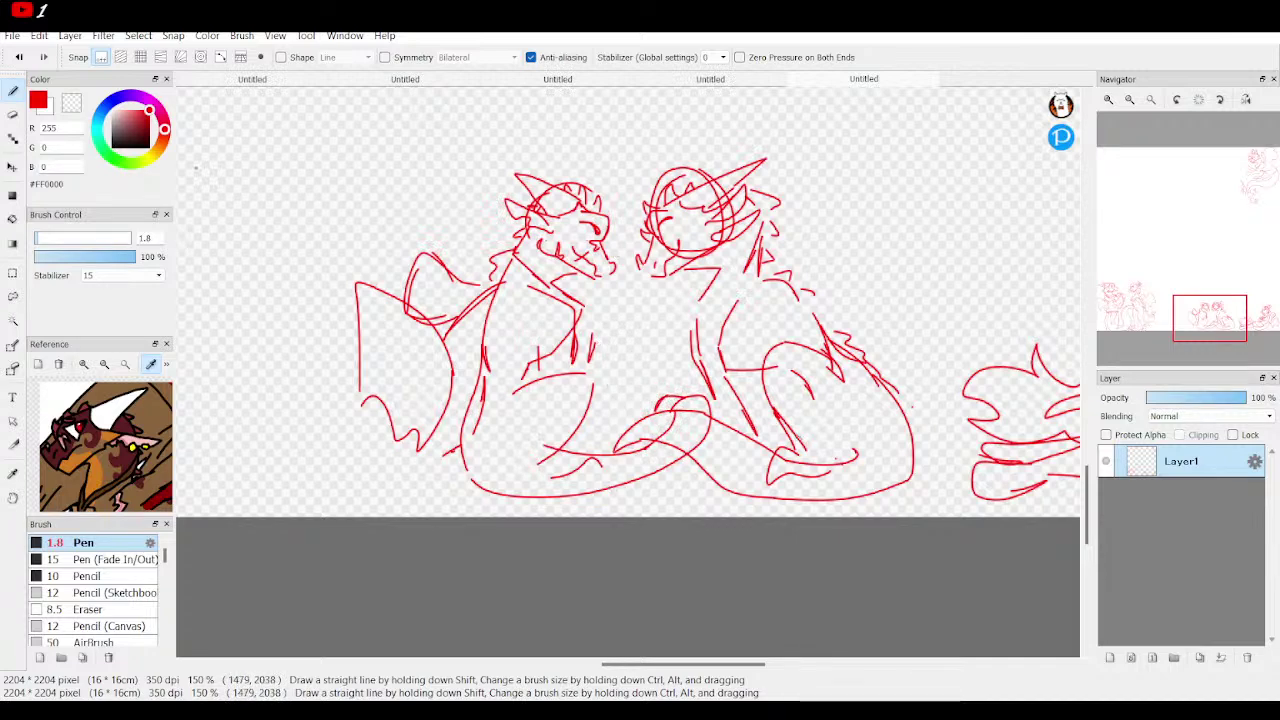
Lasso both seated dragons, move them about 29 px right and 13 px down, apply the transform and deselect.
{"action": "left_click", "coordinate": [1151, 99]}
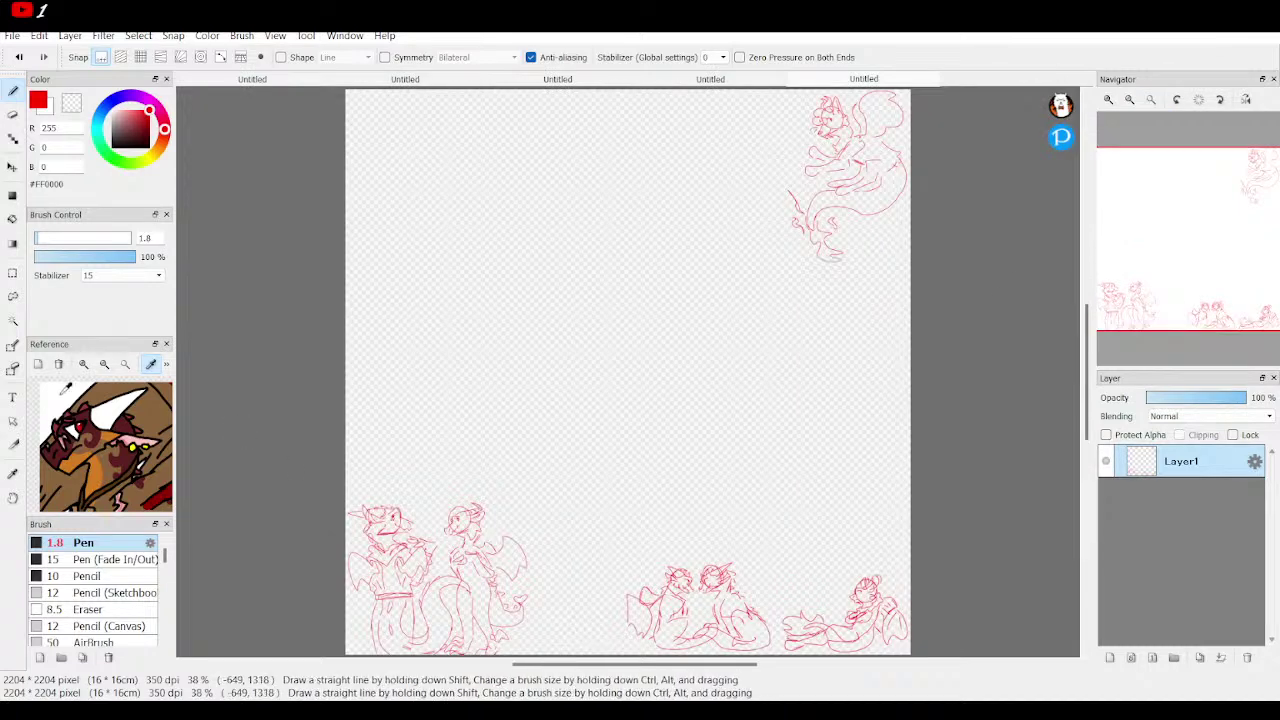
{"action": "left_click", "coordinate": [13, 297]}
{"action": "mouse_move", "coordinate": [762, 600]}
{"action": "left_mouse_down"}
{"action": "mouse_move", "coordinate": [763, 665]}
{"action": "mouse_move", "coordinate": [649, 666]}
{"action": "mouse_move", "coordinate": [598, 609]}
{"action": "mouse_move", "coordinate": [646, 537]}
{"action": "mouse_move", "coordinate": [748, 538]}
{"action": "mouse_move", "coordinate": [778, 603]}
{"action": "left_mouse_up"}
{"action": "left_click", "coordinate": [692, 57]}
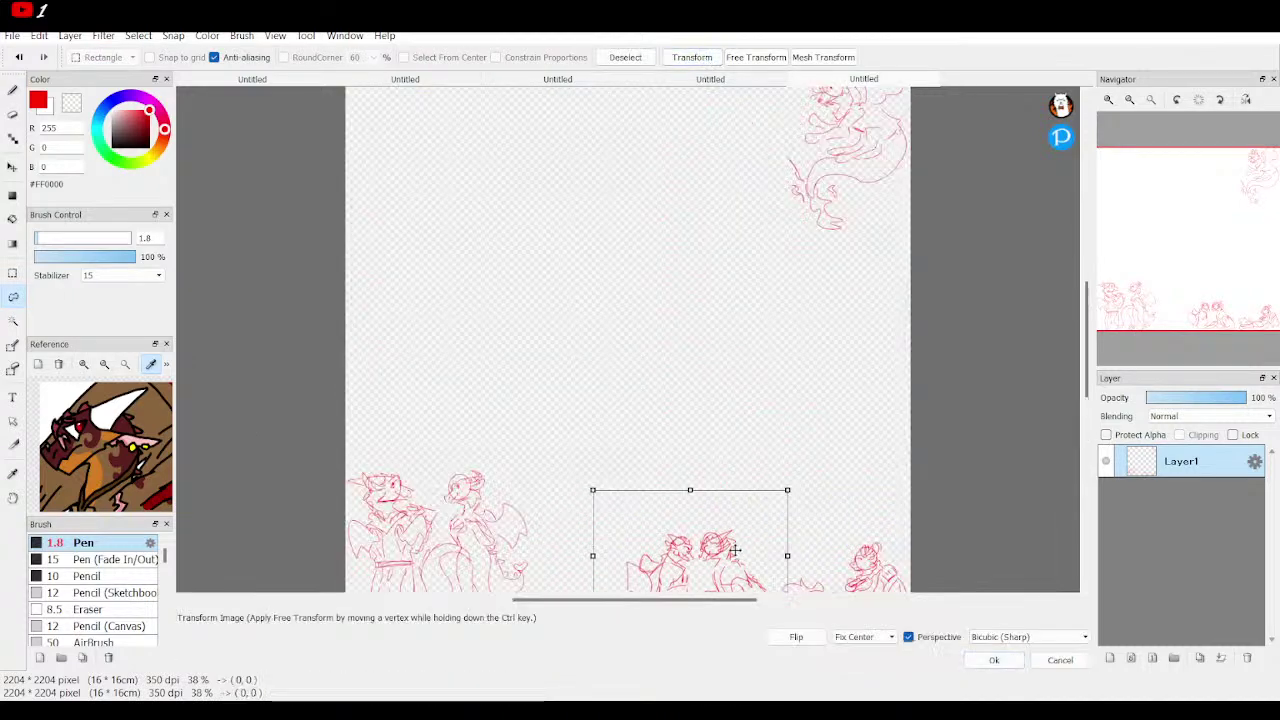
{"action": "left_click_drag", "start_coordinate": [1237, 327], "coordinate": [1211, 331]}
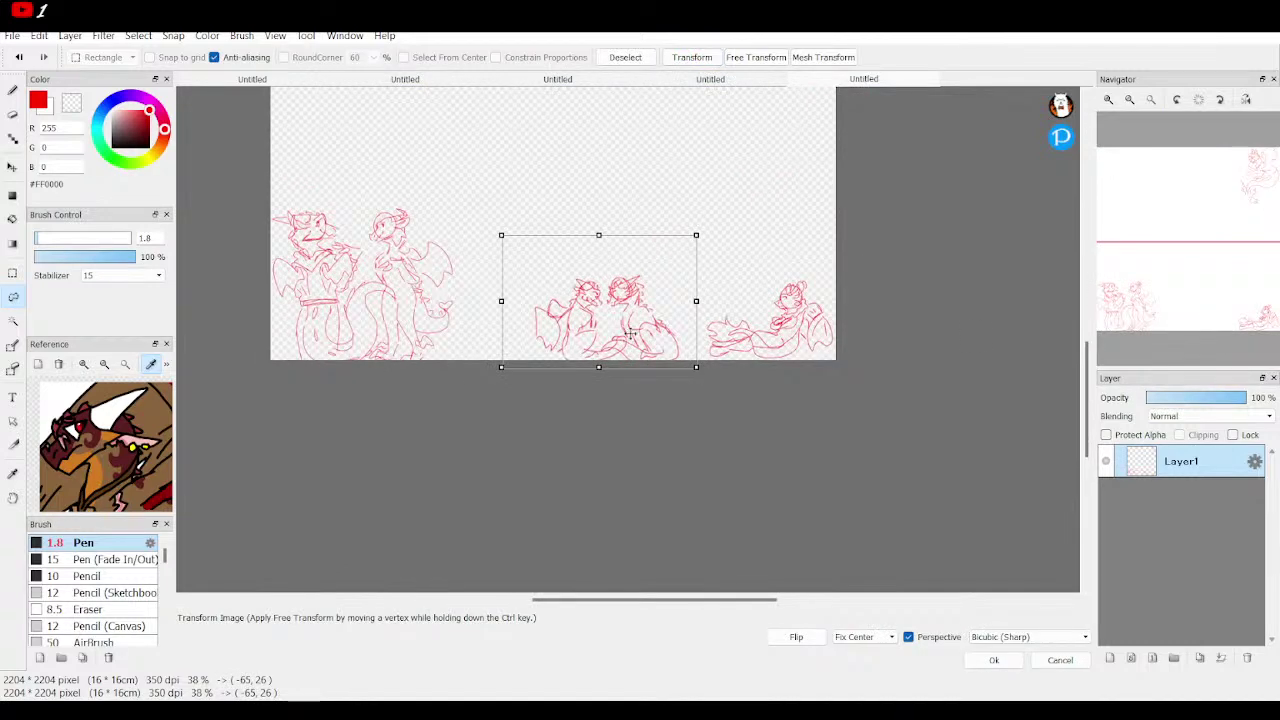
{"action": "mouse_move", "coordinate": [628, 322]}
{"action": "left_mouse_down"}
{"action": "mouse_move", "coordinate": [564, 320]}
{"action": "mouse_move", "coordinate": [654, 322]}
{"action": "left_mouse_up"}
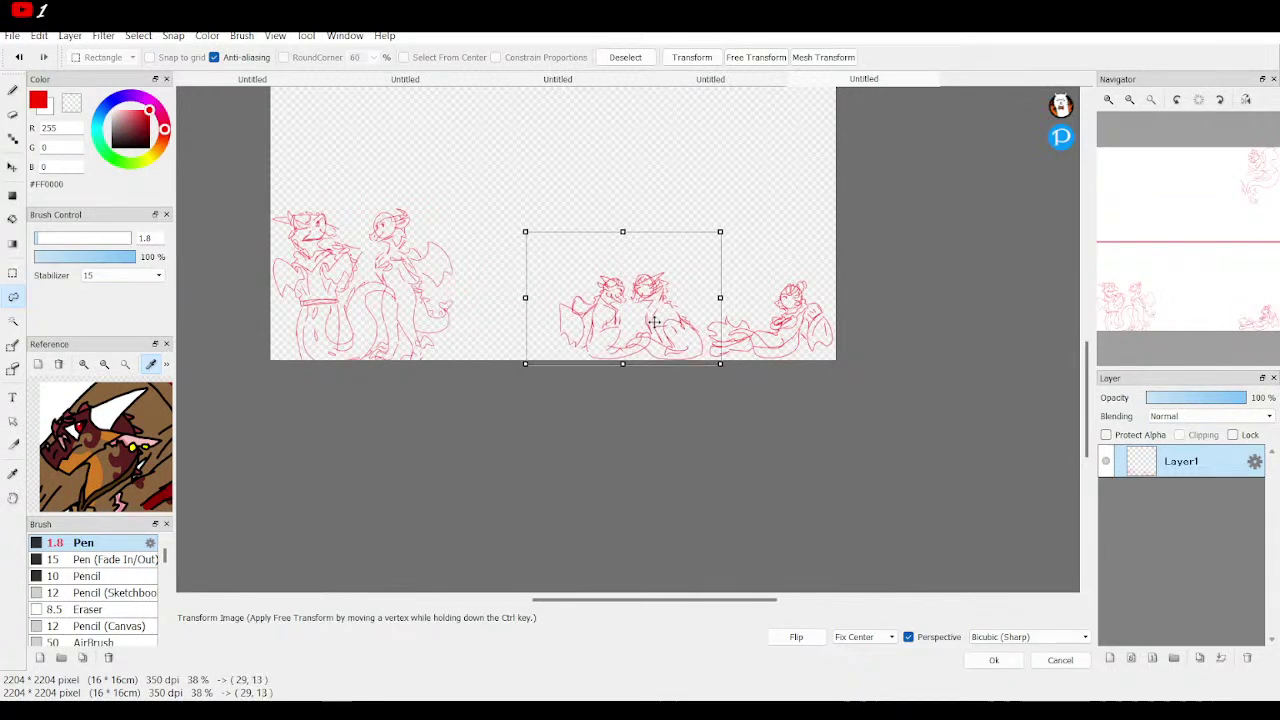
{"action": "left_click", "coordinate": [994, 660]}
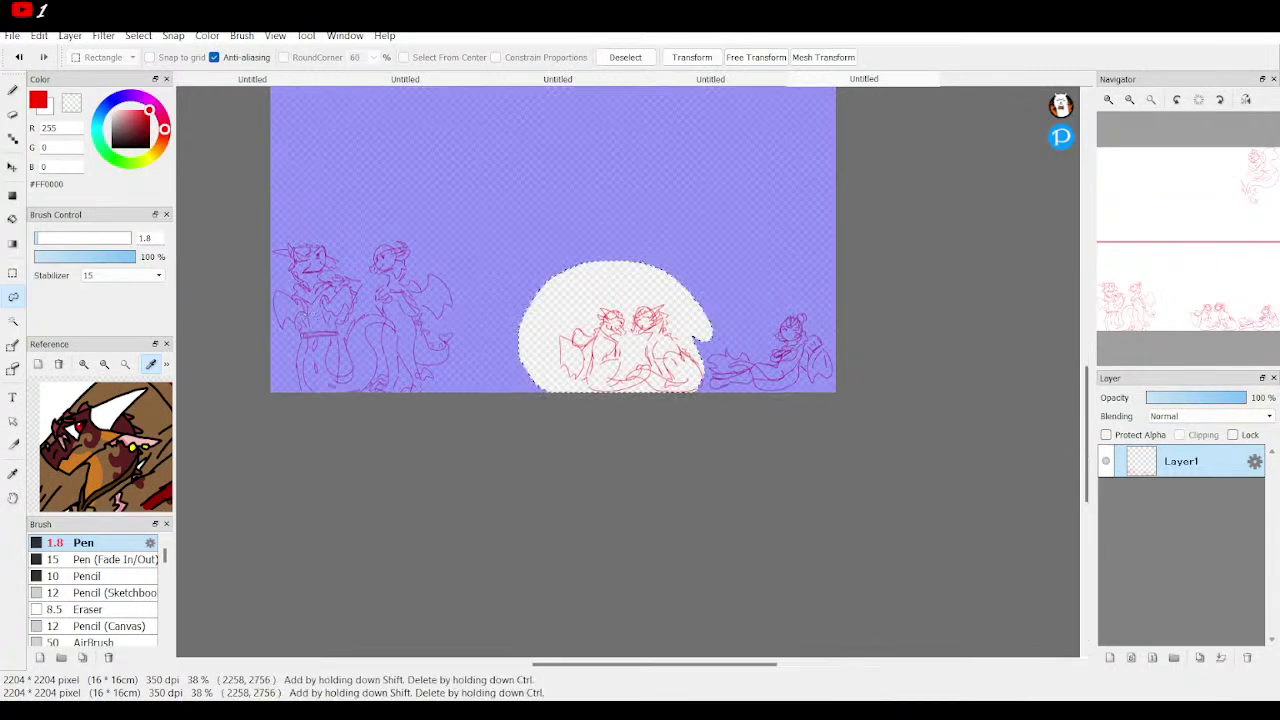
{"action": "left_click", "coordinate": [13, 272]}
{"action": "left_click", "coordinate": [600, 182]}
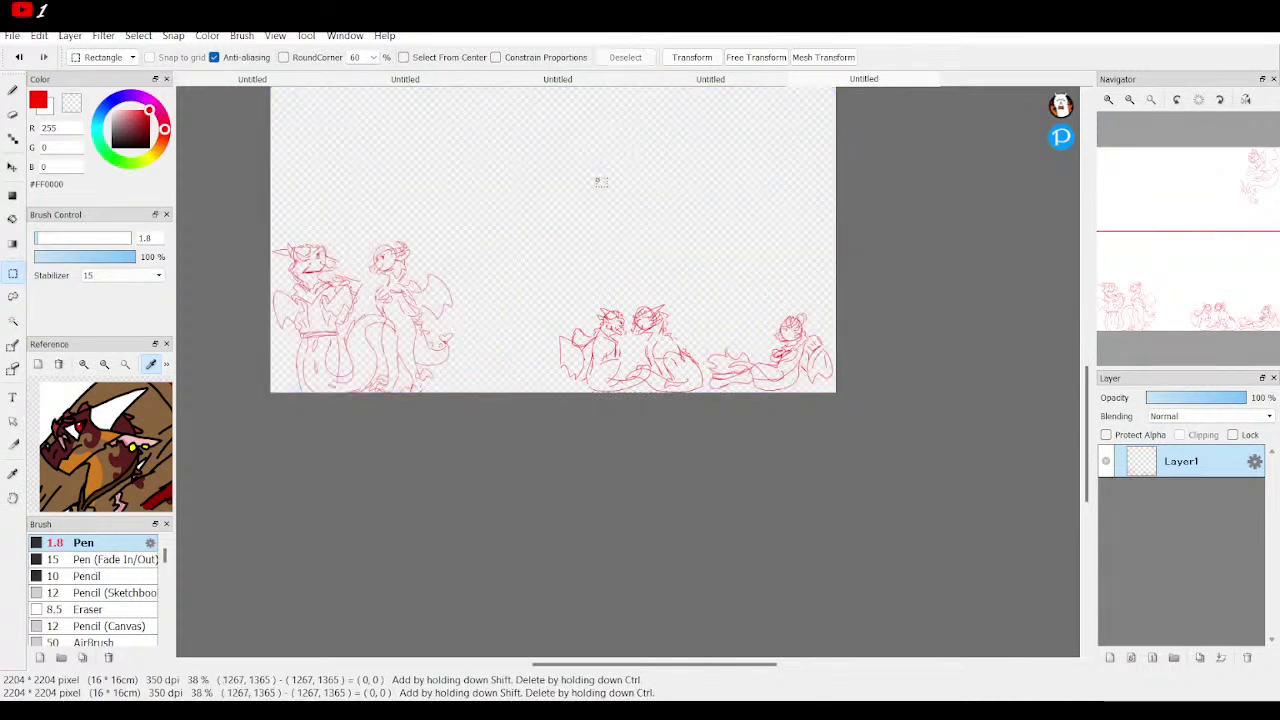
Load the light-blue, red-winged dragon picture as the reference image and frame it closely in the reference view.
{"action": "scroll", "coordinate": [1200, 272], "scroll_direction": "up", "scroll_amount": 5}
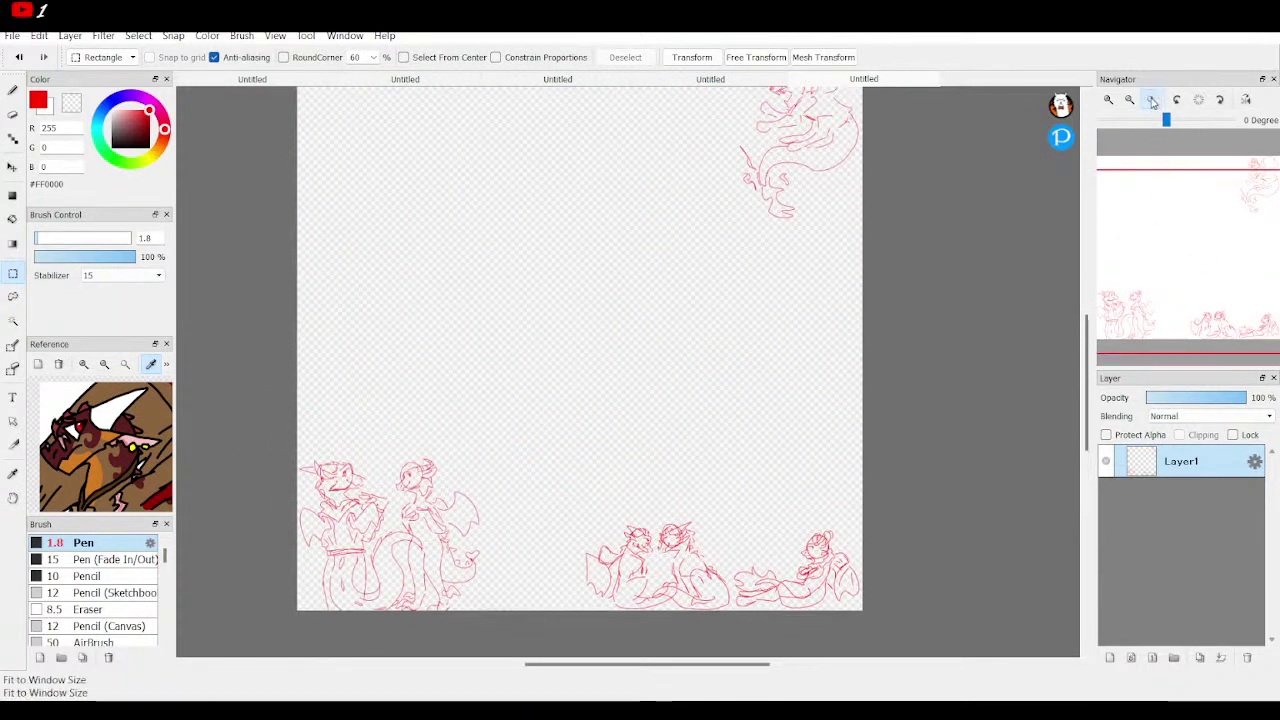
{"action": "left_click", "coordinate": [1152, 101]}
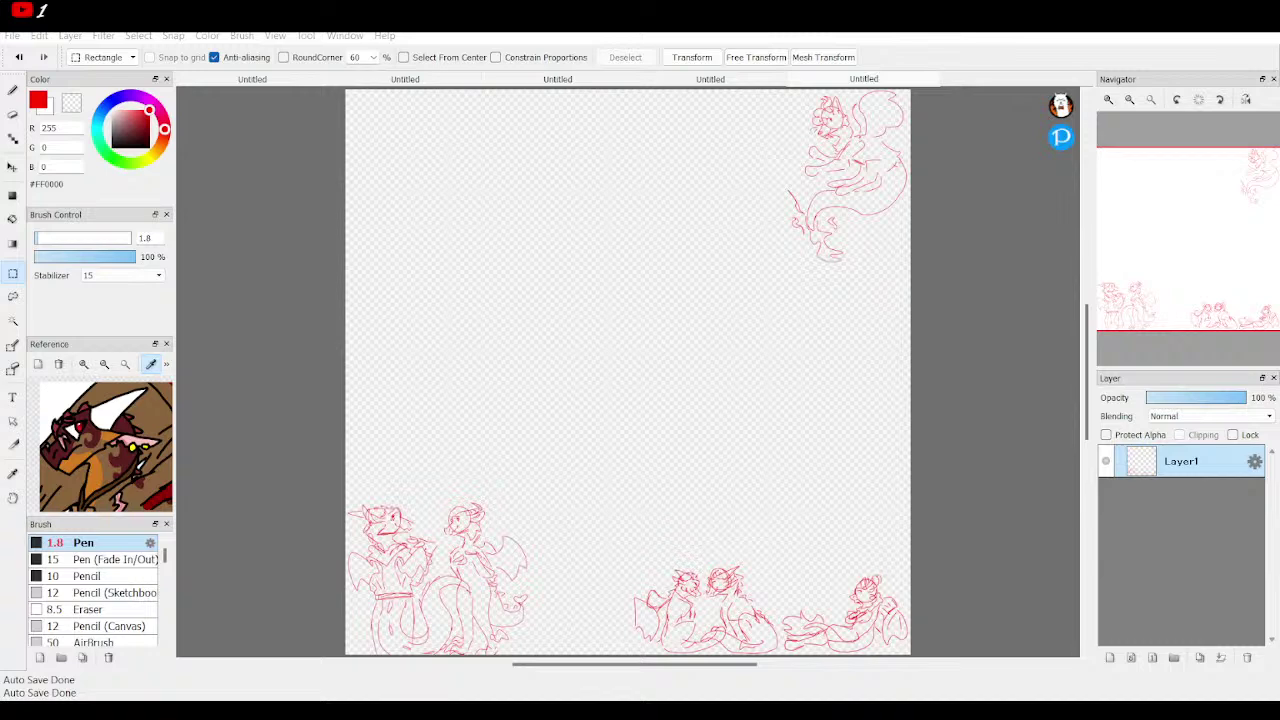
{"action": "left_click", "coordinate": [423, 380]}
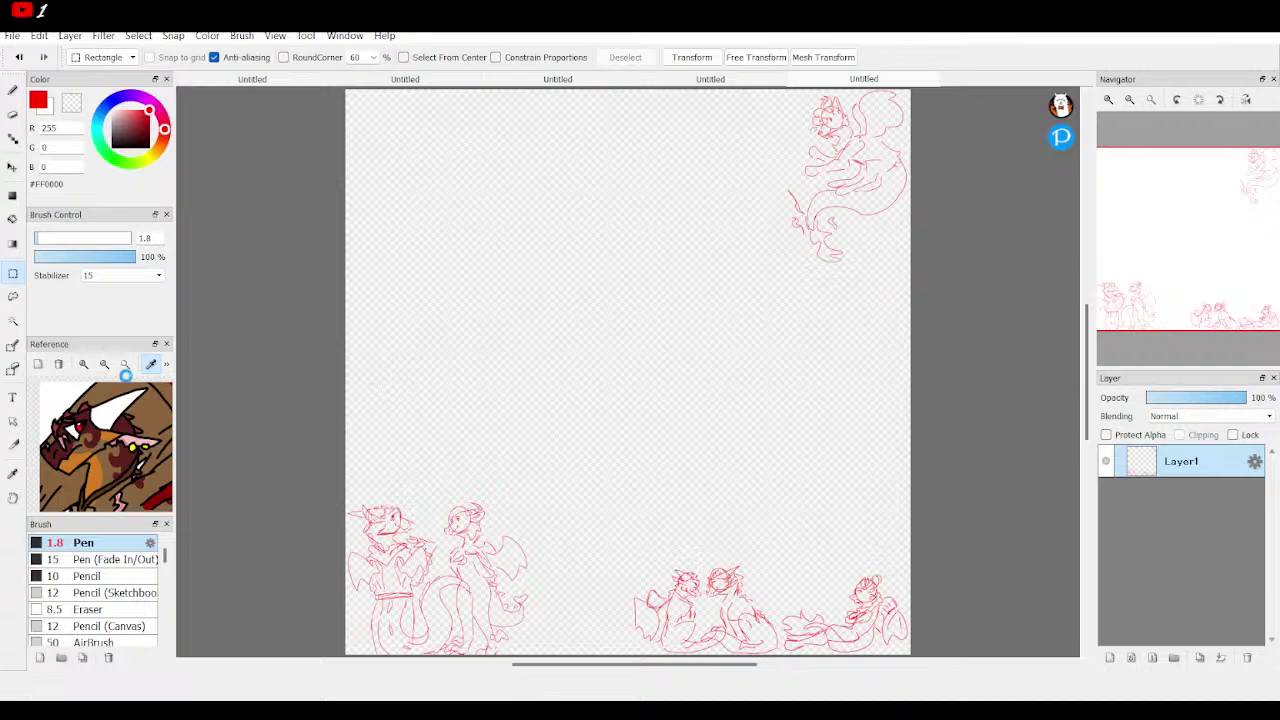
{"action": "left_click", "coordinate": [92, 367]}
{"action": "left_click", "coordinate": [92, 367]}
{"action": "left_click", "coordinate": [92, 367]}
{"action": "left_click", "coordinate": [92, 367]}
{"action": "left_click_drag", "start_coordinate": [37, 380], "coordinate": [10, 336]}
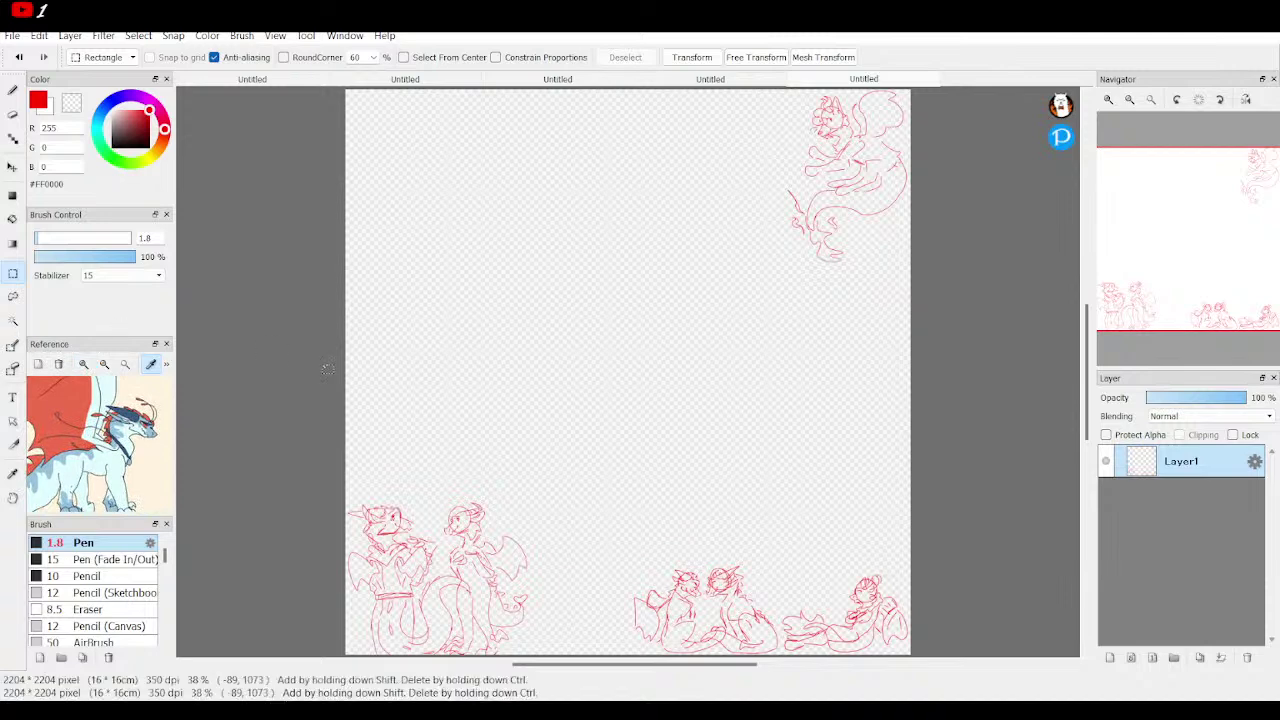
Sketch a doubled circle for the dragon's head with the Pen in the canvas's empty upper-left corner, with the view rotated to -30 degrees.
{"action": "left_click", "coordinate": [12, 90]}
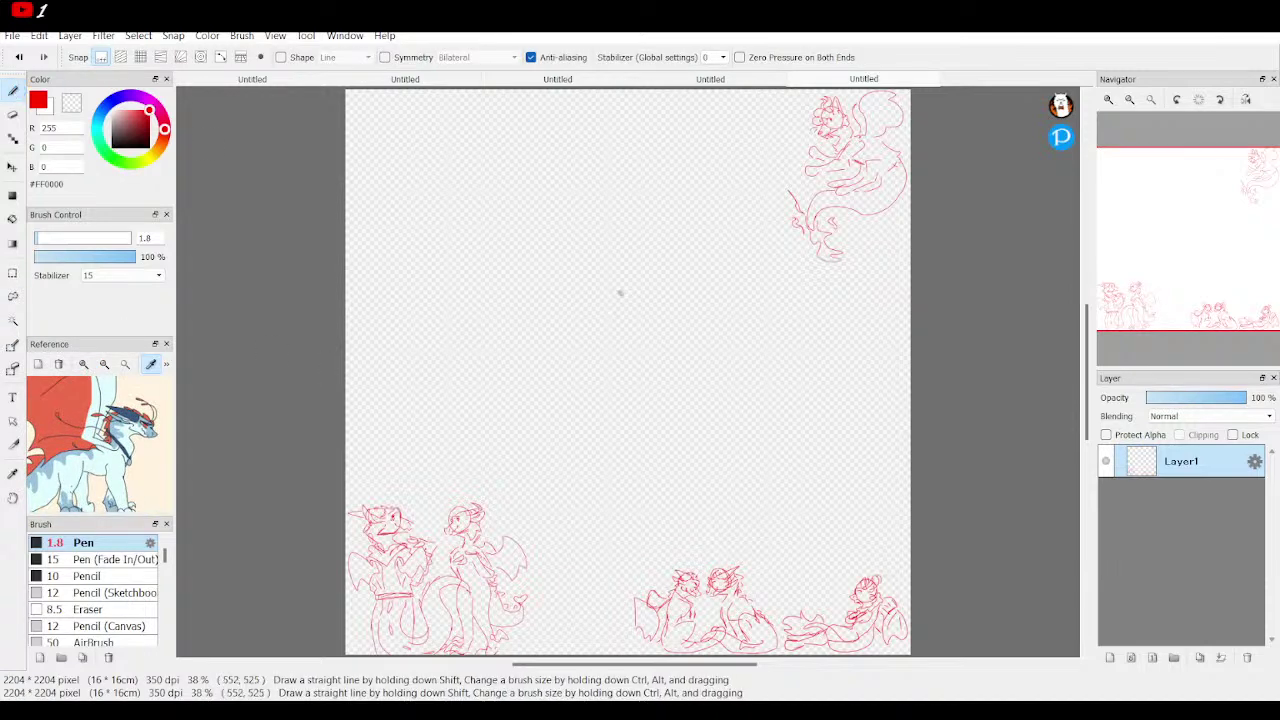
{"action": "left_click", "coordinate": [1108, 99]}
{"action": "left_click", "coordinate": [1108, 99]}
{"action": "left_click", "coordinate": [1108, 99]}
{"action": "left_click", "coordinate": [1139, 203]}
{"action": "left_click_drag", "start_coordinate": [1139, 203], "coordinate": [1126, 180]}
{"action": "left_click", "coordinate": [1177, 102]}
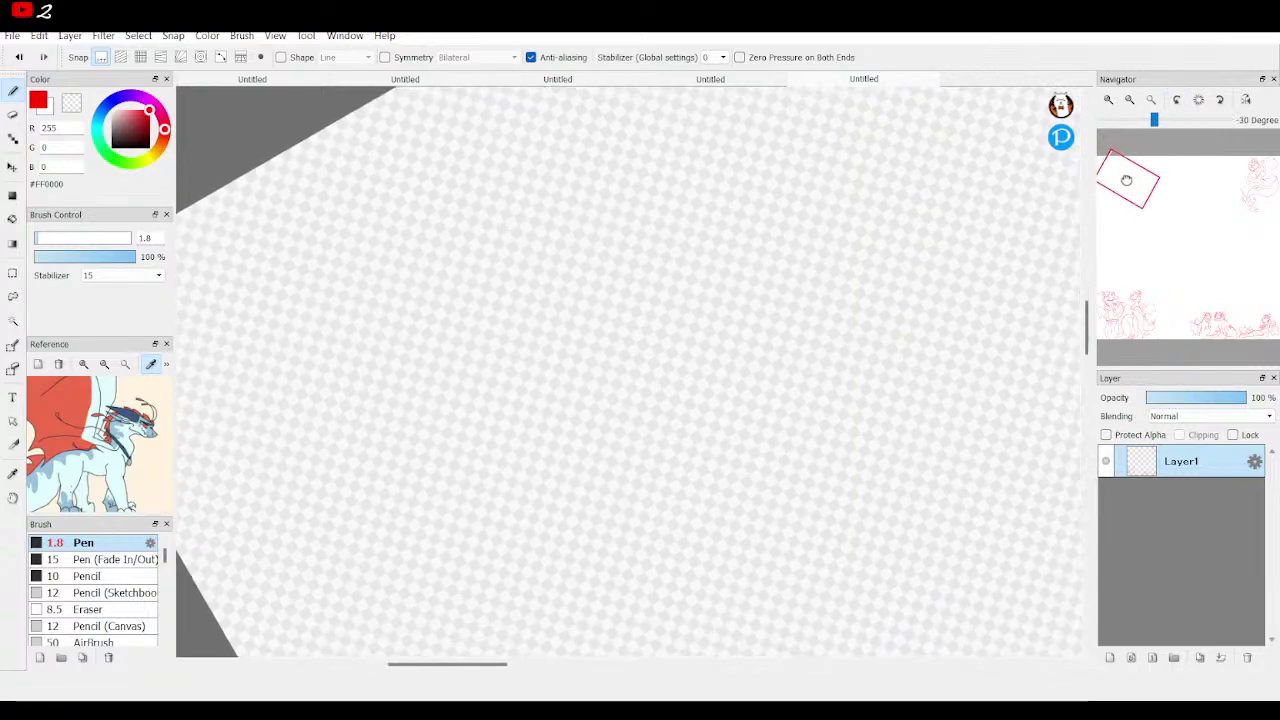
{"action": "mouse_move", "coordinate": [515, 174]}
{"action": "left_mouse_down"}
{"action": "mouse_move", "coordinate": [501, 235]}
{"action": "mouse_move", "coordinate": [568, 269]}
{"action": "mouse_move", "coordinate": [590, 217]}
{"action": "mouse_move", "coordinate": [557, 164]}
{"action": "mouse_move", "coordinate": [507, 168]}
{"action": "mouse_move", "coordinate": [492, 240]}
{"action": "mouse_move", "coordinate": [536, 272]}
{"action": "mouse_move", "coordinate": [577, 244]}
{"action": "left_mouse_up"}
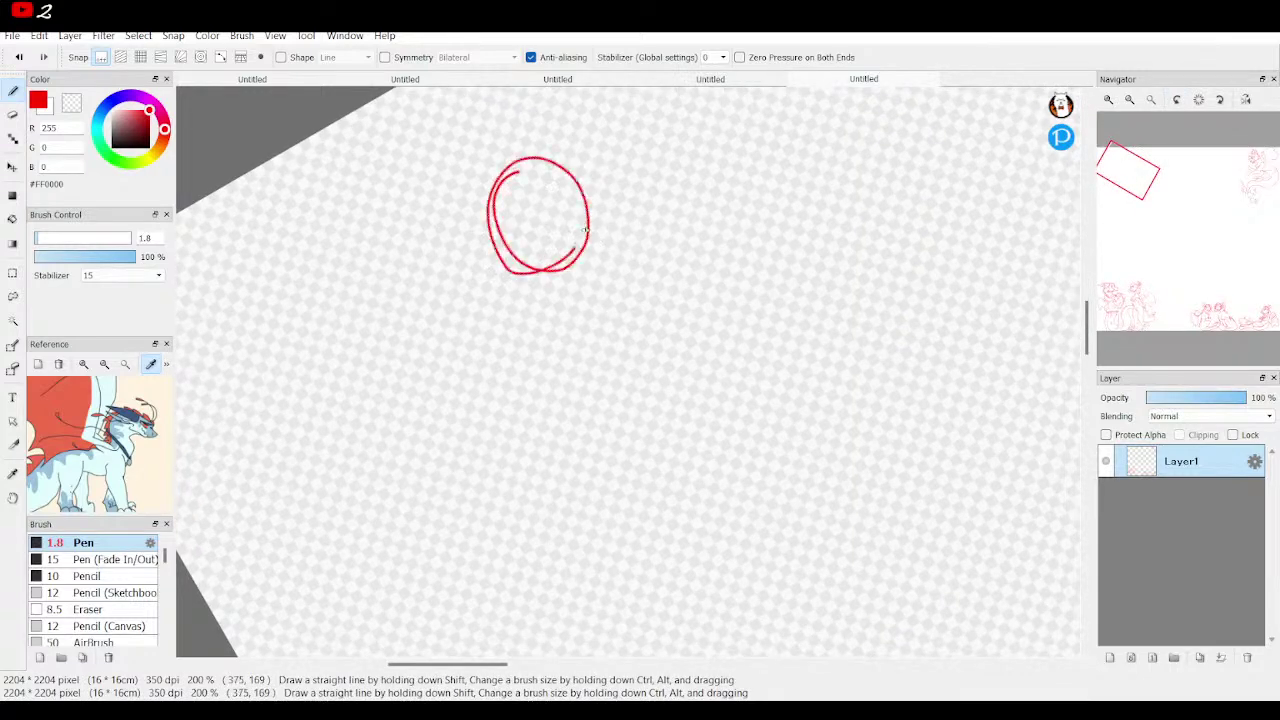
Sketch the open muzzle with jagged jaws, plus a long pointed ear and a wavy tendril behind the head.
{"action": "left_click", "coordinate": [1108, 99]}
{"action": "left_click_drag", "start_coordinate": [1125, 137], "coordinate": [1130, 119]}
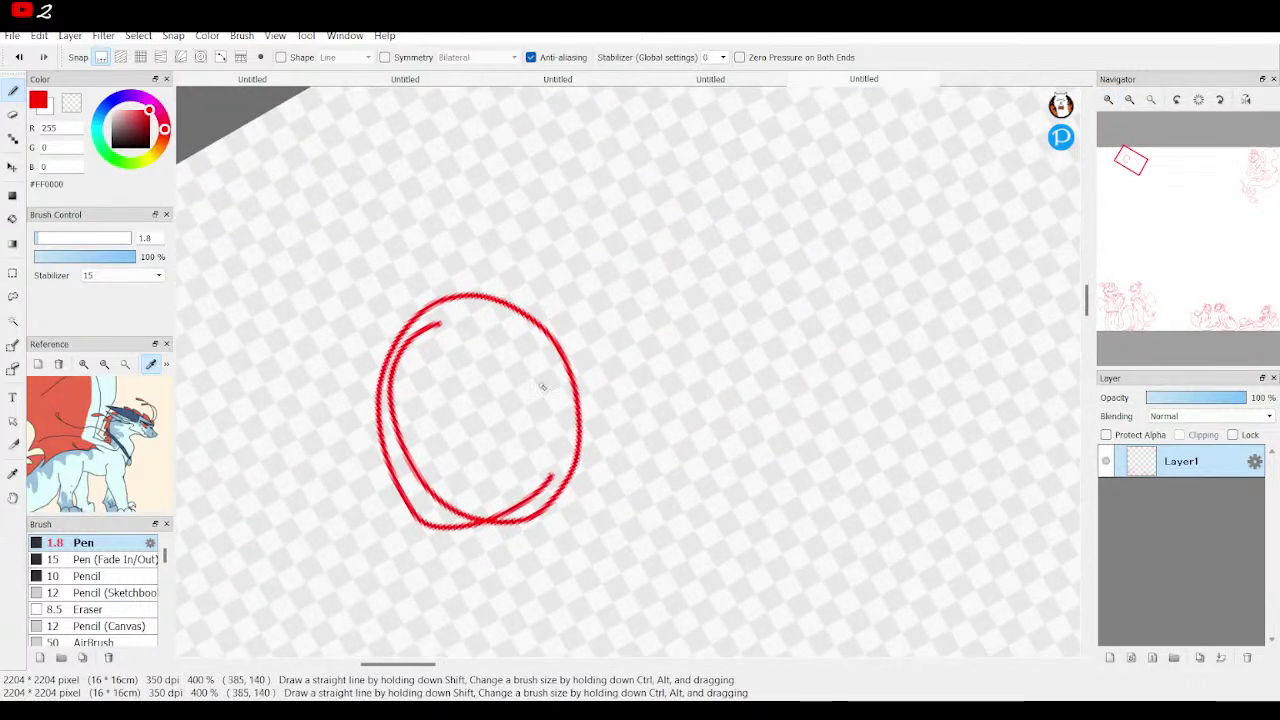
{"action": "mouse_move", "coordinate": [576, 378]}
{"action": "left_mouse_down"}
{"action": "mouse_move", "coordinate": [690, 380]}
{"action": "mouse_move", "coordinate": [683, 430]}
{"action": "mouse_move", "coordinate": [668, 440]}
{"action": "mouse_move", "coordinate": [633, 448]}
{"action": "mouse_move", "coordinate": [548, 405]}
{"action": "mouse_move", "coordinate": [528, 420]}
{"action": "mouse_move", "coordinate": [537, 455]}
{"action": "mouse_move", "coordinate": [572, 484]}
{"action": "mouse_move", "coordinate": [627, 497]}
{"action": "mouse_move", "coordinate": [654, 522]}
{"action": "mouse_move", "coordinate": [650, 536]}
{"action": "mouse_move", "coordinate": [436, 520]}
{"action": "mouse_move", "coordinate": [410, 510]}
{"action": "mouse_move", "coordinate": [400, 472]}
{"action": "mouse_move", "coordinate": [412, 495]}
{"action": "left_mouse_up"}
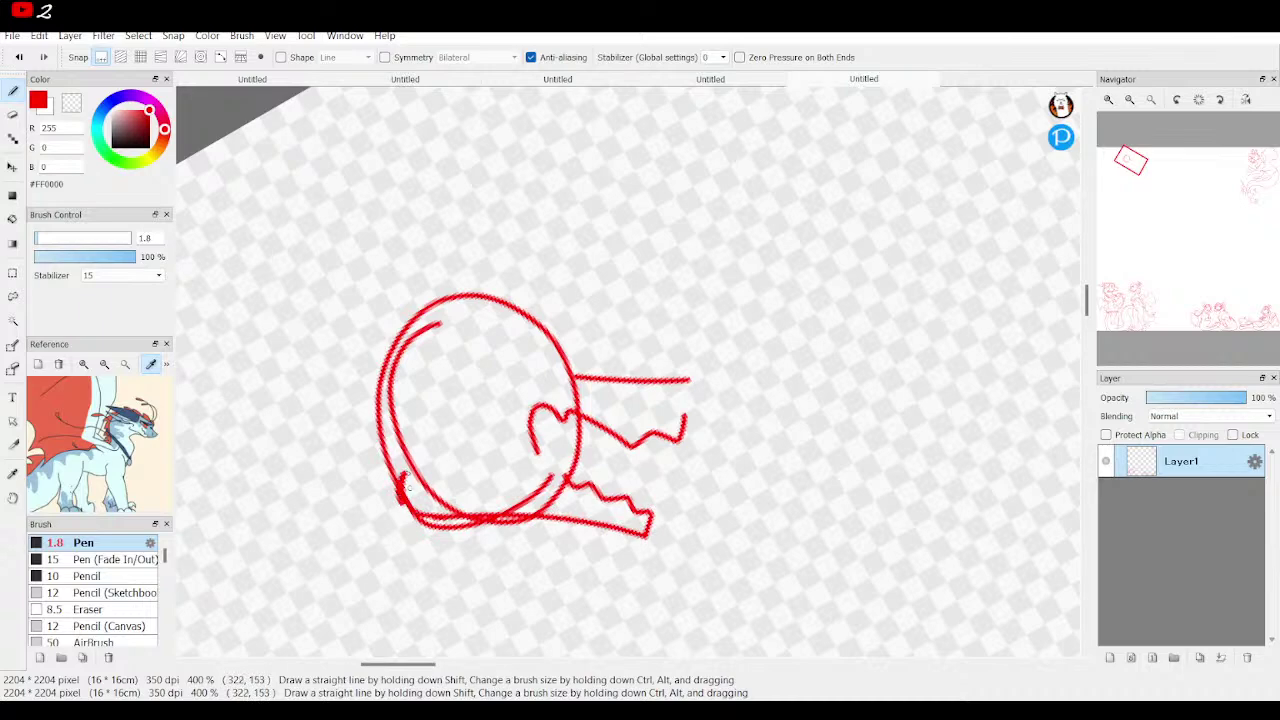
{"action": "mouse_move", "coordinate": [405, 403]}
{"action": "left_mouse_down"}
{"action": "mouse_move", "coordinate": [366, 405]}
{"action": "mouse_move", "coordinate": [341, 444]}
{"action": "mouse_move", "coordinate": [400, 440]}
{"action": "mouse_move", "coordinate": [346, 392]}
{"action": "mouse_move", "coordinate": [206, 352]}
{"action": "mouse_move", "coordinate": [410, 455]}
{"action": "mouse_move", "coordinate": [345, 394]}
{"action": "mouse_move", "coordinate": [336, 455]}
{"action": "mouse_move", "coordinate": [345, 434]}
{"action": "mouse_move", "coordinate": [263, 504]}
{"action": "mouse_move", "coordinate": [182, 508]}
{"action": "mouse_move", "coordinate": [196, 488]}
{"action": "left_mouse_up"}
{"action": "key", "text": "ctrl+z"}
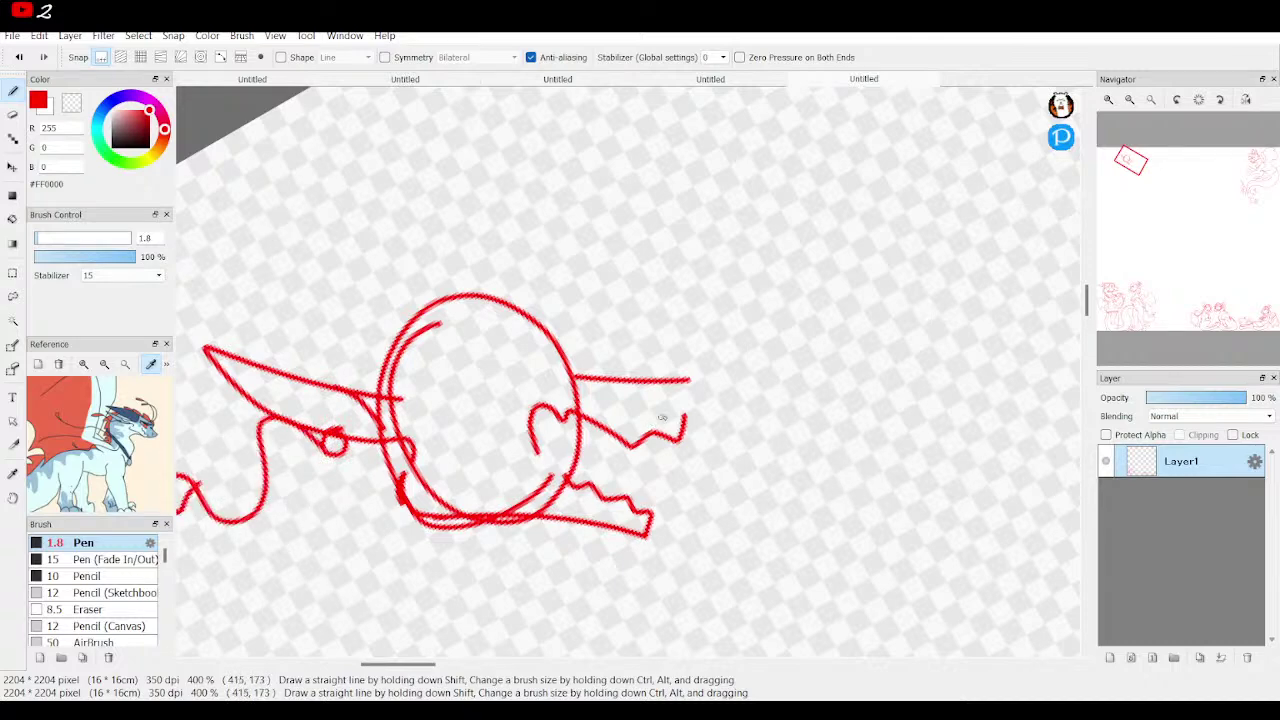
{"action": "left_click_drag", "start_coordinate": [665, 414], "coordinate": [641, 402]}
{"action": "left_click", "coordinate": [18, 57]}
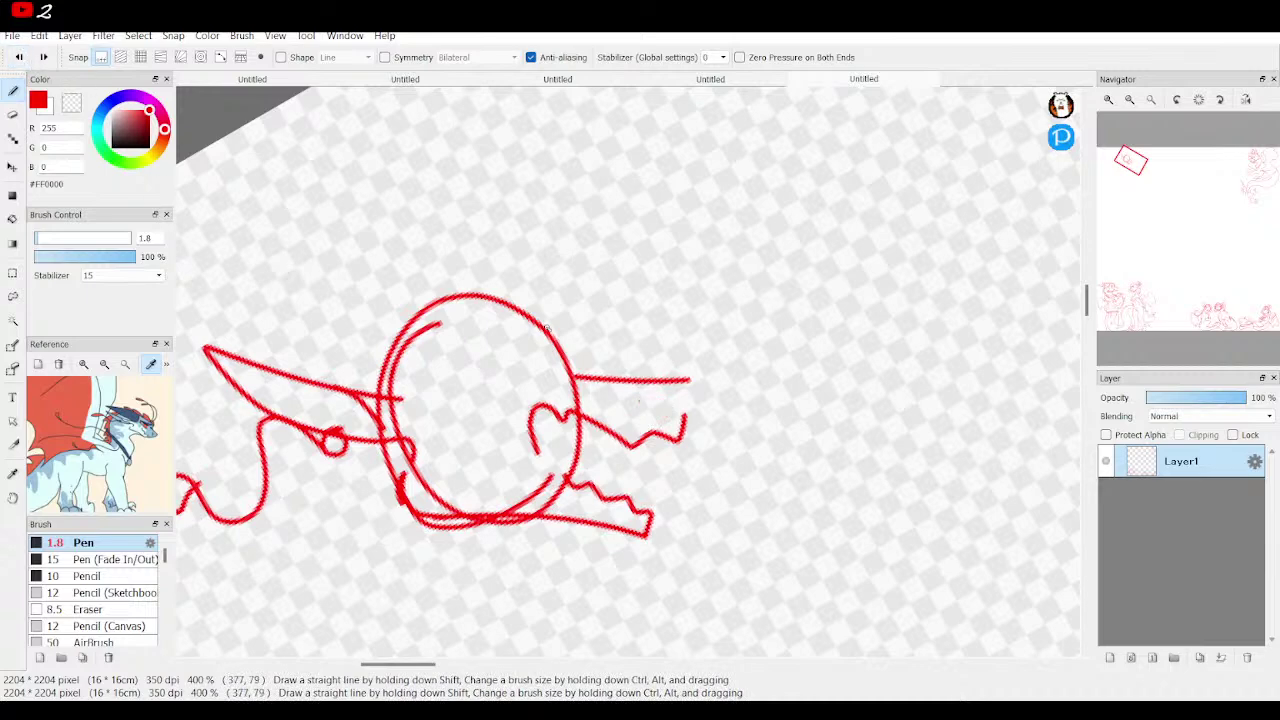
{"action": "mouse_move", "coordinate": [467, 361]}
{"action": "left_mouse_down"}
{"action": "mouse_move", "coordinate": [538, 317]}
{"action": "mouse_move", "coordinate": [568, 336]}
{"action": "mouse_move", "coordinate": [573, 356]}
{"action": "mouse_move", "coordinate": [548, 346]}
{"action": "mouse_move", "coordinate": [560, 343]}
{"action": "mouse_move", "coordinate": [553, 372]}
{"action": "mouse_move", "coordinate": [551, 350]}
{"action": "mouse_move", "coordinate": [606, 379]}
{"action": "mouse_move", "coordinate": [581, 374]}
{"action": "mouse_move", "coordinate": [572, 344]}
{"action": "left_mouse_up"}
{"action": "left_click", "coordinate": [18, 57]}
{"action": "left_click", "coordinate": [18, 57]}
{"action": "left_click", "coordinate": [18, 57]}
Sketch the brow line, narrowed eye, second long pointed ear and spiky crest on the dragon's head.
{"action": "left_click_drag", "start_coordinate": [474, 352], "coordinate": [537, 325]}
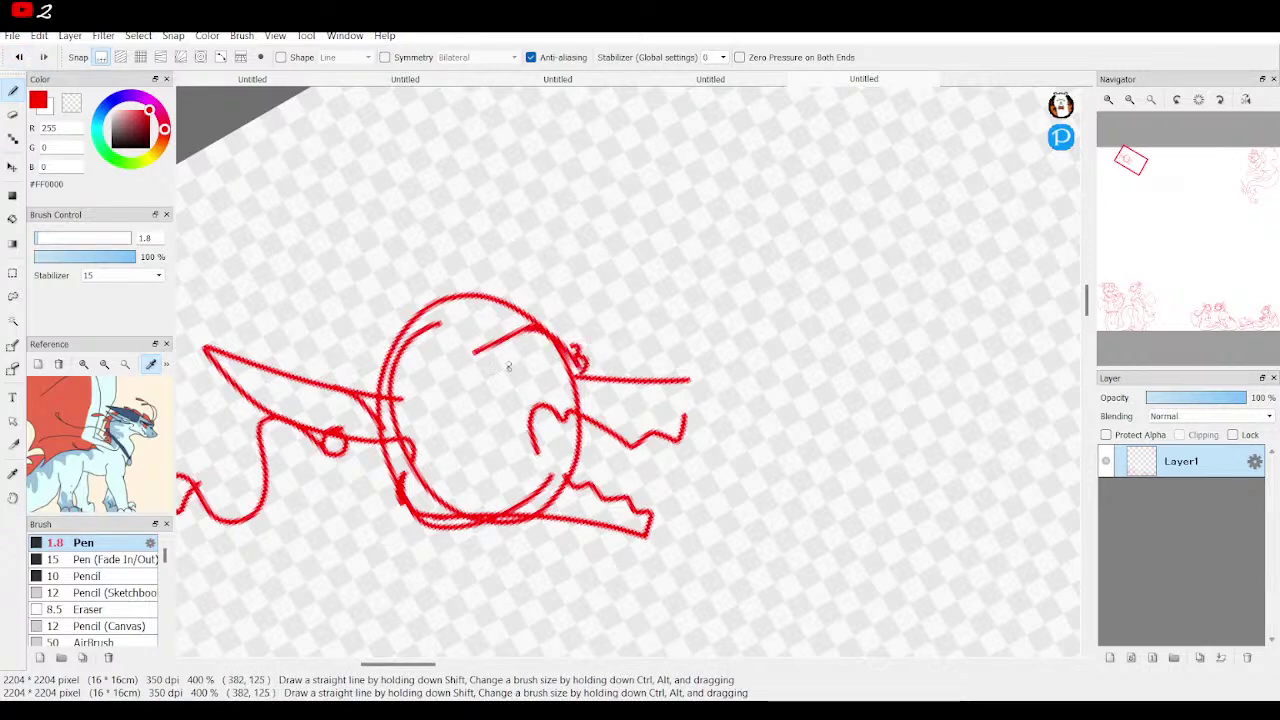
{"action": "mouse_move", "coordinate": [498, 365]}
{"action": "left_mouse_down"}
{"action": "mouse_move", "coordinate": [553, 384]}
{"action": "mouse_move", "coordinate": [544, 364]}
{"action": "mouse_move", "coordinate": [500, 361]}
{"action": "mouse_move", "coordinate": [552, 372]}
{"action": "left_mouse_up"}
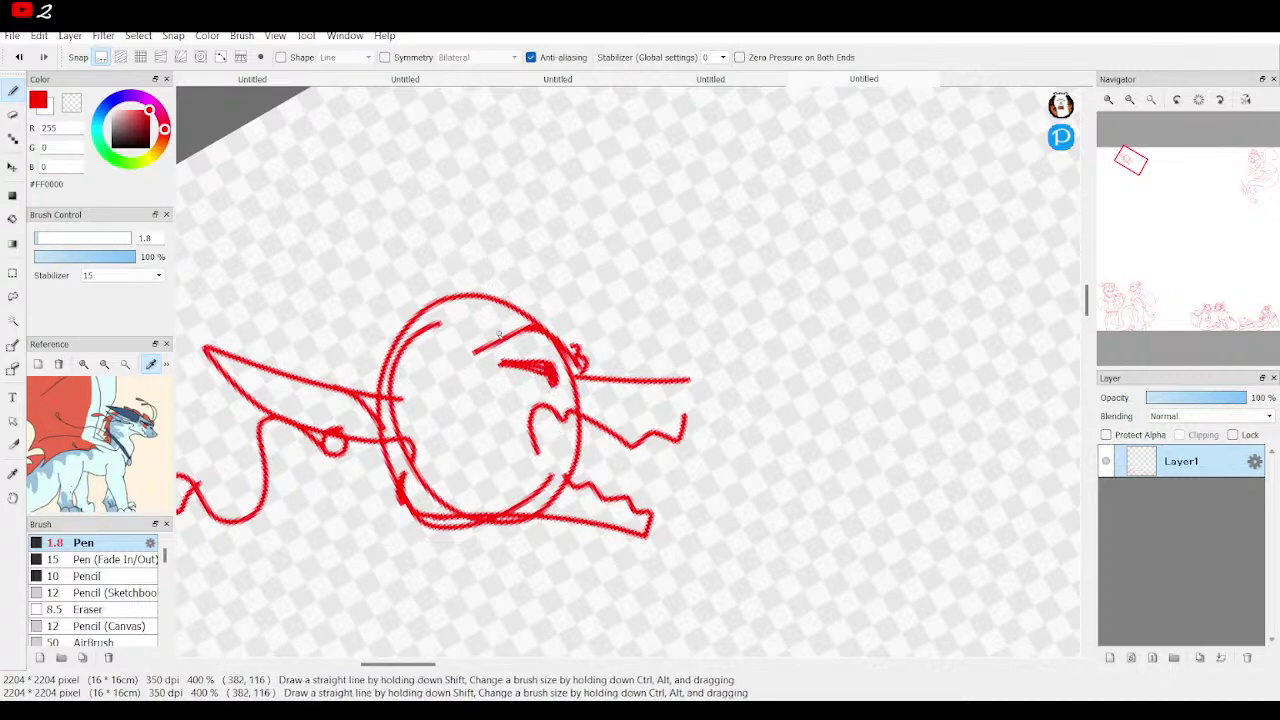
{"action": "mouse_move", "coordinate": [524, 324]}
{"action": "left_mouse_down"}
{"action": "mouse_move", "coordinate": [488, 344]}
{"action": "mouse_move", "coordinate": [268, 302]}
{"action": "mouse_move", "coordinate": [216, 310]}
{"action": "mouse_move", "coordinate": [392, 388]}
{"action": "mouse_move", "coordinate": [468, 340]}
{"action": "mouse_move", "coordinate": [410, 382]}
{"action": "left_mouse_up"}
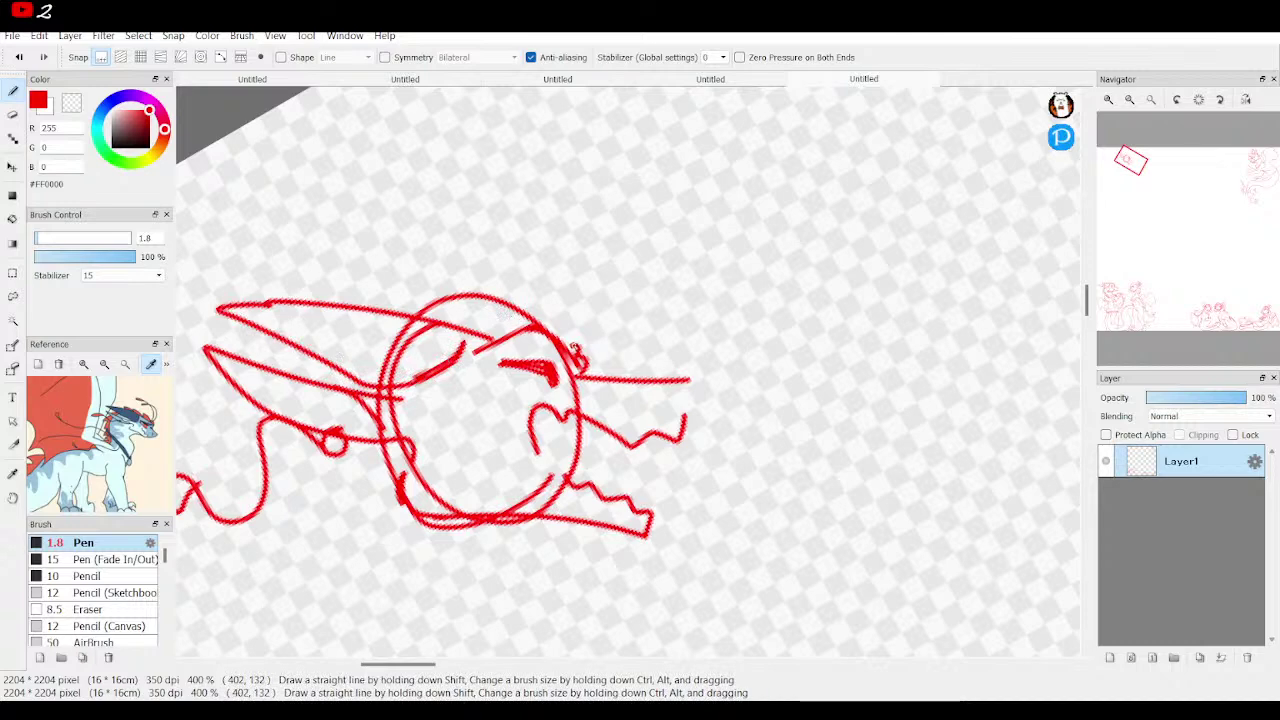
{"action": "mouse_move", "coordinate": [578, 356]}
{"action": "left_mouse_down"}
{"action": "mouse_move", "coordinate": [545, 303]}
{"action": "mouse_move", "coordinate": [543, 323]}
{"action": "mouse_move", "coordinate": [521, 326]}
{"action": "mouse_move", "coordinate": [482, 296]}
{"action": "mouse_move", "coordinate": [481, 321]}
{"action": "mouse_move", "coordinate": [388, 294]}
{"action": "left_mouse_up"}
{"action": "mouse_move", "coordinate": [538, 408]}
{"action": "left_mouse_down"}
{"action": "mouse_move", "coordinate": [530, 392]}
{"action": "mouse_move", "coordinate": [521, 400]}
{"action": "left_mouse_up"}
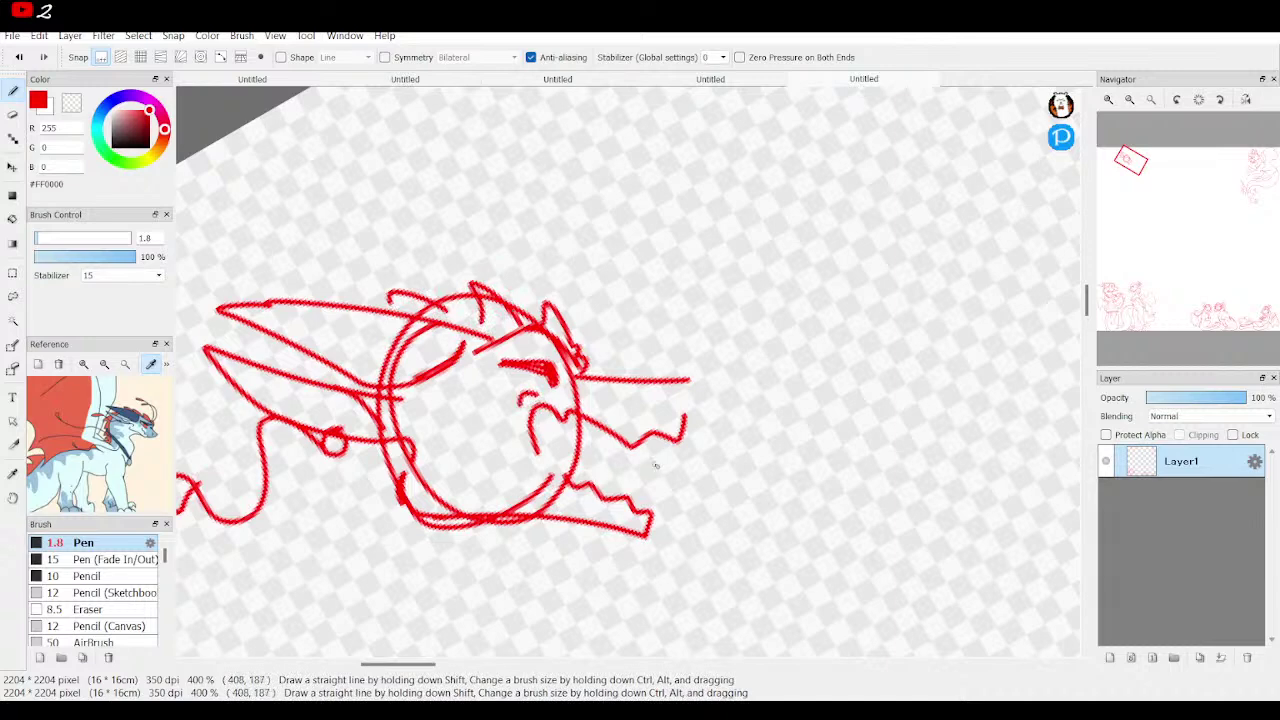
Reset the canvas rotation and sketch two long curved antennae rising from the dragon's forehead.
{"action": "left_click", "coordinate": [1129, 99]}
{"action": "left_click", "coordinate": [1199, 100]}
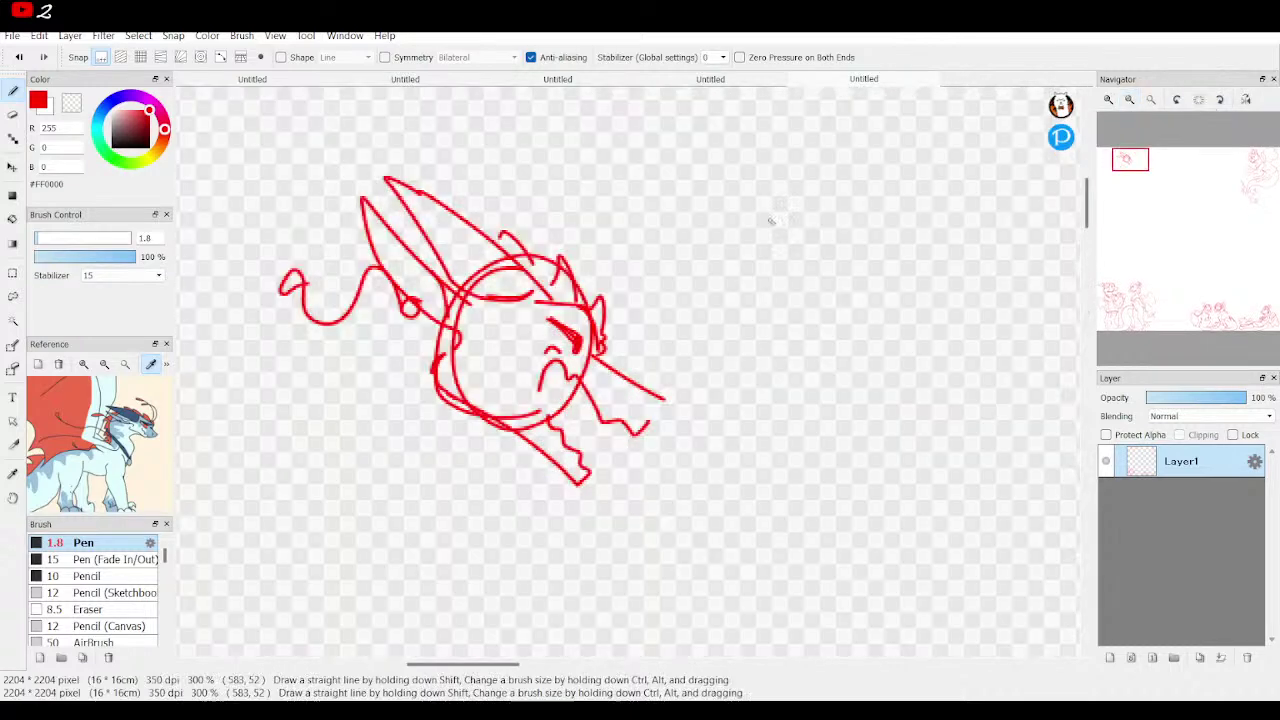
{"action": "mouse_move", "coordinate": [628, 330]}
{"action": "left_mouse_down"}
{"action": "mouse_move", "coordinate": [570, 220]}
{"action": "mouse_move", "coordinate": [620, 232]}
{"action": "left_mouse_up"}
{"action": "mouse_move", "coordinate": [616, 342]}
{"action": "left_mouse_down"}
{"action": "mouse_move", "coordinate": [706, 262]}
{"action": "mouse_move", "coordinate": [628, 200]}
{"action": "mouse_move", "coordinate": [652, 204]}
{"action": "left_mouse_up"}
{"action": "left_click_drag", "start_coordinate": [1192, 198], "coordinate": [1184, 200]}
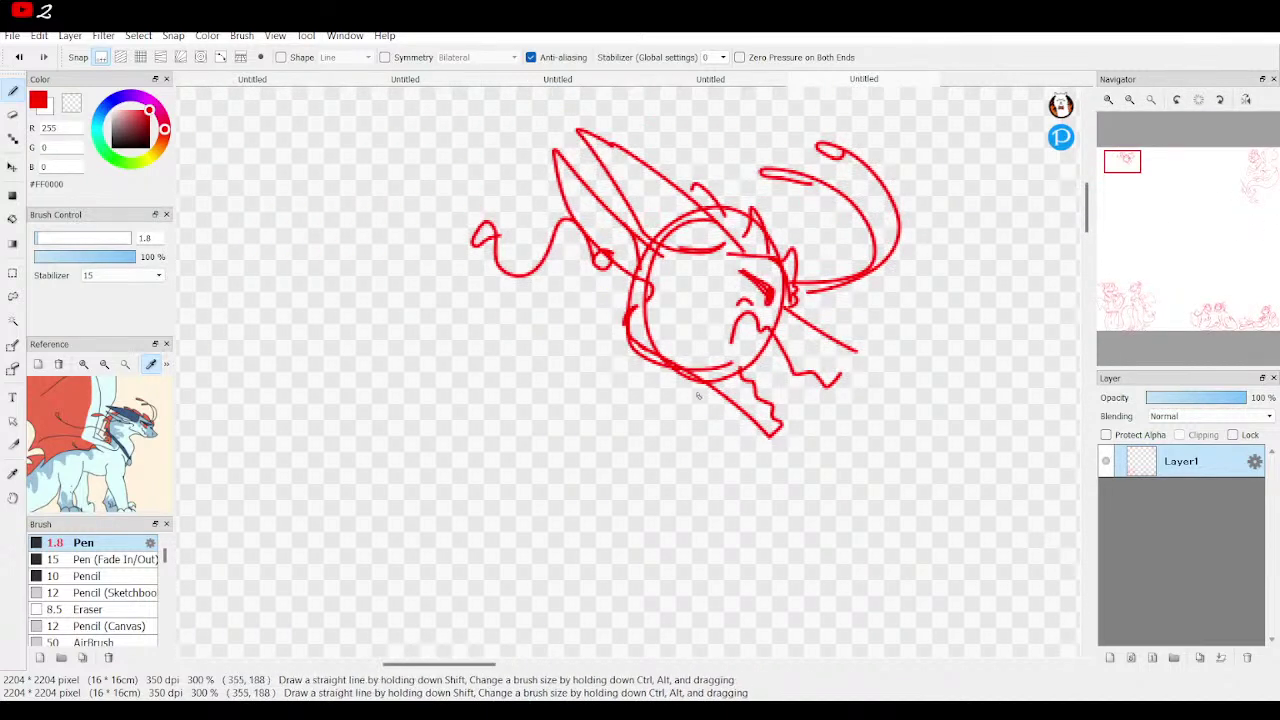
Sketch the throat line running back from the jaw and a short line trailing behind the ear.
{"action": "left_click_drag", "start_coordinate": [712, 392], "coordinate": [484, 358]}
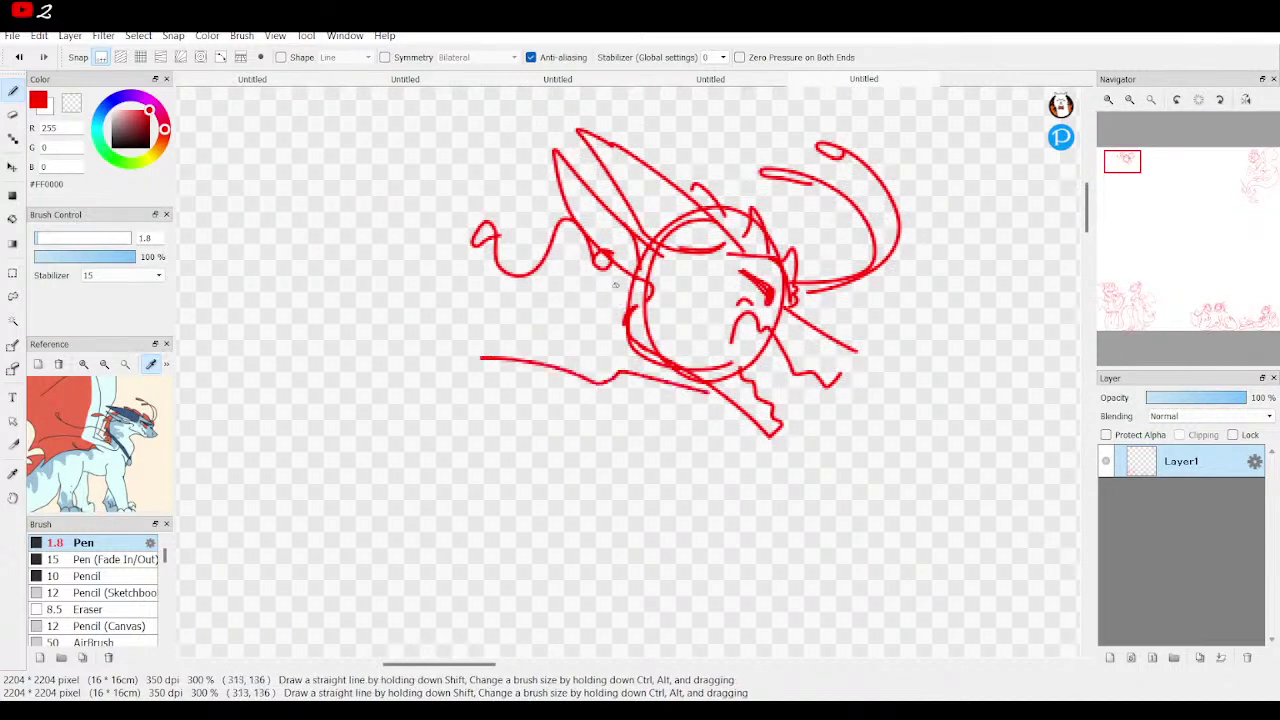
{"action": "left_click_drag", "start_coordinate": [590, 241], "coordinate": [512, 232]}
{"action": "left_click", "coordinate": [1129, 99]}
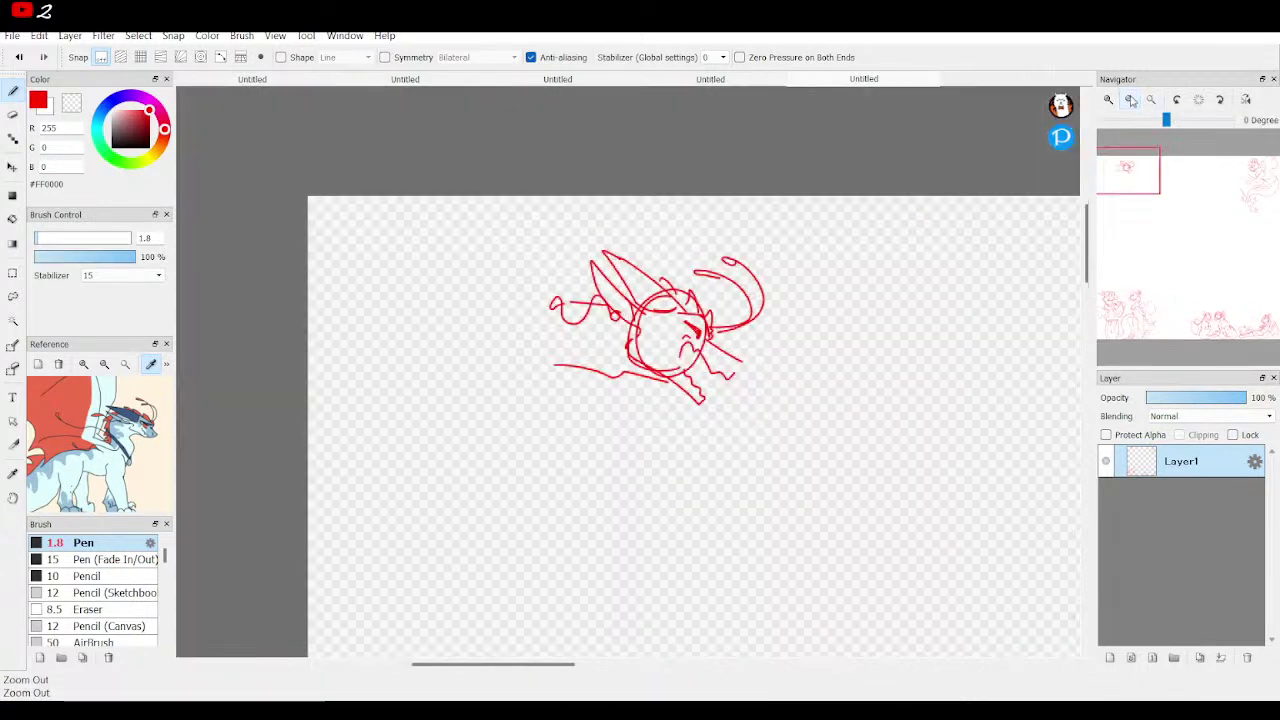
{"action": "mouse_move", "coordinate": [590, 377]}
{"action": "left_mouse_down"}
{"action": "mouse_move", "coordinate": [631, 422]}
{"action": "mouse_move", "coordinate": [791, 455]}
{"action": "mouse_move", "coordinate": [777, 481]}
{"action": "mouse_move", "coordinate": [726, 475]}
{"action": "mouse_move", "coordinate": [597, 416]}
{"action": "left_mouse_up"}
{"action": "left_click", "coordinate": [18, 57]}
{"action": "left_click", "coordinate": [18, 57]}
{"action": "left_click", "coordinate": [18, 57]}
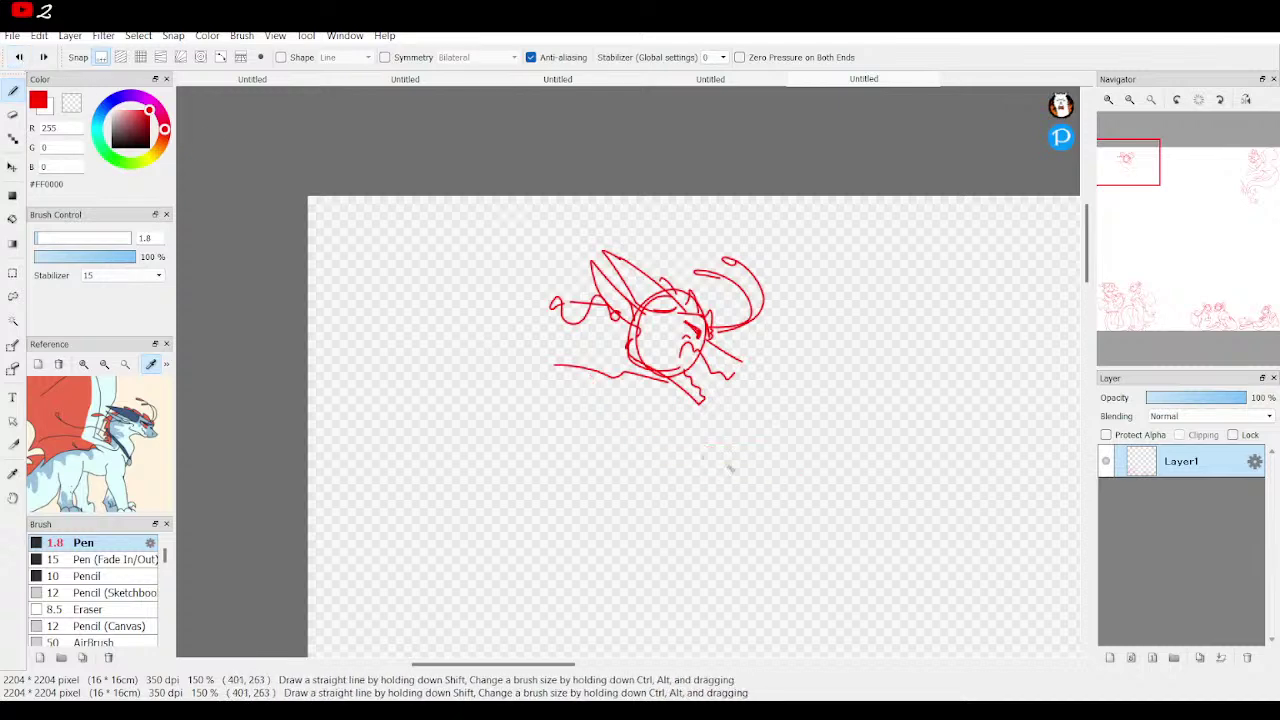
Sketch the near foreleg stretched forward below the head, with its paw, elbow and upper-arm lines.
{"action": "mouse_move", "coordinate": [738, 473]}
{"action": "left_mouse_down"}
{"action": "mouse_move", "coordinate": [771, 450]}
{"action": "mouse_move", "coordinate": [816, 474]}
{"action": "mouse_move", "coordinate": [750, 487]}
{"action": "left_mouse_up"}
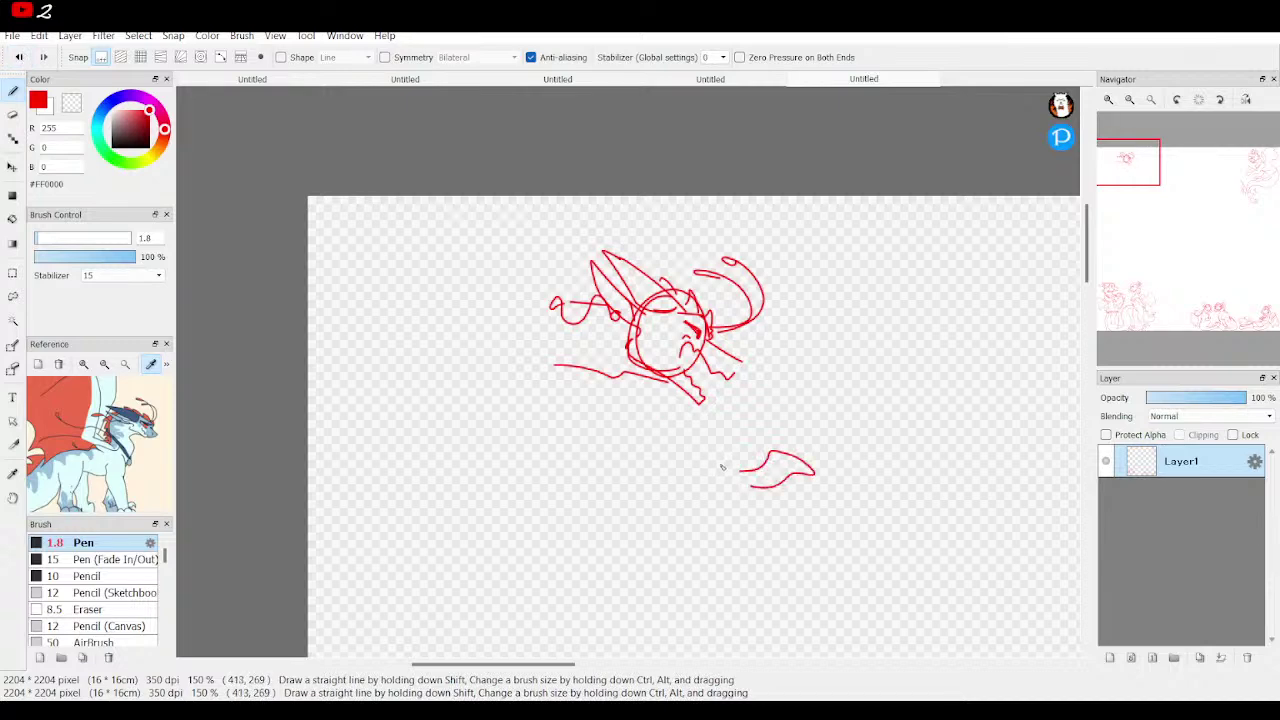
{"action": "mouse_move", "coordinate": [729, 466]}
{"action": "left_mouse_down"}
{"action": "mouse_move", "coordinate": [636, 421]}
{"action": "mouse_move", "coordinate": [622, 456]}
{"action": "mouse_move", "coordinate": [677, 494]}
{"action": "mouse_move", "coordinate": [726, 484]}
{"action": "mouse_move", "coordinate": [650, 476]}
{"action": "mouse_move", "coordinate": [620, 452]}
{"action": "mouse_move", "coordinate": [642, 418]}
{"action": "left_mouse_up"}
{"action": "left_click_drag", "start_coordinate": [625, 466], "coordinate": [590, 423]}
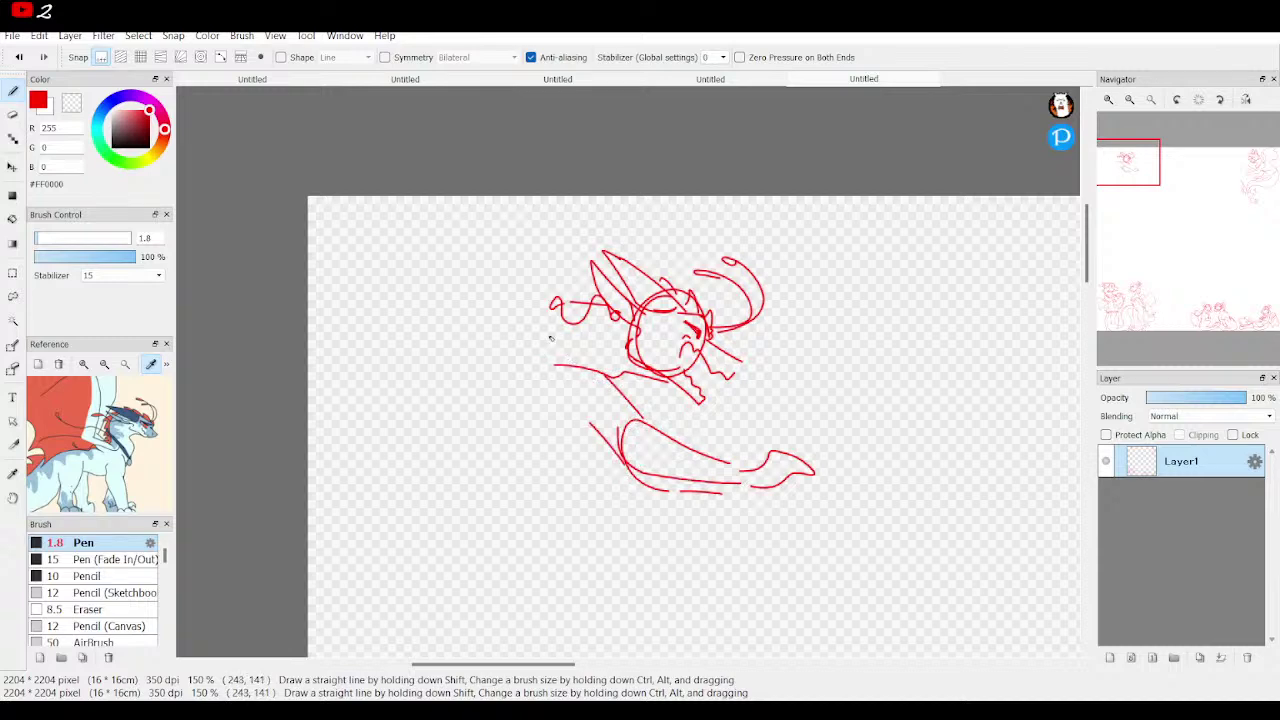
Sketch a second outstretched foreleg above the first one and add the shoulder and chest lines.
{"action": "left_click_drag", "start_coordinate": [546, 328], "coordinate": [595, 402]}
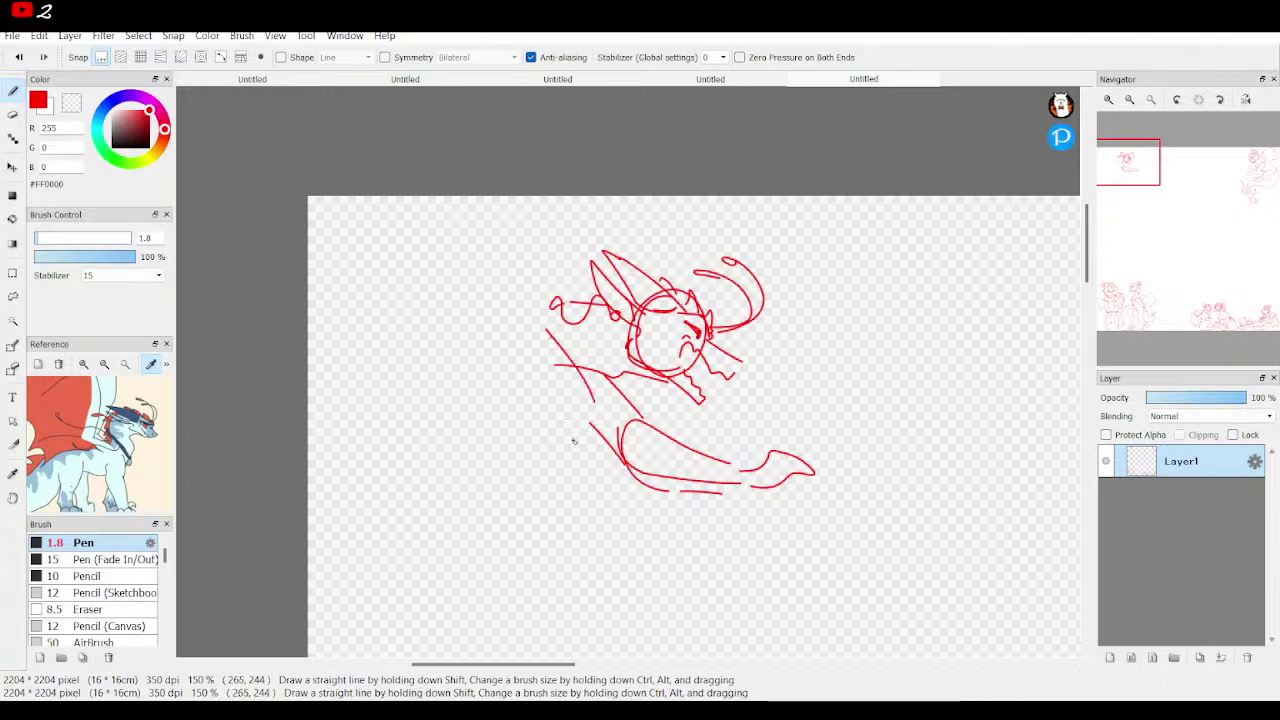
{"action": "mouse_move", "coordinate": [678, 424]}
{"action": "left_mouse_down"}
{"action": "mouse_move", "coordinate": [728, 414]}
{"action": "mouse_move", "coordinate": [750, 440]}
{"action": "mouse_move", "coordinate": [678, 442]}
{"action": "mouse_move", "coordinate": [622, 410]}
{"action": "mouse_move", "coordinate": [558, 418]}
{"action": "mouse_move", "coordinate": [690, 439]}
{"action": "mouse_move", "coordinate": [622, 441]}
{"action": "left_mouse_up"}
{"action": "left_click_drag", "start_coordinate": [549, 422], "coordinate": [516, 372]}
Arrange the docked panels with Color above Brush Control and give the Reference panel slightly more height.
{"action": "left_click_drag", "start_coordinate": [85, 214], "coordinate": [55, 166]}
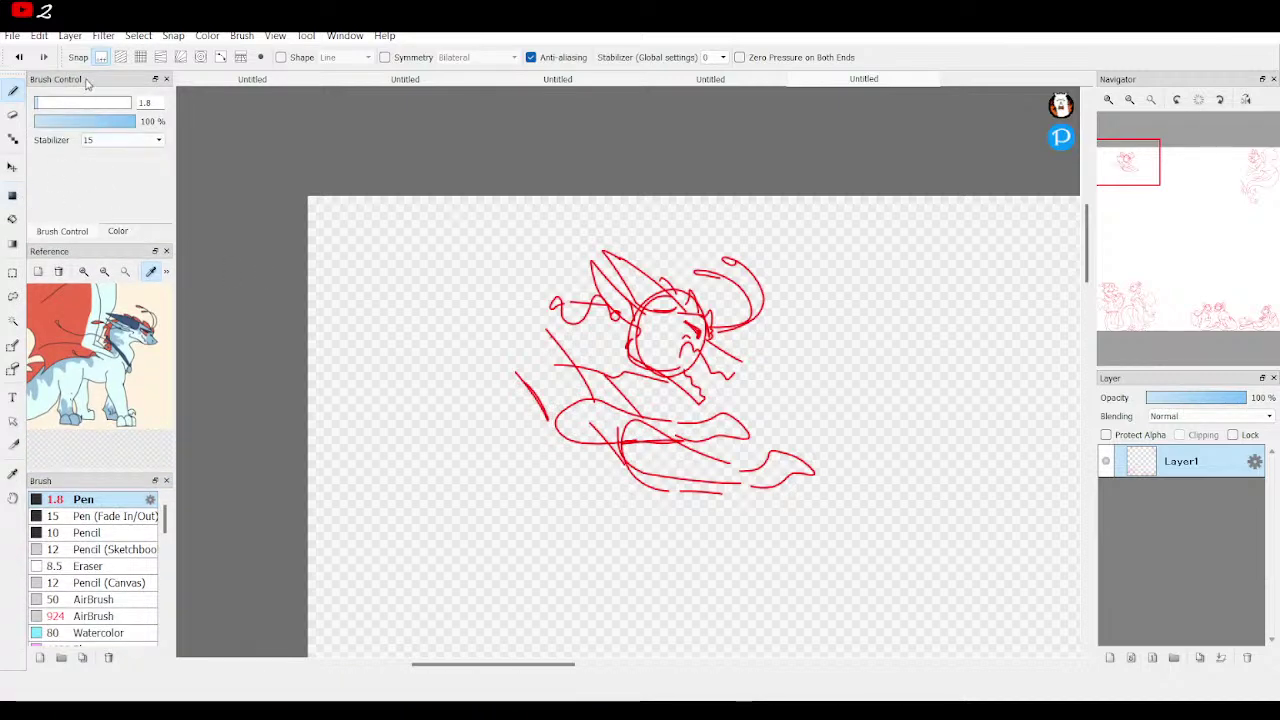
{"action": "left_click_drag", "start_coordinate": [85, 84], "coordinate": [84, 276]}
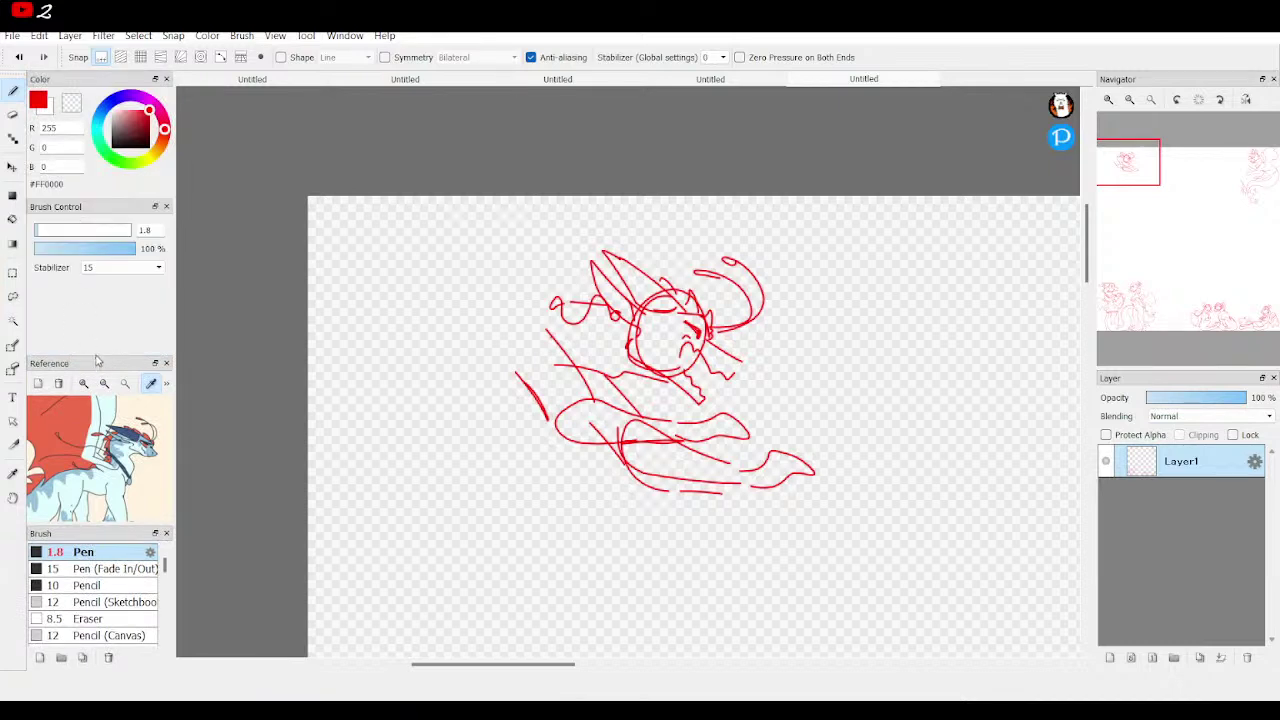
{"action": "left_click_drag", "start_coordinate": [82, 355], "coordinate": [81, 329]}
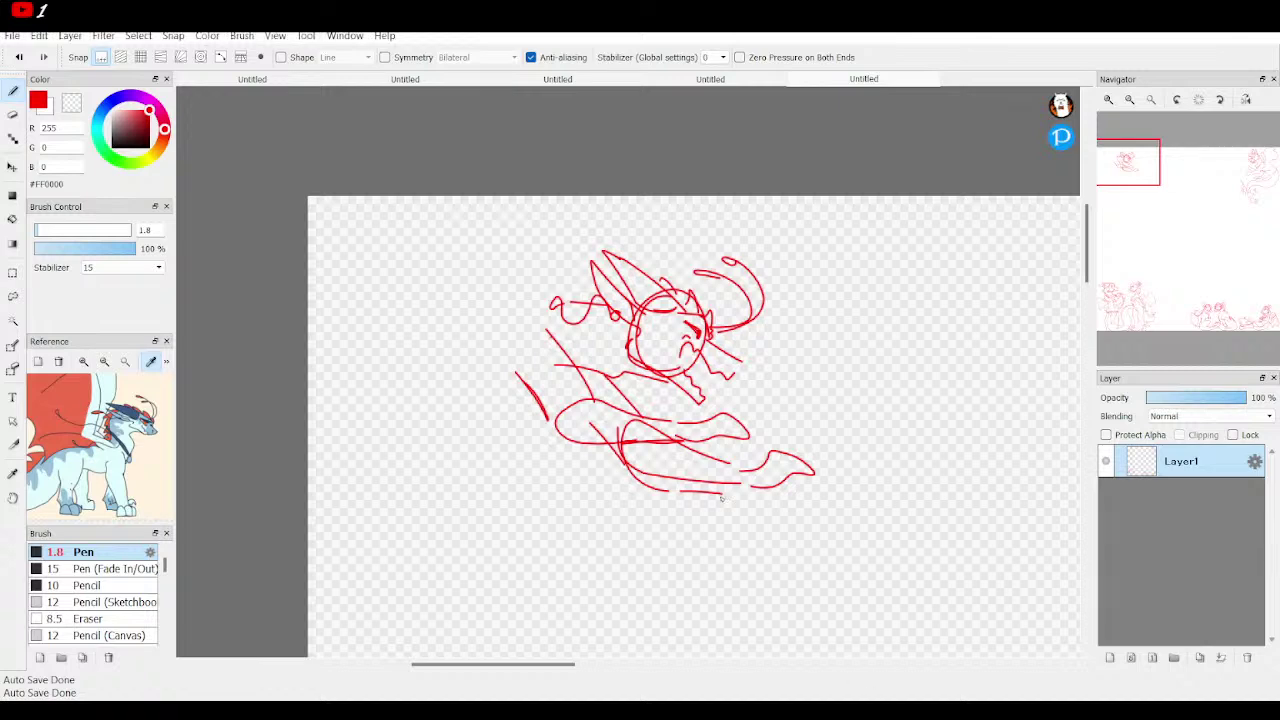
Set the Eraser size to 9 and erase the lower foreleg's lines that overlap the upper foreleg.
{"action": "left_click", "coordinate": [12, 113]}
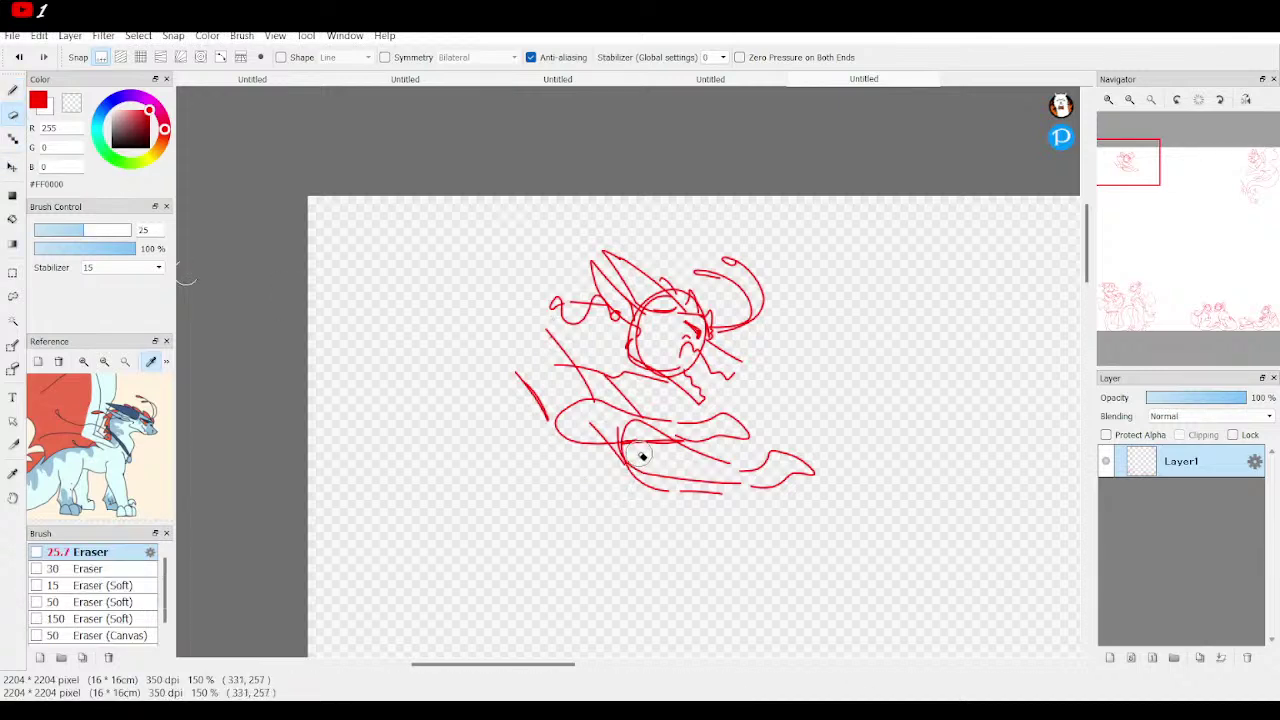
{"action": "key", "text": "bracketleft"}
{"action": "key", "text": "bracketleft"}
{"action": "key", "text": "bracketleft"}
{"action": "key", "text": "bracketleft"}
{"action": "key", "text": "bracketleft"}
{"action": "key", "text": "bracketleft"}
{"action": "key", "text": "bracketleft"}
{"action": "mouse_move", "coordinate": [650, 427]}
{"action": "left_mouse_down"}
{"action": "mouse_move", "coordinate": [711, 436]}
{"action": "mouse_move", "coordinate": [585, 433]}
{"action": "mouse_move", "coordinate": [668, 437]}
{"action": "mouse_move", "coordinate": [605, 423]}
{"action": "mouse_move", "coordinate": [657, 429]}
{"action": "left_mouse_up"}
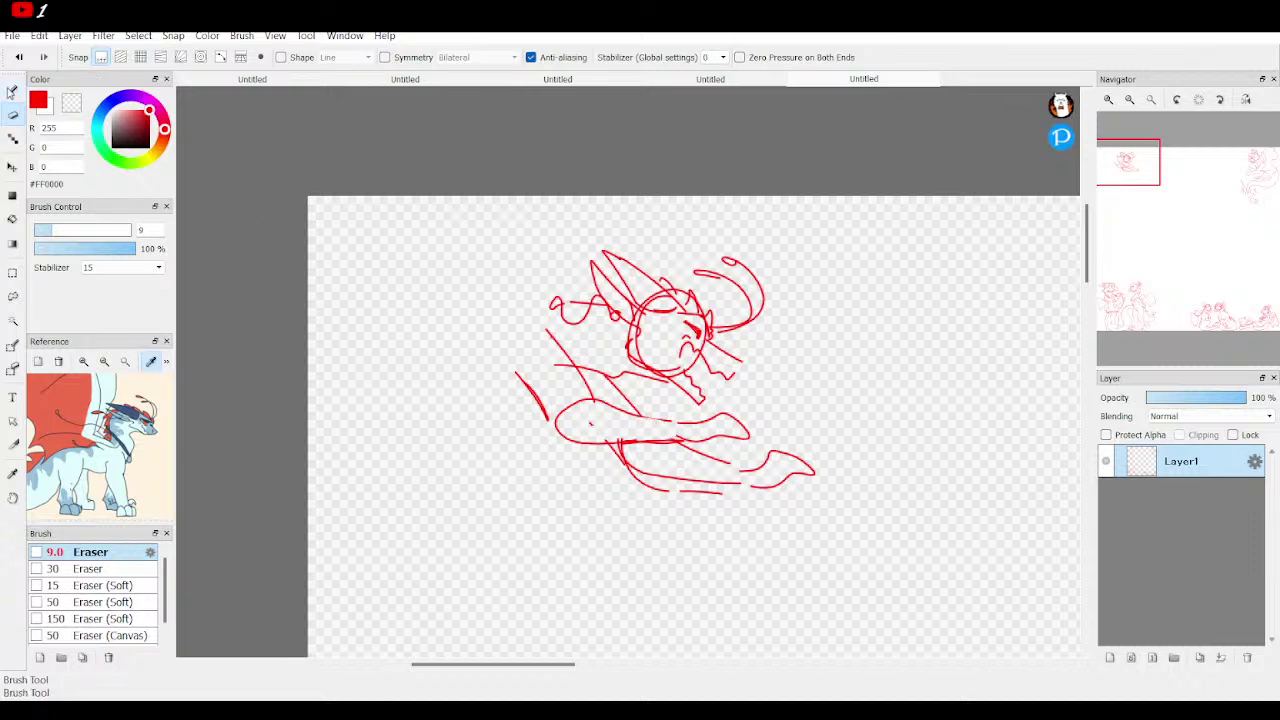
Sketch the dragon's long back and belly lines with the Pen and add a ragged mane along the neck.
{"action": "left_click", "coordinate": [12, 90]}
{"action": "left_click_drag", "start_coordinate": [540, 292], "coordinate": [488, 267]}
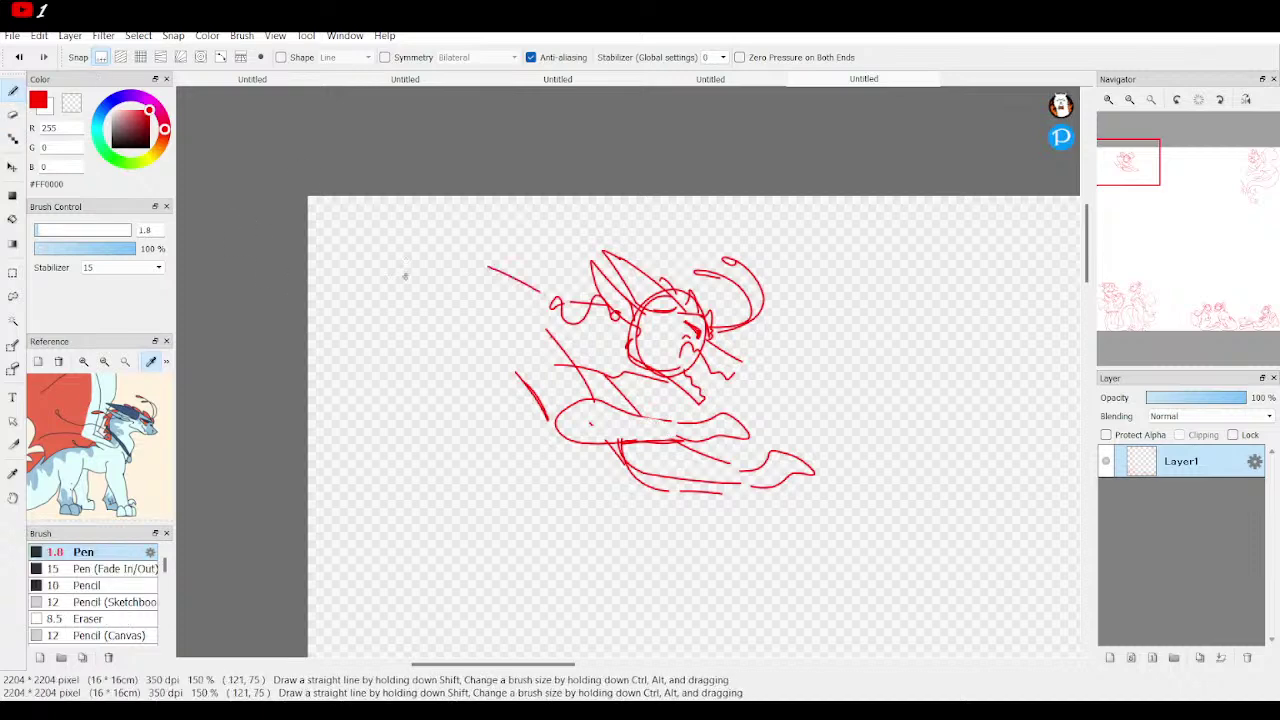
{"action": "mouse_move", "coordinate": [386, 270]}
{"action": "left_mouse_down"}
{"action": "mouse_move", "coordinate": [557, 343]}
{"action": "mouse_move", "coordinate": [552, 381]}
{"action": "mouse_move", "coordinate": [525, 349]}
{"action": "mouse_move", "coordinate": [544, 338]}
{"action": "mouse_move", "coordinate": [435, 404]}
{"action": "mouse_move", "coordinate": [327, 394]}
{"action": "left_mouse_up"}
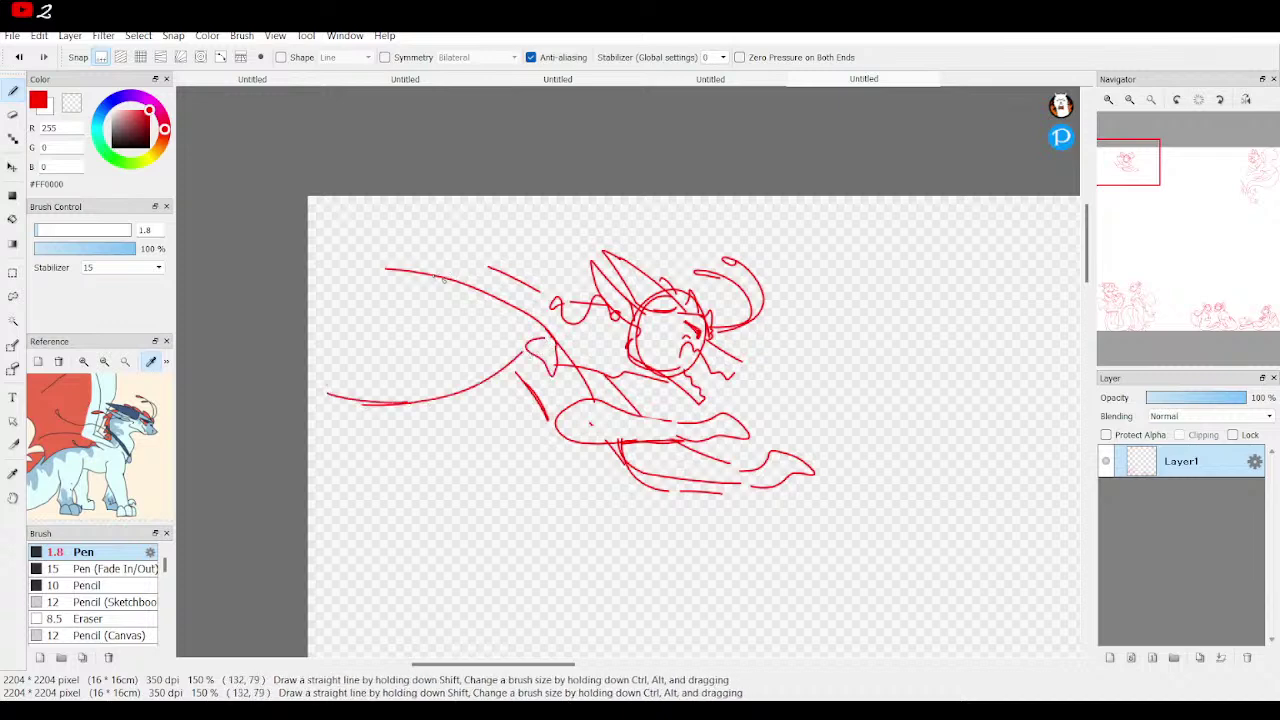
{"action": "mouse_move", "coordinate": [536, 306]}
{"action": "left_mouse_down"}
{"action": "mouse_move", "coordinate": [512, 316]}
{"action": "mouse_move", "coordinate": [546, 296]}
{"action": "mouse_move", "coordinate": [434, 270]}
{"action": "left_mouse_up"}
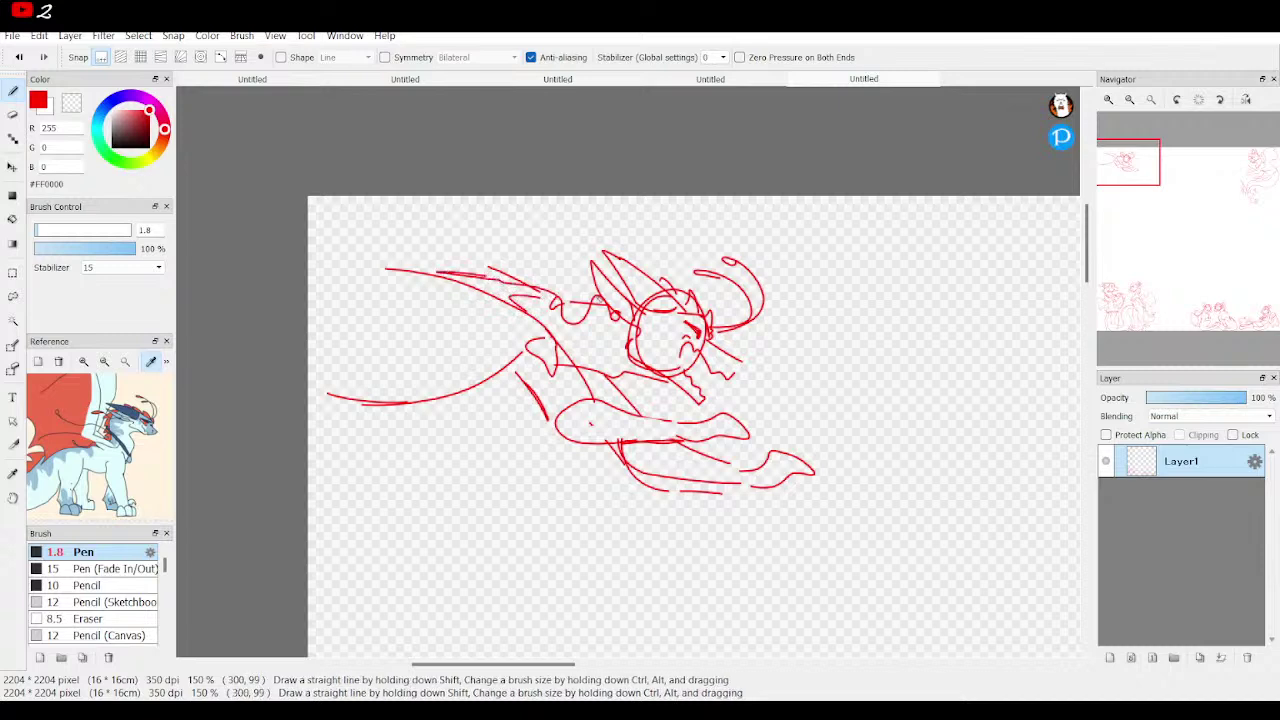
{"action": "left_click_drag", "start_coordinate": [602, 296], "coordinate": [536, 287]}
Sketch two trailing lines beneath the belly toward the canvas's left edge.
{"action": "mouse_move", "coordinate": [442, 403]}
{"action": "left_mouse_down"}
{"action": "mouse_move", "coordinate": [415, 435]}
{"action": "mouse_move", "coordinate": [322, 475]}
{"action": "left_mouse_up"}
{"action": "left_click_drag", "start_coordinate": [392, 412], "coordinate": [321, 424]}
{"action": "mouse_move", "coordinate": [457, 405]}
{"action": "left_mouse_down"}
{"action": "mouse_move", "coordinate": [510, 472]}
{"action": "mouse_move", "coordinate": [602, 498]}
{"action": "mouse_move", "coordinate": [604, 518]}
{"action": "mouse_move", "coordinate": [518, 512]}
{"action": "left_mouse_up"}
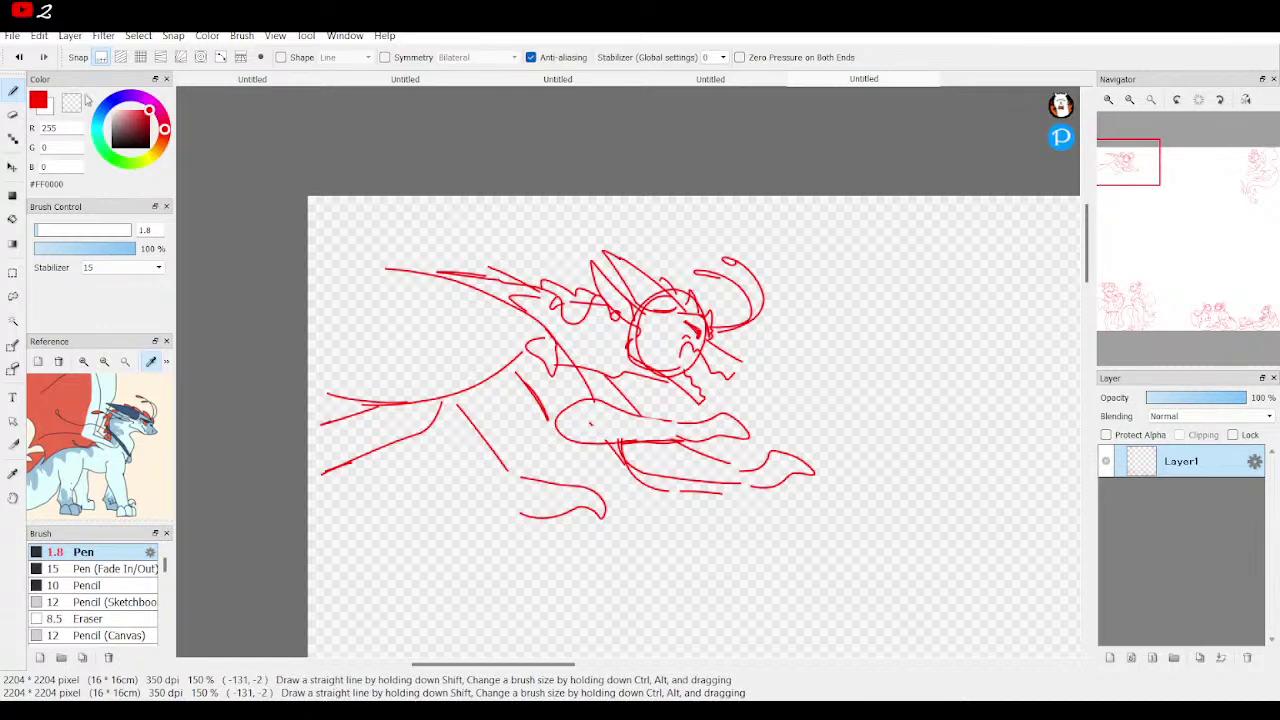
{"action": "left_click", "coordinate": [19, 58]}
{"action": "left_click", "coordinate": [19, 58]}
Sketch a bent leg with a paw below the belly and extend the back and belly lines to the canvas's left edge.
{"action": "mouse_move", "coordinate": [503, 385]}
{"action": "left_mouse_down"}
{"action": "mouse_move", "coordinate": [494, 431]}
{"action": "mouse_move", "coordinate": [576, 473]}
{"action": "mouse_move", "coordinate": [609, 468]}
{"action": "mouse_move", "coordinate": [632, 497]}
{"action": "mouse_move", "coordinate": [591, 490]}
{"action": "mouse_move", "coordinate": [569, 505]}
{"action": "mouse_move", "coordinate": [443, 437]}
{"action": "left_mouse_up"}
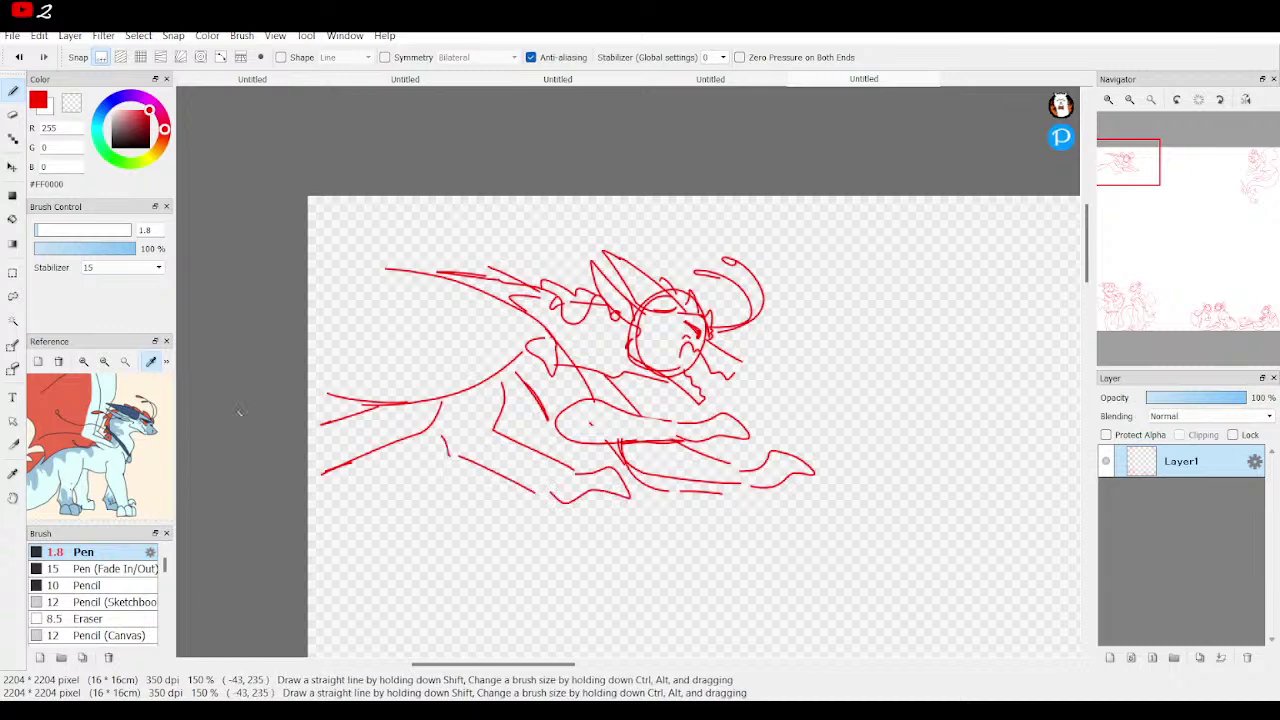
{"action": "left_click_drag", "start_coordinate": [388, 268], "coordinate": [308, 245]}
{"action": "left_click_drag", "start_coordinate": [322, 405], "coordinate": [308, 399]}
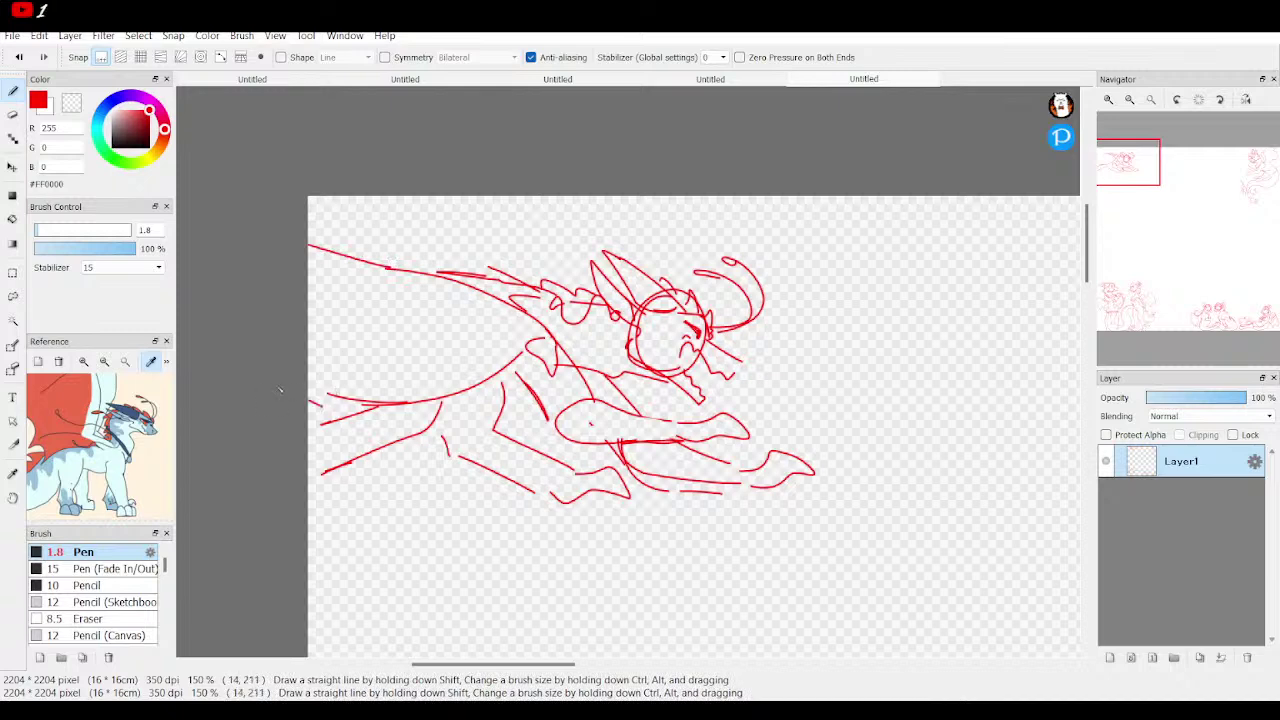
Erase the lower trailing line beneath the dragon's belly.
{"action": "left_click", "coordinate": [13, 114]}
{"action": "mouse_move", "coordinate": [447, 407]}
{"action": "left_mouse_down"}
{"action": "mouse_move", "coordinate": [338, 461]}
{"action": "mouse_move", "coordinate": [434, 429]}
{"action": "mouse_move", "coordinate": [422, 439]}
{"action": "mouse_move", "coordinate": [331, 466]}
{"action": "mouse_move", "coordinate": [431, 423]}
{"action": "left_mouse_up"}
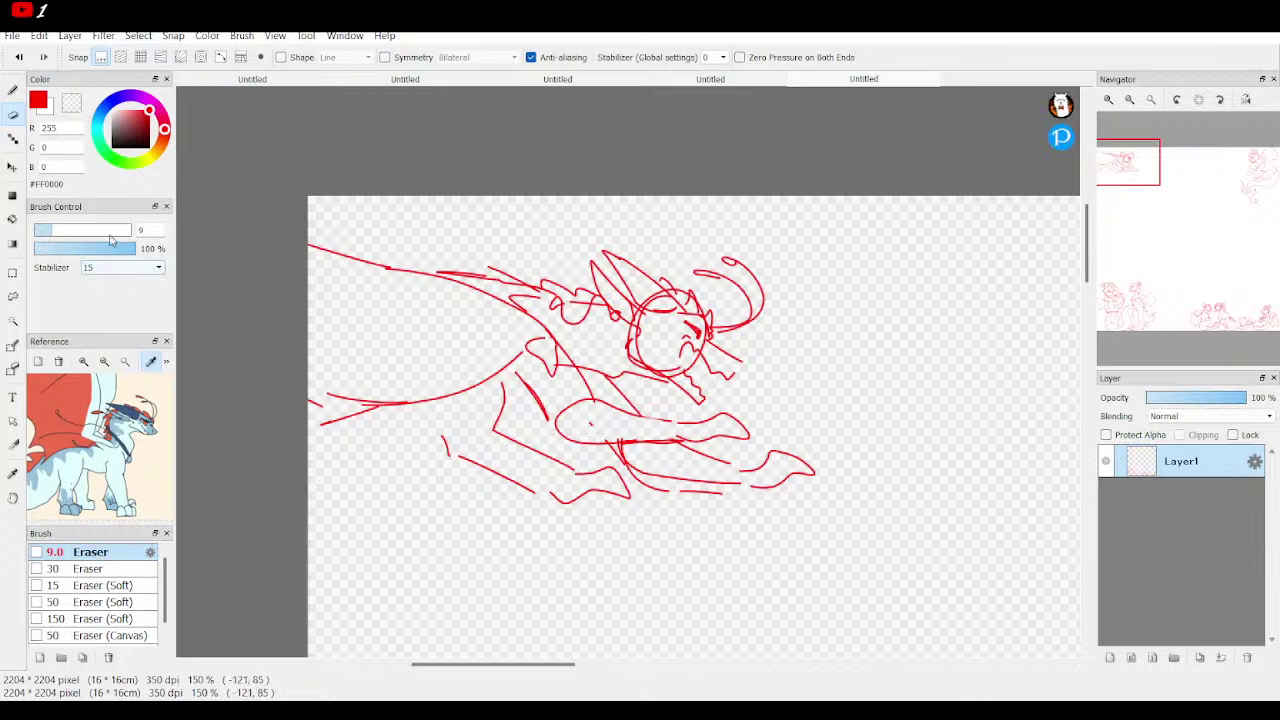
Erase the bent leg below the belly with a larger Eraser, and sketch an angular wing line above the back with the Pen.
{"action": "left_click", "coordinate": [113, 240]}
{"action": "mouse_move", "coordinate": [457, 466]}
{"action": "left_mouse_down"}
{"action": "mouse_move", "coordinate": [517, 503]}
{"action": "mouse_move", "coordinate": [597, 513]}
{"action": "mouse_move", "coordinate": [606, 497]}
{"action": "mouse_move", "coordinate": [551, 474]}
{"action": "mouse_move", "coordinate": [505, 420]}
{"action": "left_mouse_up"}
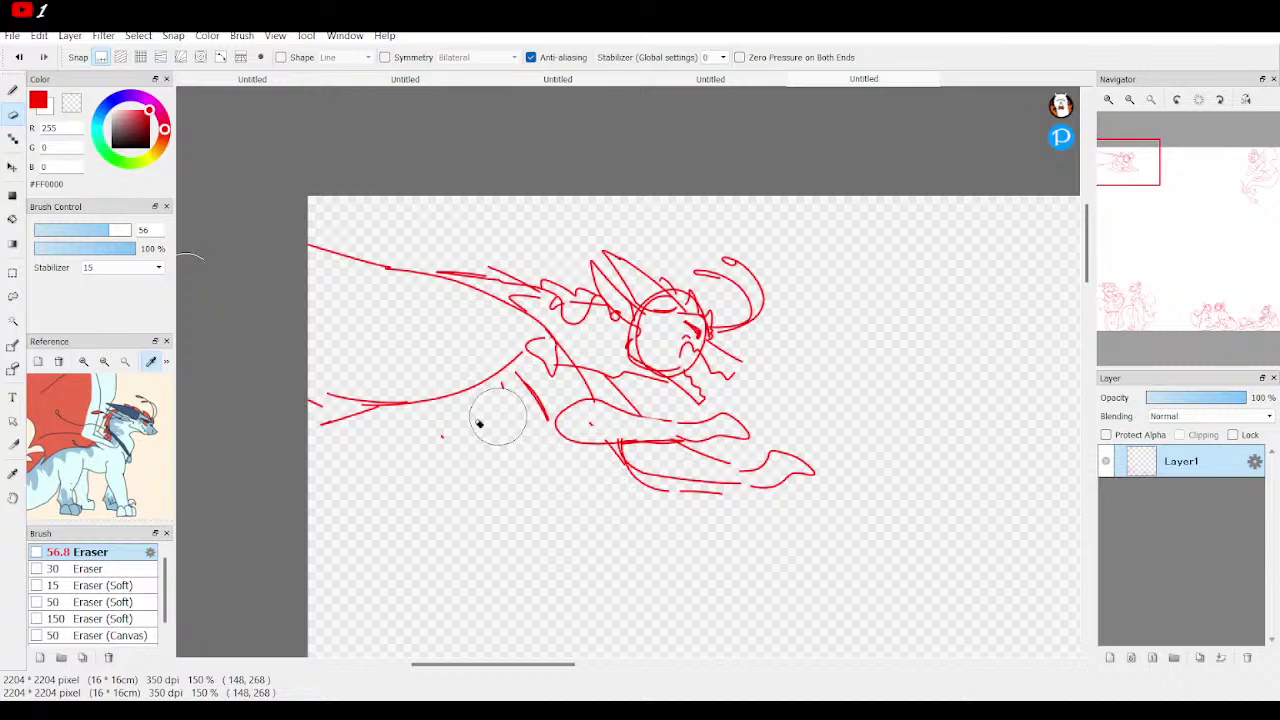
{"action": "left_click", "coordinate": [11, 93]}
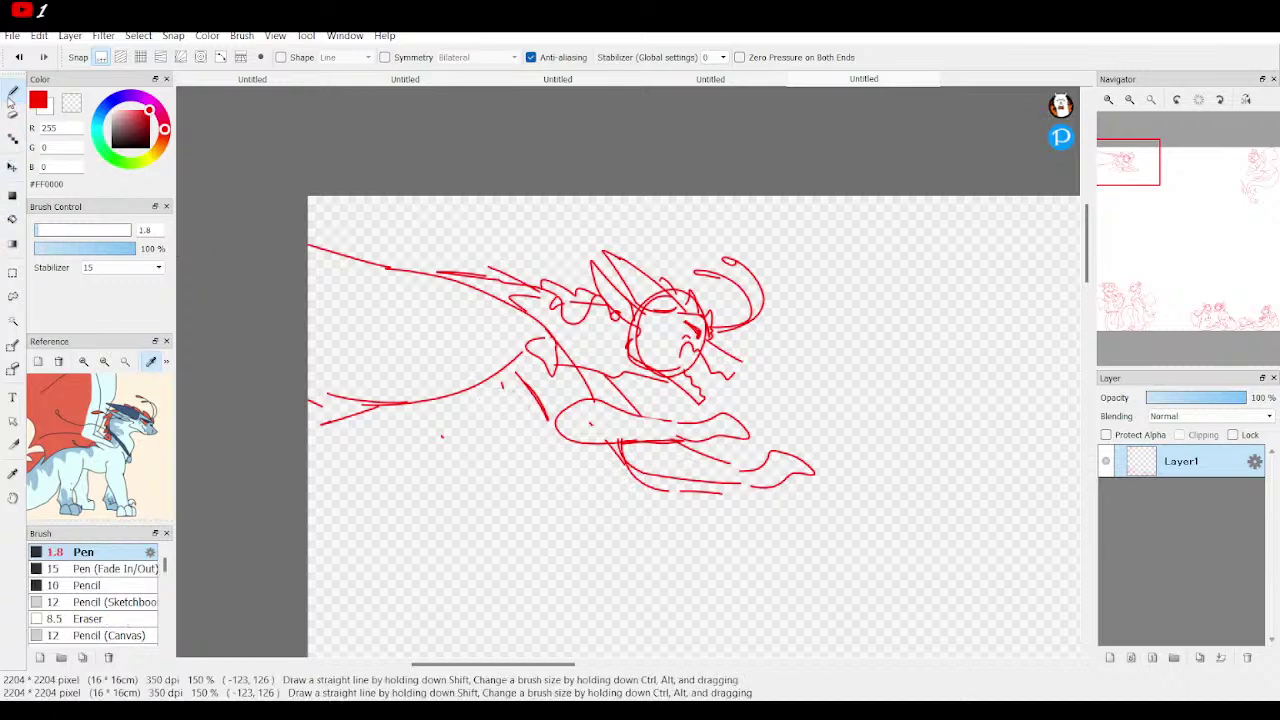
{"action": "mouse_move", "coordinate": [435, 250]}
{"action": "left_mouse_down"}
{"action": "mouse_move", "coordinate": [545, 231]}
{"action": "mouse_move", "coordinate": [566, 271]}
{"action": "left_mouse_up"}
{"action": "left_click_drag", "start_coordinate": [445, 249], "coordinate": [355, 230]}
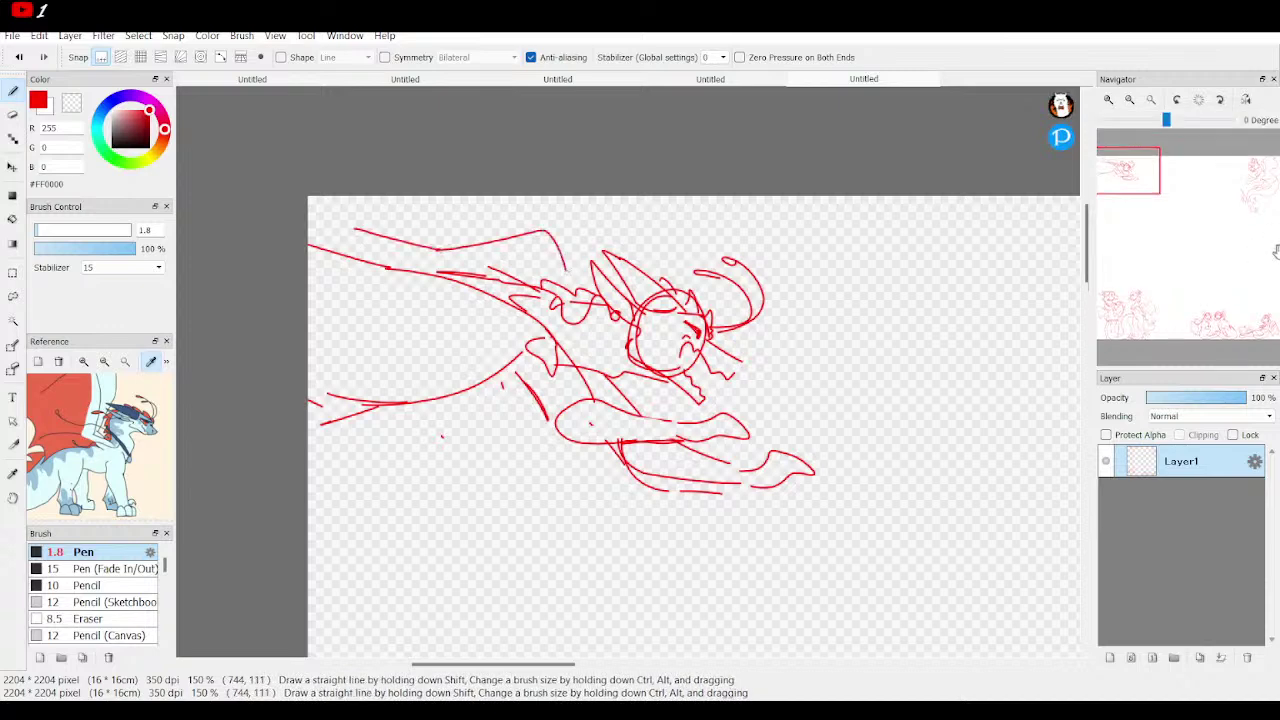
Lasso the flying dragon sketch, rotate it slightly clockwise near the canvas's upper-left corner, apply the transform and deselect it.
{"action": "left_click", "coordinate": [1151, 99]}
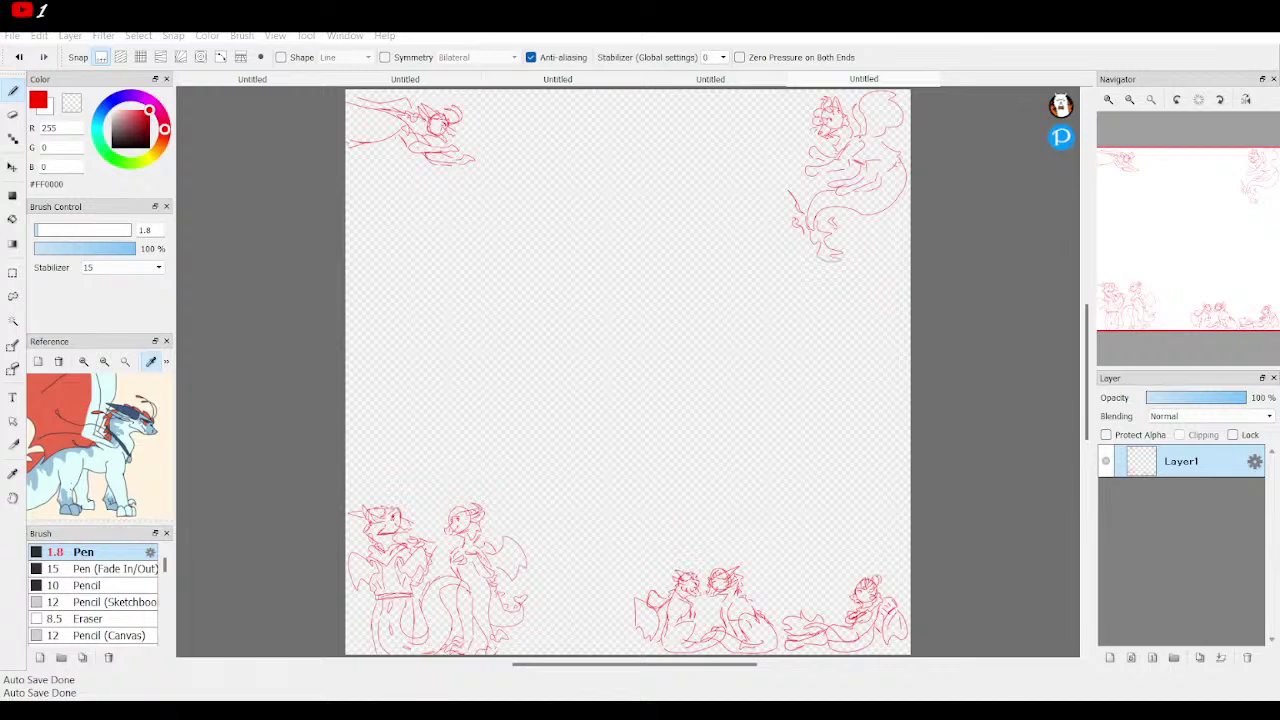
{"action": "key", "text": "alt+Tab"}
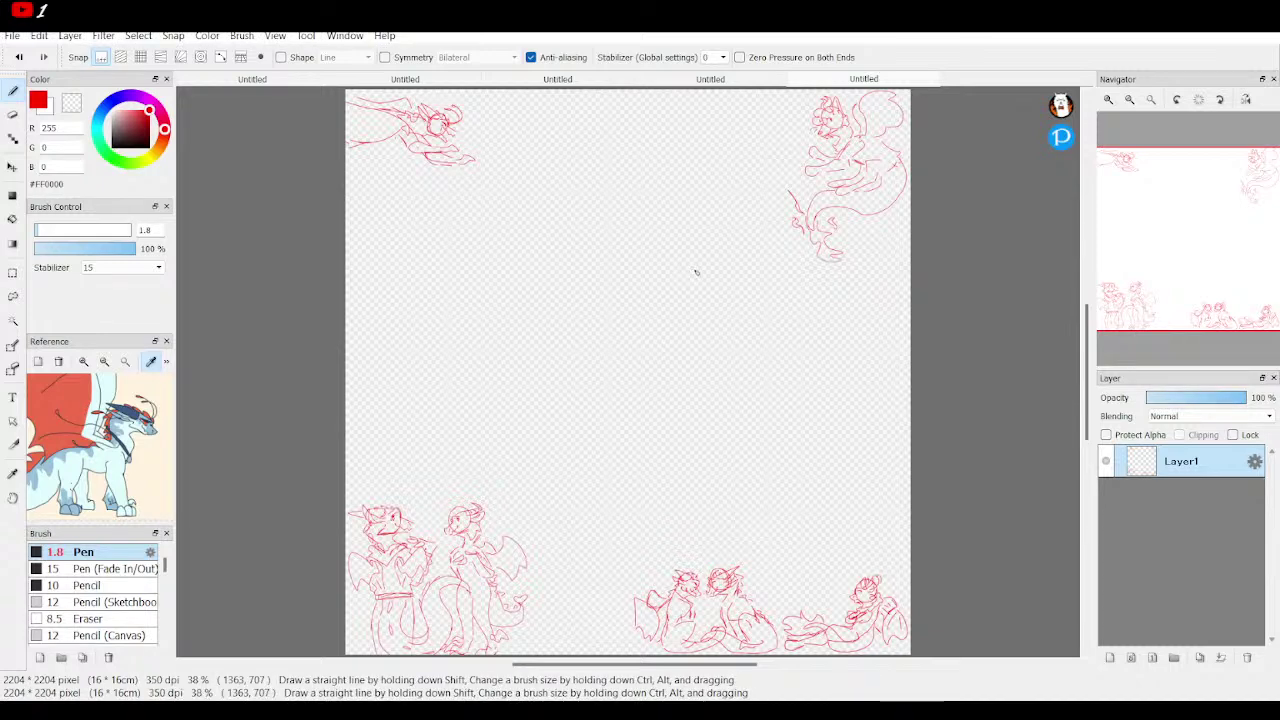
{"action": "key", "text": "l"}
{"action": "mouse_move", "coordinate": [517, 160]}
{"action": "left_mouse_down"}
{"action": "mouse_move", "coordinate": [419, 266]}
{"action": "mouse_move", "coordinate": [226, 86]}
{"action": "mouse_move", "coordinate": [530, 80]}
{"action": "left_mouse_up"}
{"action": "left_click", "coordinate": [692, 57]}
{"action": "left_click_drag", "start_coordinate": [606, 223], "coordinate": [606, 263]}
{"action": "left_click_drag", "start_coordinate": [1180, 252], "coordinate": [1082, 224]}
{"action": "left_click_drag", "start_coordinate": [566, 224], "coordinate": [583, 220]}
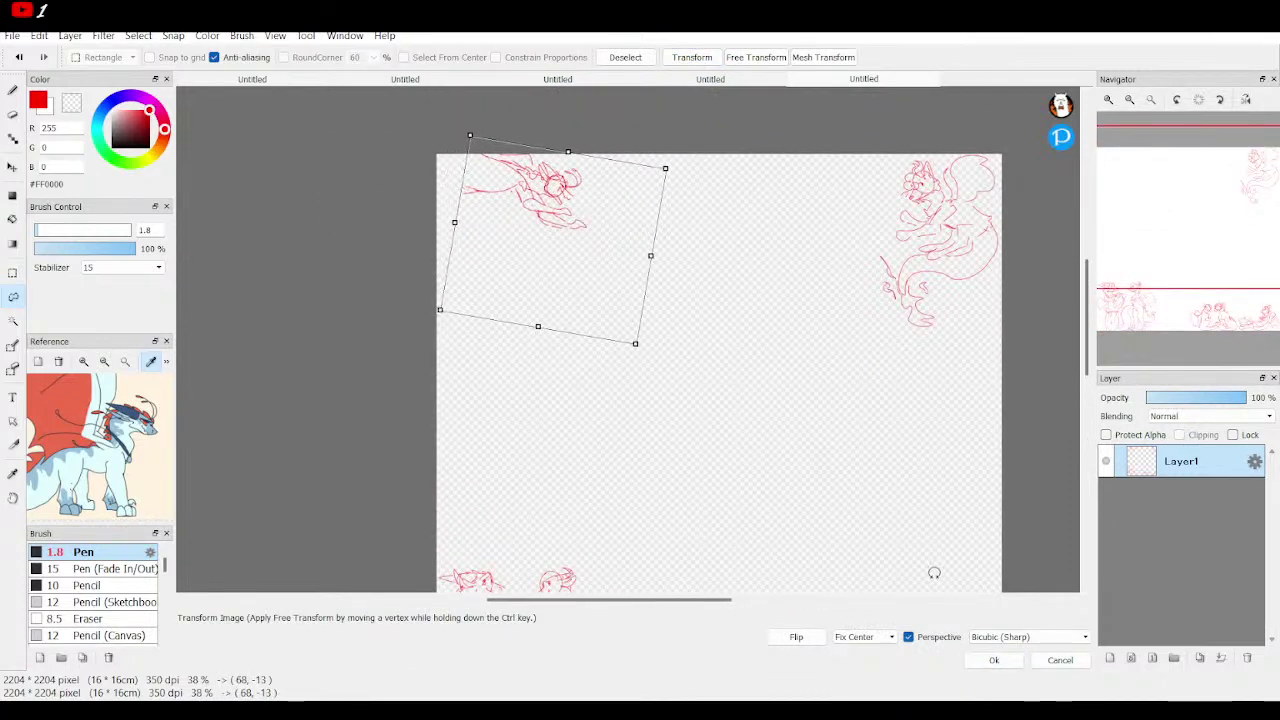
{"action": "left_click", "coordinate": [992, 660]}
{"action": "left_click", "coordinate": [13, 273]}
{"action": "key", "text": "ctrl+d"}
{"action": "left_click", "coordinate": [14, 91]}
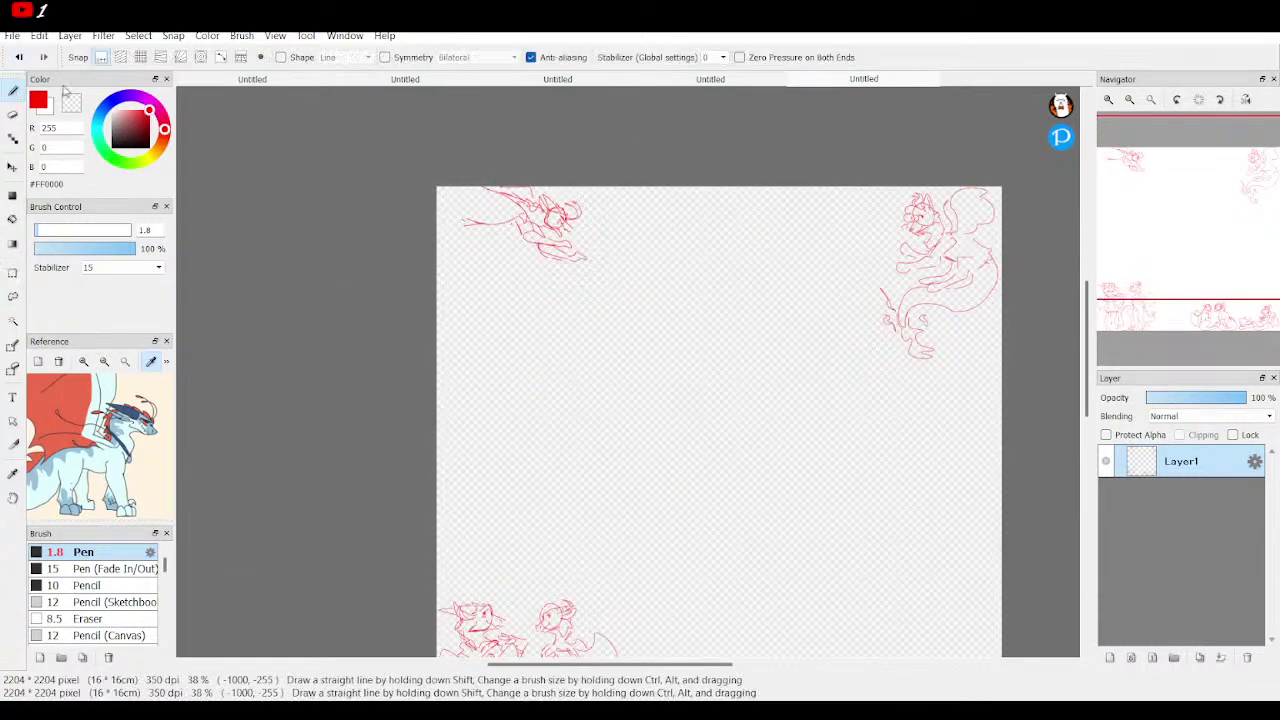
Extend the dragon's belly line to the canvas's left edge and sketch angular wing lines beneath the body.
{"action": "left_click", "coordinate": [1110, 100]}
{"action": "left_click", "coordinate": [1110, 100]}
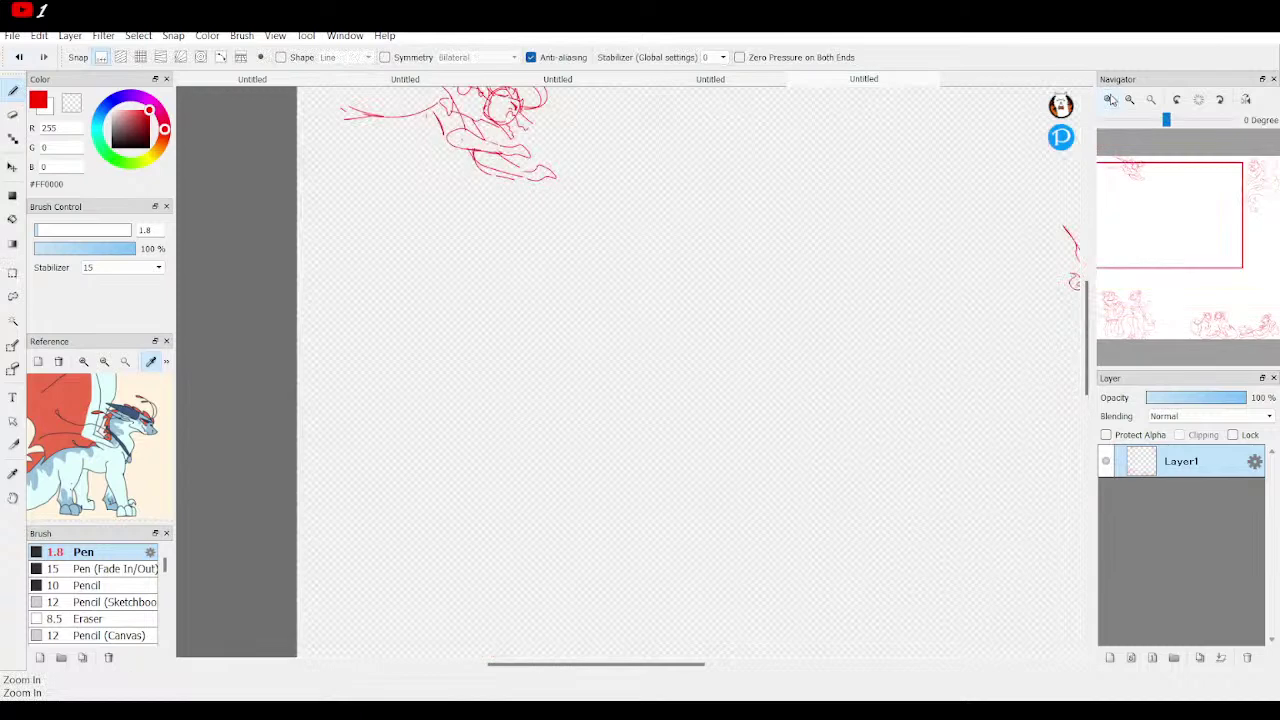
{"action": "left_click_drag", "start_coordinate": [1266, 286], "coordinate": [1266, 243]}
{"action": "left_click_drag", "start_coordinate": [556, 320], "coordinate": [466, 272]}
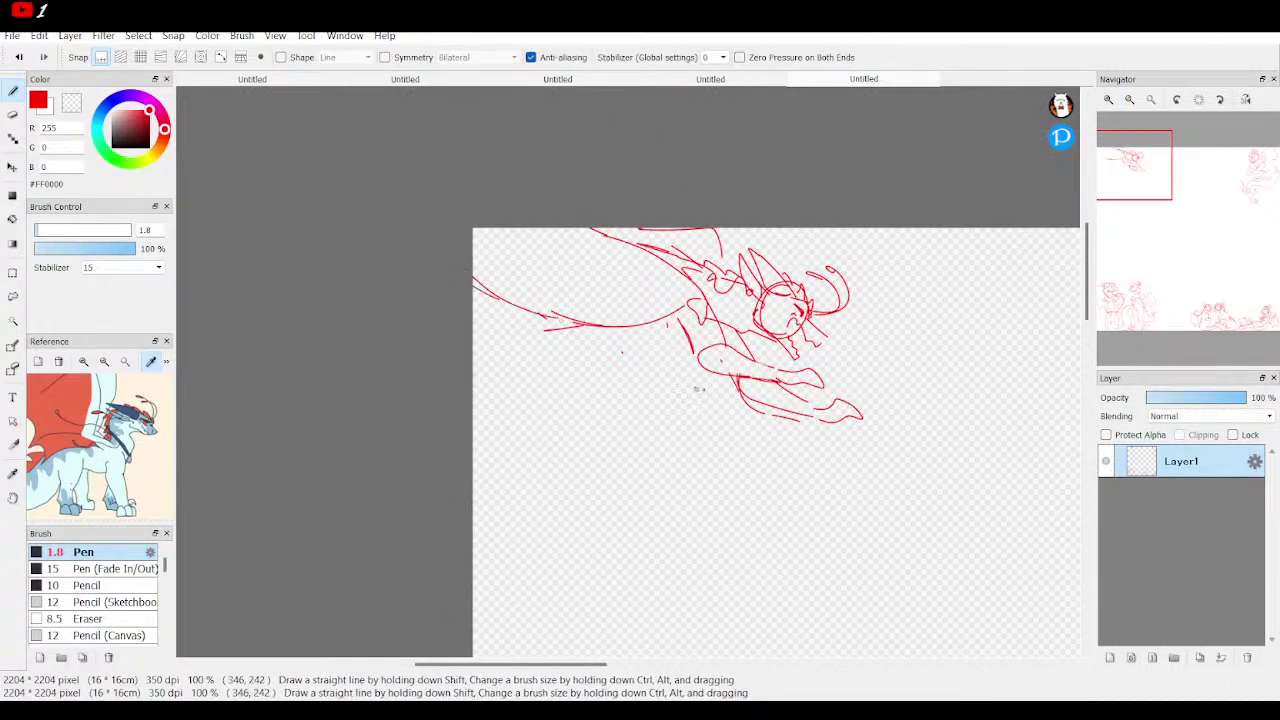
{"action": "mouse_move", "coordinate": [623, 330]}
{"action": "left_mouse_down"}
{"action": "mouse_move", "coordinate": [548, 352]}
{"action": "mouse_move", "coordinate": [524, 338]}
{"action": "mouse_move", "coordinate": [470, 340]}
{"action": "left_mouse_up"}
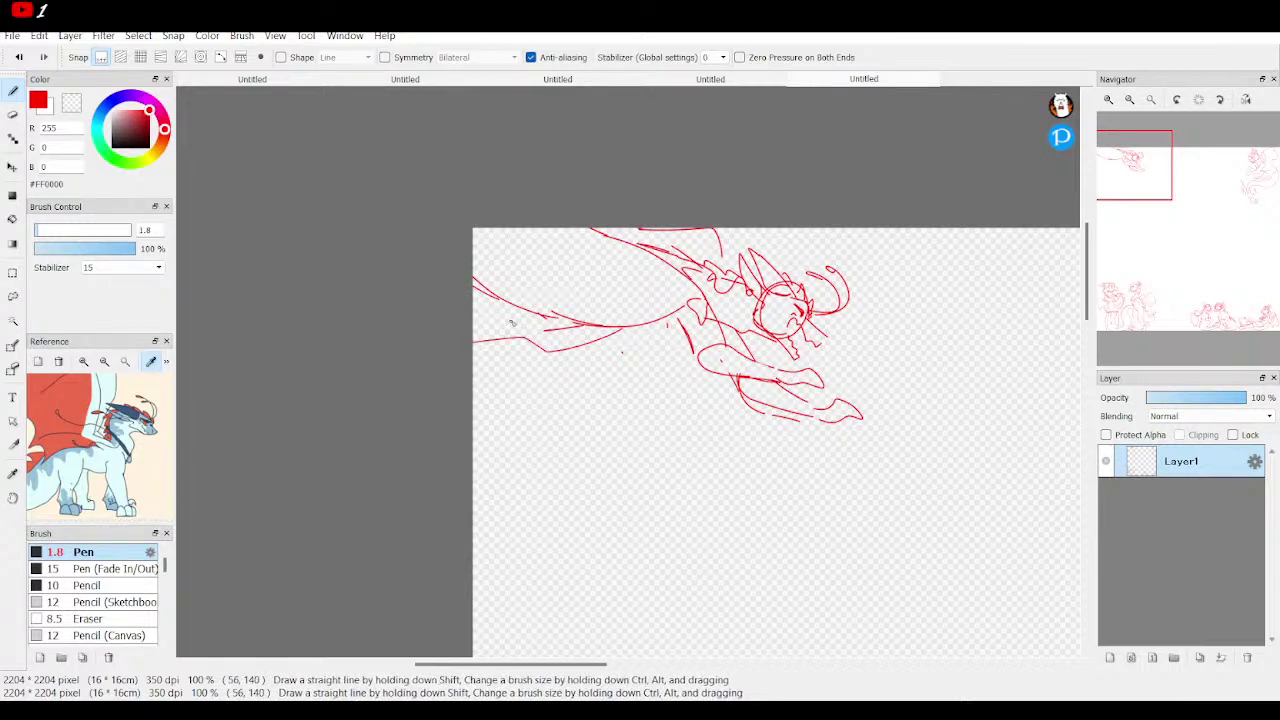
{"action": "left_click_drag", "start_coordinate": [653, 332], "coordinate": [582, 356]}
Add the lower contour and toe lines to the dragon's two outstretched front paws.
{"action": "mouse_move", "coordinate": [1180, 271]}
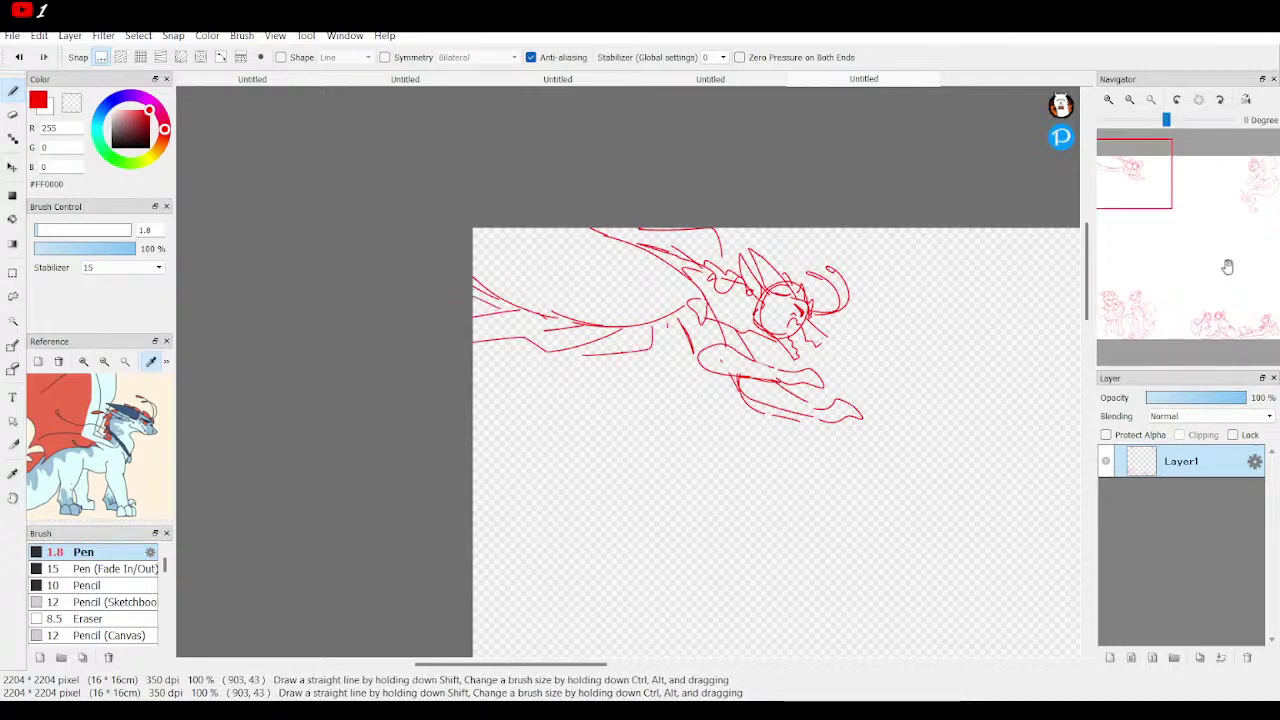
{"action": "left_click_drag", "start_coordinate": [1180, 271], "coordinate": [1179, 199]}
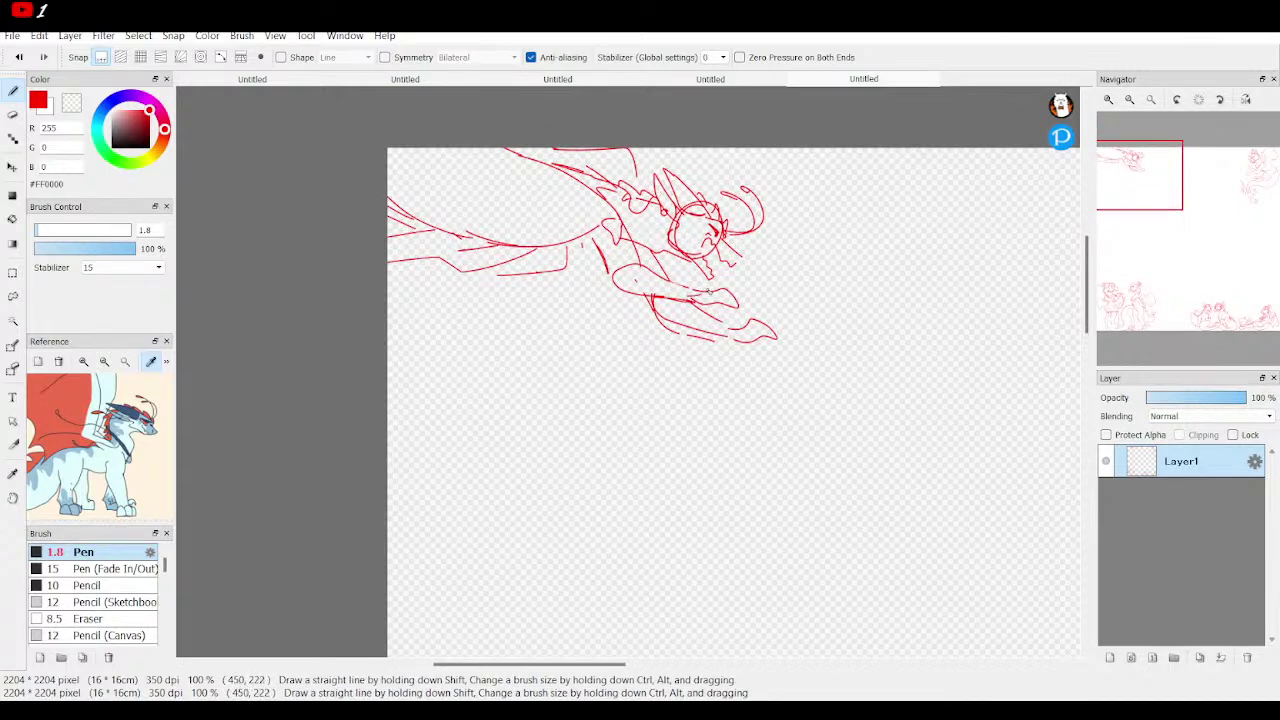
{"action": "mouse_move", "coordinate": [730, 336]}
{"action": "left_mouse_down"}
{"action": "mouse_move", "coordinate": [765, 349]}
{"action": "mouse_move", "coordinate": [706, 345]}
{"action": "left_mouse_up"}
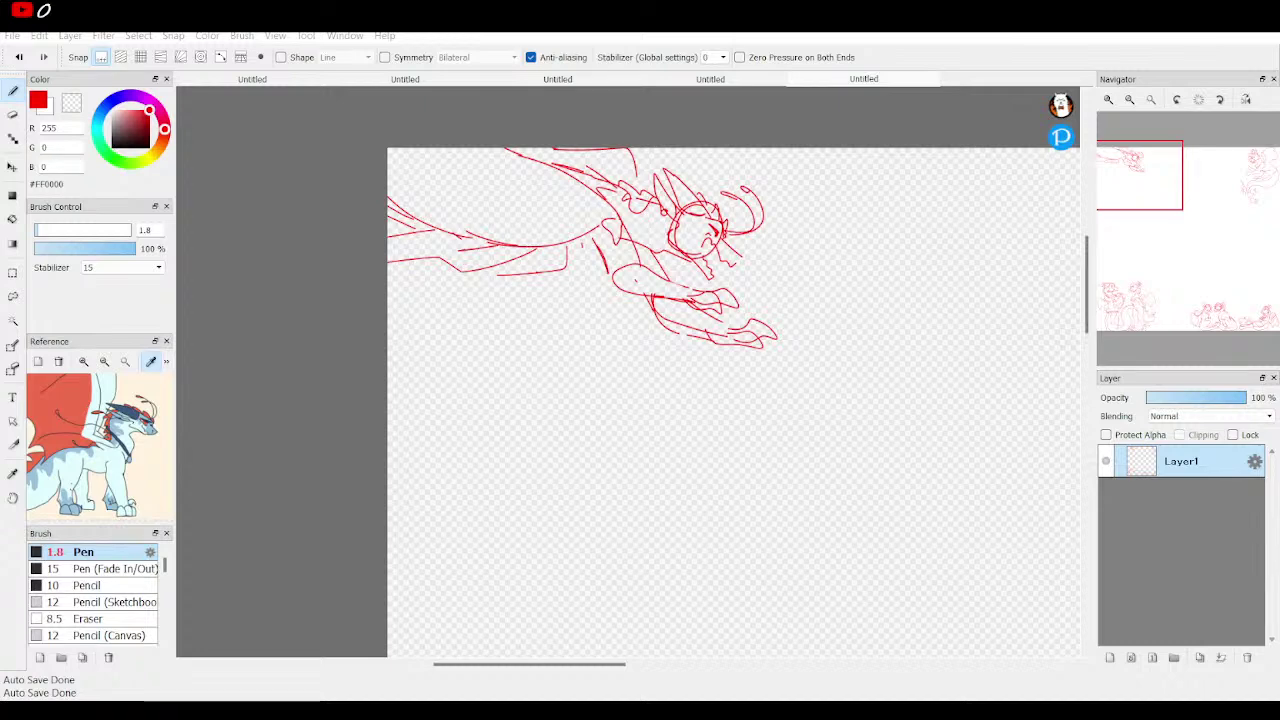
Frame the blue-and-pink dragon's head in the reference and sketch a head circle with a curved neck guideline below the first dragon's forelegs.
{"action": "key", "text": "alt+Tab"}
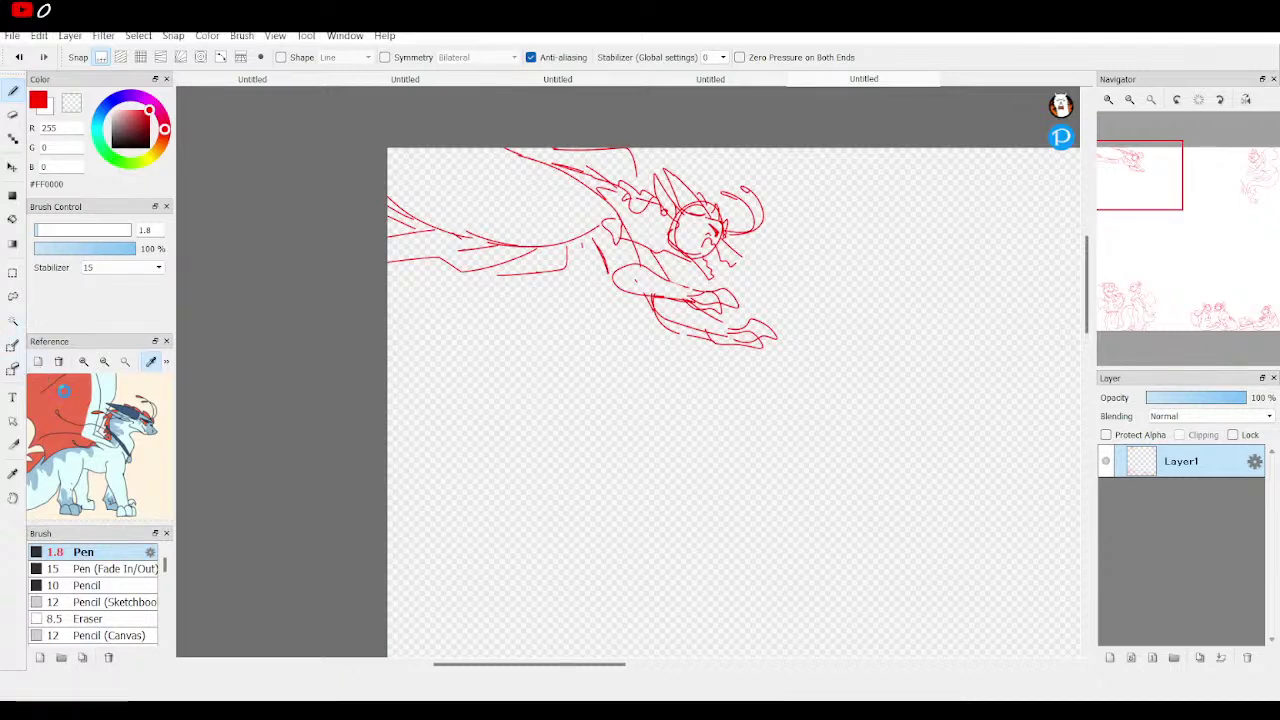
{"action": "left_click", "coordinate": [85, 364]}
{"action": "left_click", "coordinate": [85, 364]}
{"action": "left_click", "coordinate": [85, 364]}
{"action": "left_click_drag", "start_coordinate": [104, 430], "coordinate": [314, 557]}
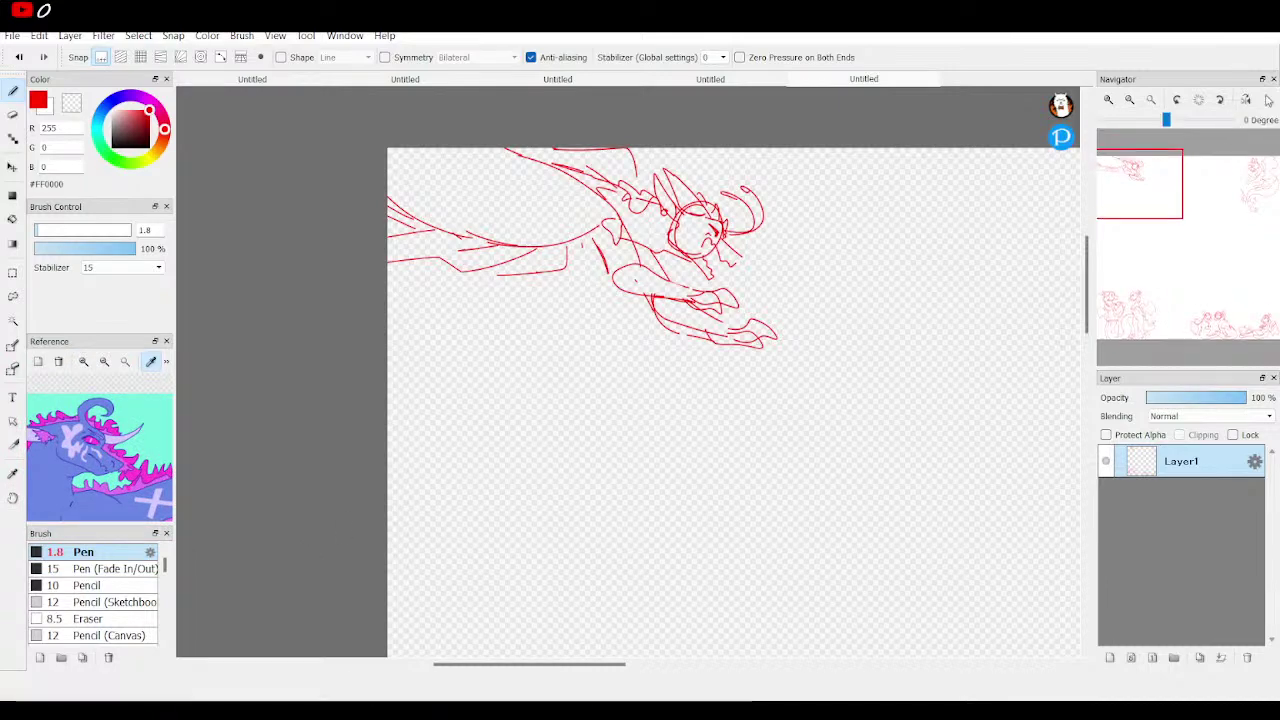
{"action": "left_click", "coordinate": [1108, 100]}
{"action": "mouse_move", "coordinate": [1146, 177]}
{"action": "left_mouse_down"}
{"action": "mouse_move", "coordinate": [1110, 172]}
{"action": "mouse_move", "coordinate": [1130, 172]}
{"action": "mouse_move", "coordinate": [1121, 179]}
{"action": "left_mouse_up"}
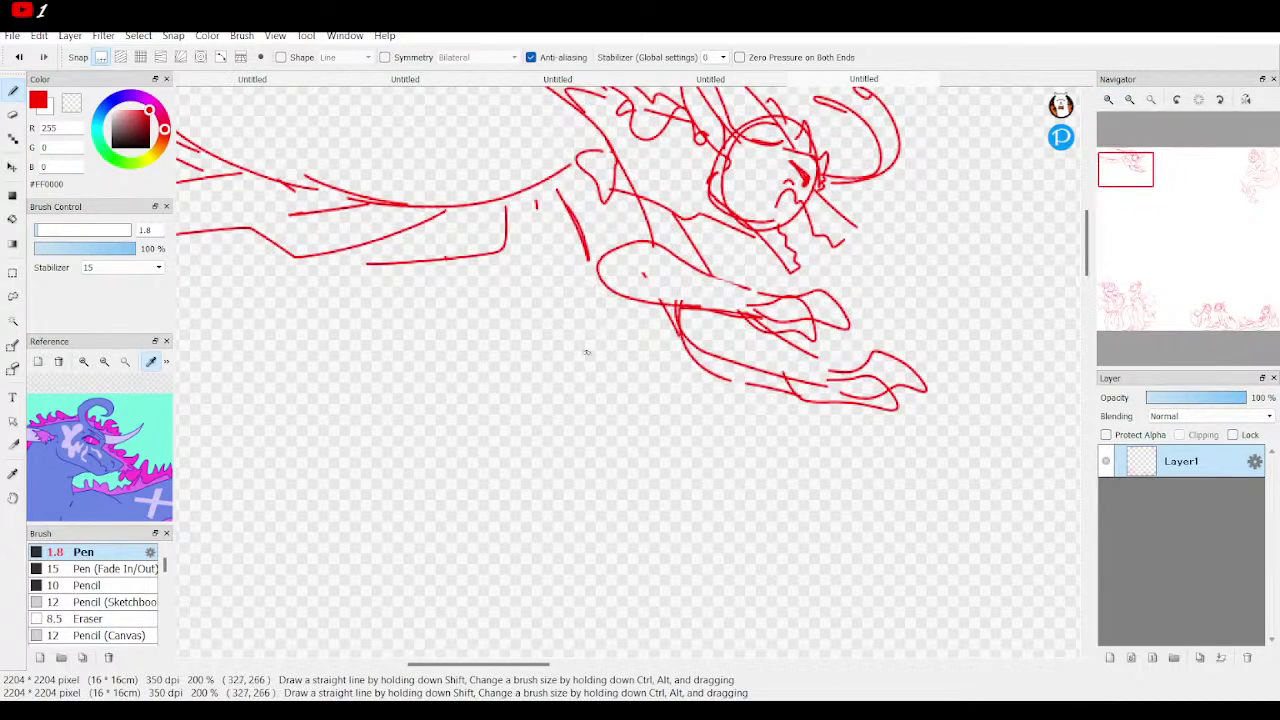
{"action": "mouse_move", "coordinate": [600, 316]}
{"action": "left_mouse_down"}
{"action": "mouse_move", "coordinate": [556, 355]}
{"action": "mouse_move", "coordinate": [591, 406]}
{"action": "mouse_move", "coordinate": [653, 395]}
{"action": "mouse_move", "coordinate": [659, 329]}
{"action": "mouse_move", "coordinate": [617, 300]}
{"action": "mouse_move", "coordinate": [546, 380]}
{"action": "left_mouse_up"}
{"action": "left_click", "coordinate": [1108, 99]}
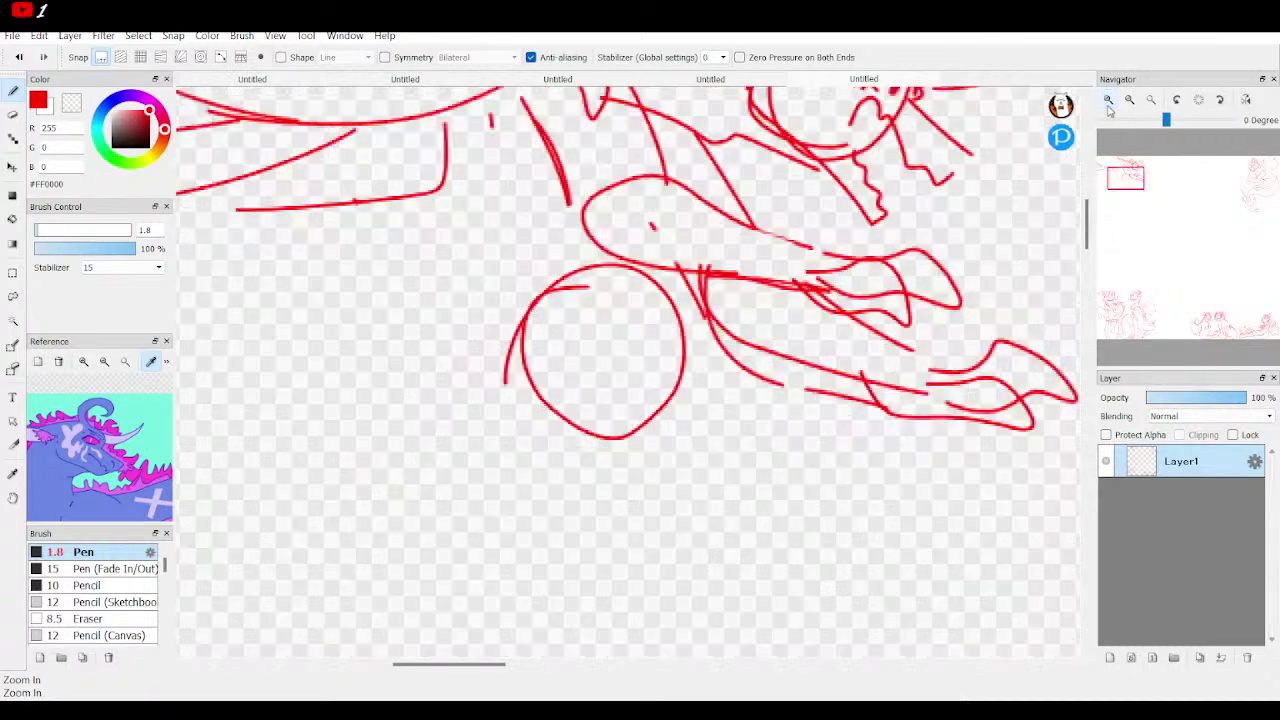
{"action": "left_click", "coordinate": [1108, 99]}
Sketch the second dragon's snout, jaw, mouth and eye on the head circle, and add a curved horn on the snout.
{"action": "left_click_drag", "start_coordinate": [700, 383], "coordinate": [797, 412]}
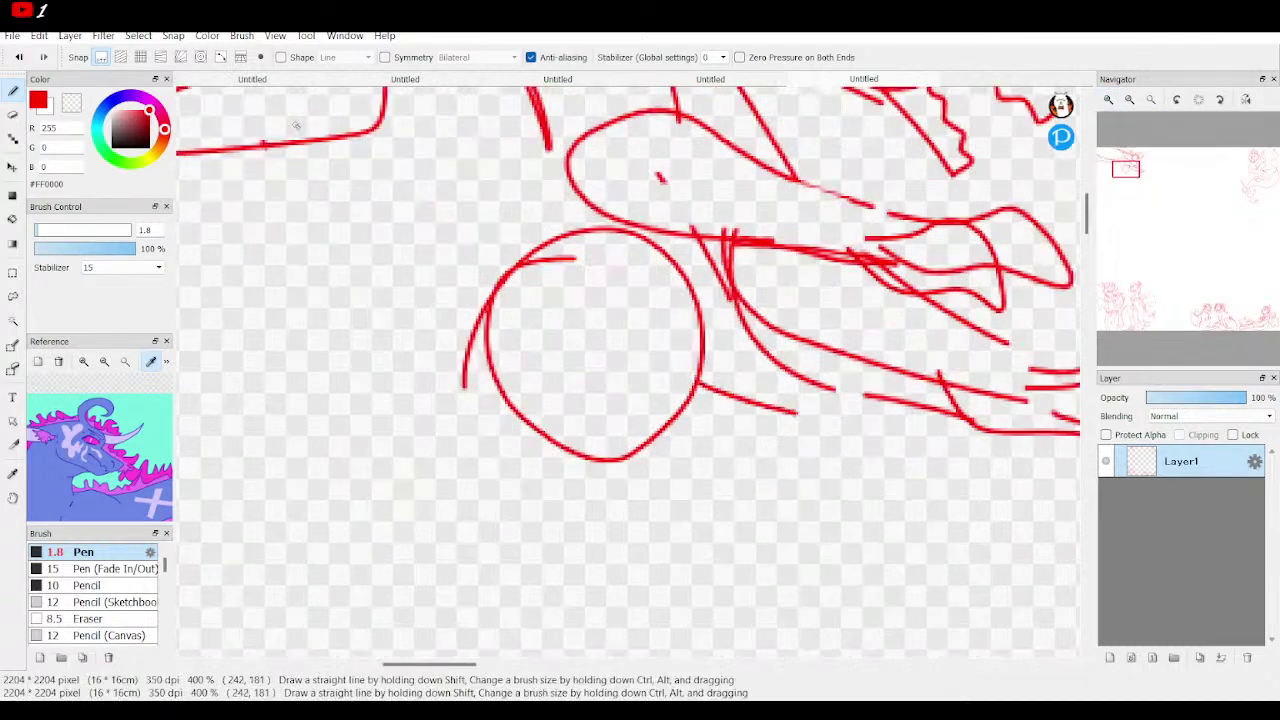
{"action": "left_click", "coordinate": [18, 57]}
{"action": "mouse_move", "coordinate": [679, 372]}
{"action": "left_mouse_down"}
{"action": "mouse_move", "coordinate": [757, 441]}
{"action": "mouse_move", "coordinate": [720, 486]}
{"action": "mouse_move", "coordinate": [685, 499]}
{"action": "mouse_move", "coordinate": [511, 435]}
{"action": "mouse_move", "coordinate": [551, 442]}
{"action": "mouse_move", "coordinate": [514, 434]}
{"action": "mouse_move", "coordinate": [512, 372]}
{"action": "left_mouse_up"}
{"action": "left_click_drag", "start_coordinate": [697, 472], "coordinate": [609, 421]}
{"action": "mouse_move", "coordinate": [583, 328]}
{"action": "left_mouse_down"}
{"action": "mouse_move", "coordinate": [647, 300]}
{"action": "mouse_move", "coordinate": [680, 330]}
{"action": "mouse_move", "coordinate": [686, 376]}
{"action": "left_mouse_up"}
{"action": "mouse_move", "coordinate": [616, 348]}
{"action": "left_mouse_down"}
{"action": "mouse_move", "coordinate": [660, 322]}
{"action": "mouse_move", "coordinate": [662, 352]}
{"action": "mouse_move", "coordinate": [657, 325]}
{"action": "left_mouse_up"}
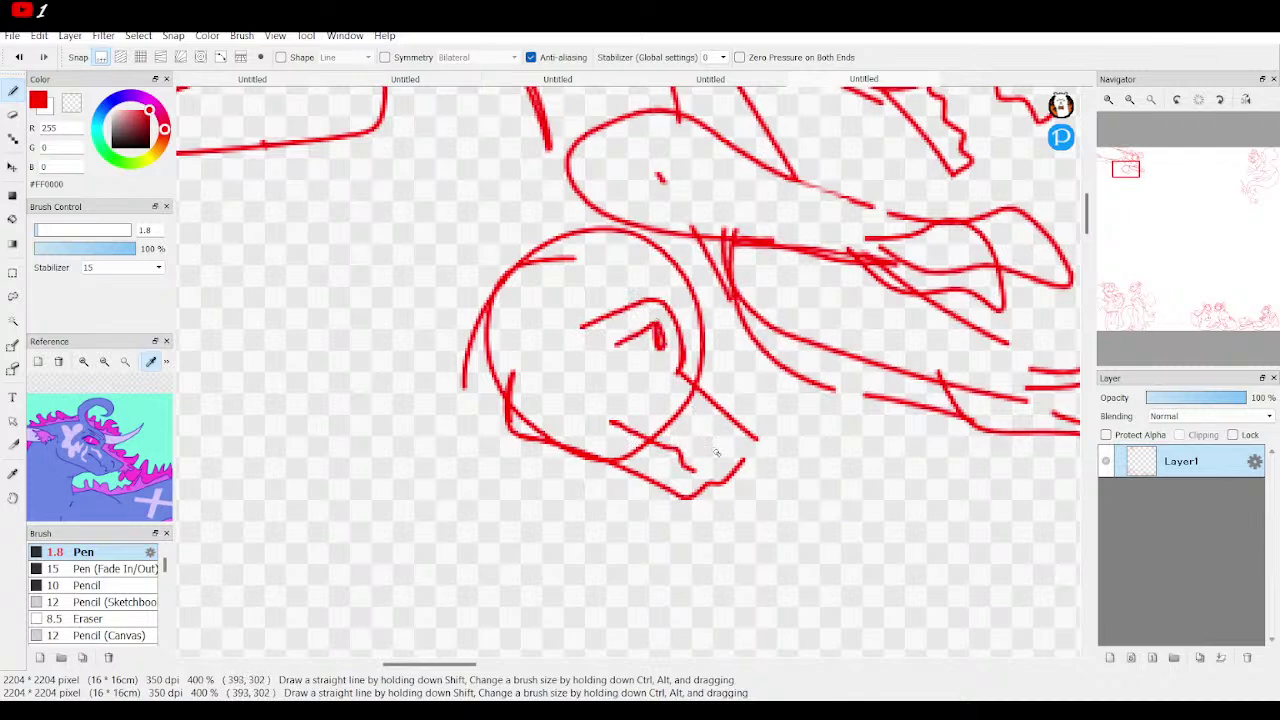
{"action": "mouse_move", "coordinate": [702, 333]}
{"action": "left_mouse_down"}
{"action": "mouse_move", "coordinate": [806, 342]}
{"action": "mouse_move", "coordinate": [718, 378]}
{"action": "mouse_move", "coordinate": [682, 354]}
{"action": "left_mouse_up"}
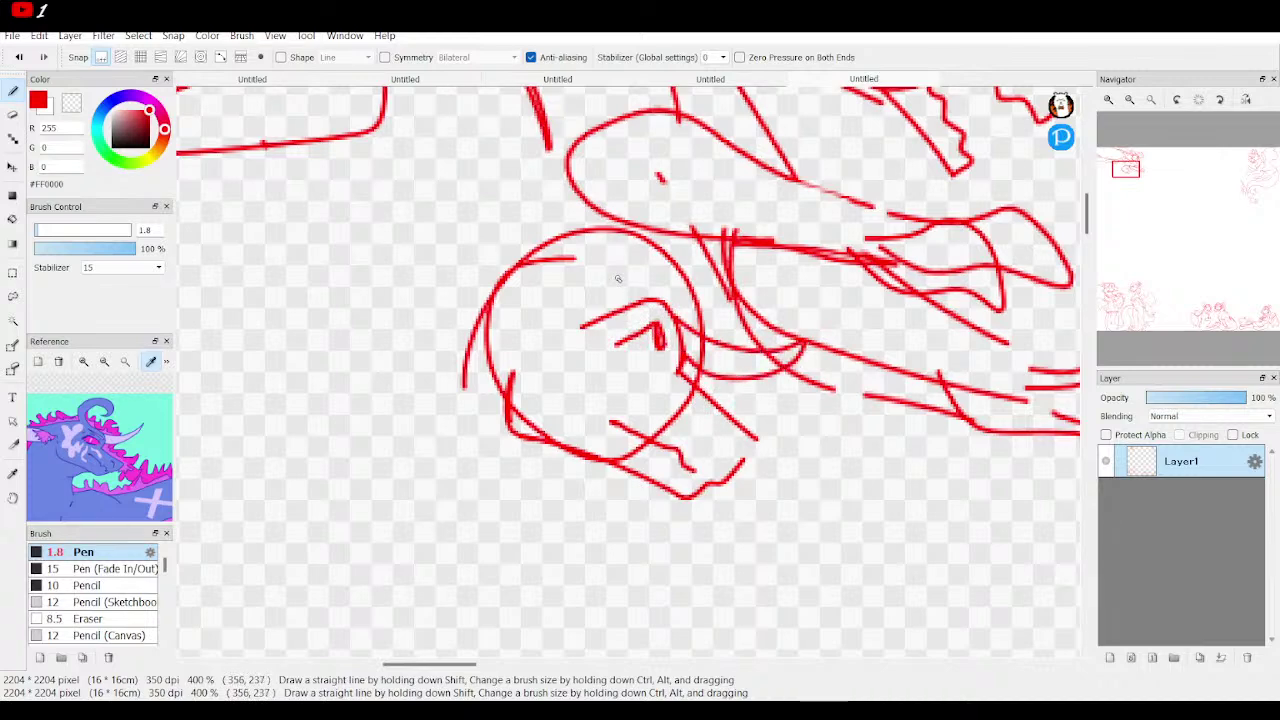
Add the second dragon's pointed ear, cheek mark, curled head horn, and ragged frills around the head and snout.
{"action": "mouse_move", "coordinate": [632, 302]}
{"action": "left_mouse_down"}
{"action": "mouse_move", "coordinate": [410, 240]}
{"action": "mouse_move", "coordinate": [429, 314]}
{"action": "mouse_move", "coordinate": [543, 328]}
{"action": "left_mouse_up"}
{"action": "mouse_move", "coordinate": [486, 268]}
{"action": "left_mouse_down"}
{"action": "mouse_move", "coordinate": [526, 312]}
{"action": "mouse_move", "coordinate": [498, 284]}
{"action": "mouse_move", "coordinate": [472, 302]}
{"action": "left_mouse_up"}
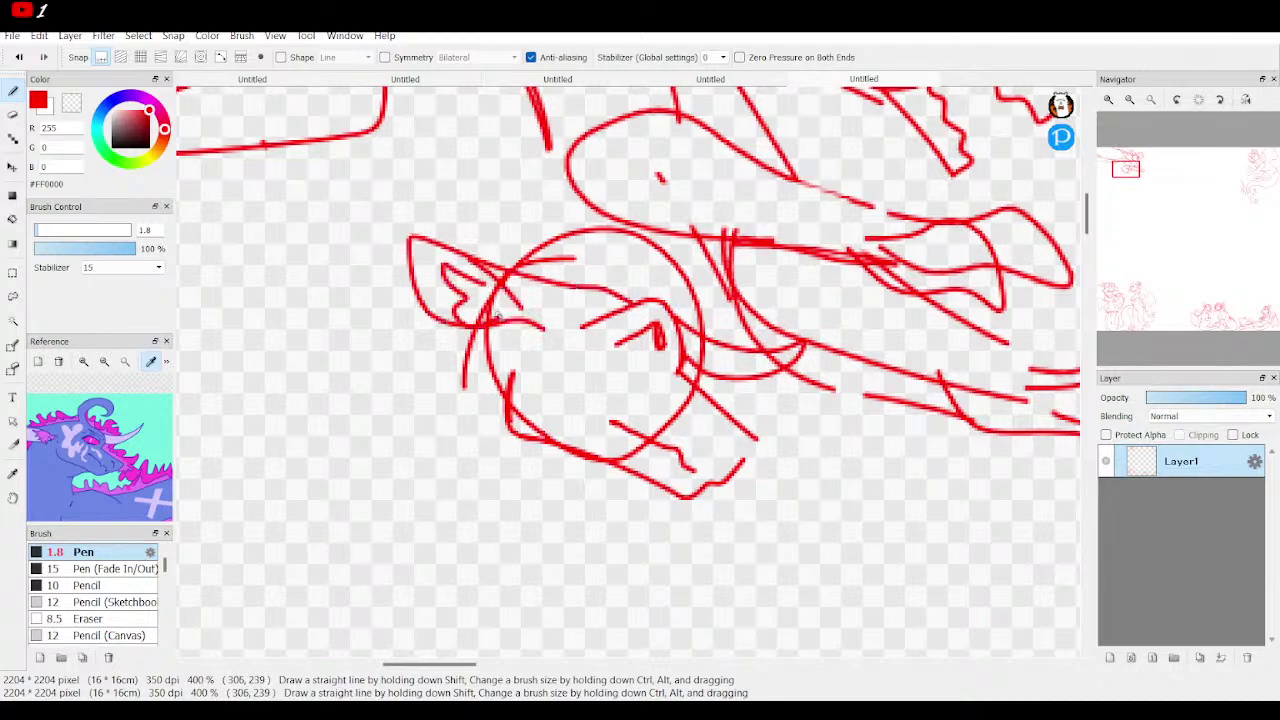
{"action": "left_click", "coordinate": [537, 361]}
{"action": "left_click_drag", "start_coordinate": [541, 344], "coordinate": [537, 364]}
{"action": "mouse_move", "coordinate": [566, 274]}
{"action": "left_mouse_down"}
{"action": "mouse_move", "coordinate": [575, 168]}
{"action": "mouse_move", "coordinate": [652, 218]}
{"action": "mouse_move", "coordinate": [633, 241]}
{"action": "mouse_move", "coordinate": [612, 236]}
{"action": "mouse_move", "coordinate": [601, 207]}
{"action": "mouse_move", "coordinate": [573, 243]}
{"action": "mouse_move", "coordinate": [601, 283]}
{"action": "mouse_move", "coordinate": [710, 289]}
{"action": "mouse_move", "coordinate": [766, 381]}
{"action": "mouse_move", "coordinate": [817, 413]}
{"action": "mouse_move", "coordinate": [844, 462]}
{"action": "mouse_move", "coordinate": [769, 505]}
{"action": "mouse_move", "coordinate": [750, 494]}
{"action": "mouse_move", "coordinate": [708, 512]}
{"action": "left_mouse_up"}
{"action": "left_click_drag", "start_coordinate": [538, 248], "coordinate": [458, 216]}
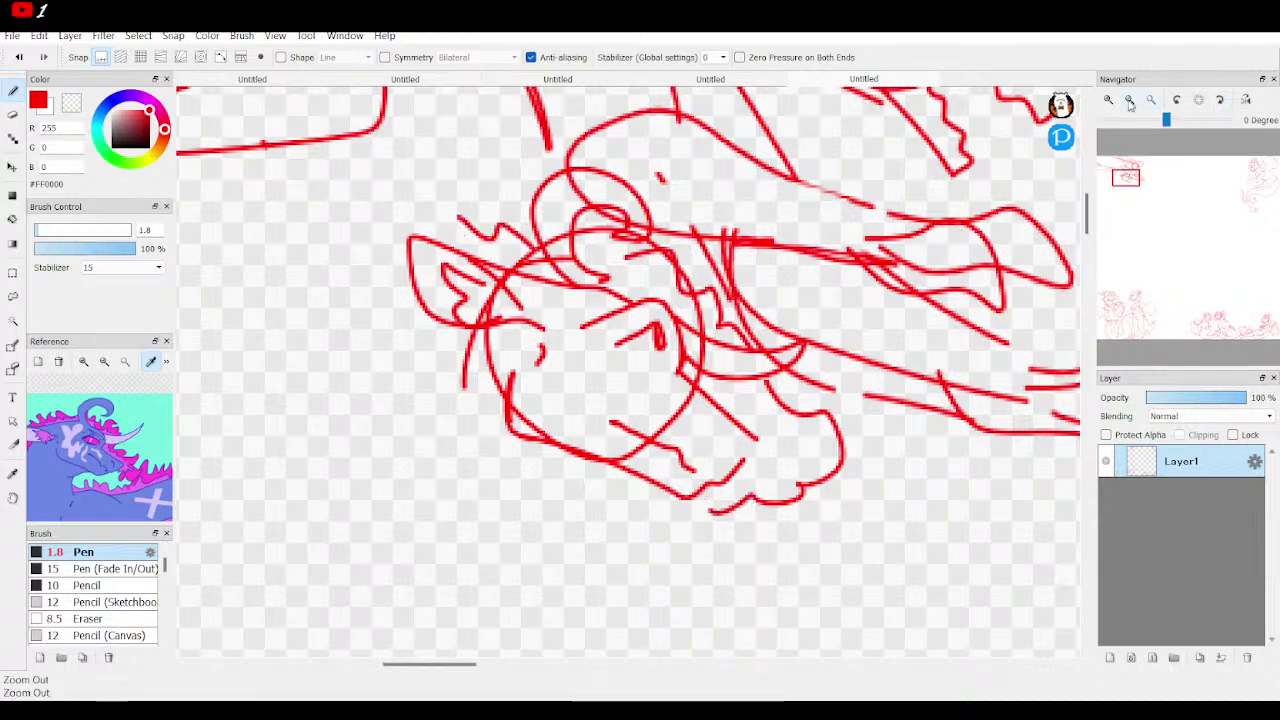
Sketch the second dragon's long wavy back and belly lines from the head toward the canvas's left edge.
{"action": "key", "text": "ctrl+minus"}
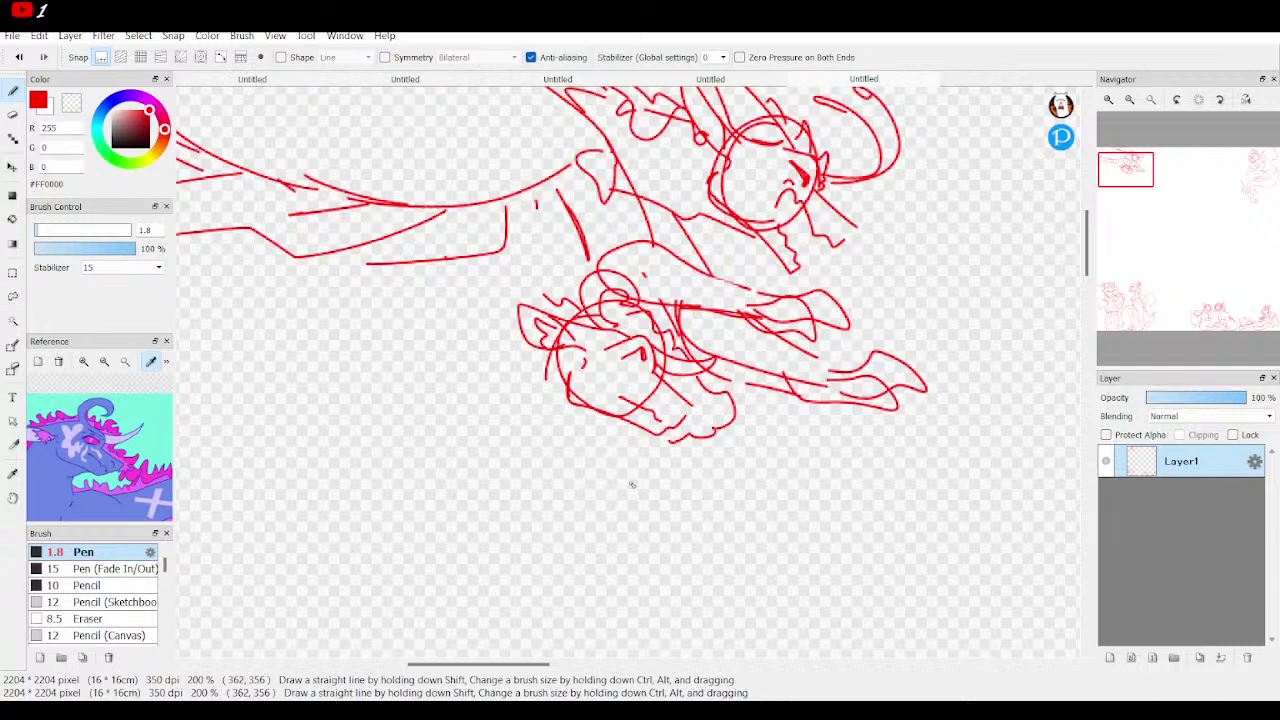
{"action": "left_click_drag", "start_coordinate": [629, 430], "coordinate": [401, 421]}
{"action": "mouse_move", "coordinate": [289, 397]}
{"action": "left_mouse_down"}
{"action": "mouse_move", "coordinate": [618, 357]}
{"action": "mouse_move", "coordinate": [571, 326]}
{"action": "mouse_move", "coordinate": [431, 316]}
{"action": "mouse_move", "coordinate": [382, 282]}
{"action": "left_mouse_up"}
{"action": "mouse_move", "coordinate": [552, 462]}
{"action": "left_mouse_down"}
{"action": "mouse_move", "coordinate": [443, 458]}
{"action": "mouse_move", "coordinate": [318, 386]}
{"action": "left_mouse_up"}
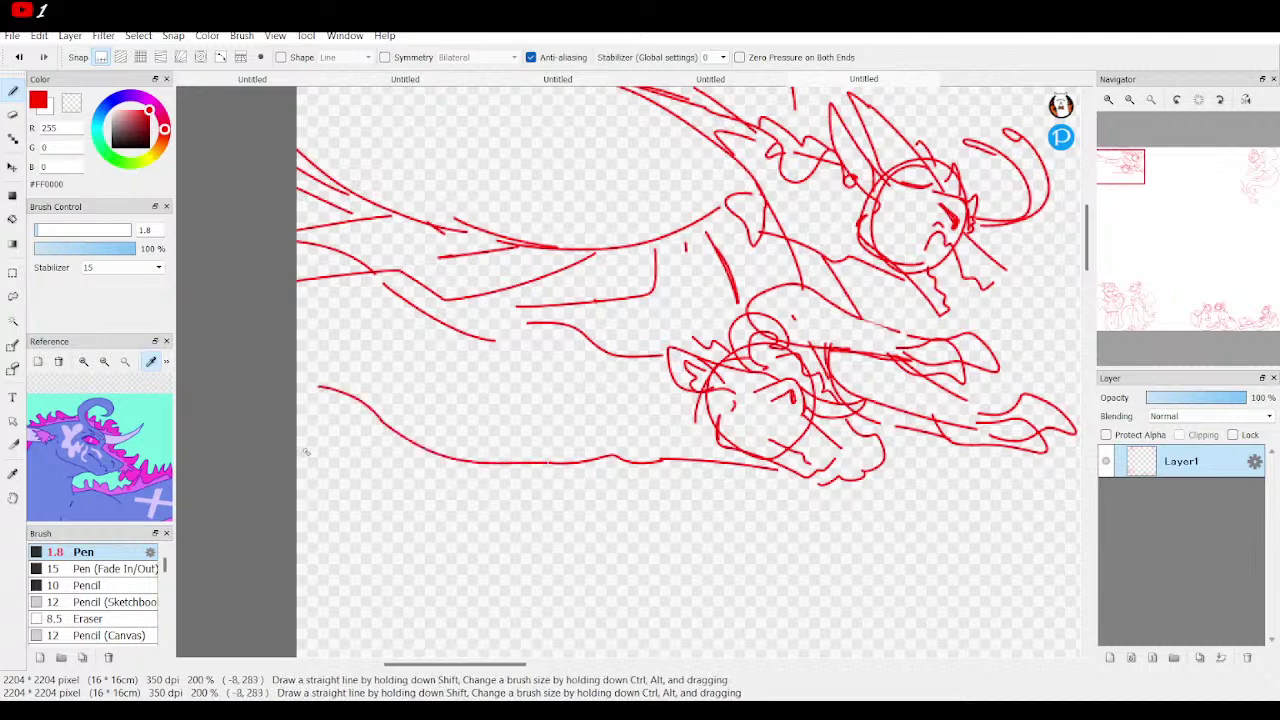
{"action": "left_click_drag", "start_coordinate": [580, 334], "coordinate": [486, 325]}
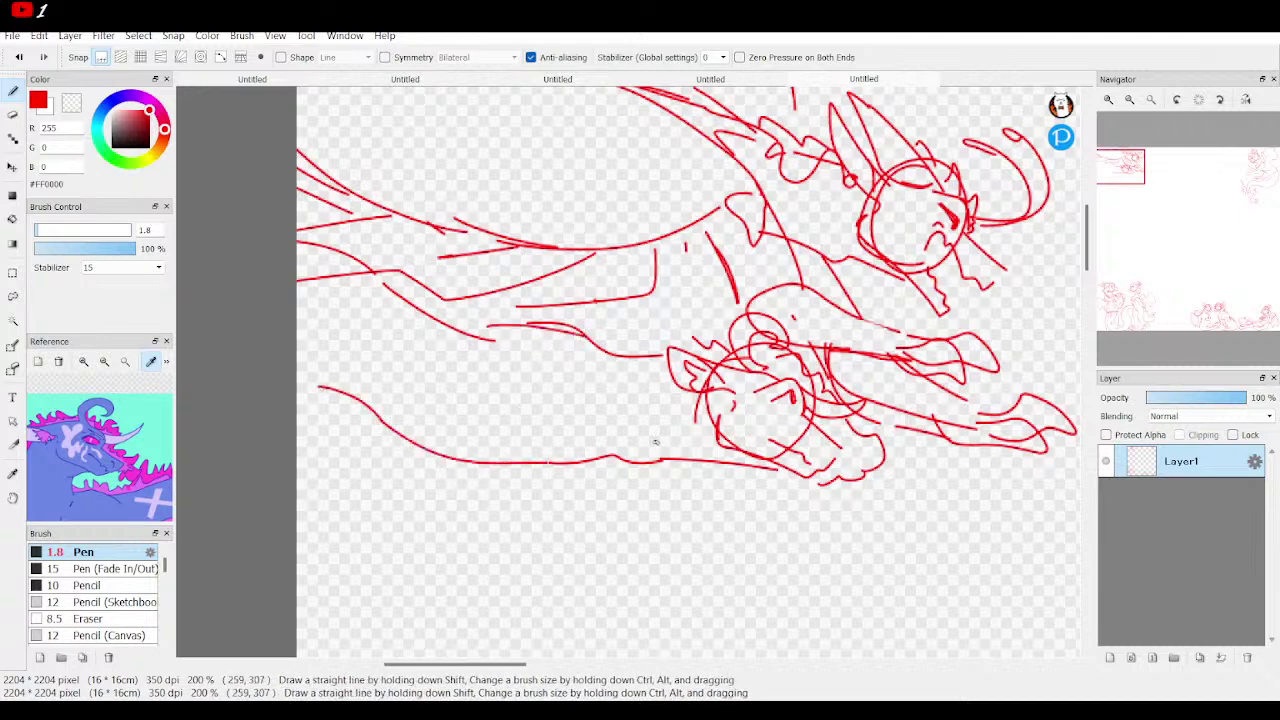
{"action": "mouse_move", "coordinate": [621, 418]}
{"action": "left_mouse_down"}
{"action": "mouse_move", "coordinate": [692, 494]}
{"action": "mouse_move", "coordinate": [786, 541]}
{"action": "mouse_move", "coordinate": [860, 526]}
{"action": "mouse_move", "coordinate": [898, 552]}
{"action": "mouse_move", "coordinate": [814, 562]}
{"action": "left_mouse_up"}
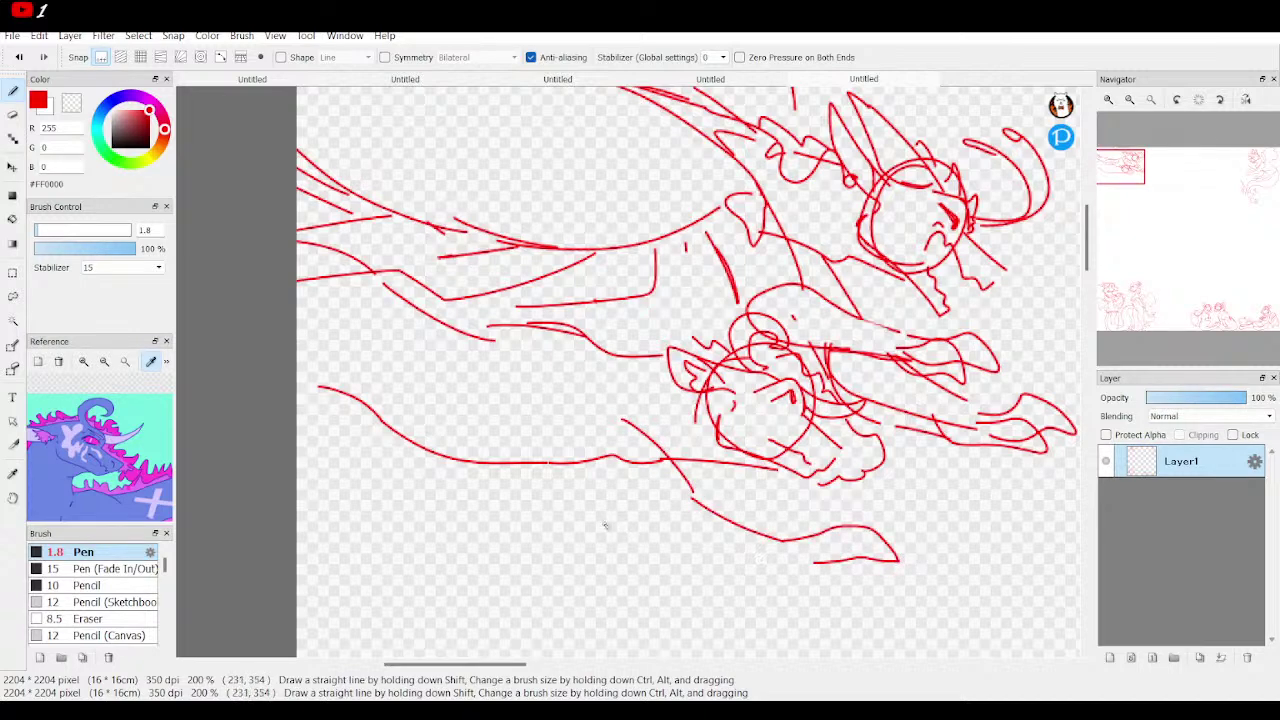
{"action": "left_click", "coordinate": [18, 57]}
{"action": "left_click", "coordinate": [18, 57]}
{"action": "left_click", "coordinate": [18, 57]}
{"action": "left_click", "coordinate": [18, 57]}
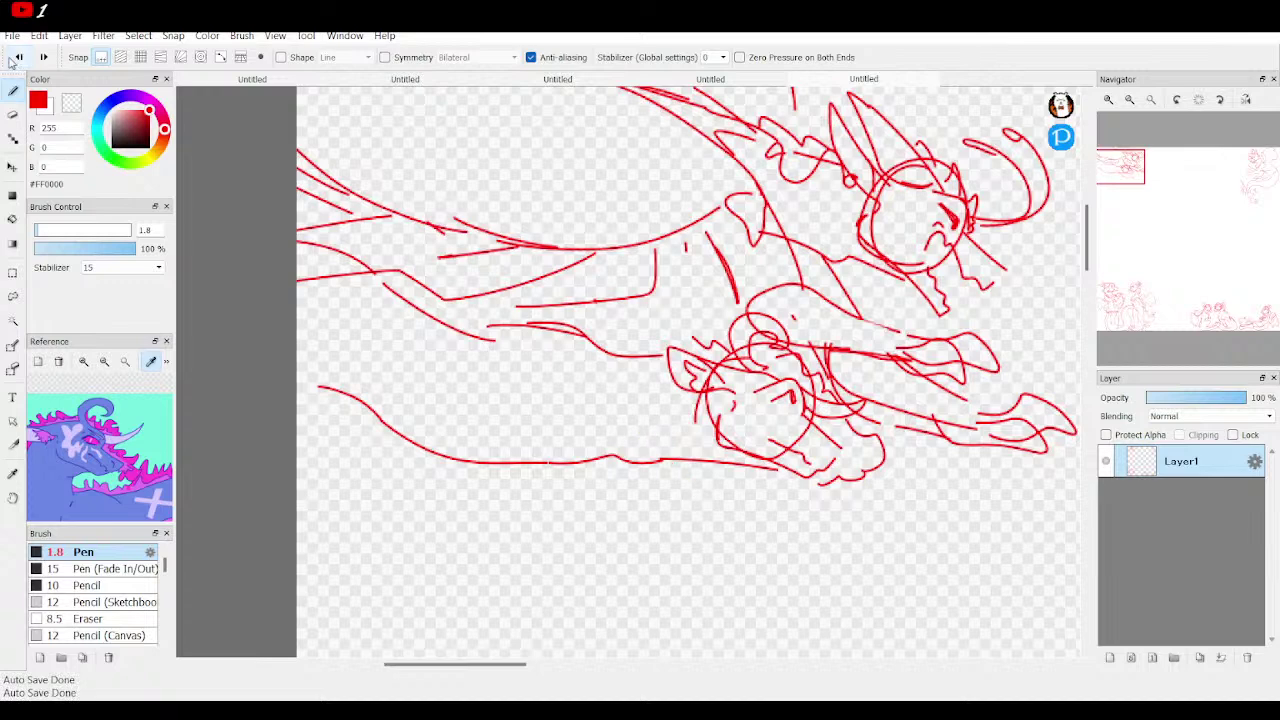
Sketch the second dragon's shoulder line across the body and the short front line of its foreleg below the belly.
{"action": "mouse_move", "coordinate": [606, 377]}
{"action": "left_mouse_down"}
{"action": "mouse_move", "coordinate": [641, 410]}
{"action": "mouse_move", "coordinate": [676, 480]}
{"action": "mouse_move", "coordinate": [669, 535]}
{"action": "left_mouse_up"}
{"action": "left_click_drag", "start_coordinate": [1123, 183], "coordinate": [1126, 191]}
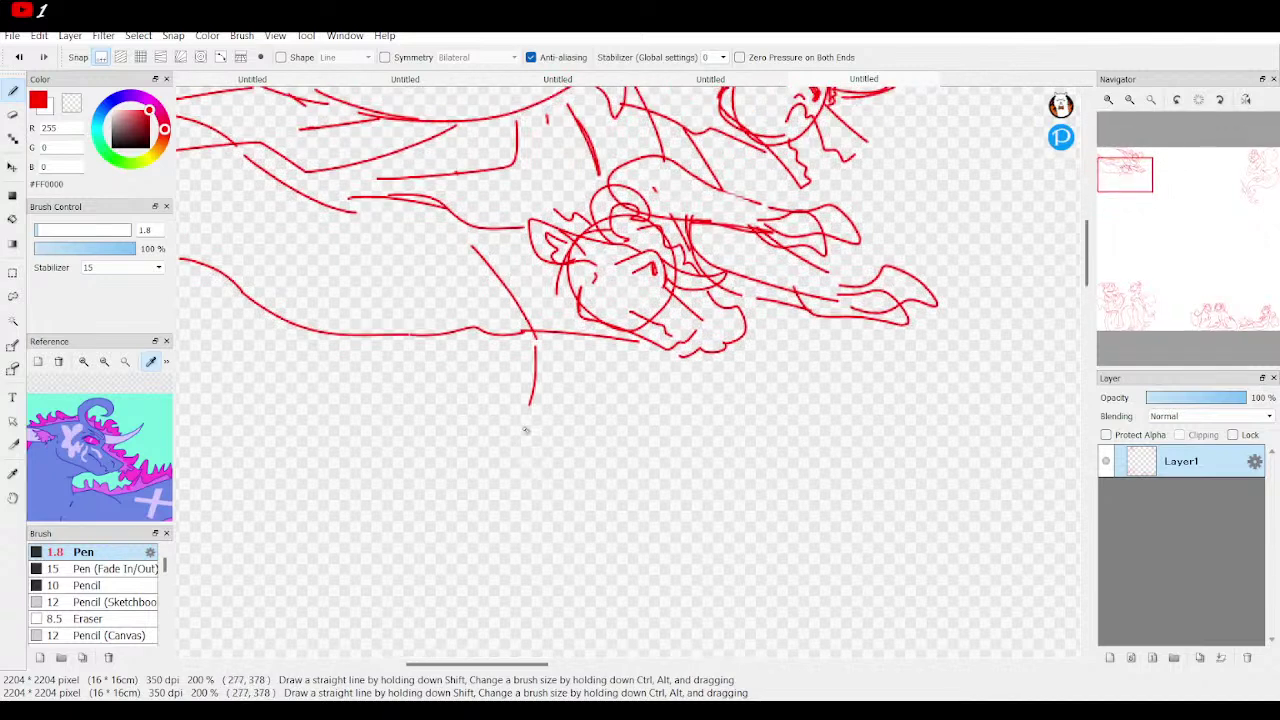
{"action": "mouse_move", "coordinate": [517, 428]}
{"action": "left_mouse_down"}
{"action": "mouse_move", "coordinate": [466, 540]}
{"action": "mouse_move", "coordinate": [484, 550]}
{"action": "mouse_move", "coordinate": [466, 551]}
{"action": "mouse_move", "coordinate": [479, 609]}
{"action": "mouse_move", "coordinate": [424, 621]}
{"action": "mouse_move", "coordinate": [408, 558]}
{"action": "mouse_move", "coordinate": [461, 404]}
{"action": "left_mouse_up"}
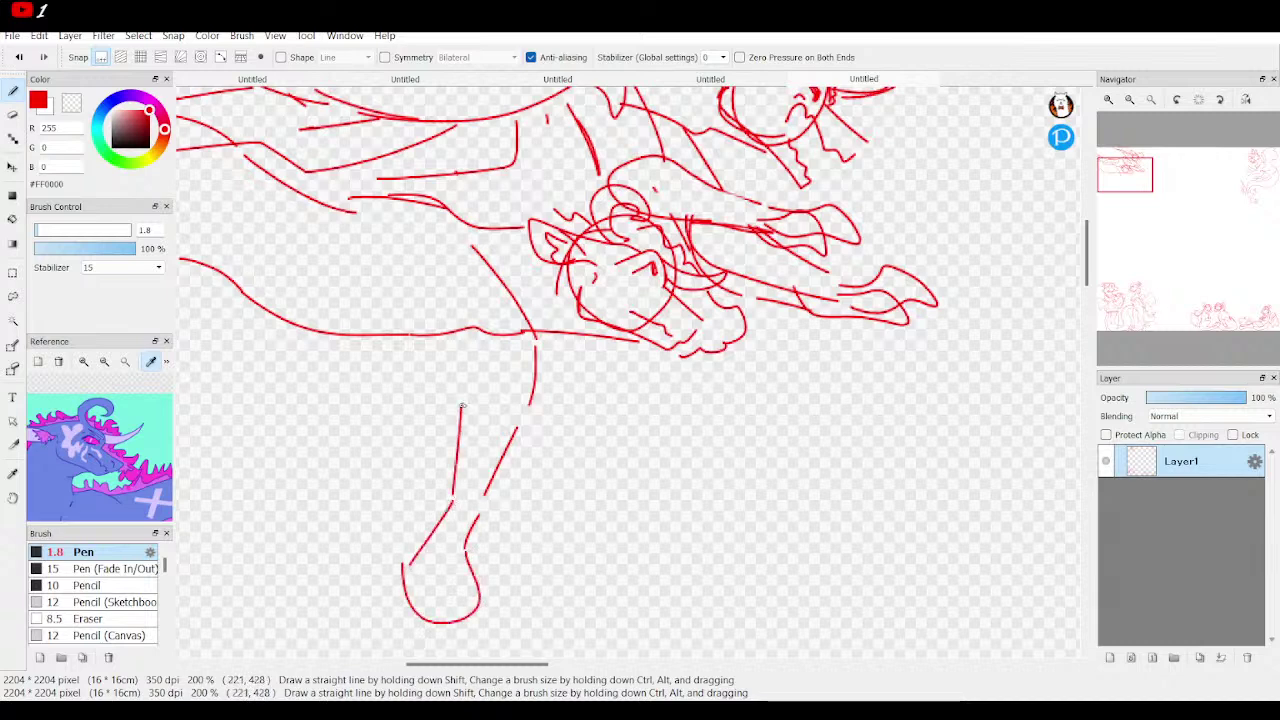
{"action": "left_click_drag", "start_coordinate": [466, 358], "coordinate": [441, 320]}
{"action": "mouse_move", "coordinate": [562, 343]}
{"action": "left_mouse_down"}
{"action": "mouse_move", "coordinate": [571, 479]}
{"action": "mouse_move", "coordinate": [606, 516]}
{"action": "left_mouse_up"}
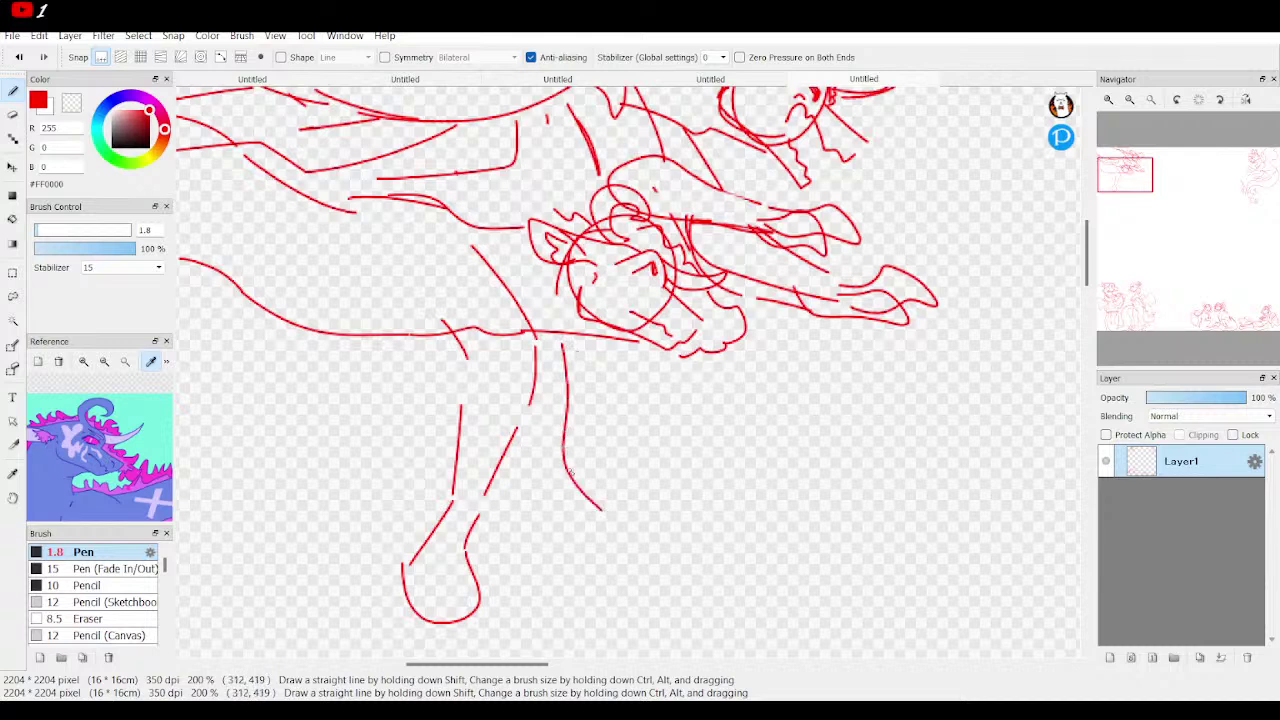
{"action": "left_click", "coordinate": [20, 57]}
{"action": "left_click", "coordinate": [20, 57]}
{"action": "left_click", "coordinate": [20, 57]}
{"action": "left_click", "coordinate": [20, 57]}
{"action": "left_click", "coordinate": [20, 57]}
{"action": "left_click", "coordinate": [20, 57]}
{"action": "left_click", "coordinate": [20, 57]}
{"action": "left_click", "coordinate": [20, 57]}
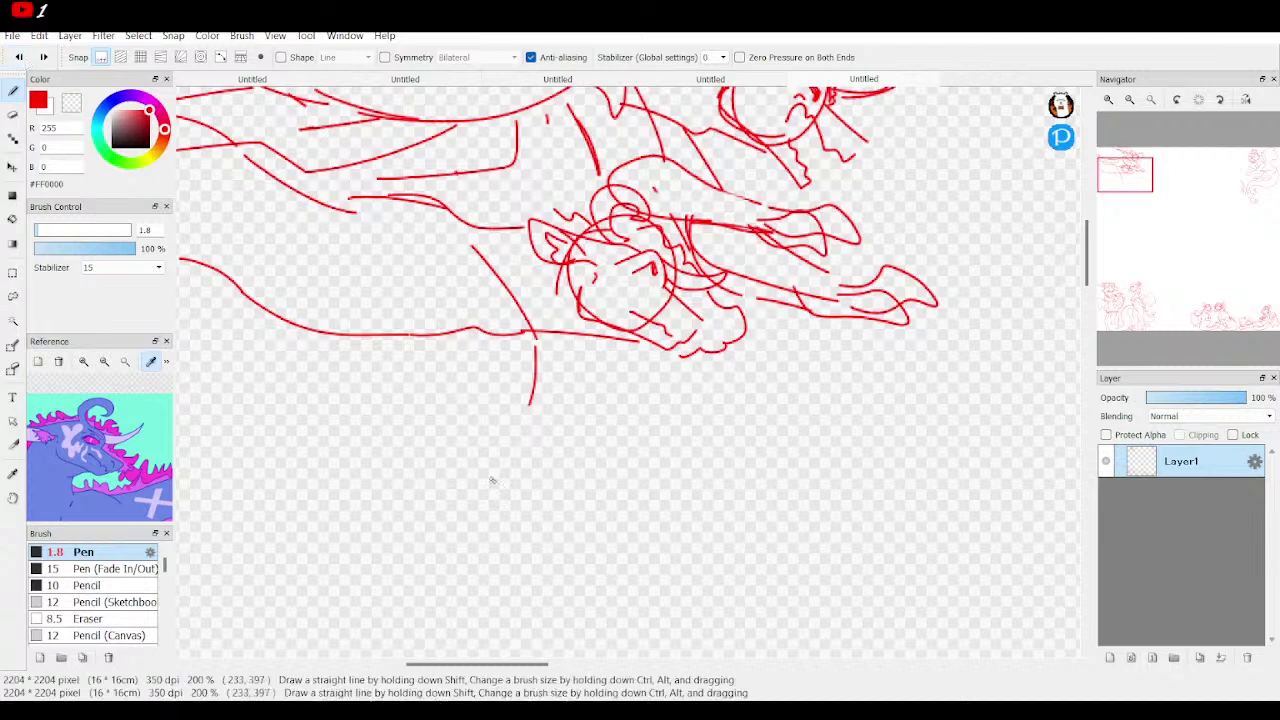
Sketch the second dragon's two bent forelegs reaching forward beneath the head, with rounded paws.
{"action": "mouse_move", "coordinate": [520, 405]}
{"action": "left_mouse_down"}
{"action": "mouse_move", "coordinate": [552, 389]}
{"action": "mouse_move", "coordinate": [625, 415]}
{"action": "mouse_move", "coordinate": [727, 401]}
{"action": "mouse_move", "coordinate": [742, 430]}
{"action": "mouse_move", "coordinate": [700, 459]}
{"action": "mouse_move", "coordinate": [640, 461]}
{"action": "left_mouse_up"}
{"action": "mouse_move", "coordinate": [618, 452]}
{"action": "left_mouse_down"}
{"action": "mouse_move", "coordinate": [510, 447]}
{"action": "mouse_move", "coordinate": [490, 420]}
{"action": "left_mouse_up"}
{"action": "left_click_drag", "start_coordinate": [475, 372], "coordinate": [487, 412]}
{"action": "mouse_move", "coordinate": [568, 347]}
{"action": "left_mouse_down"}
{"action": "mouse_move", "coordinate": [569, 372]}
{"action": "mouse_move", "coordinate": [624, 389]}
{"action": "left_mouse_up"}
{"action": "mouse_move", "coordinate": [676, 373]}
{"action": "left_mouse_down"}
{"action": "mouse_move", "coordinate": [705, 363]}
{"action": "mouse_move", "coordinate": [694, 397]}
{"action": "left_mouse_up"}
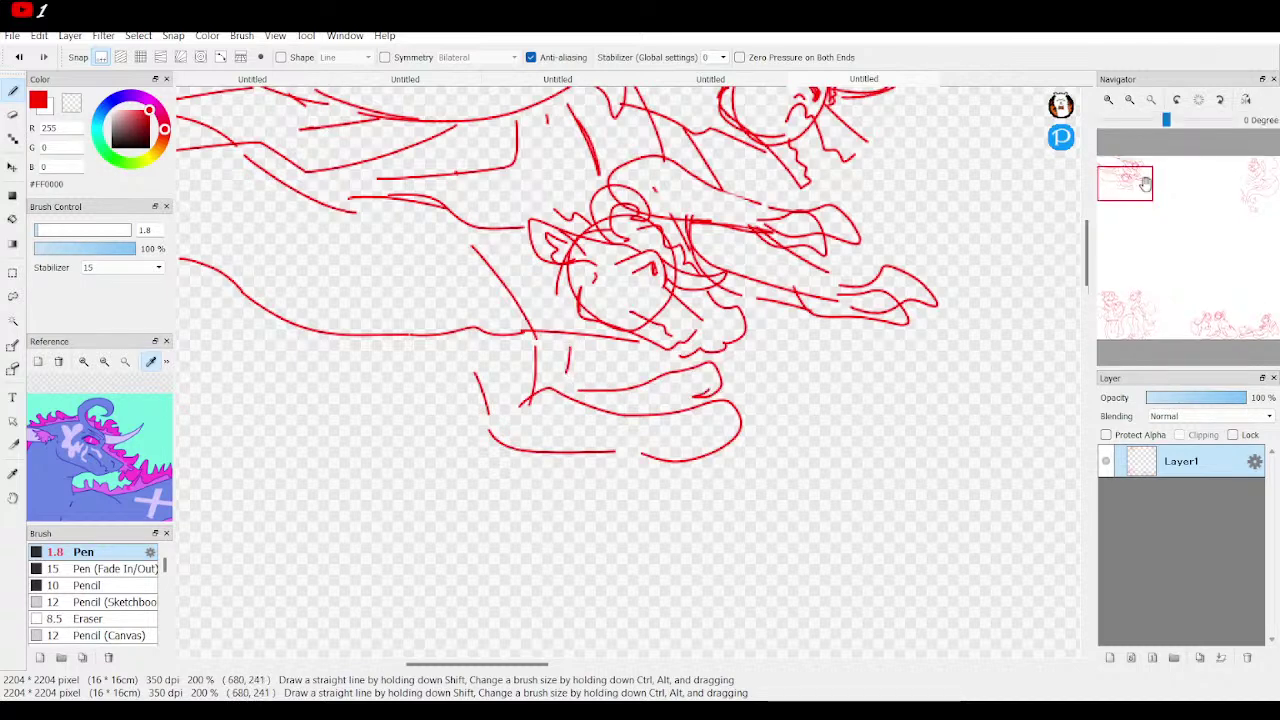
Check the body in the reference and add wavy frills along the second dragon's back and beneath its belly.
{"action": "left_click", "coordinate": [1129, 99]}
{"action": "mouse_move", "coordinate": [563, 247]}
{"action": "left_mouse_down"}
{"action": "mouse_move", "coordinate": [483, 228]}
{"action": "mouse_move", "coordinate": [452, 202]}
{"action": "mouse_move", "coordinate": [357, 212]}
{"action": "mouse_move", "coordinate": [353, 189]}
{"action": "mouse_move", "coordinate": [285, 158]}
{"action": "left_mouse_up"}
{"action": "left_click_drag", "start_coordinate": [135, 464], "coordinate": [40, 400]}
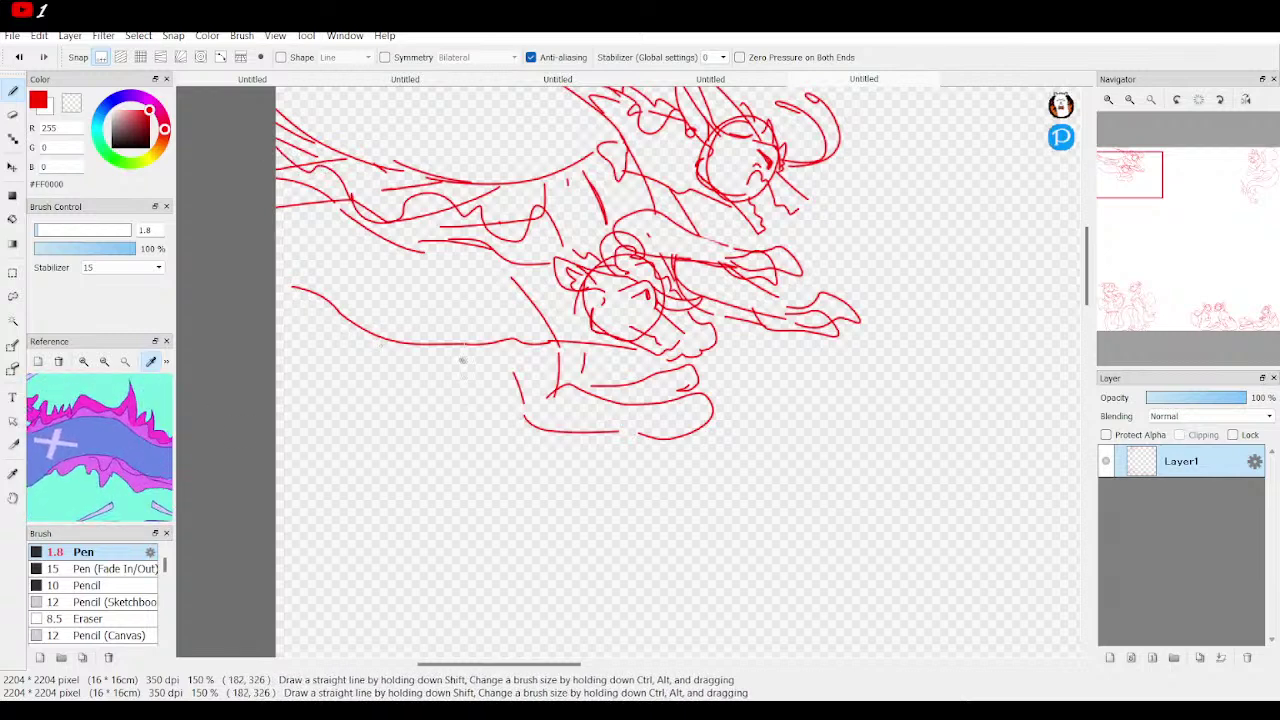
{"action": "mouse_move", "coordinate": [461, 355]}
{"action": "left_mouse_down"}
{"action": "mouse_move", "coordinate": [434, 388]}
{"action": "mouse_move", "coordinate": [405, 364]}
{"action": "mouse_move", "coordinate": [366, 387]}
{"action": "mouse_move", "coordinate": [337, 358]}
{"action": "left_mouse_up"}
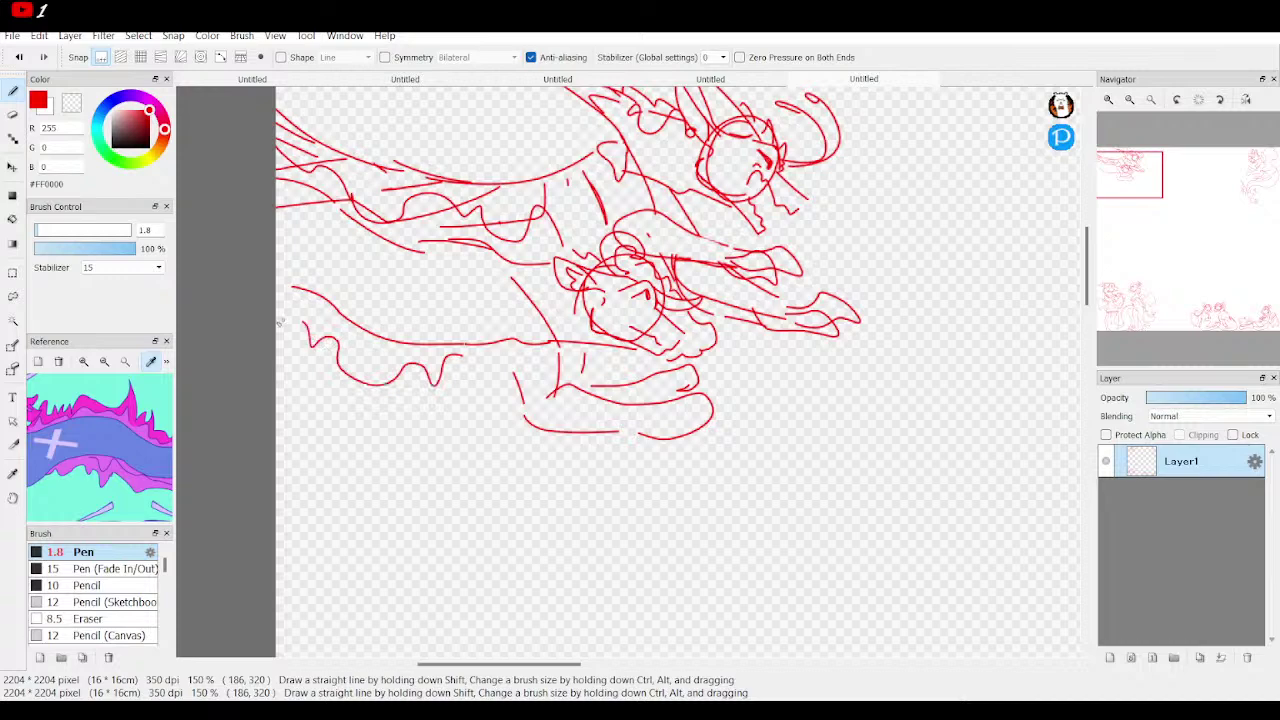
{"action": "left_click", "coordinate": [1151, 101]}
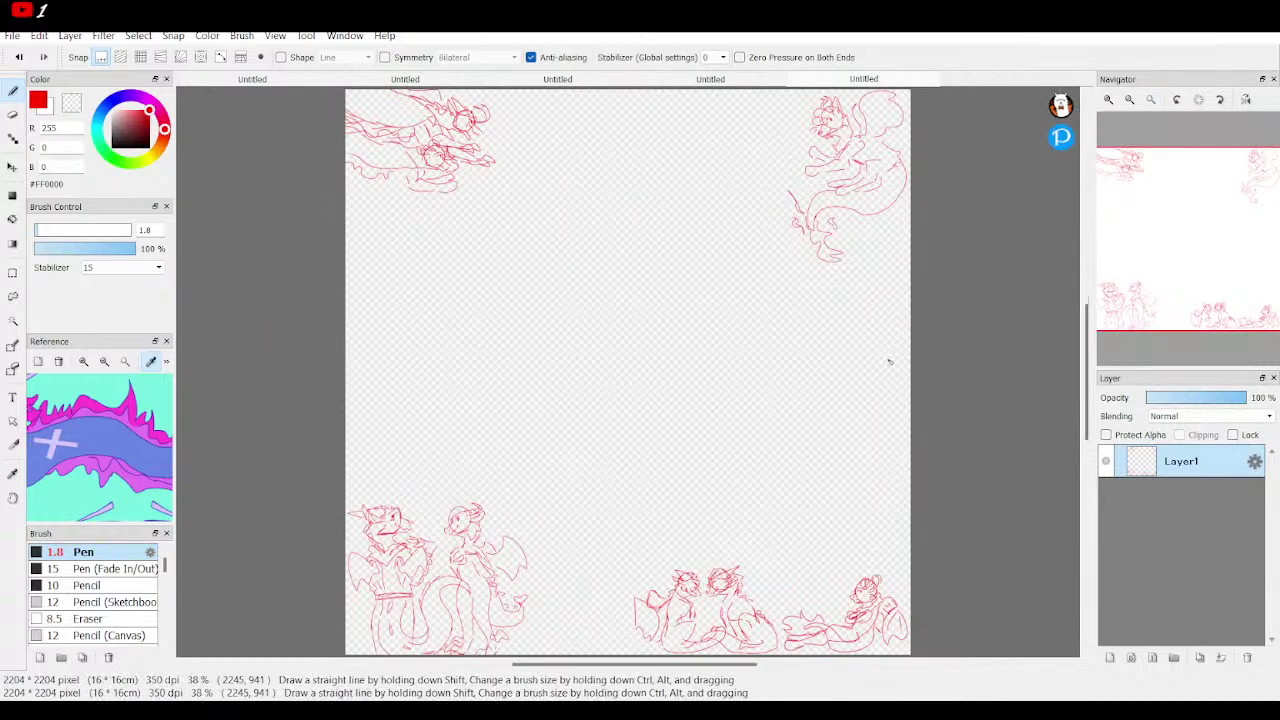
Erase the stray line running into the second dragon's back near the canvas's left edge with a size 10 eraser.
{"action": "left_click", "coordinate": [1108, 100]}
{"action": "left_click", "coordinate": [1108, 100]}
{"action": "left_click_drag", "start_coordinate": [1180, 245], "coordinate": [1119, 178]}
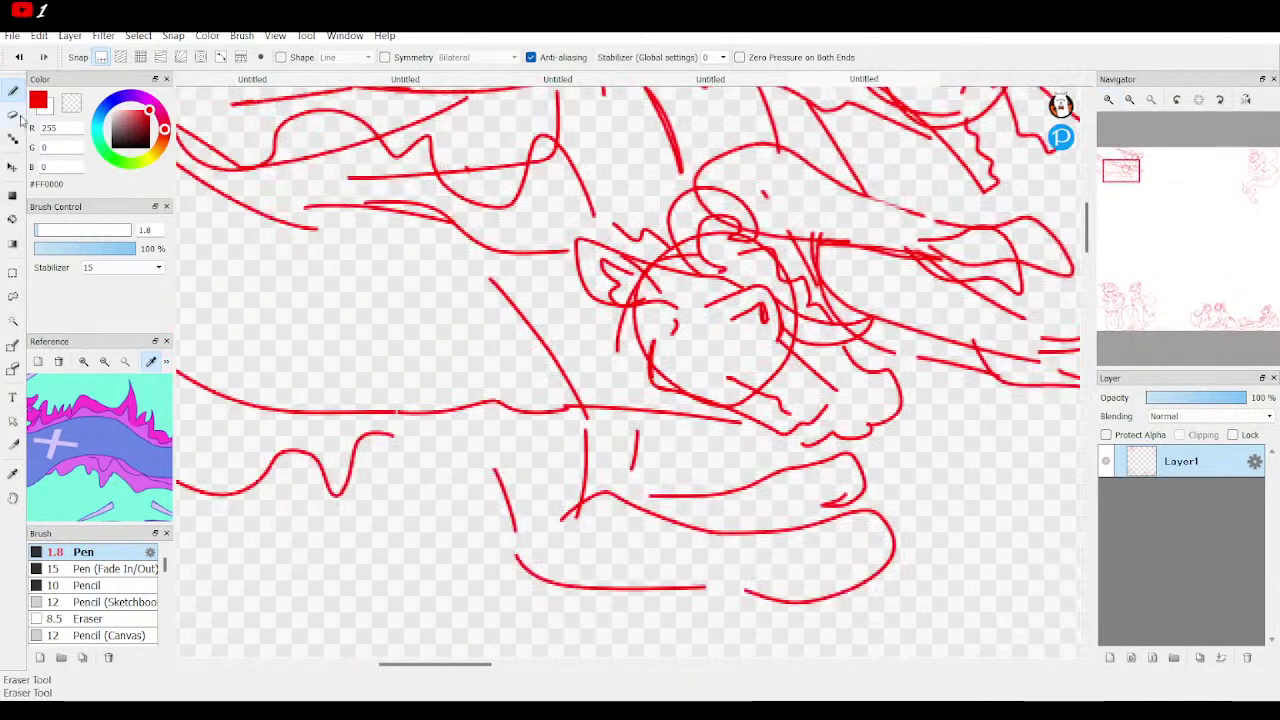
{"action": "left_click", "coordinate": [12, 114]}
{"action": "left_click", "coordinate": [78, 230]}
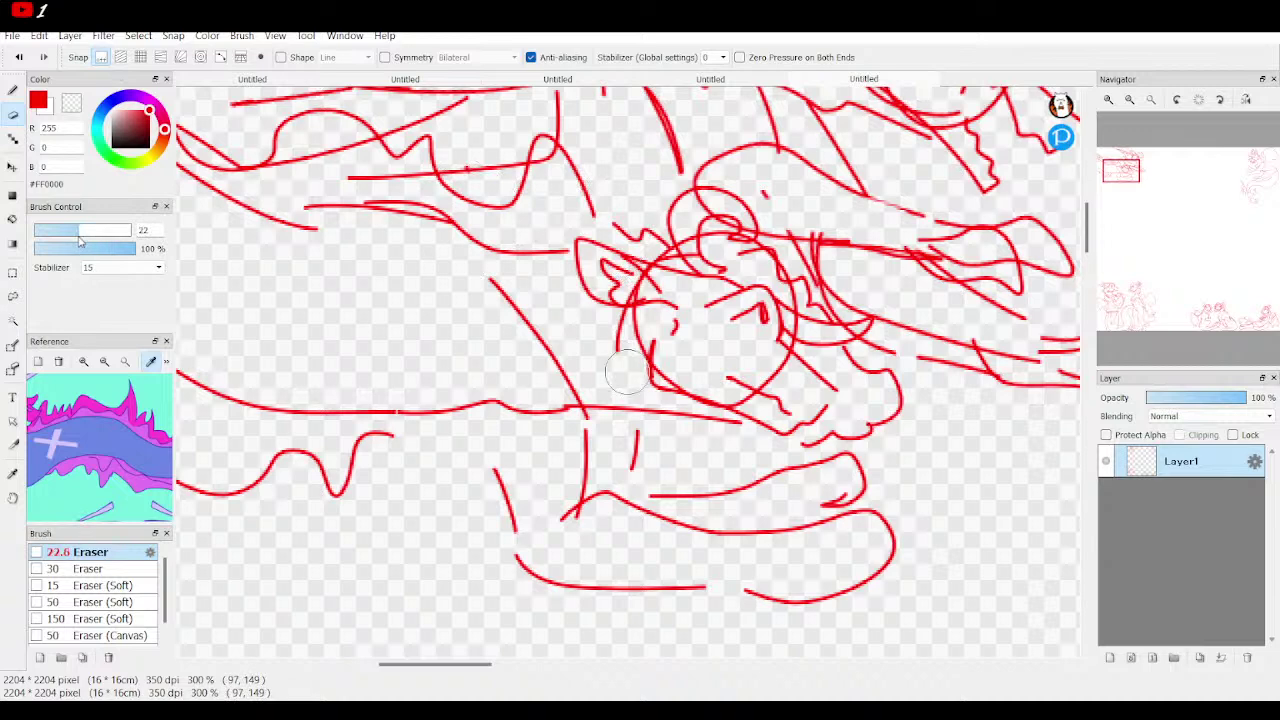
{"action": "left_click_drag", "start_coordinate": [418, 183], "coordinate": [300, 182]}
{"action": "left_click_drag", "start_coordinate": [1130, 177], "coordinate": [1121, 178]}
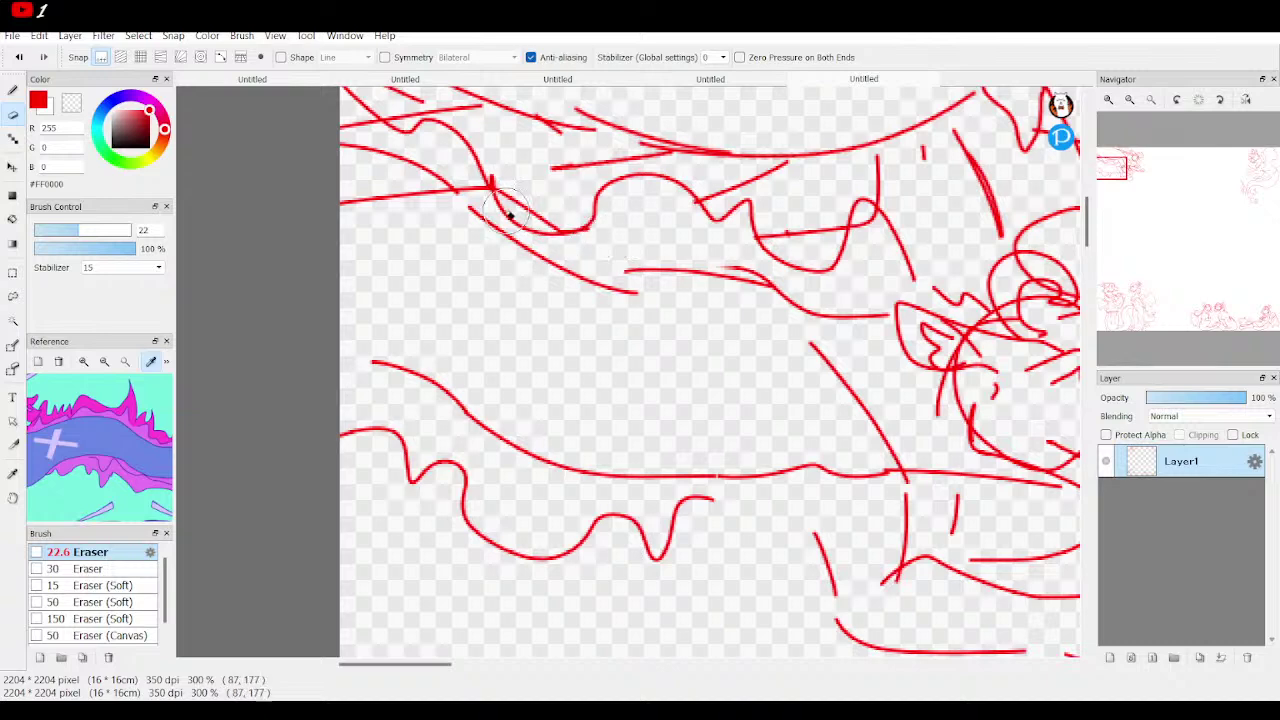
{"action": "left_click", "coordinate": [44, 230]}
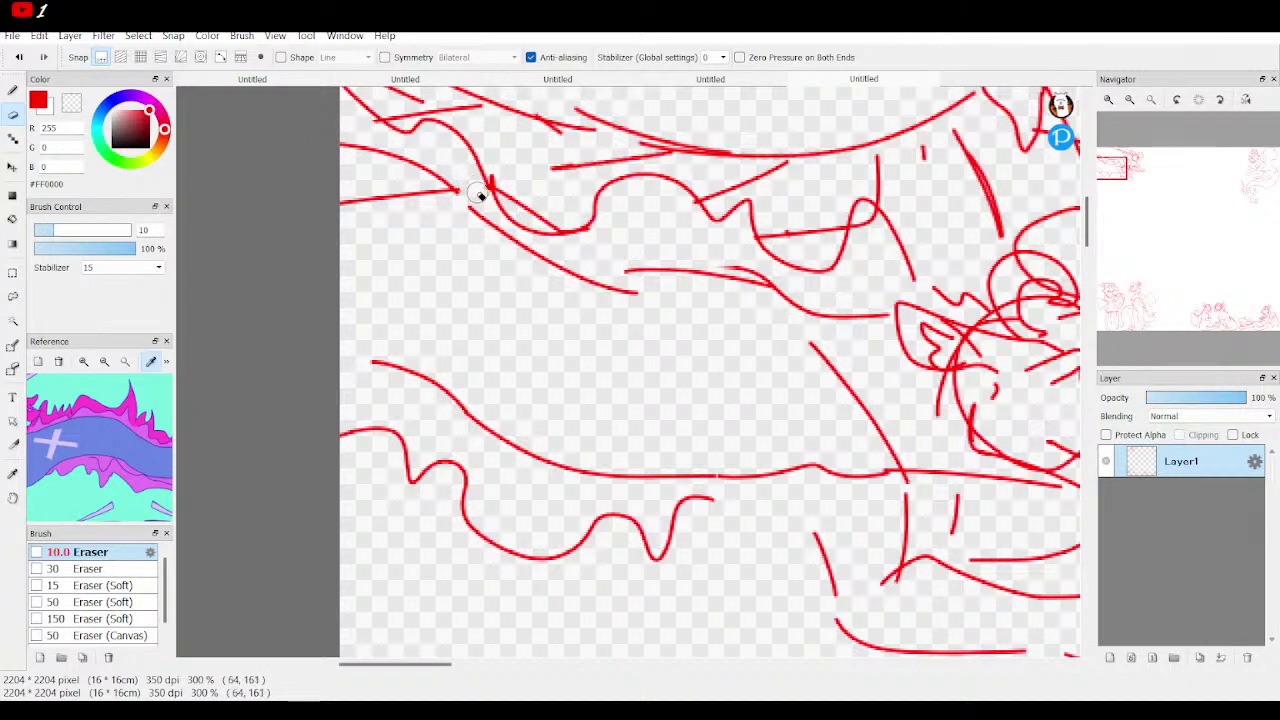
{"action": "left_click_drag", "start_coordinate": [440, 197], "coordinate": [366, 200]}
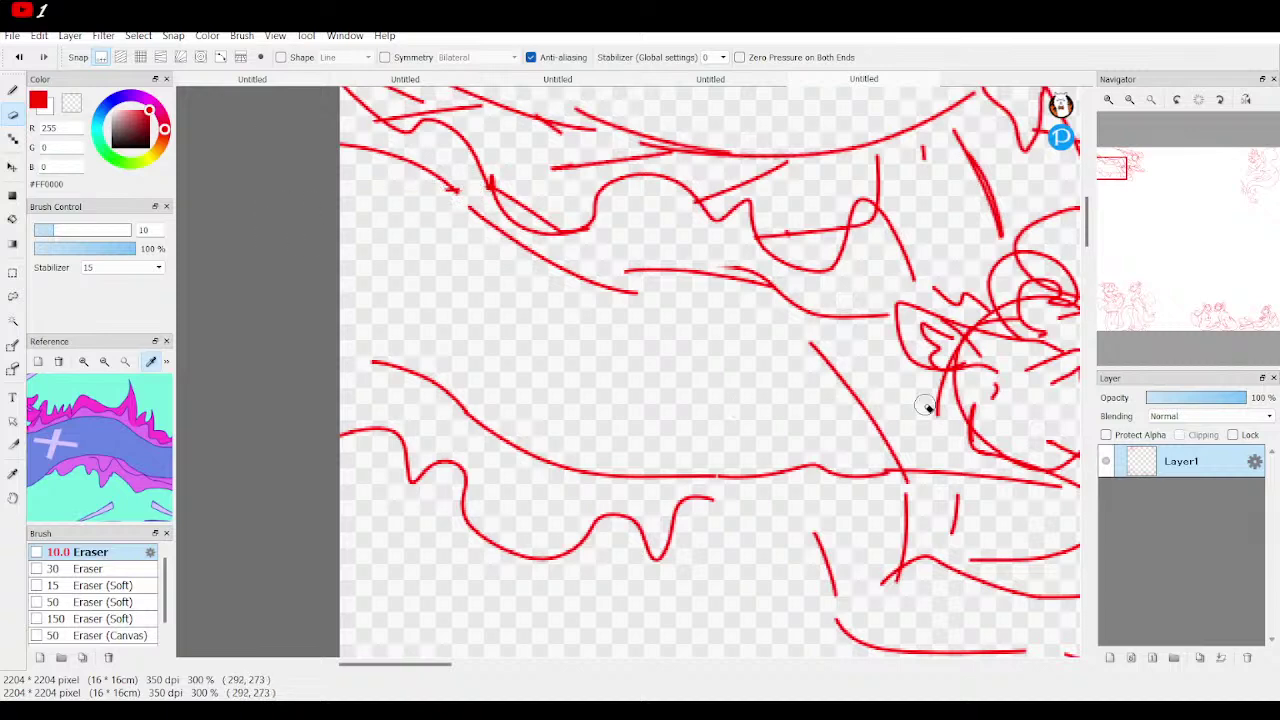
Erase the construction circle and overlapping lines around the second dragon's head.
{"action": "mouse_move", "coordinate": [1115, 168]}
{"action": "left_mouse_down"}
{"action": "mouse_move", "coordinate": [1126, 179]}
{"action": "mouse_move", "coordinate": [1137, 168]}
{"action": "left_mouse_up"}
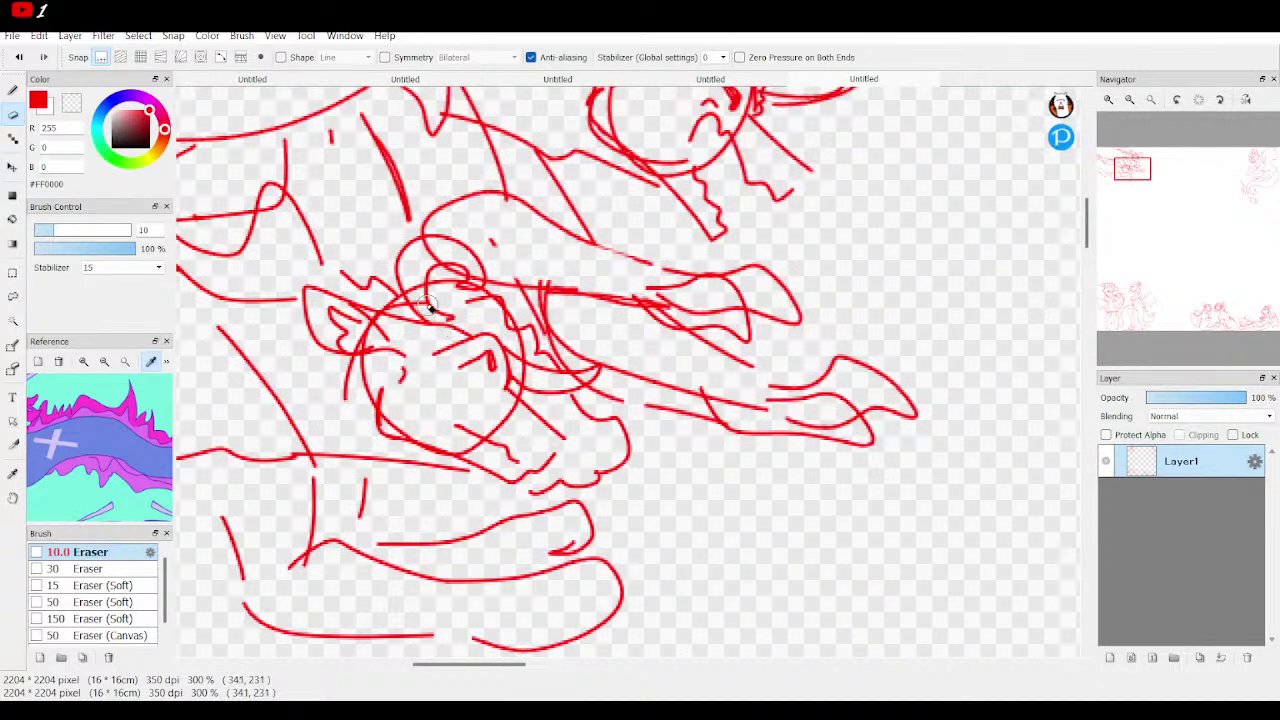
{"action": "left_click_drag", "start_coordinate": [414, 323], "coordinate": [396, 309]}
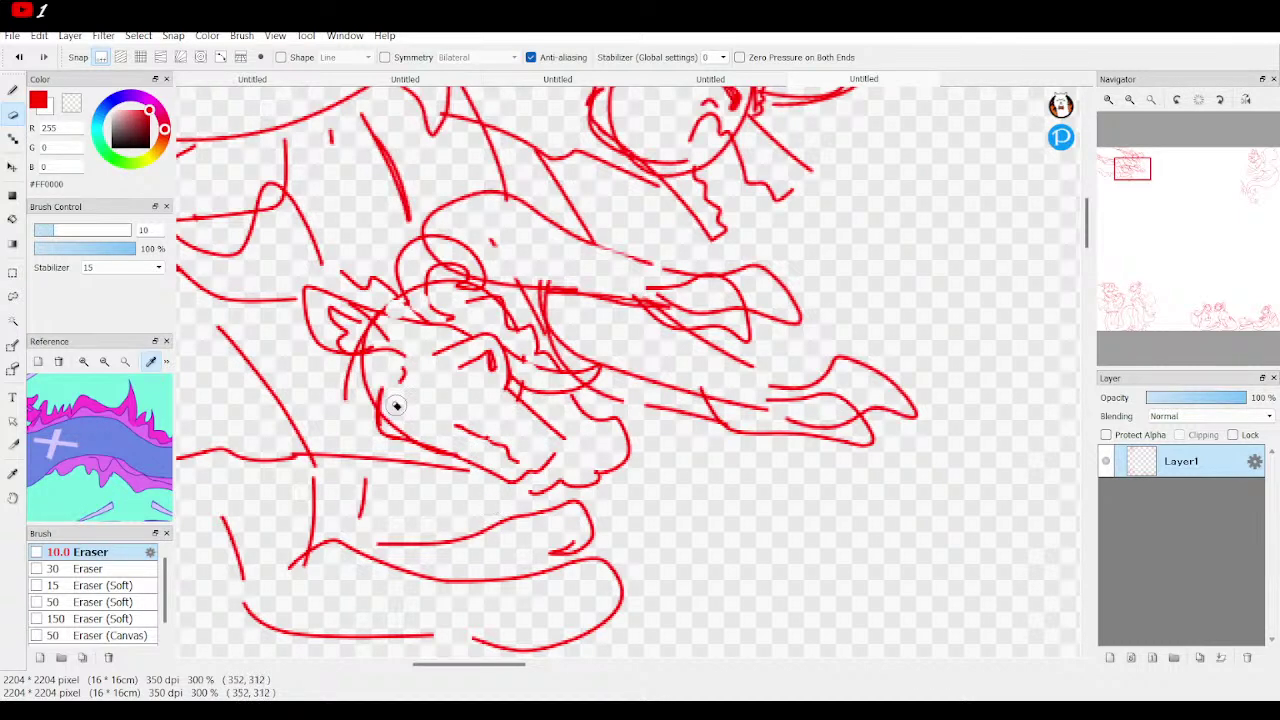
{"action": "mouse_move", "coordinate": [365, 370]}
{"action": "left_mouse_down"}
{"action": "mouse_move", "coordinate": [323, 394]}
{"action": "mouse_move", "coordinate": [363, 380]}
{"action": "mouse_move", "coordinate": [361, 408]}
{"action": "mouse_move", "coordinate": [398, 433]}
{"action": "left_mouse_up"}
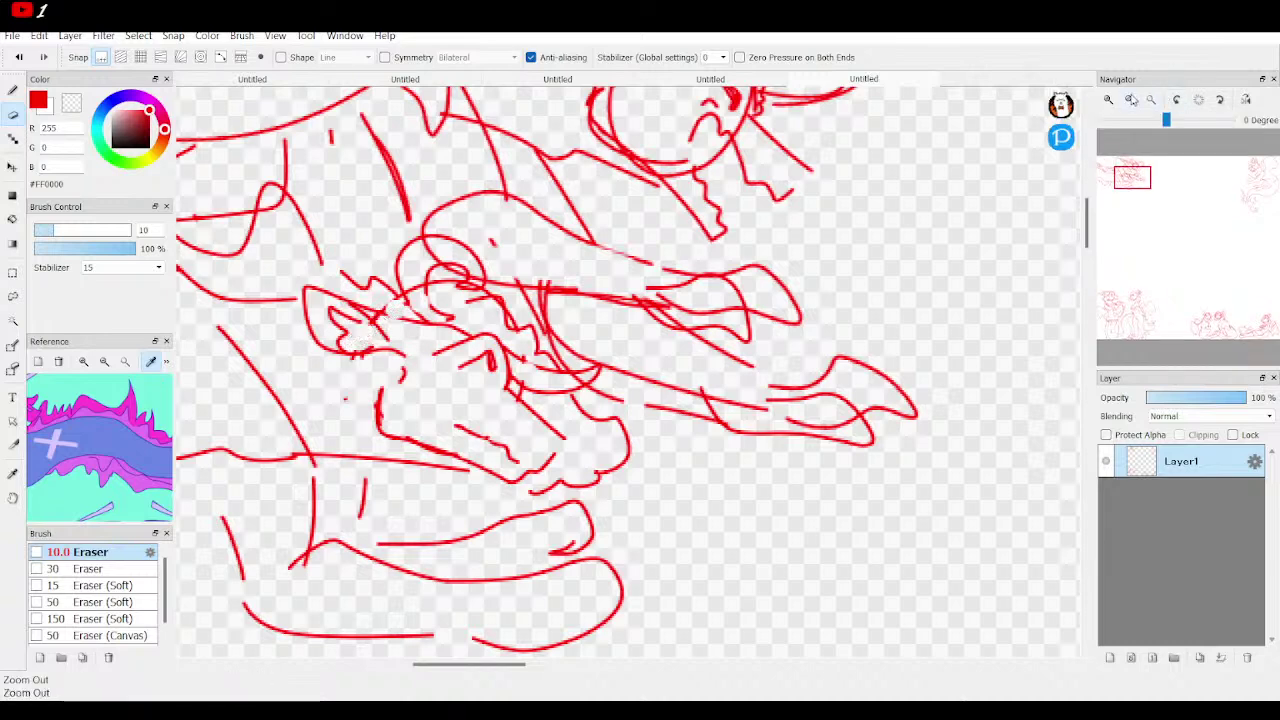
{"action": "left_click", "coordinate": [1150, 101]}
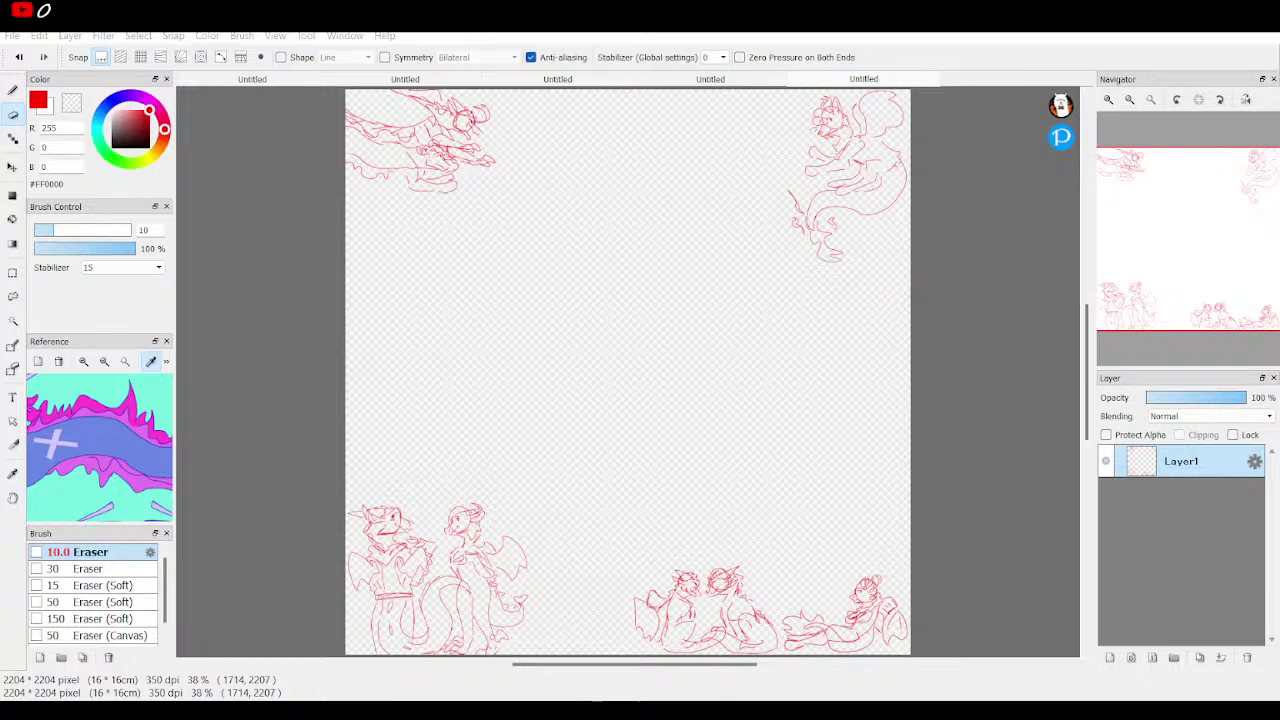
Bring the black dragon's head into close view in the reference and switch back to the 1.8 Pen.
{"action": "left_click", "coordinate": [82, 363]}
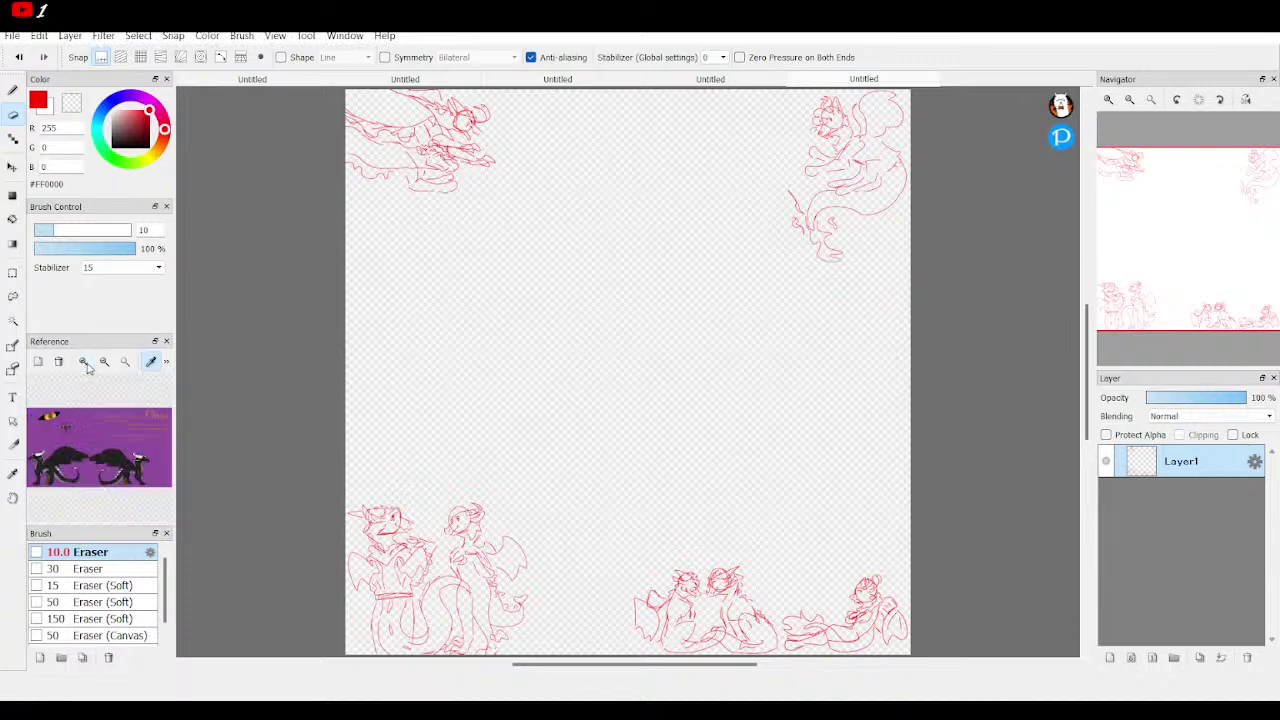
{"action": "left_click", "coordinate": [84, 362]}
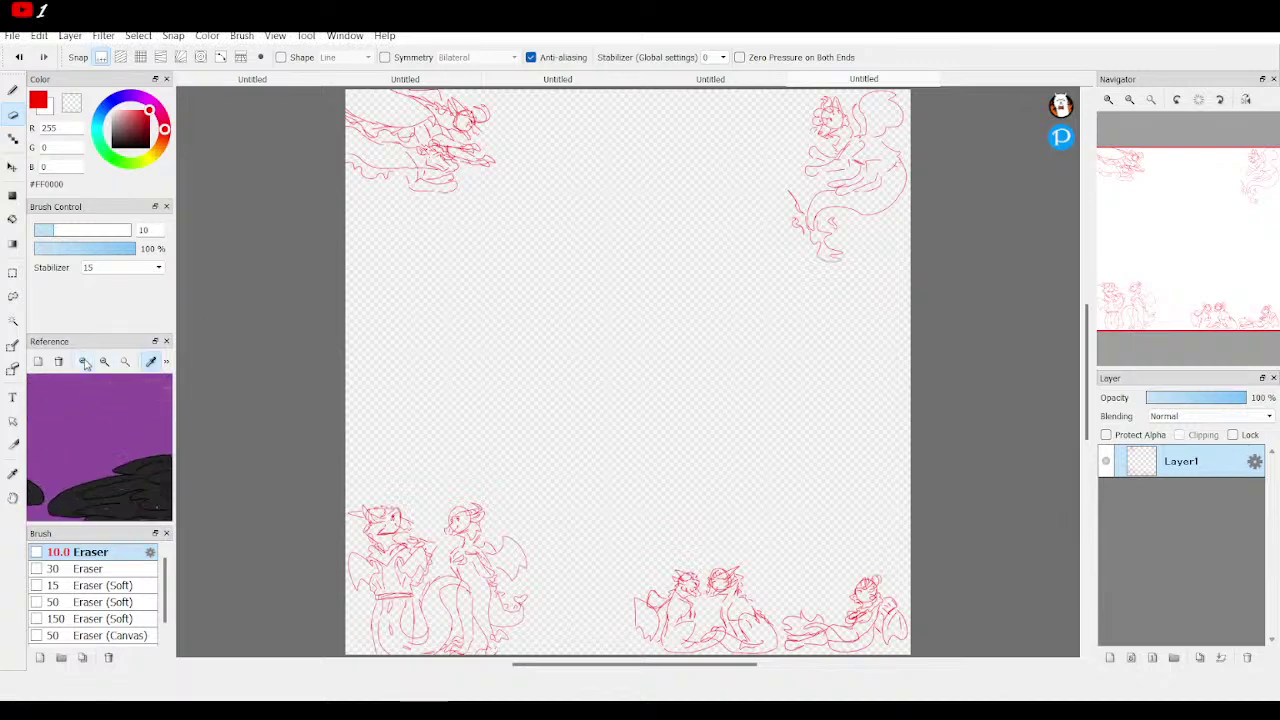
{"action": "left_click_drag", "start_coordinate": [141, 422], "coordinate": [62, 457]}
{"action": "scroll", "coordinate": [99, 447], "scroll_direction": "up", "scroll_amount": 3}
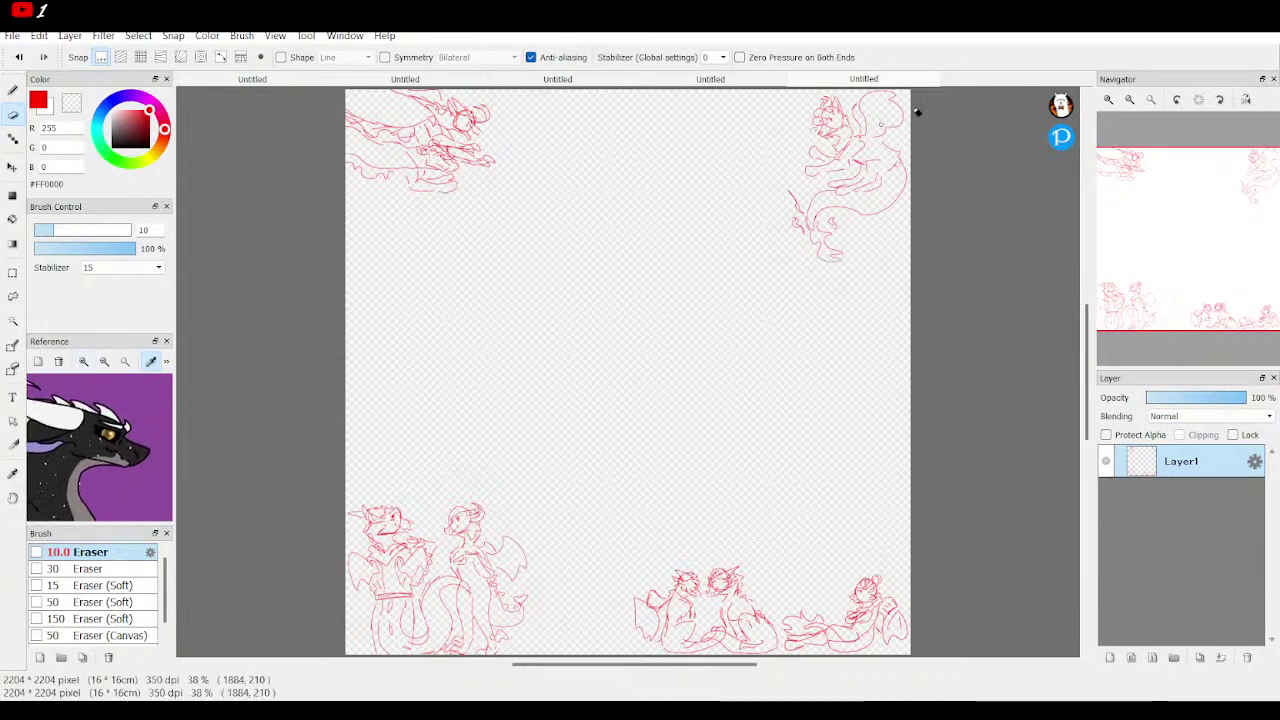
{"action": "left_click", "coordinate": [1108, 99]}
{"action": "left_click", "coordinate": [1108, 99]}
{"action": "mouse_move", "coordinate": [1185, 247]}
{"action": "left_mouse_down"}
{"action": "mouse_move", "coordinate": [1194, 240]}
{"action": "mouse_move", "coordinate": [1161, 170]}
{"action": "mouse_move", "coordinate": [1114, 183]}
{"action": "mouse_move", "coordinate": [1174, 177]}
{"action": "mouse_move", "coordinate": [1163, 166]}
{"action": "left_mouse_up"}
{"action": "left_click", "coordinate": [11, 88]}
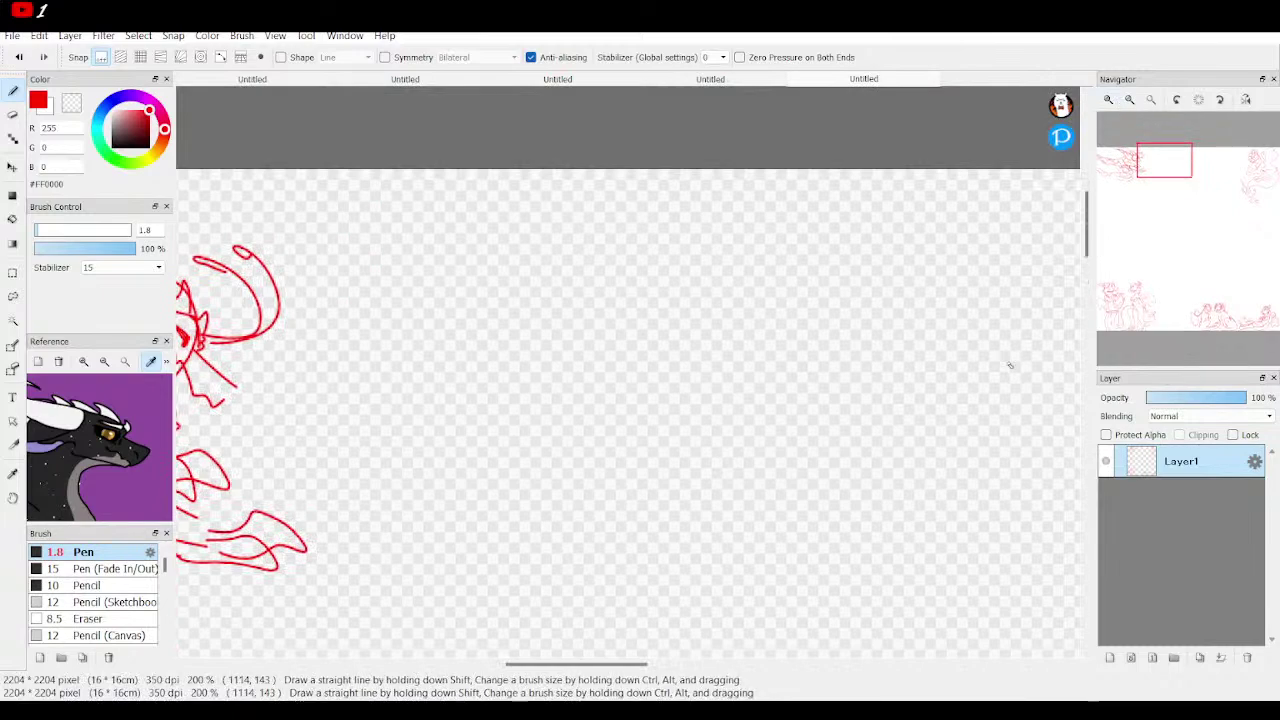
Look at the walking dragon frames in another open document and return to the dragon sketch canvas.
{"action": "left_click", "coordinate": [1177, 185]}
{"action": "mouse_move", "coordinate": [1177, 185]}
{"action": "left_mouse_down"}
{"action": "mouse_move", "coordinate": [1103, 194]}
{"action": "mouse_move", "coordinate": [1184, 169]}
{"action": "mouse_move", "coordinate": [1157, 162]}
{"action": "left_mouse_up"}
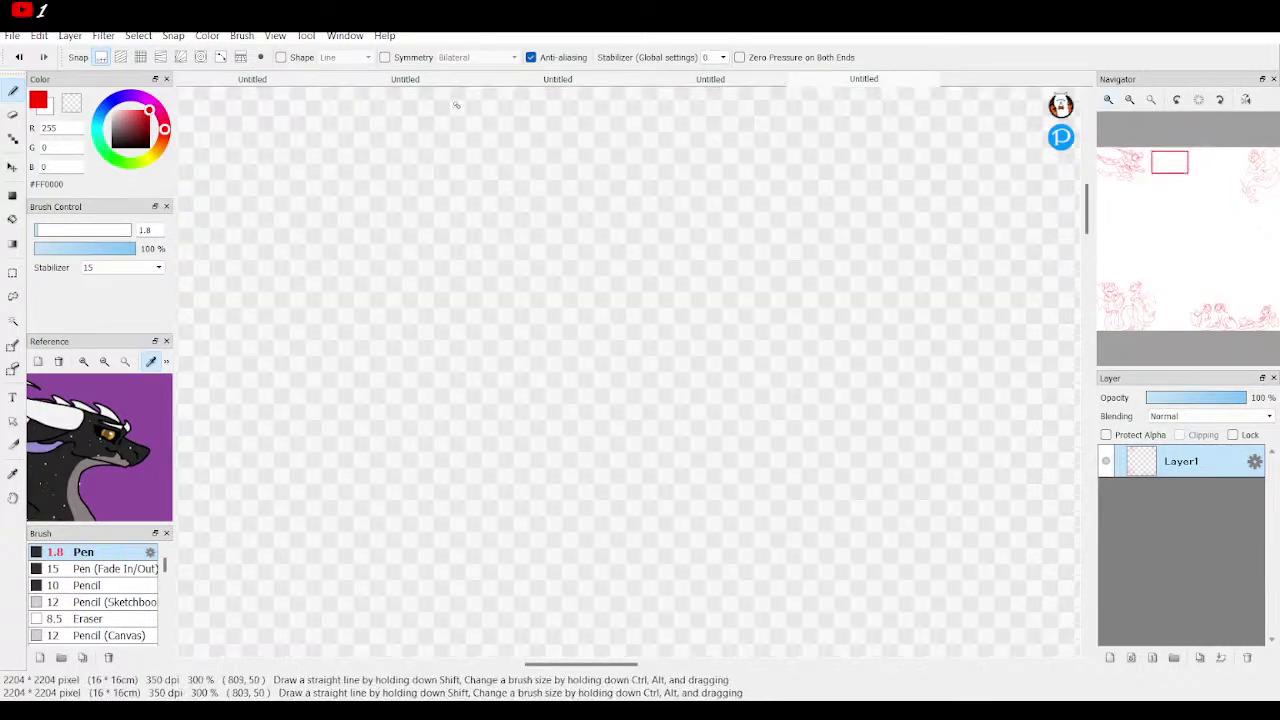
{"action": "left_click", "coordinate": [434, 80]}
{"action": "left_click", "coordinate": [301, 79]}
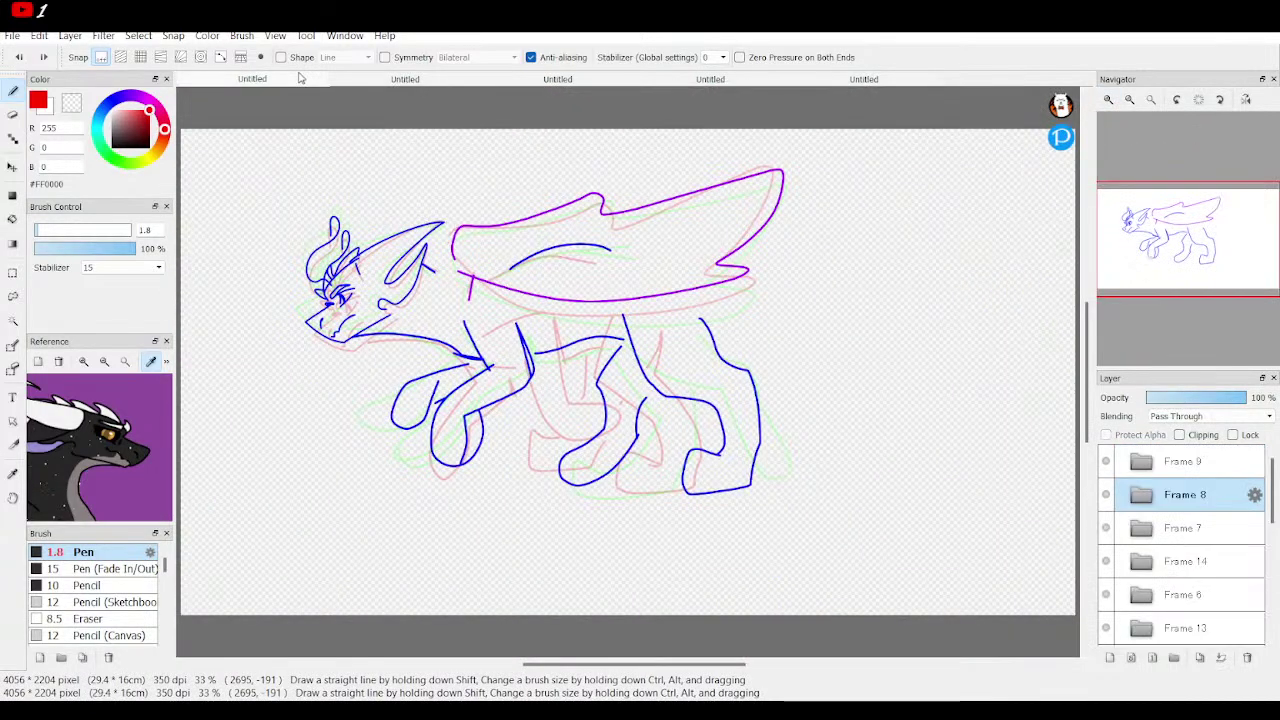
{"action": "left_click", "coordinate": [868, 79]}
Sketch a third dragon's head below the second dragon's forelegs, with a round skull, a muzzle facing right and a mouth line.
{"action": "mouse_move", "coordinate": [1166, 172]}
{"action": "left_mouse_down"}
{"action": "mouse_move", "coordinate": [1129, 193]}
{"action": "mouse_move", "coordinate": [1140, 174]}
{"action": "mouse_move", "coordinate": [1157, 178]}
{"action": "mouse_move", "coordinate": [1130, 178]}
{"action": "left_mouse_up"}
{"action": "scroll", "coordinate": [1169, 164], "scroll_direction": "down", "scroll_amount": 2}
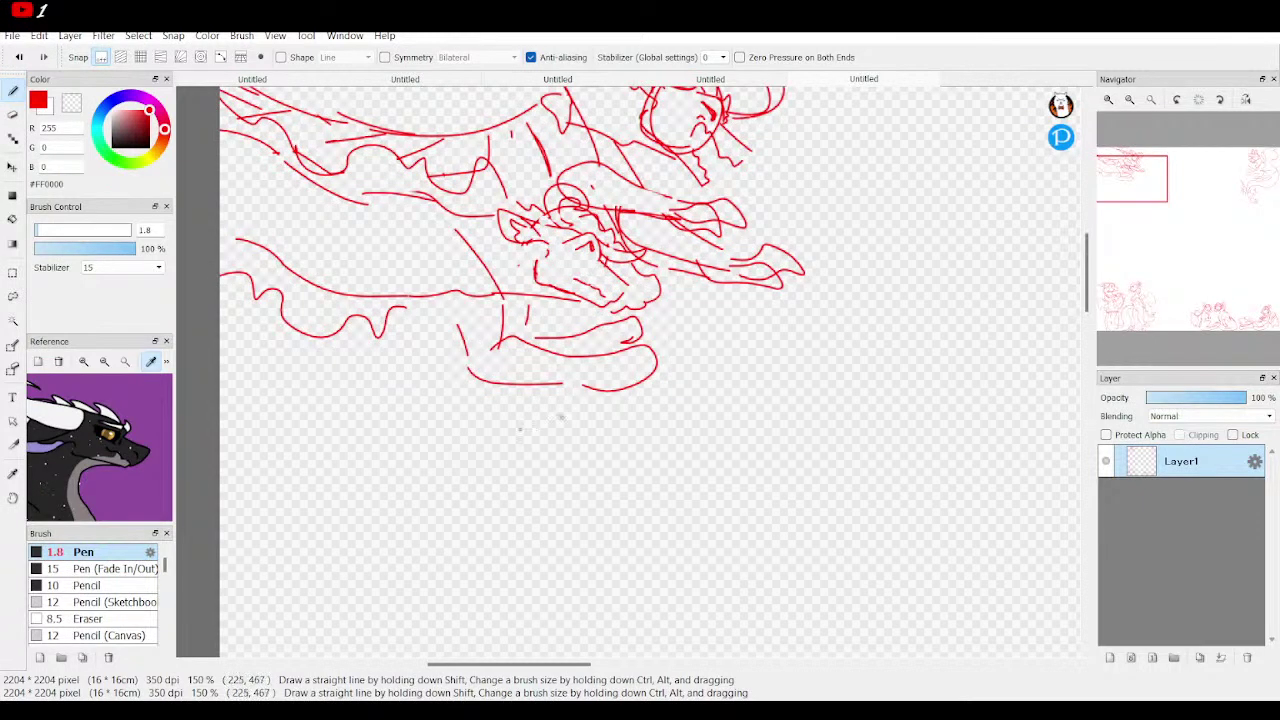
{"action": "left_click_drag", "start_coordinate": [1137, 186], "coordinate": [1130, 196]}
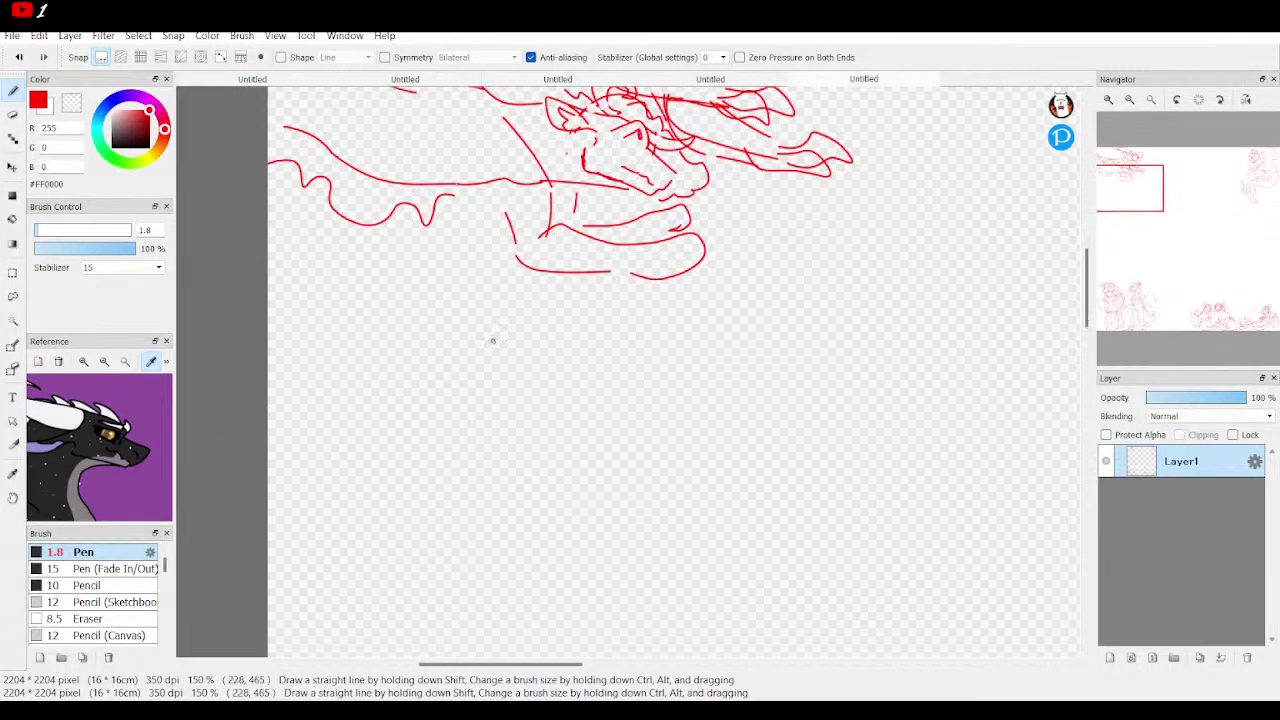
{"action": "mouse_move", "coordinate": [430, 322]}
{"action": "left_mouse_down"}
{"action": "mouse_move", "coordinate": [410, 385]}
{"action": "mouse_move", "coordinate": [471, 373]}
{"action": "mouse_move", "coordinate": [449, 321]}
{"action": "mouse_move", "coordinate": [413, 319]}
{"action": "mouse_move", "coordinate": [398, 350]}
{"action": "left_mouse_up"}
{"action": "left_click", "coordinate": [1108, 99]}
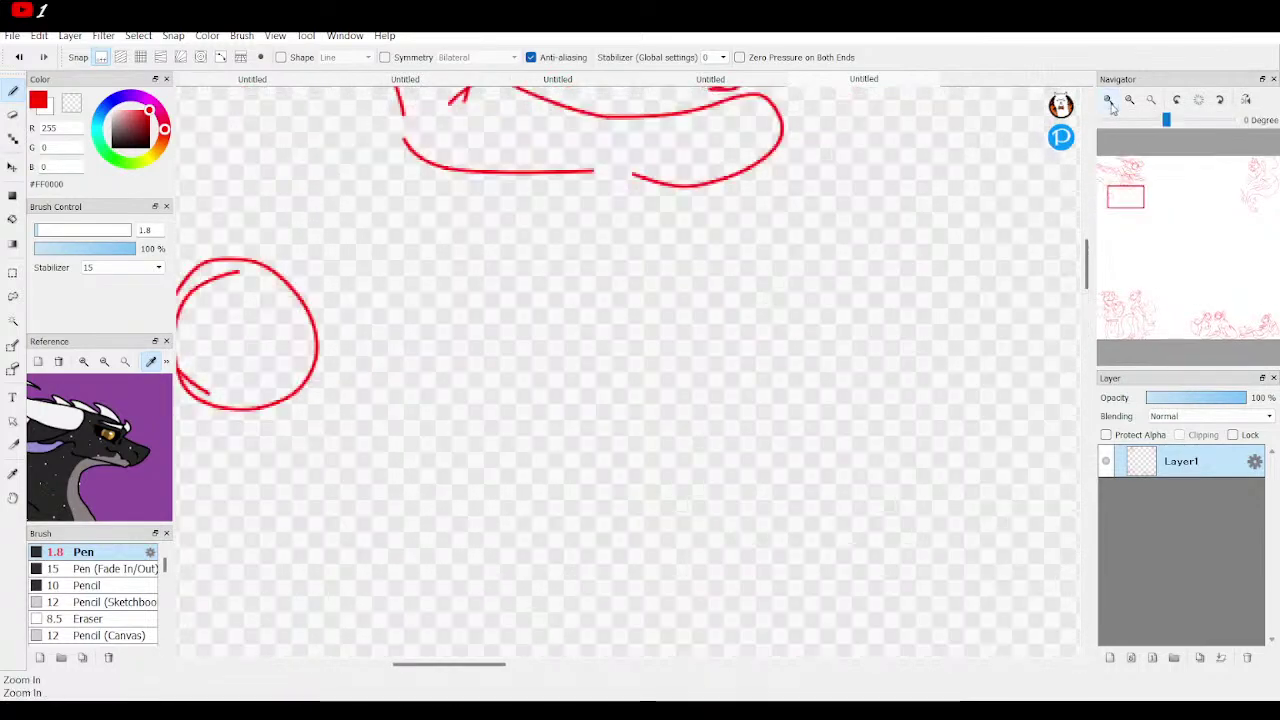
{"action": "mouse_move", "coordinate": [379, 308]}
{"action": "left_mouse_down"}
{"action": "mouse_move", "coordinate": [406, 318]}
{"action": "mouse_move", "coordinate": [387, 355]}
{"action": "mouse_move", "coordinate": [236, 418]}
{"action": "left_mouse_up"}
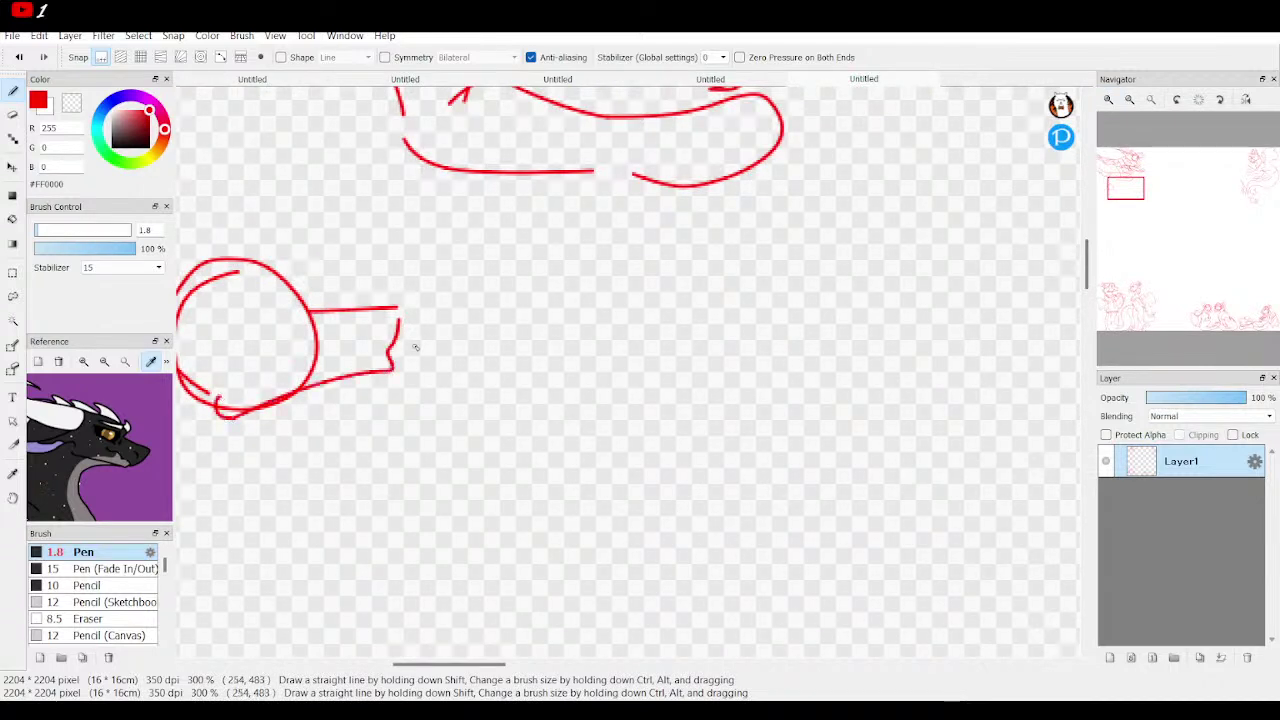
{"action": "left_click_drag", "start_coordinate": [322, 354], "coordinate": [292, 357]}
Add the third dragon's eye and brow, swept-back horn, pointed ear and small spikes on top of the head.
{"action": "left_click_drag", "start_coordinate": [1126, 205], "coordinate": [1118, 188]}
{"action": "mouse_move", "coordinate": [422, 339]}
{"action": "left_mouse_down"}
{"action": "mouse_move", "coordinate": [451, 313]}
{"action": "mouse_move", "coordinate": [484, 347]}
{"action": "left_mouse_up"}
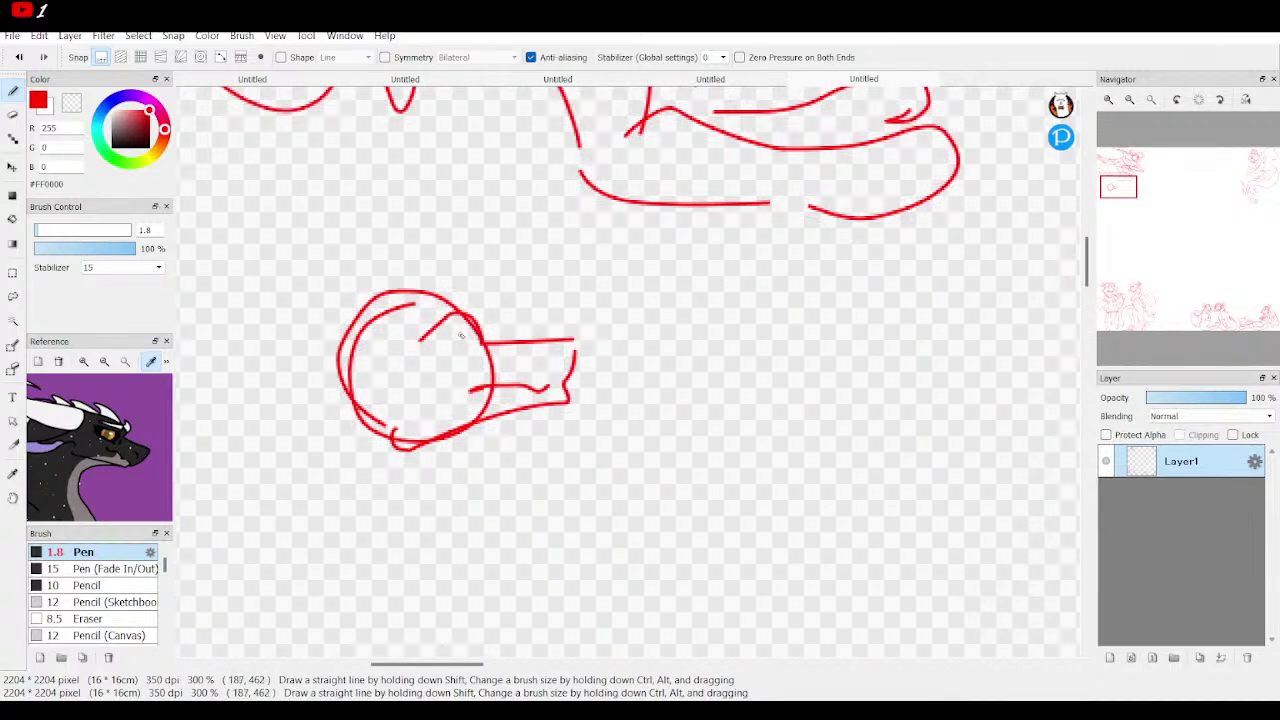
{"action": "left_click_drag", "start_coordinate": [447, 347], "coordinate": [446, 352]}
{"action": "mouse_move", "coordinate": [390, 382]}
{"action": "left_mouse_down"}
{"action": "mouse_move", "coordinate": [308, 460]}
{"action": "mouse_move", "coordinate": [394, 408]}
{"action": "left_mouse_up"}
{"action": "mouse_move", "coordinate": [424, 333]}
{"action": "left_mouse_down"}
{"action": "mouse_move", "coordinate": [310, 363]}
{"action": "mouse_move", "coordinate": [273, 358]}
{"action": "mouse_move", "coordinate": [339, 306]}
{"action": "mouse_move", "coordinate": [258, 356]}
{"action": "mouse_move", "coordinate": [254, 407]}
{"action": "mouse_move", "coordinate": [372, 374]}
{"action": "left_mouse_up"}
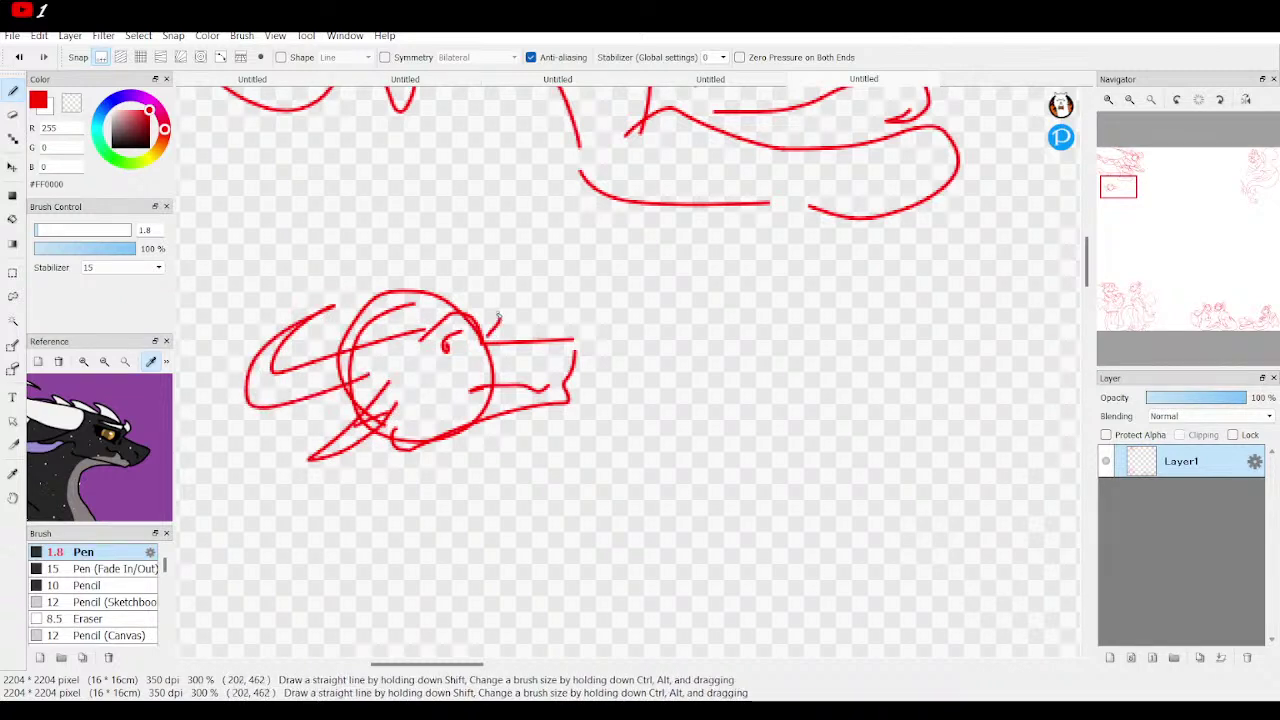
{"action": "mouse_move", "coordinate": [472, 318]}
{"action": "left_mouse_down"}
{"action": "mouse_move", "coordinate": [440, 300]}
{"action": "mouse_move", "coordinate": [446, 312]}
{"action": "mouse_move", "coordinate": [428, 328]}
{"action": "mouse_move", "coordinate": [388, 334]}
{"action": "left_mouse_up"}
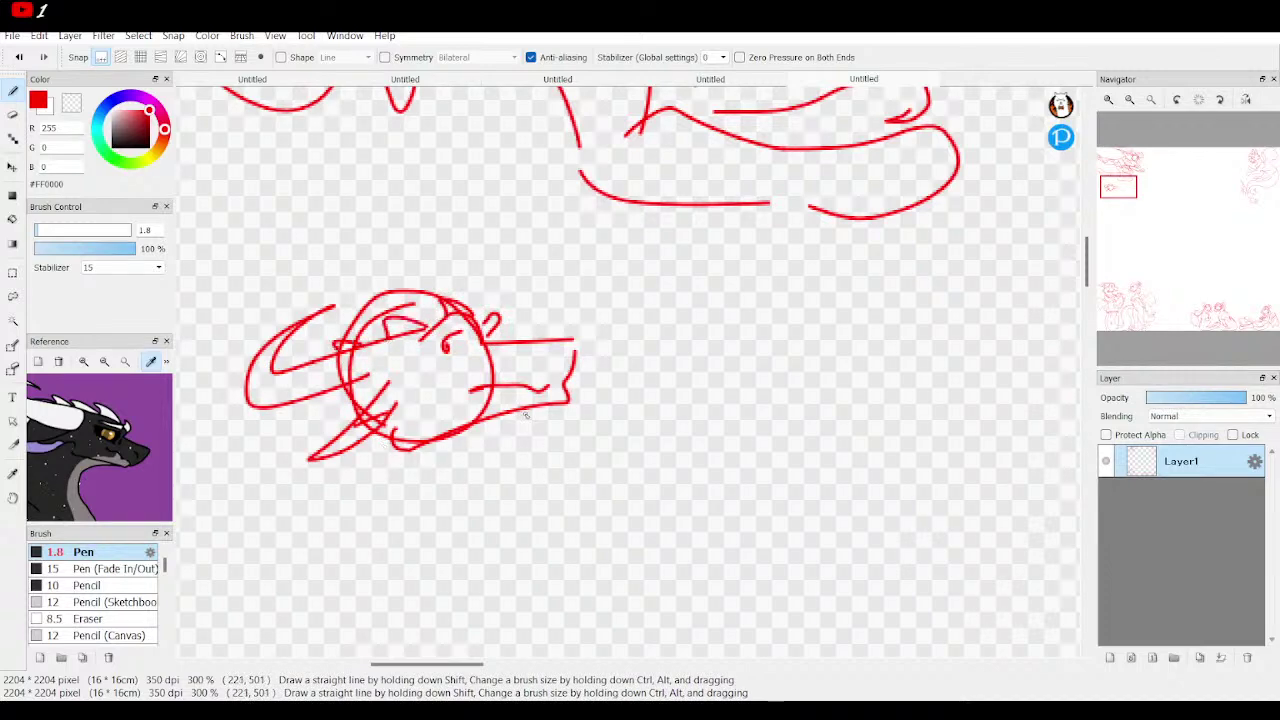
Sketch short neck and shoulder lines beneath the third dragon's head and an angled back line extending to the right.
{"action": "left_click_drag", "start_coordinate": [507, 427], "coordinate": [477, 451]}
{"action": "left_click_drag", "start_coordinate": [520, 492], "coordinate": [525, 492]}
{"action": "mouse_move", "coordinate": [341, 400]}
{"action": "left_mouse_down"}
{"action": "mouse_move", "coordinate": [346, 436]}
{"action": "mouse_move", "coordinate": [444, 522]}
{"action": "left_mouse_up"}
{"action": "mouse_move", "coordinate": [527, 482]}
{"action": "left_mouse_down"}
{"action": "mouse_move", "coordinate": [615, 441]}
{"action": "mouse_move", "coordinate": [695, 478]}
{"action": "left_mouse_up"}
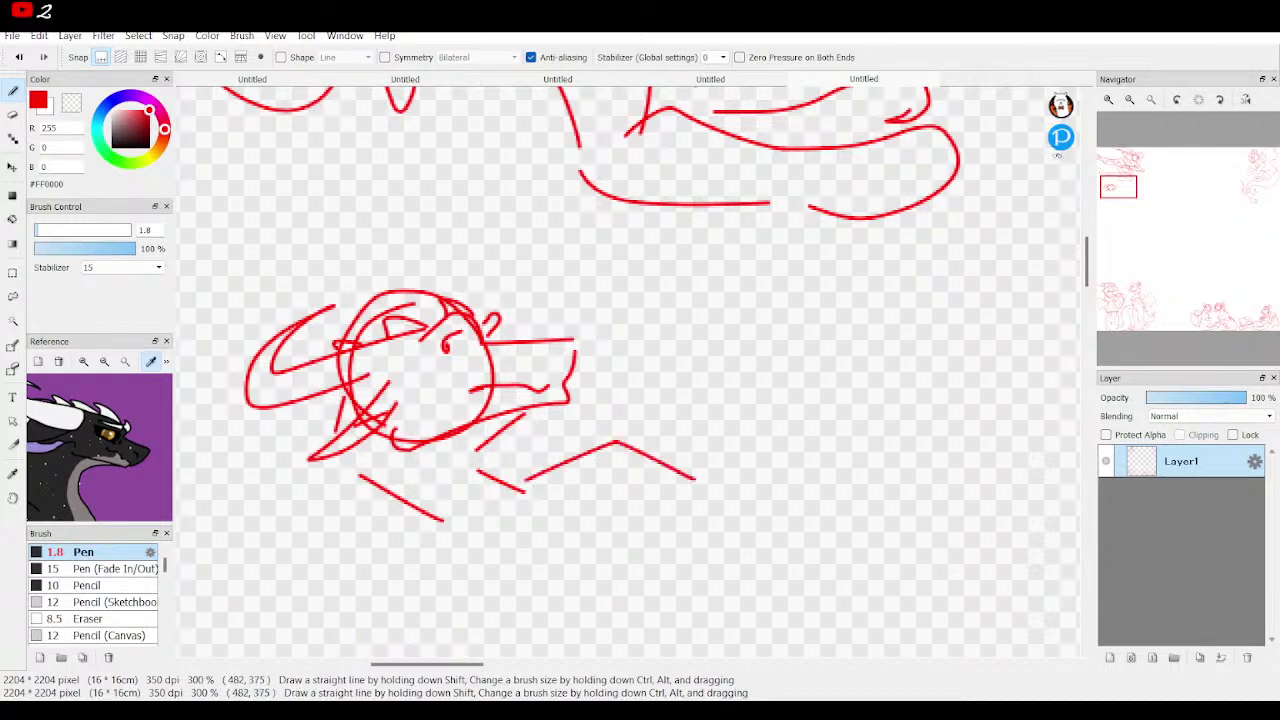
Draw the third dragon's long belly line sweeping right and looping up into a thick S-curved tail.
{"action": "left_click", "coordinate": [1130, 100]}
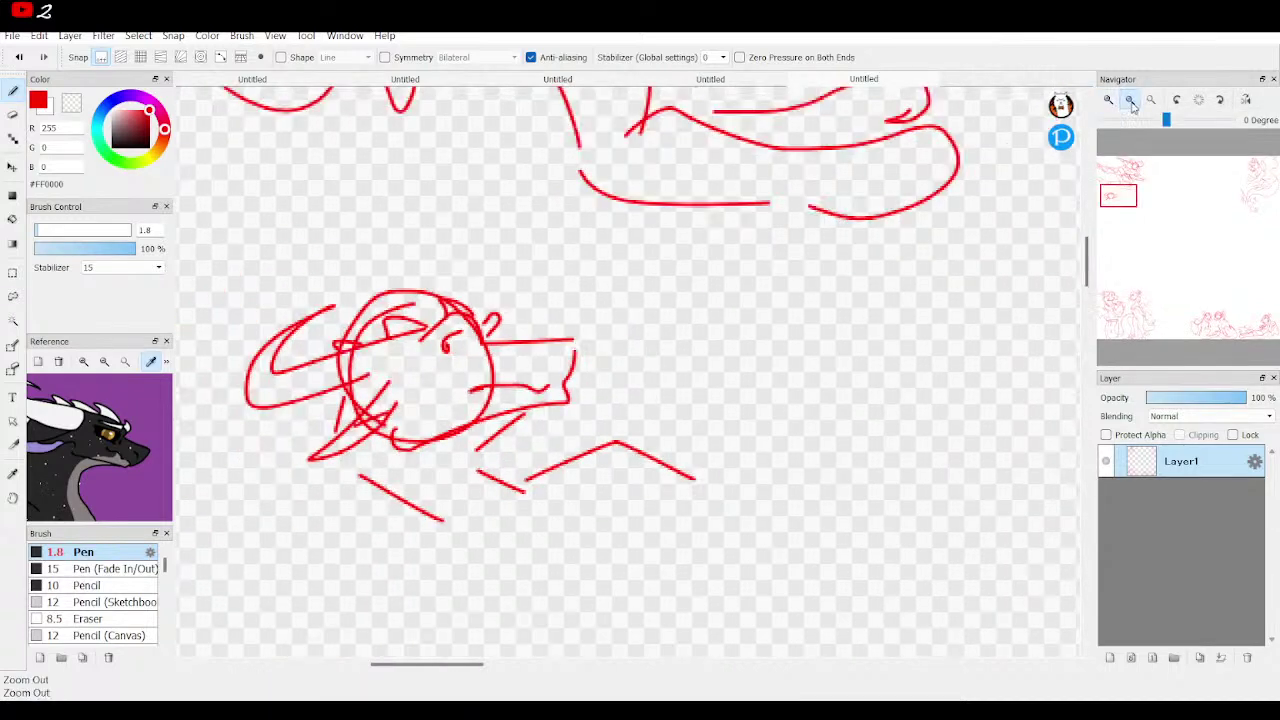
{"action": "left_click", "coordinate": [1130, 100]}
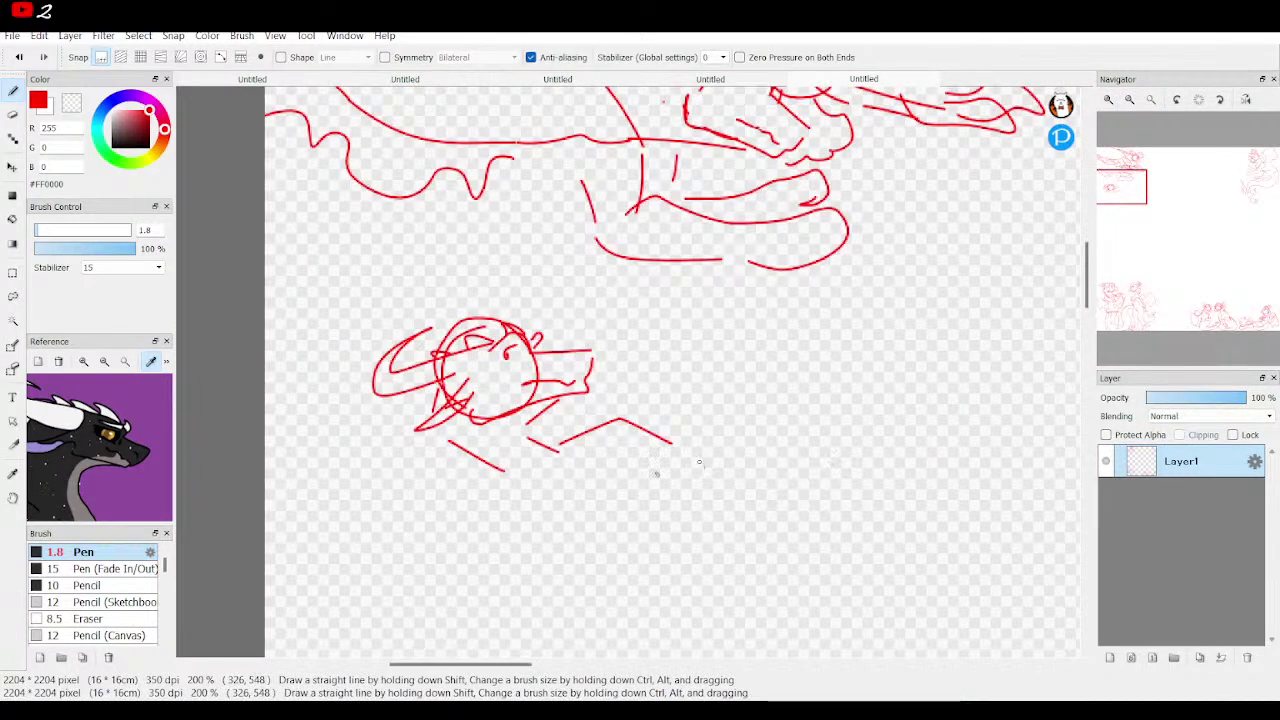
{"action": "mouse_move", "coordinate": [524, 491]}
{"action": "left_mouse_down"}
{"action": "mouse_move", "coordinate": [641, 523]}
{"action": "mouse_move", "coordinate": [919, 465]}
{"action": "left_mouse_up"}
{"action": "mouse_move", "coordinate": [794, 477]}
{"action": "left_mouse_down"}
{"action": "mouse_move", "coordinate": [884, 466]}
{"action": "mouse_move", "coordinate": [880, 312]}
{"action": "mouse_move", "coordinate": [725, 305]}
{"action": "mouse_move", "coordinate": [788, 299]}
{"action": "mouse_move", "coordinate": [678, 340]}
{"action": "mouse_move", "coordinate": [778, 381]}
{"action": "mouse_move", "coordinate": [840, 368]}
{"action": "mouse_move", "coordinate": [869, 410]}
{"action": "left_mouse_up"}
{"action": "mouse_move", "coordinate": [1122, 190]}
{"action": "left_mouse_down"}
{"action": "mouse_move", "coordinate": [1140, 195]}
{"action": "mouse_move", "coordinate": [1121, 193]}
{"action": "left_mouse_up"}
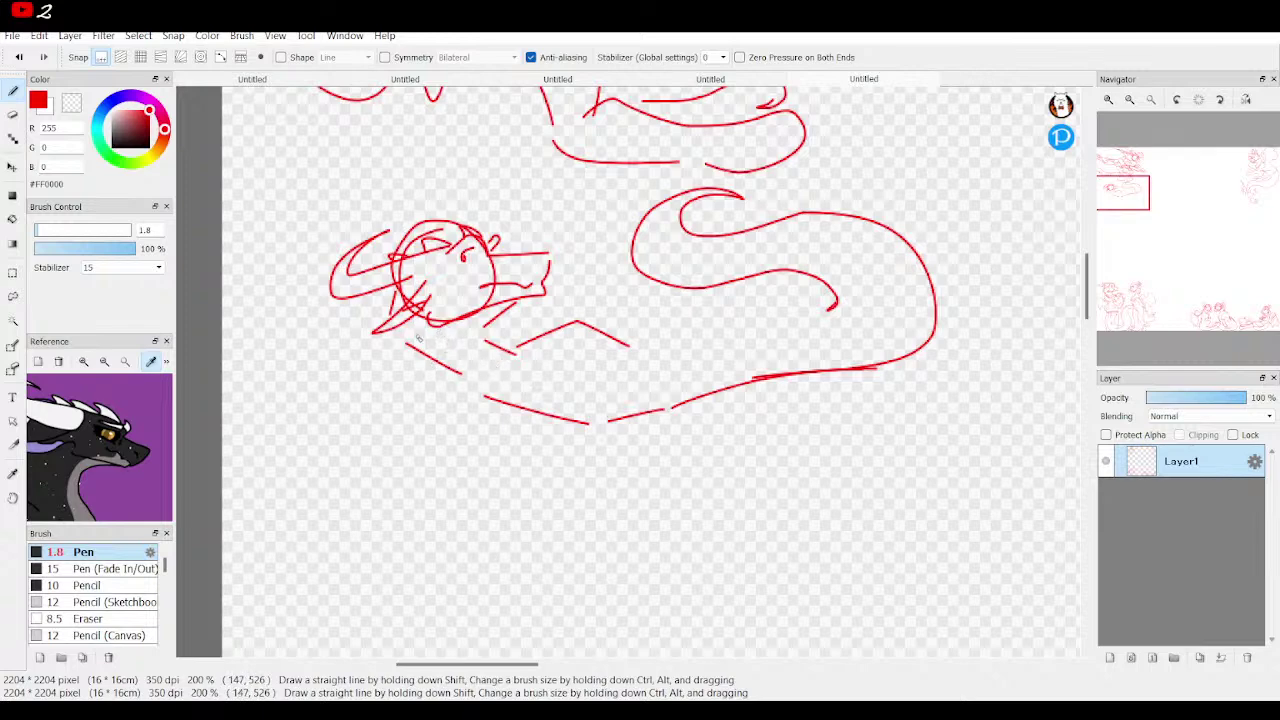
Sketch the third dragon's bent foreleg below the head, with a rounded elbow and a short line beneath the chest.
{"action": "mouse_move", "coordinate": [406, 334]}
{"action": "left_mouse_down"}
{"action": "mouse_move", "coordinate": [468, 368]}
{"action": "mouse_move", "coordinate": [457, 341]}
{"action": "mouse_move", "coordinate": [469, 360]}
{"action": "mouse_move", "coordinate": [452, 339]}
{"action": "mouse_move", "coordinate": [449, 429]}
{"action": "mouse_move", "coordinate": [491, 449]}
{"action": "mouse_move", "coordinate": [513, 425]}
{"action": "mouse_move", "coordinate": [479, 380]}
{"action": "mouse_move", "coordinate": [531, 385]}
{"action": "left_mouse_up"}
{"action": "left_click_drag", "start_coordinate": [545, 434], "coordinate": [550, 429]}
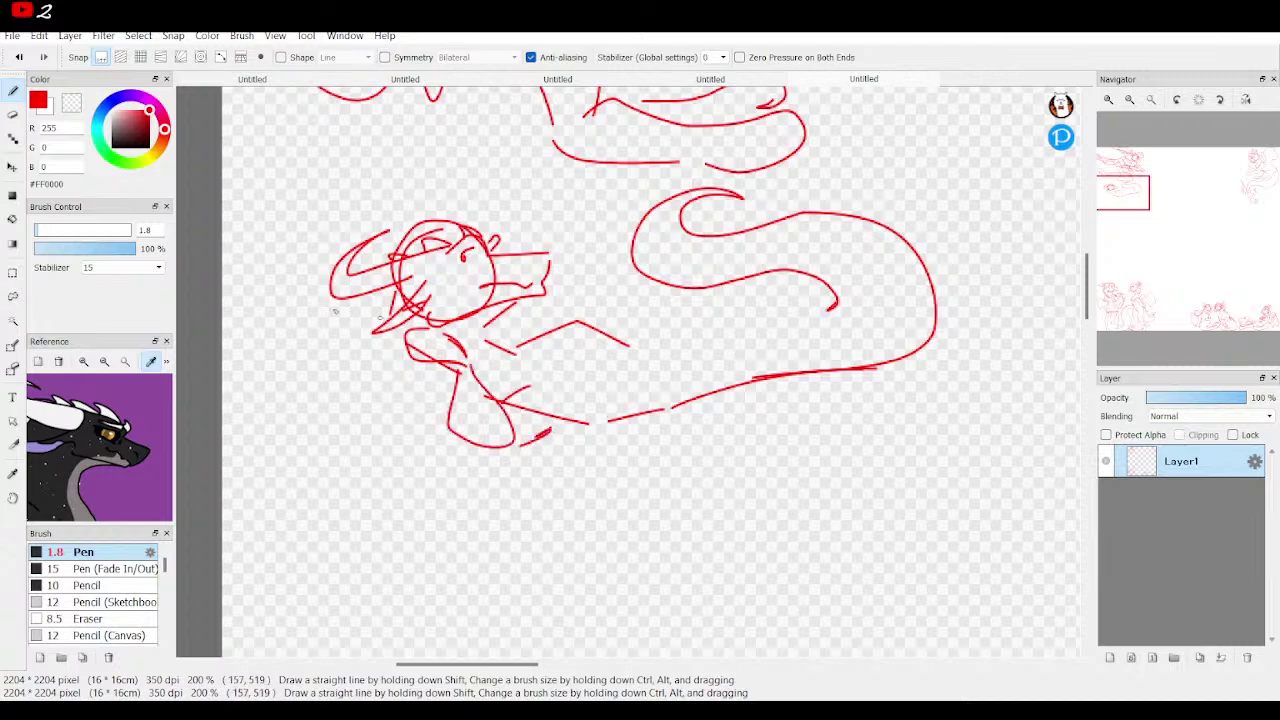
Try to sketch a rounded, bent limb over the middle of the third dragon's body and undo its strokes.
{"action": "mouse_move", "coordinate": [518, 341]}
{"action": "left_mouse_down"}
{"action": "mouse_move", "coordinate": [547, 315]}
{"action": "mouse_move", "coordinate": [567, 330]}
{"action": "mouse_move", "coordinate": [553, 318]}
{"action": "mouse_move", "coordinate": [590, 312]}
{"action": "mouse_move", "coordinate": [595, 329]}
{"action": "mouse_move", "coordinate": [548, 370]}
{"action": "mouse_move", "coordinate": [563, 389]}
{"action": "mouse_move", "coordinate": [595, 377]}
{"action": "mouse_move", "coordinate": [600, 335]}
{"action": "left_mouse_up"}
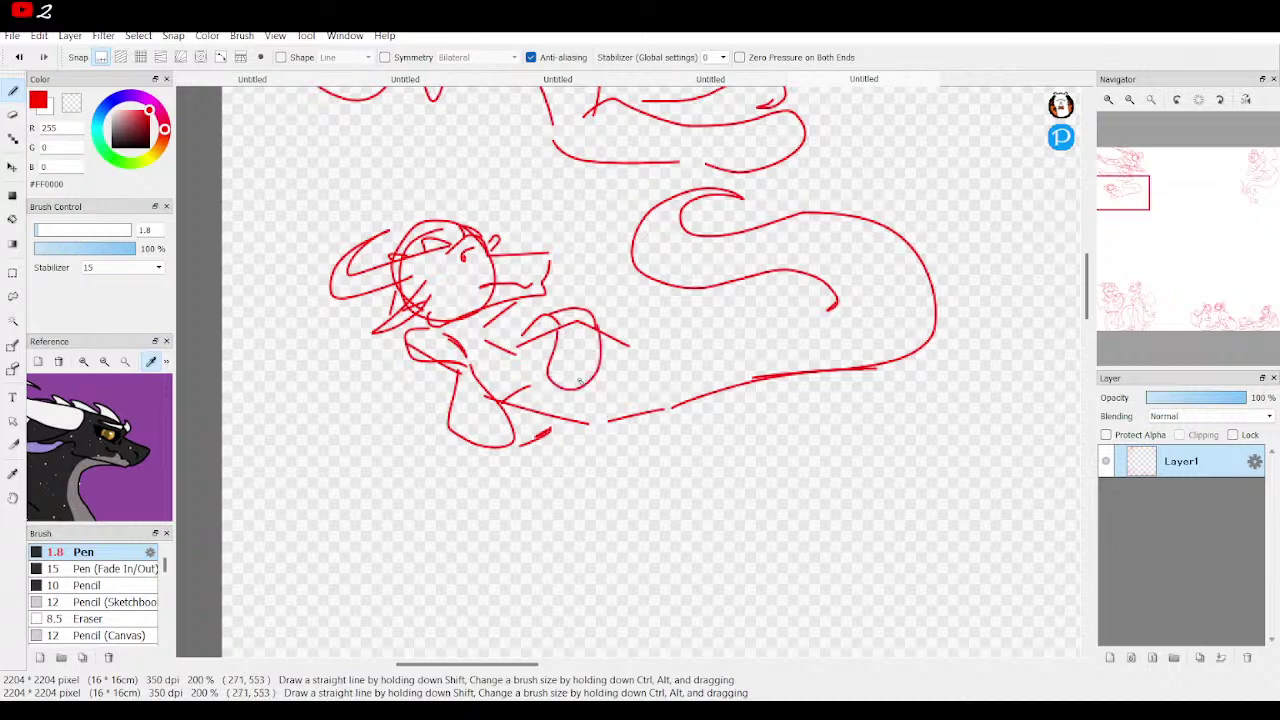
{"action": "mouse_move", "coordinate": [576, 384]}
{"action": "left_mouse_down"}
{"action": "mouse_move", "coordinate": [604, 339]}
{"action": "mouse_move", "coordinate": [594, 314]}
{"action": "mouse_move", "coordinate": [548, 328]}
{"action": "left_mouse_up"}
{"action": "mouse_move", "coordinate": [553, 382]}
{"action": "left_mouse_down"}
{"action": "mouse_move", "coordinate": [591, 418]}
{"action": "mouse_move", "coordinate": [572, 376]}
{"action": "left_mouse_up"}
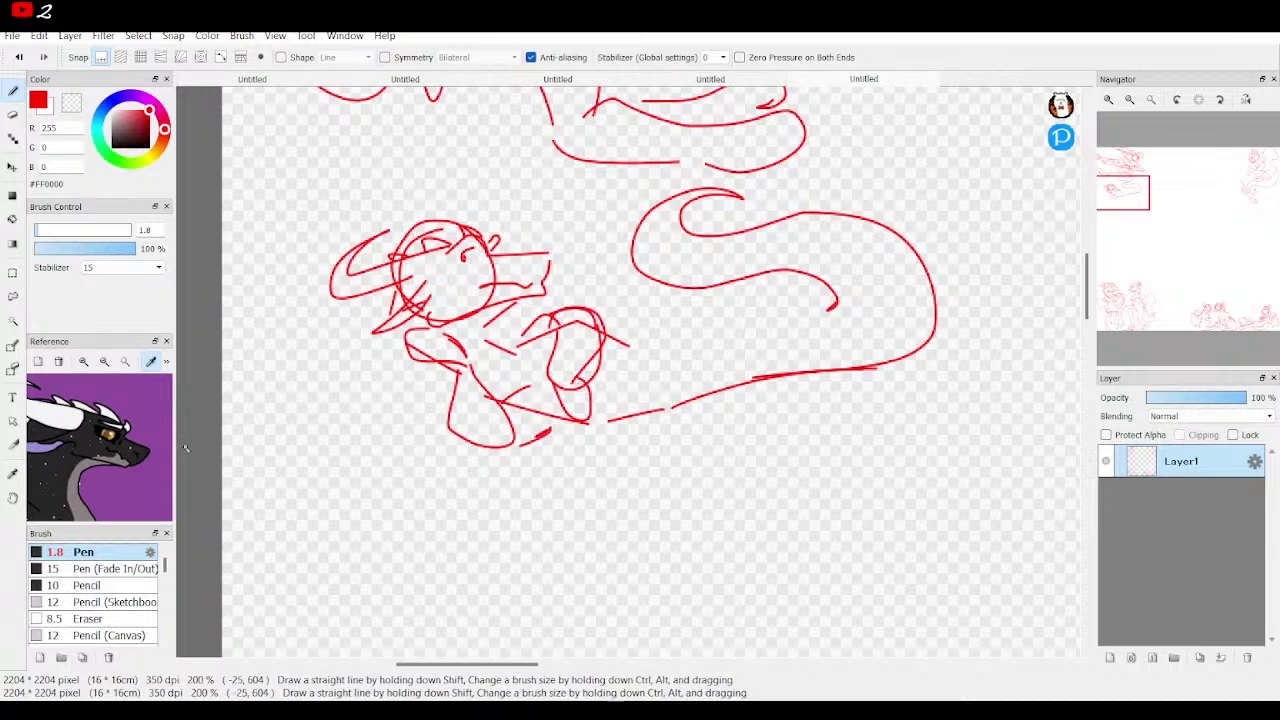
{"action": "scroll", "coordinate": [130, 454], "scroll_direction": "down", "scroll_amount": 5}
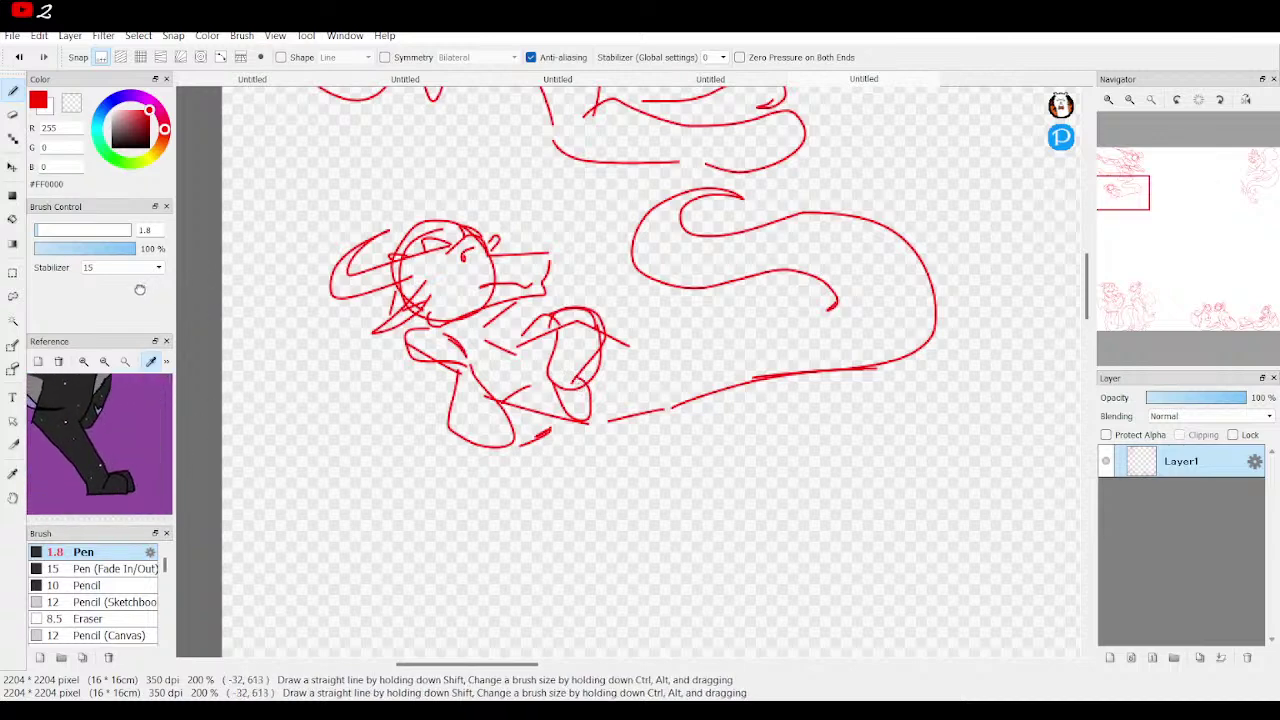
{"action": "left_click", "coordinate": [18, 58]}
{"action": "left_click", "coordinate": [18, 58]}
{"action": "left_click", "coordinate": [18, 58]}
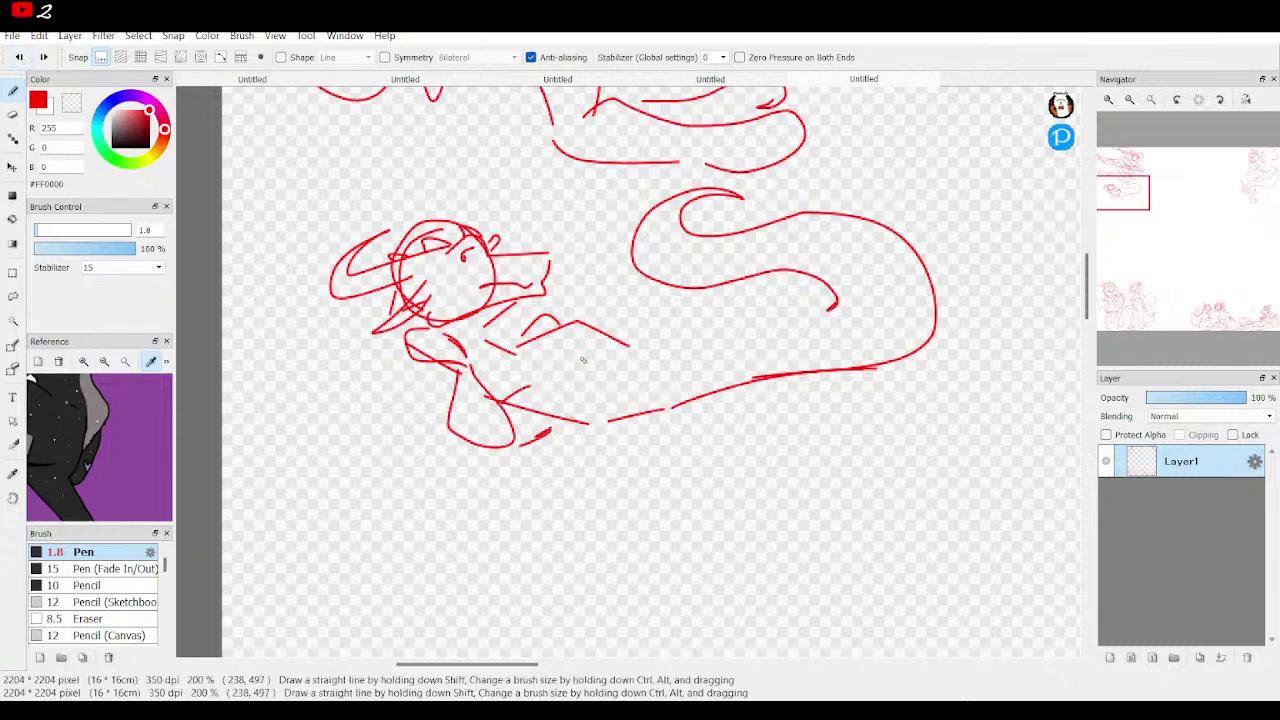
Check the legs in the reference and sketch the third dragon's hind leg at the tail base, with a rounded thigh and foot.
{"action": "scroll", "coordinate": [130, 423], "scroll_direction": "up", "scroll_amount": 2}
{"action": "scroll", "coordinate": [133, 420], "scroll_direction": "down", "scroll_amount": 3}
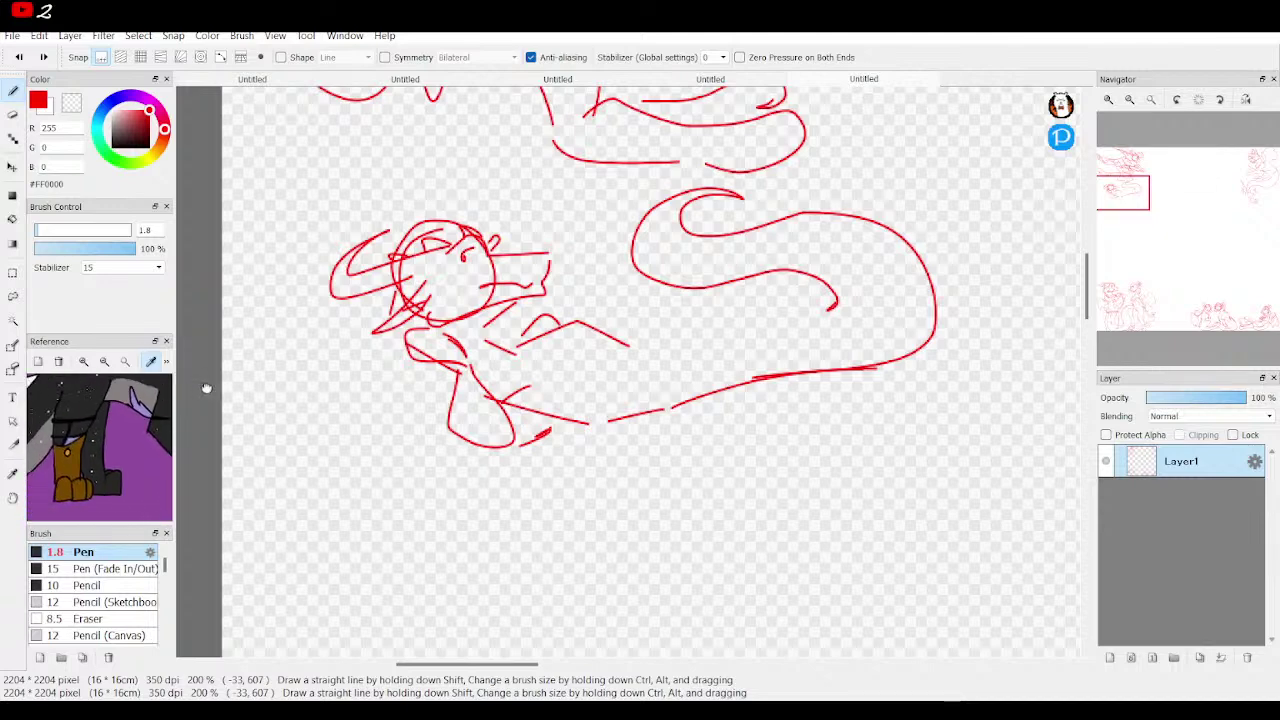
{"action": "mouse_move", "coordinate": [642, 340]}
{"action": "left_mouse_down"}
{"action": "mouse_move", "coordinate": [805, 322]}
{"action": "mouse_move", "coordinate": [759, 327]}
{"action": "mouse_move", "coordinate": [796, 322]}
{"action": "left_mouse_up"}
{"action": "mouse_move", "coordinate": [686, 392]}
{"action": "left_mouse_down"}
{"action": "mouse_move", "coordinate": [645, 334]}
{"action": "mouse_move", "coordinate": [654, 293]}
{"action": "mouse_move", "coordinate": [720, 304]}
{"action": "mouse_move", "coordinate": [750, 355]}
{"action": "left_mouse_up"}
{"action": "mouse_move", "coordinate": [703, 411]}
{"action": "left_mouse_down"}
{"action": "mouse_move", "coordinate": [747, 388]}
{"action": "mouse_move", "coordinate": [737, 406]}
{"action": "mouse_move", "coordinate": [706, 406]}
{"action": "left_mouse_up"}
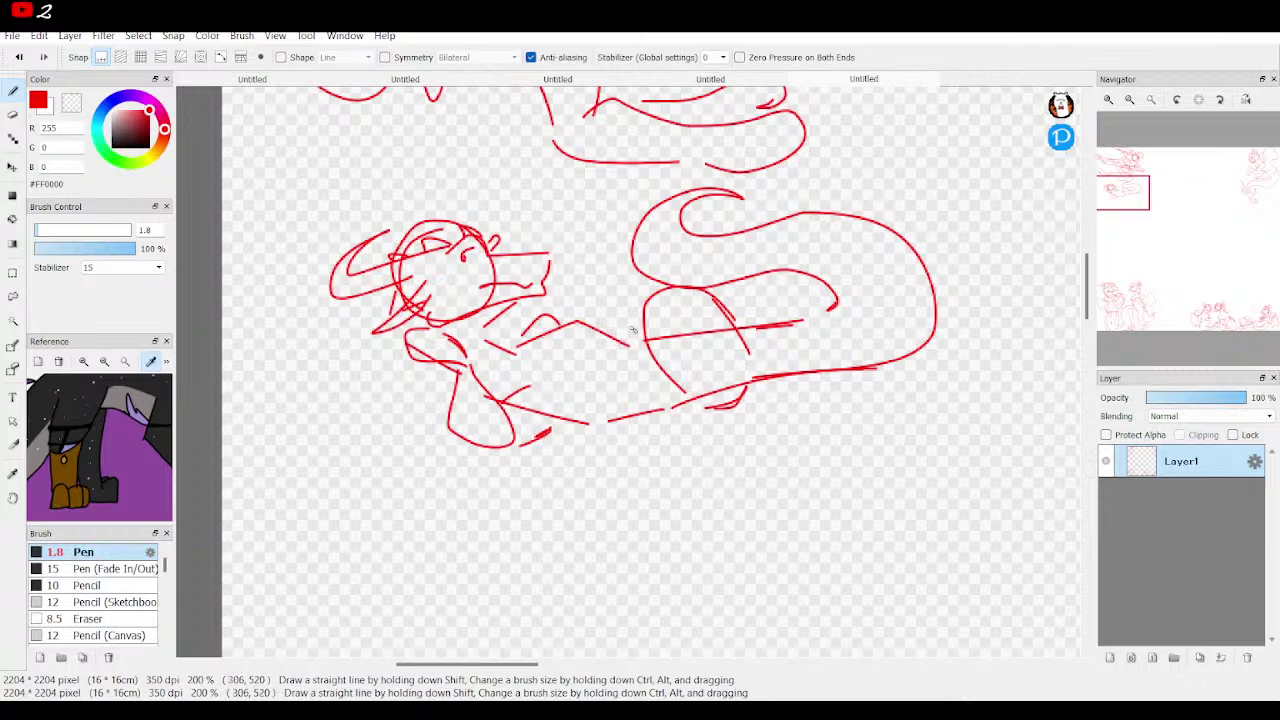
Add a curved line in front of the third dragon's thigh and a long shape with a flared tip extending from the tail's curl.
{"action": "left_click_drag", "start_coordinate": [630, 342], "coordinate": [642, 266]}
{"action": "mouse_move", "coordinate": [703, 232]}
{"action": "left_mouse_down"}
{"action": "mouse_move", "coordinate": [834, 187]}
{"action": "mouse_move", "coordinate": [910, 125]}
{"action": "mouse_move", "coordinate": [919, 180]}
{"action": "mouse_move", "coordinate": [848, 197]}
{"action": "left_mouse_up"}
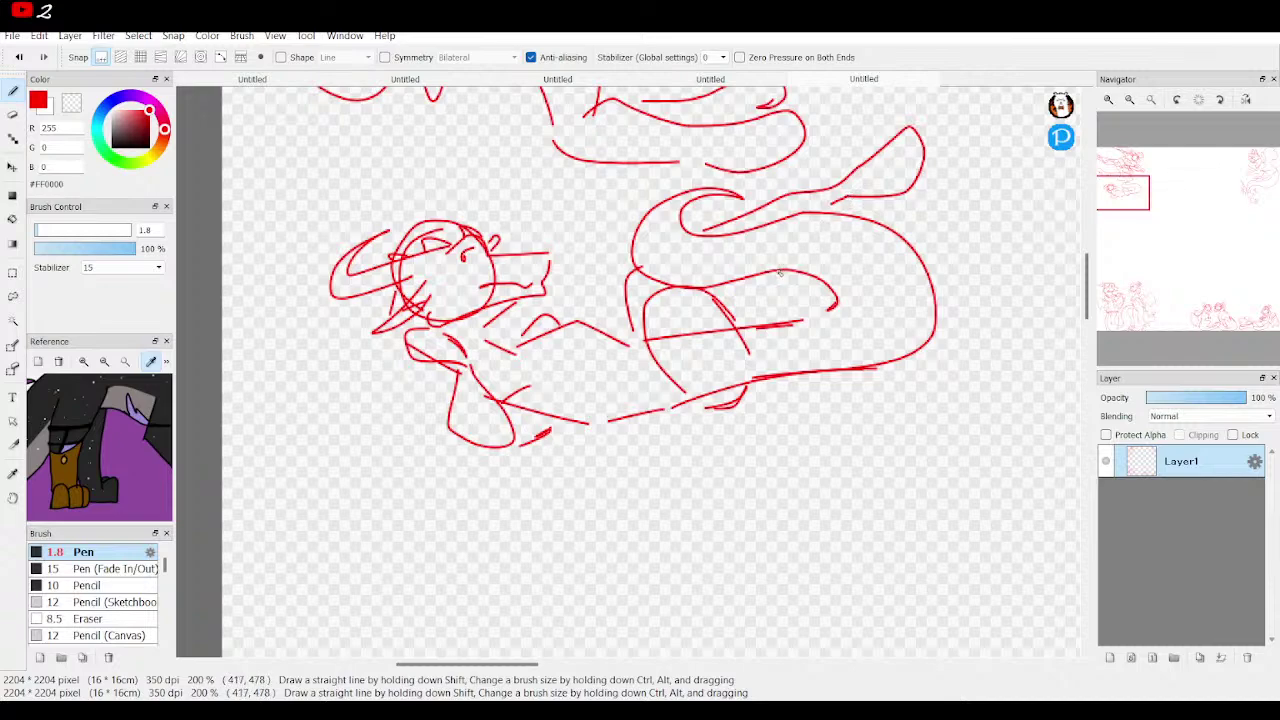
{"action": "mouse_move", "coordinate": [1121, 193]}
{"action": "left_mouse_down"}
{"action": "mouse_move", "coordinate": [1118, 222]}
{"action": "mouse_move", "coordinate": [1121, 196]}
{"action": "left_mouse_up"}
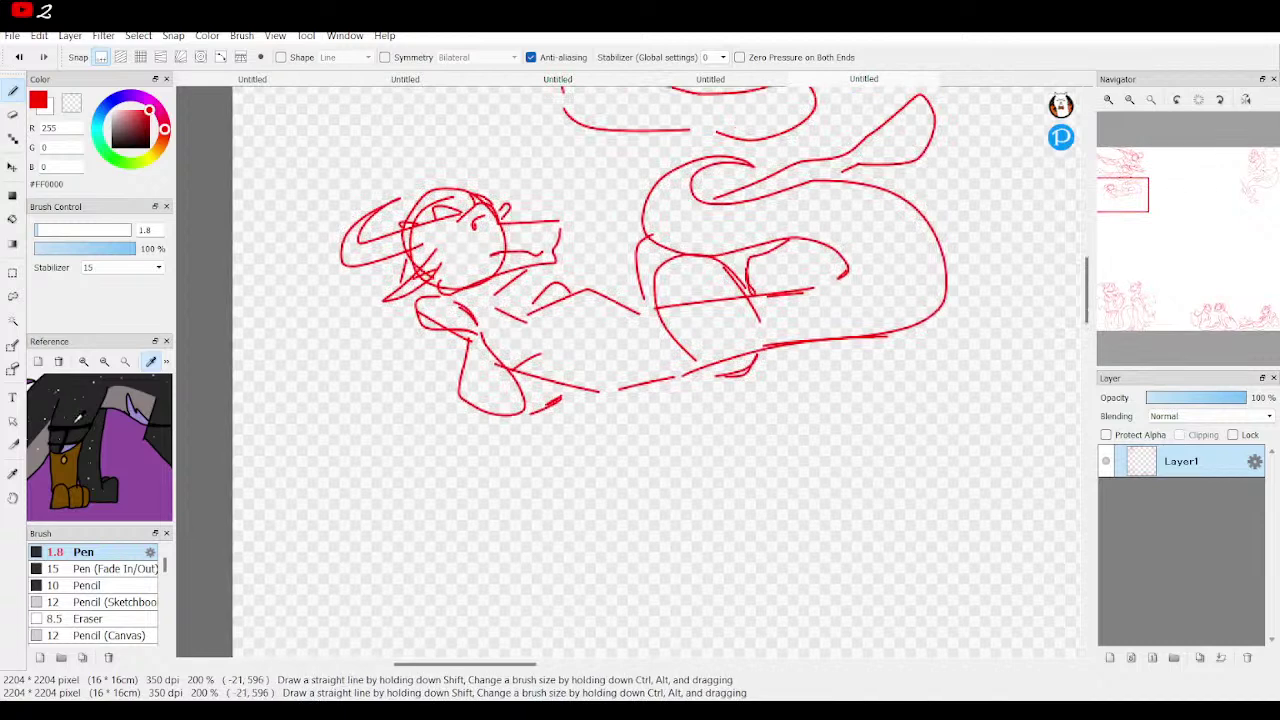
Check the reference and sketch a large wavy-edged shape behind the third dragon's foreleg reaching to its belly, with short wavy marks under the body.
{"action": "scroll", "coordinate": [75, 420], "scroll_direction": "down", "scroll_amount": 5}
{"action": "left_click_drag", "start_coordinate": [100, 430], "coordinate": [150, 500]}
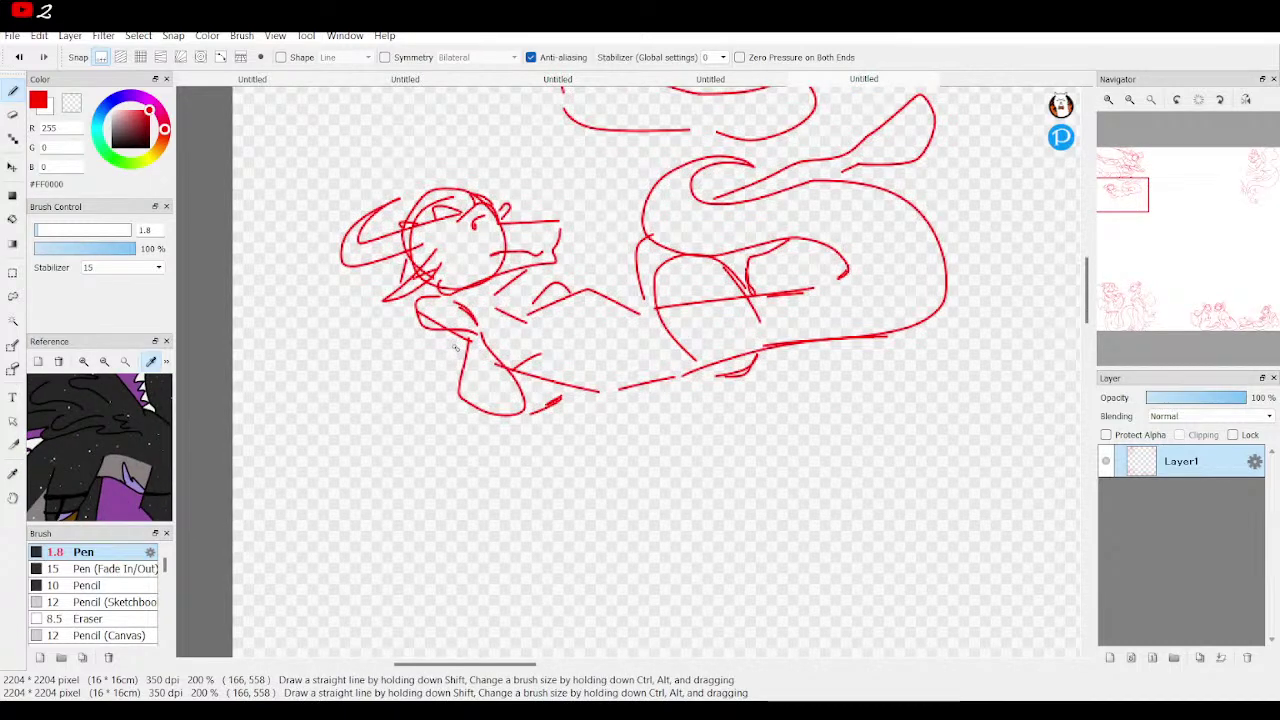
{"action": "mouse_move", "coordinate": [455, 347]}
{"action": "left_mouse_down"}
{"action": "mouse_move", "coordinate": [399, 356]}
{"action": "mouse_move", "coordinate": [305, 411]}
{"action": "mouse_move", "coordinate": [345, 417]}
{"action": "mouse_move", "coordinate": [353, 450]}
{"action": "mouse_move", "coordinate": [432, 469]}
{"action": "mouse_move", "coordinate": [460, 452]}
{"action": "mouse_move", "coordinate": [563, 445]}
{"action": "mouse_move", "coordinate": [620, 413]}
{"action": "left_mouse_up"}
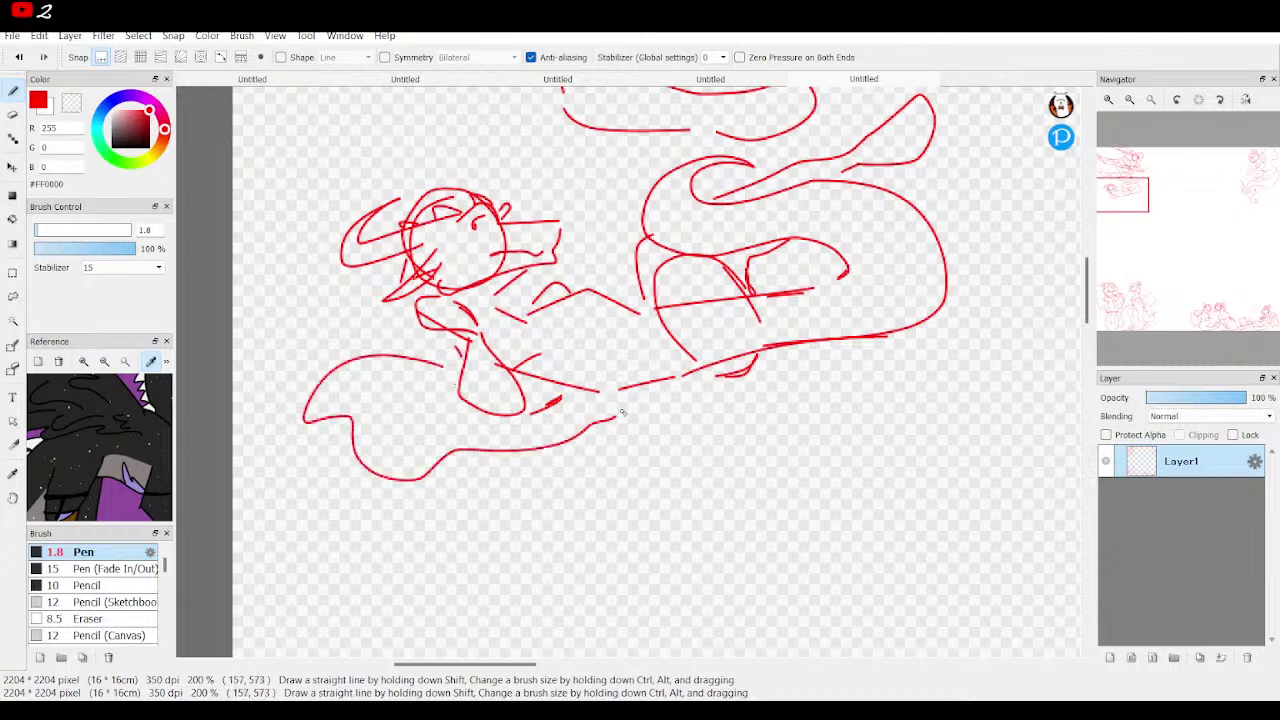
Lasso the third dragon, rotate it clockwise, and move it up and back toward the canvas edge beneath the second dragon.
{"action": "key", "text": "ctrl+minus"}
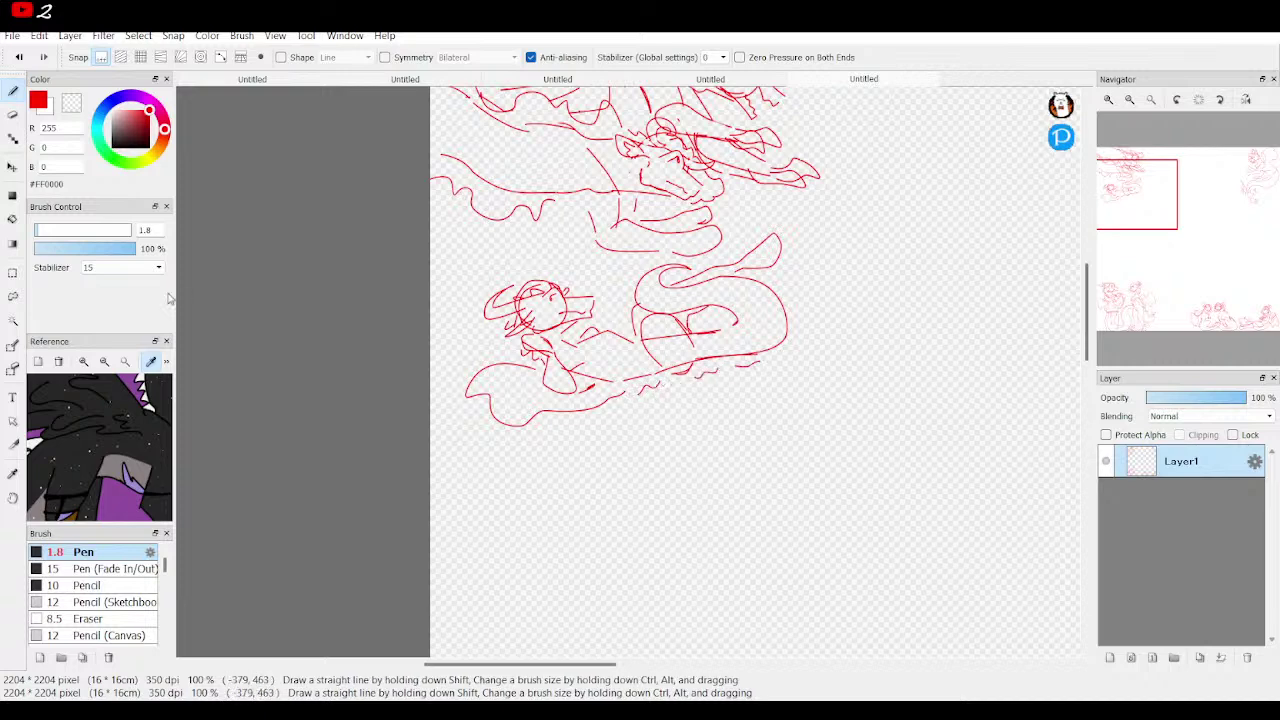
{"action": "key", "text": "l"}
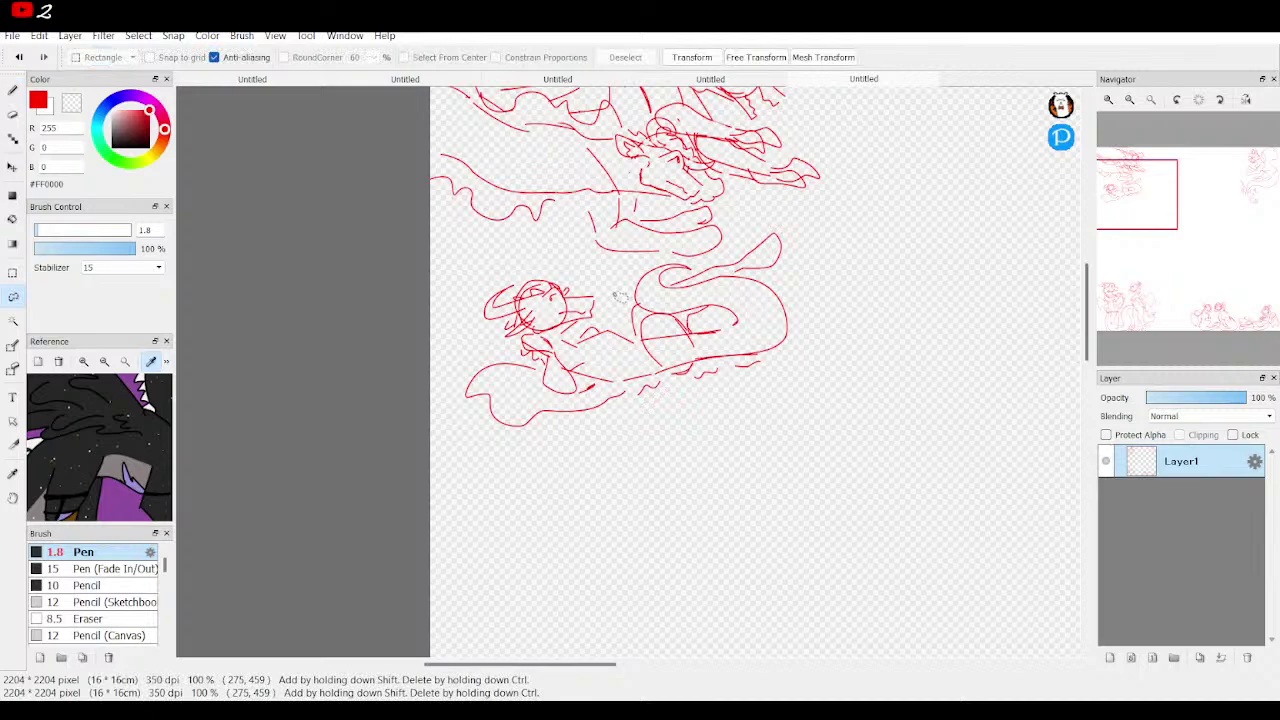
{"action": "mouse_move", "coordinate": [606, 288]}
{"action": "left_mouse_down"}
{"action": "mouse_move", "coordinate": [553, 267]}
{"action": "mouse_move", "coordinate": [440, 361]}
{"action": "mouse_move", "coordinate": [503, 469]}
{"action": "mouse_move", "coordinate": [773, 419]}
{"action": "mouse_move", "coordinate": [865, 272]}
{"action": "mouse_move", "coordinate": [803, 219]}
{"action": "mouse_move", "coordinate": [702, 263]}
{"action": "mouse_move", "coordinate": [592, 286]}
{"action": "left_mouse_up"}
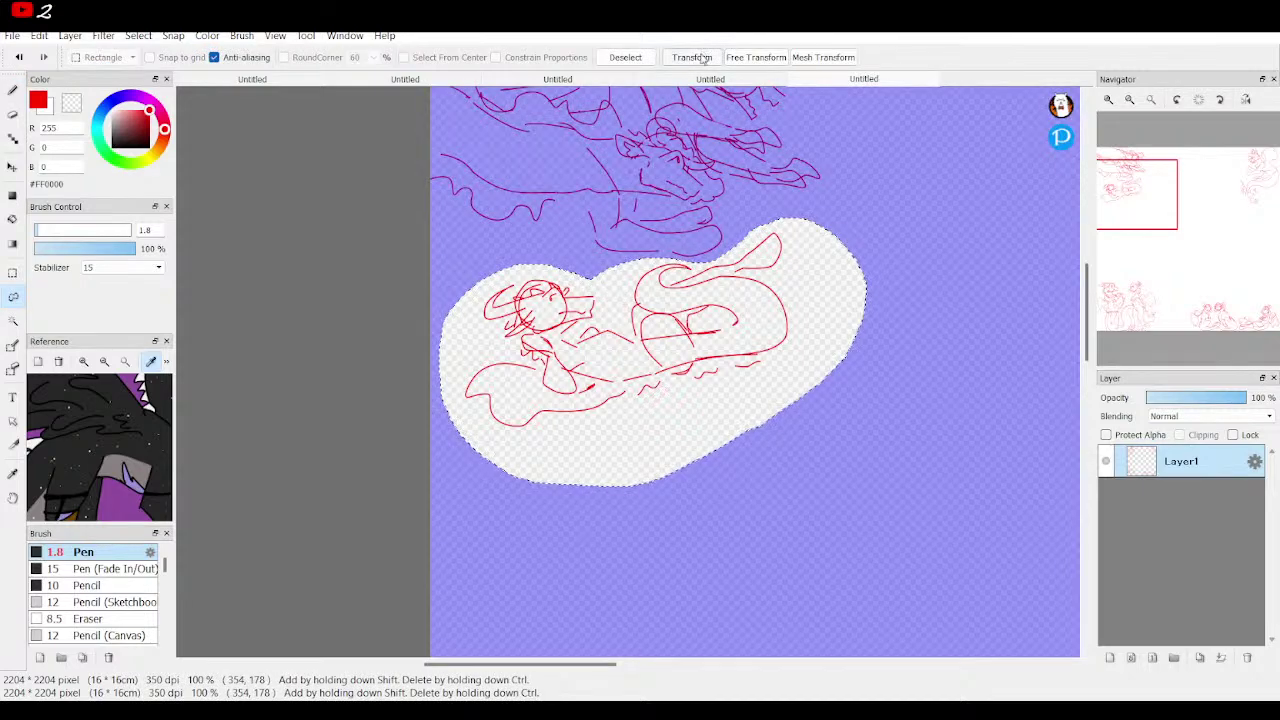
{"action": "left_click", "coordinate": [692, 57]}
{"action": "left_click_drag", "start_coordinate": [668, 299], "coordinate": [620, 250]}
{"action": "left_click_drag", "start_coordinate": [910, 245], "coordinate": [883, 357]}
{"action": "left_click_drag", "start_coordinate": [723, 309], "coordinate": [733, 316]}
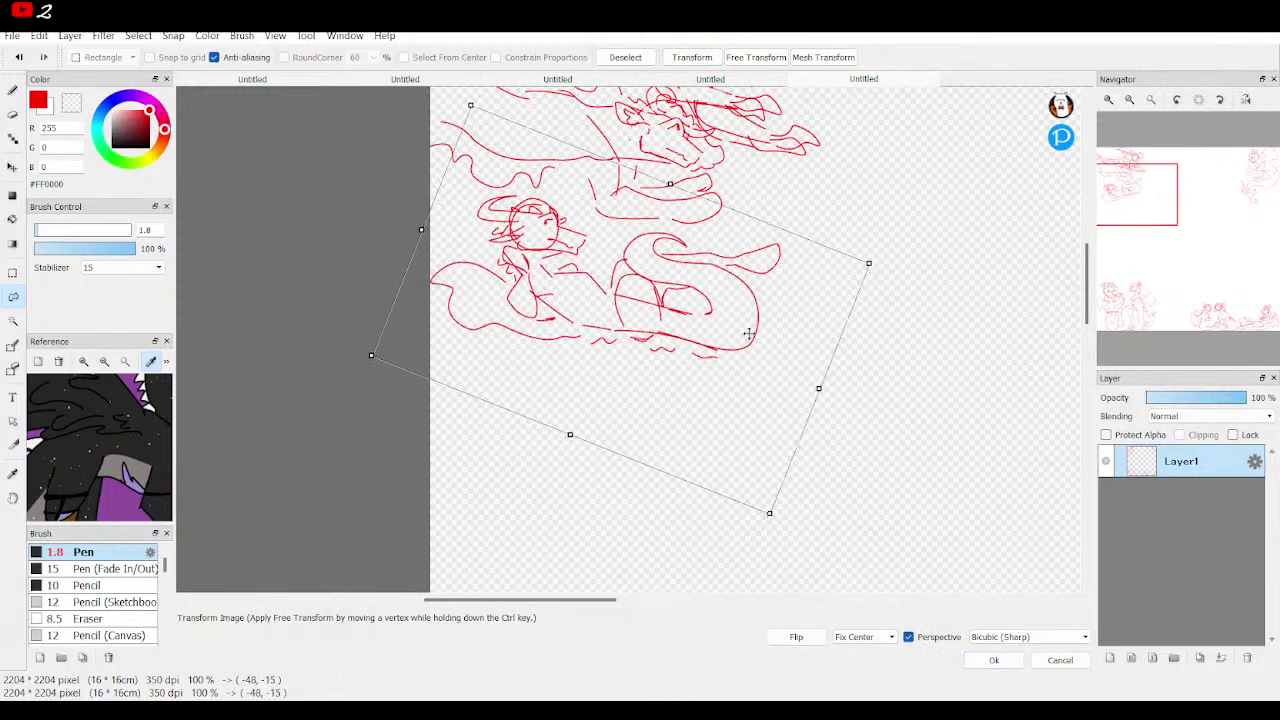
{"action": "left_click", "coordinate": [991, 662]}
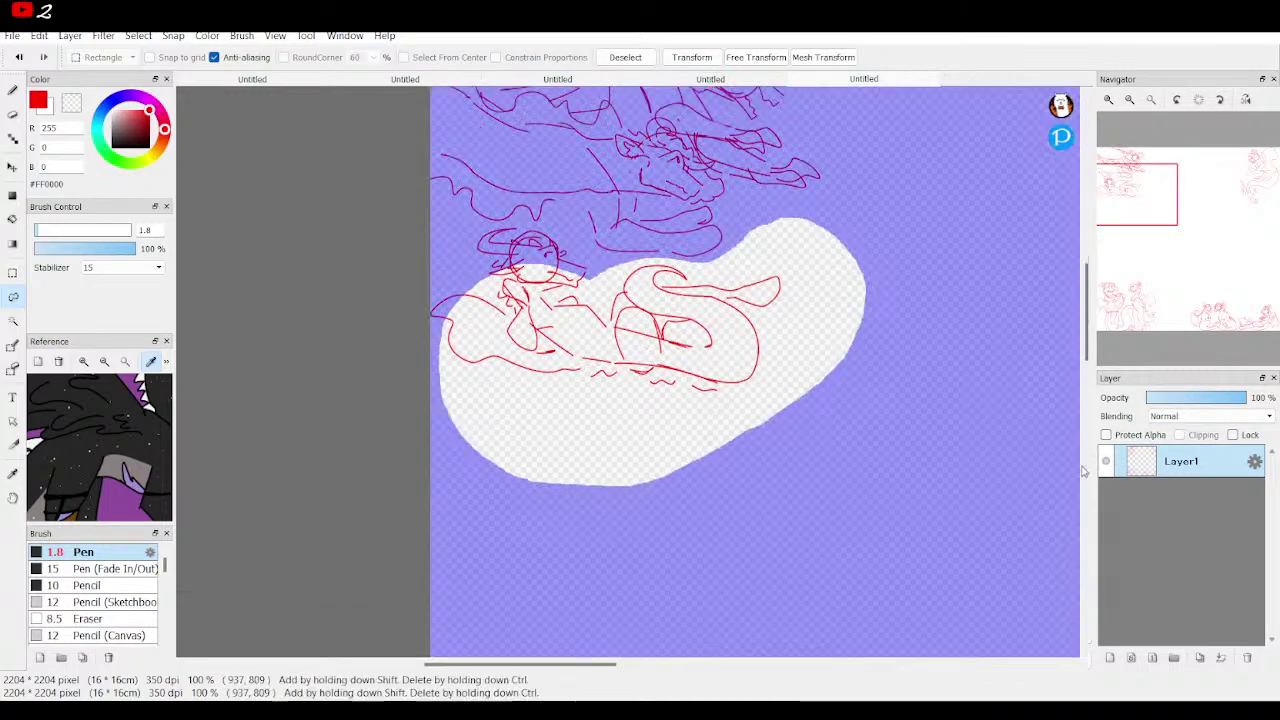
Clear the selection around the third dragon and review the group of three dragon sketches.
{"action": "left_click_drag", "start_coordinate": [1144, 232], "coordinate": [1147, 168]}
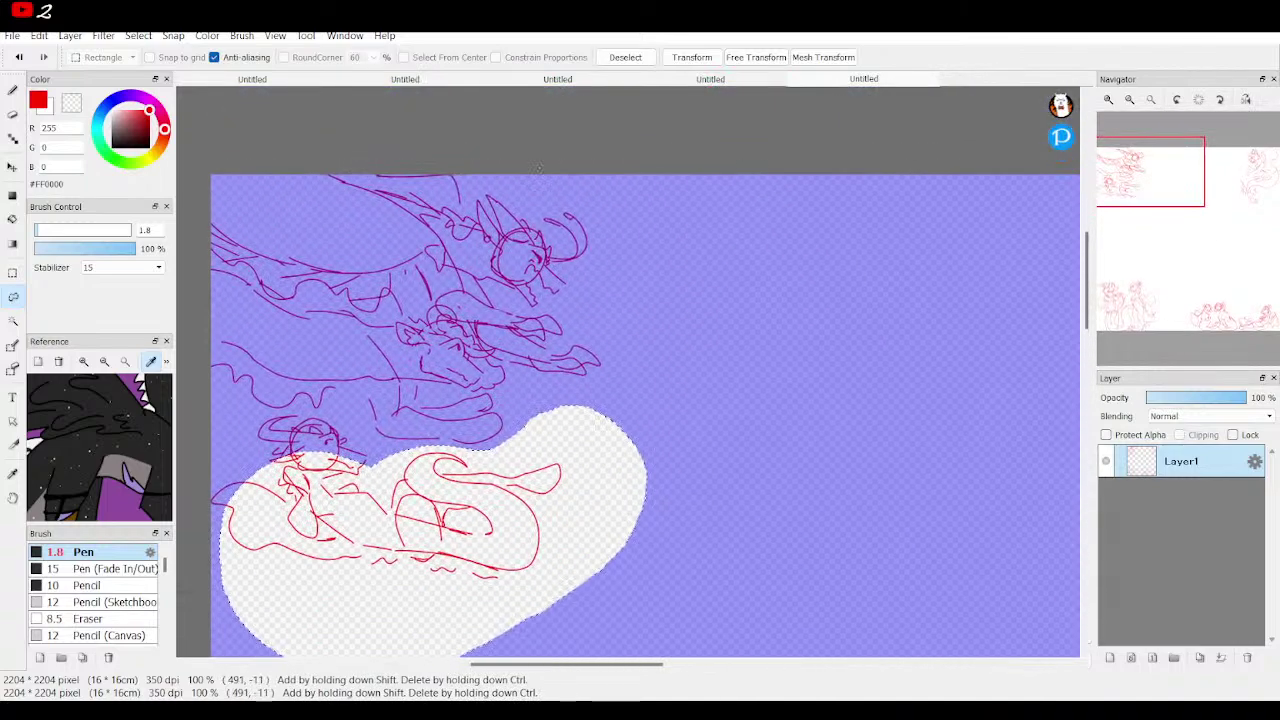
{"action": "left_click", "coordinate": [13, 273]}
{"action": "key", "text": "ctrl+d"}
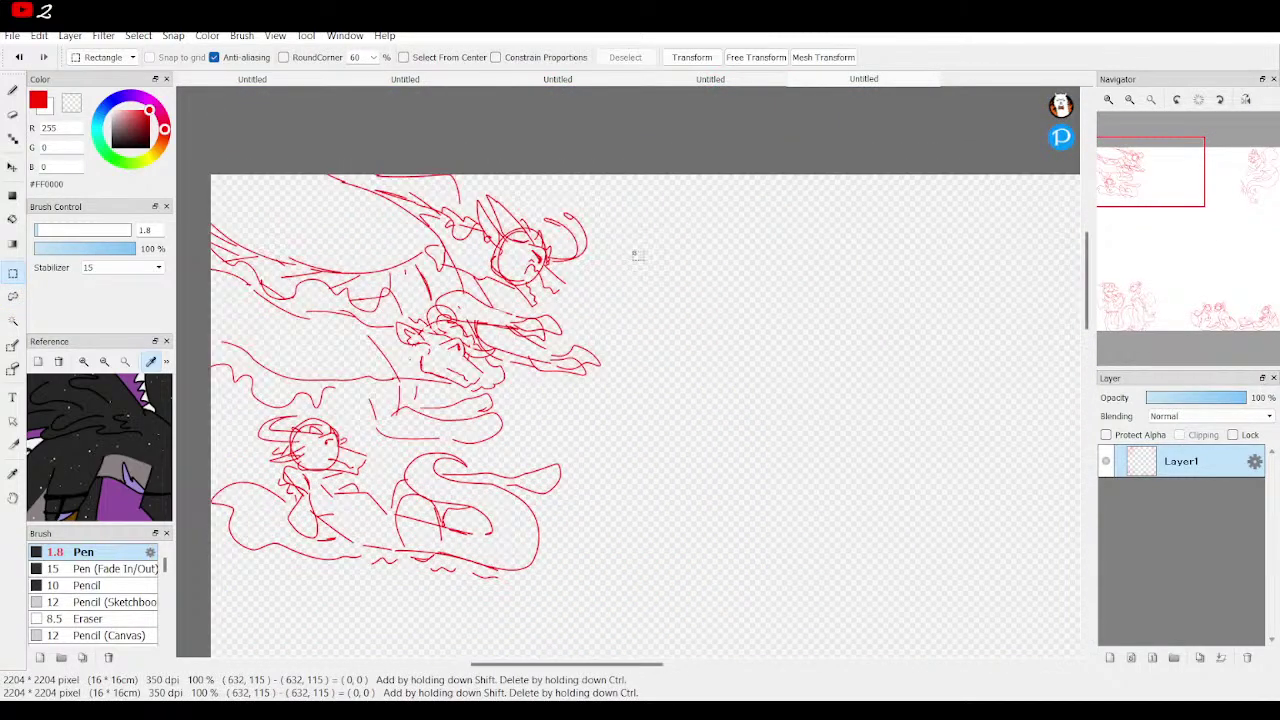
{"action": "left_click", "coordinate": [1135, 199]}
{"action": "left_click_drag", "start_coordinate": [1137, 197], "coordinate": [1137, 188]}
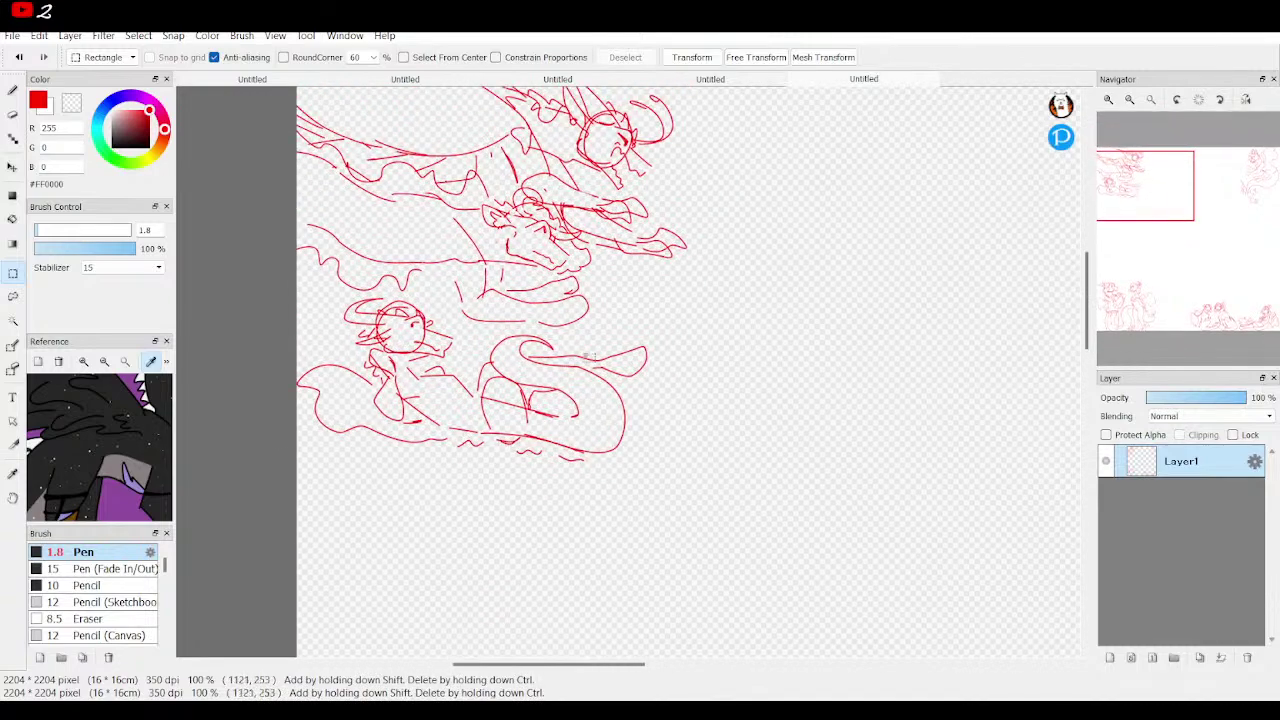
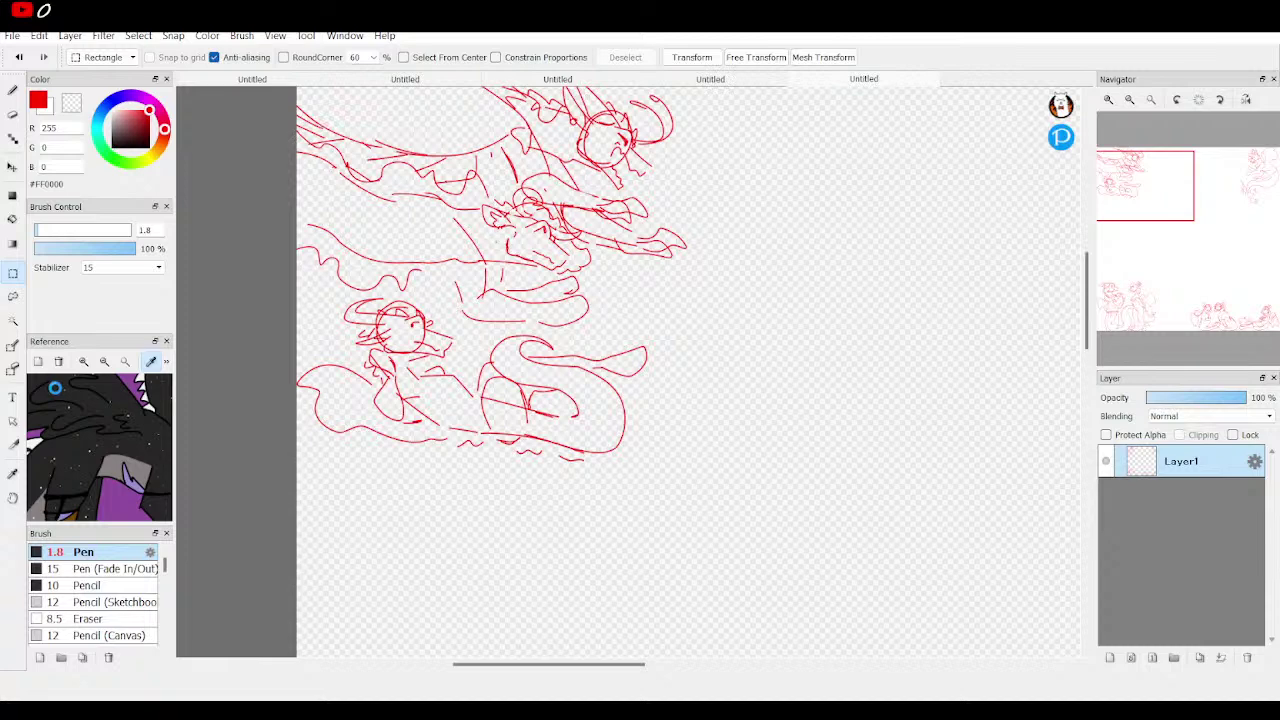
Switch the reference to the red horned dragon on a blue background, enlarge its head, and return to the Pen tool.
{"action": "left_click", "coordinate": [62, 383]}
{"action": "left_click", "coordinate": [13, 90]}
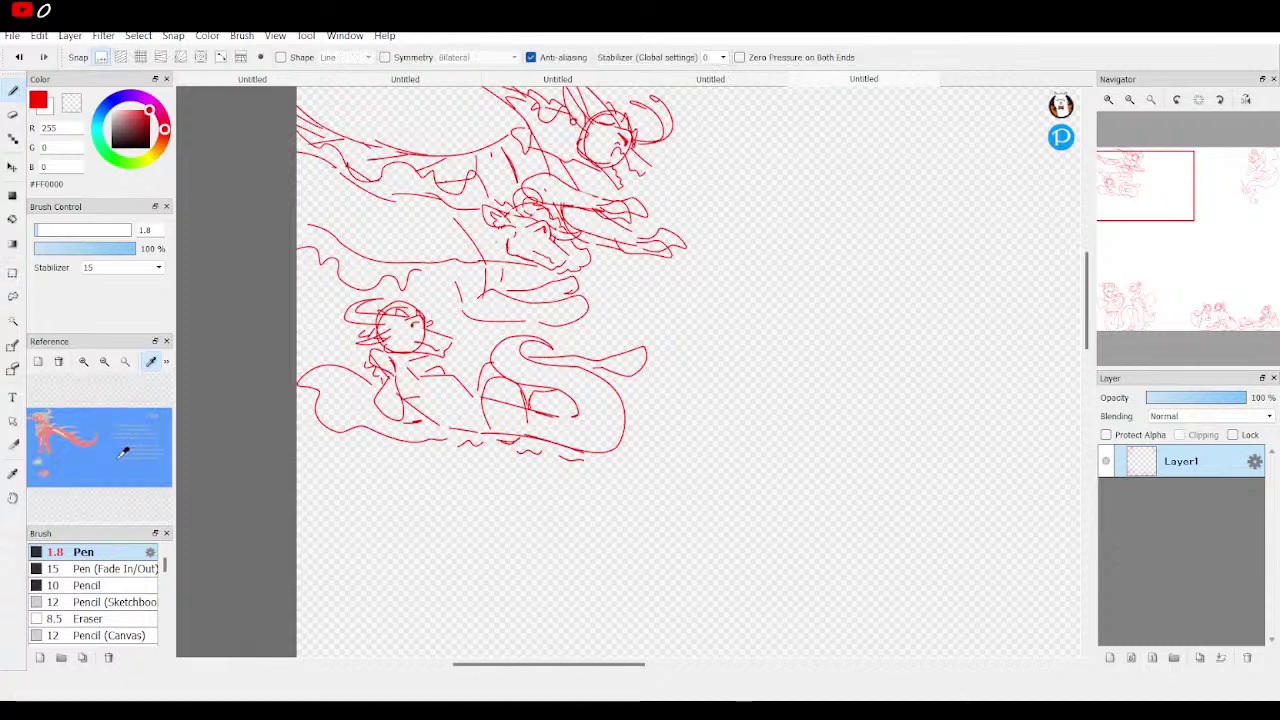
{"action": "scroll", "coordinate": [107, 430], "scroll_direction": "down", "scroll_amount": 1}
{"action": "left_click", "coordinate": [88, 362]}
{"action": "left_click", "coordinate": [88, 362]}
{"action": "left_click", "coordinate": [88, 362]}
{"action": "left_click", "coordinate": [88, 362]}
{"action": "left_click", "coordinate": [88, 362]}
{"action": "left_click_drag", "start_coordinate": [102, 395], "coordinate": [150, 506]}
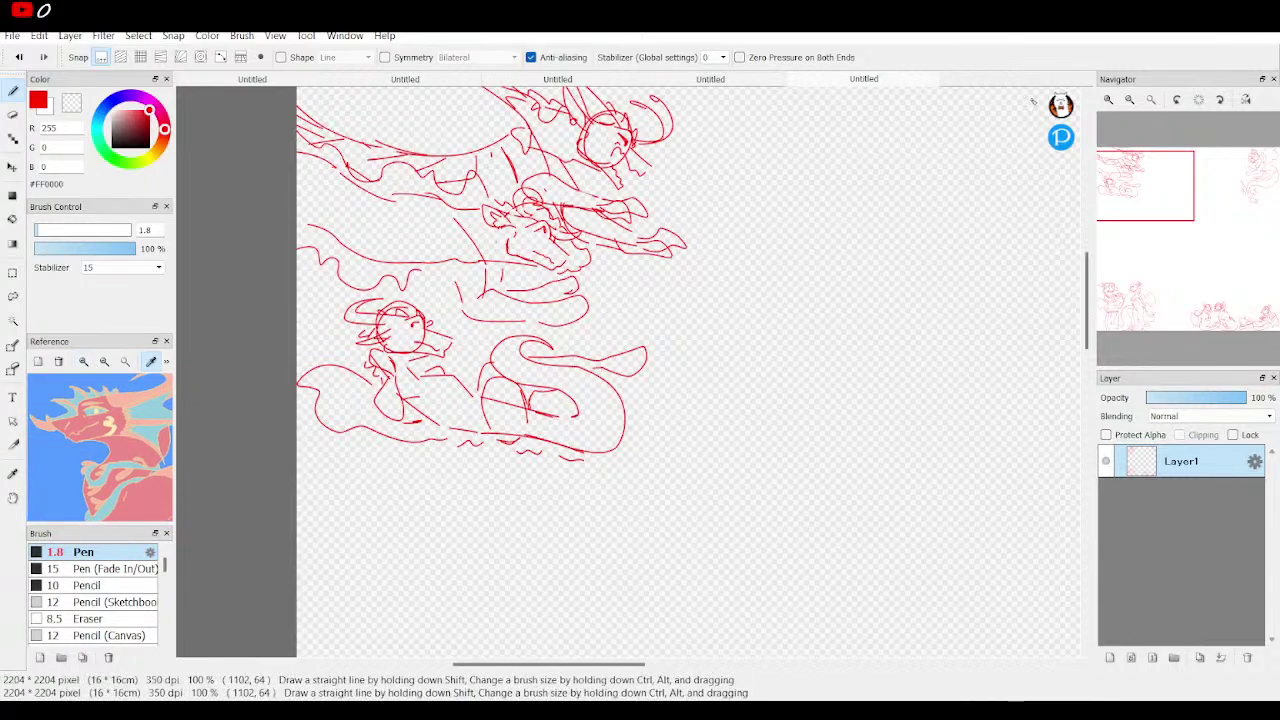
Sketch a fourth dragon's two raised arms beneath the third dragon, with hands holding its underside and a bent, pointed elbow.
{"action": "left_click", "coordinate": [1108, 100]}
{"action": "left_click", "coordinate": [1108, 100]}
{"action": "left_click_drag", "start_coordinate": [1112, 190], "coordinate": [1118, 203]}
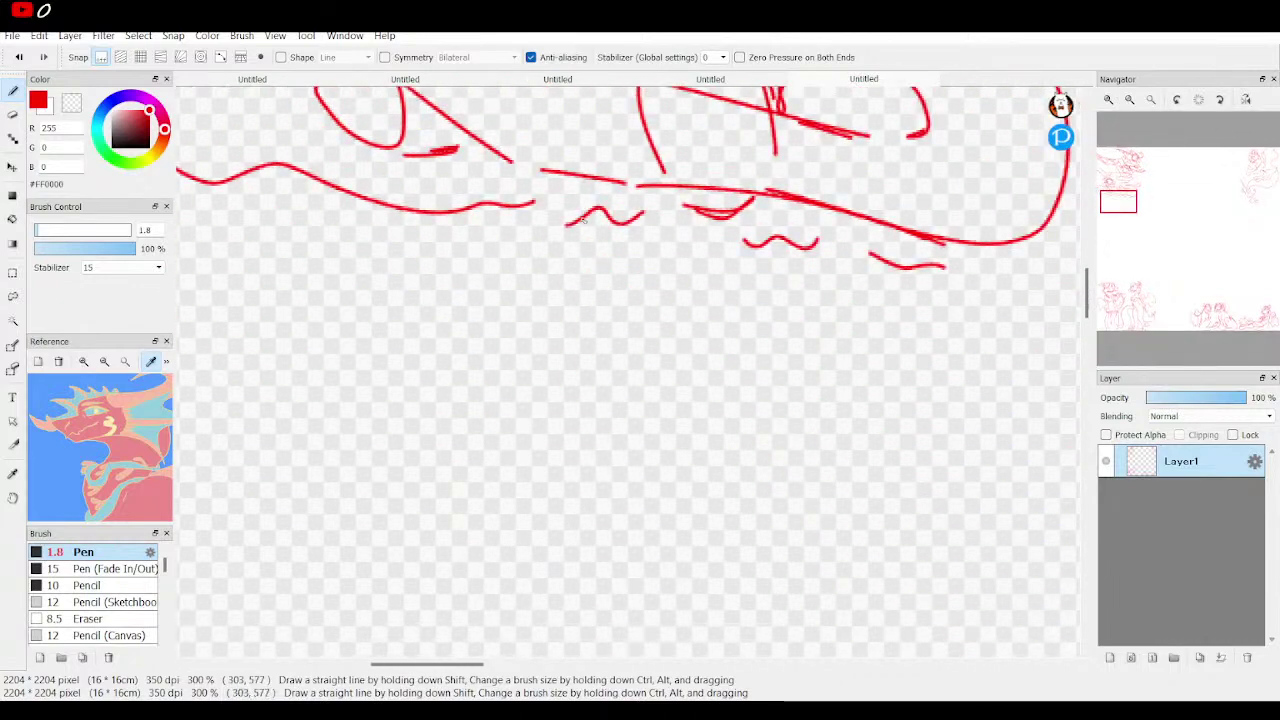
{"action": "mouse_move", "coordinate": [501, 164]}
{"action": "left_mouse_down"}
{"action": "mouse_move", "coordinate": [444, 178]}
{"action": "mouse_move", "coordinate": [466, 206]}
{"action": "mouse_move", "coordinate": [552, 246]}
{"action": "left_mouse_up"}
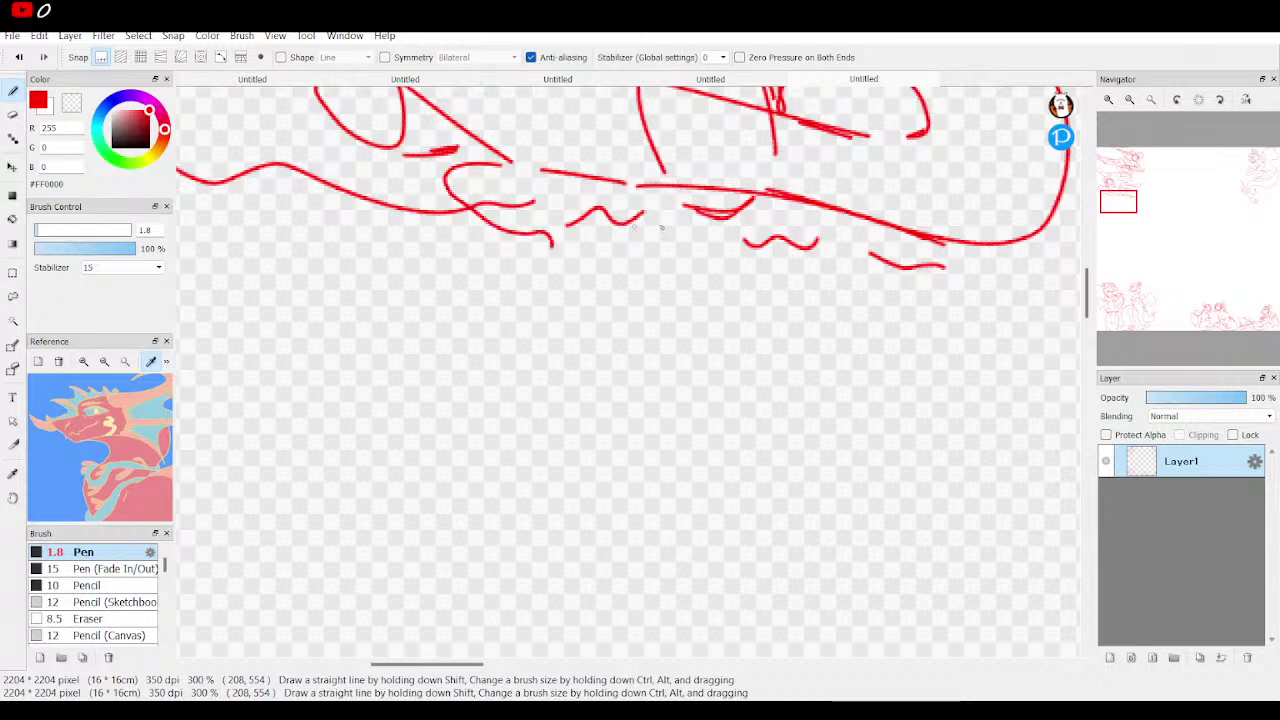
{"action": "mouse_move", "coordinate": [944, 242]}
{"action": "left_mouse_down"}
{"action": "mouse_move", "coordinate": [932, 282]}
{"action": "mouse_move", "coordinate": [835, 273]}
{"action": "mouse_move", "coordinate": [861, 462]}
{"action": "mouse_move", "coordinate": [810, 511]}
{"action": "mouse_move", "coordinate": [788, 410]}
{"action": "left_mouse_up"}
{"action": "left_click_drag", "start_coordinate": [818, 285], "coordinate": [808, 390]}
{"action": "mouse_move", "coordinate": [556, 252]}
{"action": "left_mouse_down"}
{"action": "mouse_move", "coordinate": [500, 442]}
{"action": "mouse_move", "coordinate": [576, 430]}
{"action": "mouse_move", "coordinate": [604, 302]}
{"action": "mouse_move", "coordinate": [575, 236]}
{"action": "left_mouse_up"}
{"action": "mouse_move", "coordinate": [497, 456]}
{"action": "left_mouse_down"}
{"action": "mouse_move", "coordinate": [543, 503]}
{"action": "mouse_move", "coordinate": [534, 490]}
{"action": "left_mouse_up"}
{"action": "left_click", "coordinate": [594, 422]}
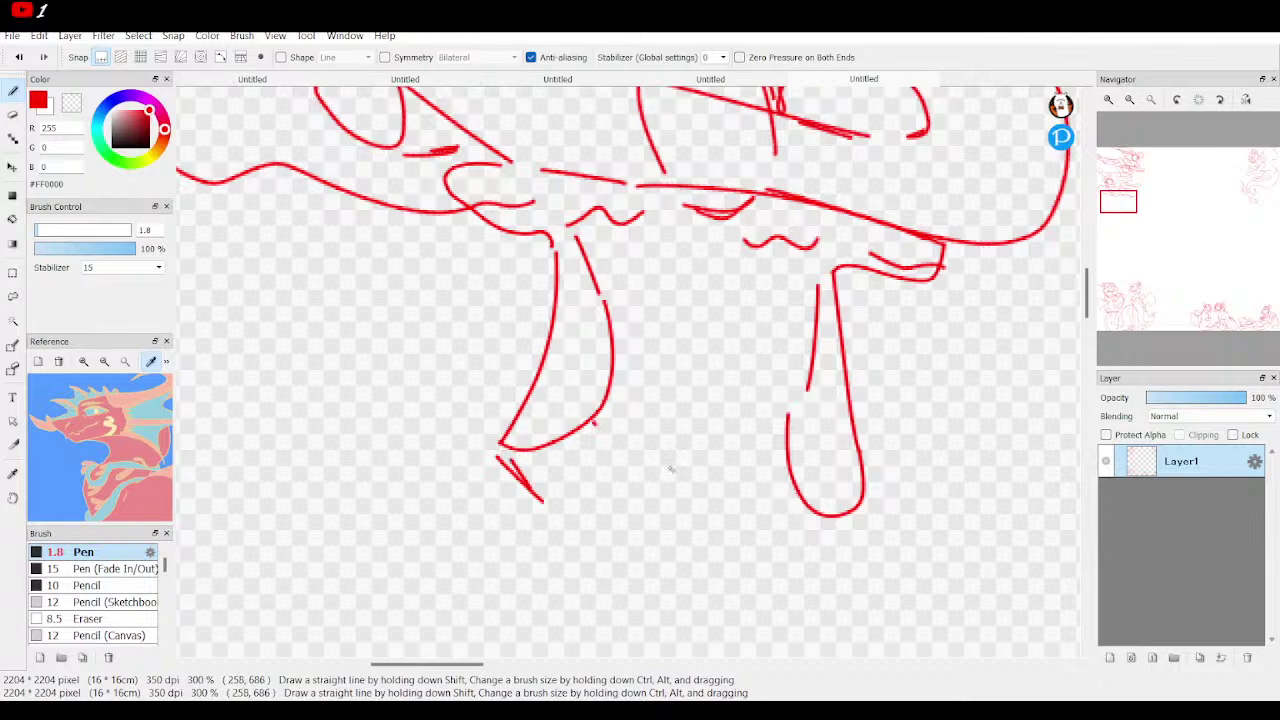
Add short shoulder strokes beside the fourth dragon's straighter arm and draw a round head circle between both arms.
{"action": "left_click_drag", "start_coordinate": [776, 443], "coordinate": [742, 483]}
{"action": "mouse_move", "coordinate": [872, 488]}
{"action": "left_mouse_down"}
{"action": "mouse_move", "coordinate": [851, 518]}
{"action": "mouse_move", "coordinate": [867, 506]}
{"action": "mouse_move", "coordinate": [798, 535]}
{"action": "left_mouse_up"}
{"action": "key", "text": "ctrl+plus"}
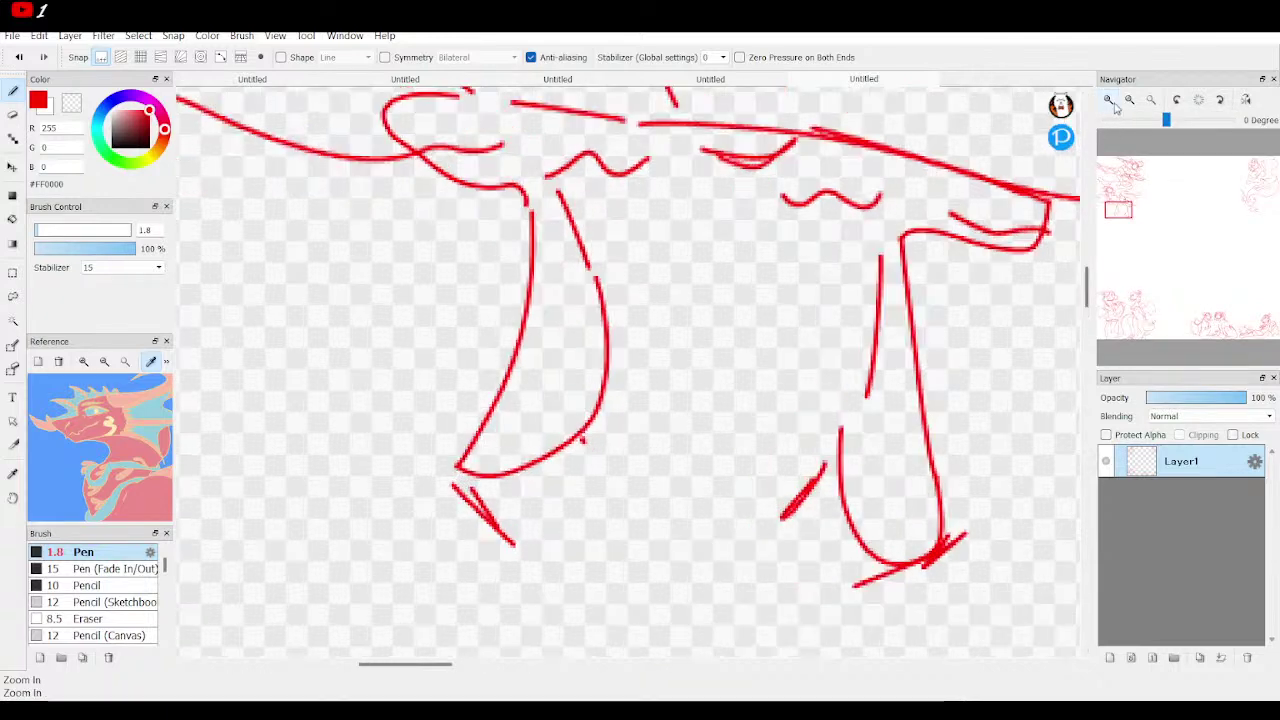
{"action": "mouse_move", "coordinate": [695, 274]}
{"action": "left_mouse_down"}
{"action": "mouse_move", "coordinate": [651, 365]}
{"action": "mouse_move", "coordinate": [759, 395]}
{"action": "mouse_move", "coordinate": [798, 325]}
{"action": "mouse_move", "coordinate": [747, 252]}
{"action": "mouse_move", "coordinate": [642, 278]}
{"action": "mouse_move", "coordinate": [638, 370]}
{"action": "mouse_move", "coordinate": [748, 398]}
{"action": "mouse_move", "coordinate": [800, 345]}
{"action": "left_mouse_up"}
Try a front-facing face with a wavy mouth, angry eyes, spiky ears and horns on the head circle, and undo it.
{"action": "mouse_move", "coordinate": [678, 358]}
{"action": "left_mouse_down"}
{"action": "mouse_move", "coordinate": [709, 361]}
{"action": "mouse_move", "coordinate": [734, 374]}
{"action": "mouse_move", "coordinate": [768, 350]}
{"action": "left_mouse_up"}
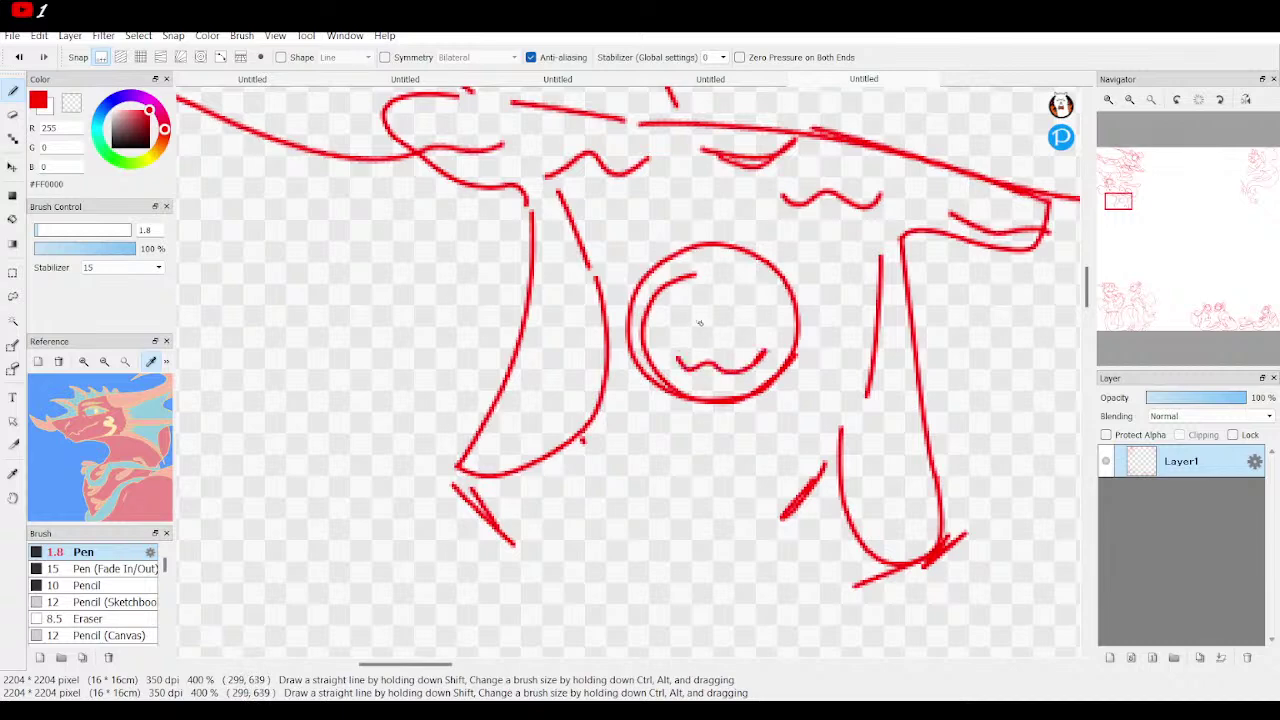
{"action": "mouse_move", "coordinate": [668, 300]}
{"action": "left_mouse_down"}
{"action": "mouse_move", "coordinate": [704, 321]}
{"action": "mouse_move", "coordinate": [704, 336]}
{"action": "mouse_move", "coordinate": [703, 318]}
{"action": "mouse_move", "coordinate": [736, 314]}
{"action": "mouse_move", "coordinate": [729, 330]}
{"action": "left_mouse_up"}
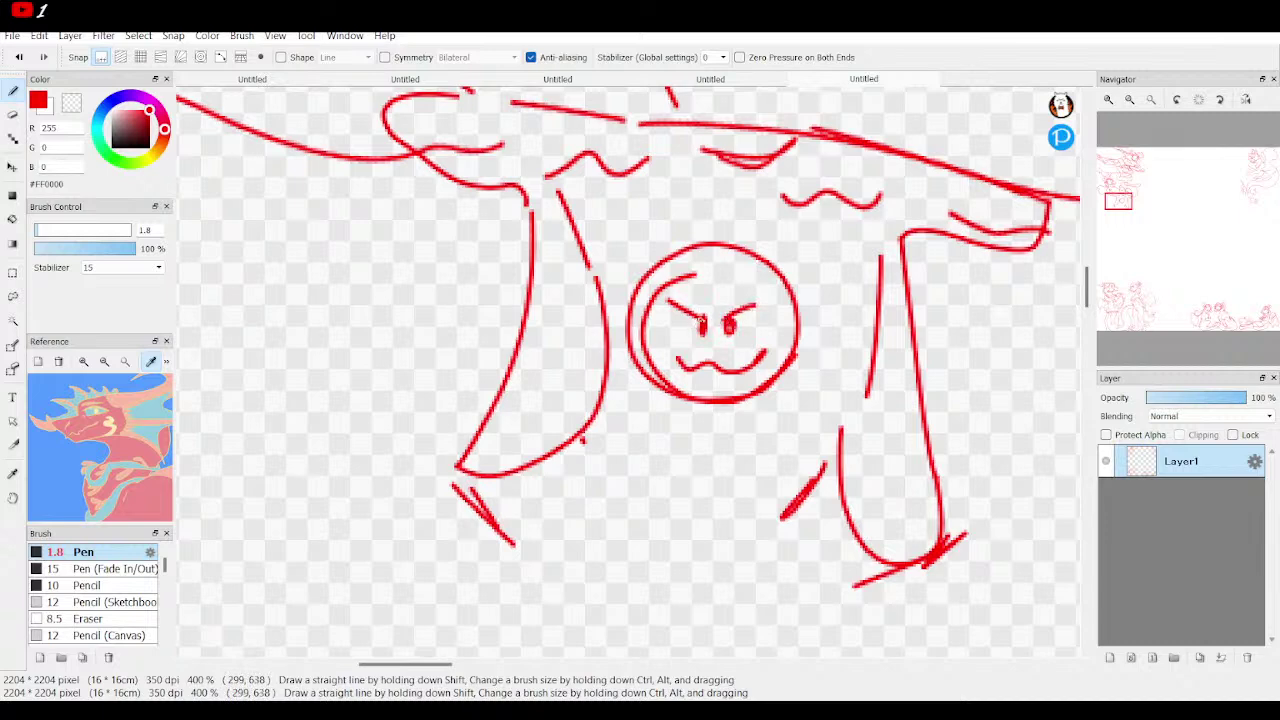
{"action": "mouse_move", "coordinate": [655, 310]}
{"action": "left_mouse_down"}
{"action": "mouse_move", "coordinate": [609, 287]}
{"action": "mouse_move", "coordinate": [620, 312]}
{"action": "mouse_move", "coordinate": [588, 314]}
{"action": "mouse_move", "coordinate": [645, 378]}
{"action": "left_mouse_up"}
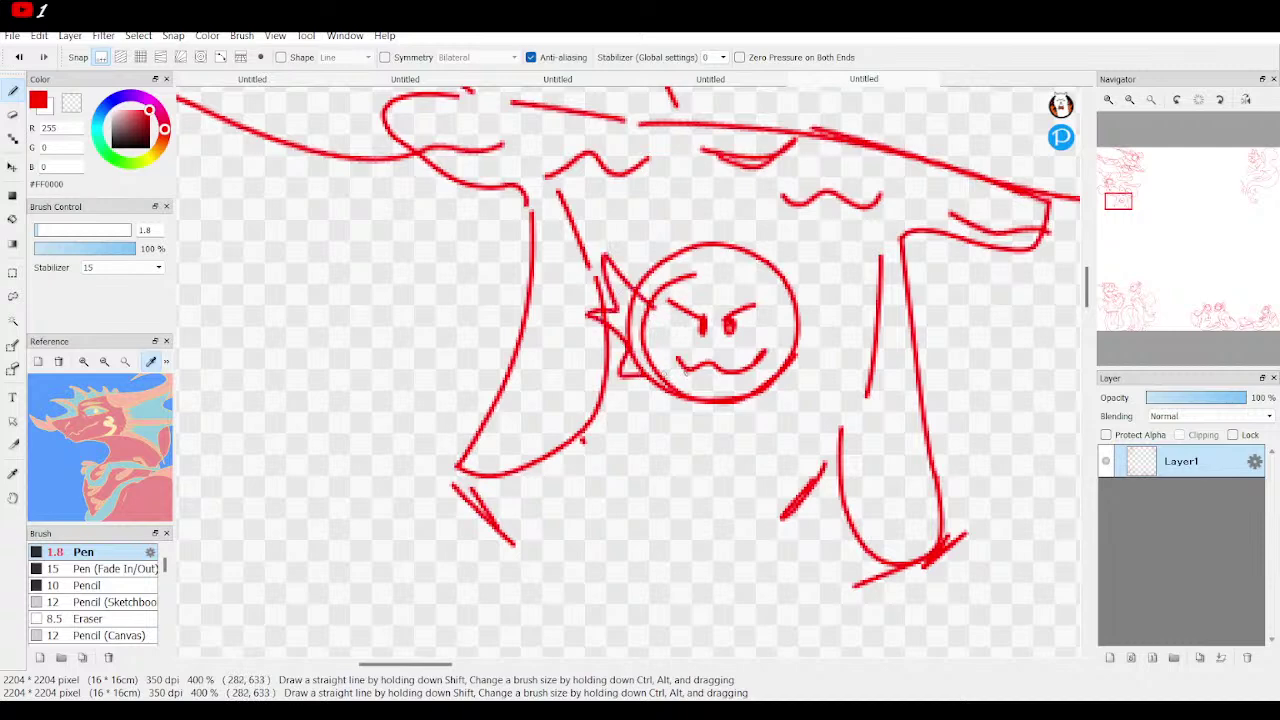
{"action": "mouse_move", "coordinate": [798, 308]}
{"action": "left_mouse_down"}
{"action": "mouse_move", "coordinate": [842, 292]}
{"action": "mouse_move", "coordinate": [807, 347]}
{"action": "mouse_move", "coordinate": [811, 381]}
{"action": "mouse_move", "coordinate": [772, 392]}
{"action": "left_mouse_up"}
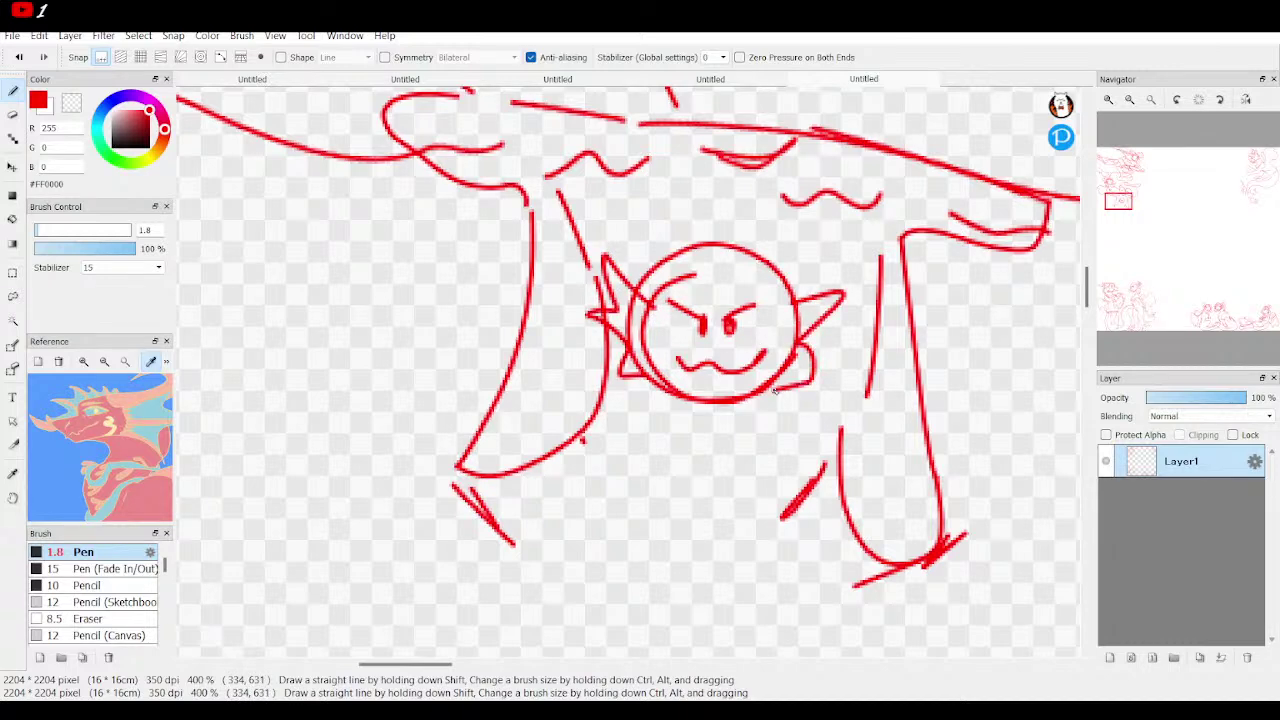
{"action": "mouse_move", "coordinate": [711, 292]}
{"action": "left_mouse_down"}
{"action": "mouse_move", "coordinate": [677, 242]}
{"action": "mouse_move", "coordinate": [672, 265]}
{"action": "mouse_move", "coordinate": [713, 238]}
{"action": "mouse_move", "coordinate": [692, 213]}
{"action": "mouse_move", "coordinate": [702, 238]}
{"action": "mouse_move", "coordinate": [684, 256]}
{"action": "mouse_move", "coordinate": [696, 258]}
{"action": "mouse_move", "coordinate": [720, 341]}
{"action": "mouse_move", "coordinate": [706, 349]}
{"action": "mouse_move", "coordinate": [708, 312]}
{"action": "mouse_move", "coordinate": [714, 344]}
{"action": "left_mouse_up"}
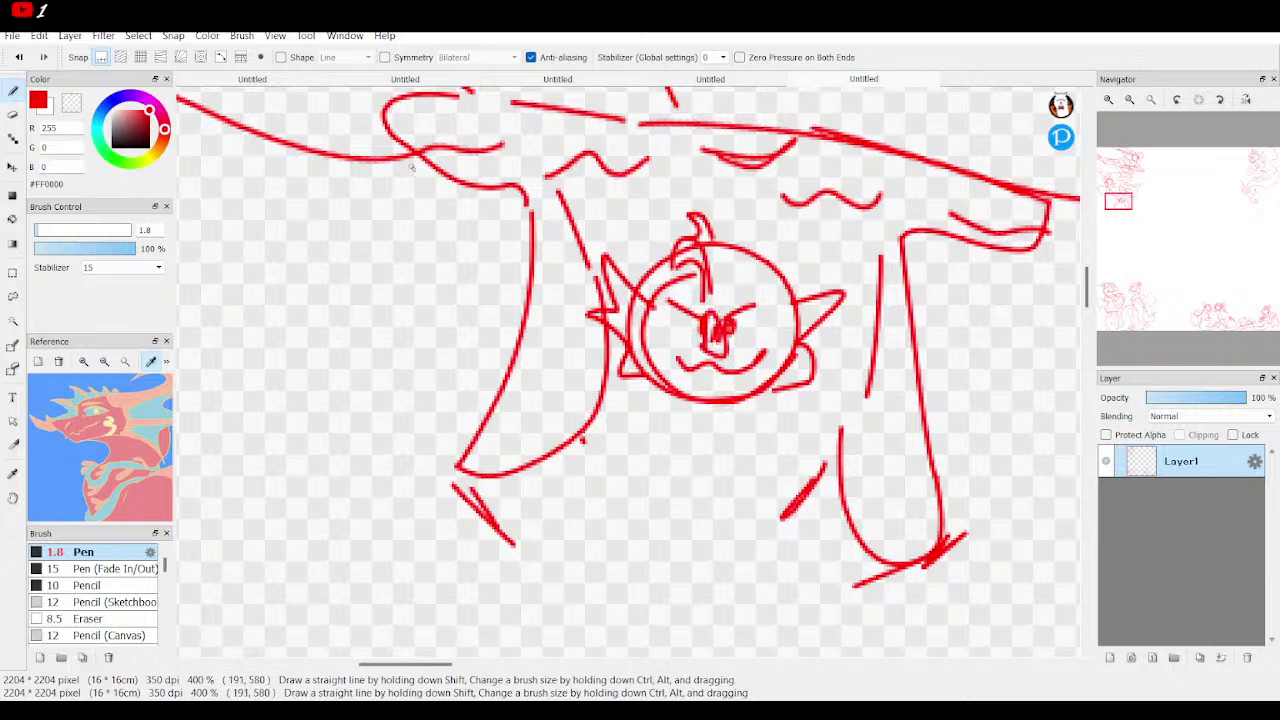
{"action": "mouse_move", "coordinate": [790, 284]}
{"action": "left_mouse_down"}
{"action": "mouse_move", "coordinate": [773, 188]}
{"action": "mouse_move", "coordinate": [720, 187]}
{"action": "mouse_move", "coordinate": [752, 204]}
{"action": "mouse_move", "coordinate": [767, 251]}
{"action": "mouse_move", "coordinate": [749, 285]}
{"action": "mouse_move", "coordinate": [796, 298]}
{"action": "left_mouse_up"}
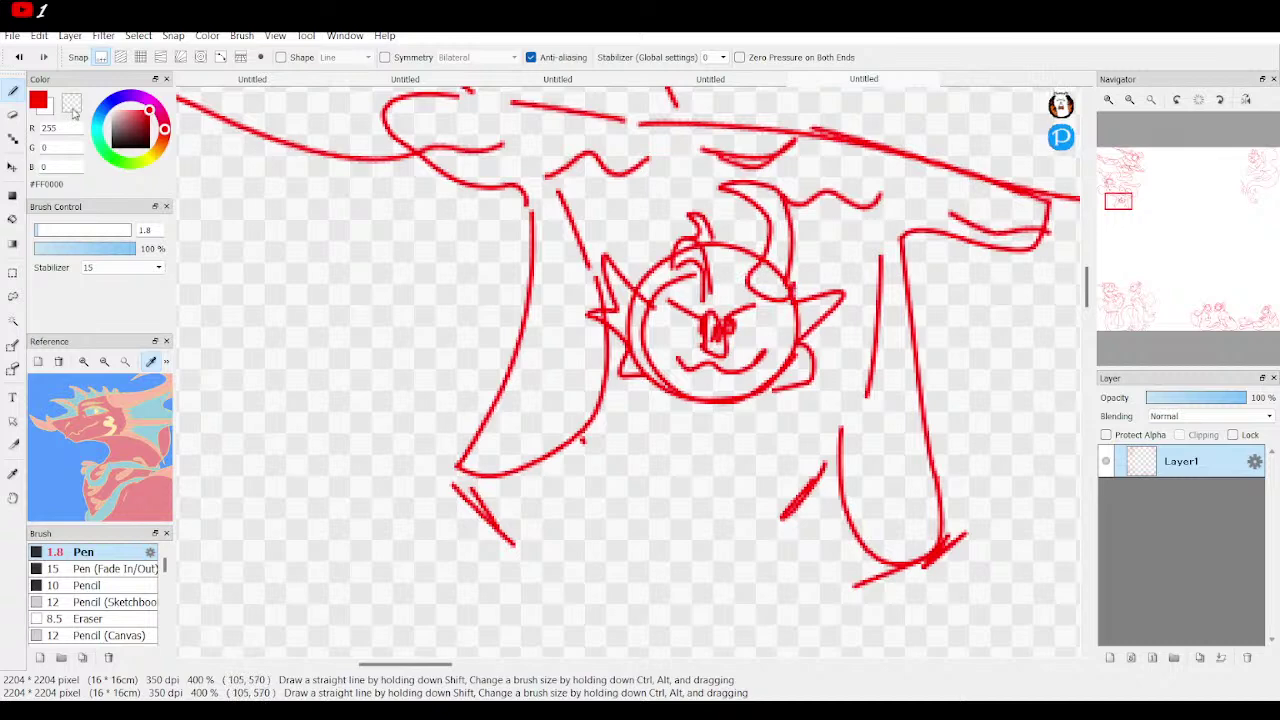
{"action": "left_click", "coordinate": [29, 59]}
{"action": "left_click", "coordinate": [29, 59]}
{"action": "left_click", "coordinate": [29, 59]}
{"action": "left_click", "coordinate": [29, 59]}
{"action": "left_click", "coordinate": [29, 59]}
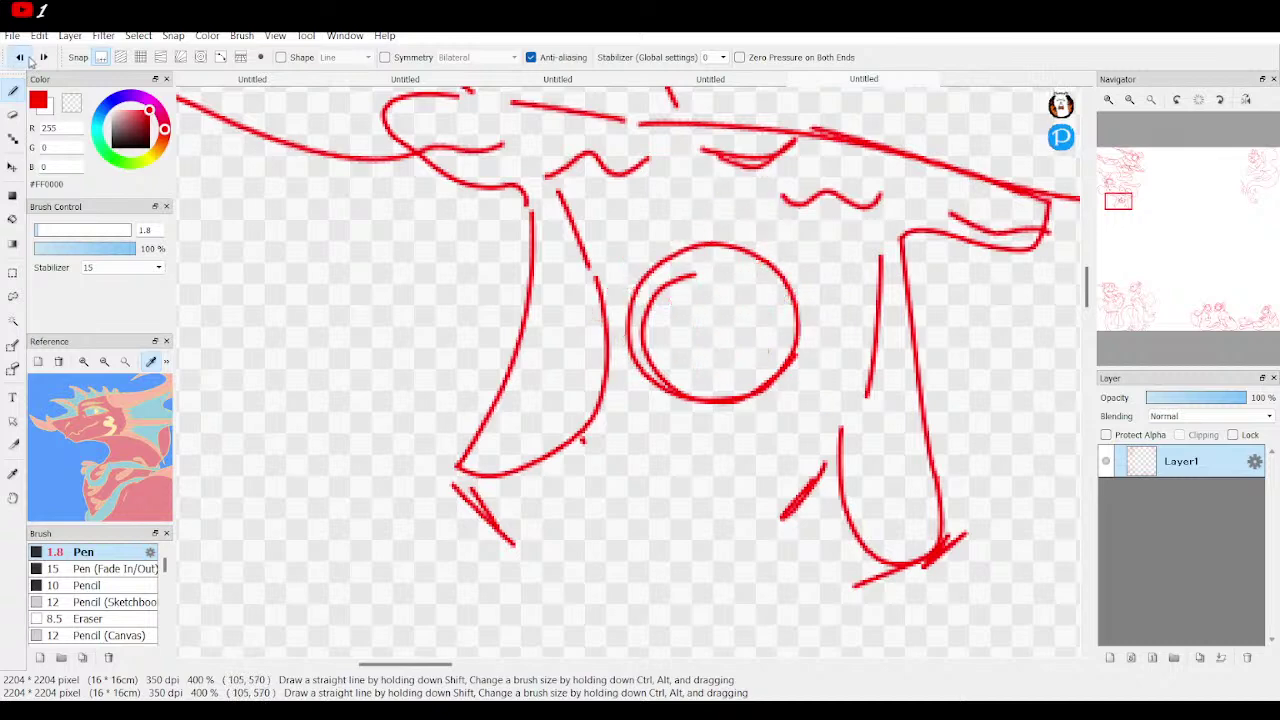
{"action": "left_click", "coordinate": [29, 59]}
{"action": "left_click", "coordinate": [43, 57]}
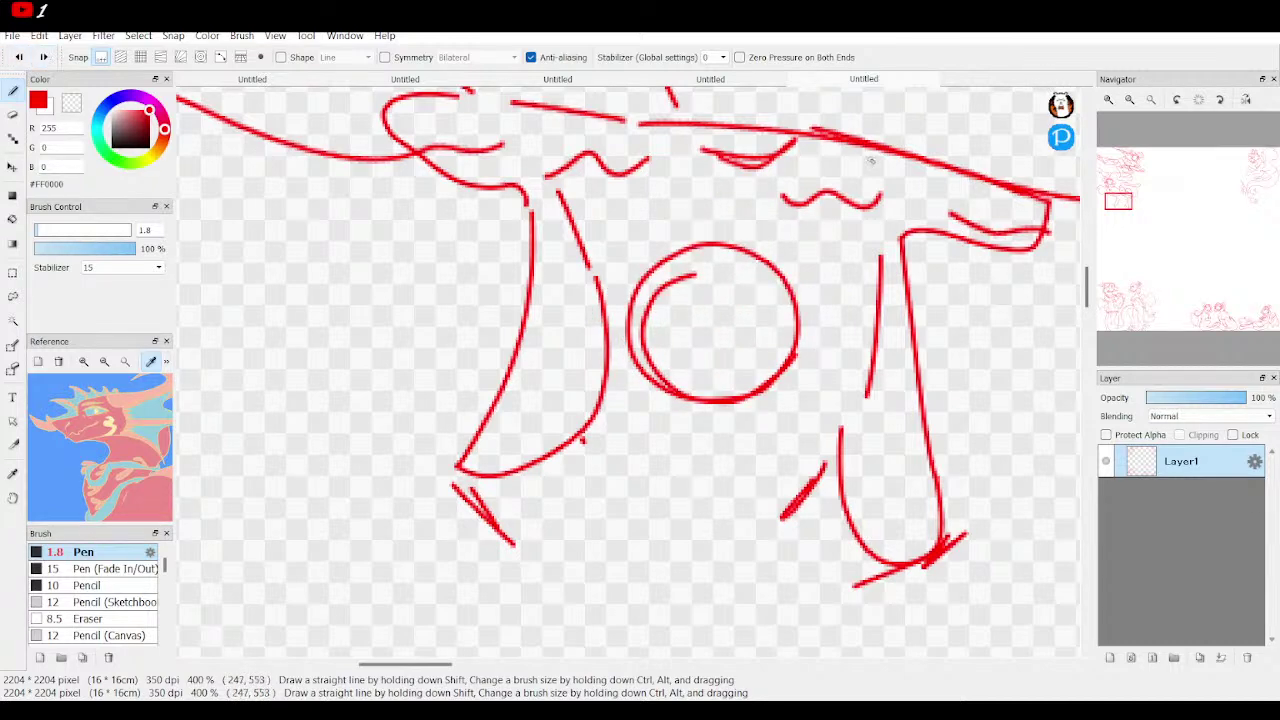
Undo the curve inside the fourth dragon's head circle and redraw it as a fuller inner circle.
{"action": "left_click", "coordinate": [1133, 101]}
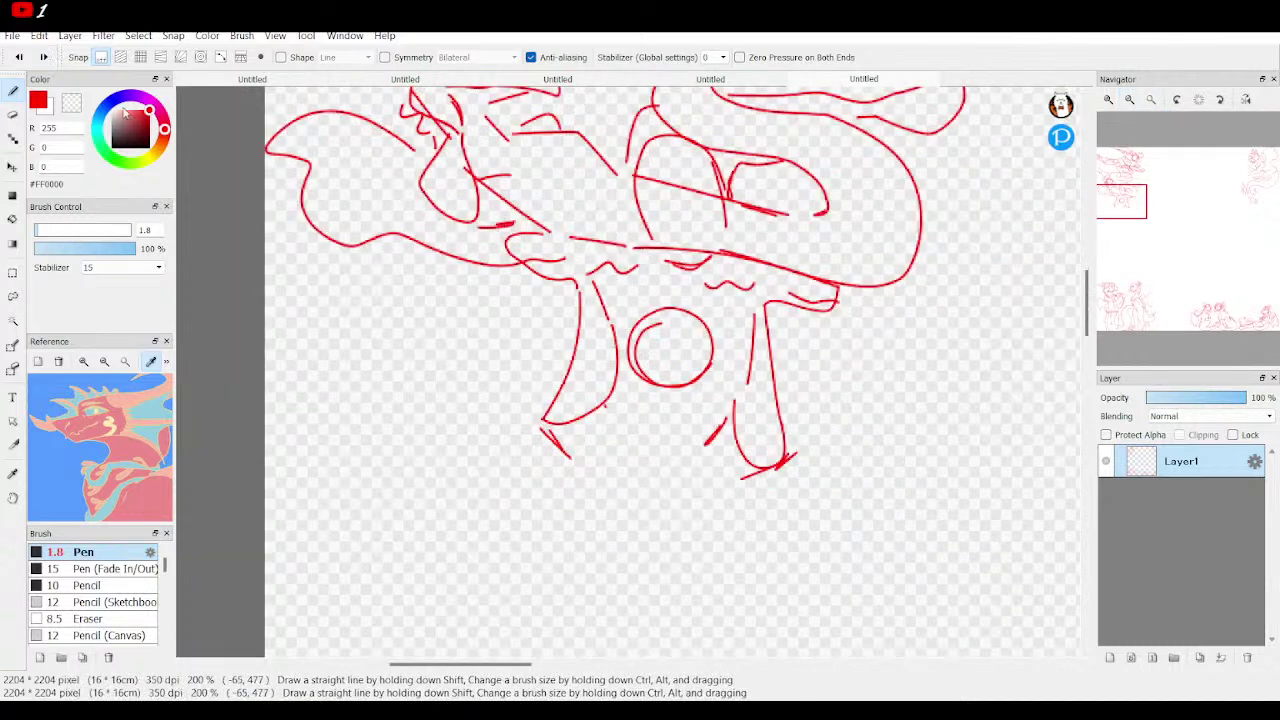
{"action": "left_click", "coordinate": [19, 58]}
{"action": "mouse_move", "coordinate": [674, 320]}
{"action": "left_mouse_down"}
{"action": "mouse_move", "coordinate": [661, 387]}
{"action": "mouse_move", "coordinate": [721, 376]}
{"action": "mouse_move", "coordinate": [715, 324]}
{"action": "mouse_move", "coordinate": [649, 321]}
{"action": "mouse_move", "coordinate": [635, 381]}
{"action": "mouse_move", "coordinate": [722, 372]}
{"action": "left_mouse_up"}
Sketch the fourth dragon's snout, mouth and jaw over the head circle, with pointed cheek spikes and a zigzag edge at the back.
{"action": "left_click", "coordinate": [1108, 99]}
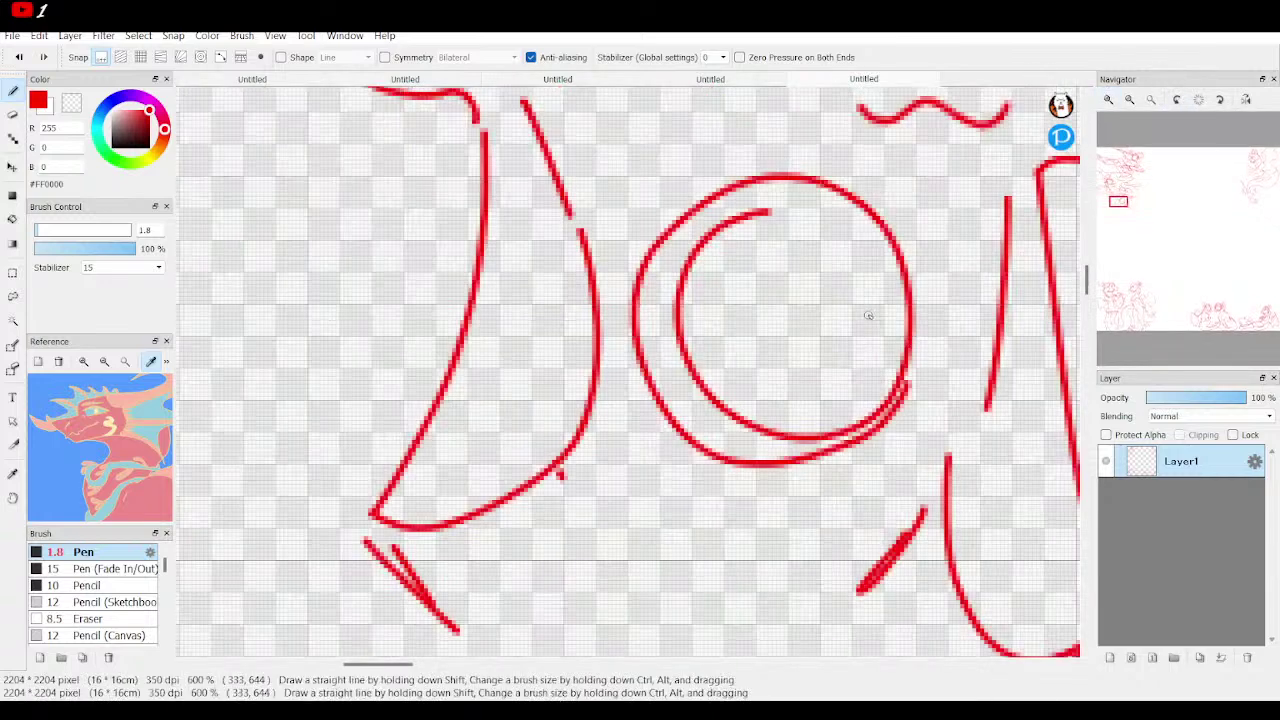
{"action": "mouse_move", "coordinate": [868, 315]}
{"action": "left_mouse_down"}
{"action": "mouse_move", "coordinate": [971, 389]}
{"action": "mouse_move", "coordinate": [969, 328]}
{"action": "mouse_move", "coordinate": [1012, 406]}
{"action": "mouse_move", "coordinate": [987, 433]}
{"action": "mouse_move", "coordinate": [905, 464]}
{"action": "mouse_move", "coordinate": [897, 423]}
{"action": "mouse_move", "coordinate": [831, 386]}
{"action": "mouse_move", "coordinate": [804, 362]}
{"action": "left_mouse_up"}
{"action": "left_click_drag", "start_coordinate": [888, 472], "coordinate": [652, 408]}
{"action": "mouse_move", "coordinate": [760, 424]}
{"action": "left_mouse_down"}
{"action": "mouse_move", "coordinate": [590, 414]}
{"action": "mouse_move", "coordinate": [586, 396]}
{"action": "mouse_move", "coordinate": [615, 375]}
{"action": "mouse_move", "coordinate": [508, 309]}
{"action": "mouse_move", "coordinate": [628, 293]}
{"action": "mouse_move", "coordinate": [561, 246]}
{"action": "mouse_move", "coordinate": [650, 262]}
{"action": "left_mouse_up"}
{"action": "left_click", "coordinate": [668, 380]}
{"action": "mouse_move", "coordinate": [666, 380]}
{"action": "left_mouse_down"}
{"action": "mouse_move", "coordinate": [636, 352]}
{"action": "mouse_move", "coordinate": [673, 347]}
{"action": "mouse_move", "coordinate": [644, 311]}
{"action": "mouse_move", "coordinate": [658, 284]}
{"action": "left_mouse_up"}
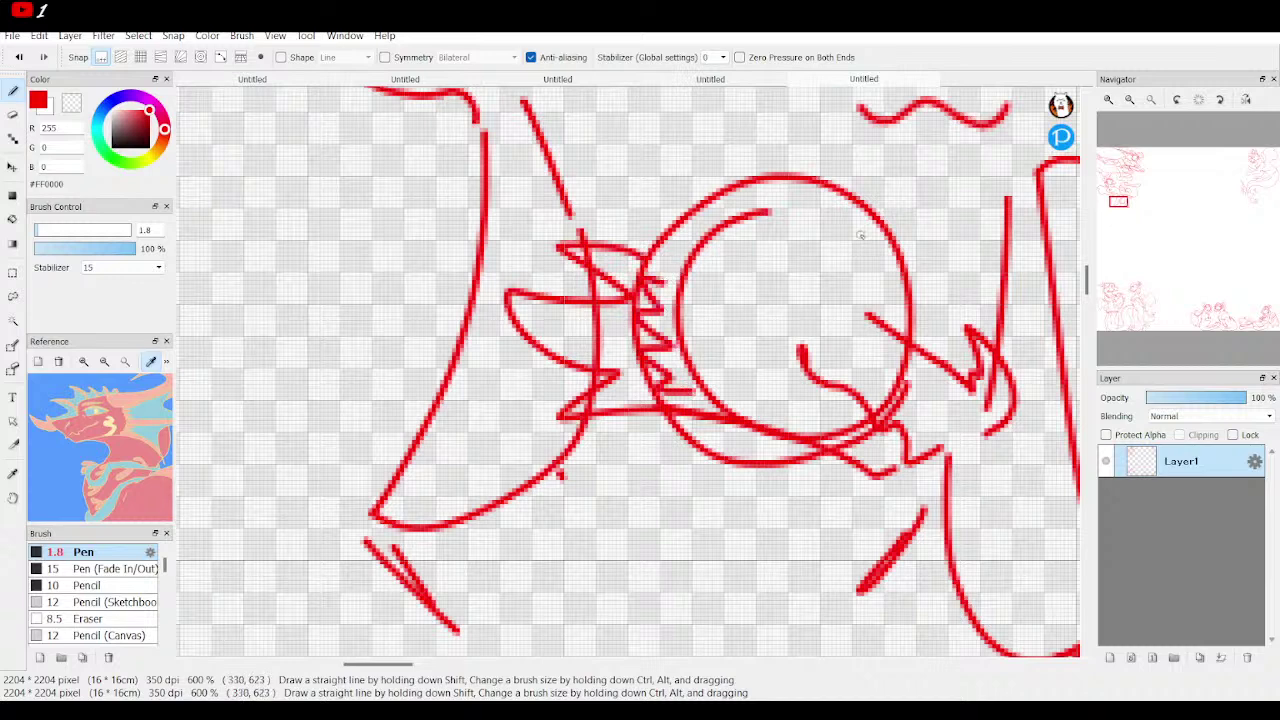
Draw the fourth dragon's brow and eye, and replace the first pupil with a rounder one under the eyelid line.
{"action": "mouse_move", "coordinate": [776, 246]}
{"action": "left_mouse_down"}
{"action": "mouse_move", "coordinate": [880, 294]}
{"action": "mouse_move", "coordinate": [862, 318]}
{"action": "mouse_move", "coordinate": [810, 256]}
{"action": "mouse_move", "coordinate": [852, 270]}
{"action": "mouse_move", "coordinate": [844, 300]}
{"action": "mouse_move", "coordinate": [845, 280]}
{"action": "left_mouse_up"}
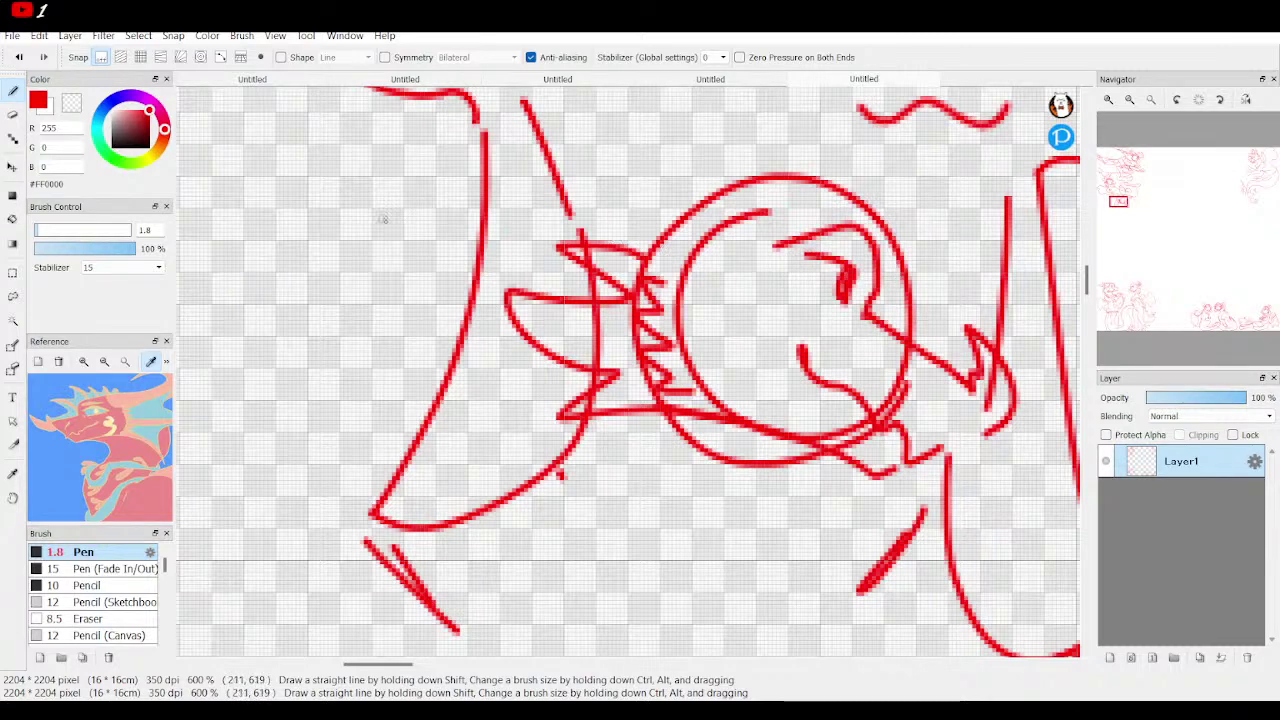
{"action": "left_click", "coordinate": [18, 57]}
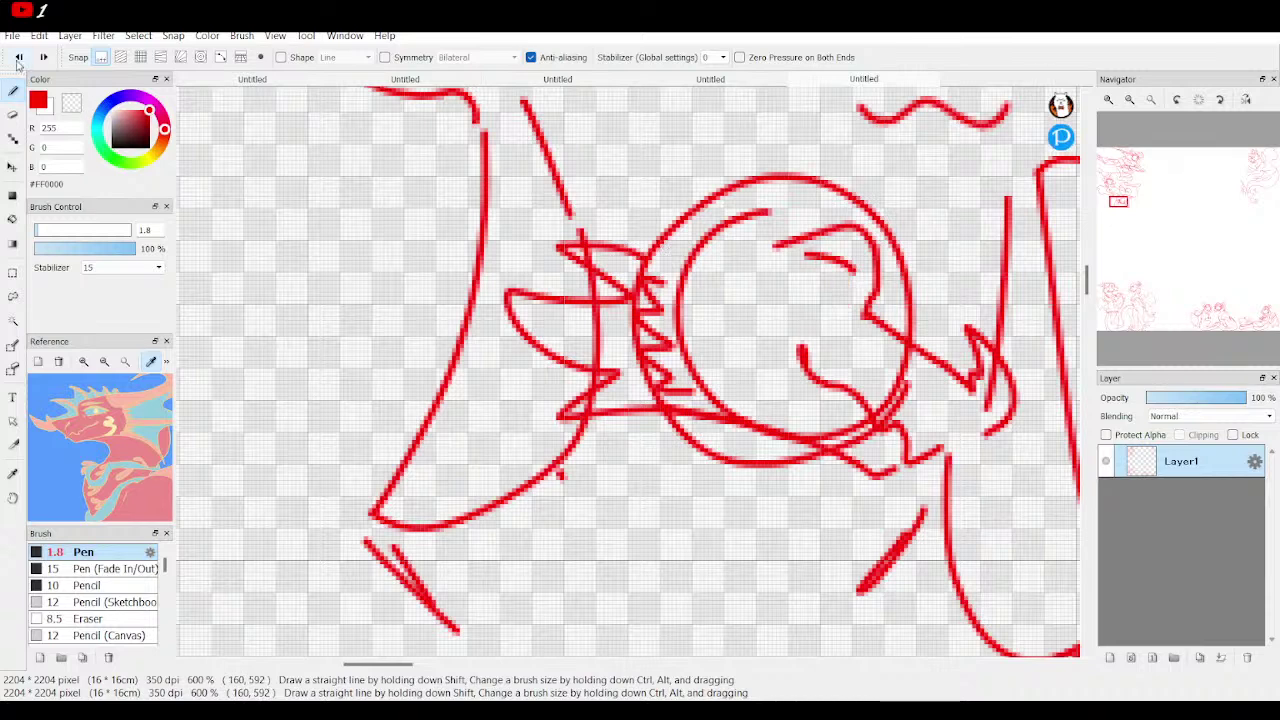
{"action": "mouse_move", "coordinate": [807, 266]}
{"action": "left_mouse_down"}
{"action": "mouse_move", "coordinate": [826, 264]}
{"action": "mouse_move", "coordinate": [816, 268]}
{"action": "left_mouse_up"}
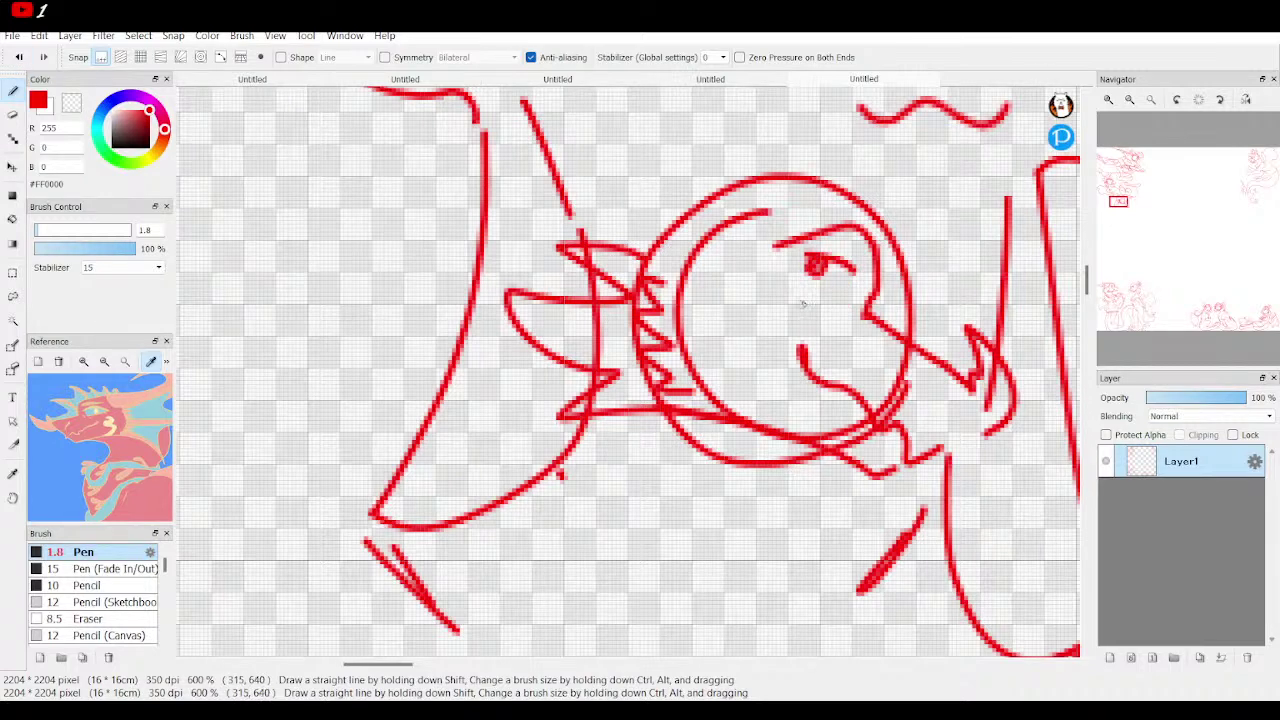
Add a backward-curving horn on top of the fourth dragon's head and spikes along the forehead and far side of the face.
{"action": "mouse_move", "coordinate": [812, 228]}
{"action": "left_mouse_down"}
{"action": "mouse_move", "coordinate": [715, 200]}
{"action": "mouse_move", "coordinate": [677, 163]}
{"action": "mouse_move", "coordinate": [783, 170]}
{"action": "mouse_move", "coordinate": [685, 127]}
{"action": "mouse_move", "coordinate": [586, 174]}
{"action": "mouse_move", "coordinate": [648, 247]}
{"action": "left_mouse_up"}
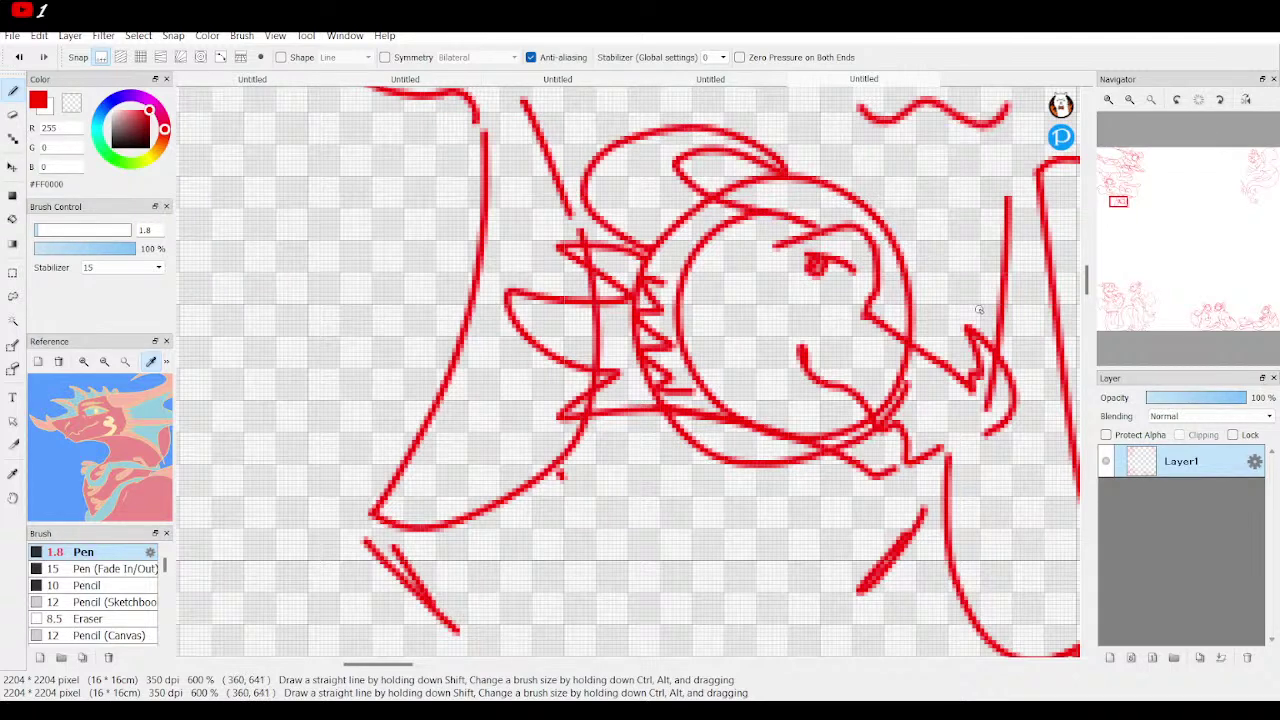
{"action": "left_click_drag", "start_coordinate": [879, 313], "coordinate": [982, 274]}
{"action": "left_click_drag", "start_coordinate": [858, 238], "coordinate": [942, 184]}
{"action": "left_click_drag", "start_coordinate": [778, 205], "coordinate": [843, 142]}
{"action": "mouse_move", "coordinate": [942, 195]}
{"action": "left_mouse_down"}
{"action": "mouse_move", "coordinate": [915, 237]}
{"action": "mouse_move", "coordinate": [962, 262]}
{"action": "mouse_move", "coordinate": [942, 302]}
{"action": "mouse_move", "coordinate": [960, 341]}
{"action": "left_mouse_up"}
{"action": "left_click_drag", "start_coordinate": [890, 190], "coordinate": [768, 135]}
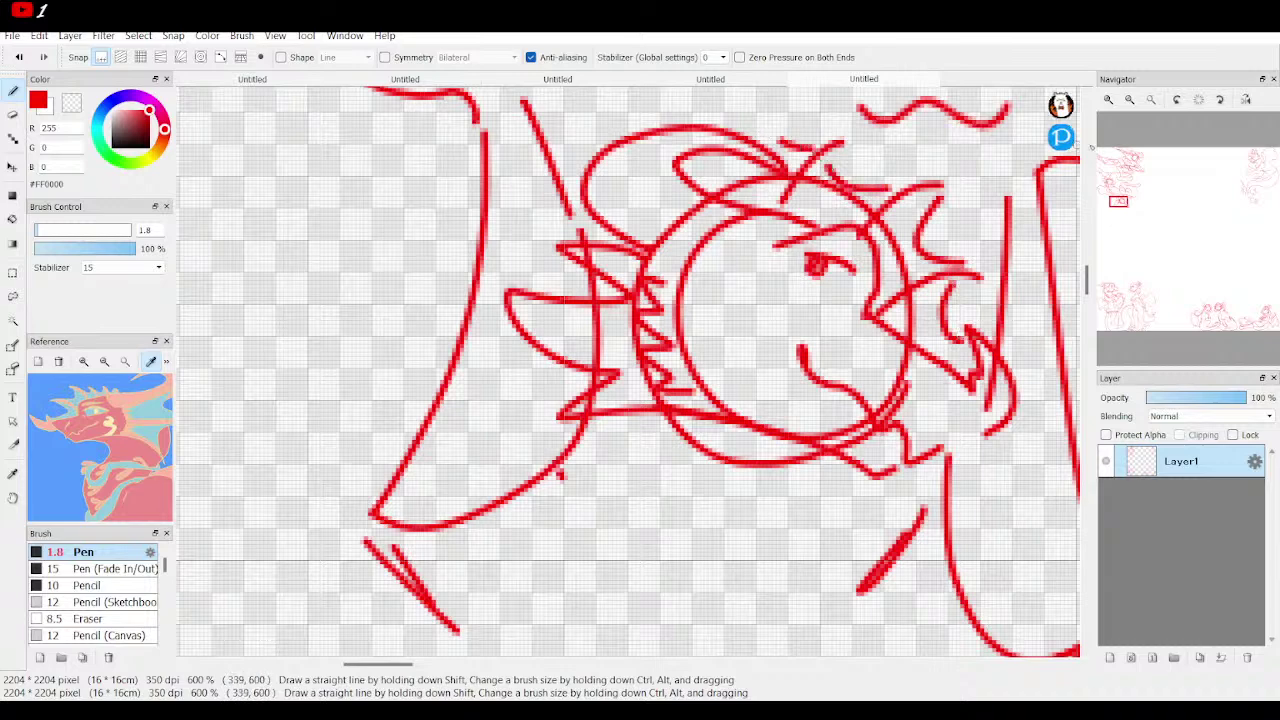
{"action": "left_click", "coordinate": [1129, 100]}
{"action": "left_click", "coordinate": [1129, 100]}
{"action": "left_click", "coordinate": [1129, 101]}
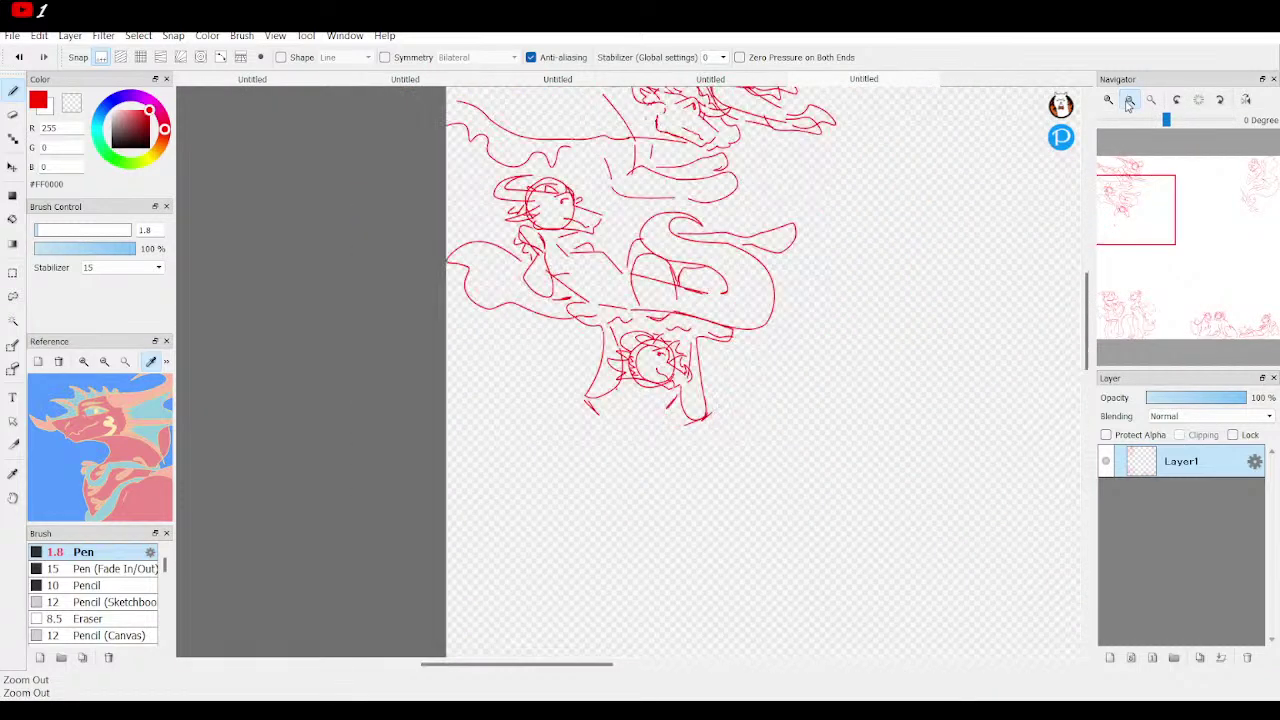
{"action": "left_click", "coordinate": [1128, 101]}
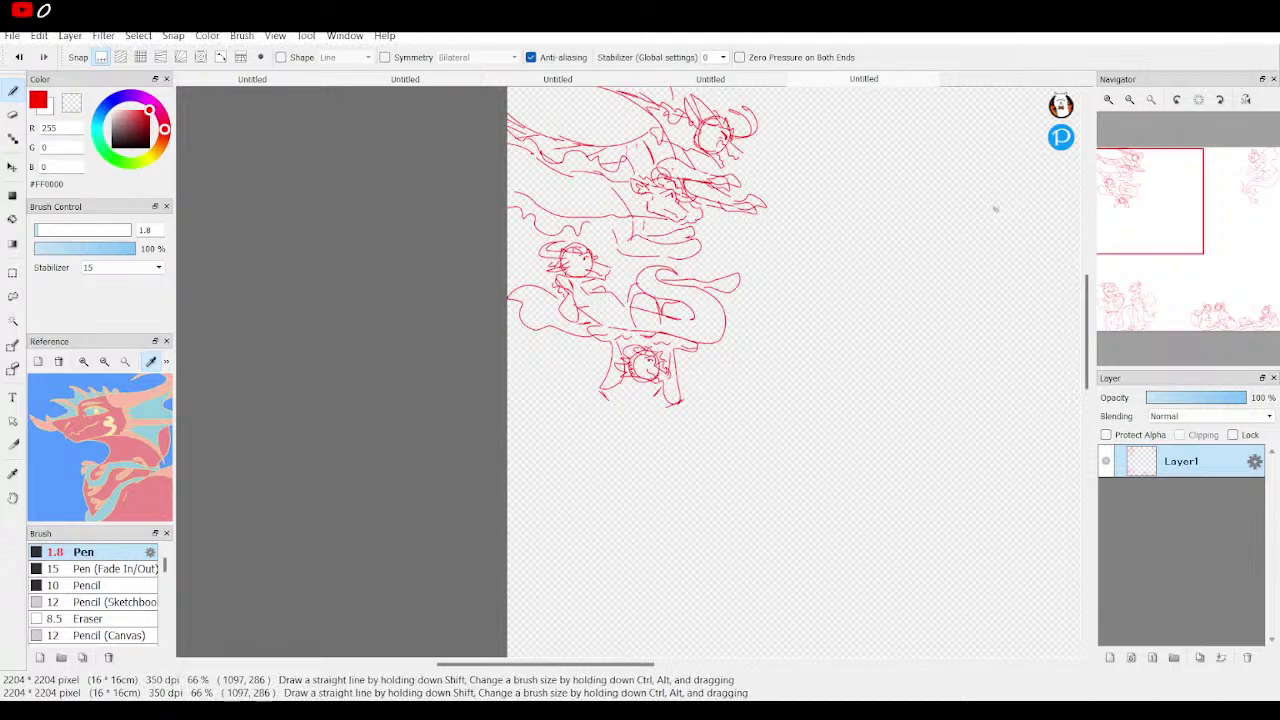
Sketch the fourth dragon's neck folds and a U-shaped chest piece edged with small loops beneath its head.
{"action": "left_click", "coordinate": [1107, 99]}
{"action": "left_click", "coordinate": [1107, 99]}
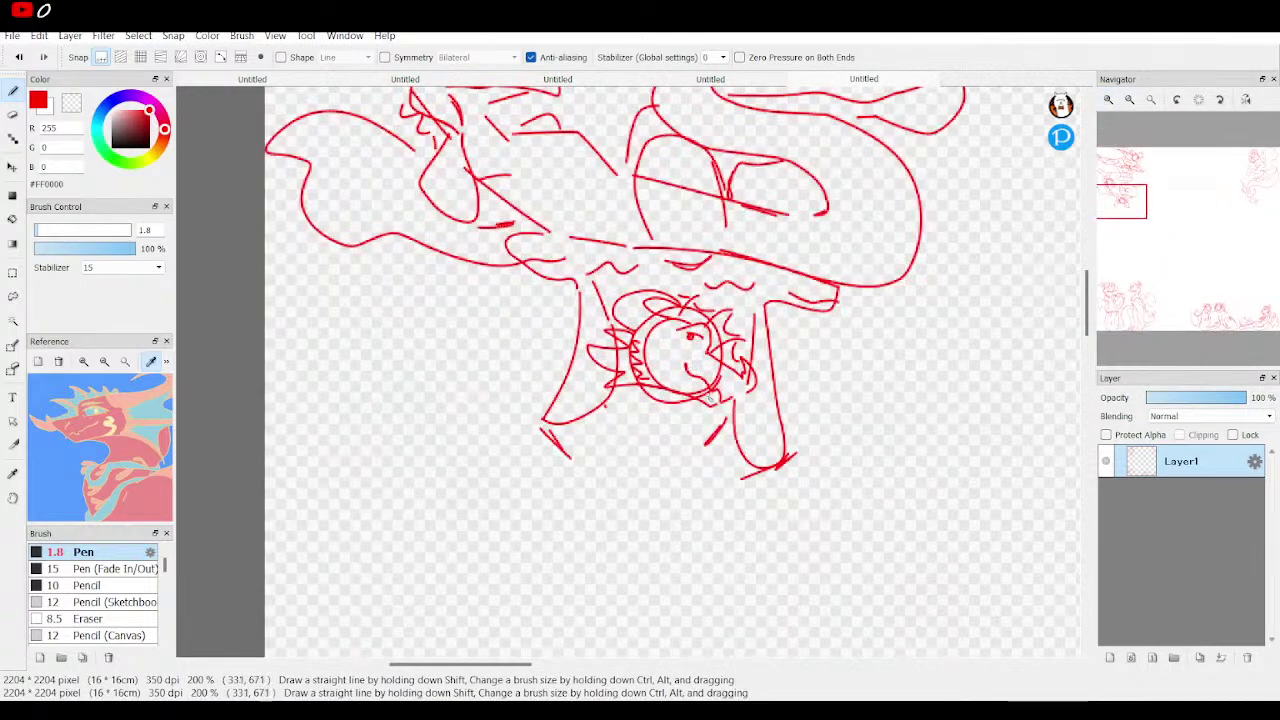
{"action": "mouse_move", "coordinate": [672, 408]}
{"action": "left_mouse_down"}
{"action": "mouse_move", "coordinate": [698, 448]}
{"action": "mouse_move", "coordinate": [673, 424]}
{"action": "mouse_move", "coordinate": [624, 422]}
{"action": "mouse_move", "coordinate": [628, 401]}
{"action": "mouse_move", "coordinate": [649, 424]}
{"action": "mouse_move", "coordinate": [682, 424]}
{"action": "mouse_move", "coordinate": [639, 442]}
{"action": "mouse_move", "coordinate": [605, 404]}
{"action": "mouse_move", "coordinate": [616, 447]}
{"action": "left_mouse_up"}
{"action": "key", "text": "ctrl+z"}
{"action": "mouse_move", "coordinate": [688, 424]}
{"action": "left_mouse_down"}
{"action": "mouse_move", "coordinate": [652, 410]}
{"action": "mouse_move", "coordinate": [652, 436]}
{"action": "mouse_move", "coordinate": [684, 458]}
{"action": "mouse_move", "coordinate": [676, 447]}
{"action": "mouse_move", "coordinate": [656, 502]}
{"action": "mouse_move", "coordinate": [645, 452]}
{"action": "mouse_move", "coordinate": [626, 450]}
{"action": "mouse_move", "coordinate": [634, 500]}
{"action": "mouse_move", "coordinate": [704, 472]}
{"action": "mouse_move", "coordinate": [708, 445]}
{"action": "mouse_move", "coordinate": [726, 466]}
{"action": "mouse_move", "coordinate": [712, 474]}
{"action": "mouse_move", "coordinate": [716, 505]}
{"action": "mouse_move", "coordinate": [670, 490]}
{"action": "mouse_move", "coordinate": [680, 500]}
{"action": "mouse_move", "coordinate": [662, 502]}
{"action": "mouse_move", "coordinate": [682, 506]}
{"action": "mouse_move", "coordinate": [614, 514]}
{"action": "mouse_move", "coordinate": [638, 510]}
{"action": "left_mouse_up"}
Draw the fourth dragon's lower body curving round below the chest into a long, arched, tapering tail, following the reference picture.
{"action": "left_click_drag", "start_coordinate": [110, 452], "coordinate": [130, 470]}
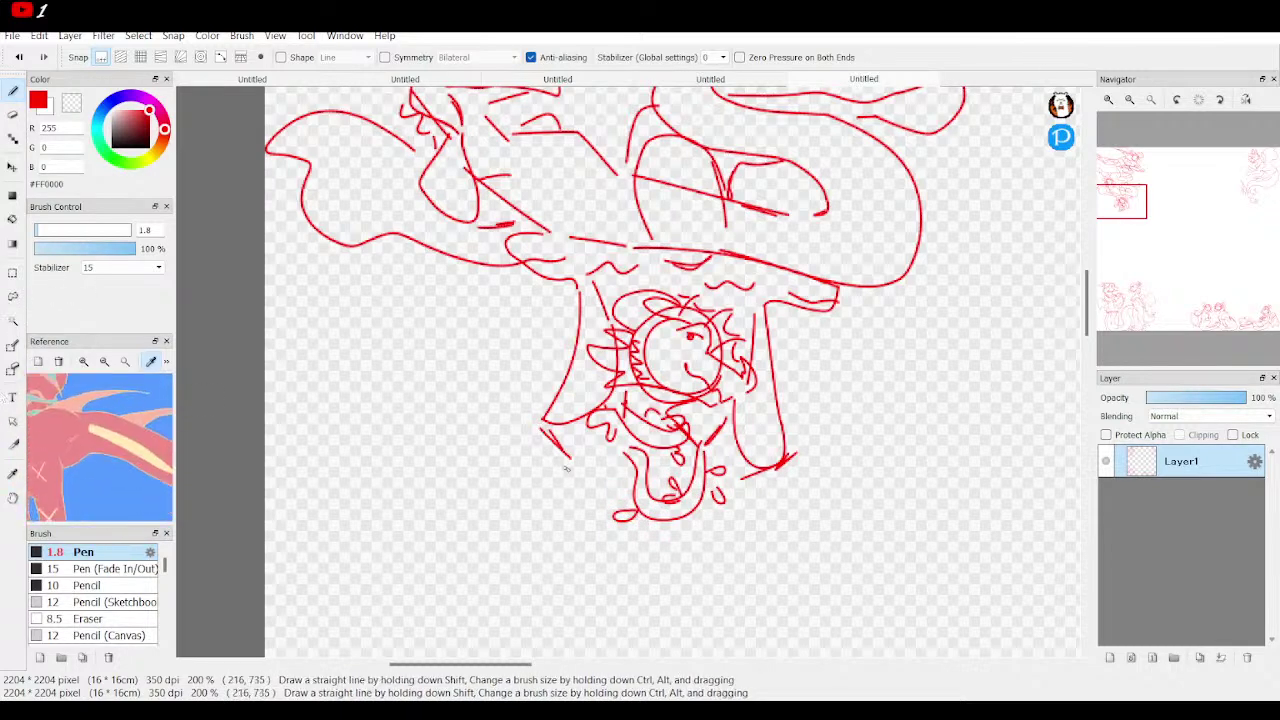
{"action": "mouse_move", "coordinate": [574, 461]}
{"action": "left_mouse_down"}
{"action": "mouse_move", "coordinate": [552, 588]}
{"action": "mouse_move", "coordinate": [641, 653]}
{"action": "mouse_move", "coordinate": [820, 584]}
{"action": "mouse_move", "coordinate": [940, 475]}
{"action": "mouse_move", "coordinate": [1022, 558]}
{"action": "left_mouse_up"}
{"action": "mouse_move", "coordinate": [940, 473]}
{"action": "left_mouse_down"}
{"action": "mouse_move", "coordinate": [848, 476]}
{"action": "mouse_move", "coordinate": [760, 563]}
{"action": "mouse_move", "coordinate": [696, 602]}
{"action": "mouse_move", "coordinate": [650, 572]}
{"action": "mouse_move", "coordinate": [695, 530]}
{"action": "left_mouse_up"}
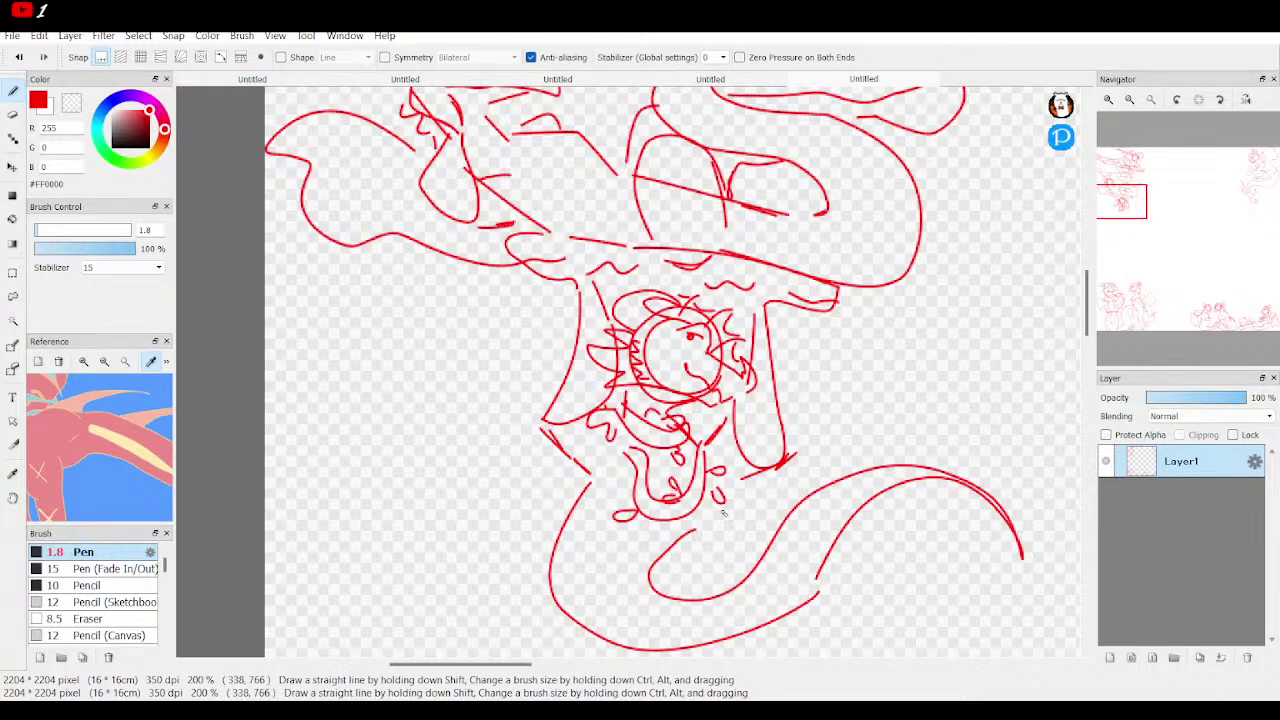
Add spikes along the outer edge of the fourth dragon's back and tail, large near the arms and smaller towards the tail, checking the reference.
{"action": "mouse_move", "coordinate": [1209, 249]}
{"action": "left_mouse_down"}
{"action": "mouse_move", "coordinate": [1140, 235]}
{"action": "mouse_move", "coordinate": [1123, 209]}
{"action": "left_mouse_up"}
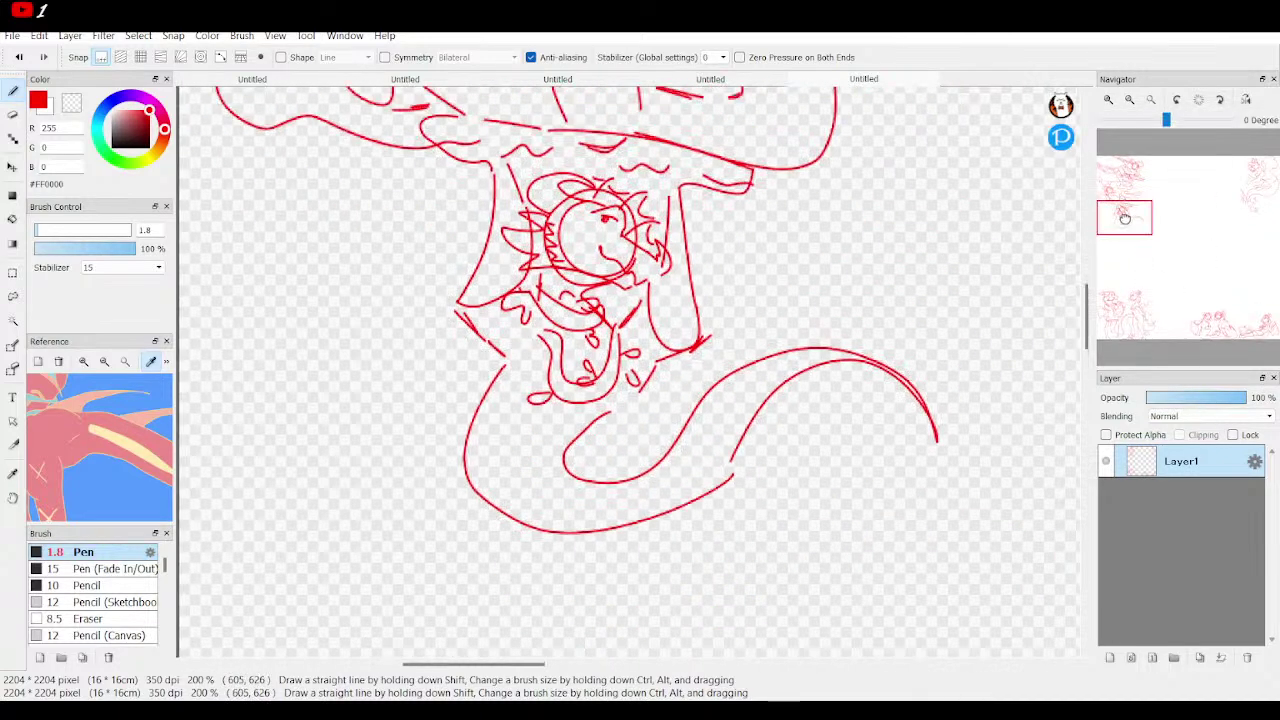
{"action": "mouse_move", "coordinate": [478, 385]}
{"action": "left_mouse_down"}
{"action": "mouse_move", "coordinate": [415, 443]}
{"action": "mouse_move", "coordinate": [448, 455]}
{"action": "left_mouse_up"}
{"action": "mouse_move", "coordinate": [445, 500]}
{"action": "left_mouse_down"}
{"action": "mouse_move", "coordinate": [470, 600]}
{"action": "mouse_move", "coordinate": [488, 539]}
{"action": "left_mouse_up"}
{"action": "mouse_move", "coordinate": [573, 555]}
{"action": "left_mouse_down"}
{"action": "mouse_move", "coordinate": [602, 566]}
{"action": "mouse_move", "coordinate": [607, 551]}
{"action": "left_mouse_up"}
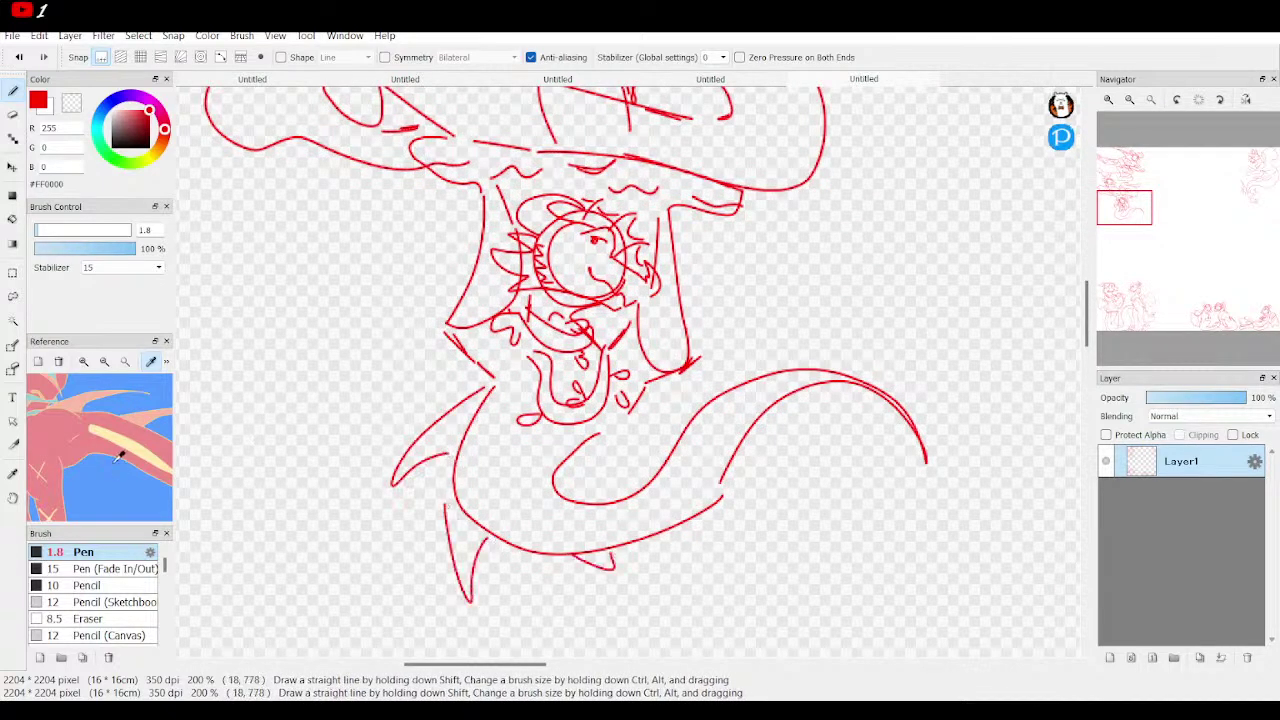
{"action": "scroll", "coordinate": [128, 451], "scroll_direction": "up", "scroll_amount": 2}
{"action": "scroll", "coordinate": [150, 445], "scroll_direction": "up", "scroll_amount": 2}
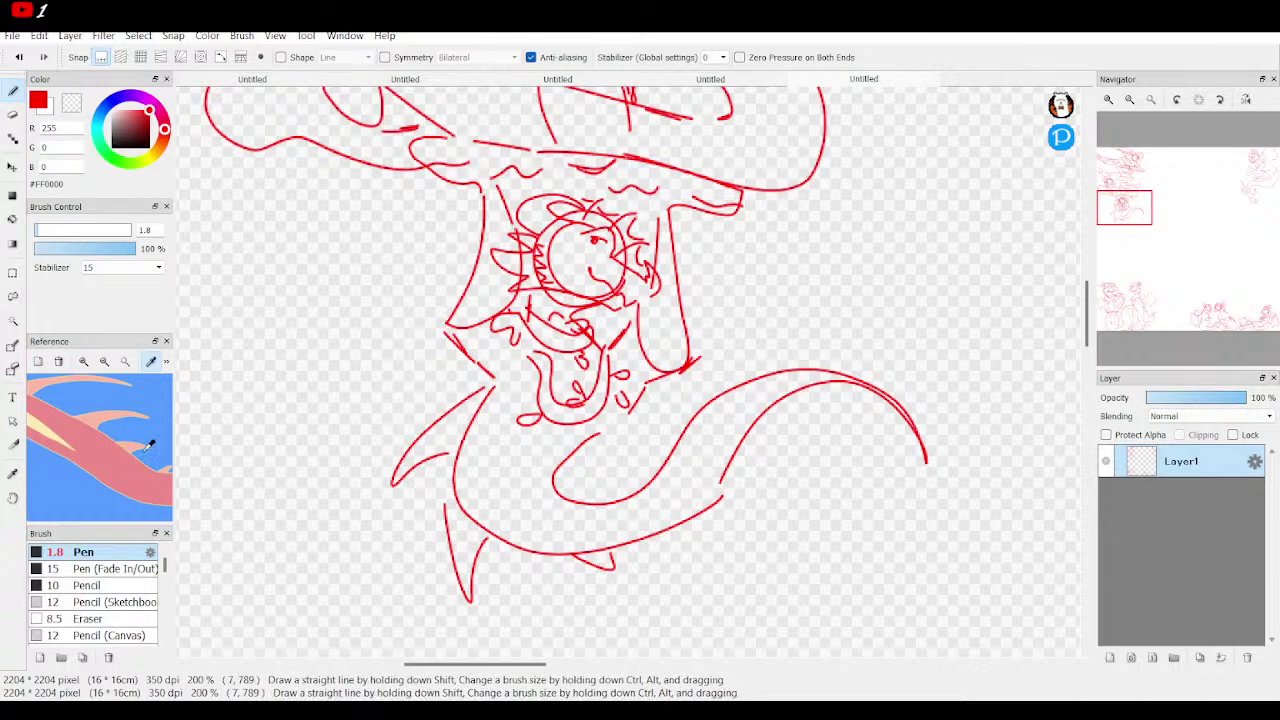
{"action": "scroll", "coordinate": [150, 445], "scroll_direction": "up", "scroll_amount": 3}
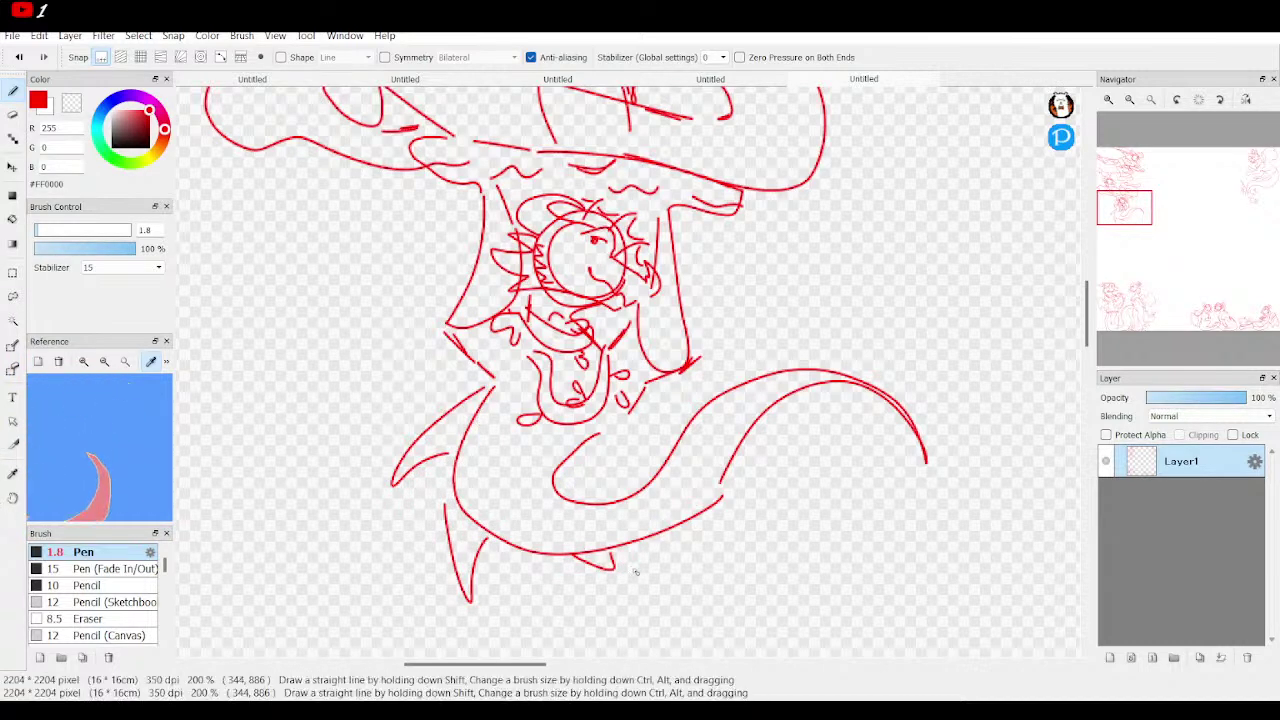
{"action": "left_click_drag", "start_coordinate": [677, 531], "coordinate": [709, 522]}
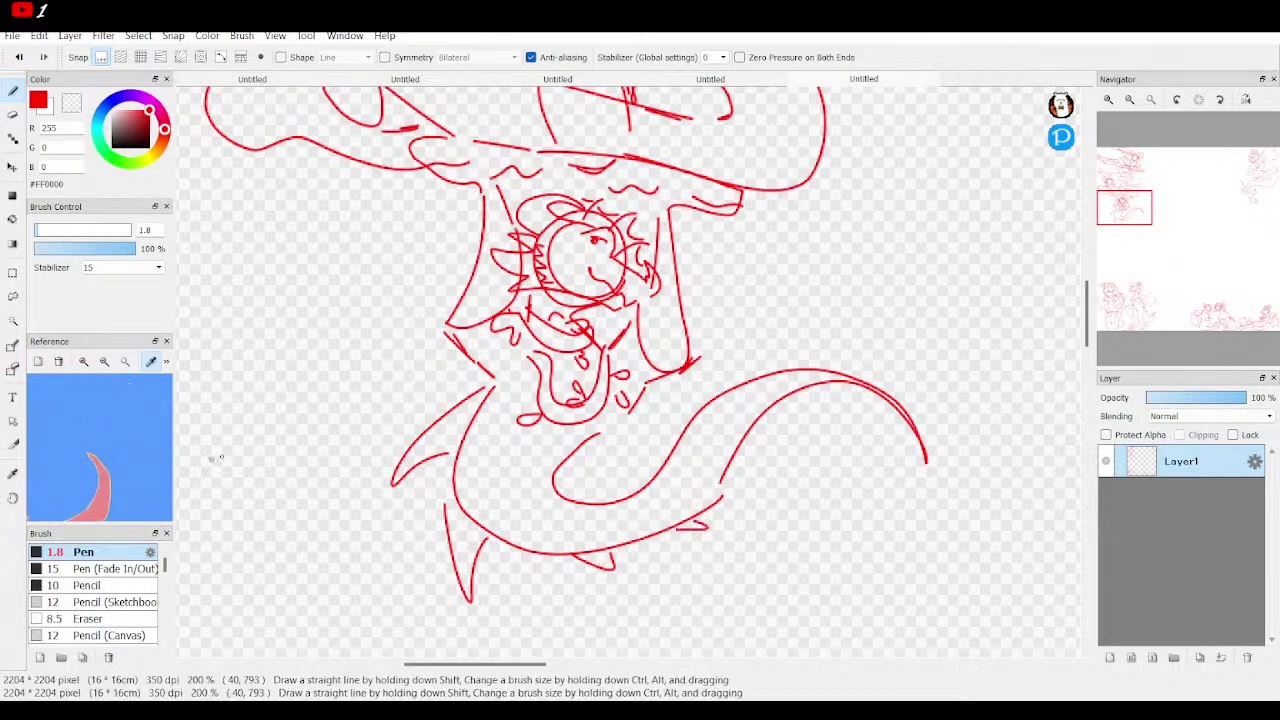
{"action": "scroll", "coordinate": [129, 437], "scroll_direction": "down", "scroll_amount": 5}
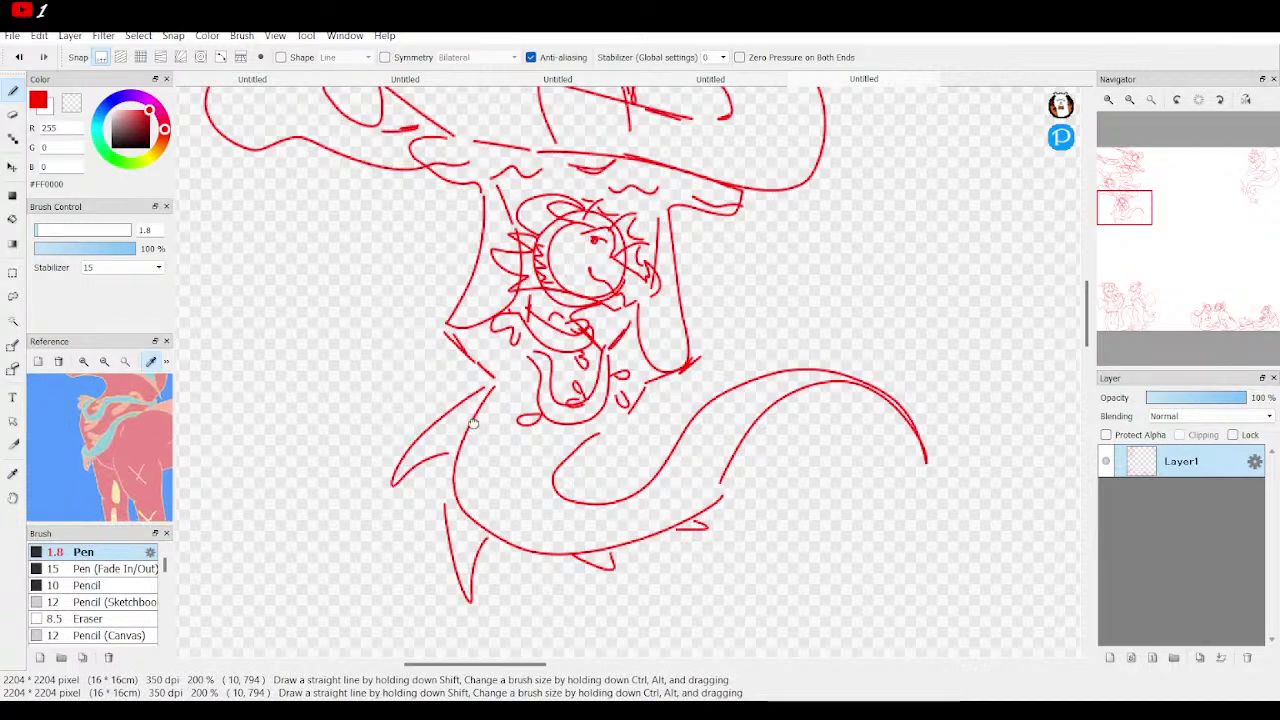
{"action": "mouse_move", "coordinate": [1166, 152]}
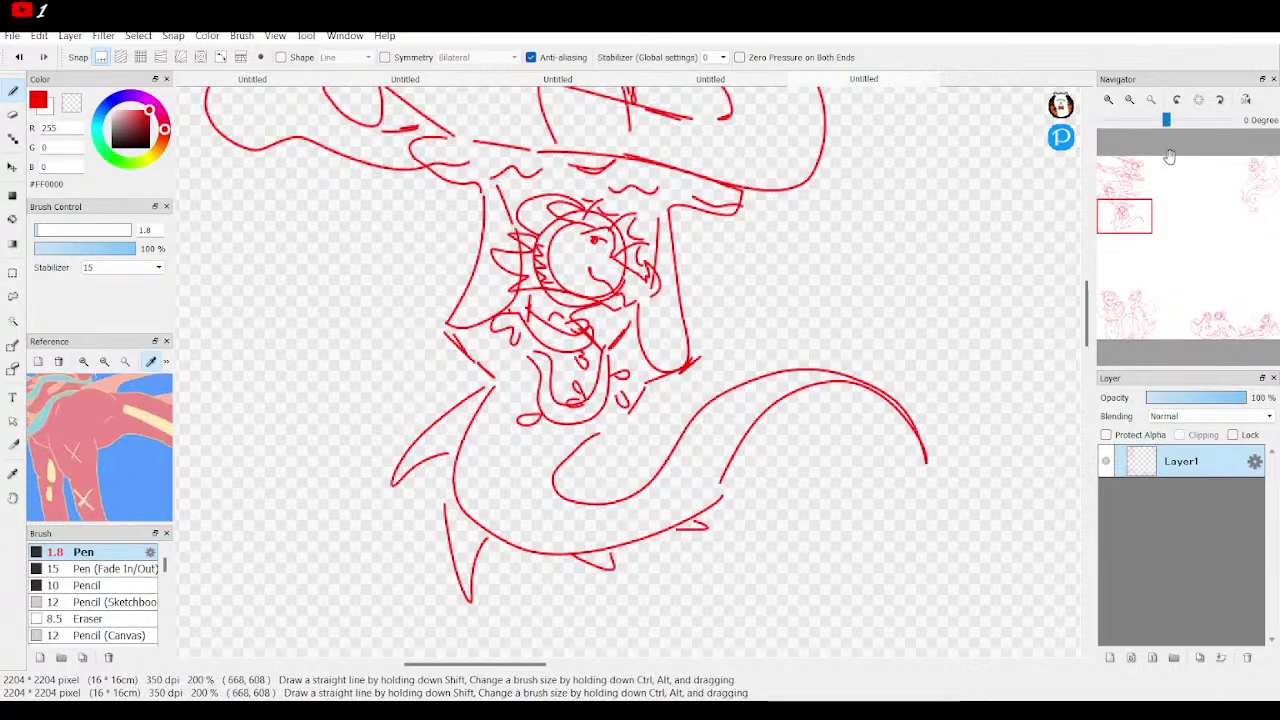
{"action": "left_click", "coordinate": [1129, 99]}
{"action": "left_click", "coordinate": [1129, 99]}
{"action": "left_click", "coordinate": [1129, 99]}
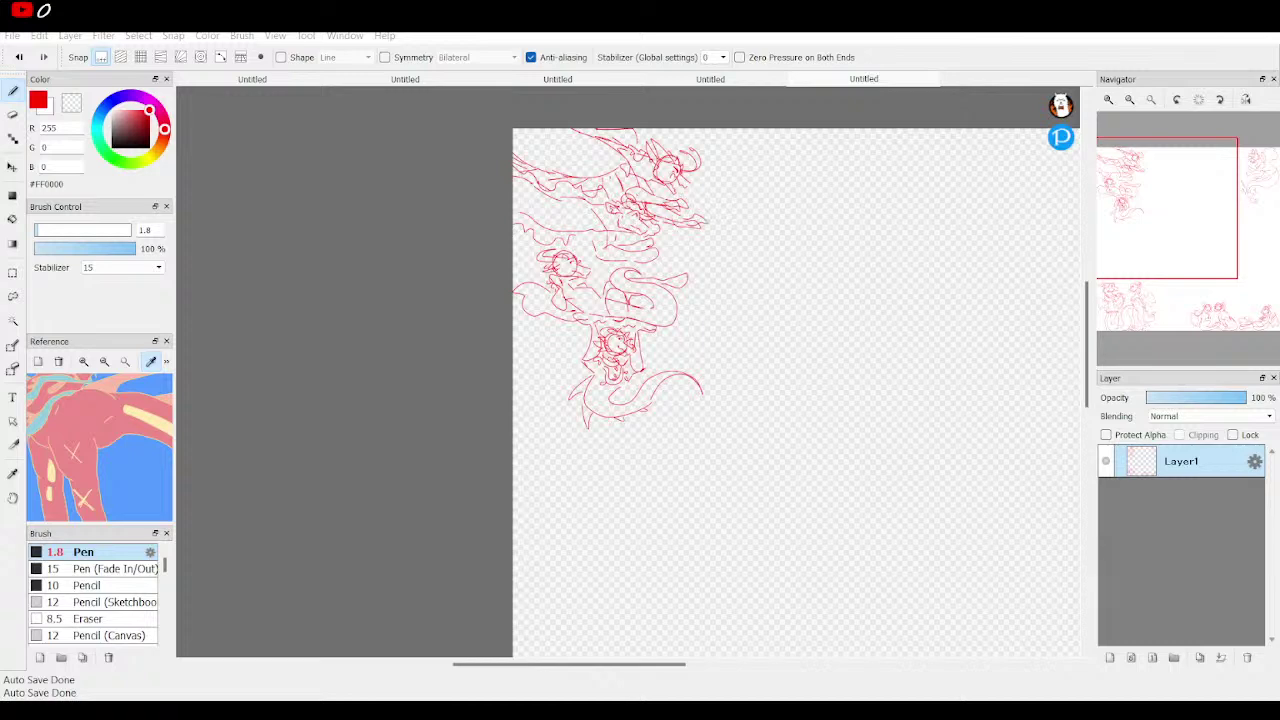
Lasso the third and fourth dragons and move them up beside the first two, near the canvas's upper edge.
{"action": "left_click", "coordinate": [1108, 101]}
{"action": "left_click", "coordinate": [1108, 101]}
{"action": "left_click", "coordinate": [1108, 101]}
{"action": "left_click", "coordinate": [1141, 207]}
{"action": "mouse_move", "coordinate": [1141, 207]}
{"action": "left_mouse_down"}
{"action": "mouse_move", "coordinate": [1158, 215]}
{"action": "mouse_move", "coordinate": [1116, 215]}
{"action": "mouse_move", "coordinate": [1132, 182]}
{"action": "left_mouse_up"}
{"action": "left_click", "coordinate": [1129, 101]}
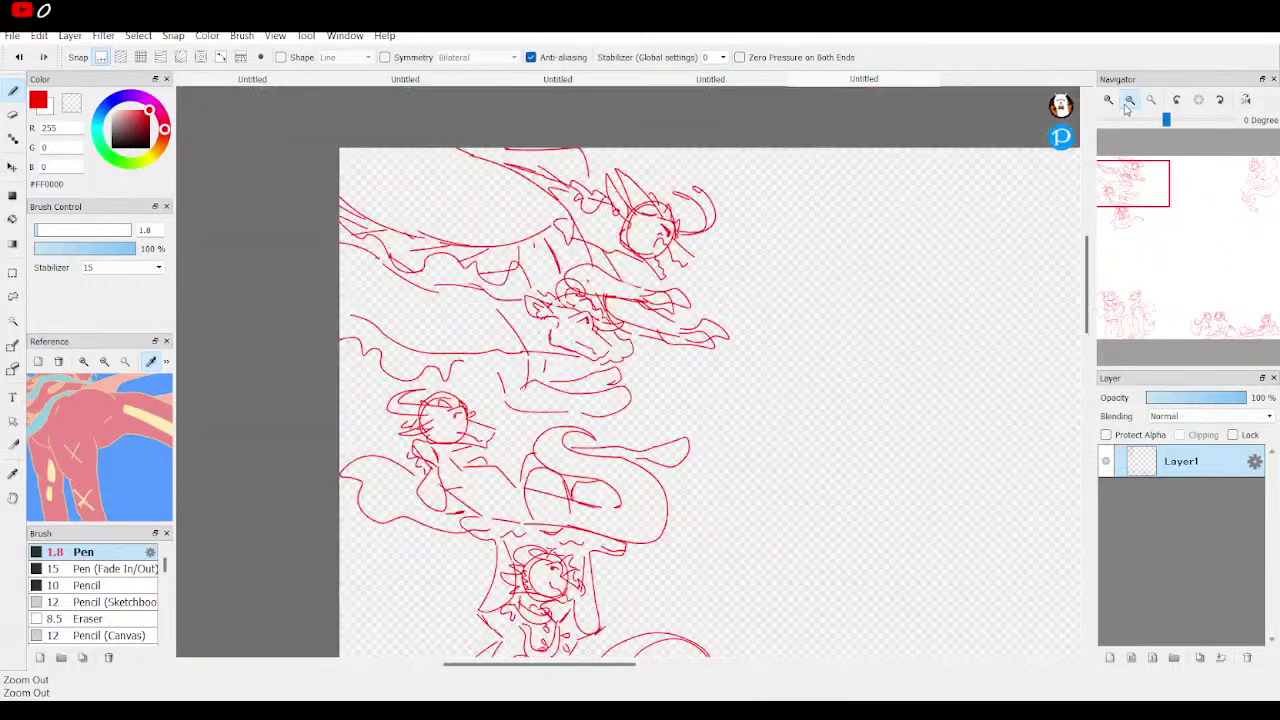
{"action": "left_click", "coordinate": [1128, 101]}
{"action": "left_click", "coordinate": [13, 300]}
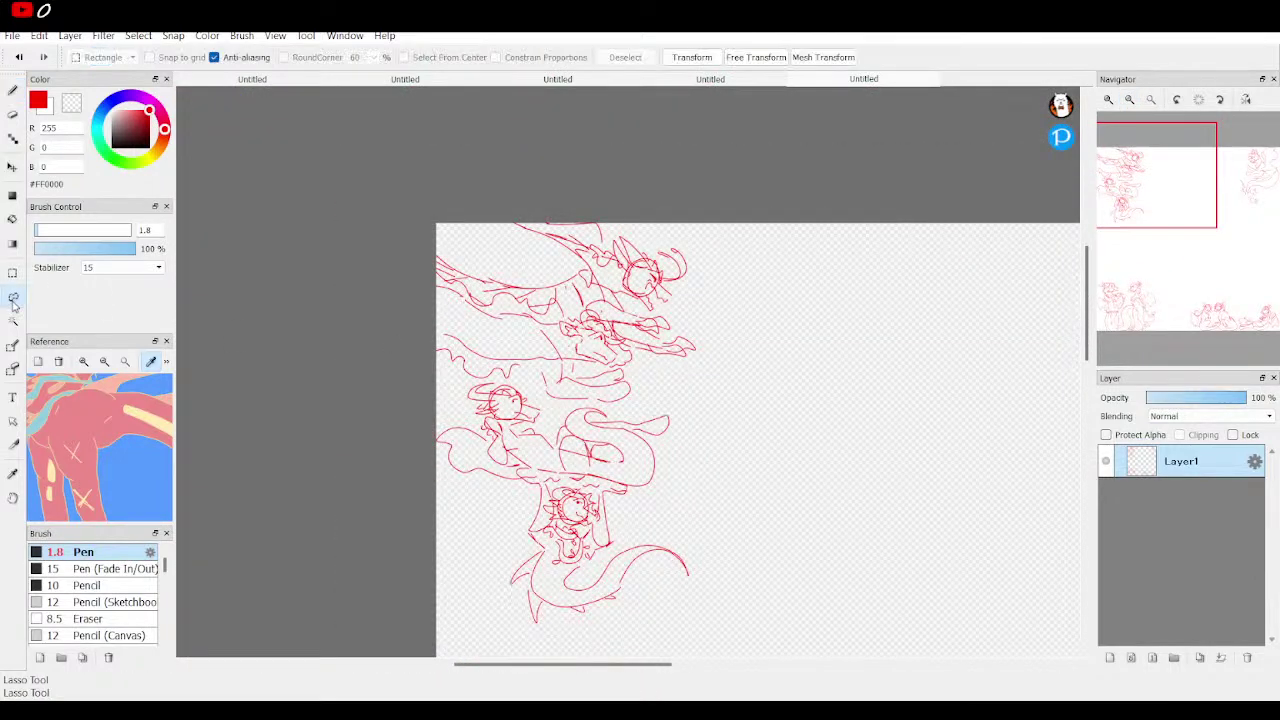
{"action": "mouse_move", "coordinate": [715, 455]}
{"action": "left_mouse_down"}
{"action": "mouse_move", "coordinate": [683, 406]}
{"action": "mouse_move", "coordinate": [648, 398]}
{"action": "mouse_move", "coordinate": [540, 413]}
{"action": "mouse_move", "coordinate": [525, 381]}
{"action": "mouse_move", "coordinate": [494, 377]}
{"action": "mouse_move", "coordinate": [455, 395]}
{"action": "mouse_move", "coordinate": [415, 494]}
{"action": "mouse_move", "coordinate": [493, 662]}
{"action": "mouse_move", "coordinate": [610, 669]}
{"action": "mouse_move", "coordinate": [801, 590]}
{"action": "mouse_move", "coordinate": [770, 429]}
{"action": "mouse_move", "coordinate": [694, 407]}
{"action": "mouse_move", "coordinate": [793, 406]}
{"action": "mouse_move", "coordinate": [898, 304]}
{"action": "left_mouse_up"}
{"action": "left_click", "coordinate": [692, 57]}
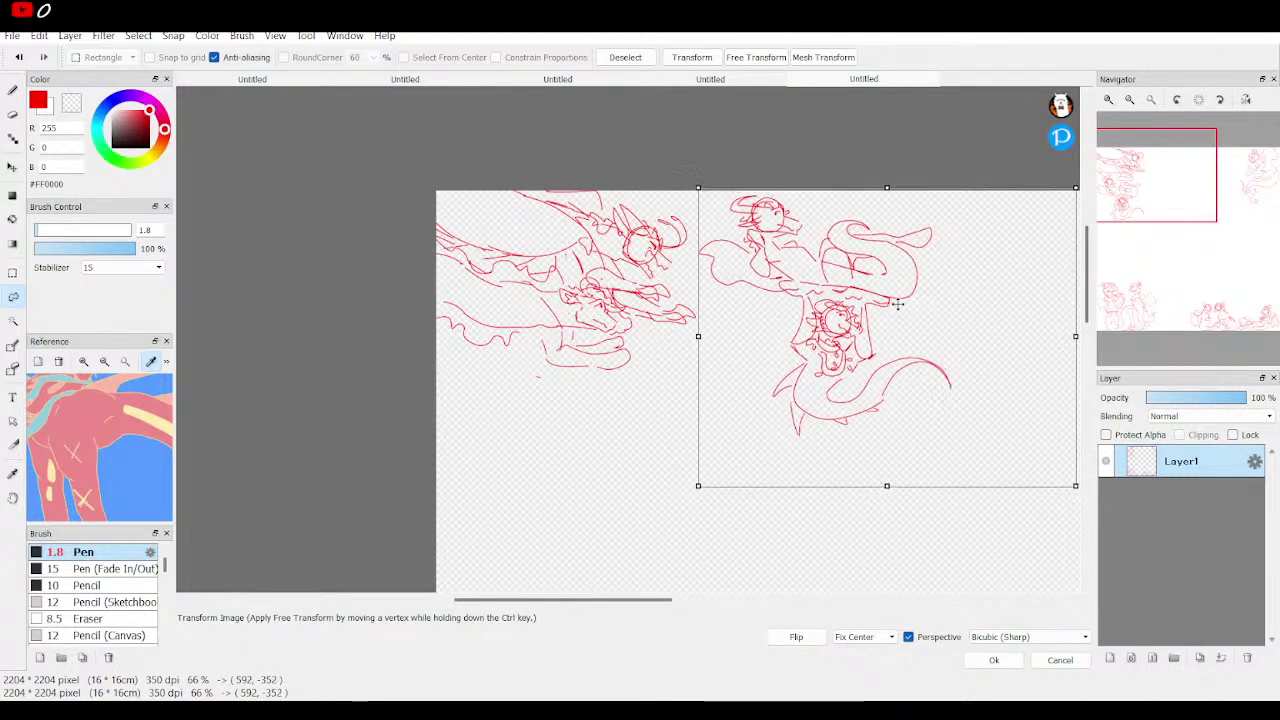
{"action": "left_click", "coordinate": [996, 661]}
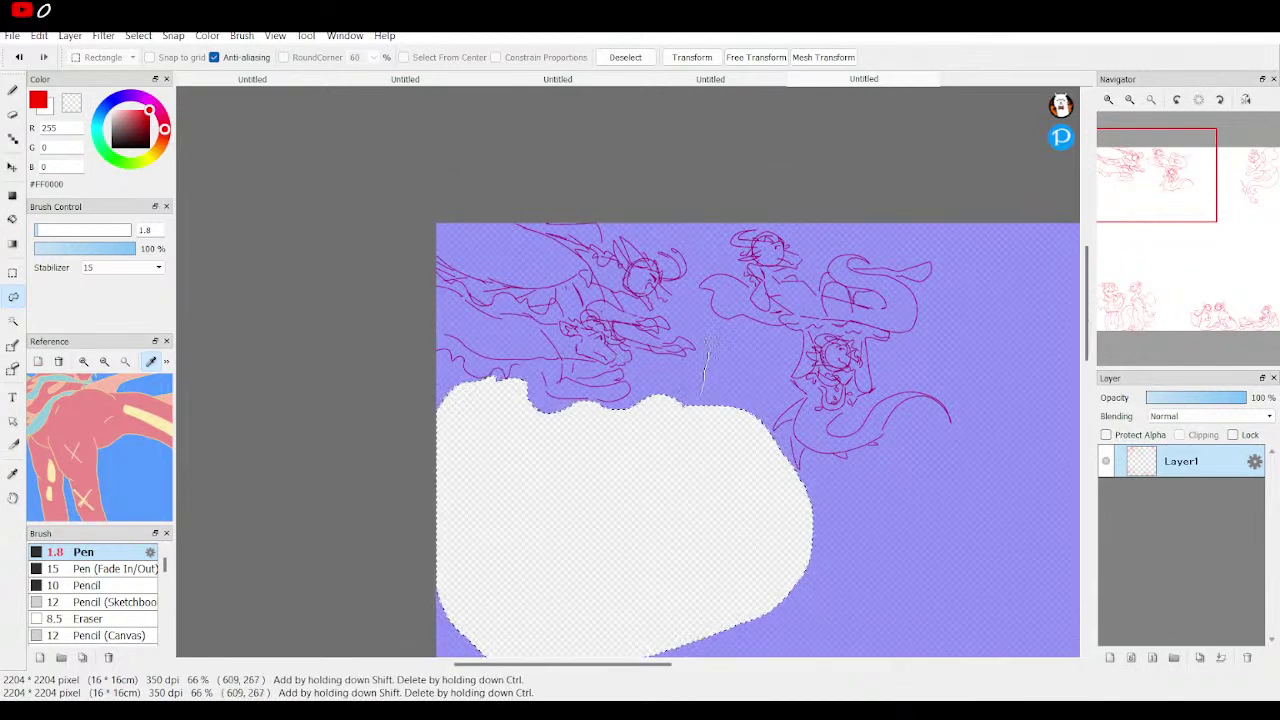
Lasso the first two dragons and move them straight down along the canvas's left edge, leaving the upper-left corner empty.
{"action": "mouse_move", "coordinate": [688, 293]}
{"action": "left_mouse_down"}
{"action": "mouse_move", "coordinate": [646, 205]}
{"action": "mouse_move", "coordinate": [418, 232]}
{"action": "mouse_move", "coordinate": [457, 480]}
{"action": "mouse_move", "coordinate": [705, 395]}
{"action": "left_mouse_up"}
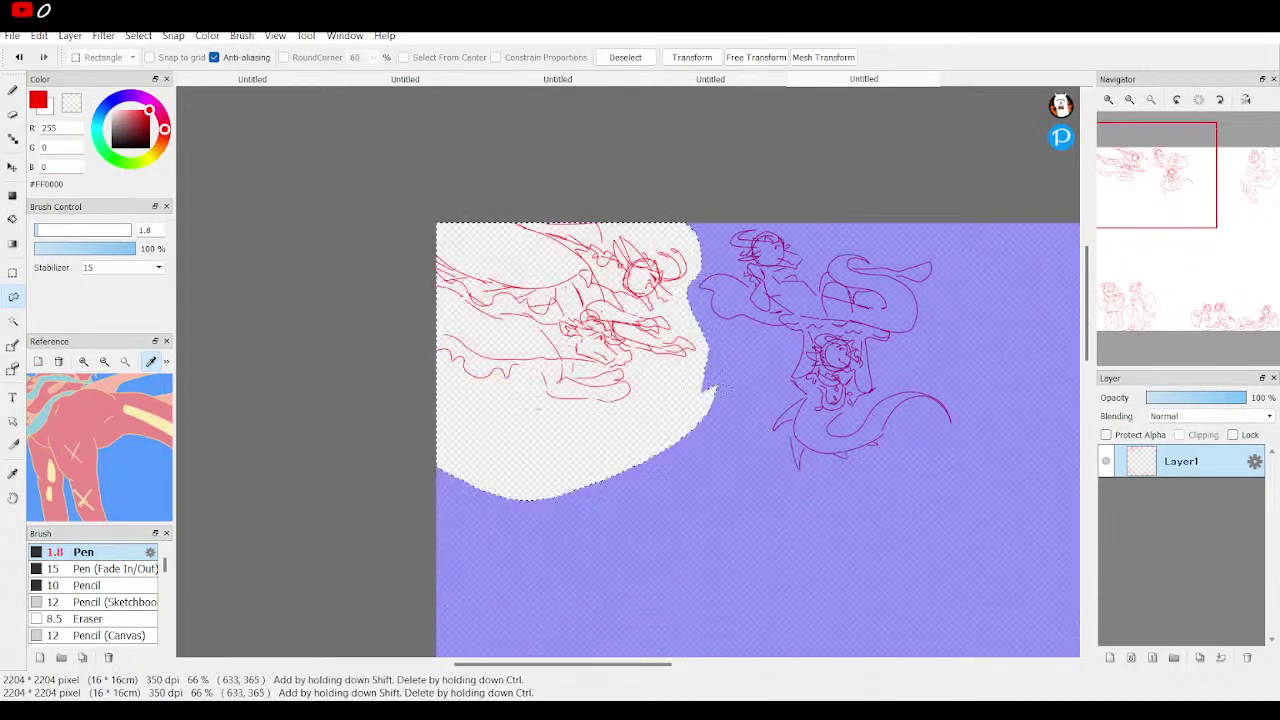
{"action": "left_click", "coordinate": [690, 57]}
{"action": "left_click", "coordinate": [690, 57]}
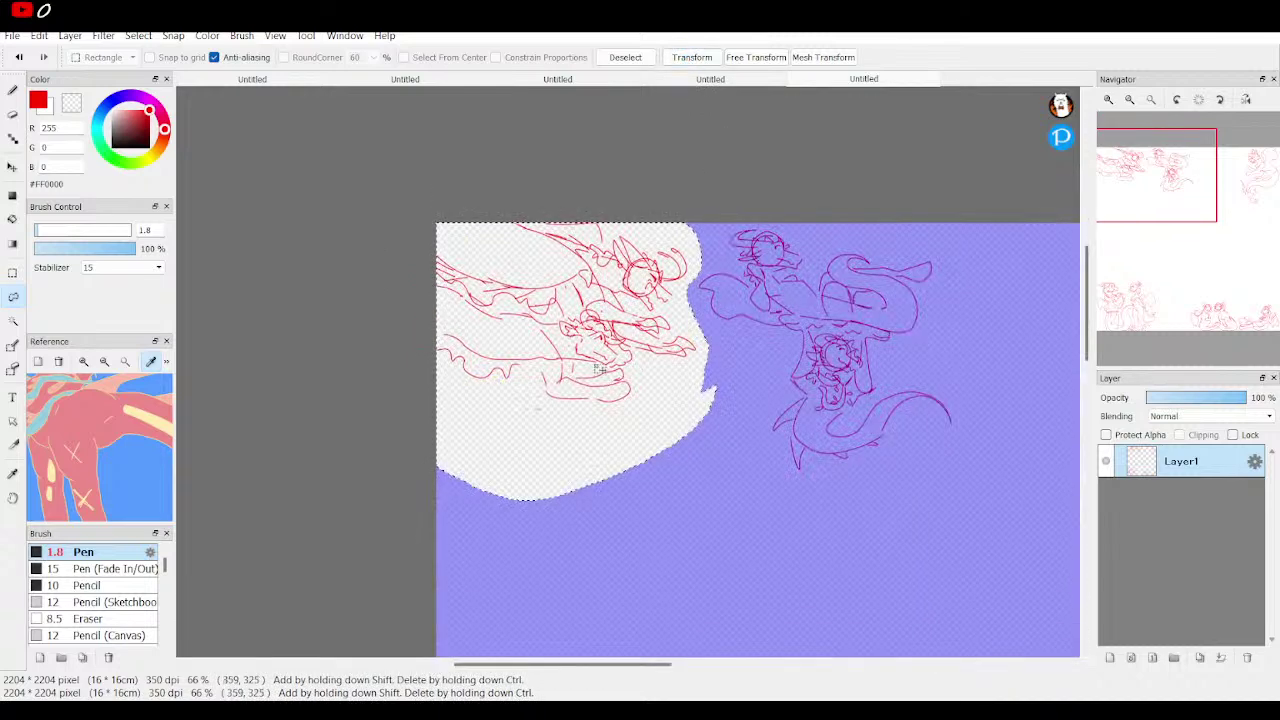
{"action": "left_click", "coordinate": [692, 57]}
{"action": "left_click_drag", "start_coordinate": [590, 315], "coordinate": [590, 477]}
{"action": "left_click_drag", "start_coordinate": [1171, 177], "coordinate": [1137, 187]}
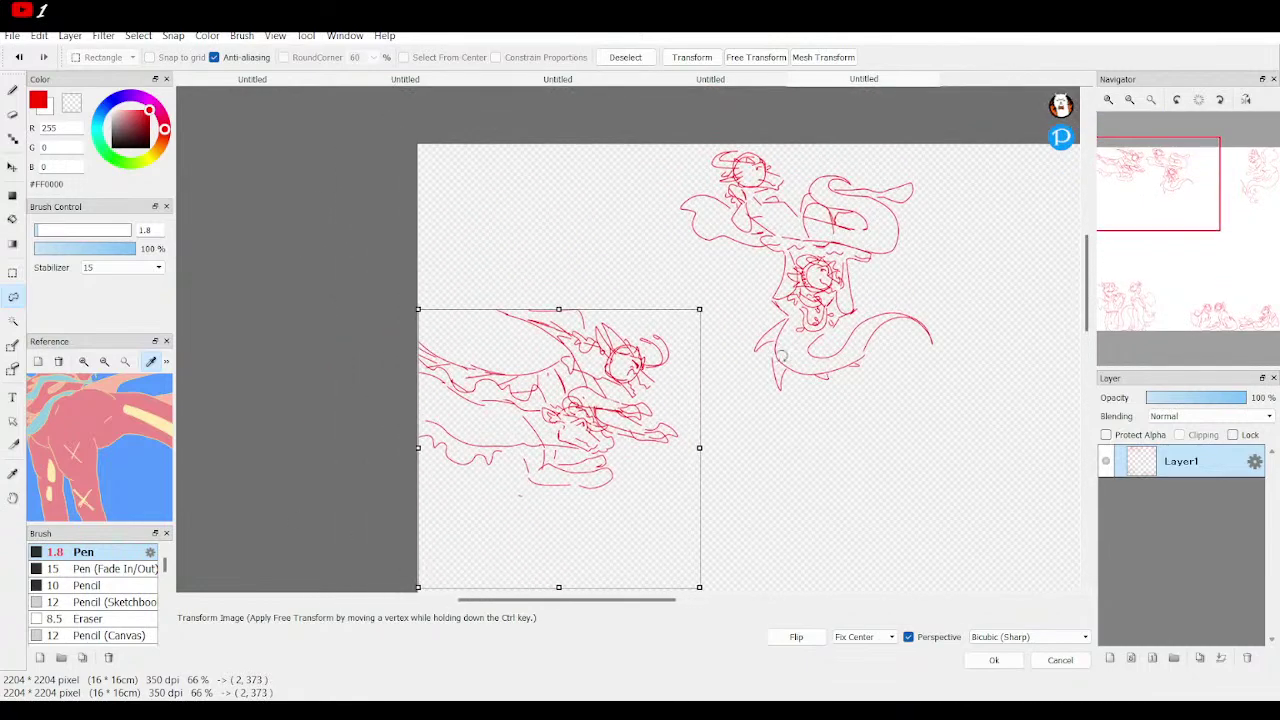
{"action": "left_click_drag", "start_coordinate": [558, 386], "coordinate": [556, 444]}
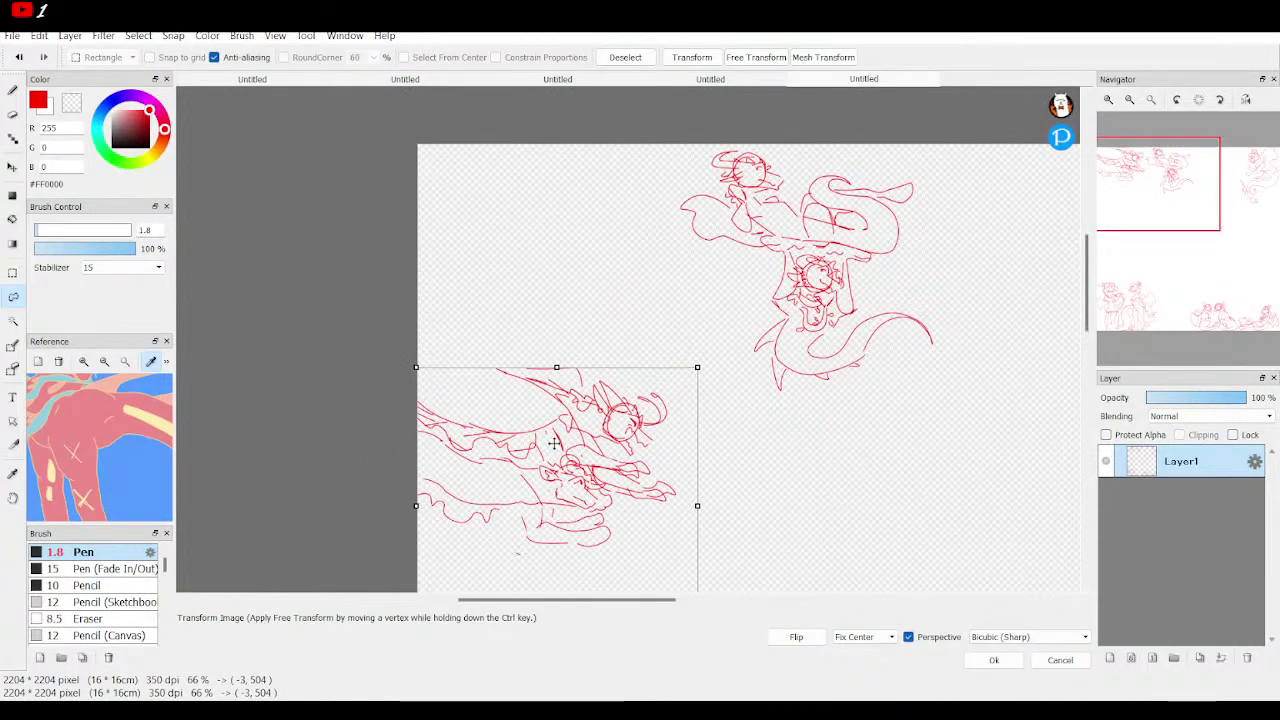
{"action": "left_click", "coordinate": [994, 660]}
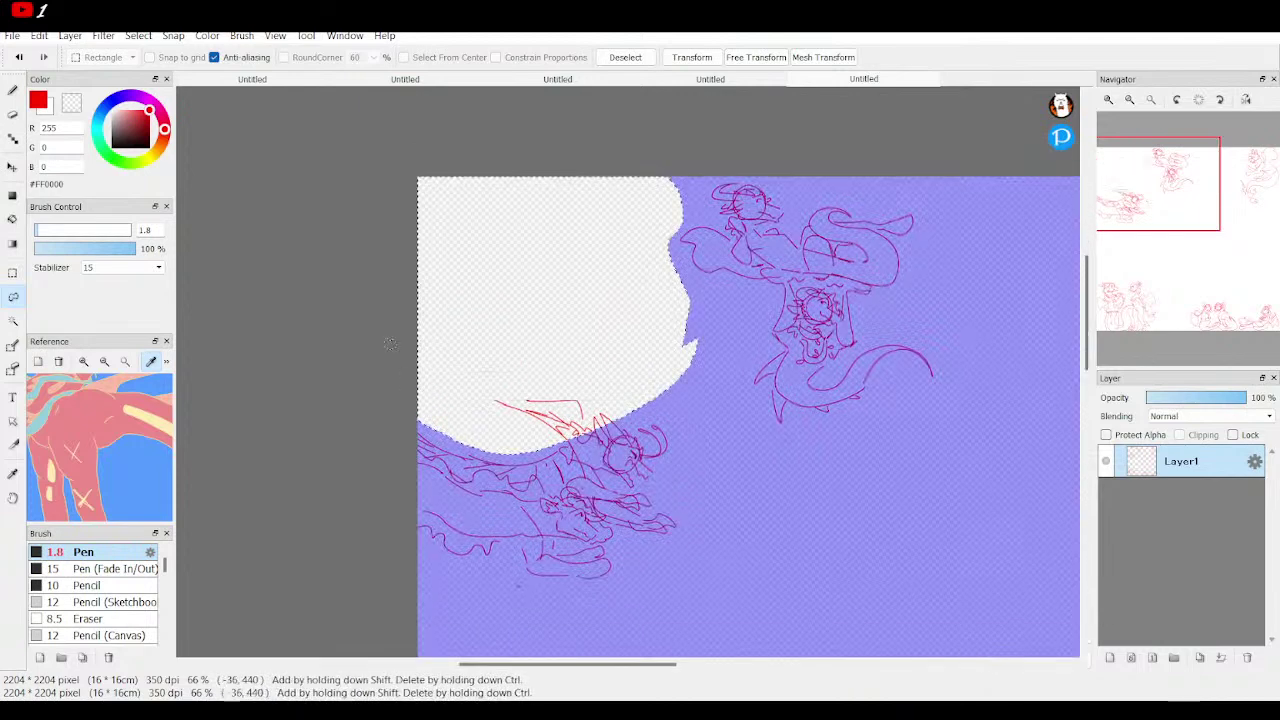
Lasso the third and fourth dragons, shift them left by about 170 px, and clear the selection.
{"action": "left_click", "coordinate": [15, 298]}
{"action": "mouse_move", "coordinate": [840, 443]}
{"action": "left_mouse_down"}
{"action": "mouse_move", "coordinate": [625, 216]}
{"action": "mouse_move", "coordinate": [710, 120]}
{"action": "mouse_move", "coordinate": [933, 172]}
{"action": "mouse_move", "coordinate": [976, 333]}
{"action": "mouse_move", "coordinate": [910, 410]}
{"action": "mouse_move", "coordinate": [845, 442]}
{"action": "left_mouse_up"}
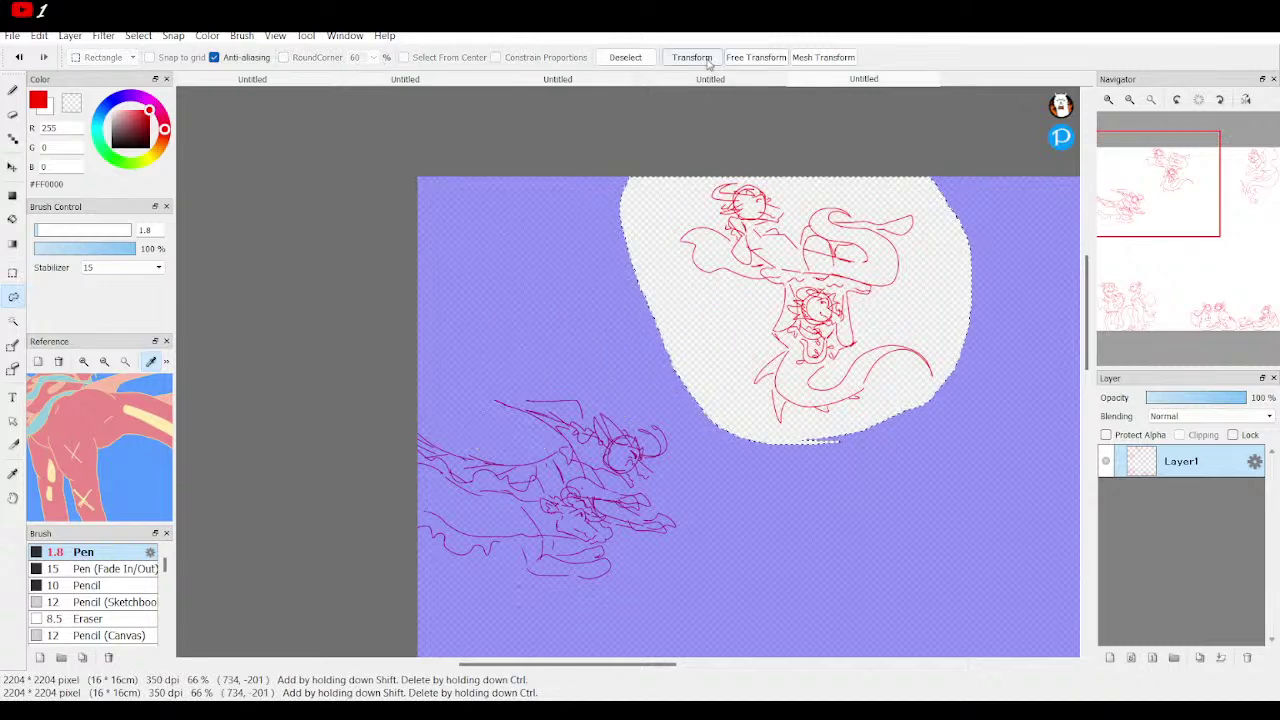
{"action": "left_click", "coordinate": [692, 57]}
{"action": "mouse_move", "coordinate": [896, 232]}
{"action": "left_mouse_down"}
{"action": "mouse_move", "coordinate": [808, 248]}
{"action": "mouse_move", "coordinate": [817, 237]}
{"action": "left_mouse_up"}
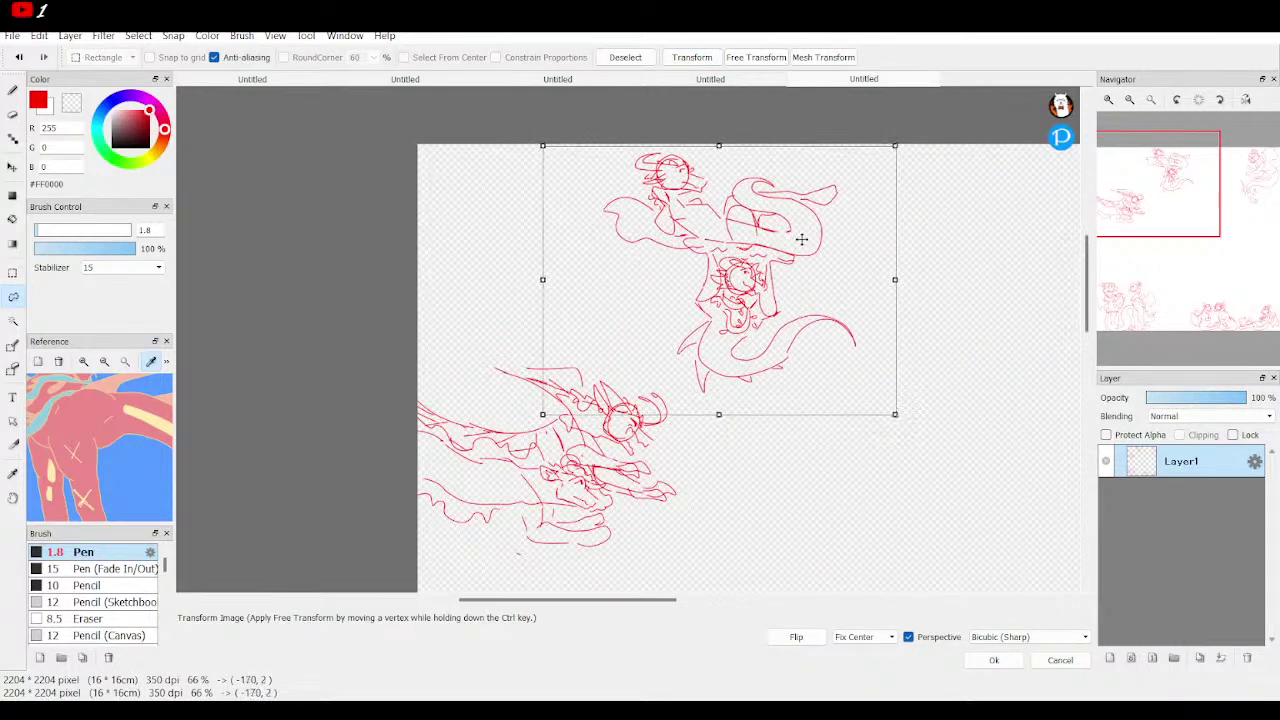
{"action": "left_click", "coordinate": [994, 660]}
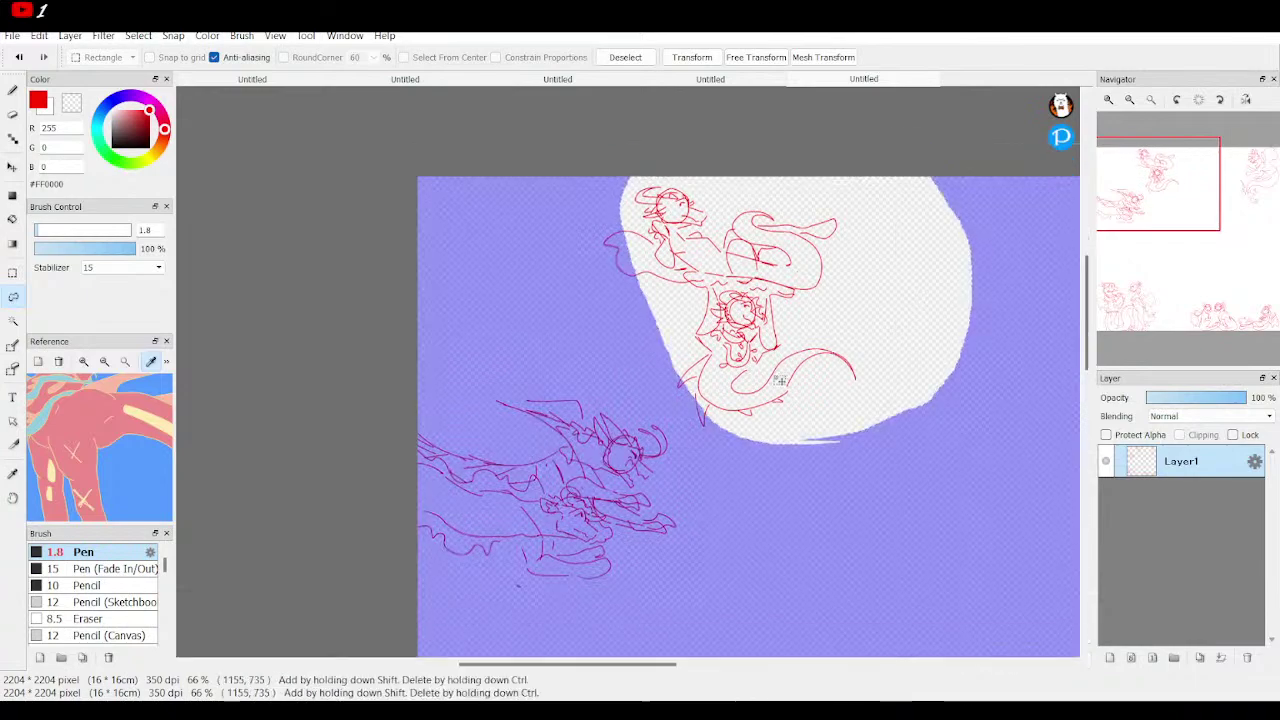
{"action": "key", "text": "ctrl+d"}
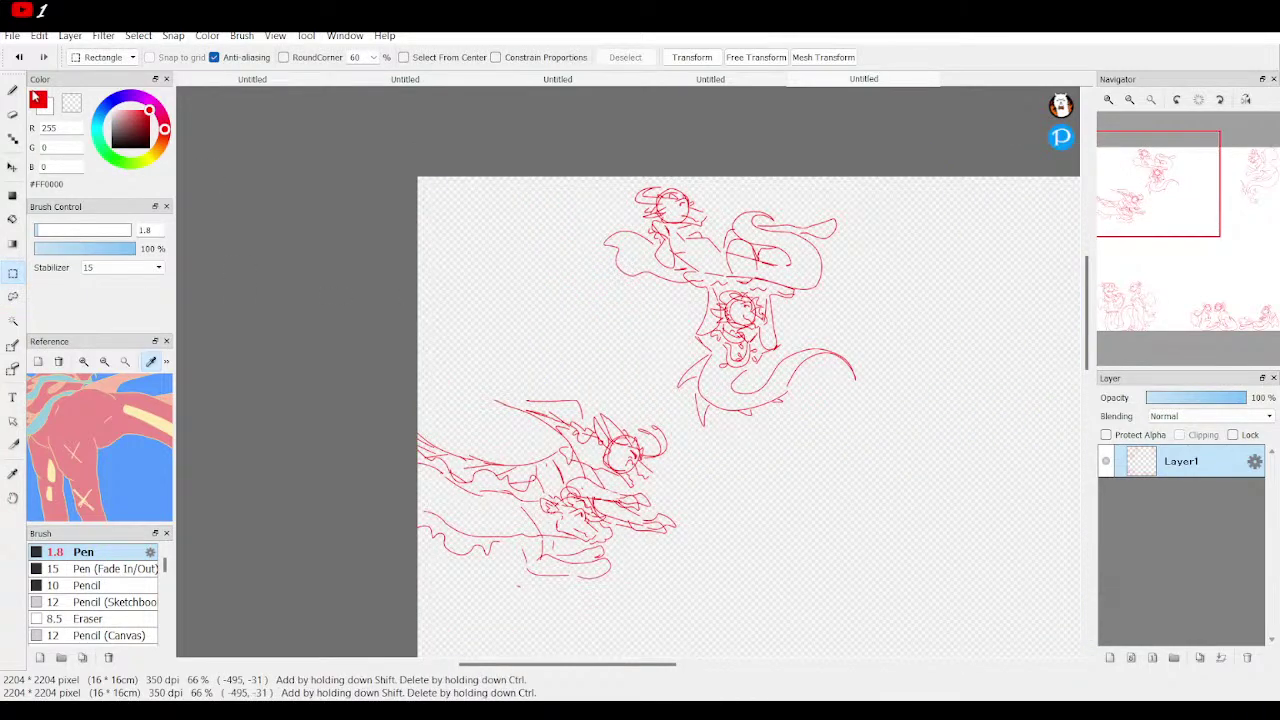
Extend the cut-off upper lines of the top flying dragon out to the canvas's left edge with the pen.
{"action": "key", "text": "b"}
{"action": "left_click_drag", "start_coordinate": [396, 366], "coordinate": [452, 388]}
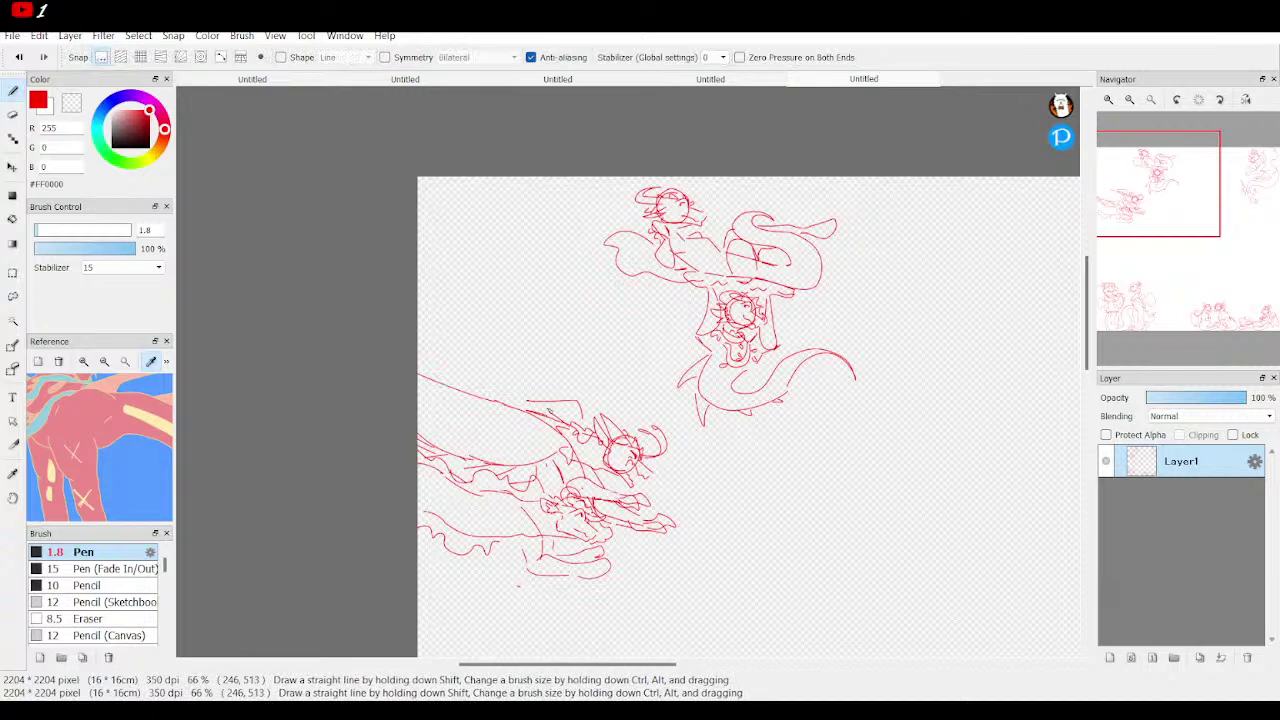
{"action": "left_click_drag", "start_coordinate": [525, 404], "coordinate": [456, 382]}
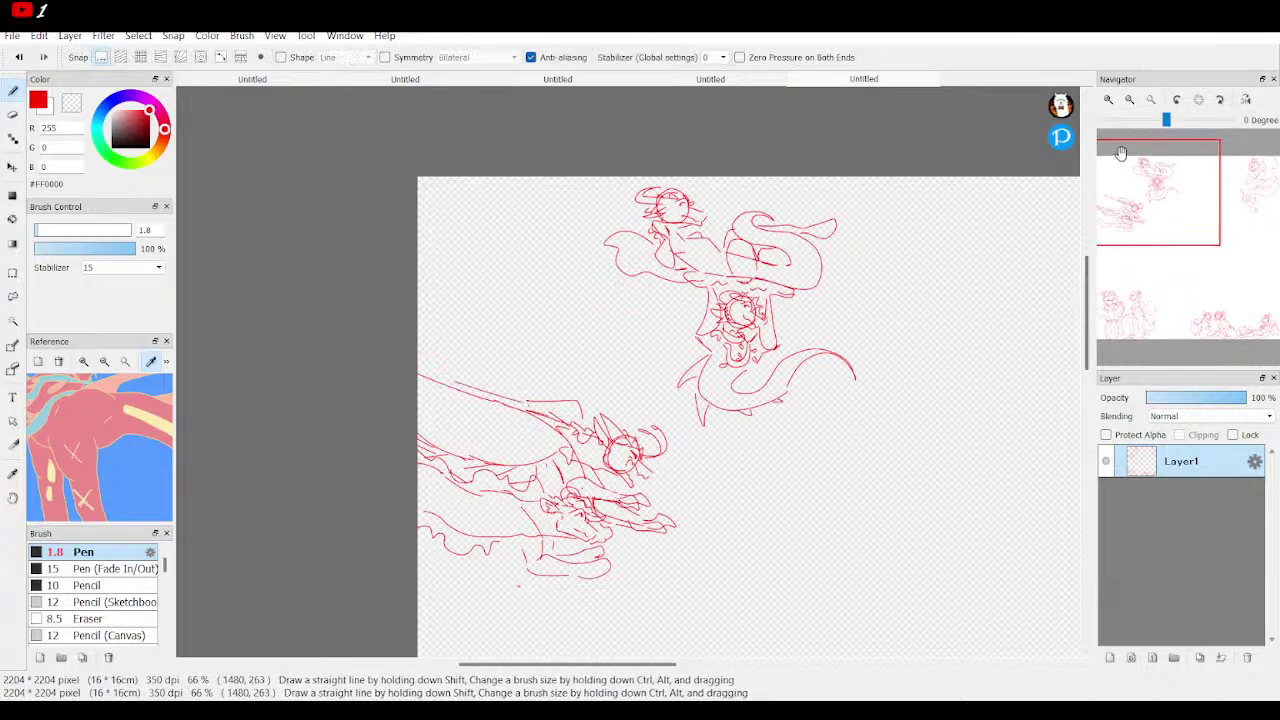
Draw a head circle for a fifth dragon in the canvas's empty upper-left corner, undoing the first circle and redrawing it larger.
{"action": "left_click", "coordinate": [1106, 100]}
{"action": "left_click", "coordinate": [1106, 100]}
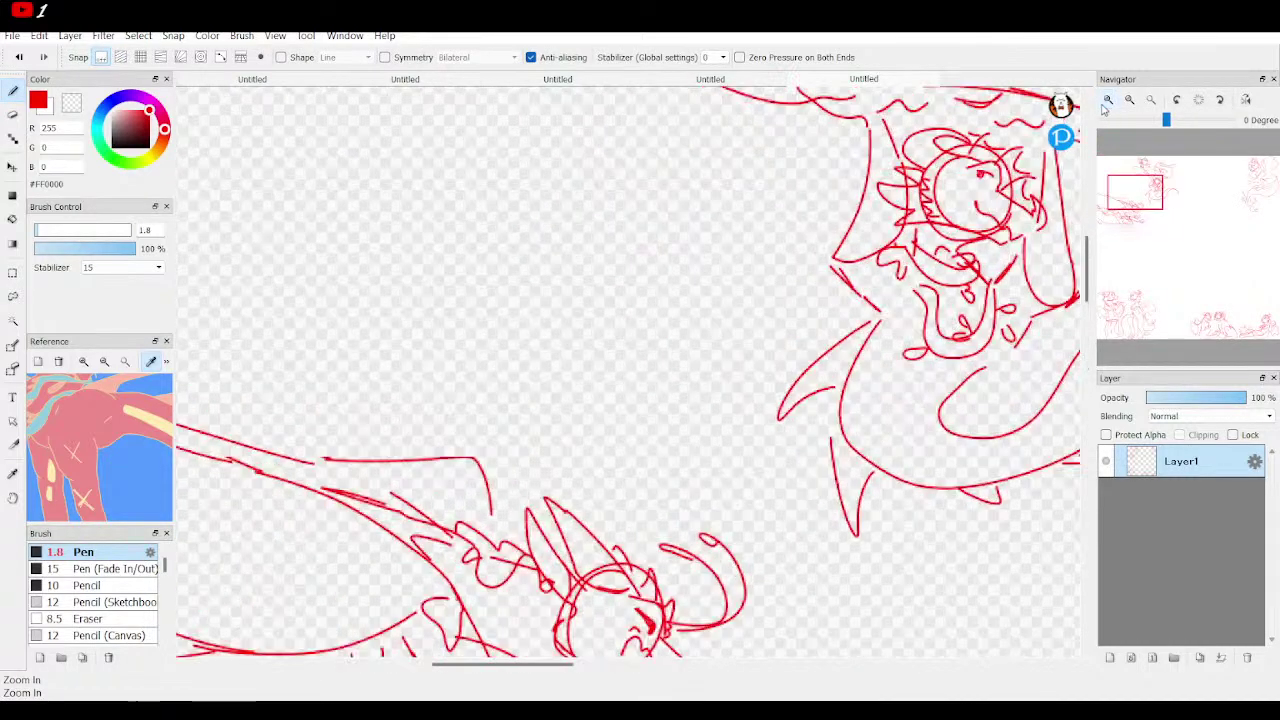
{"action": "scroll", "coordinate": [840, 236], "scroll_direction": "up", "scroll_amount": 5}
{"action": "scroll", "coordinate": [840, 236], "scroll_direction": "left", "scroll_amount": 2}
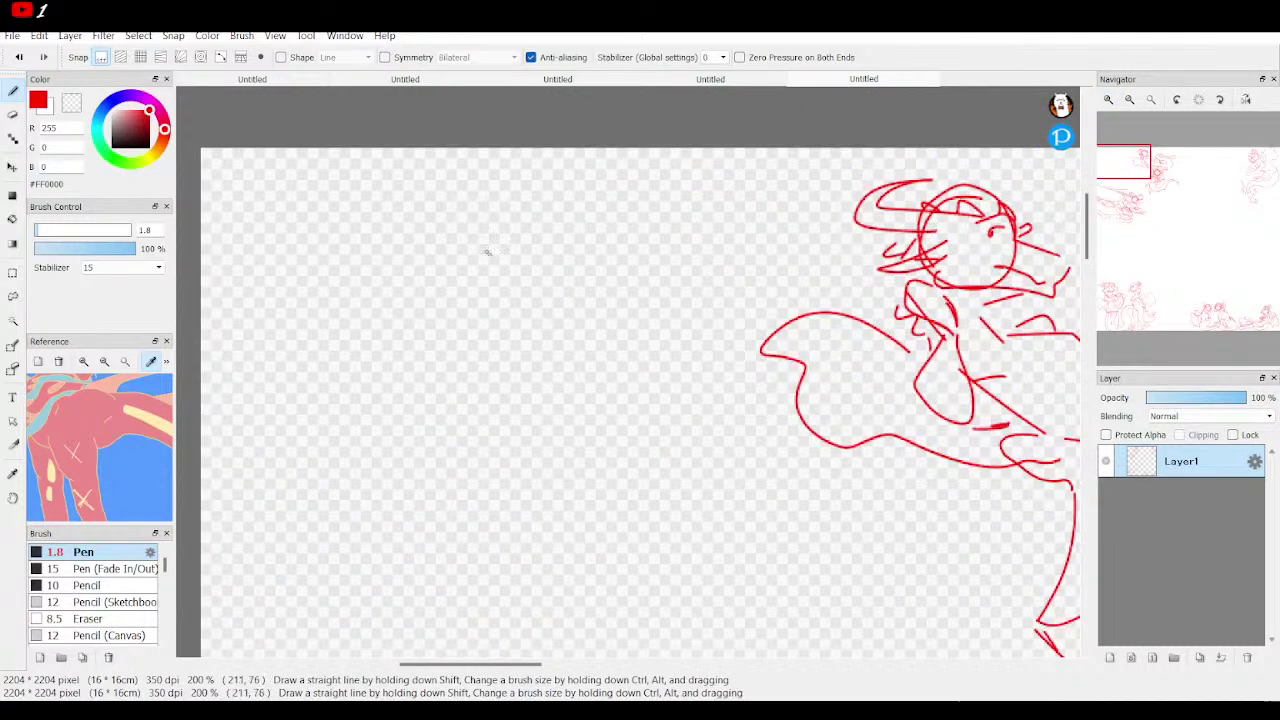
{"action": "mouse_move", "coordinate": [1163, 195]}
{"action": "mouse_move", "coordinate": [1163, 195]}
{"action": "left_mouse_down"}
{"action": "mouse_move", "coordinate": [1180, 215]}
{"action": "mouse_move", "coordinate": [1160, 187]}
{"action": "left_mouse_up"}
{"action": "mouse_move", "coordinate": [452, 284]}
{"action": "left_mouse_down"}
{"action": "mouse_move", "coordinate": [446, 401]}
{"action": "mouse_move", "coordinate": [532, 369]}
{"action": "mouse_move", "coordinate": [498, 290]}
{"action": "mouse_move", "coordinate": [444, 295]}
{"action": "mouse_move", "coordinate": [464, 359]}
{"action": "mouse_move", "coordinate": [521, 348]}
{"action": "mouse_move", "coordinate": [517, 278]}
{"action": "mouse_move", "coordinate": [462, 284]}
{"action": "left_mouse_up"}
{"action": "left_click", "coordinate": [18, 58]}
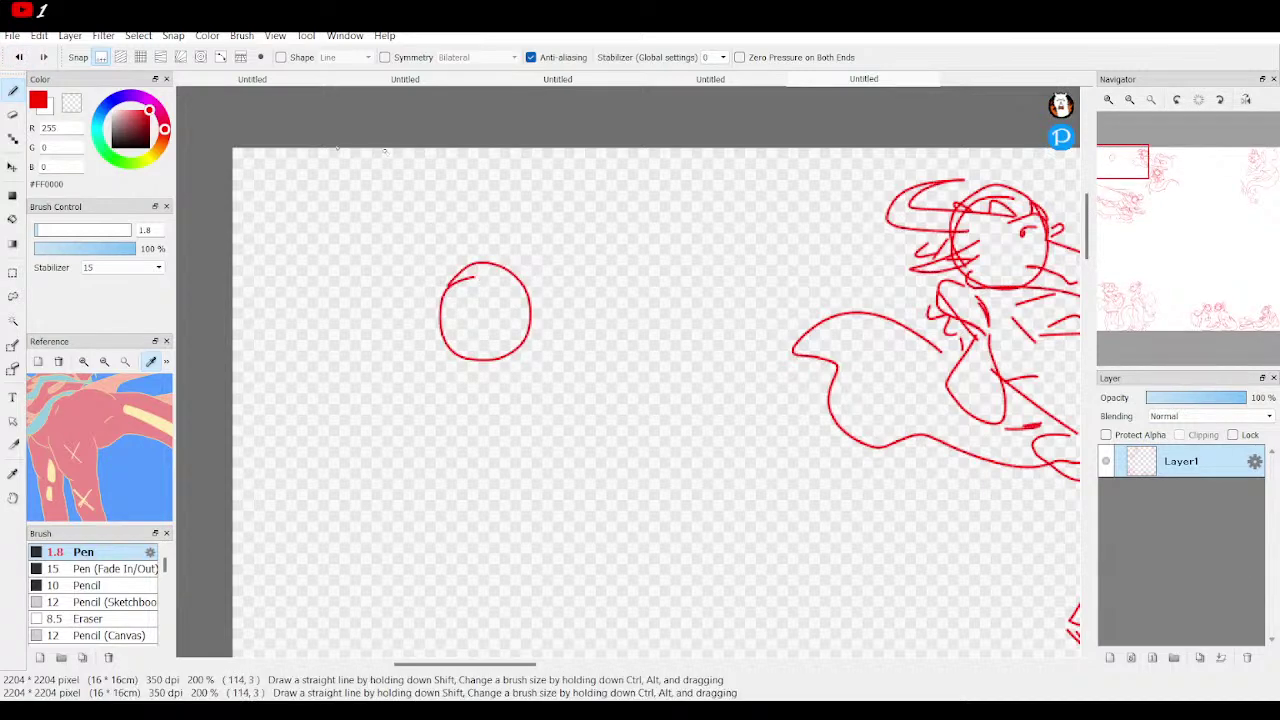
{"action": "key", "text": "ctrl+z"}
{"action": "key", "text": "ctrl+z"}
{"action": "mouse_move", "coordinate": [495, 243]}
{"action": "left_mouse_down"}
{"action": "mouse_move", "coordinate": [465, 340]}
{"action": "mouse_move", "coordinate": [520, 234]}
{"action": "mouse_move", "coordinate": [466, 251]}
{"action": "left_mouse_up"}
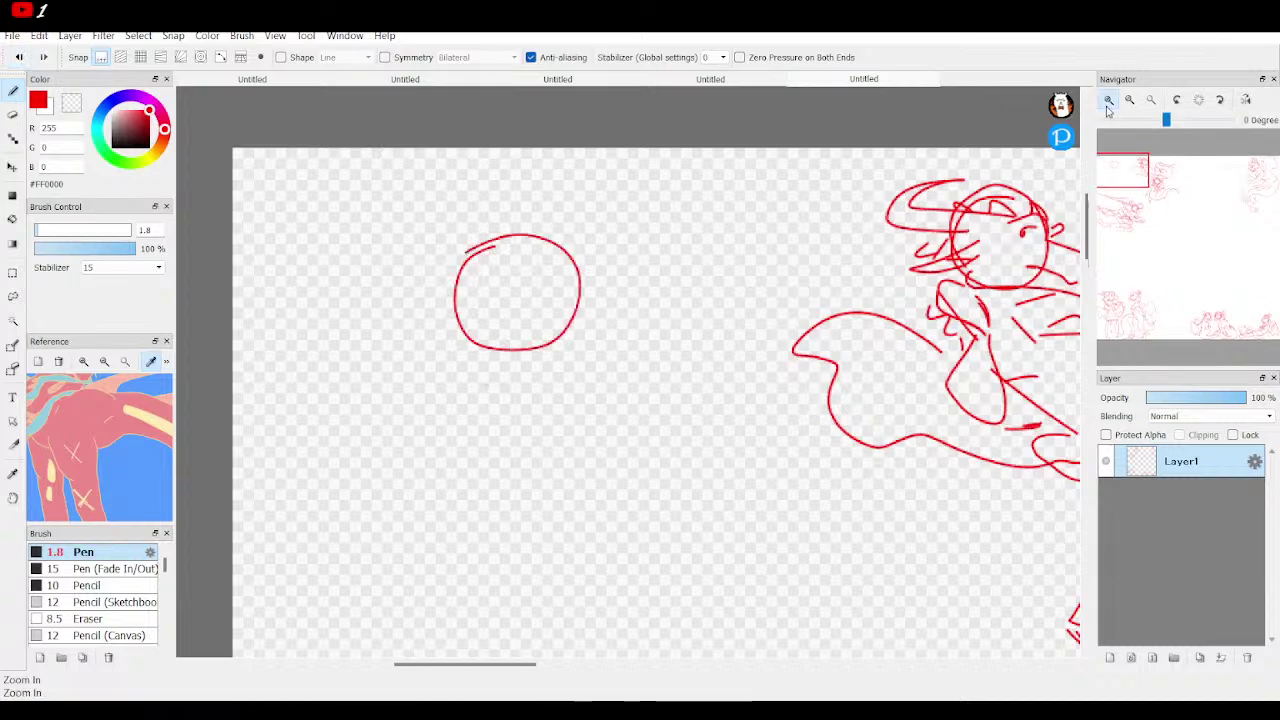
Draw a pointed snout with a flat lower jaw on the fifth dragon's head circle, plus a brow line and angular eye.
{"action": "key", "text": "ctrl+plus"}
{"action": "mouse_move", "coordinate": [567, 228]}
{"action": "left_mouse_down"}
{"action": "mouse_move", "coordinate": [595, 296]}
{"action": "mouse_move", "coordinate": [577, 299]}
{"action": "mouse_move", "coordinate": [576, 315]}
{"action": "mouse_move", "coordinate": [351, 322]}
{"action": "left_mouse_up"}
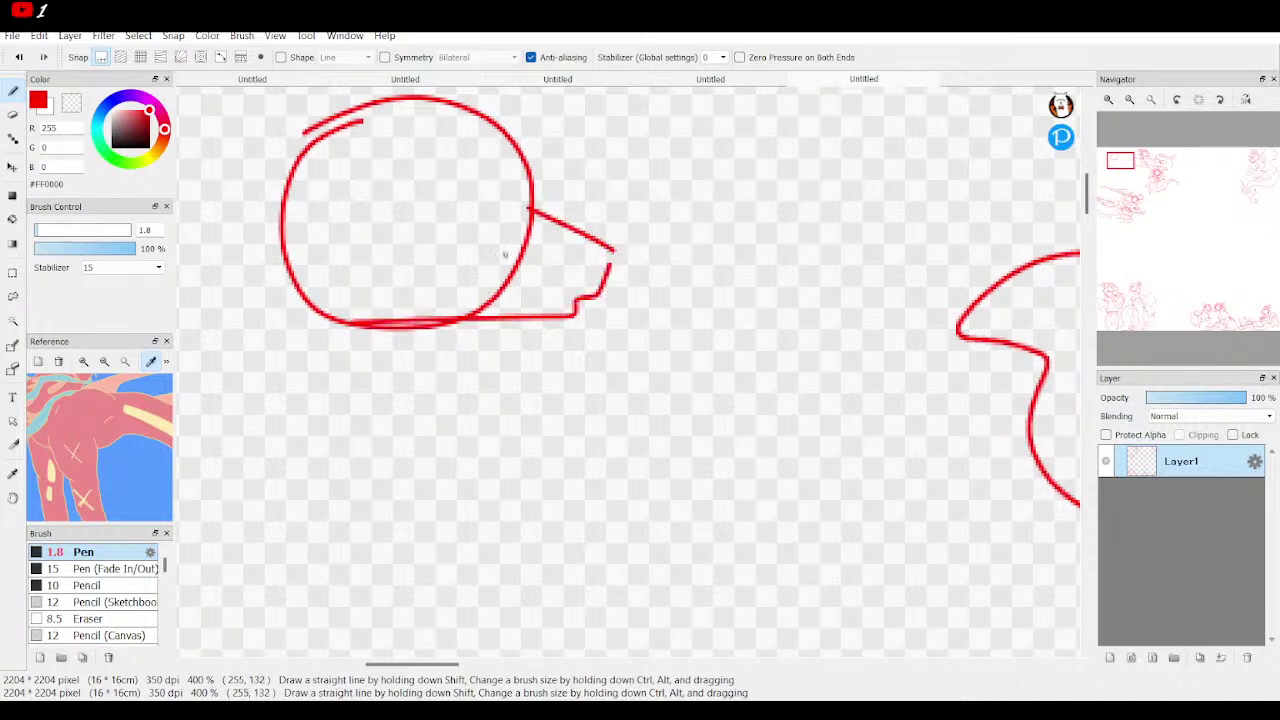
{"action": "mouse_move", "coordinate": [417, 187]}
{"action": "left_mouse_down"}
{"action": "mouse_move", "coordinate": [518, 163]}
{"action": "mouse_move", "coordinate": [530, 208]}
{"action": "mouse_move", "coordinate": [514, 196]}
{"action": "mouse_move", "coordinate": [510, 222]}
{"action": "left_mouse_up"}
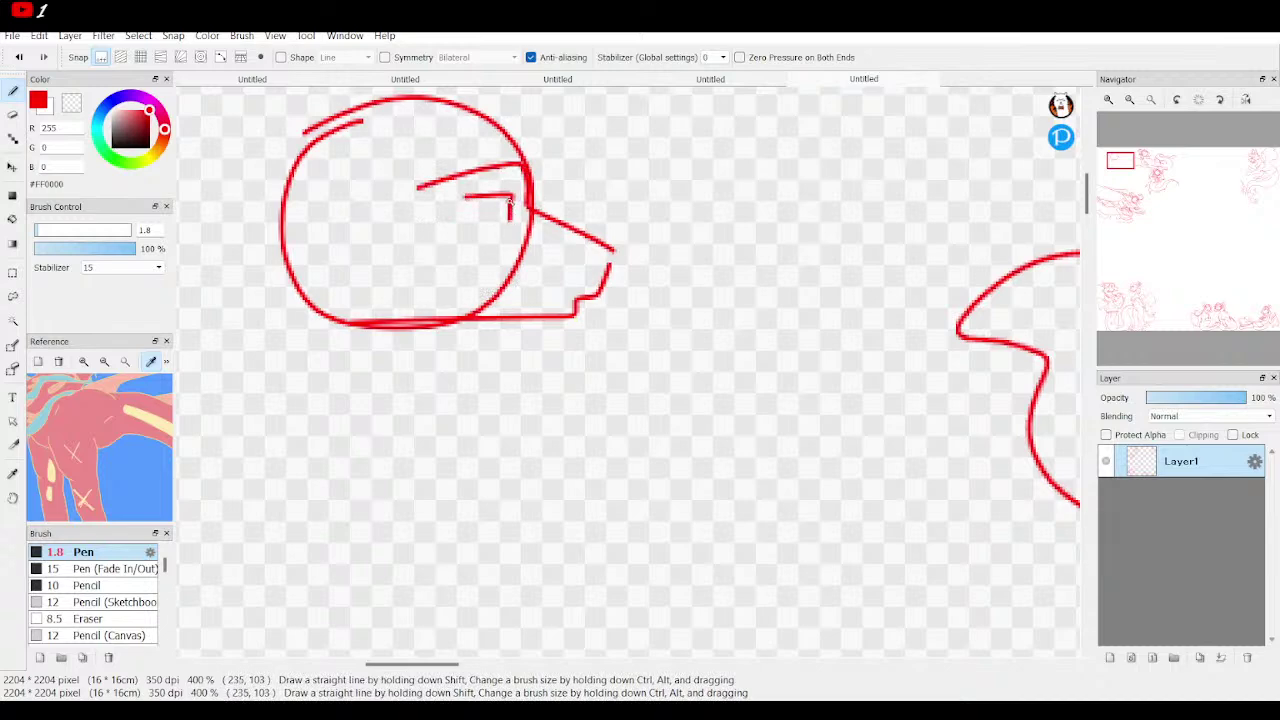
Replace the fifth dragon's mouth line with a shorter one and add an oval with a small wavy line at the snout's base.
{"action": "left_click_drag", "start_coordinate": [564, 293], "coordinate": [535, 291]}
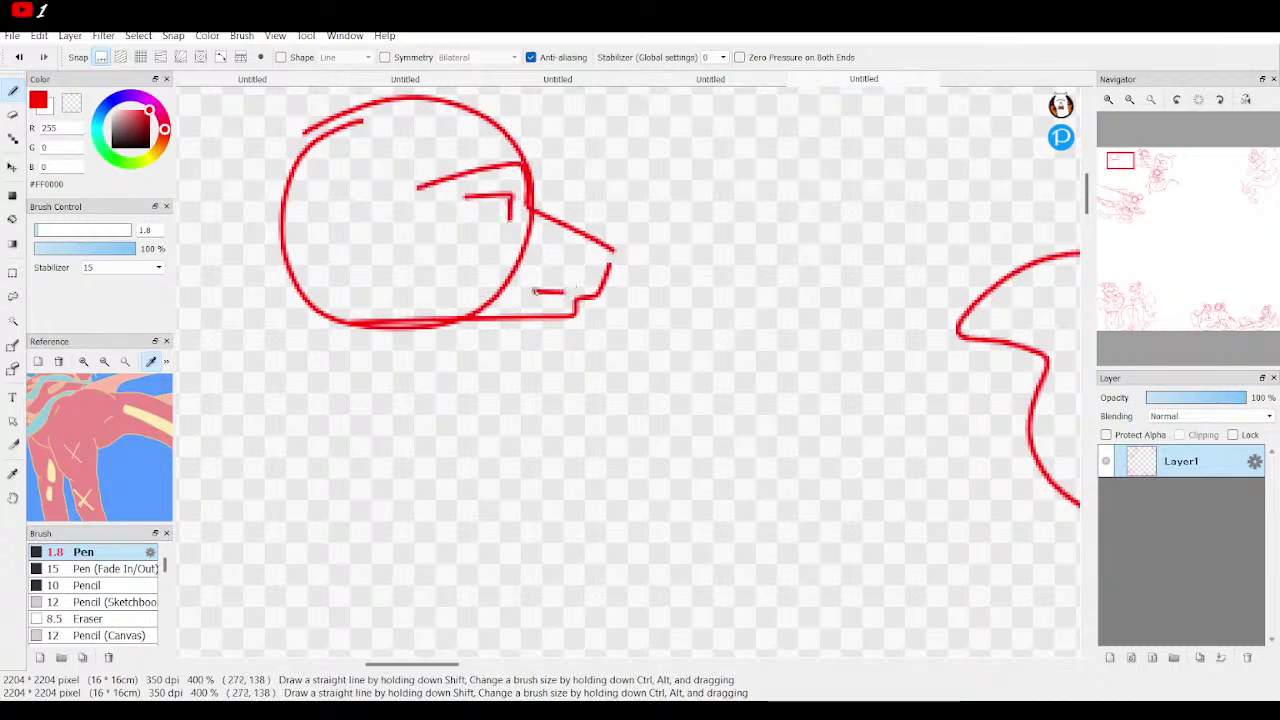
{"action": "left_click", "coordinate": [18, 57]}
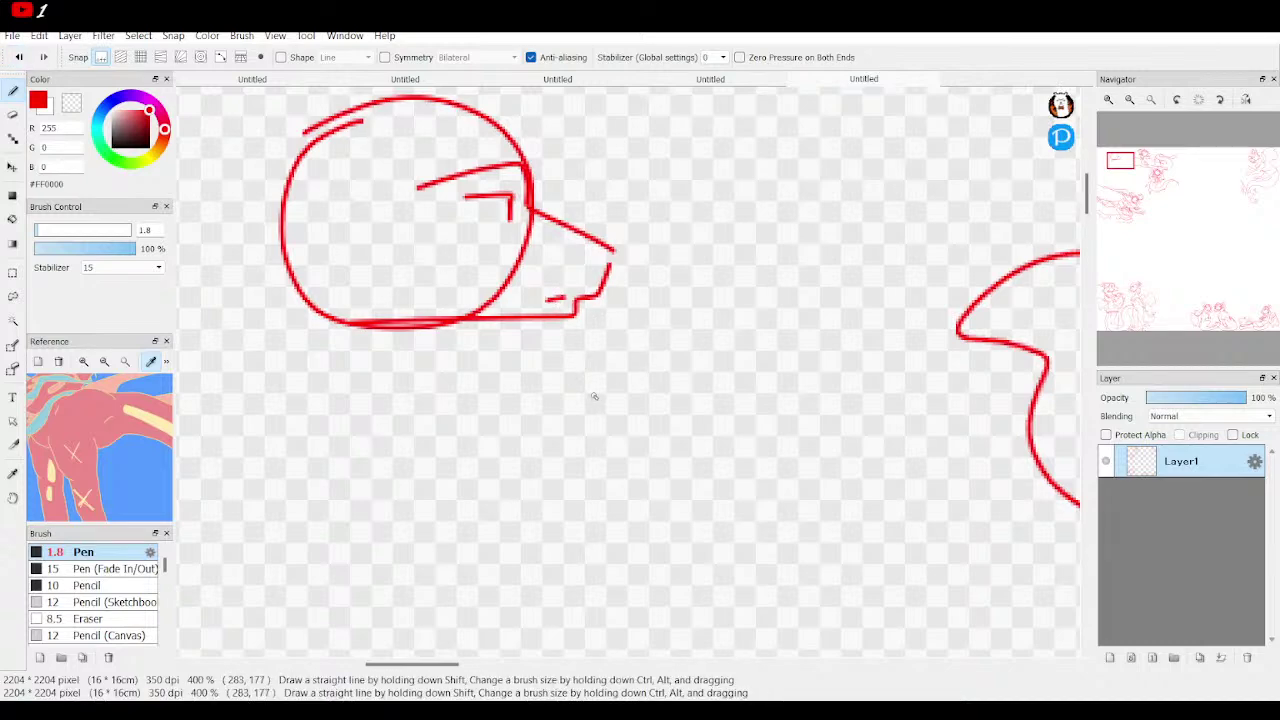
{"action": "mouse_move", "coordinate": [532, 200]}
{"action": "left_mouse_down"}
{"action": "mouse_move", "coordinate": [513, 227]}
{"action": "mouse_move", "coordinate": [534, 255]}
{"action": "mouse_move", "coordinate": [537, 203]}
{"action": "left_mouse_up"}
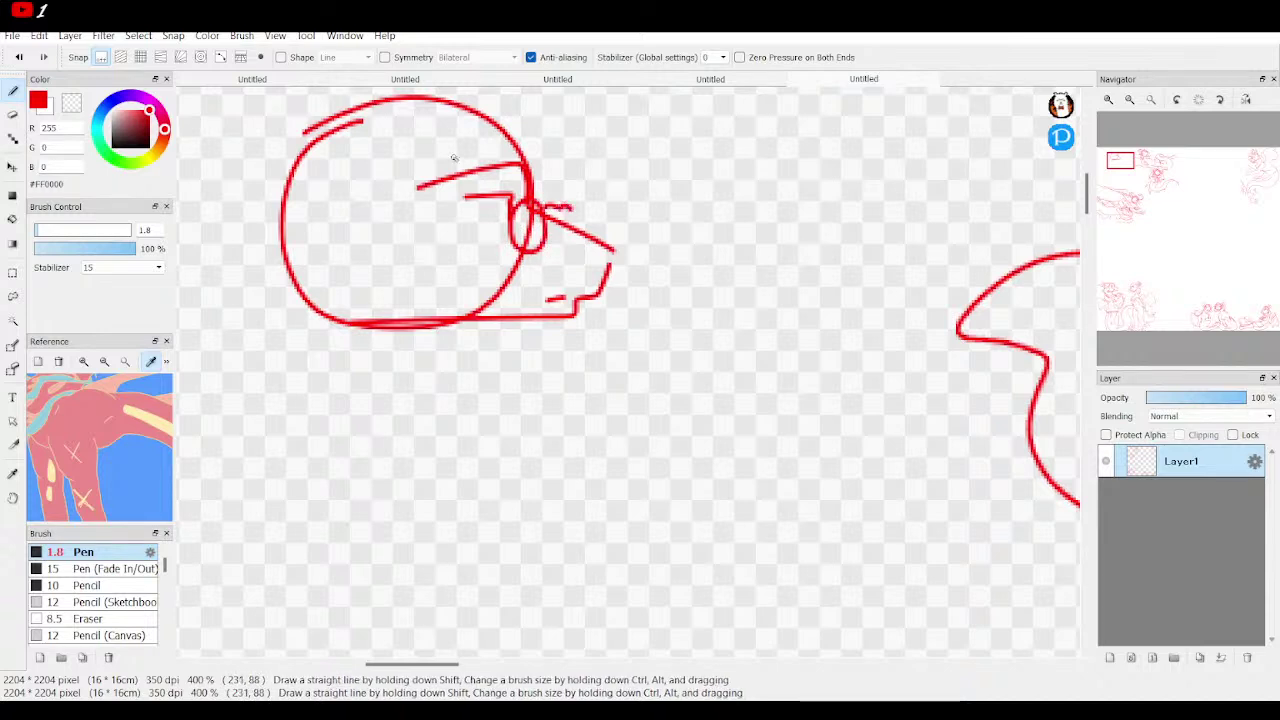
Add a jagged crest above the fifth dragon's snout, a pointed ear, cheek curves, a throat line and a small zigzag on the forehead.
{"action": "mouse_move", "coordinate": [418, 150]}
{"action": "left_mouse_down"}
{"action": "mouse_move", "coordinate": [482, 121]}
{"action": "mouse_move", "coordinate": [580, 151]}
{"action": "mouse_move", "coordinate": [637, 135]}
{"action": "mouse_move", "coordinate": [671, 244]}
{"action": "left_mouse_up"}
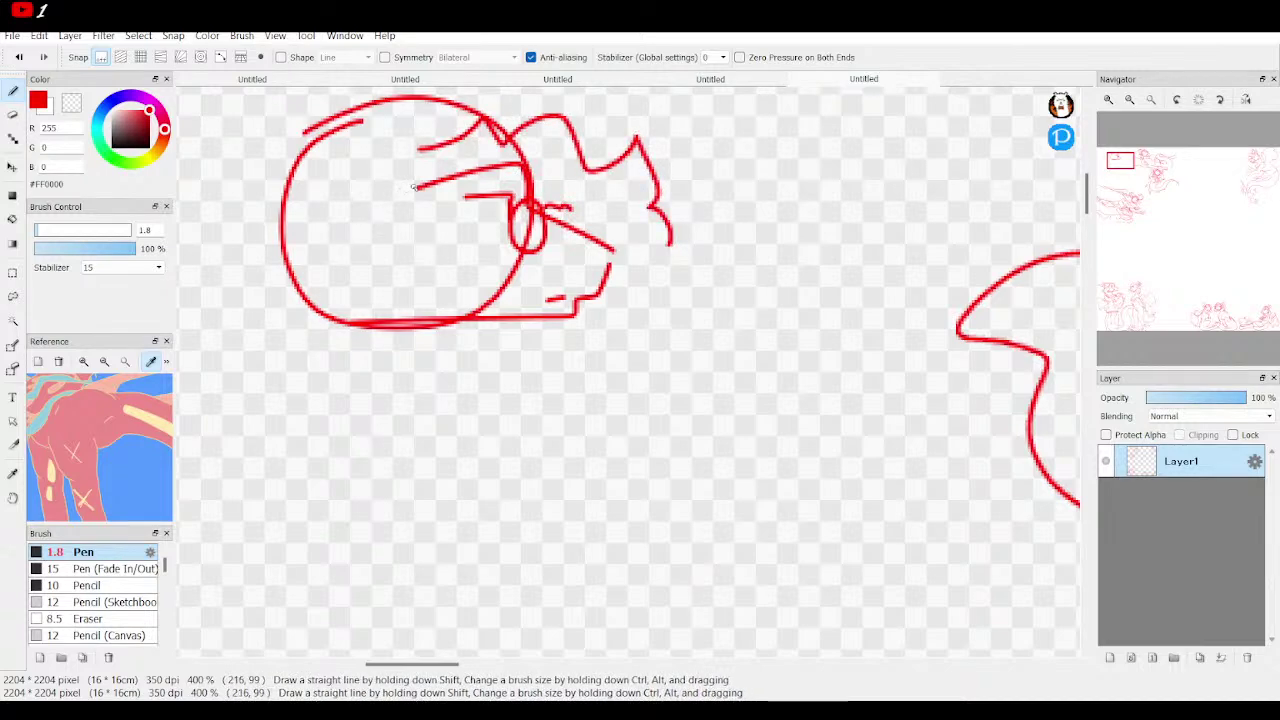
{"action": "mouse_move", "coordinate": [409, 202]}
{"action": "left_mouse_down"}
{"action": "mouse_move", "coordinate": [342, 249]}
{"action": "mouse_move", "coordinate": [243, 291]}
{"action": "mouse_move", "coordinate": [329, 309]}
{"action": "mouse_move", "coordinate": [384, 260]}
{"action": "left_mouse_up"}
{"action": "mouse_move", "coordinate": [476, 324]}
{"action": "left_mouse_down"}
{"action": "mouse_move", "coordinate": [406, 311]}
{"action": "mouse_move", "coordinate": [405, 276]}
{"action": "left_mouse_up"}
{"action": "mouse_move", "coordinate": [527, 330]}
{"action": "left_mouse_down"}
{"action": "mouse_move", "coordinate": [420, 364]}
{"action": "mouse_move", "coordinate": [419, 388]}
{"action": "mouse_move", "coordinate": [442, 415]}
{"action": "left_mouse_up"}
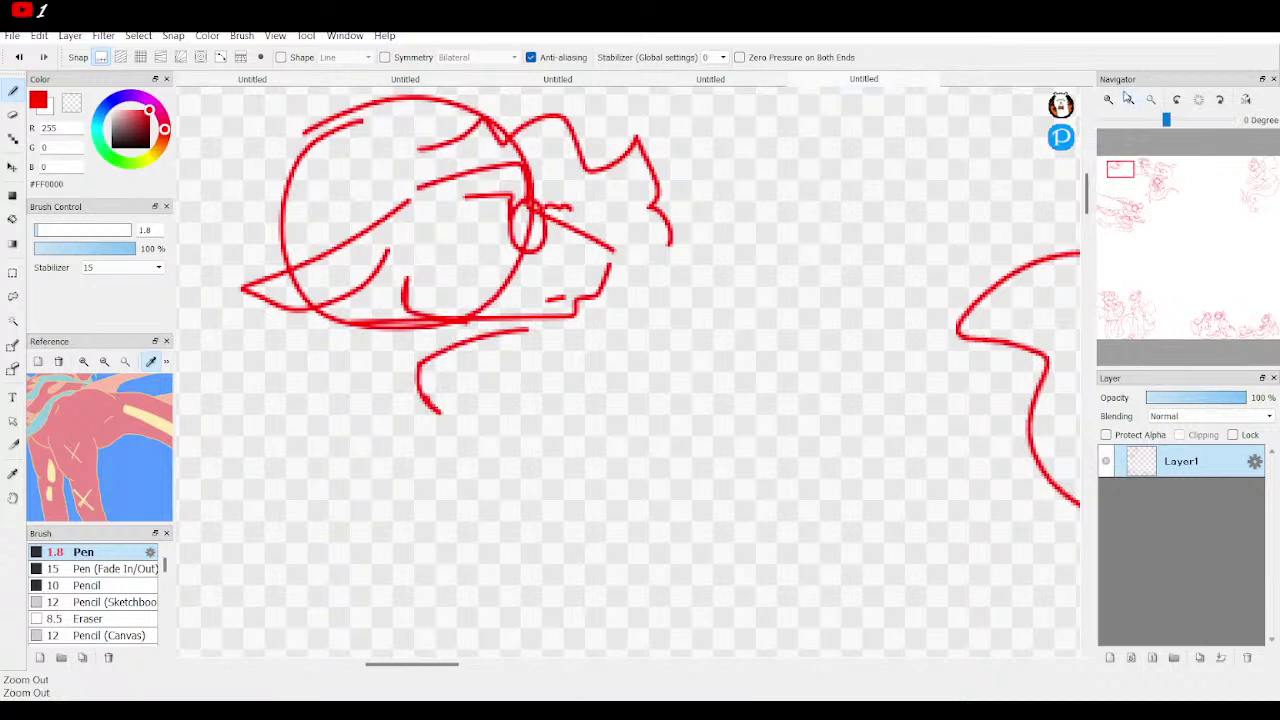
{"action": "left_click", "coordinate": [1127, 98]}
{"action": "left_click", "coordinate": [1127, 98]}
{"action": "mouse_move", "coordinate": [520, 276]}
{"action": "left_mouse_down"}
{"action": "mouse_move", "coordinate": [500, 268]}
{"action": "mouse_move", "coordinate": [474, 290]}
{"action": "left_mouse_up"}
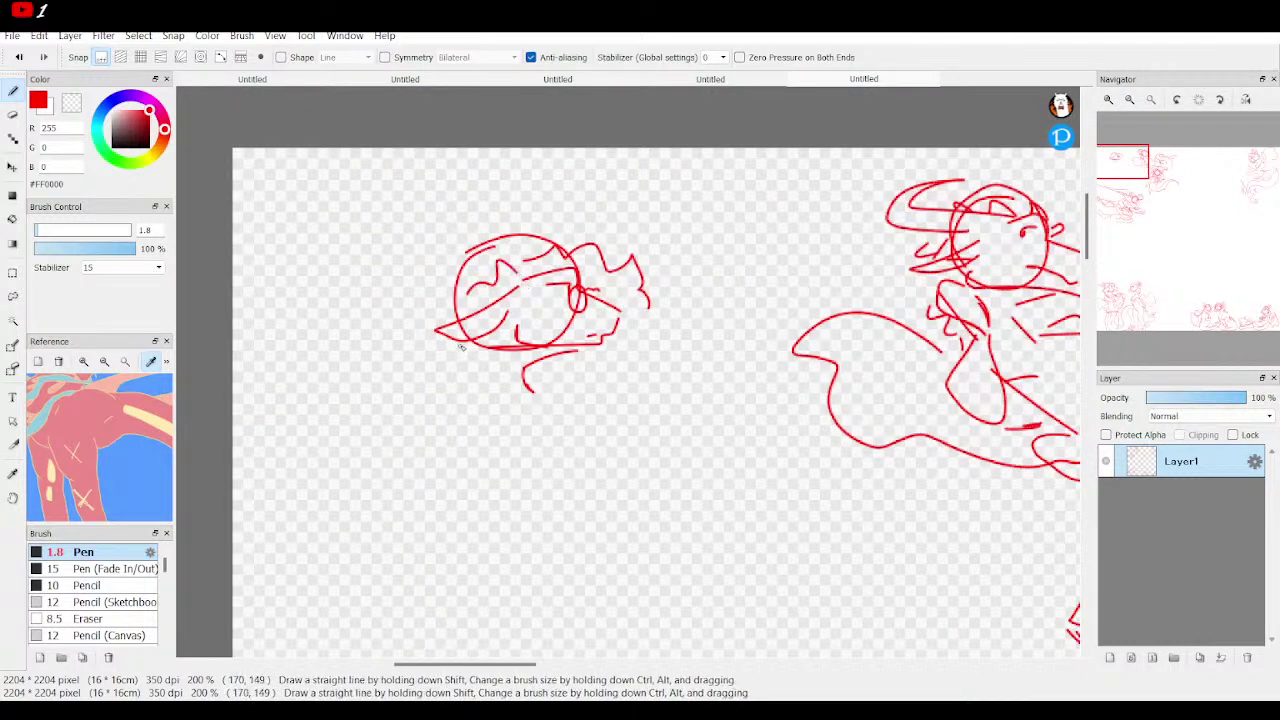
Draw the fifth dragon's nape, back, shoulder curve, angular chest and bent limbs below the head, thickening the arm line.
{"action": "mouse_move", "coordinate": [462, 347]}
{"action": "left_mouse_down"}
{"action": "mouse_move", "coordinate": [484, 401]}
{"action": "mouse_move", "coordinate": [477, 393]}
{"action": "mouse_move", "coordinate": [445, 486]}
{"action": "mouse_move", "coordinate": [522, 582]}
{"action": "left_mouse_up"}
{"action": "left_click_drag", "start_coordinate": [455, 493], "coordinate": [520, 580]}
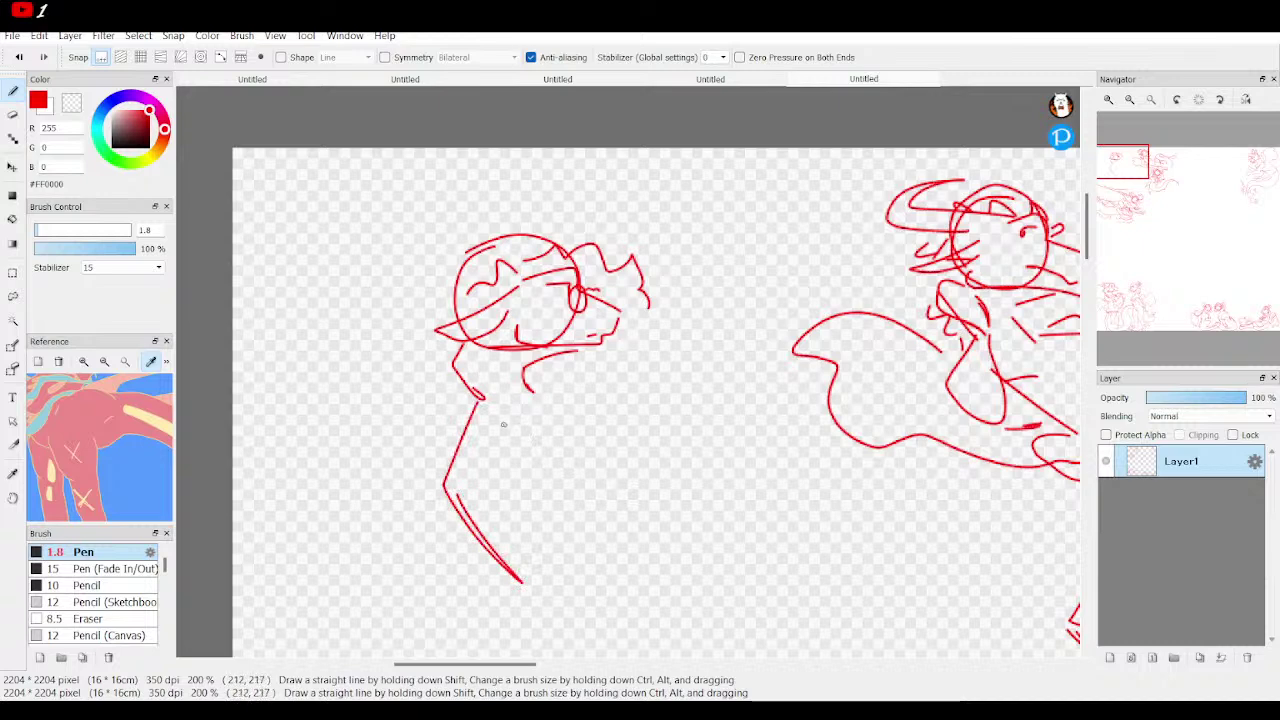
{"action": "left_click_drag", "start_coordinate": [497, 414], "coordinate": [497, 460]}
{"action": "mouse_move", "coordinate": [555, 398]}
{"action": "left_mouse_down"}
{"action": "mouse_move", "coordinate": [599, 442]}
{"action": "mouse_move", "coordinate": [561, 493]}
{"action": "mouse_move", "coordinate": [594, 527]}
{"action": "left_mouse_up"}
{"action": "mouse_move", "coordinate": [543, 570]}
{"action": "left_mouse_down"}
{"action": "mouse_move", "coordinate": [571, 520]}
{"action": "mouse_move", "coordinate": [633, 468]}
{"action": "mouse_move", "coordinate": [707, 558]}
{"action": "mouse_move", "coordinate": [686, 527]}
{"action": "left_mouse_up"}
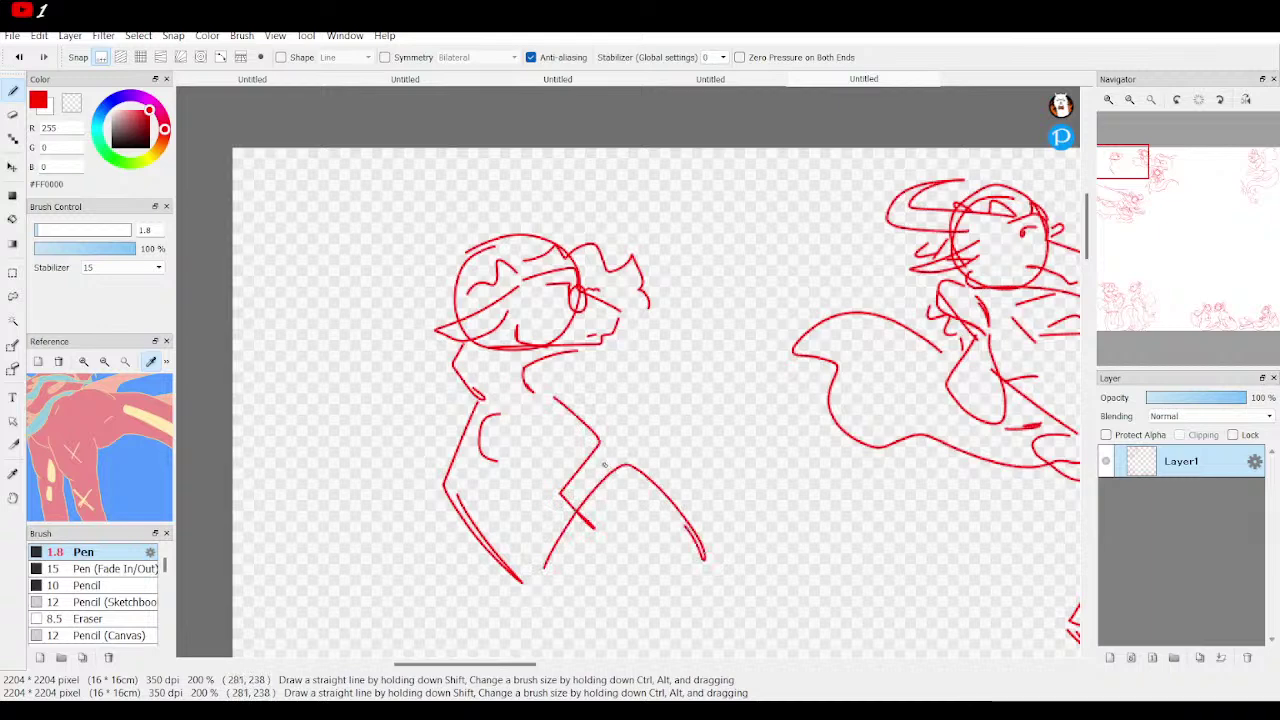
{"action": "left_click_drag", "start_coordinate": [556, 402], "coordinate": [612, 488]}
{"action": "left_click_drag", "start_coordinate": [568, 424], "coordinate": [612, 488]}
{"action": "left_click_drag", "start_coordinate": [533, 497], "coordinate": [558, 511]}
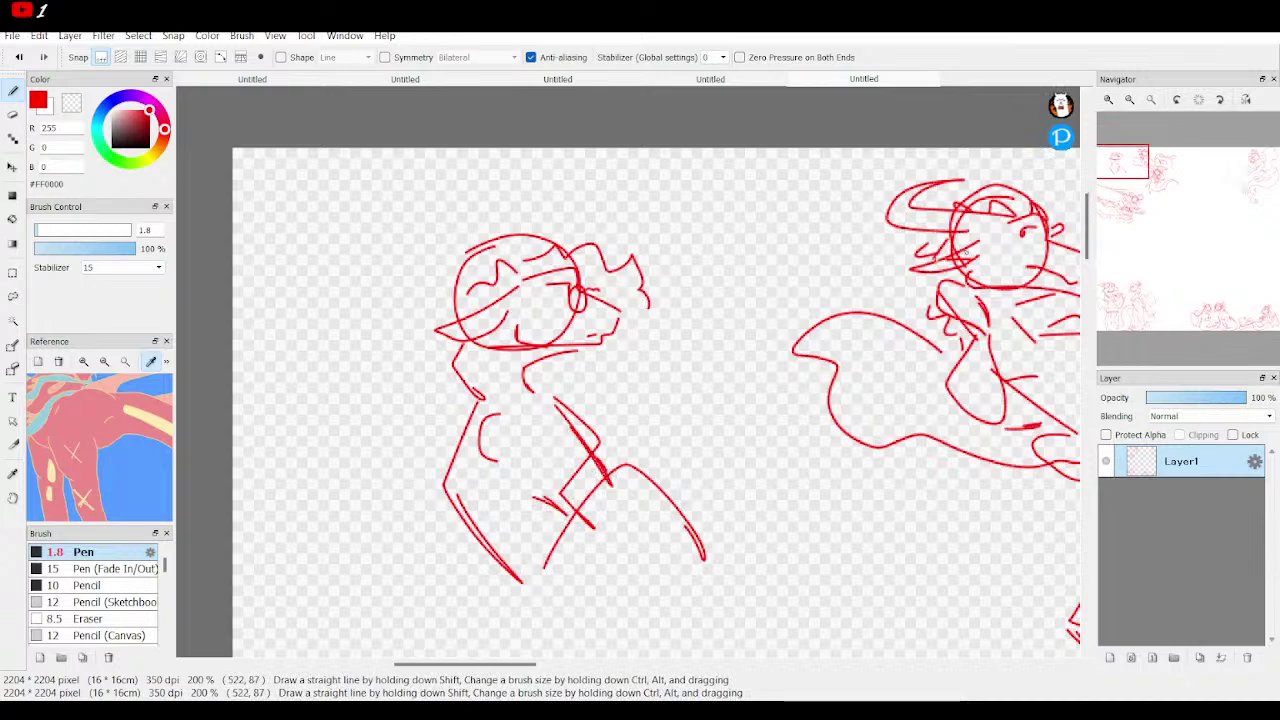
Draw a long upward-curling tail on the fifth dragon, a short thigh line, and a spiky ridge running from head to tail base.
{"action": "left_click_drag", "start_coordinate": [1122, 163], "coordinate": [1125, 168]}
{"action": "mouse_move", "coordinate": [410, 464]}
{"action": "left_mouse_down"}
{"action": "mouse_move", "coordinate": [436, 530]}
{"action": "mouse_move", "coordinate": [511, 583]}
{"action": "mouse_move", "coordinate": [710, 534]}
{"action": "mouse_move", "coordinate": [746, 451]}
{"action": "mouse_move", "coordinate": [732, 428]}
{"action": "mouse_move", "coordinate": [673, 410]}
{"action": "mouse_move", "coordinate": [784, 409]}
{"action": "mouse_move", "coordinate": [629, 524]}
{"action": "mouse_move", "coordinate": [517, 520]}
{"action": "left_mouse_up"}
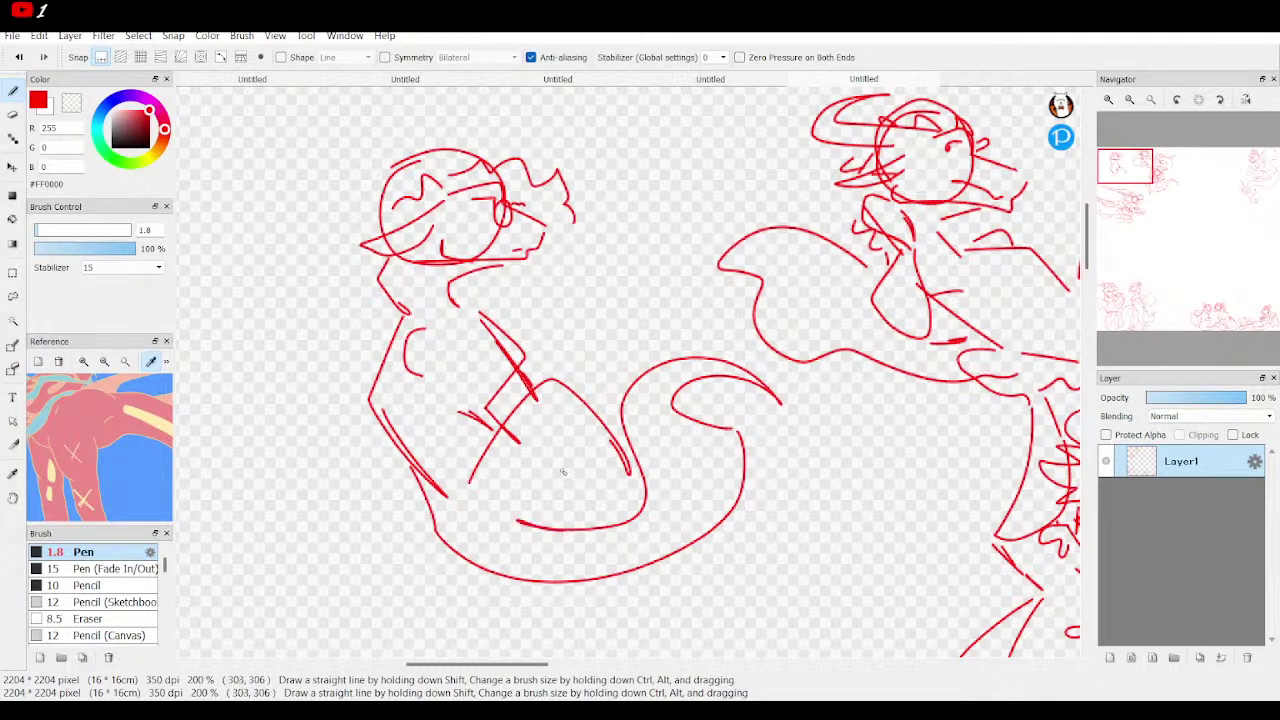
{"action": "left_click_drag", "start_coordinate": [631, 462], "coordinate": [624, 500]}
{"action": "mouse_move", "coordinate": [376, 253]}
{"action": "left_mouse_down"}
{"action": "mouse_move", "coordinate": [345, 299]}
{"action": "mouse_move", "coordinate": [363, 314]}
{"action": "mouse_move", "coordinate": [365, 346]}
{"action": "mouse_move", "coordinate": [327, 351]}
{"action": "mouse_move", "coordinate": [355, 372]}
{"action": "mouse_move", "coordinate": [335, 434]}
{"action": "mouse_move", "coordinate": [354, 447]}
{"action": "mouse_move", "coordinate": [353, 480]}
{"action": "mouse_move", "coordinate": [373, 482]}
{"action": "mouse_move", "coordinate": [430, 530]}
{"action": "left_mouse_up"}
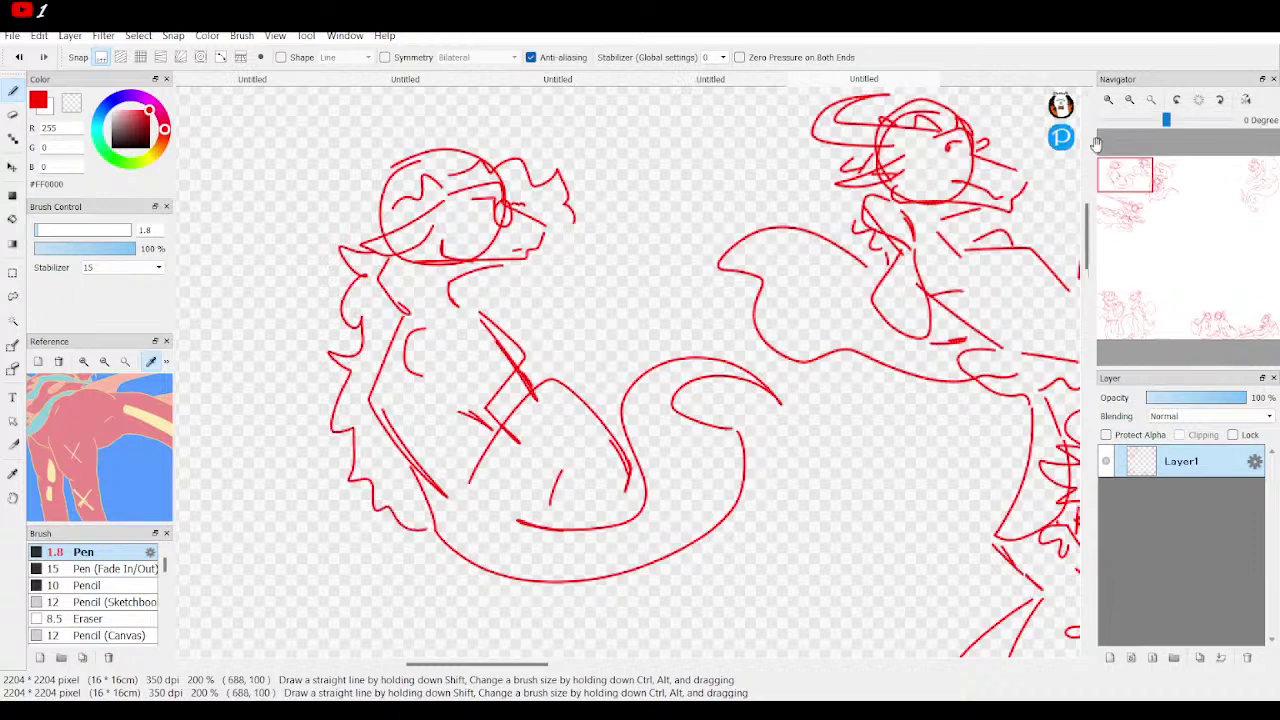
Lasso the fifth dragon, rotate it slightly clockwise, fit it closer into the canvas's upper-left corner, and clear the selection.
{"action": "left_click", "coordinate": [1151, 99]}
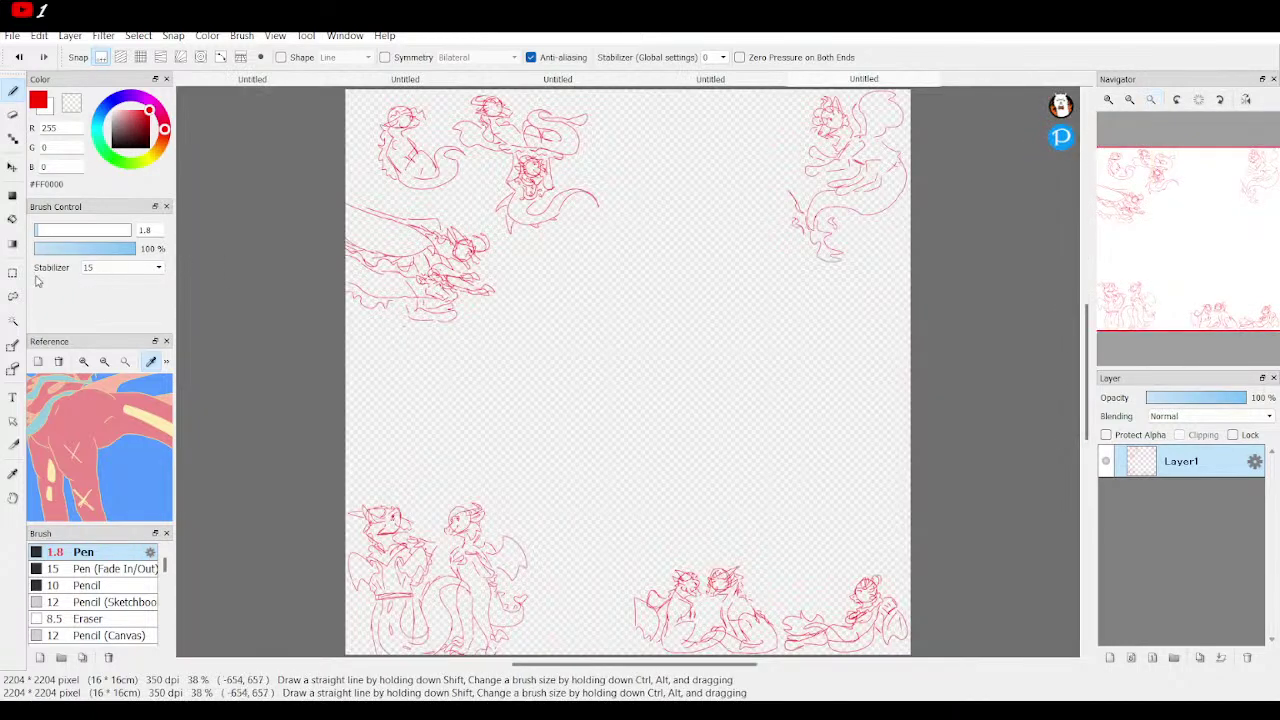
{"action": "left_click", "coordinate": [13, 296]}
{"action": "mouse_move", "coordinate": [480, 180]}
{"action": "left_mouse_down"}
{"action": "mouse_move", "coordinate": [419, 207]}
{"action": "mouse_move", "coordinate": [366, 163]}
{"action": "mouse_move", "coordinate": [368, 116]}
{"action": "mouse_move", "coordinate": [396, 97]}
{"action": "mouse_move", "coordinate": [439, 107]}
{"action": "mouse_move", "coordinate": [442, 134]}
{"action": "mouse_move", "coordinate": [472, 155]}
{"action": "mouse_move", "coordinate": [486, 186]}
{"action": "left_mouse_up"}
{"action": "left_click", "coordinate": [692, 57]}
{"action": "left_click", "coordinate": [1200, 194]}
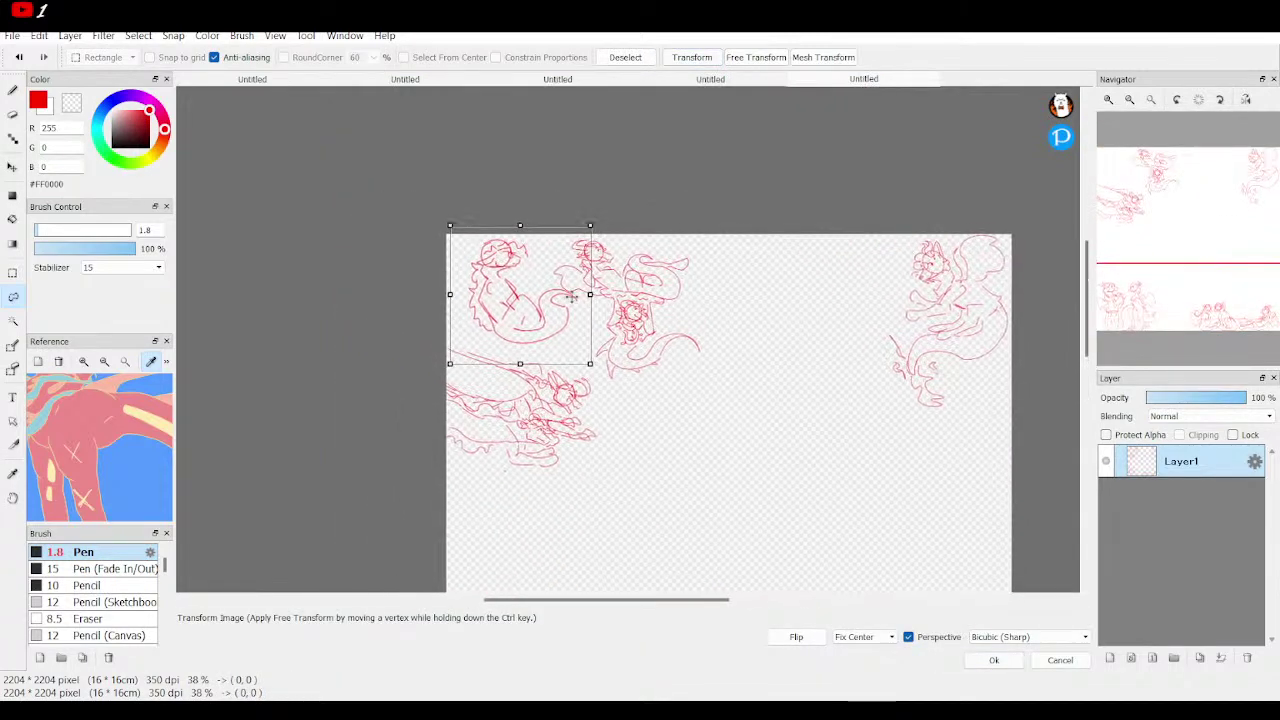
{"action": "mouse_move", "coordinate": [630, 258]}
{"action": "left_mouse_down"}
{"action": "mouse_move", "coordinate": [666, 272]}
{"action": "mouse_move", "coordinate": [666, 304]}
{"action": "left_mouse_up"}
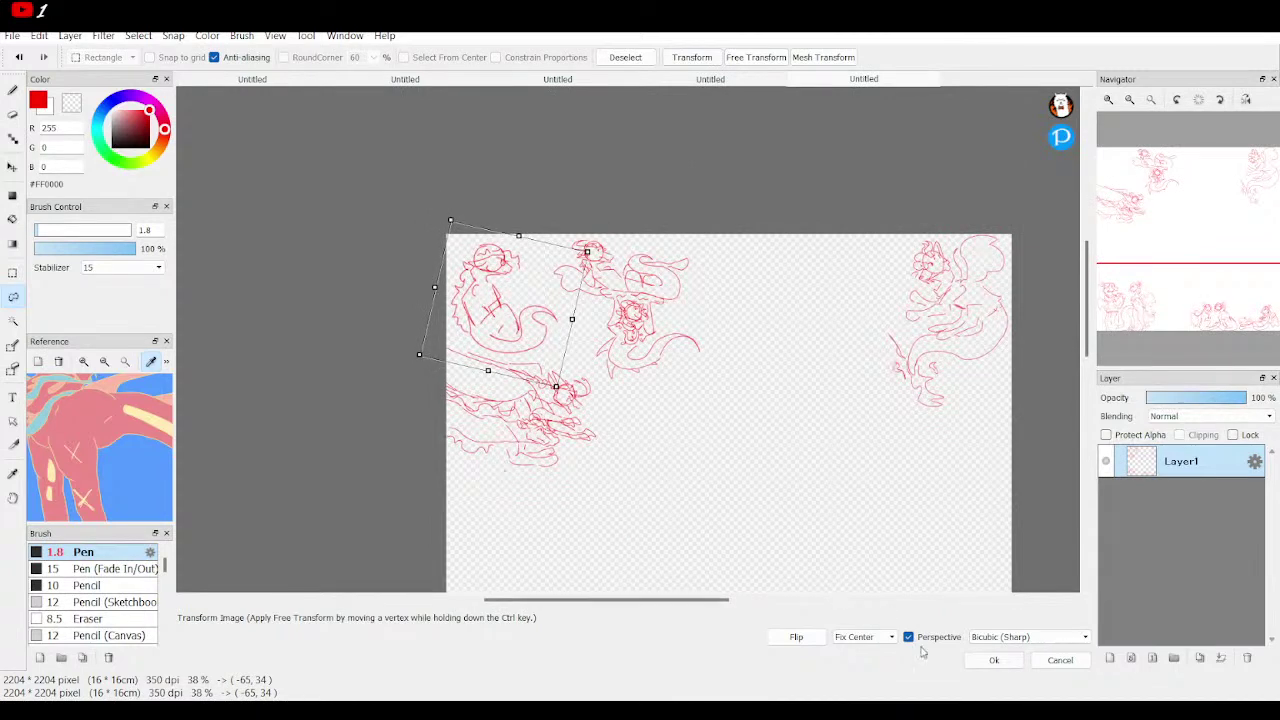
{"action": "left_click", "coordinate": [992, 660]}
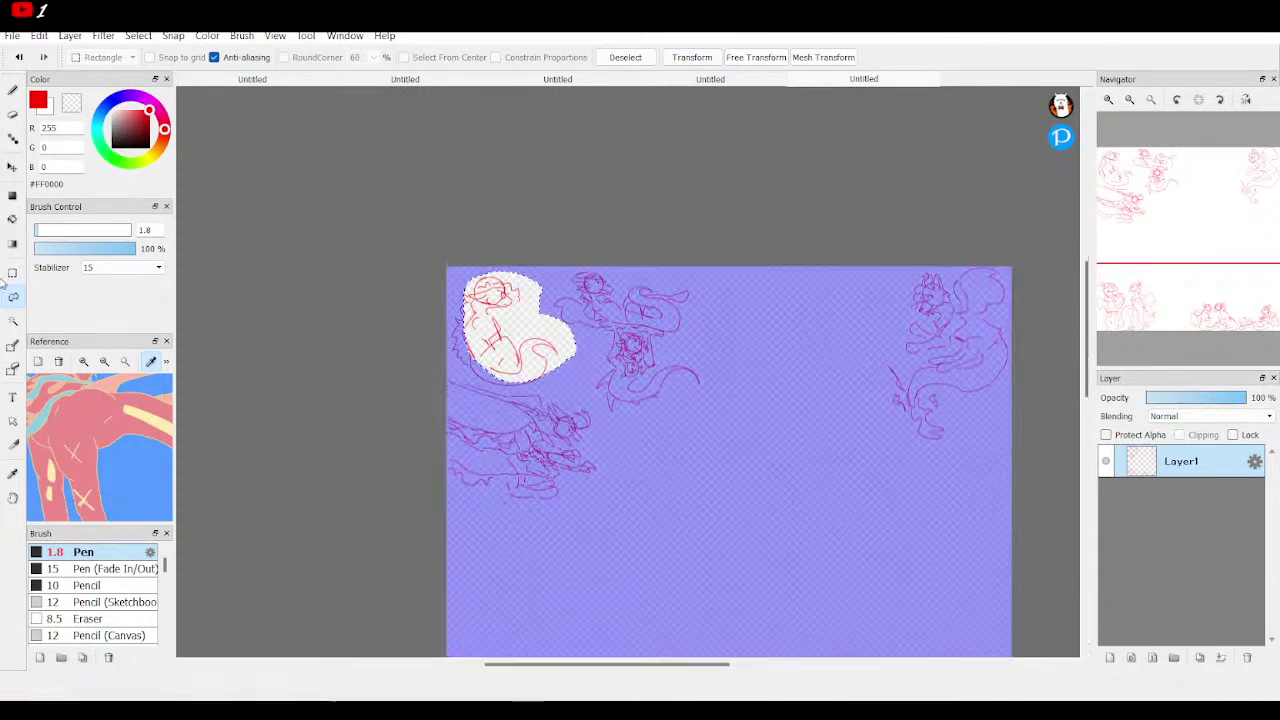
{"action": "left_click", "coordinate": [12, 272]}
{"action": "left_click", "coordinate": [590, 323]}
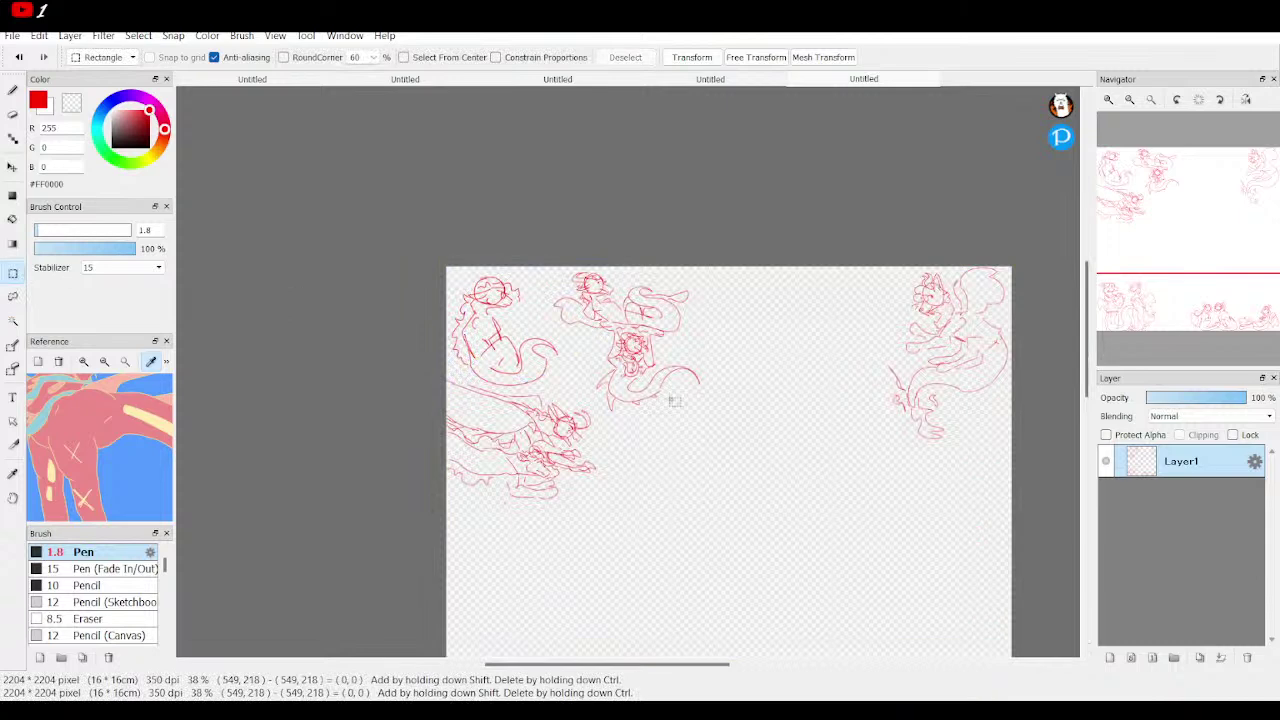
Lasso the two dragons beside the fifth one, move them a little closer to it, and clear the selection.
{"action": "left_click", "coordinate": [12, 296]}
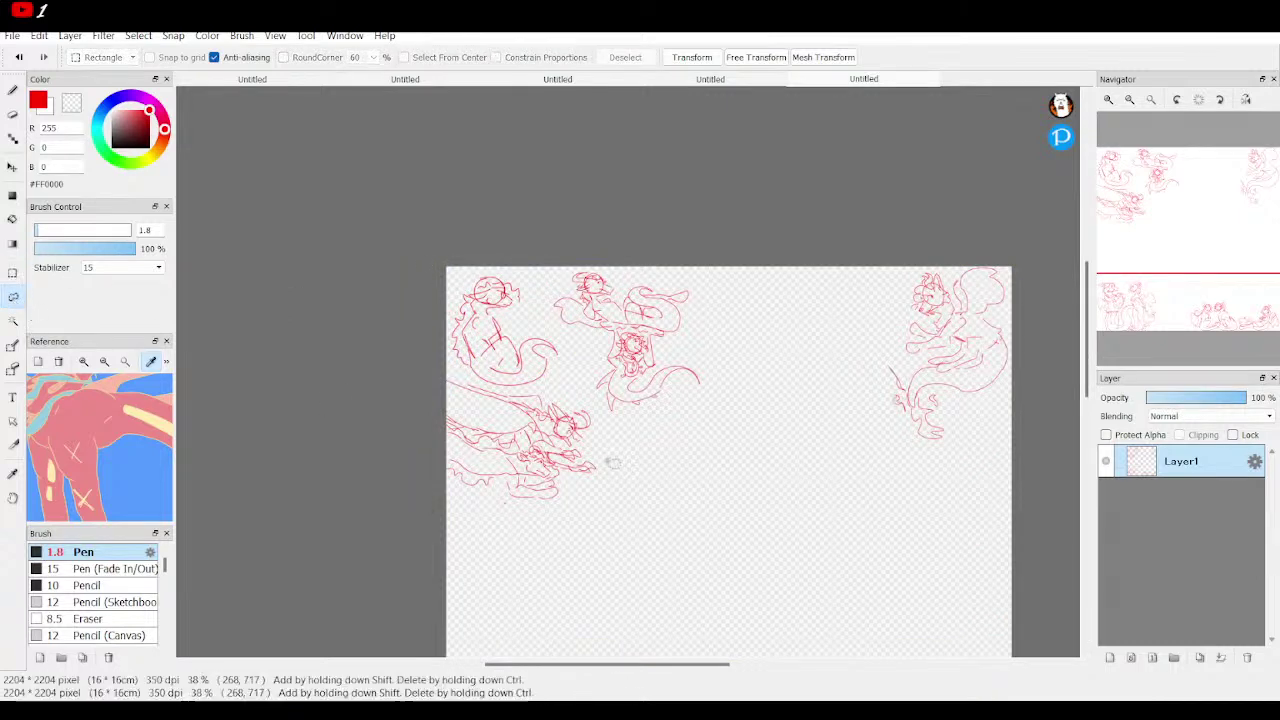
{"action": "mouse_move", "coordinate": [737, 363]}
{"action": "left_mouse_down"}
{"action": "mouse_move", "coordinate": [648, 426]}
{"action": "mouse_move", "coordinate": [605, 415]}
{"action": "mouse_move", "coordinate": [573, 341]}
{"action": "mouse_move", "coordinate": [536, 306]}
{"action": "mouse_move", "coordinate": [548, 260]}
{"action": "mouse_move", "coordinate": [690, 263]}
{"action": "mouse_move", "coordinate": [737, 362]}
{"action": "left_mouse_up"}
{"action": "left_click", "coordinate": [712, 57]}
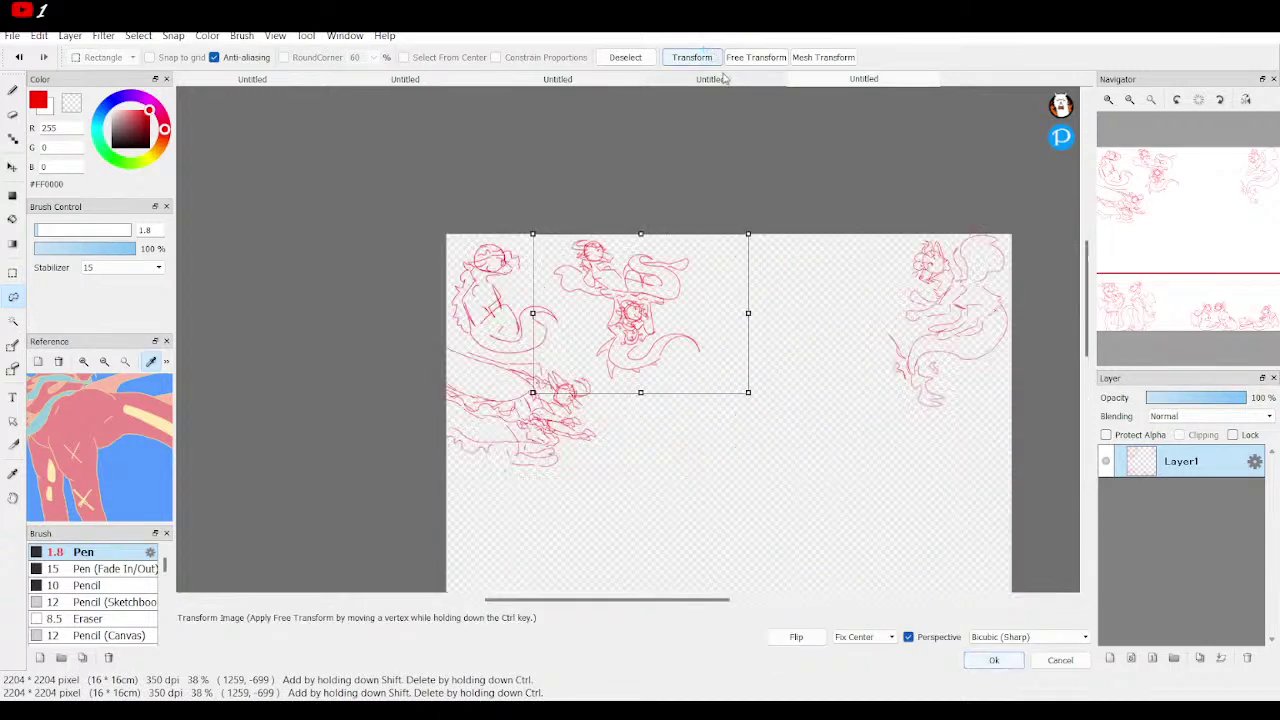
{"action": "left_click_drag", "start_coordinate": [686, 314], "coordinate": [660, 313]}
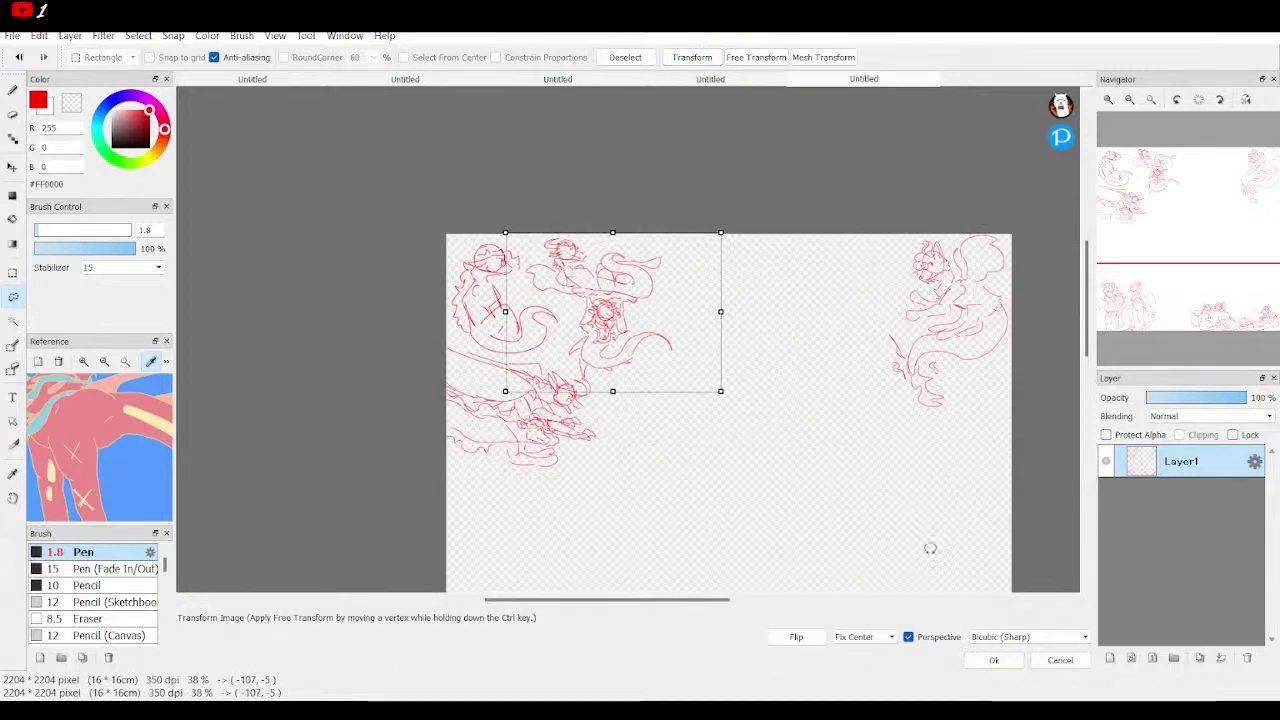
{"action": "left_click", "coordinate": [994, 660]}
{"action": "left_click", "coordinate": [13, 272]}
{"action": "left_click", "coordinate": [700, 234]}
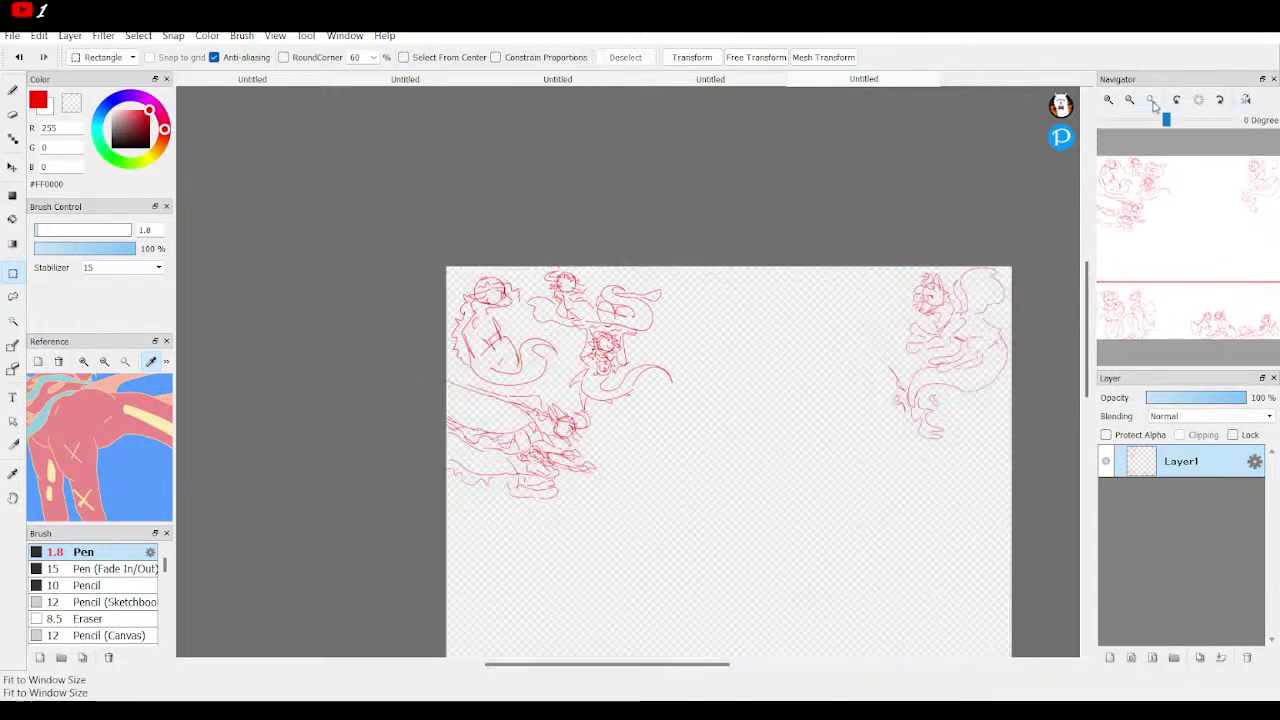
{"action": "left_click", "coordinate": [1153, 101]}
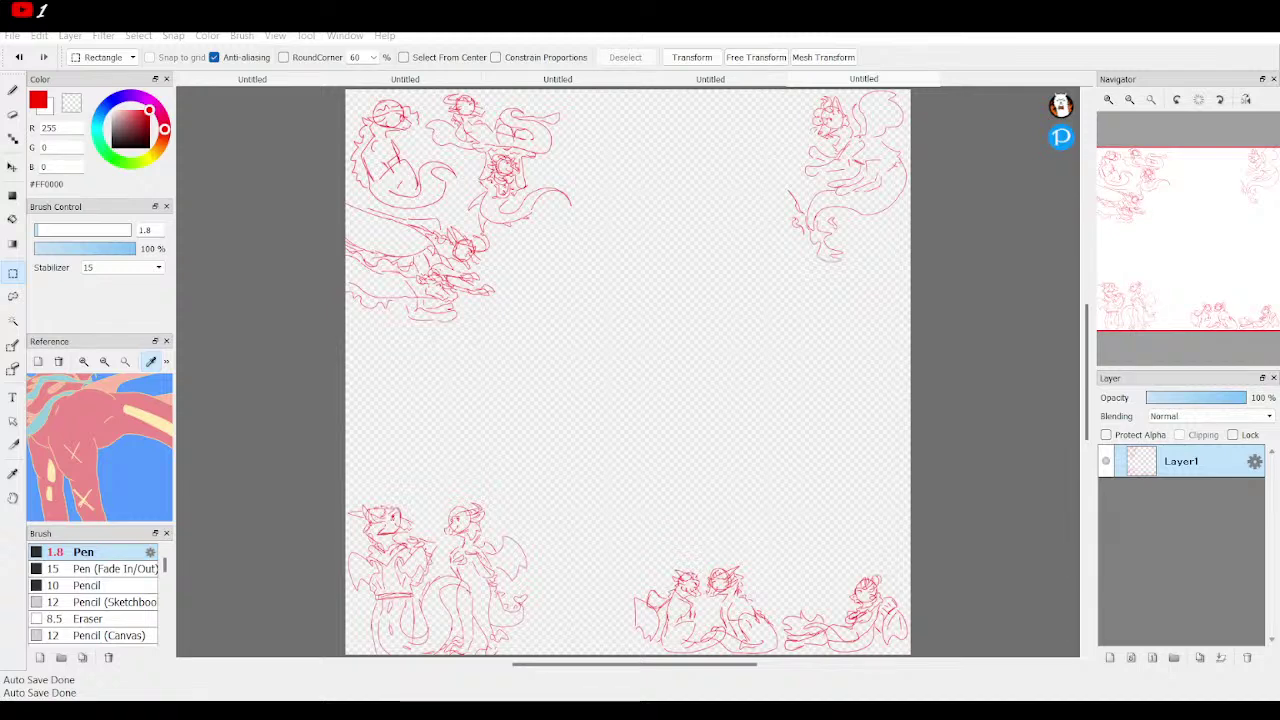
Show the head of the blue dragon with purple fins enlarged in the reference view.
{"action": "key", "text": "alt+Tab"}
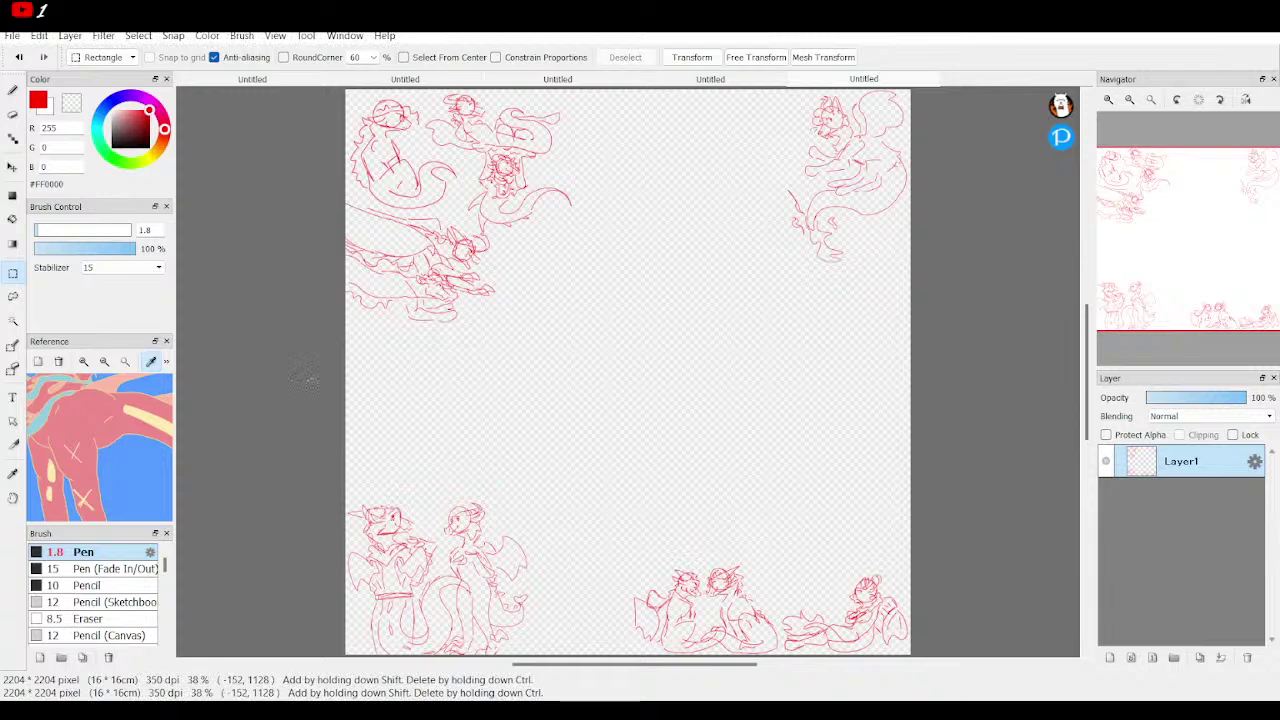
{"action": "left_click", "coordinate": [85, 364]}
{"action": "left_click", "coordinate": [85, 363]}
{"action": "left_click", "coordinate": [85, 363]}
{"action": "left_click", "coordinate": [85, 363]}
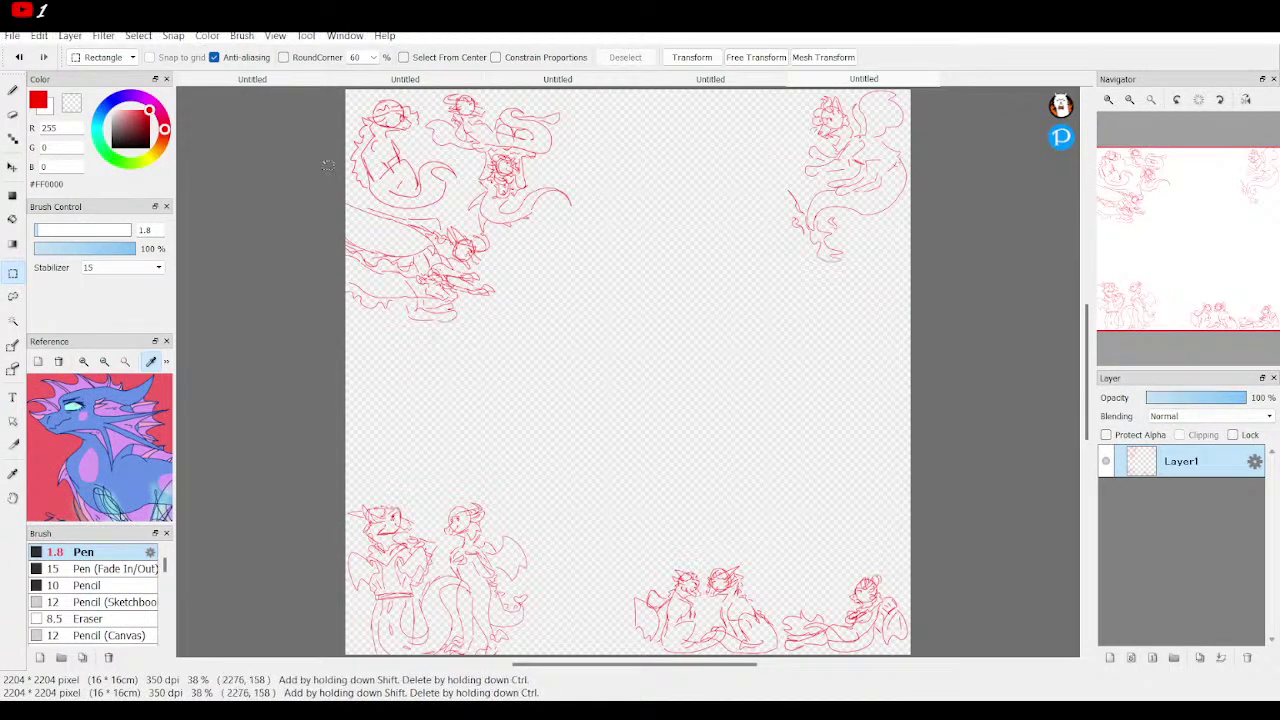
Draw a new dragon's head circle with the pen in the empty space at the canvas's top centre, adding a snout and open mouth.
{"action": "left_click", "coordinate": [11, 91]}
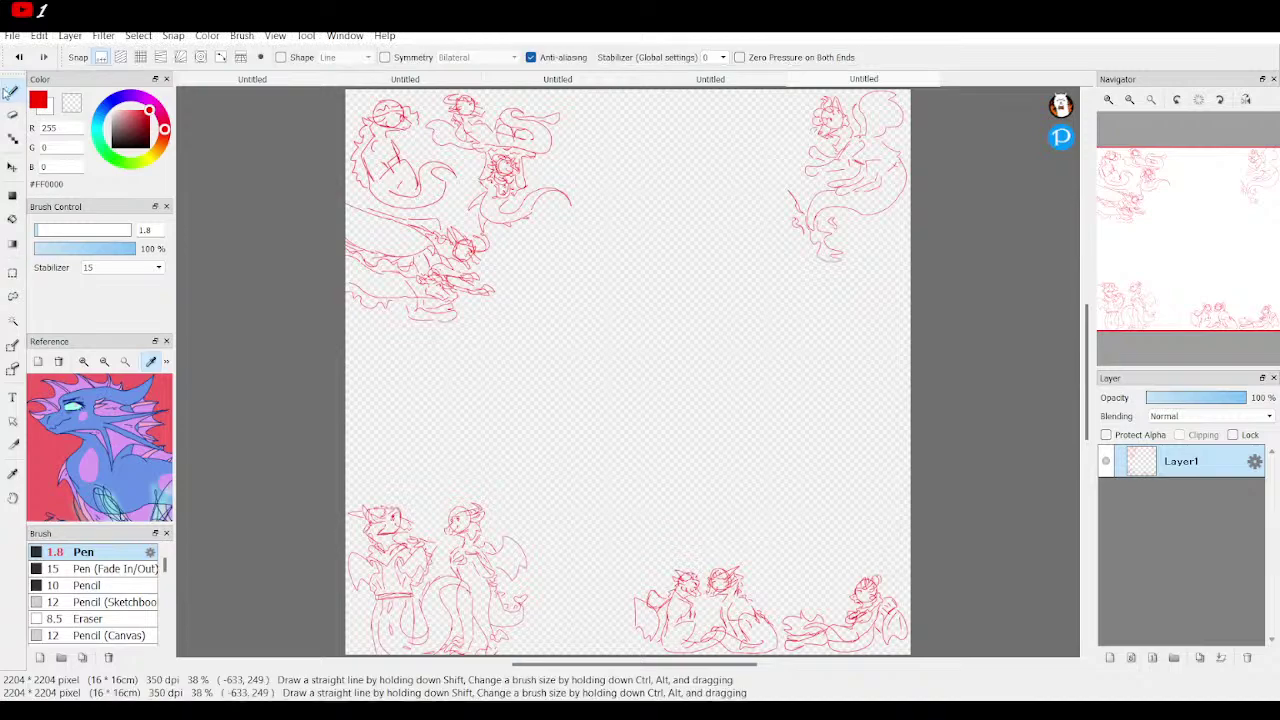
{"action": "left_click", "coordinate": [1108, 100]}
{"action": "left_click", "coordinate": [1108, 100]}
{"action": "left_click", "coordinate": [1108, 100]}
{"action": "left_click", "coordinate": [1108, 100]}
{"action": "mouse_move", "coordinate": [1186, 246]}
{"action": "left_mouse_down"}
{"action": "mouse_move", "coordinate": [1163, 154]}
{"action": "mouse_move", "coordinate": [1132, 188]}
{"action": "mouse_move", "coordinate": [1122, 176]}
{"action": "left_mouse_up"}
{"action": "left_click_drag", "start_coordinate": [1125, 184], "coordinate": [1190, 167]}
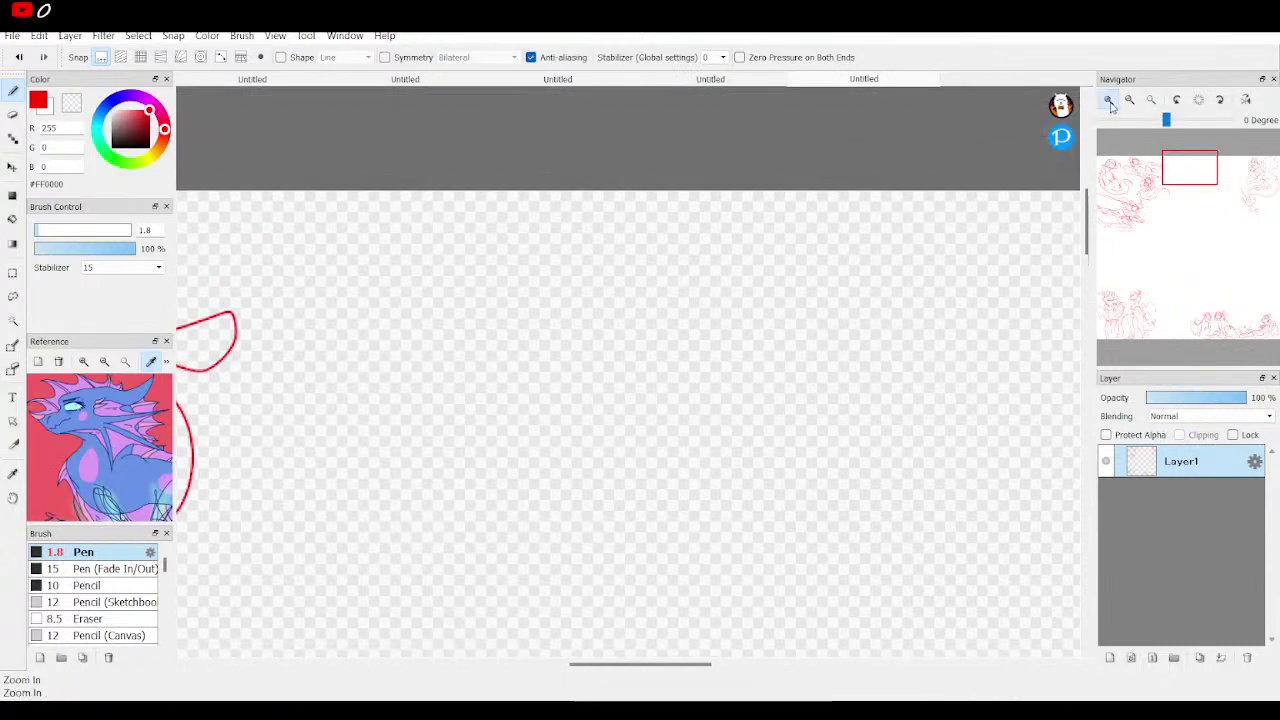
{"action": "scroll", "coordinate": [560, 330], "scroll_direction": "up", "scroll_amount": 1}
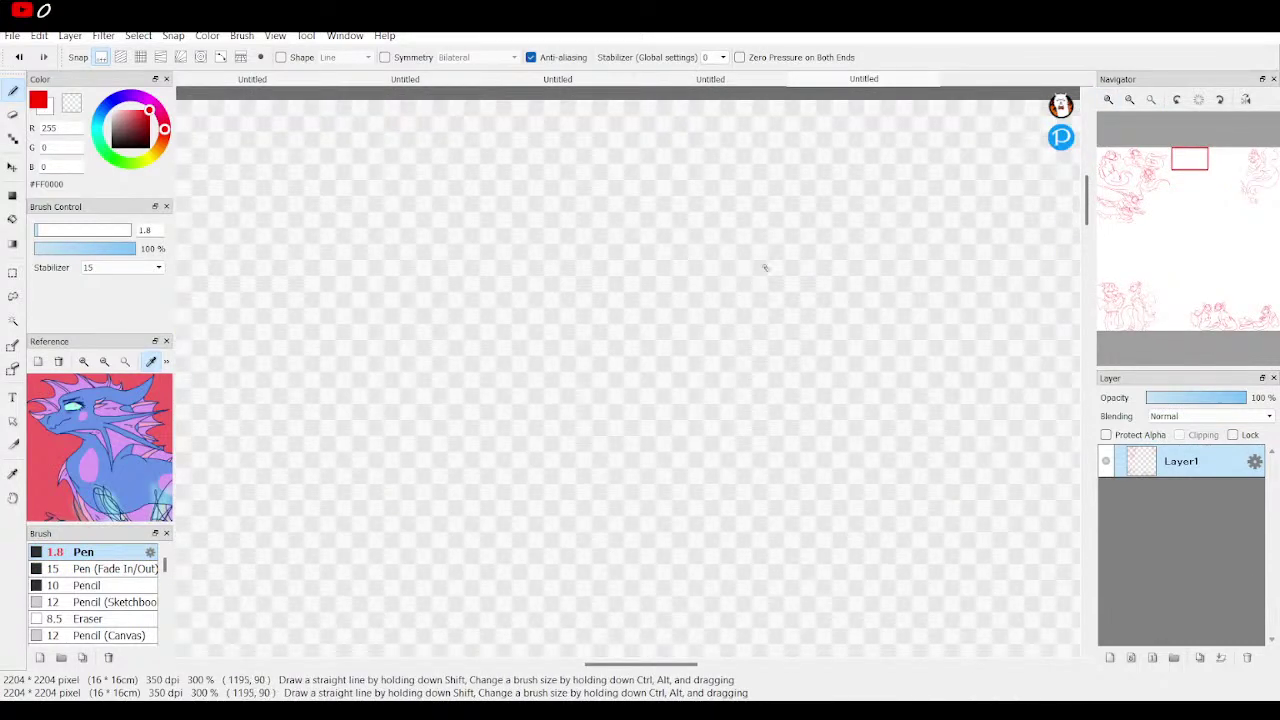
{"action": "left_click_drag", "start_coordinate": [620, 229], "coordinate": [553, 283]}
{"action": "mouse_move", "coordinate": [543, 330]}
{"action": "left_mouse_down"}
{"action": "mouse_move", "coordinate": [746, 318]}
{"action": "mouse_move", "coordinate": [563, 277]}
{"action": "left_mouse_up"}
{"action": "mouse_move", "coordinate": [742, 304]}
{"action": "left_mouse_down"}
{"action": "mouse_move", "coordinate": [831, 331]}
{"action": "mouse_move", "coordinate": [831, 314]}
{"action": "mouse_move", "coordinate": [854, 369]}
{"action": "mouse_move", "coordinate": [824, 394]}
{"action": "mouse_move", "coordinate": [808, 375]}
{"action": "mouse_move", "coordinate": [730, 352]}
{"action": "mouse_move", "coordinate": [795, 392]}
{"action": "mouse_move", "coordinate": [812, 410]}
{"action": "mouse_move", "coordinate": [804, 422]}
{"action": "mouse_move", "coordinate": [633, 396]}
{"action": "mouse_move", "coordinate": [488, 492]}
{"action": "mouse_move", "coordinate": [584, 398]}
{"action": "mouse_move", "coordinate": [408, 374]}
{"action": "mouse_move", "coordinate": [577, 365]}
{"action": "mouse_move", "coordinate": [533, 357]}
{"action": "mouse_move", "coordinate": [566, 364]}
{"action": "left_mouse_up"}
Join the new dragon's cheek spikes with curved webbing and add a jaw line, small loops behind the head and an angled brow.
{"action": "mouse_move", "coordinate": [464, 395]}
{"action": "left_mouse_down"}
{"action": "mouse_move", "coordinate": [522, 420]}
{"action": "mouse_move", "coordinate": [505, 437]}
{"action": "left_mouse_up"}
{"action": "mouse_move", "coordinate": [468, 368]}
{"action": "left_mouse_down"}
{"action": "mouse_move", "coordinate": [482, 356]}
{"action": "mouse_move", "coordinate": [451, 342]}
{"action": "left_mouse_up"}
{"action": "left_click_drag", "start_coordinate": [548, 462], "coordinate": [704, 406]}
{"action": "mouse_move", "coordinate": [566, 300]}
{"action": "left_mouse_down"}
{"action": "mouse_move", "coordinate": [532, 326]}
{"action": "mouse_move", "coordinate": [570, 302]}
{"action": "mouse_move", "coordinate": [558, 306]}
{"action": "left_mouse_up"}
{"action": "mouse_move", "coordinate": [646, 283]}
{"action": "left_mouse_down"}
{"action": "mouse_move", "coordinate": [700, 240]}
{"action": "mouse_move", "coordinate": [732, 305]}
{"action": "mouse_move", "coordinate": [725, 270]}
{"action": "mouse_move", "coordinate": [710, 264]}
{"action": "mouse_move", "coordinate": [713, 275]}
{"action": "left_mouse_up"}
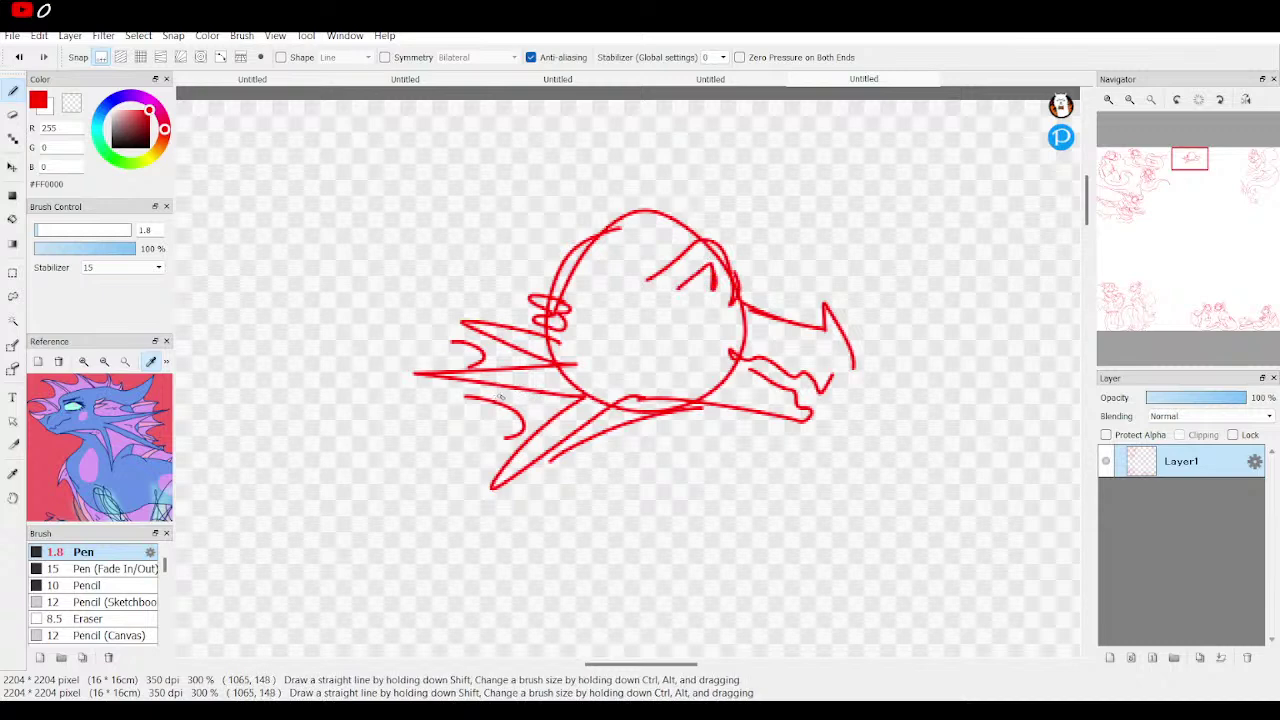
Draw a horn and a webbed, spiked crest over the top of the new dragon's head, from the snout round to the back.
{"action": "mouse_move", "coordinate": [740, 300]}
{"action": "left_mouse_down"}
{"action": "mouse_move", "coordinate": [800, 240]}
{"action": "mouse_move", "coordinate": [868, 242]}
{"action": "left_mouse_up"}
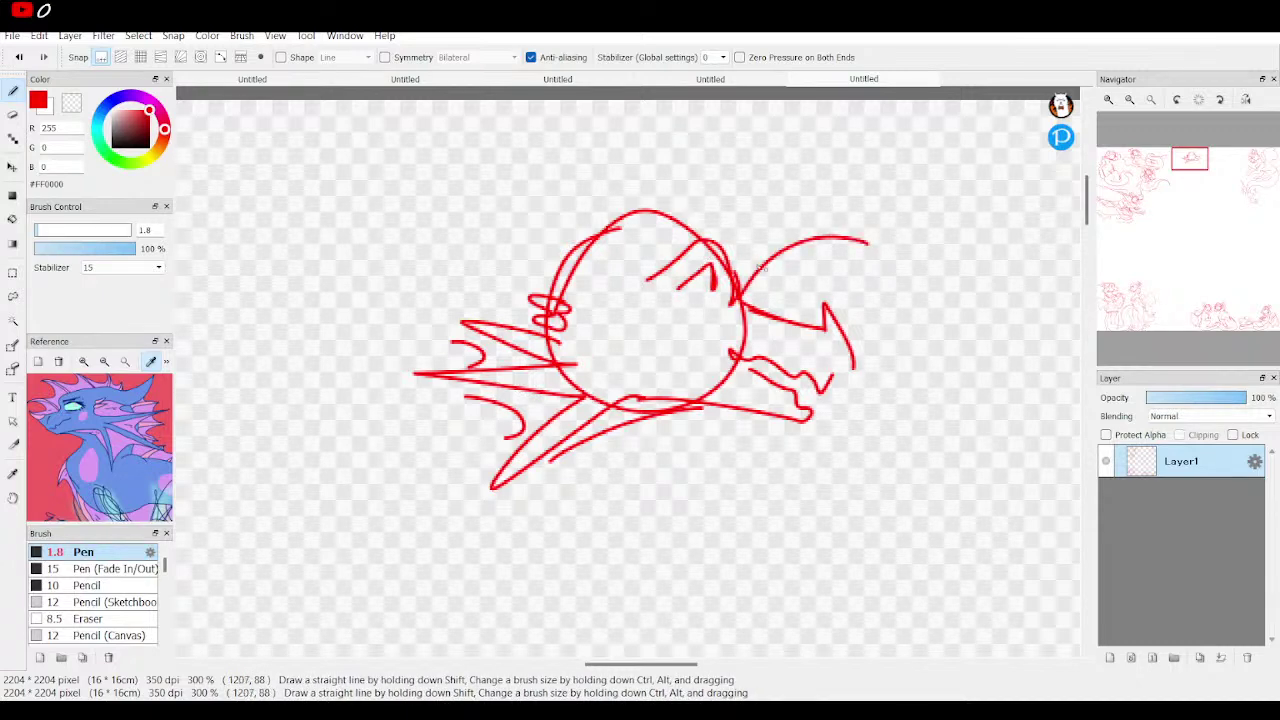
{"action": "mouse_move", "coordinate": [680, 244]}
{"action": "left_mouse_down"}
{"action": "mouse_move", "coordinate": [518, 250]}
{"action": "mouse_move", "coordinate": [477, 205]}
{"action": "mouse_move", "coordinate": [457, 258]}
{"action": "mouse_move", "coordinate": [508, 302]}
{"action": "left_mouse_up"}
{"action": "left_click_drag", "start_coordinate": [673, 243], "coordinate": [750, 182]}
{"action": "left_click_drag", "start_coordinate": [597, 235], "coordinate": [615, 178]}
{"action": "left_click_drag", "start_coordinate": [554, 240], "coordinate": [558, 250]}
{"action": "left_click_drag", "start_coordinate": [539, 199], "coordinate": [557, 246]}
{"action": "mouse_move", "coordinate": [619, 187]}
{"action": "left_mouse_down"}
{"action": "mouse_move", "coordinate": [668, 200]}
{"action": "mouse_move", "coordinate": [741, 185]}
{"action": "mouse_move", "coordinate": [734, 229]}
{"action": "mouse_move", "coordinate": [848, 225]}
{"action": "left_mouse_up"}
{"action": "left_click_drag", "start_coordinate": [810, 271], "coordinate": [817, 307]}
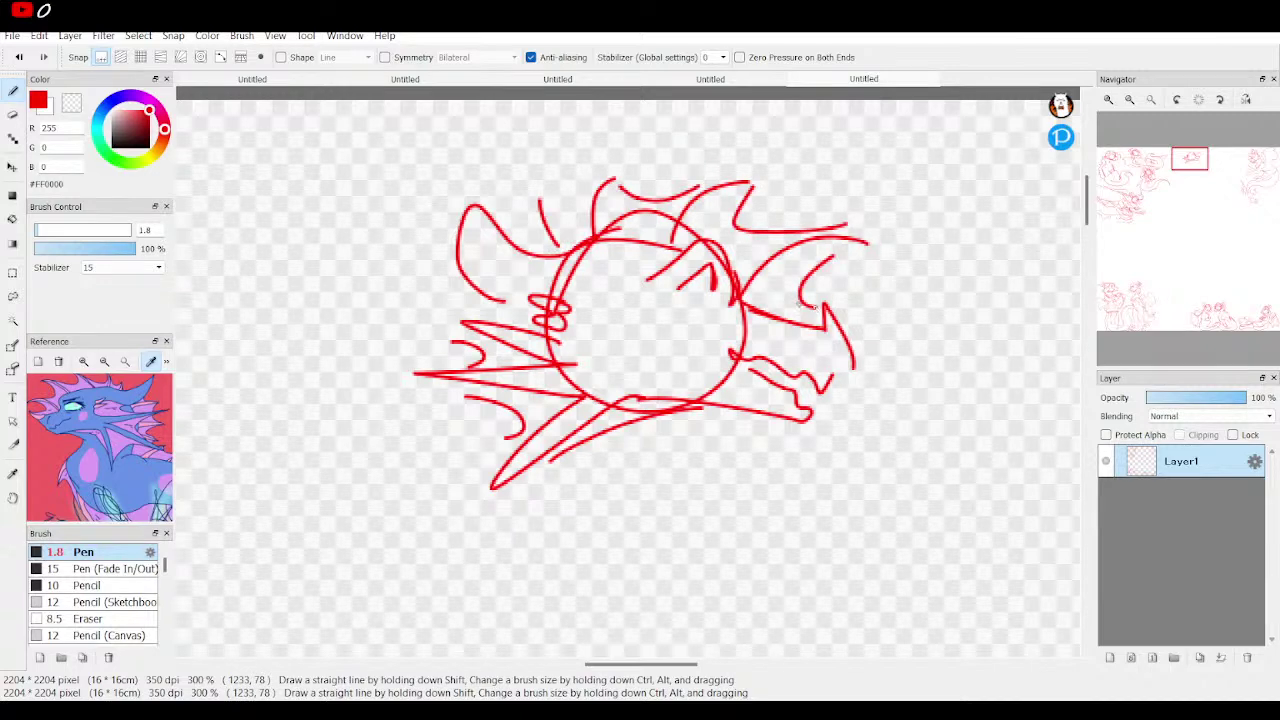
{"action": "mouse_move", "coordinate": [584, 206]}
{"action": "left_mouse_down"}
{"action": "mouse_move", "coordinate": [530, 217]}
{"action": "mouse_move", "coordinate": [510, 244]}
{"action": "left_mouse_up"}
{"action": "left_click_drag", "start_coordinate": [1189, 168], "coordinate": [1196, 158]}
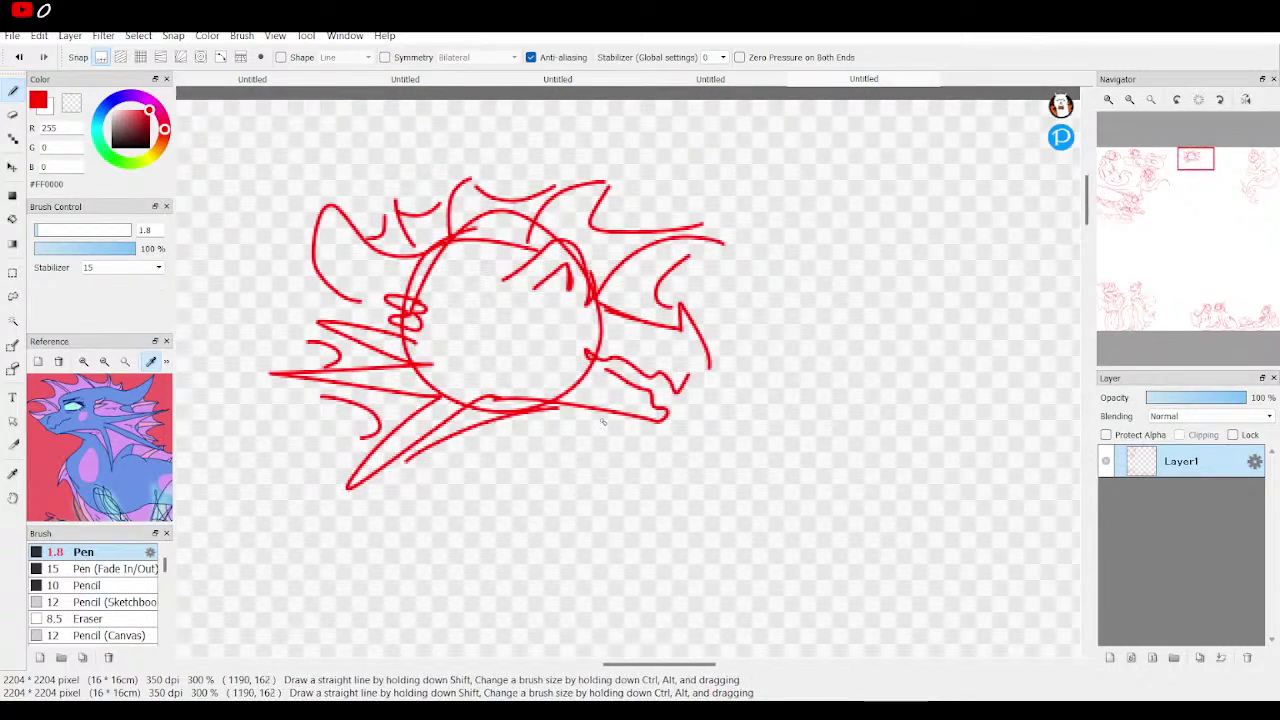
{"action": "mouse_move", "coordinate": [605, 418]}
{"action": "left_mouse_down"}
{"action": "mouse_move", "coordinate": [525, 443]}
{"action": "mouse_move", "coordinate": [542, 466]}
{"action": "mouse_move", "coordinate": [278, 582]}
{"action": "left_mouse_up"}
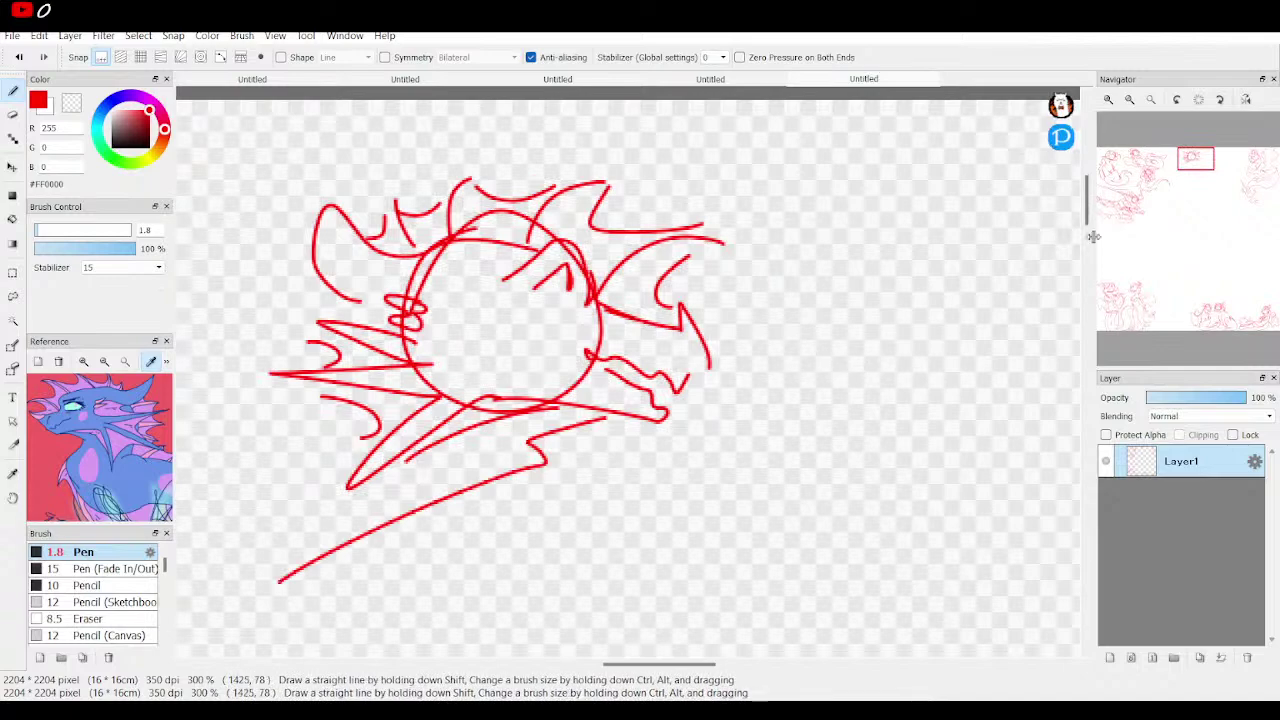
{"action": "left_click", "coordinate": [1136, 120]}
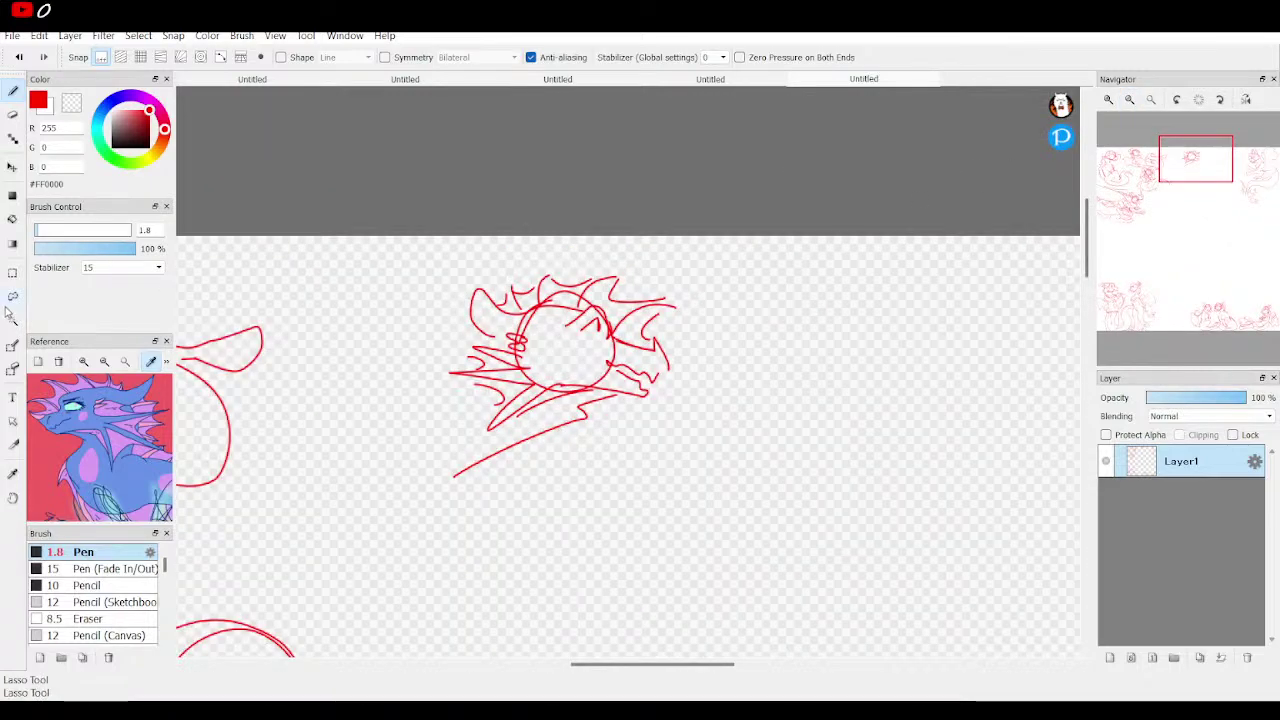
{"action": "left_click", "coordinate": [18, 57]}
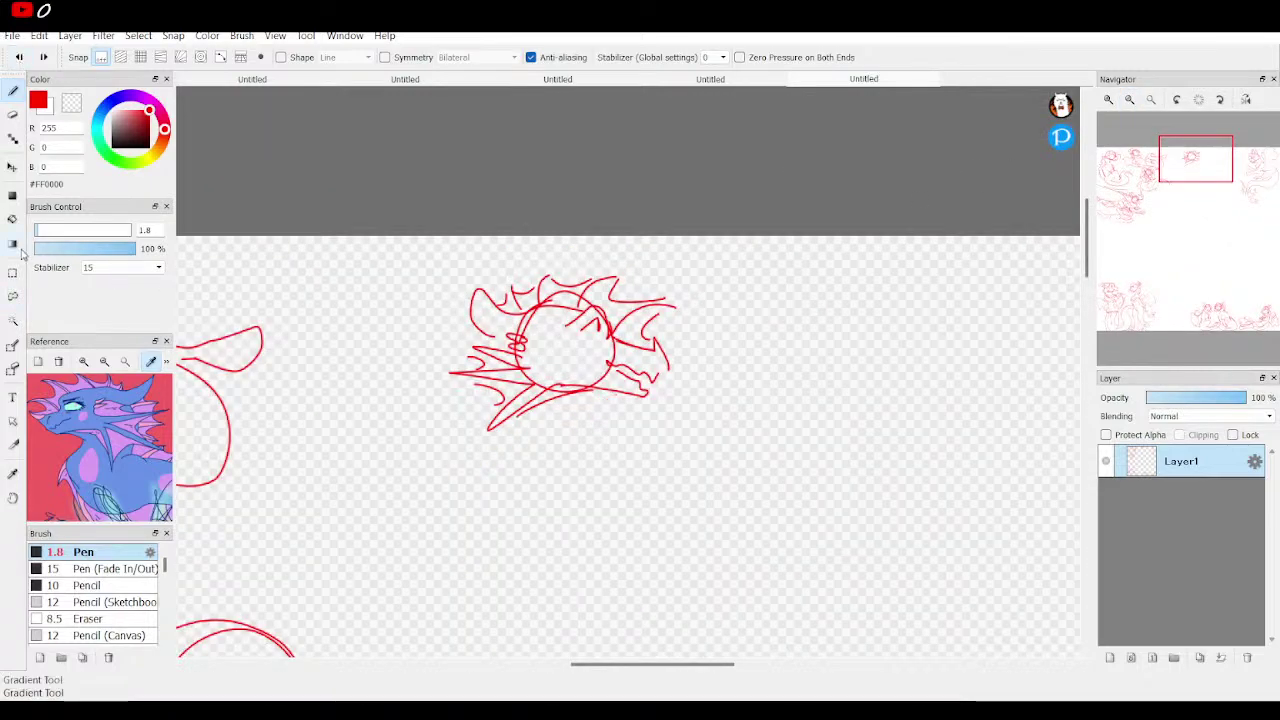
Lasso the new dragon's head, scale it down proportionally, shift it closer to the canvas's upper edge, and clear the selection.
{"action": "left_click", "coordinate": [13, 300]}
{"action": "mouse_move", "coordinate": [757, 367]}
{"action": "left_mouse_down"}
{"action": "mouse_move", "coordinate": [649, 252]}
{"action": "mouse_move", "coordinate": [452, 303]}
{"action": "mouse_move", "coordinate": [505, 503]}
{"action": "mouse_move", "coordinate": [750, 360]}
{"action": "left_mouse_up"}
{"action": "key", "text": "ctrl+t"}
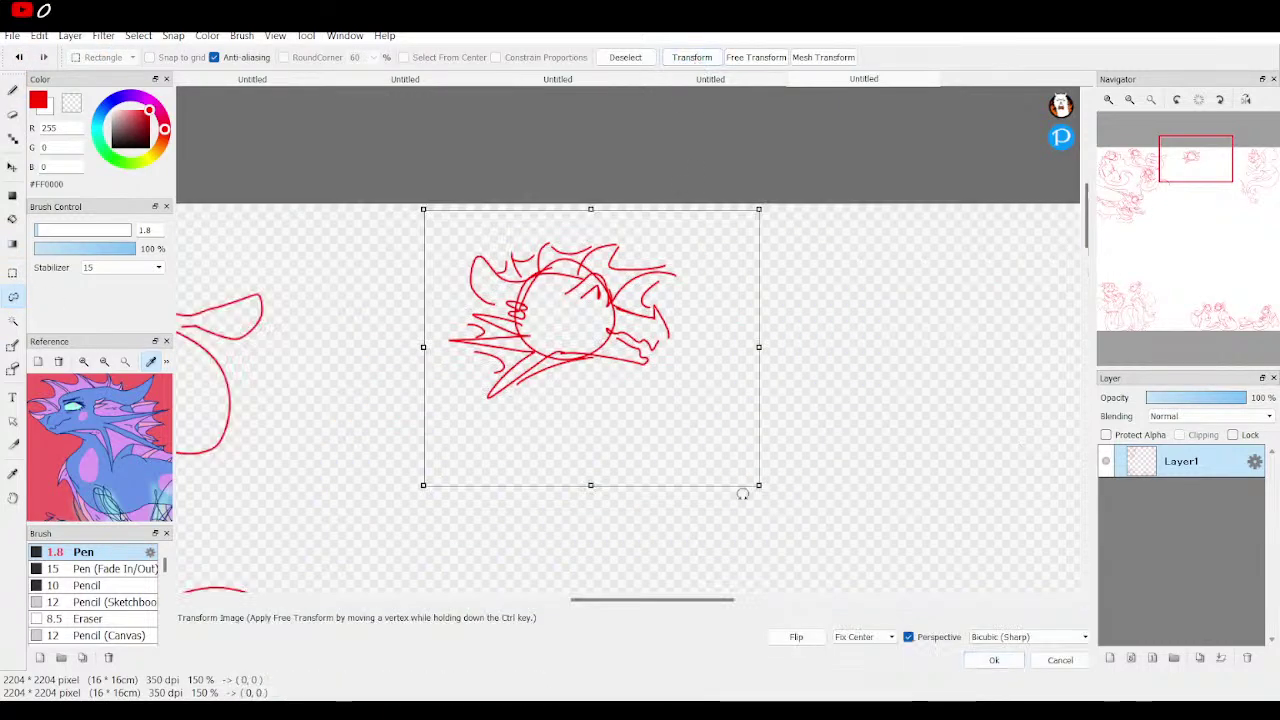
{"action": "left_click_drag", "start_coordinate": [758, 486], "coordinate": [717, 443]}
{"action": "mouse_move", "coordinate": [605, 306]}
{"action": "left_mouse_down"}
{"action": "mouse_move", "coordinate": [657, 284]}
{"action": "mouse_move", "coordinate": [626, 270]}
{"action": "left_mouse_up"}
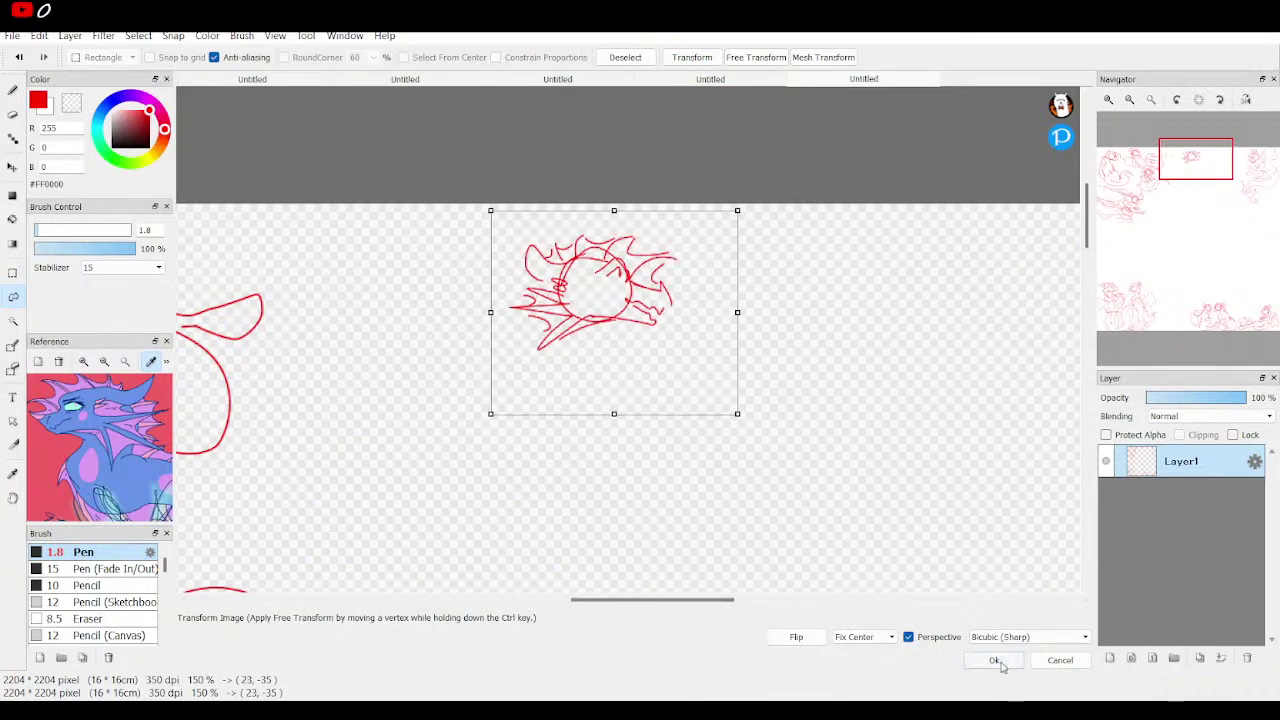
{"action": "left_click", "coordinate": [994, 660]}
{"action": "left_click", "coordinate": [13, 272]}
{"action": "left_click", "coordinate": [18, 57]}
{"action": "left_click", "coordinate": [43, 57]}
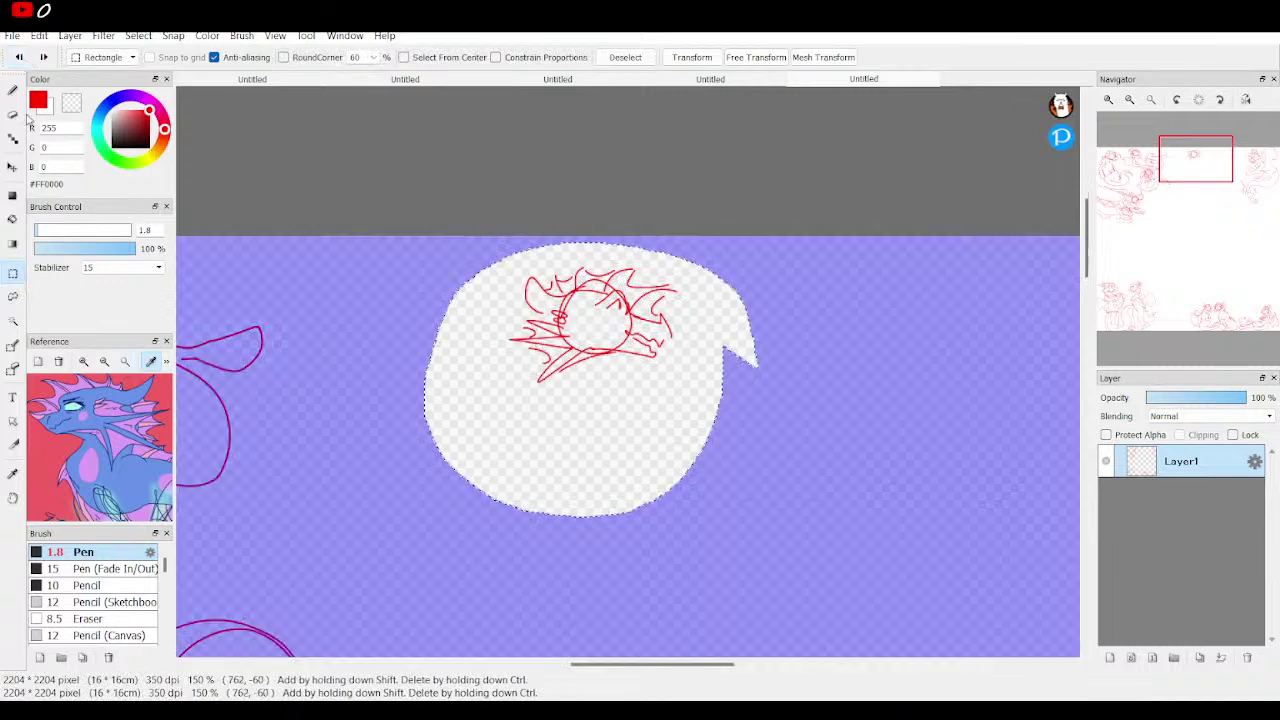
{"action": "left_click", "coordinate": [18, 57]}
Draw the new dragon's curved throat, nape, chest and upper body lines below the shrunken head with the pen.
{"action": "left_click", "coordinate": [13, 90]}
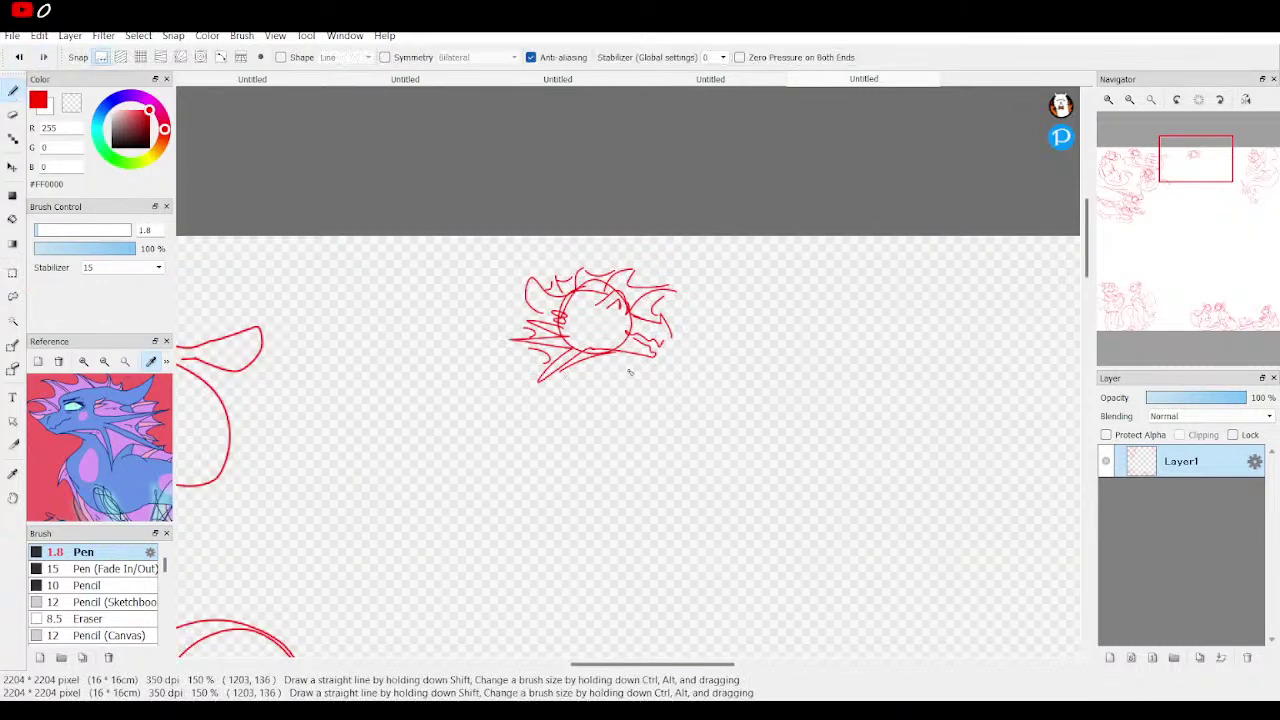
{"action": "left_click_drag", "start_coordinate": [627, 357], "coordinate": [578, 413]}
{"action": "mouse_move", "coordinate": [524, 354]}
{"action": "left_mouse_down"}
{"action": "mouse_move", "coordinate": [518, 397]}
{"action": "mouse_move", "coordinate": [534, 405]}
{"action": "mouse_move", "coordinate": [553, 470]}
{"action": "mouse_move", "coordinate": [698, 460]}
{"action": "left_mouse_up"}
{"action": "mouse_move", "coordinate": [637, 404]}
{"action": "left_mouse_down"}
{"action": "mouse_move", "coordinate": [689, 387]}
{"action": "mouse_move", "coordinate": [738, 420]}
{"action": "left_mouse_up"}
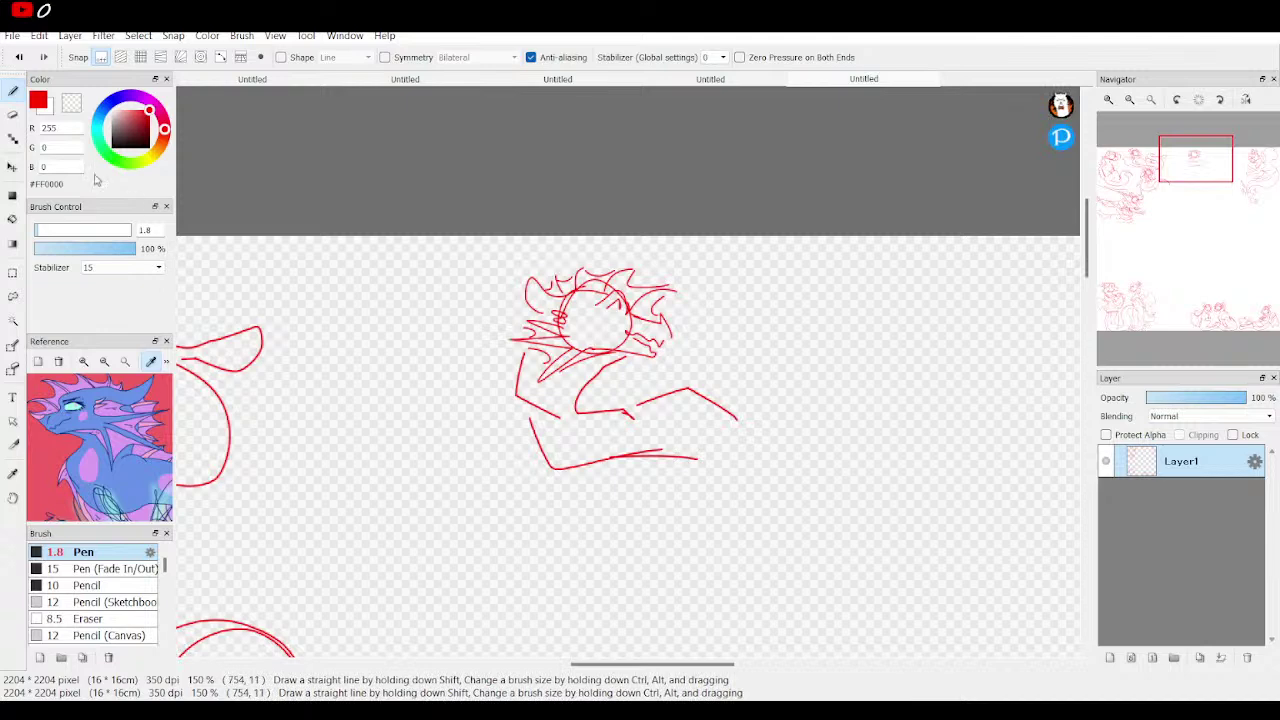
Undo the throat, nape, chest and upper body lines below the finned dragon's head.
{"action": "left_click", "coordinate": [20, 57]}
{"action": "left_click", "coordinate": [20, 57]}
{"action": "left_click", "coordinate": [20, 57]}
{"action": "left_click", "coordinate": [20, 57]}
{"action": "left_click", "coordinate": [20, 57]}
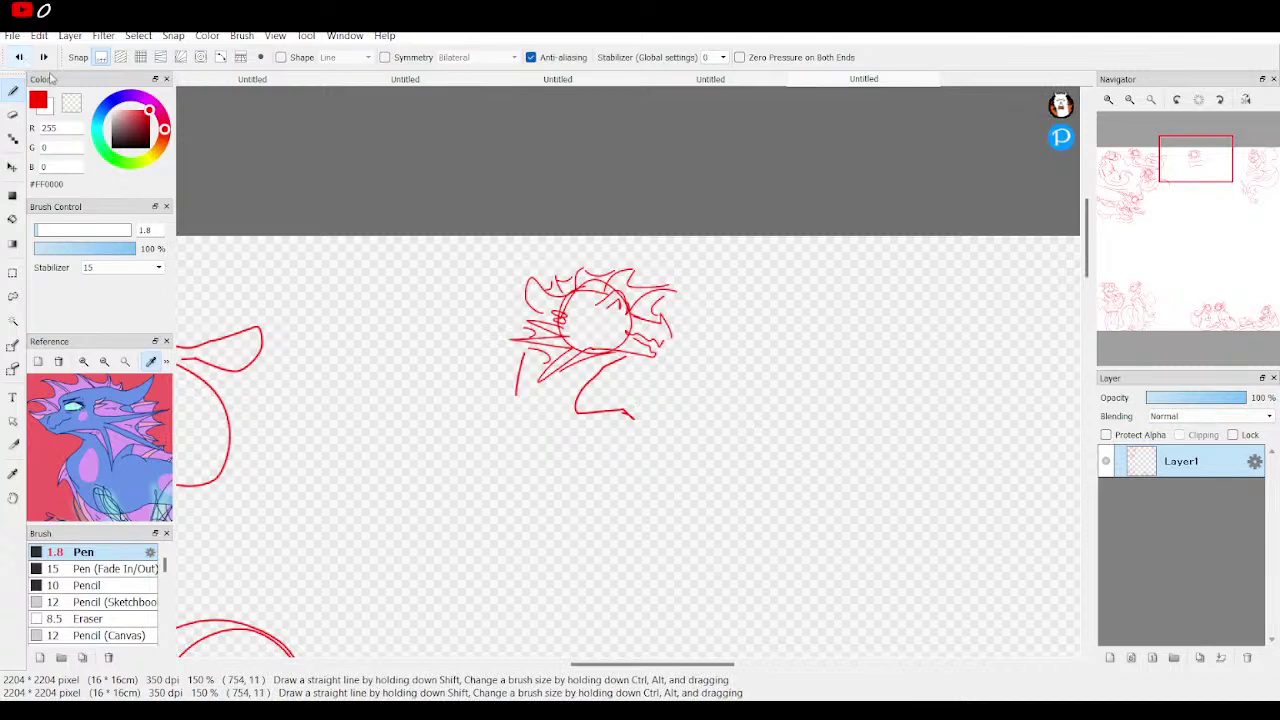
{"action": "left_click", "coordinate": [20, 57]}
{"action": "left_click", "coordinate": [20, 57]}
{"action": "left_click", "coordinate": [19, 57]}
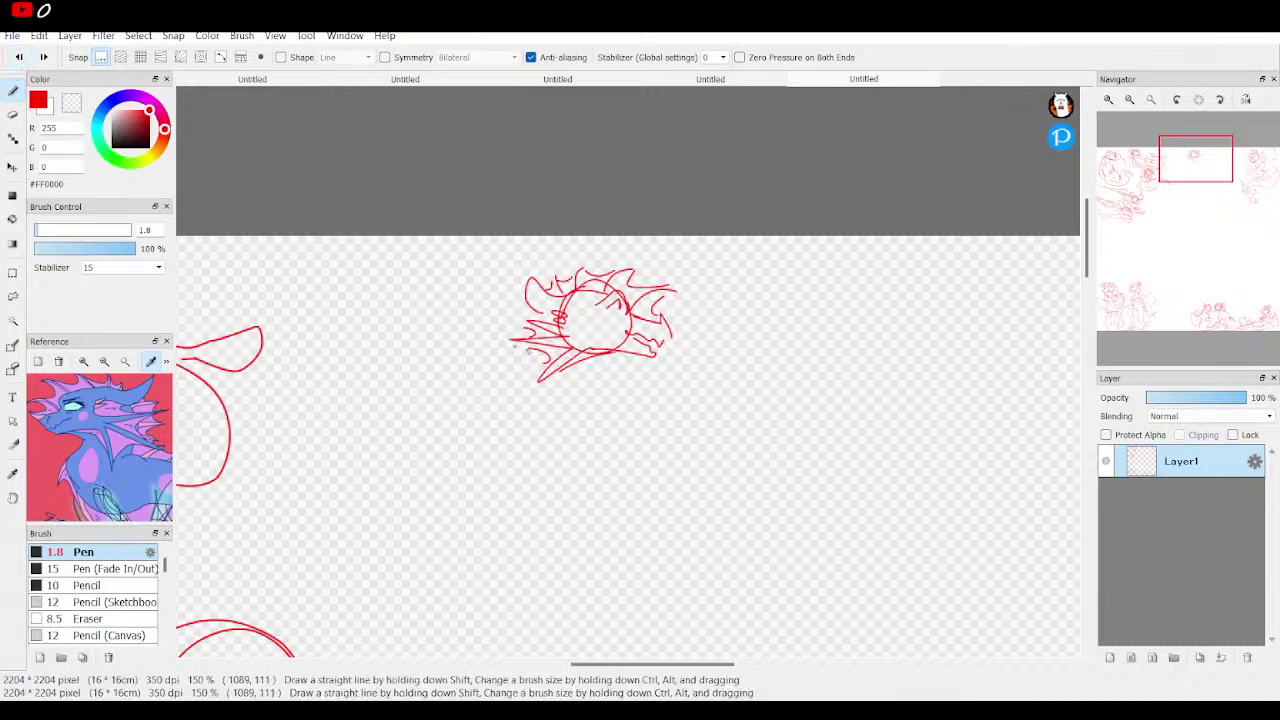
Draw a curved throat, a rounded back and a curled body tapering to a point below the finned dragon's head.
{"action": "mouse_move", "coordinate": [626, 354]}
{"action": "left_mouse_down"}
{"action": "mouse_move", "coordinate": [596, 374]}
{"action": "mouse_move", "coordinate": [625, 400]}
{"action": "left_mouse_up"}
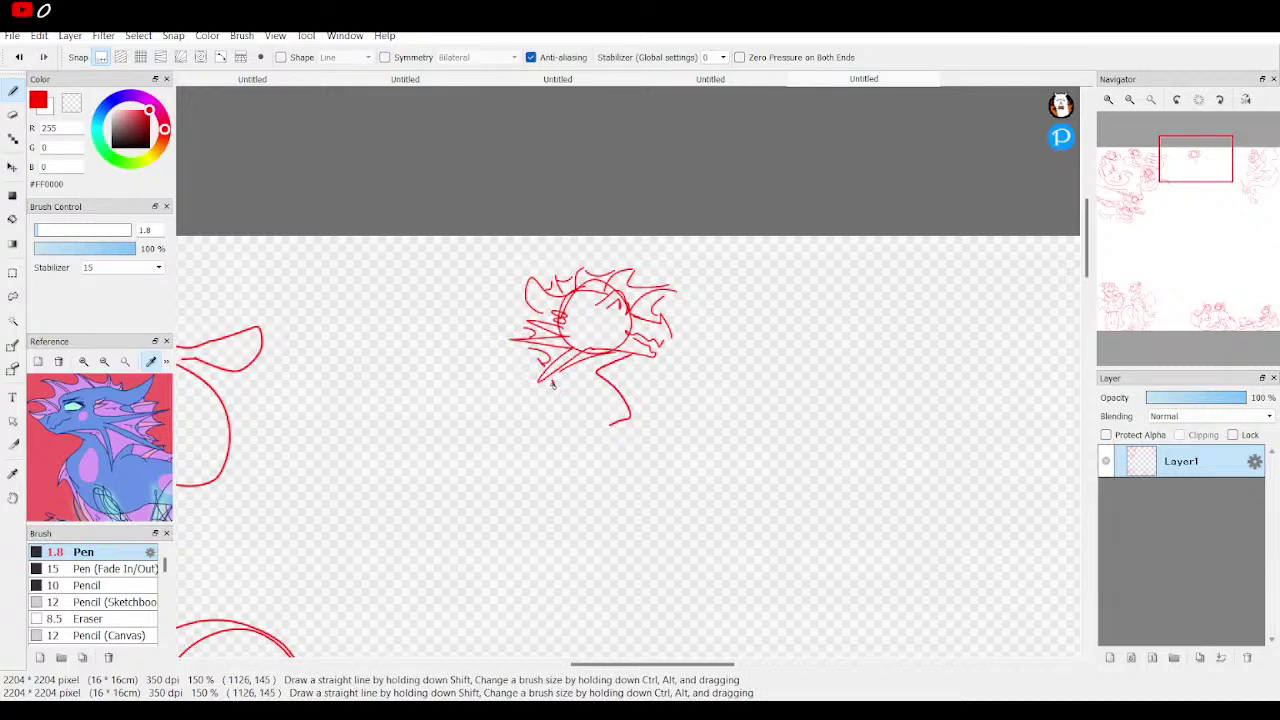
{"action": "mouse_move", "coordinate": [532, 372]}
{"action": "left_mouse_down"}
{"action": "mouse_move", "coordinate": [470, 385]}
{"action": "mouse_move", "coordinate": [424, 432]}
{"action": "left_mouse_up"}
{"action": "mouse_move", "coordinate": [593, 436]}
{"action": "left_mouse_down"}
{"action": "mouse_move", "coordinate": [470, 465]}
{"action": "mouse_move", "coordinate": [409, 500]}
{"action": "mouse_move", "coordinate": [430, 530]}
{"action": "mouse_move", "coordinate": [490, 546]}
{"action": "mouse_move", "coordinate": [745, 469]}
{"action": "mouse_move", "coordinate": [535, 468]}
{"action": "mouse_move", "coordinate": [476, 488]}
{"action": "mouse_move", "coordinate": [472, 466]}
{"action": "left_mouse_up"}
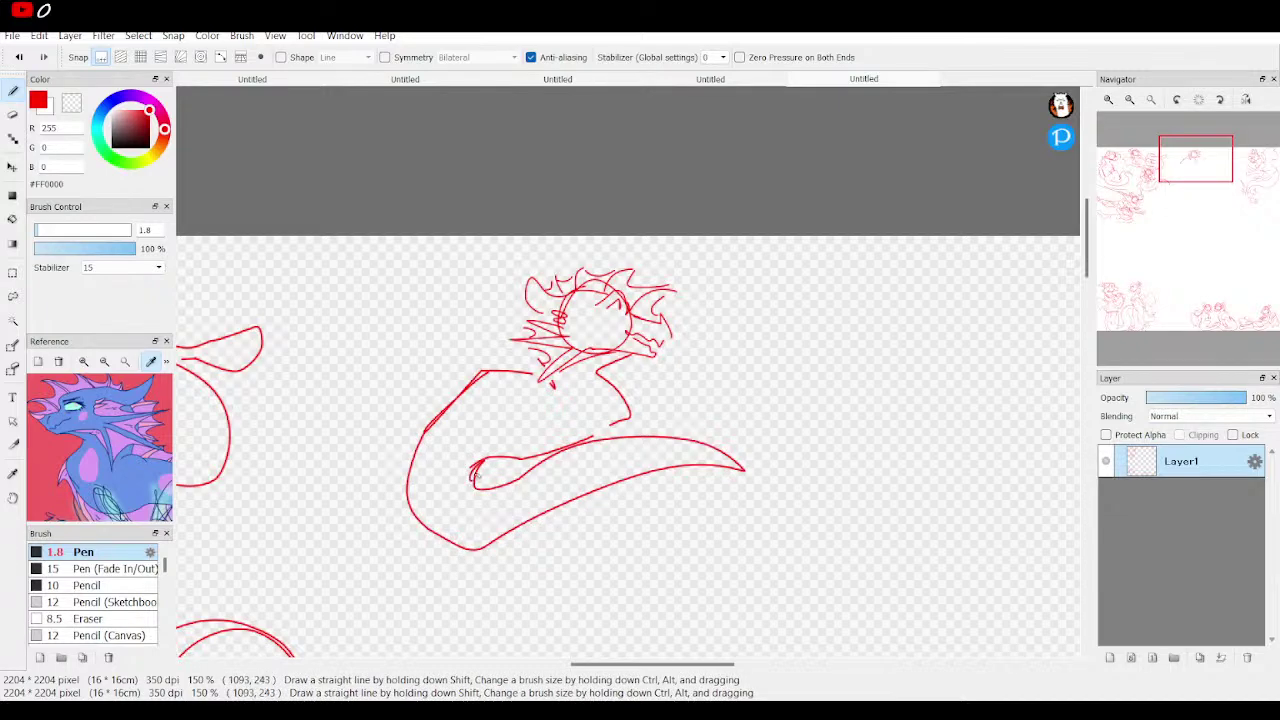
Draw separate spine strokes along the outer edge of the finned dragon's back, curled body and tail, following the reference.
{"action": "scroll", "coordinate": [71, 427], "scroll_direction": "up", "scroll_amount": 3}
{"action": "scroll", "coordinate": [71, 427], "scroll_direction": "up", "scroll_amount": 5}
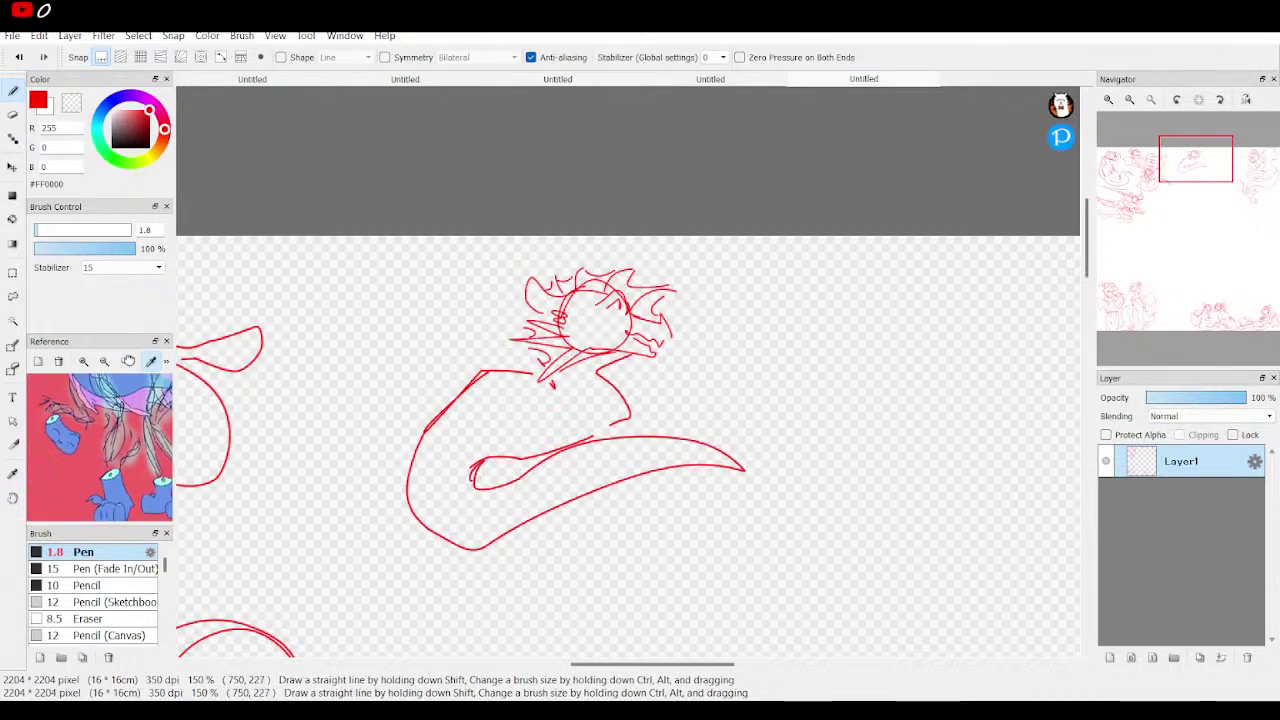
{"action": "scroll", "coordinate": [71, 427], "scroll_direction": "down", "scroll_amount": 5}
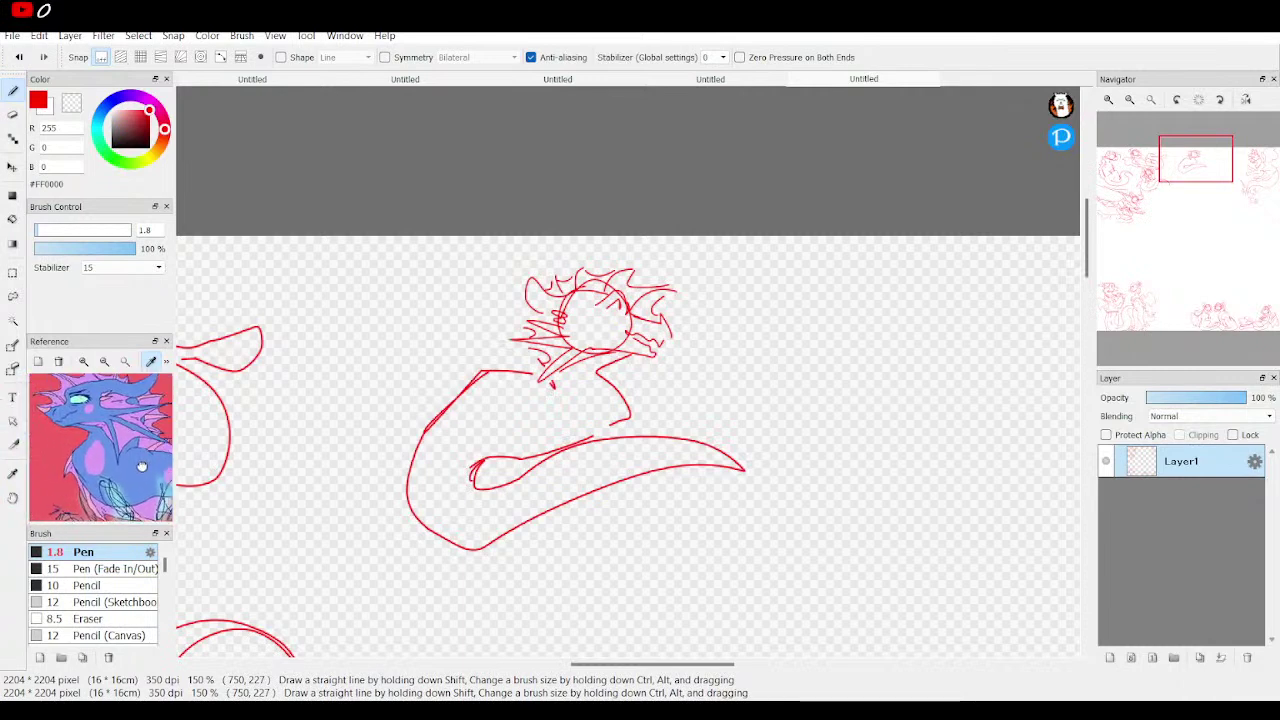
{"action": "mouse_move", "coordinate": [487, 340]}
{"action": "left_mouse_down"}
{"action": "mouse_move", "coordinate": [518, 372]}
{"action": "mouse_move", "coordinate": [383, 408]}
{"action": "left_mouse_up"}
{"action": "mouse_move", "coordinate": [397, 456]}
{"action": "left_mouse_down"}
{"action": "mouse_move", "coordinate": [363, 502]}
{"action": "mouse_move", "coordinate": [419, 583]}
{"action": "mouse_move", "coordinate": [522, 604]}
{"action": "left_mouse_up"}
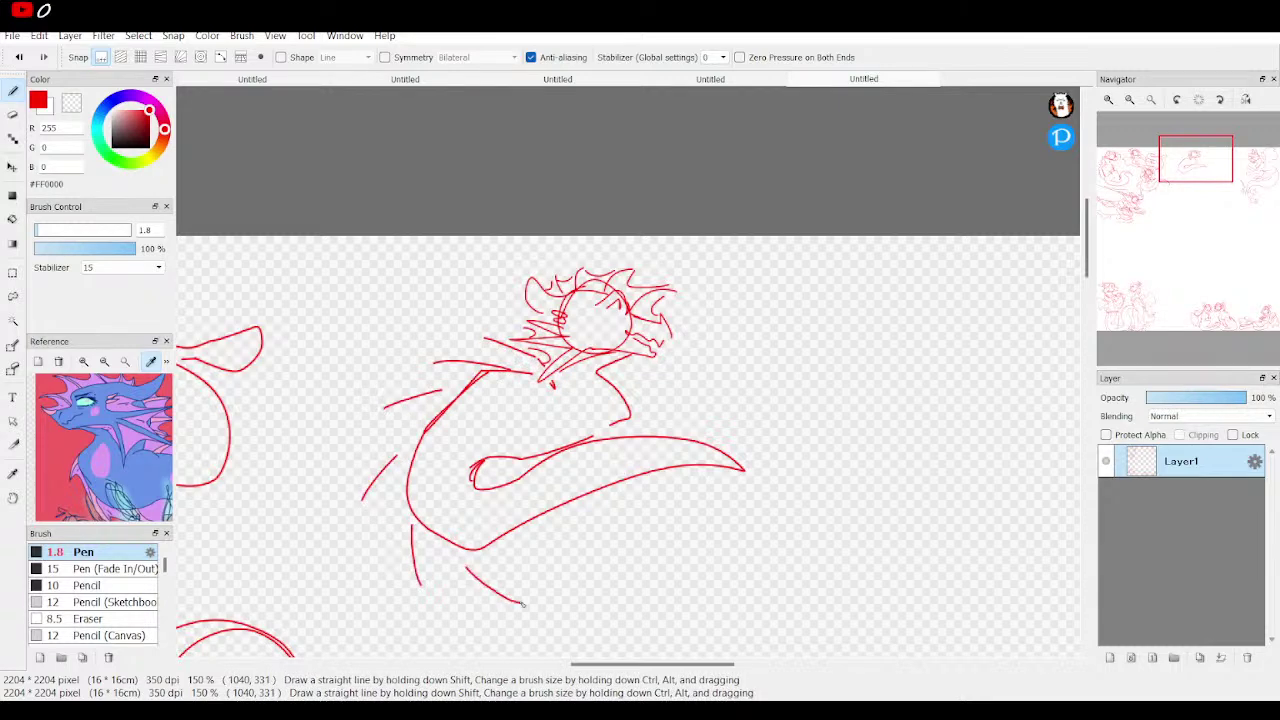
{"action": "left_click_drag", "start_coordinate": [588, 503], "coordinate": [672, 528]}
{"action": "left_click_drag", "start_coordinate": [668, 481], "coordinate": [718, 500]}
{"action": "left_click_drag", "start_coordinate": [540, 538], "coordinate": [600, 565]}
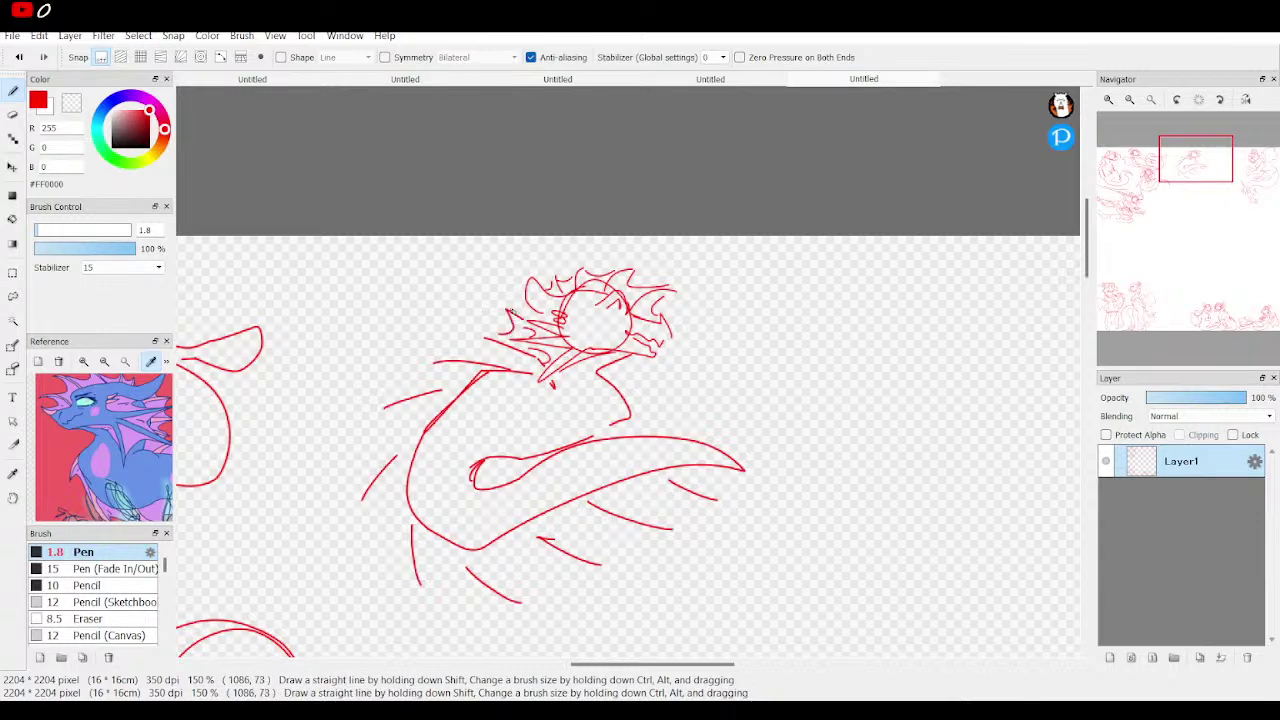
Join the finned dragon's back and tail spines with short curved webbing strokes from the nape to the tail tip.
{"action": "mouse_move", "coordinate": [446, 368]}
{"action": "left_mouse_down"}
{"action": "mouse_move", "coordinate": [386, 420]}
{"action": "mouse_move", "coordinate": [381, 458]}
{"action": "left_mouse_up"}
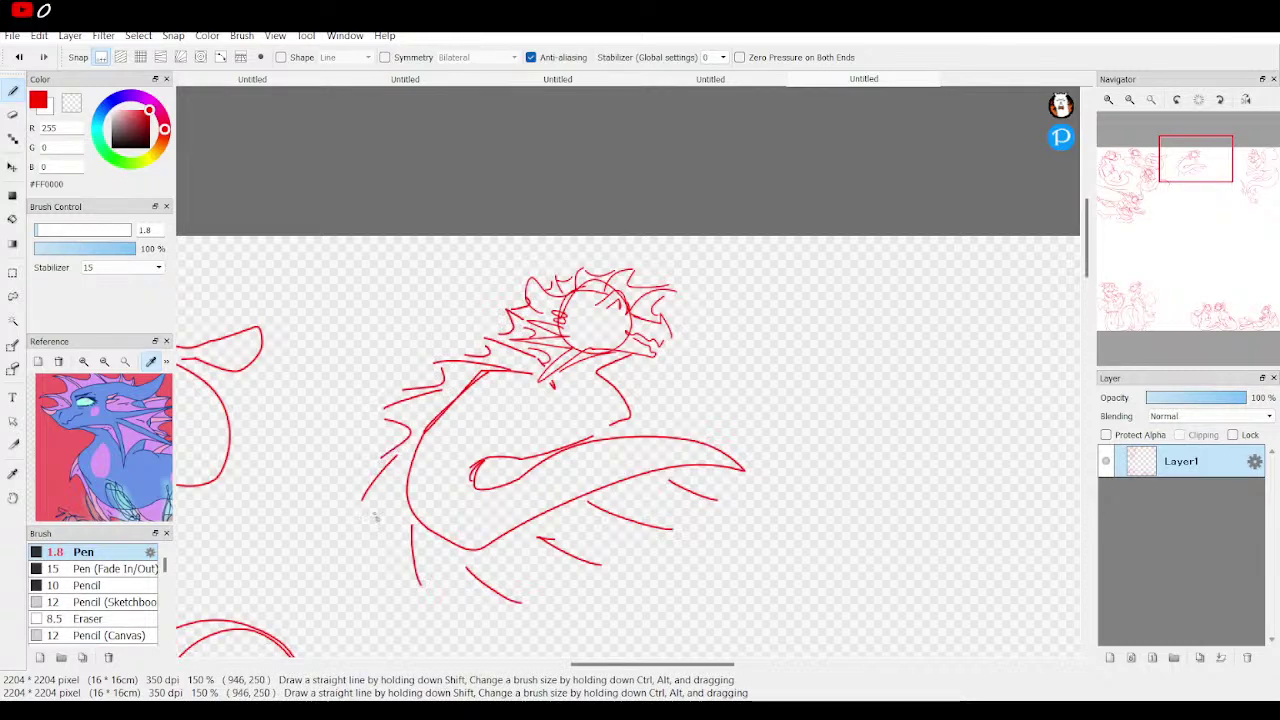
{"action": "left_click_drag", "start_coordinate": [379, 521], "coordinate": [402, 545]}
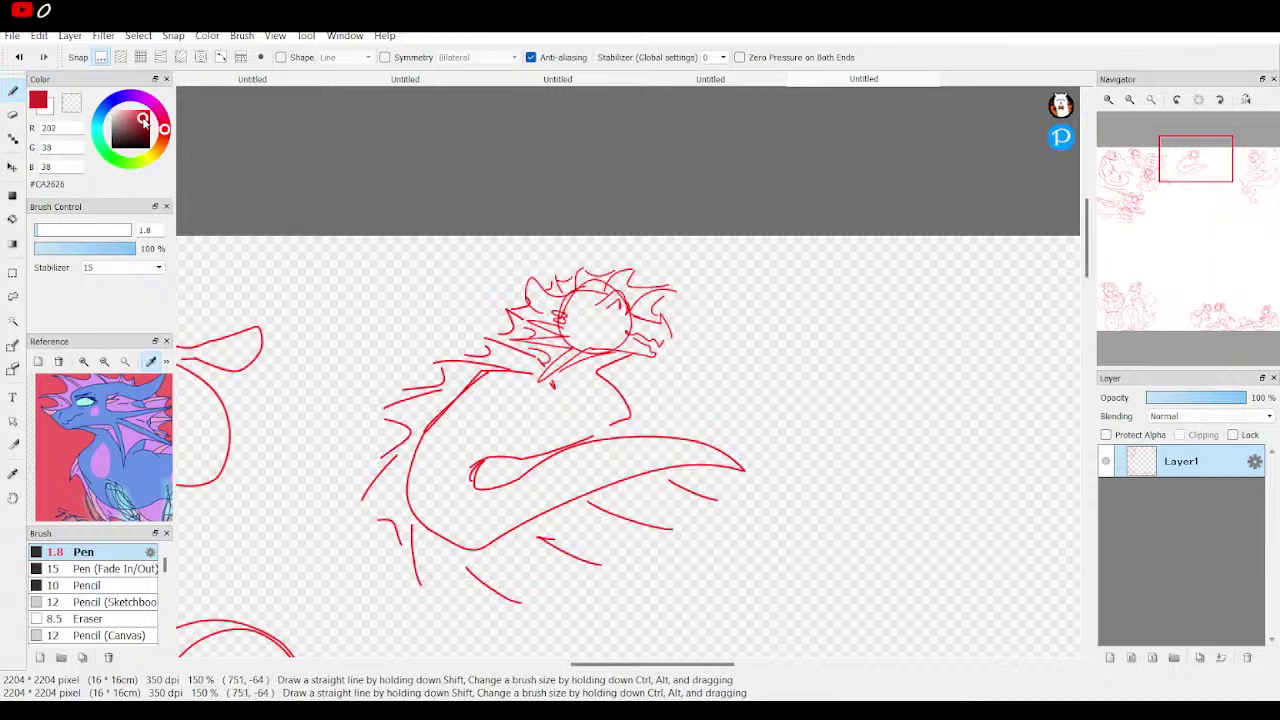
{"action": "mouse_move", "coordinate": [466, 574]}
{"action": "left_mouse_down"}
{"action": "mouse_move", "coordinate": [488, 599]}
{"action": "mouse_move", "coordinate": [545, 558]}
{"action": "mouse_move", "coordinate": [579, 562]}
{"action": "mouse_move", "coordinate": [609, 531]}
{"action": "mouse_move", "coordinate": [706, 518]}
{"action": "left_mouse_up"}
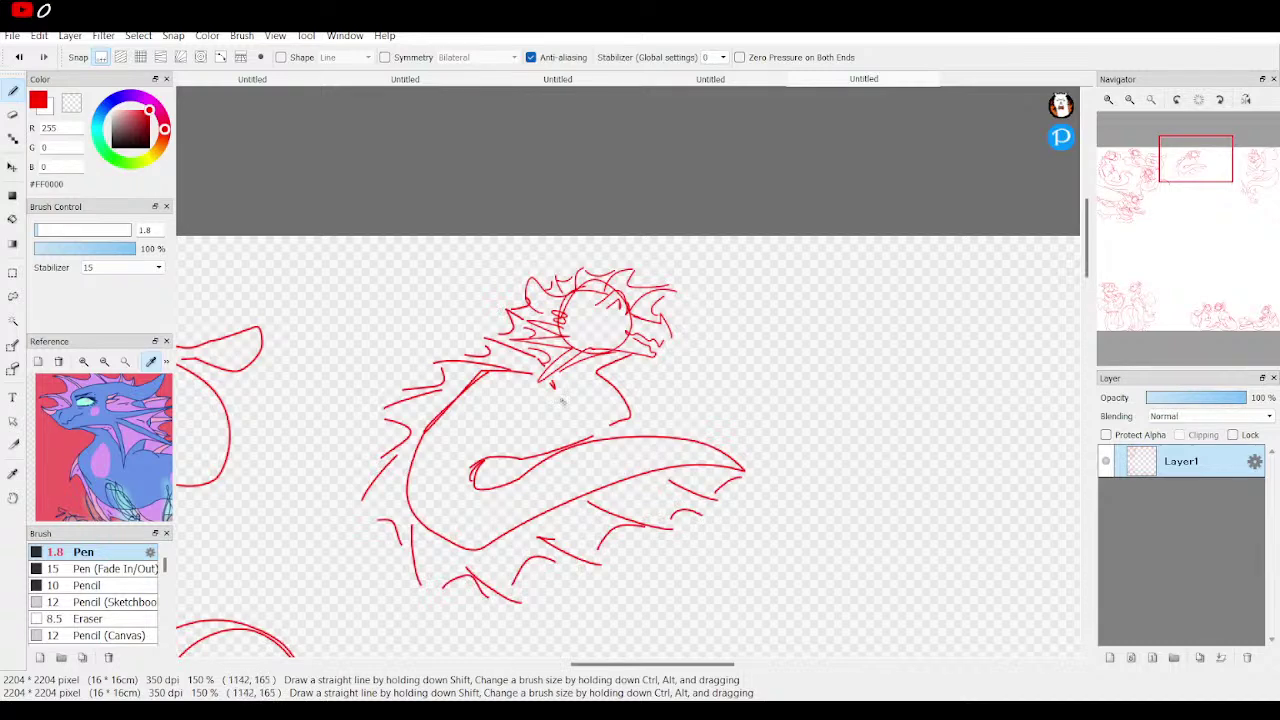
Draw the finned dragon's outstretched limbs with fan-shaped ends and a wavy outline over the inner loop of its curled body.
{"action": "mouse_move", "coordinate": [713, 396]}
{"action": "left_mouse_down"}
{"action": "mouse_move", "coordinate": [727, 433]}
{"action": "mouse_move", "coordinate": [678, 415]}
{"action": "mouse_move", "coordinate": [671, 398]}
{"action": "mouse_move", "coordinate": [599, 395]}
{"action": "mouse_move", "coordinate": [585, 408]}
{"action": "mouse_move", "coordinate": [612, 426]}
{"action": "mouse_move", "coordinate": [668, 417]}
{"action": "mouse_move", "coordinate": [702, 357]}
{"action": "mouse_move", "coordinate": [726, 379]}
{"action": "mouse_move", "coordinate": [663, 385]}
{"action": "left_mouse_up"}
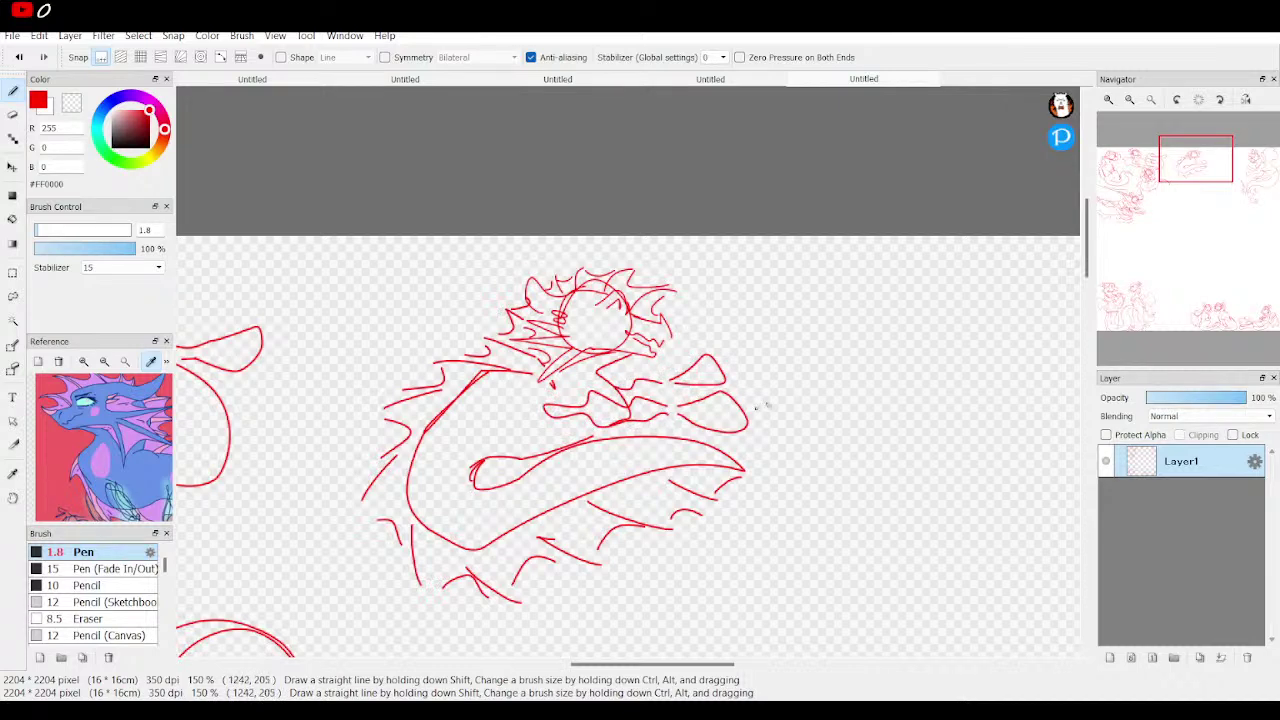
{"action": "left_click", "coordinate": [1203, 176]}
{"action": "left_click_drag", "start_coordinate": [1203, 176], "coordinate": [1206, 162]}
{"action": "mouse_move", "coordinate": [350, 405]}
{"action": "left_mouse_down"}
{"action": "mouse_move", "coordinate": [458, 388]}
{"action": "mouse_move", "coordinate": [404, 410]}
{"action": "left_mouse_up"}
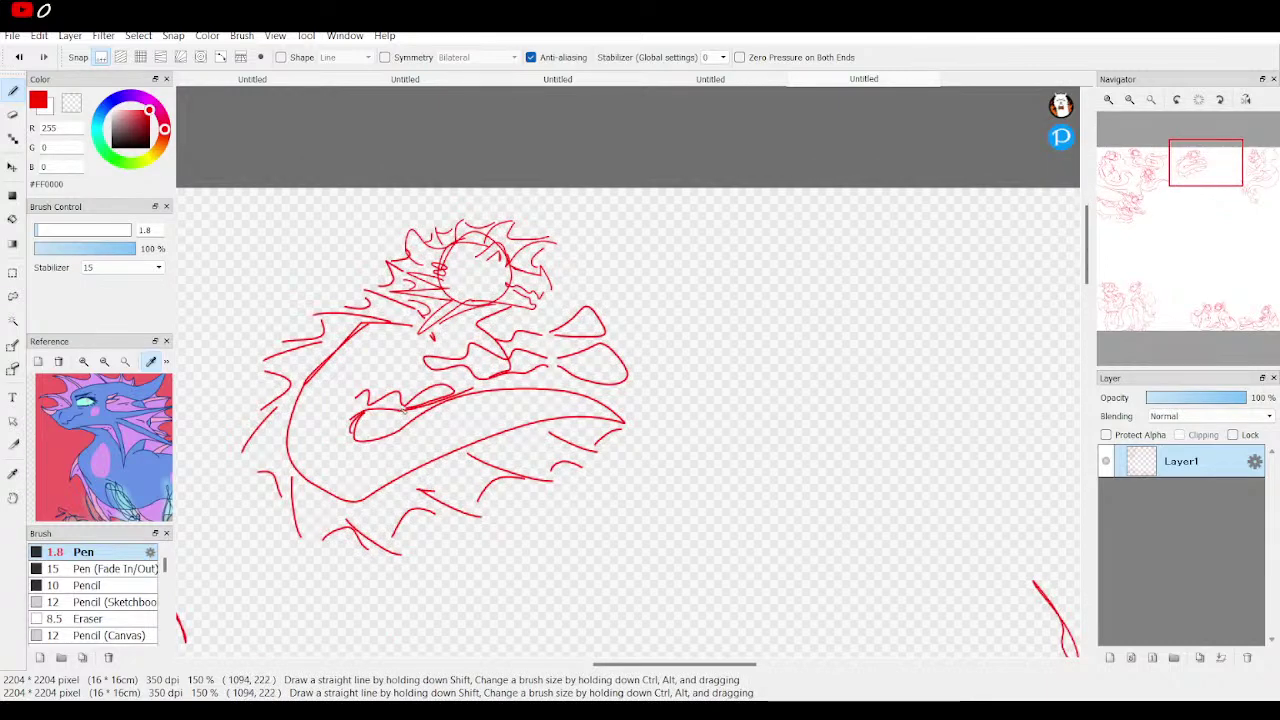
{"action": "left_click_drag", "start_coordinate": [444, 394], "coordinate": [464, 386]}
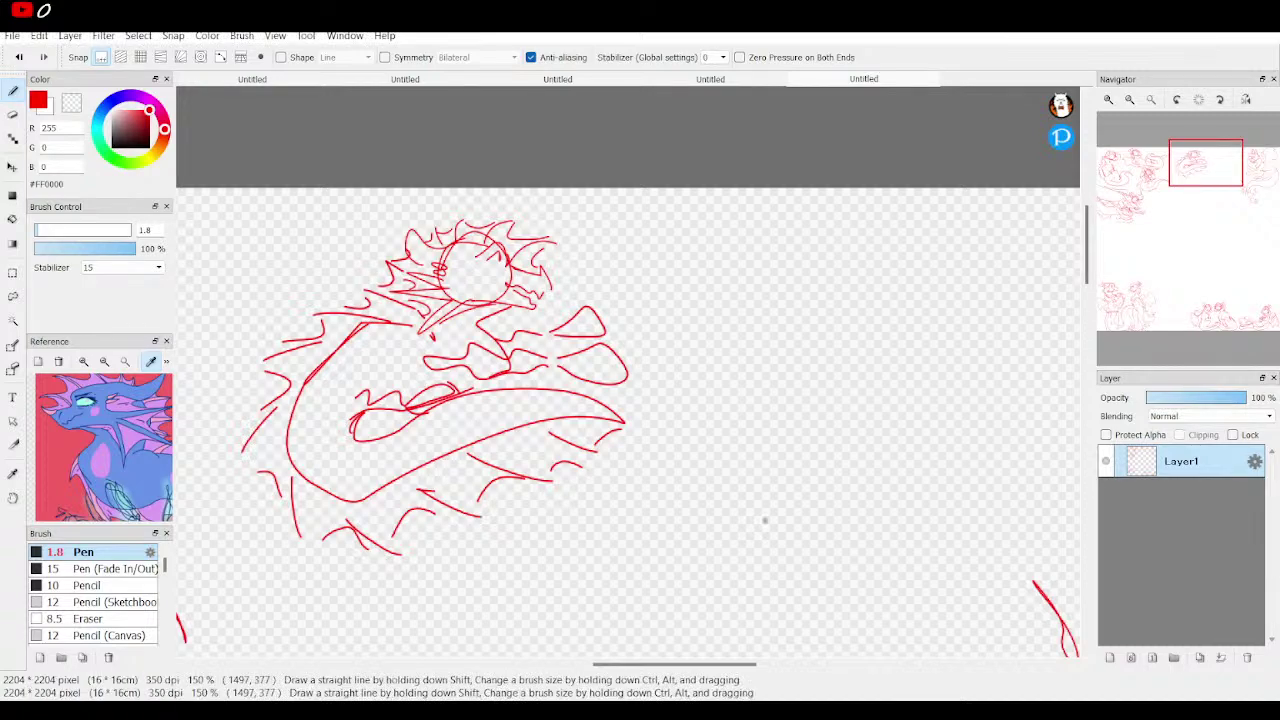
Load the dark blue starry dragon as the reference picture and enlarge it around the head.
{"action": "mouse_move", "coordinate": [1188, 160]}
{"action": "mouse_move", "coordinate": [1177, 187]}
{"action": "left_mouse_down"}
{"action": "mouse_move", "coordinate": [1160, 172]}
{"action": "mouse_move", "coordinate": [1114, 182]}
{"action": "mouse_move", "coordinate": [1197, 173]}
{"action": "left_mouse_up"}
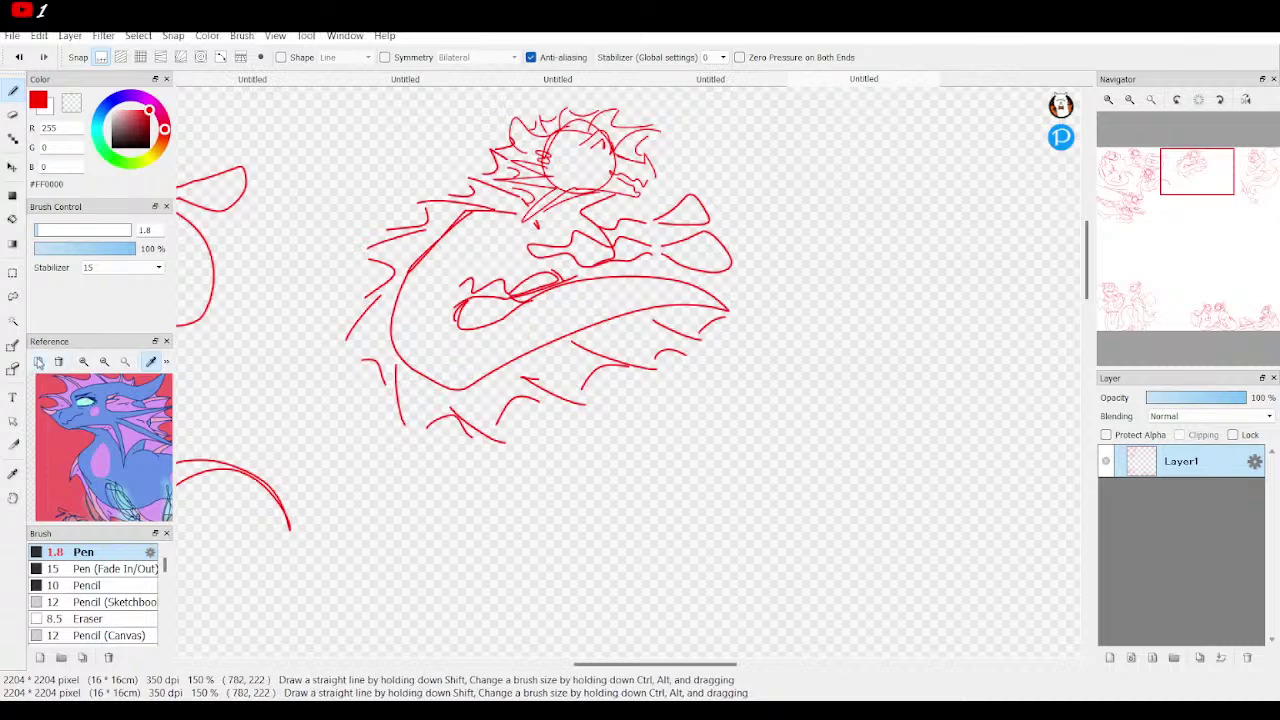
{"action": "left_click", "coordinate": [100, 364]}
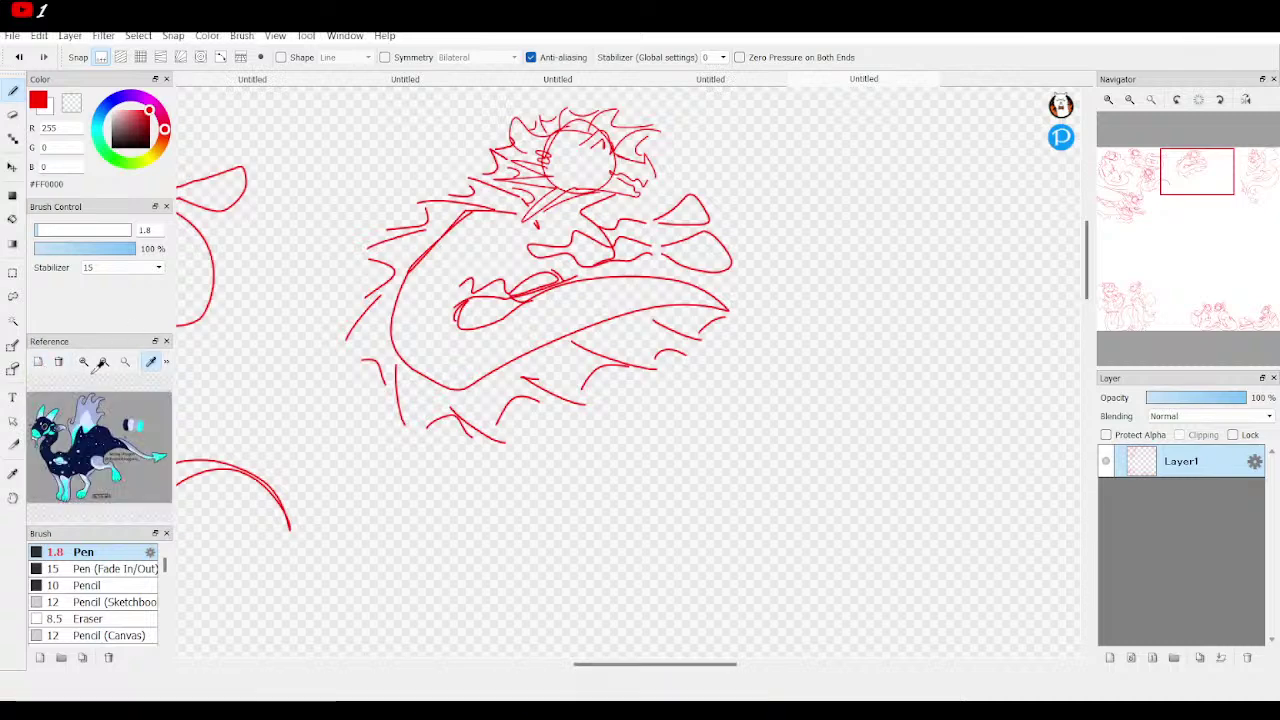
{"action": "left_click", "coordinate": [85, 366]}
{"action": "left_click", "coordinate": [85, 366]}
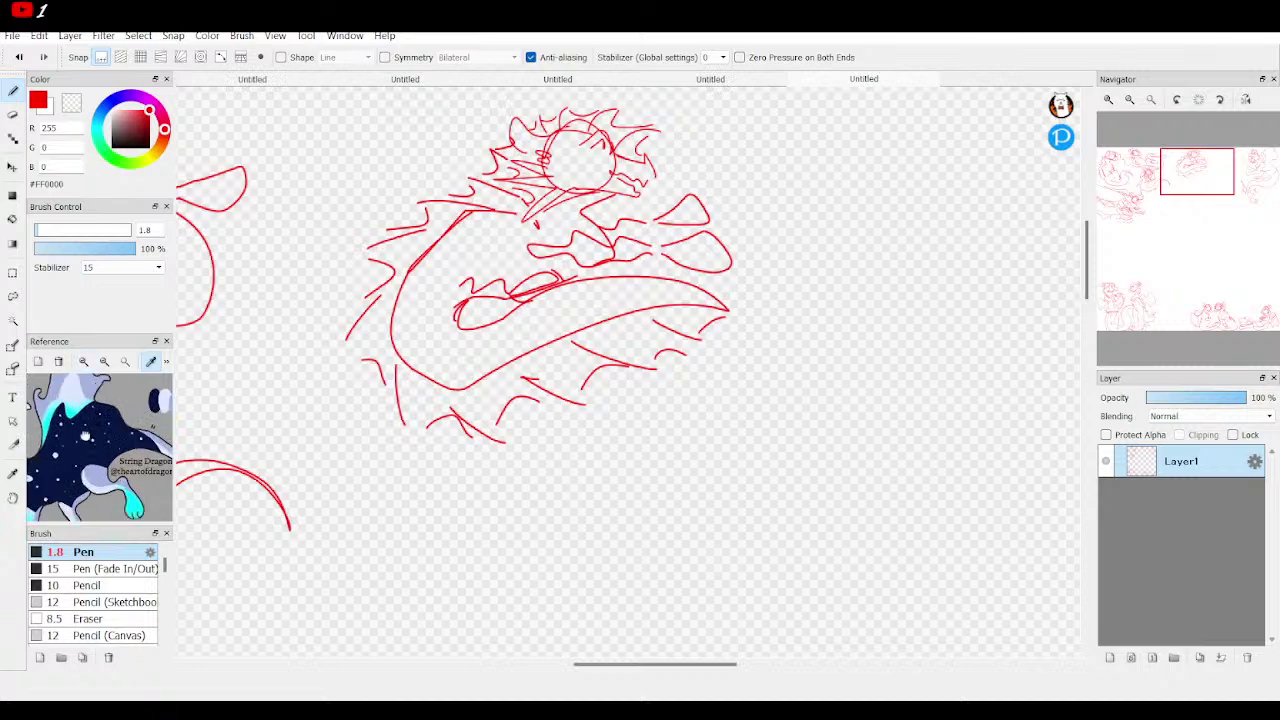
{"action": "scroll", "coordinate": [150, 450], "scroll_direction": "down", "scroll_amount": 3}
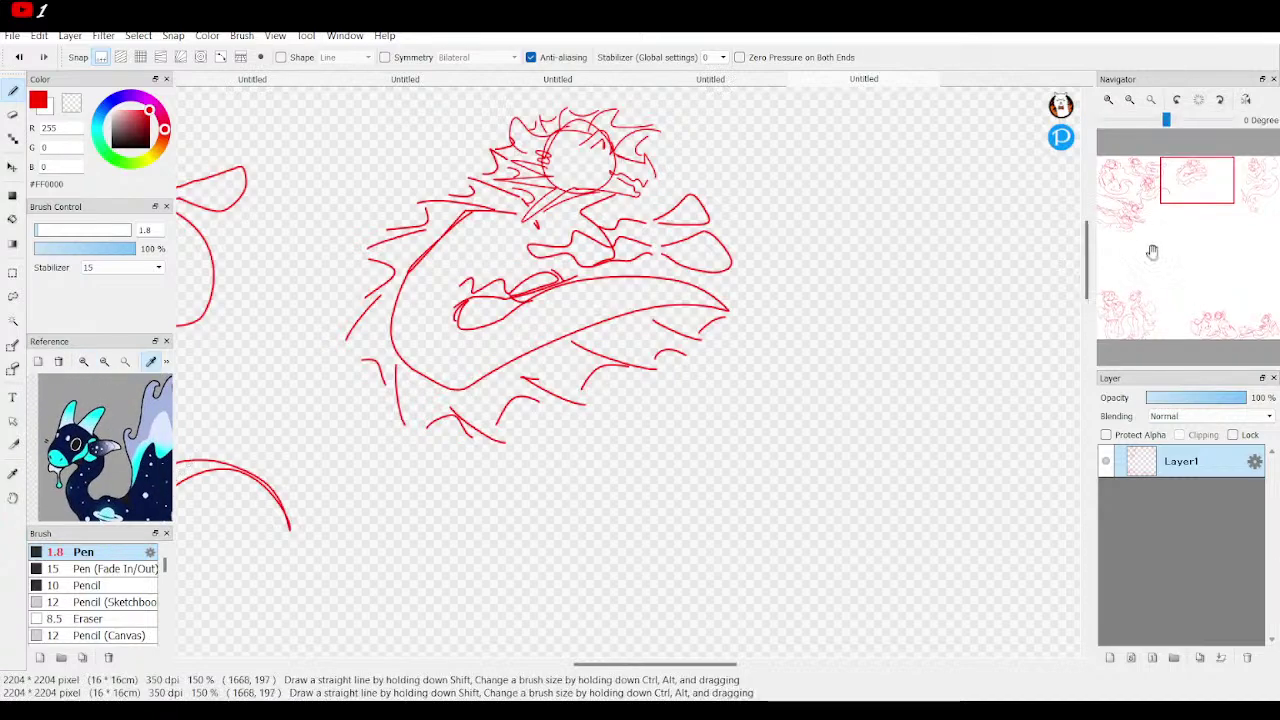
Sketch a head circle with a short rounded muzzle for the starry dragon, just right of the finned dragon.
{"action": "mouse_move", "coordinate": [1213, 169]}
{"action": "left_mouse_down"}
{"action": "mouse_move", "coordinate": [1231, 148]}
{"action": "mouse_move", "coordinate": [1209, 156]}
{"action": "left_mouse_up"}
{"action": "scroll", "coordinate": [1211, 170], "scroll_direction": "up", "scroll_amount": 4}
{"action": "mouse_move", "coordinate": [666, 217]}
{"action": "left_mouse_down"}
{"action": "mouse_move", "coordinate": [683, 374]}
{"action": "mouse_move", "coordinate": [706, 206]}
{"action": "mouse_move", "coordinate": [657, 226]}
{"action": "left_mouse_up"}
{"action": "mouse_move", "coordinate": [615, 317]}
{"action": "left_mouse_down"}
{"action": "mouse_move", "coordinate": [578, 357]}
{"action": "mouse_move", "coordinate": [620, 393]}
{"action": "mouse_move", "coordinate": [696, 379]}
{"action": "mouse_move", "coordinate": [765, 337]}
{"action": "left_mouse_up"}
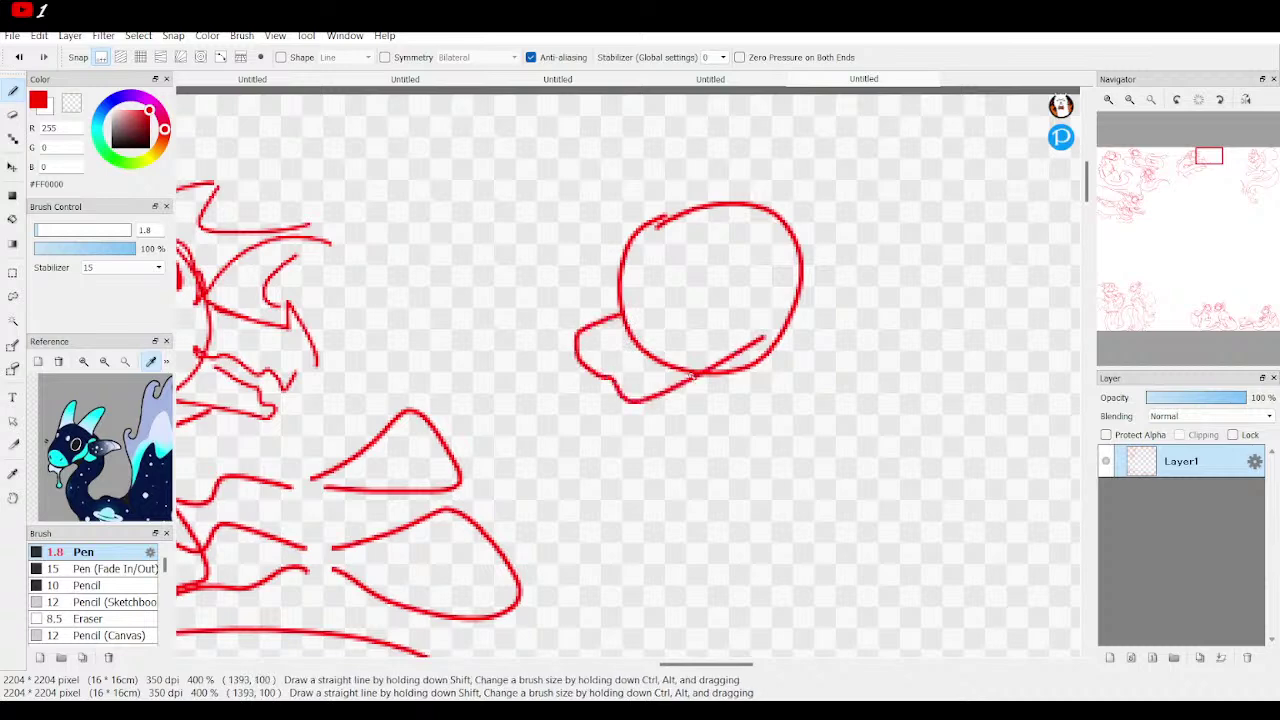
Add the starry dragon's eye and brow strokes, a pointed drooping ear and a swept-back horn to the head.
{"action": "mouse_move", "coordinate": [656, 268]}
{"action": "left_mouse_down"}
{"action": "mouse_move", "coordinate": [604, 300]}
{"action": "mouse_move", "coordinate": [624, 326]}
{"action": "mouse_move", "coordinate": [627, 311]}
{"action": "left_mouse_up"}
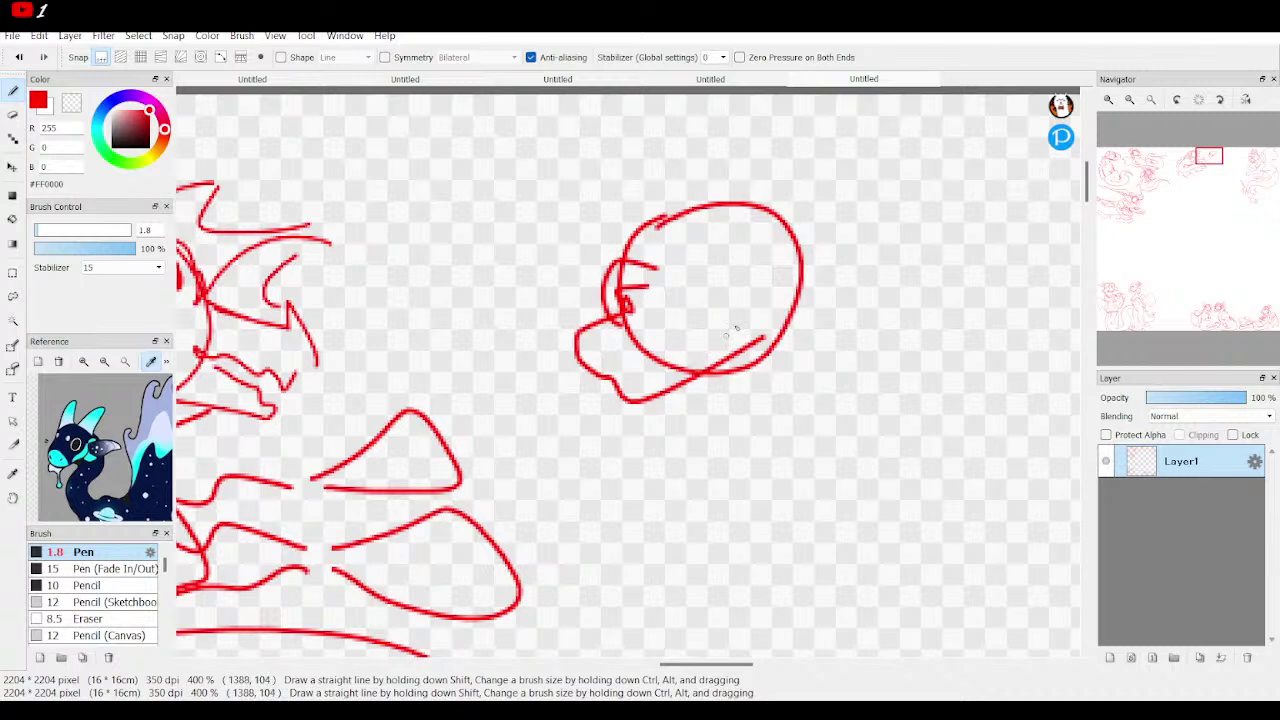
{"action": "mouse_move", "coordinate": [722, 270]}
{"action": "left_mouse_down"}
{"action": "mouse_move", "coordinate": [812, 276]}
{"action": "mouse_move", "coordinate": [876, 351]}
{"action": "mouse_move", "coordinate": [789, 328]}
{"action": "mouse_move", "coordinate": [759, 342]}
{"action": "mouse_move", "coordinate": [828, 306]}
{"action": "left_mouse_up"}
{"action": "mouse_move", "coordinate": [658, 244]}
{"action": "left_mouse_down"}
{"action": "mouse_move", "coordinate": [821, 195]}
{"action": "mouse_move", "coordinate": [768, 252]}
{"action": "left_mouse_up"}
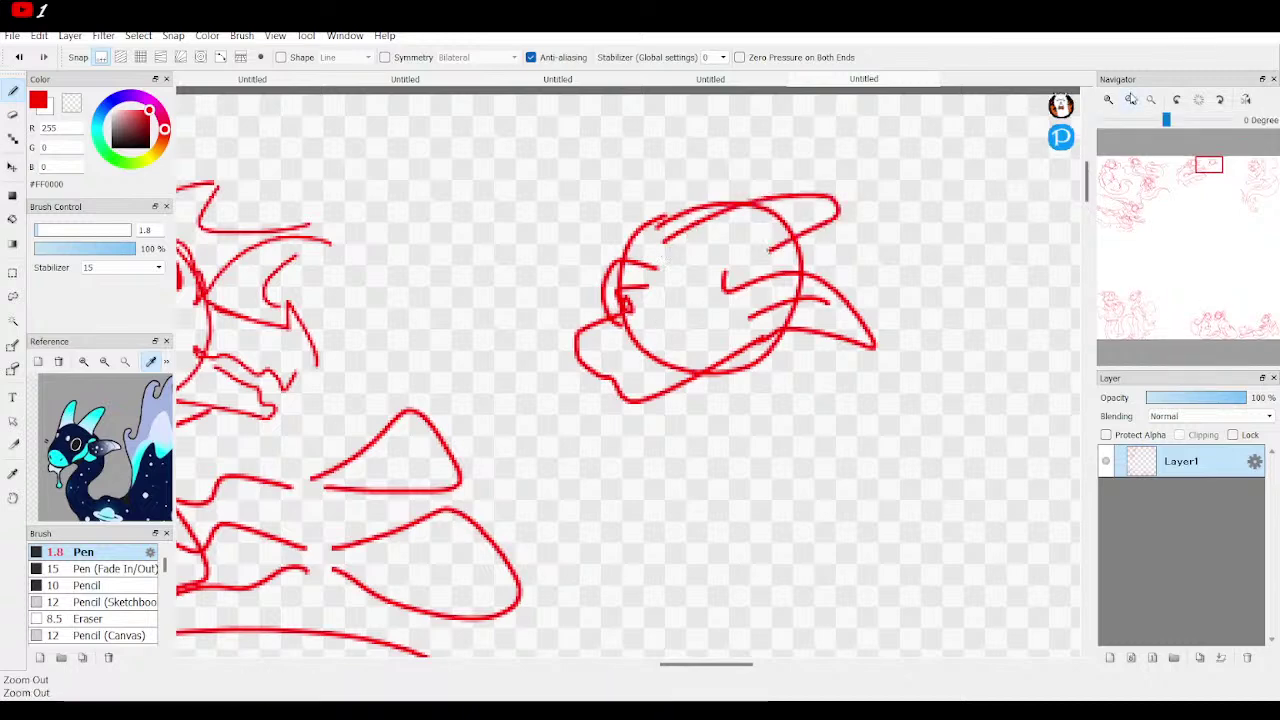
{"action": "left_click", "coordinate": [1130, 99]}
{"action": "left_click", "coordinate": [1210, 177]}
{"action": "left_click_drag", "start_coordinate": [1210, 177], "coordinate": [1198, 160]}
{"action": "mouse_move", "coordinate": [980, 311]}
{"action": "left_mouse_down"}
{"action": "mouse_move", "coordinate": [971, 342]}
{"action": "mouse_move", "coordinate": [1027, 404]}
{"action": "left_mouse_up"}
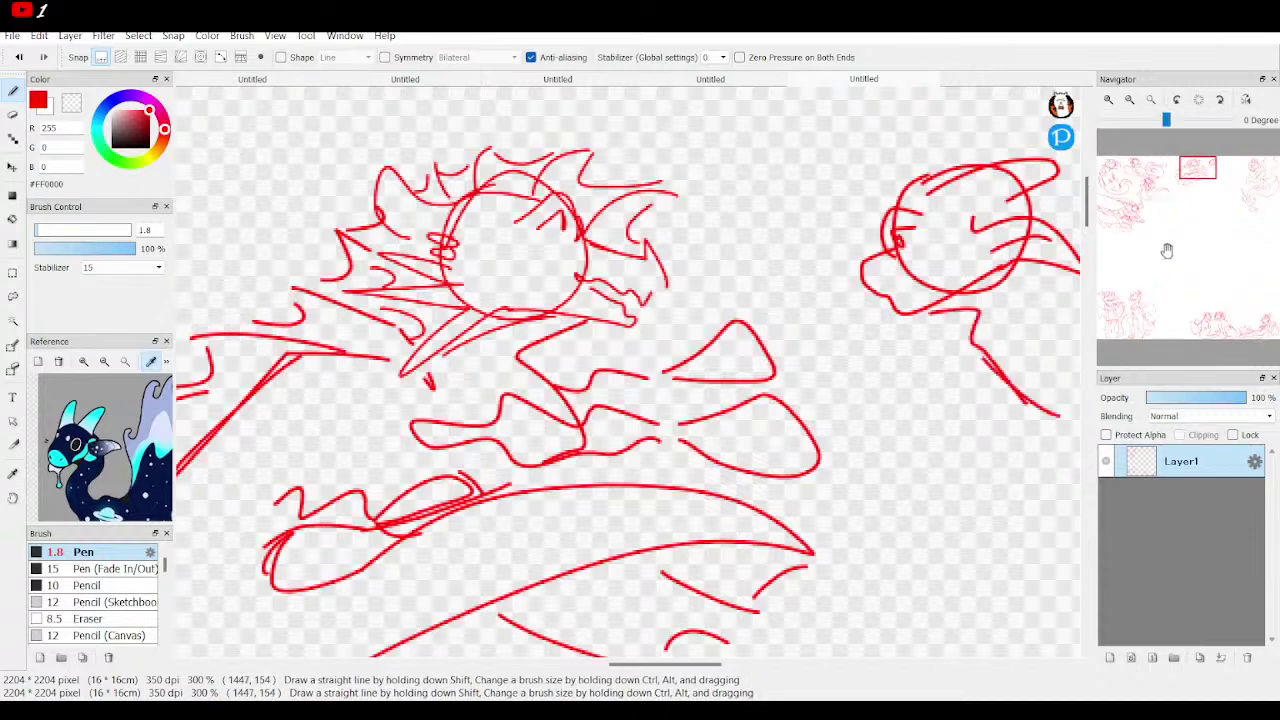
{"action": "left_click_drag", "start_coordinate": [1195, 181], "coordinate": [1205, 158]}
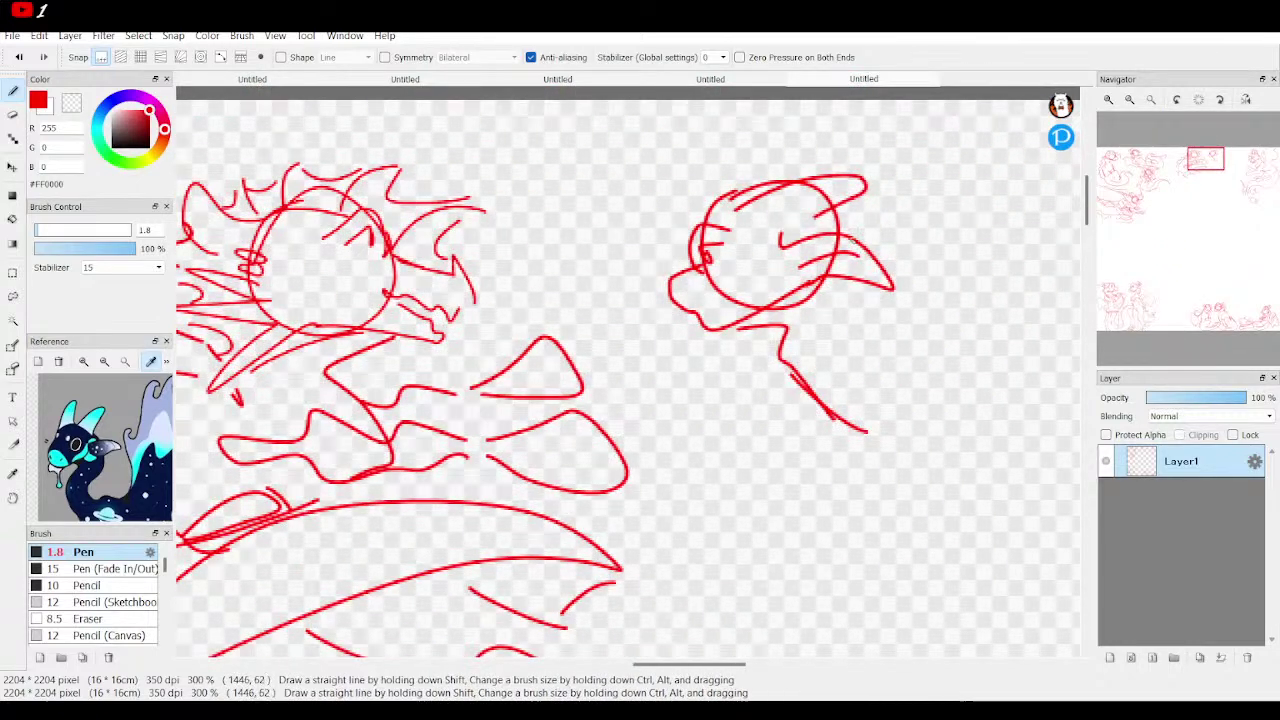
{"action": "mouse_move", "coordinate": [820, 218]}
{"action": "left_mouse_down"}
{"action": "mouse_move", "coordinate": [909, 265]}
{"action": "mouse_move", "coordinate": [928, 295]}
{"action": "left_mouse_up"}
{"action": "left_click", "coordinate": [18, 57]}
{"action": "left_click", "coordinate": [18, 57]}
{"action": "left_click", "coordinate": [18, 57]}
Draw the starry dragon's throat, nape and rounded back, with straight forelegs and a folded hind leg in a sitting pose.
{"action": "mouse_move", "coordinate": [736, 328]}
{"action": "left_mouse_down"}
{"action": "mouse_move", "coordinate": [780, 342]}
{"action": "mouse_move", "coordinate": [741, 414]}
{"action": "left_mouse_up"}
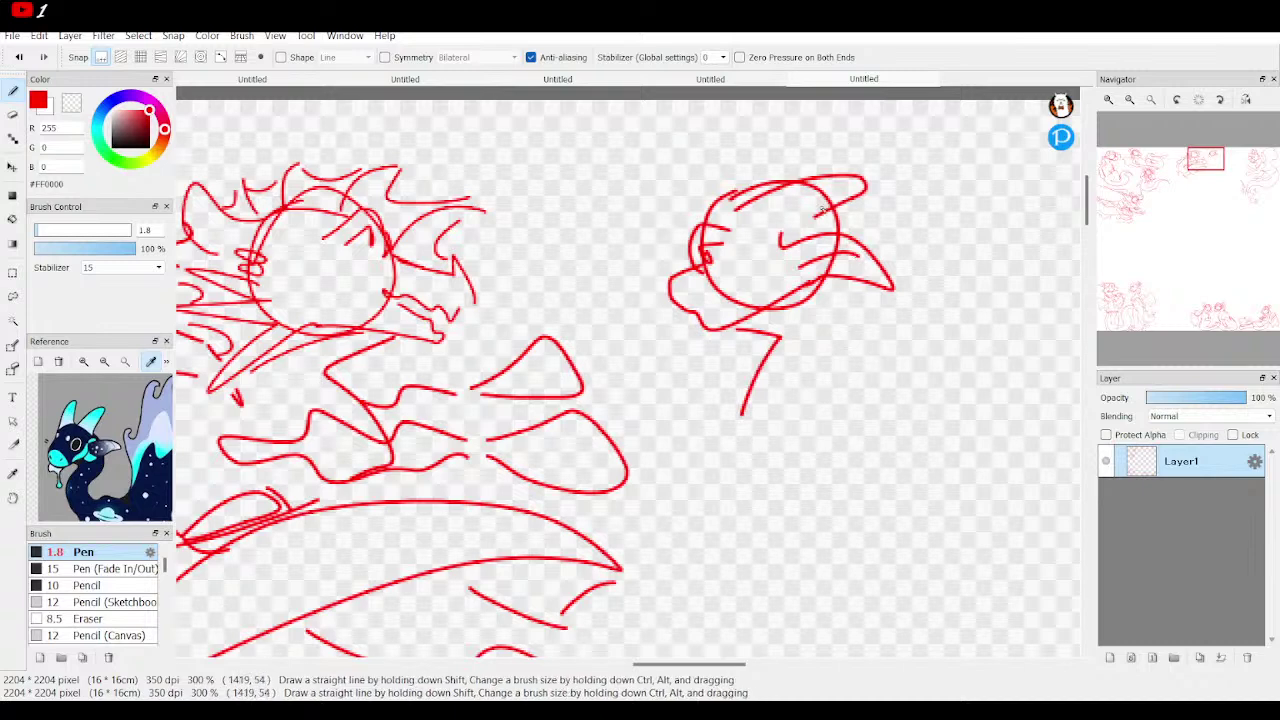
{"action": "mouse_move", "coordinate": [848, 216]}
{"action": "left_mouse_down"}
{"action": "mouse_move", "coordinate": [886, 240]}
{"action": "mouse_move", "coordinate": [890, 310]}
{"action": "mouse_move", "coordinate": [860, 364]}
{"action": "mouse_move", "coordinate": [943, 488]}
{"action": "mouse_move", "coordinate": [912, 534]}
{"action": "left_mouse_up"}
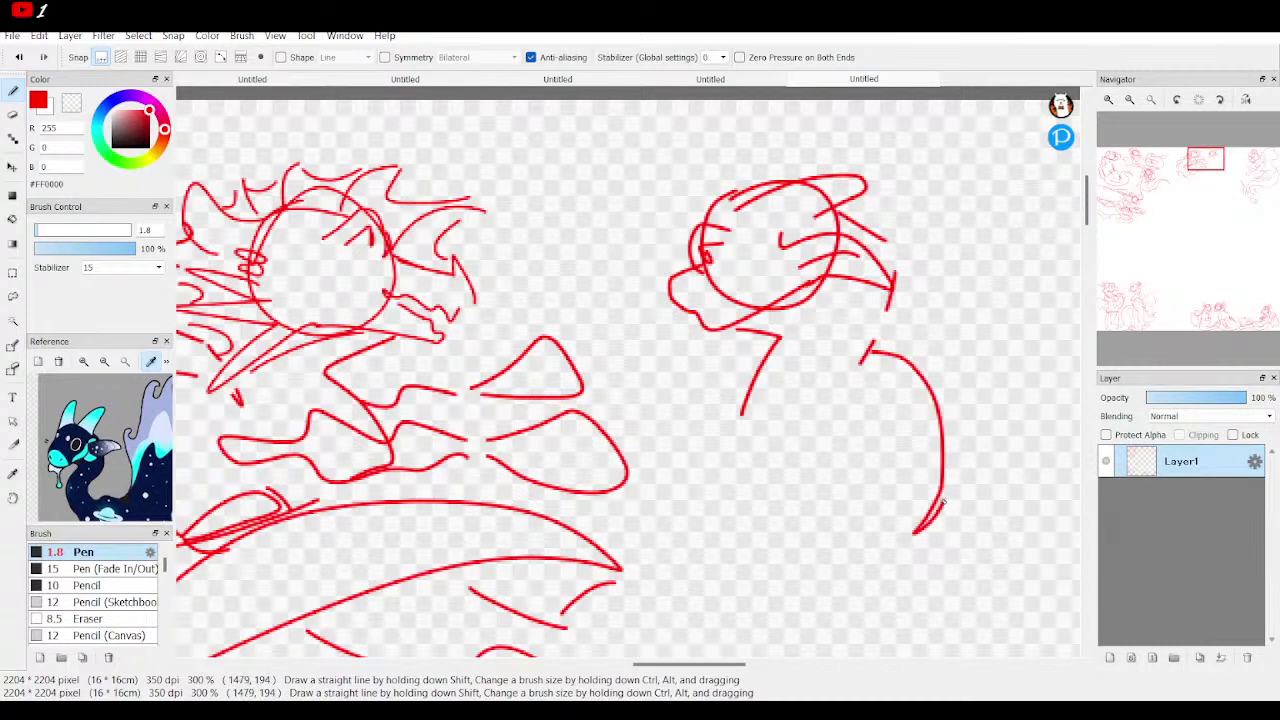
{"action": "mouse_move", "coordinate": [803, 390]}
{"action": "left_mouse_down"}
{"action": "mouse_move", "coordinate": [753, 436]}
{"action": "mouse_move", "coordinate": [750, 490]}
{"action": "left_mouse_up"}
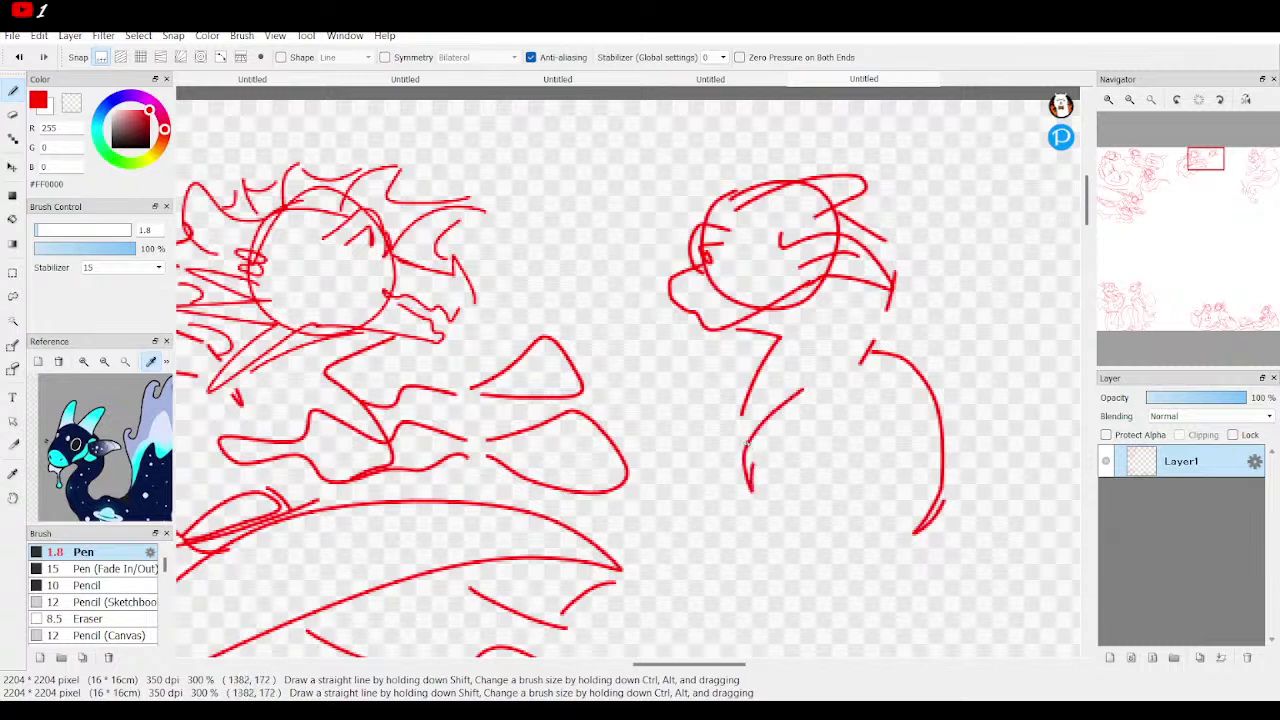
{"action": "left_click_drag", "start_coordinate": [742, 418], "coordinate": [734, 474]}
{"action": "mouse_move", "coordinate": [886, 447]}
{"action": "left_mouse_down"}
{"action": "mouse_move", "coordinate": [796, 476]}
{"action": "mouse_move", "coordinate": [809, 541]}
{"action": "mouse_move", "coordinate": [733, 541]}
{"action": "mouse_move", "coordinate": [750, 564]}
{"action": "mouse_move", "coordinate": [885, 544]}
{"action": "left_mouse_up"}
Sketch the starry dragon's front paws, undo them and redraw the near foreleg and both paws in front of the hind foot.
{"action": "mouse_move", "coordinate": [754, 491]}
{"action": "left_mouse_down"}
{"action": "mouse_move", "coordinate": [760, 520]}
{"action": "mouse_move", "coordinate": [737, 527]}
{"action": "left_mouse_up"}
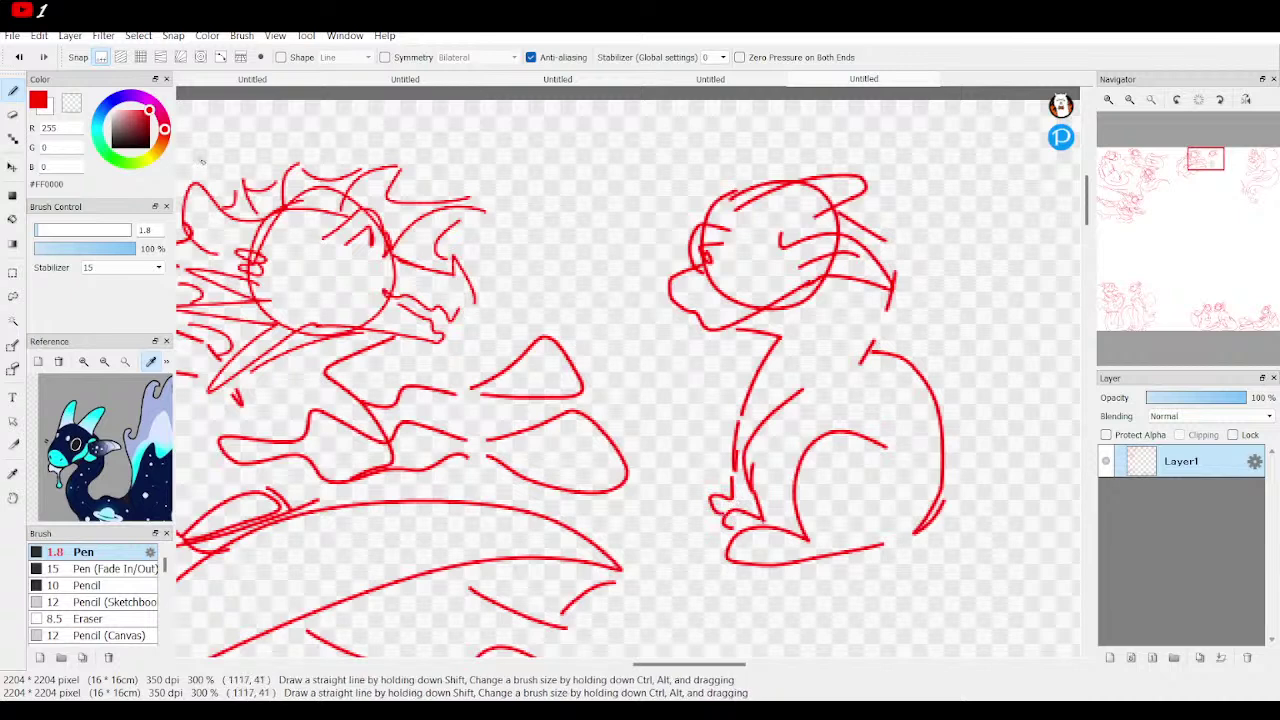
{"action": "left_click", "coordinate": [18, 57]}
{"action": "left_click", "coordinate": [18, 57]}
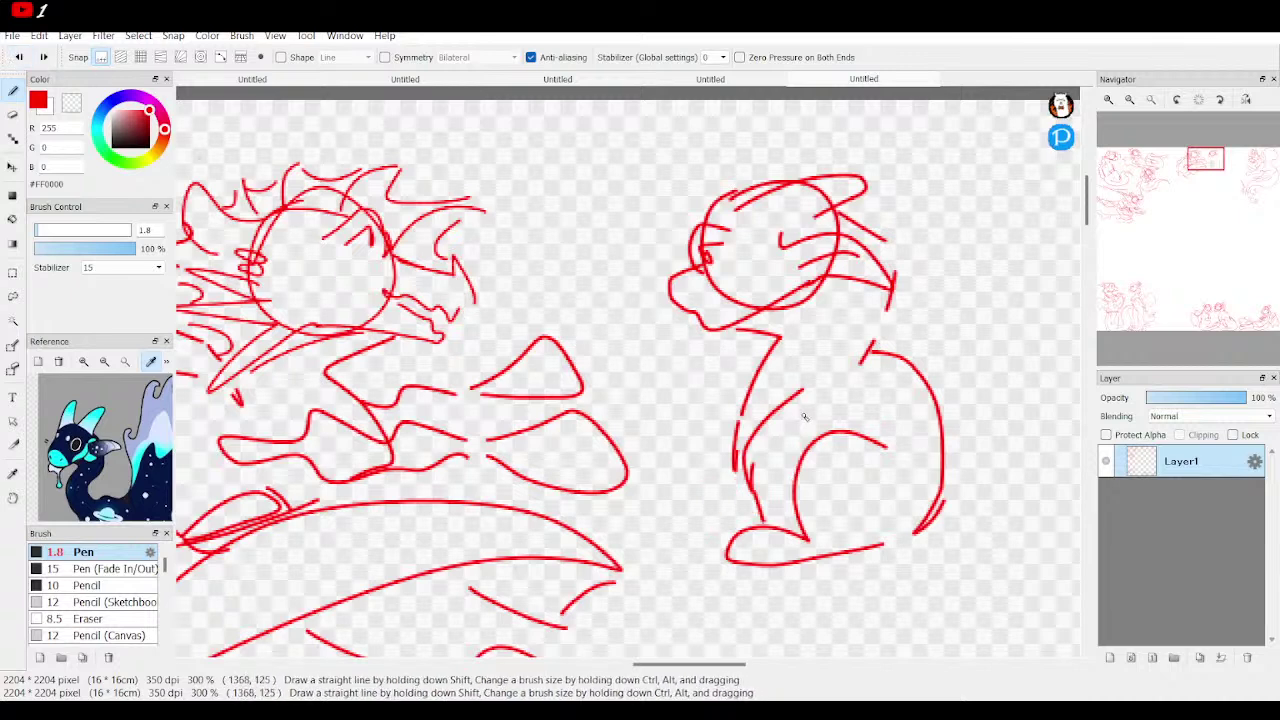
{"action": "mouse_move", "coordinate": [801, 370]}
{"action": "left_mouse_down"}
{"action": "mouse_move", "coordinate": [763, 427]}
{"action": "mouse_move", "coordinate": [766, 503]}
{"action": "mouse_move", "coordinate": [731, 508]}
{"action": "mouse_move", "coordinate": [716, 536]}
{"action": "mouse_move", "coordinate": [746, 538]}
{"action": "left_mouse_up"}
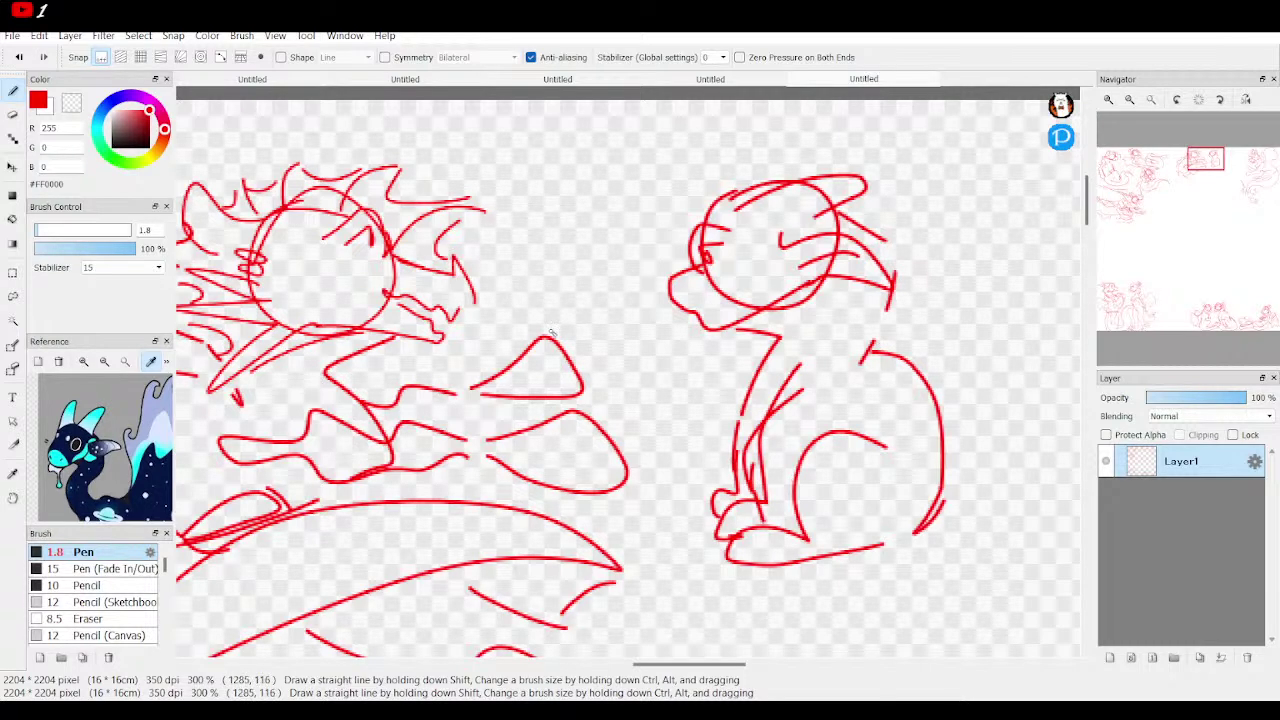
Draw a large scalloped wing rising from the starry dragon's back, with the edge of the far wing behind it.
{"action": "scroll", "coordinate": [108, 468], "scroll_direction": "up", "scroll_amount": 3}
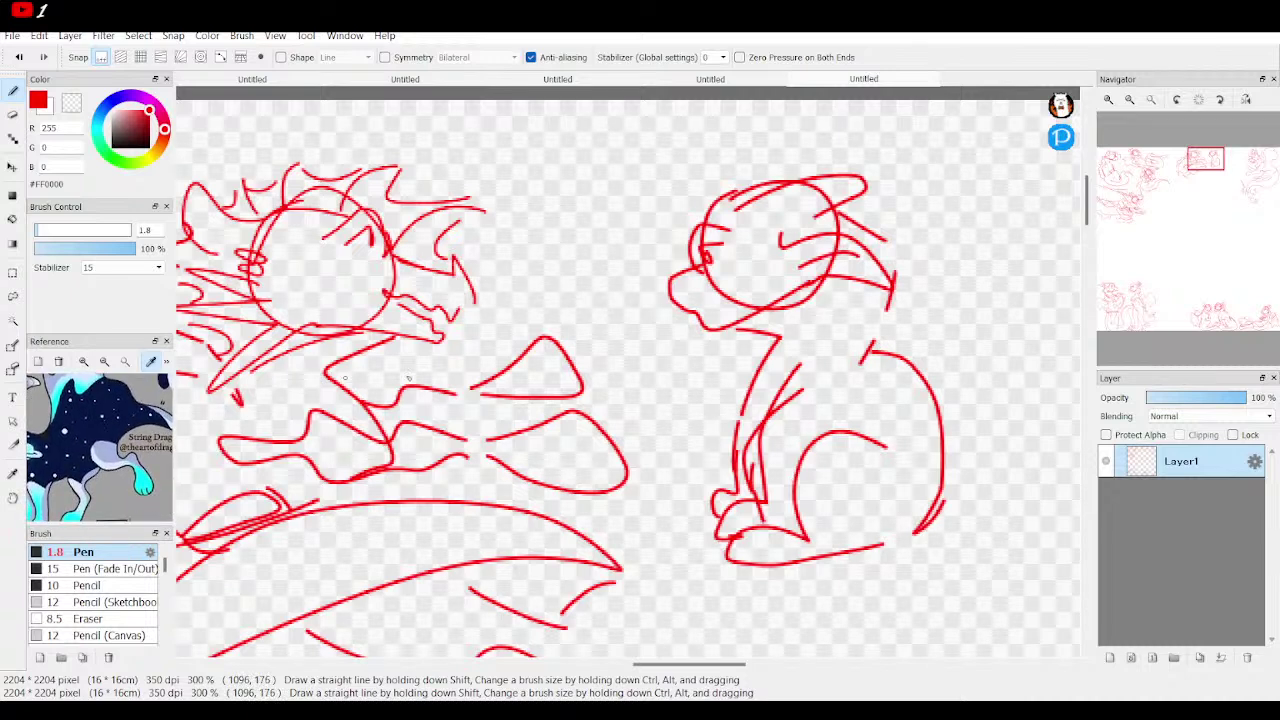
{"action": "mouse_move", "coordinate": [876, 350]}
{"action": "left_mouse_down"}
{"action": "mouse_move", "coordinate": [1059, 316]}
{"action": "mouse_move", "coordinate": [1083, 384]}
{"action": "mouse_move", "coordinate": [1016, 391]}
{"action": "mouse_move", "coordinate": [995, 442]}
{"action": "mouse_move", "coordinate": [938, 494]}
{"action": "left_mouse_up"}
{"action": "left_click_drag", "start_coordinate": [1160, 205], "coordinate": [1160, 175]}
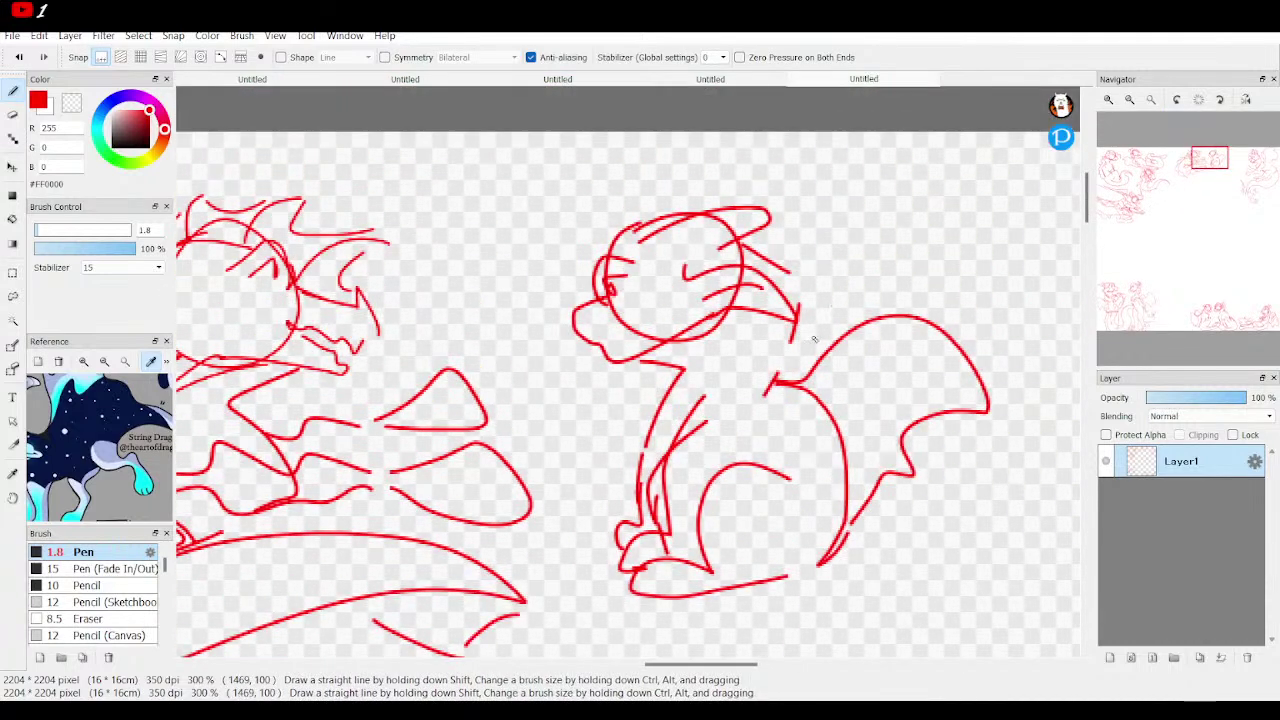
{"action": "mouse_move", "coordinate": [797, 358]}
{"action": "left_mouse_down"}
{"action": "mouse_move", "coordinate": [823, 322]}
{"action": "mouse_move", "coordinate": [870, 312]}
{"action": "left_mouse_up"}
Draw the starry dragon's tail curling under its feet and ending in an arrow-shaped tip, following the reference's tail.
{"action": "left_click_drag", "start_coordinate": [152, 420], "coordinate": [60, 390]}
{"action": "mouse_move", "coordinate": [1210, 158]}
{"action": "left_mouse_down"}
{"action": "mouse_move", "coordinate": [1206, 180]}
{"action": "mouse_move", "coordinate": [1207, 161]}
{"action": "left_mouse_up"}
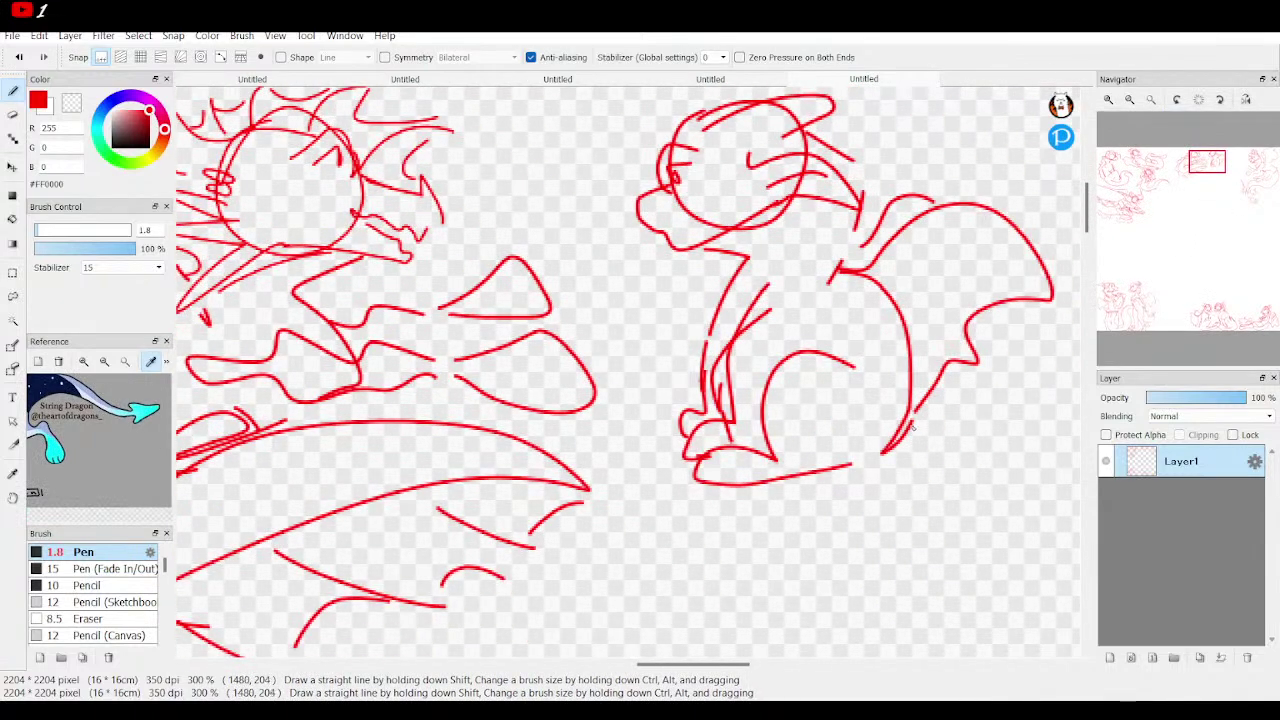
{"action": "mouse_move", "coordinate": [920, 440]}
{"action": "left_mouse_down"}
{"action": "mouse_move", "coordinate": [876, 522]}
{"action": "mouse_move", "coordinate": [694, 502]}
{"action": "mouse_move", "coordinate": [697, 422]}
{"action": "mouse_move", "coordinate": [651, 411]}
{"action": "mouse_move", "coordinate": [649, 461]}
{"action": "mouse_move", "coordinate": [585, 414]}
{"action": "mouse_move", "coordinate": [693, 365]}
{"action": "mouse_move", "coordinate": [665, 379]}
{"action": "mouse_move", "coordinate": [746, 427]}
{"action": "mouse_move", "coordinate": [758, 491]}
{"action": "mouse_move", "coordinate": [856, 477]}
{"action": "left_mouse_up"}
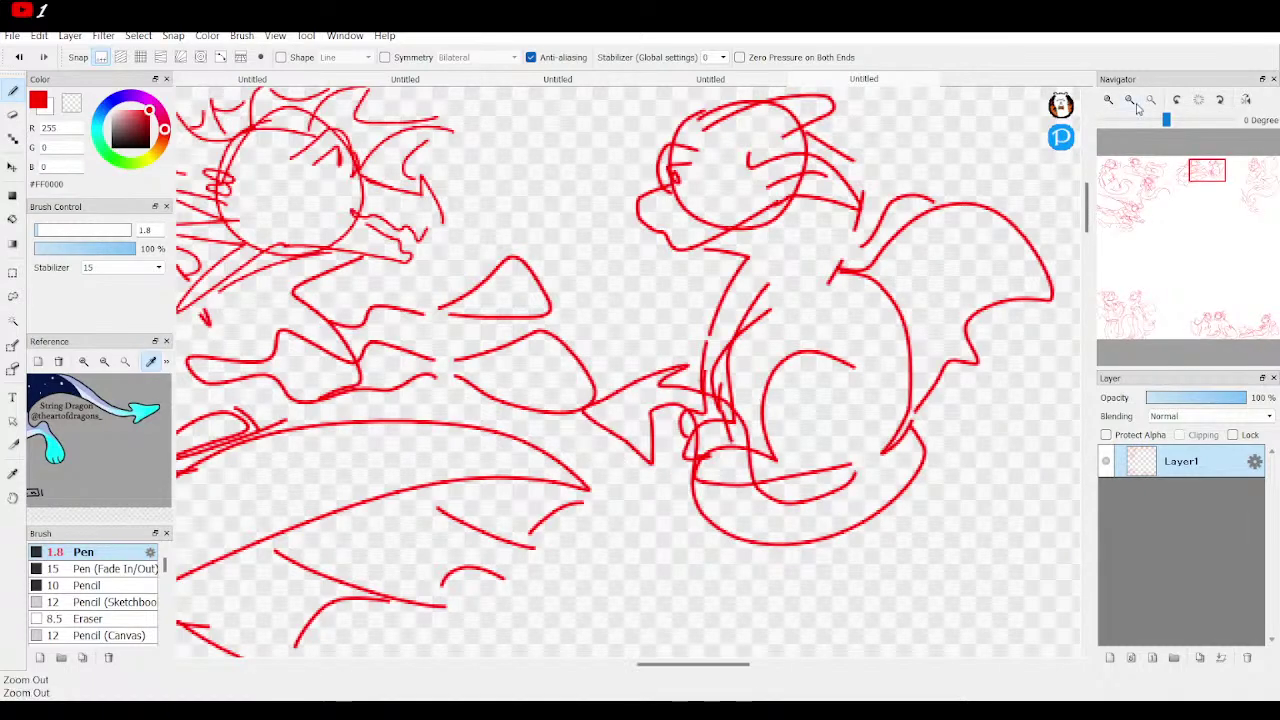
Select the starry dragon at the canvas's top centre with the lasso and scale it down beside the finned dragon.
{"action": "scroll", "coordinate": [1212, 225], "scroll_direction": "down", "scroll_amount": 4}
{"action": "scroll", "coordinate": [1212, 225], "scroll_direction": "down", "scroll_amount": 3}
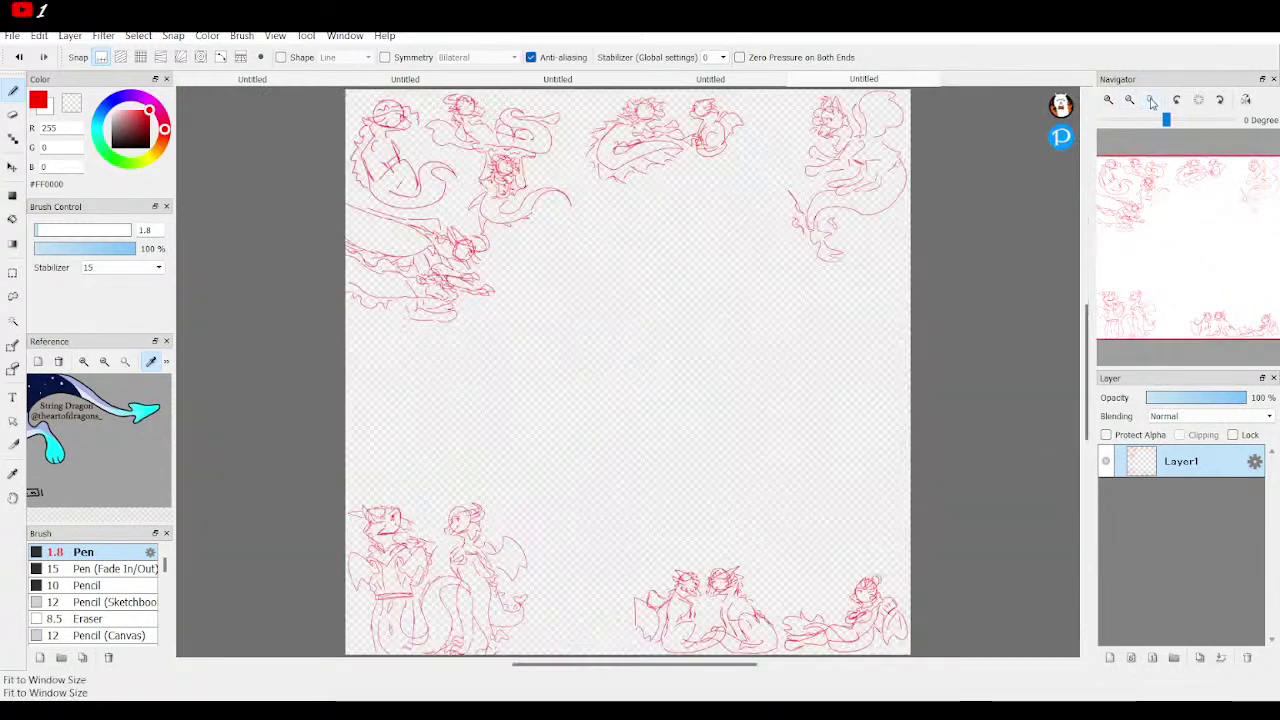
{"action": "left_click", "coordinate": [13, 296]}
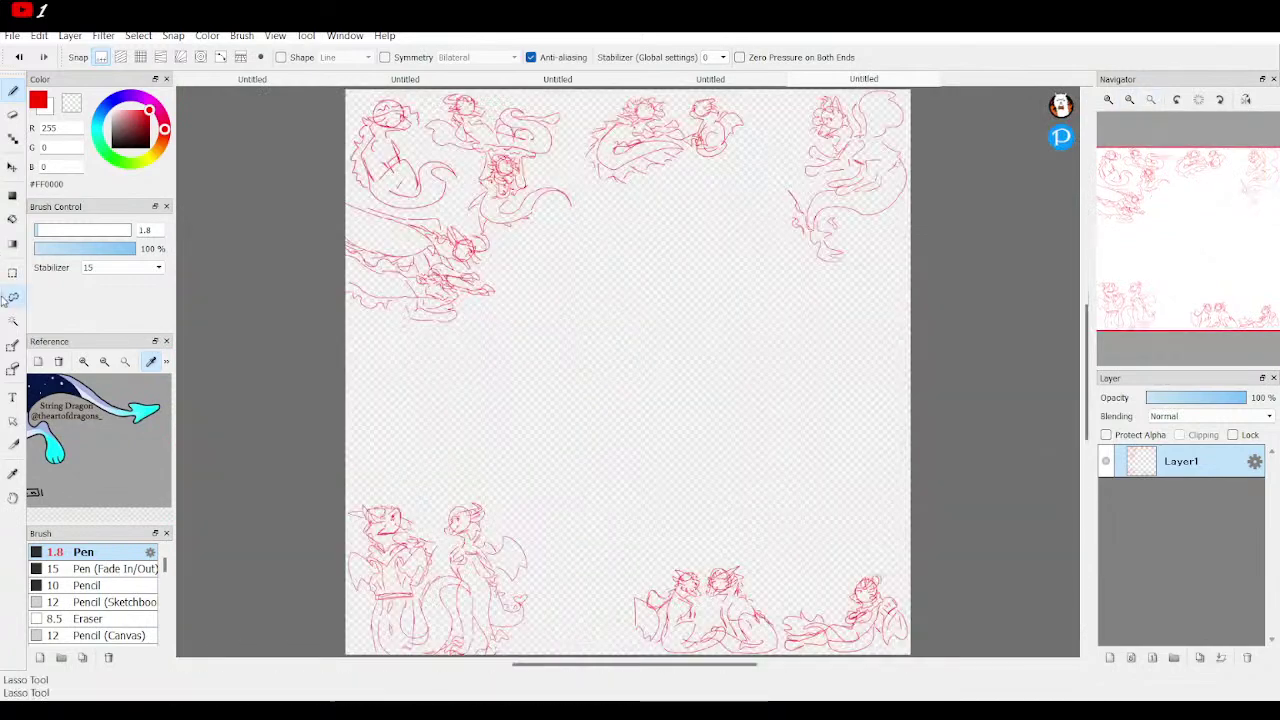
{"action": "mouse_move", "coordinate": [744, 138]}
{"action": "left_mouse_down"}
{"action": "mouse_move", "coordinate": [750, 162]}
{"action": "mouse_move", "coordinate": [693, 158]}
{"action": "mouse_move", "coordinate": [720, 125]}
{"action": "mouse_move", "coordinate": [770, 132]}
{"action": "mouse_move", "coordinate": [759, 121]}
{"action": "left_mouse_up"}
{"action": "key", "text": "ctrl+t"}
{"action": "left_click_drag", "start_coordinate": [1208, 263], "coordinate": [1208, 236]}
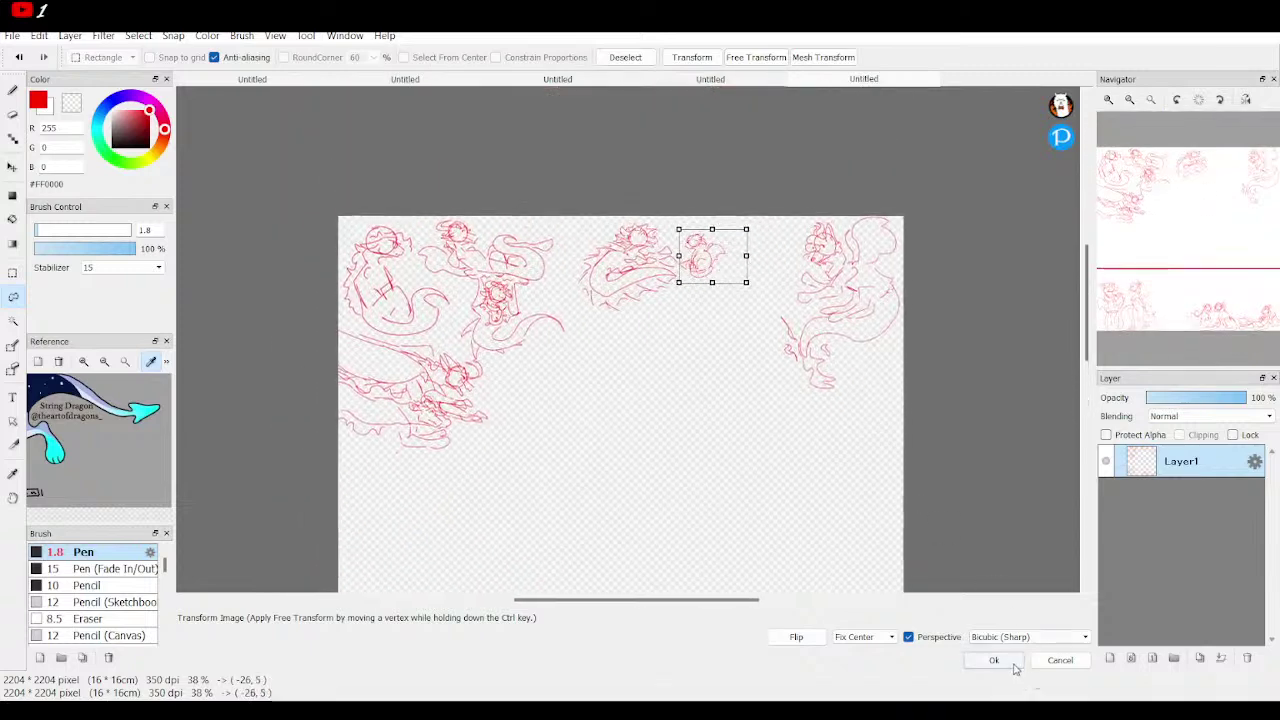
{"action": "left_click", "coordinate": [994, 660]}
Lasso the finned and starry dragons together, rotate them slightly clockwise, shift them toward the top-left group and clear the selection.
{"action": "mouse_move", "coordinate": [710, 388]}
{"action": "left_mouse_down"}
{"action": "mouse_move", "coordinate": [592, 326]}
{"action": "mouse_move", "coordinate": [565, 300]}
{"action": "mouse_move", "coordinate": [565, 268]}
{"action": "mouse_move", "coordinate": [551, 315]}
{"action": "mouse_move", "coordinate": [562, 268]}
{"action": "mouse_move", "coordinate": [594, 212]}
{"action": "mouse_move", "coordinate": [695, 234]}
{"action": "mouse_move", "coordinate": [740, 295]}
{"action": "left_mouse_up"}
{"action": "left_click", "coordinate": [692, 57]}
{"action": "mouse_move", "coordinate": [657, 295]}
{"action": "left_mouse_down"}
{"action": "mouse_move", "coordinate": [623, 303]}
{"action": "mouse_move", "coordinate": [631, 326]}
{"action": "mouse_move", "coordinate": [420, 523]}
{"action": "mouse_move", "coordinate": [617, 326]}
{"action": "mouse_move", "coordinate": [628, 289]}
{"action": "mouse_move", "coordinate": [628, 303]}
{"action": "left_mouse_up"}
{"action": "mouse_move", "coordinate": [771, 246]}
{"action": "left_mouse_down"}
{"action": "mouse_move", "coordinate": [782, 294]}
{"action": "mouse_move", "coordinate": [774, 282]}
{"action": "left_mouse_up"}
{"action": "mouse_move", "coordinate": [570, 300]}
{"action": "left_mouse_down"}
{"action": "mouse_move", "coordinate": [567, 313]}
{"action": "mouse_move", "coordinate": [572, 294]}
{"action": "left_mouse_up"}
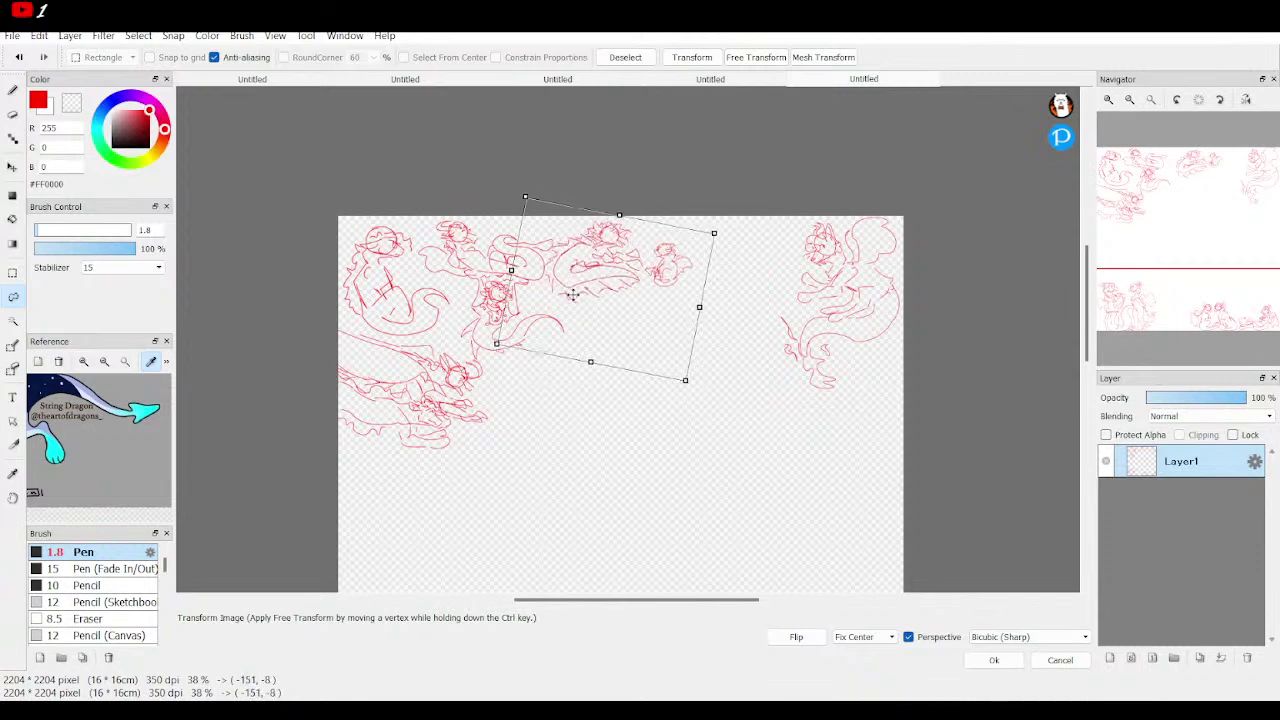
{"action": "left_click", "coordinate": [996, 661]}
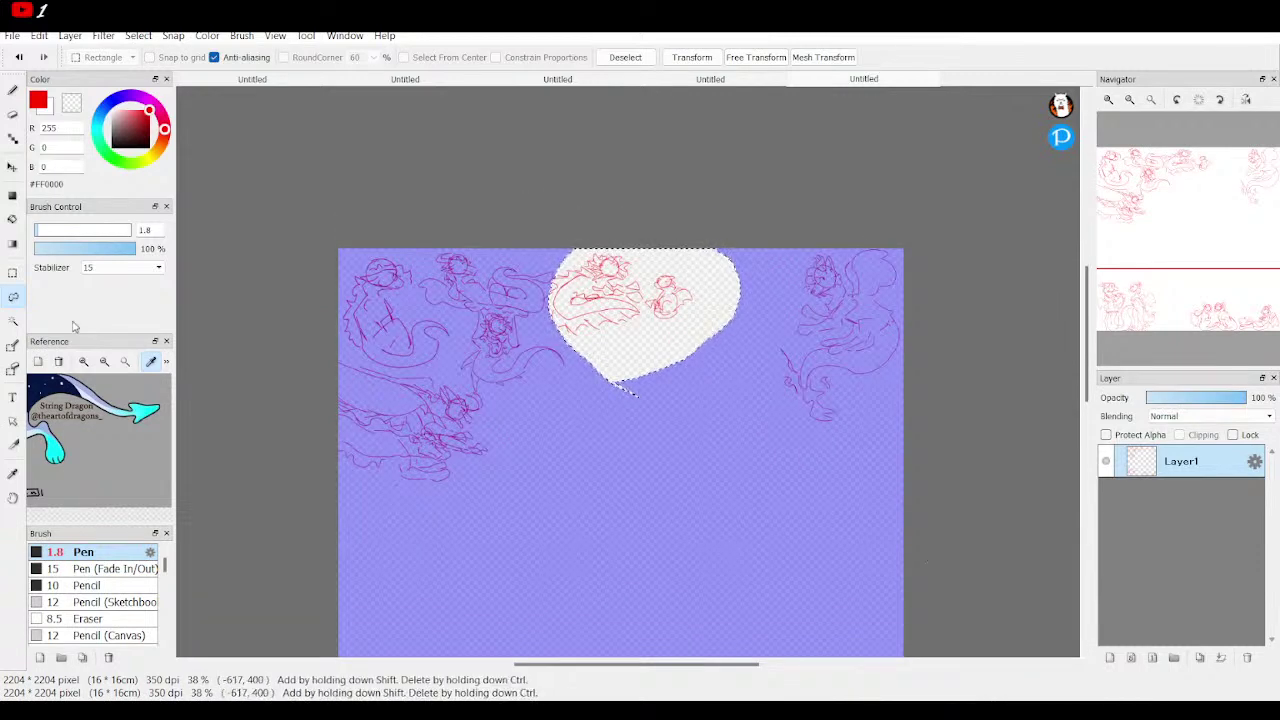
{"action": "left_click", "coordinate": [12, 272]}
{"action": "left_click", "coordinate": [444, 322]}
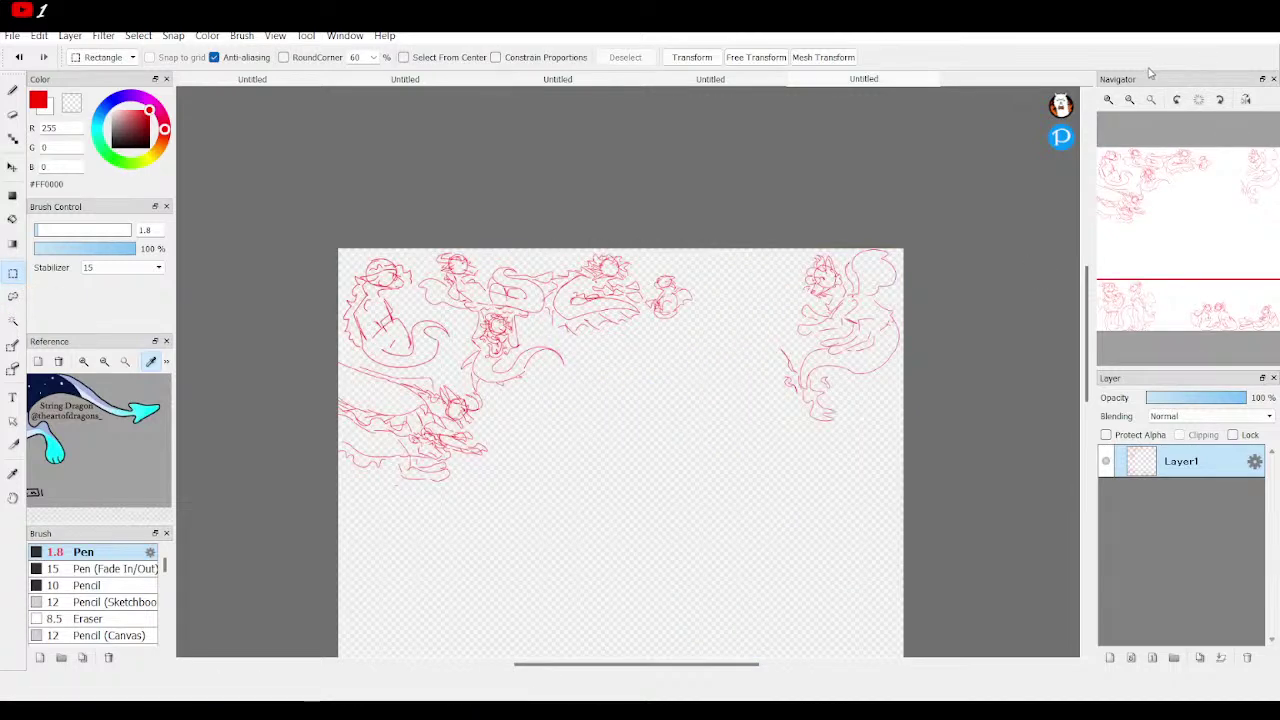
{"action": "scroll", "coordinate": [982, 424], "scroll_direction": "down", "scroll_amount": 3}
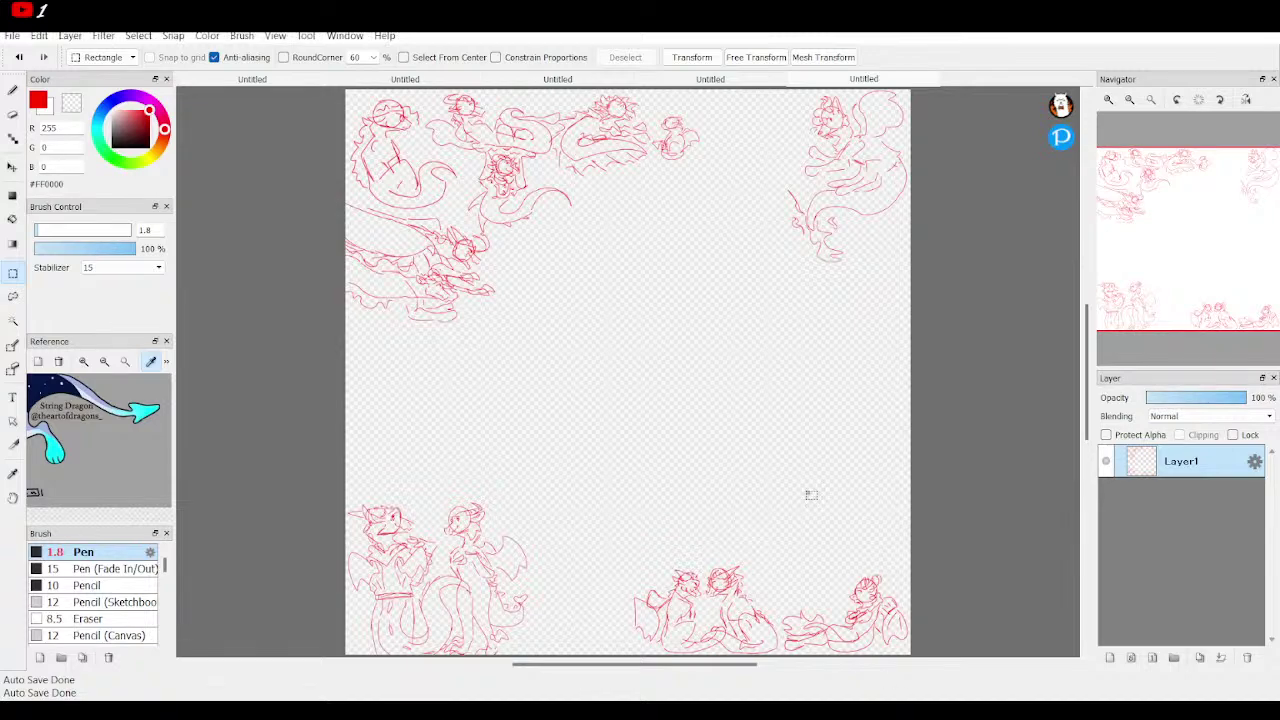
Try to start another dragon with a round pen-drawn head above the left end of the bottom pair.
{"action": "left_click", "coordinate": [14, 92]}
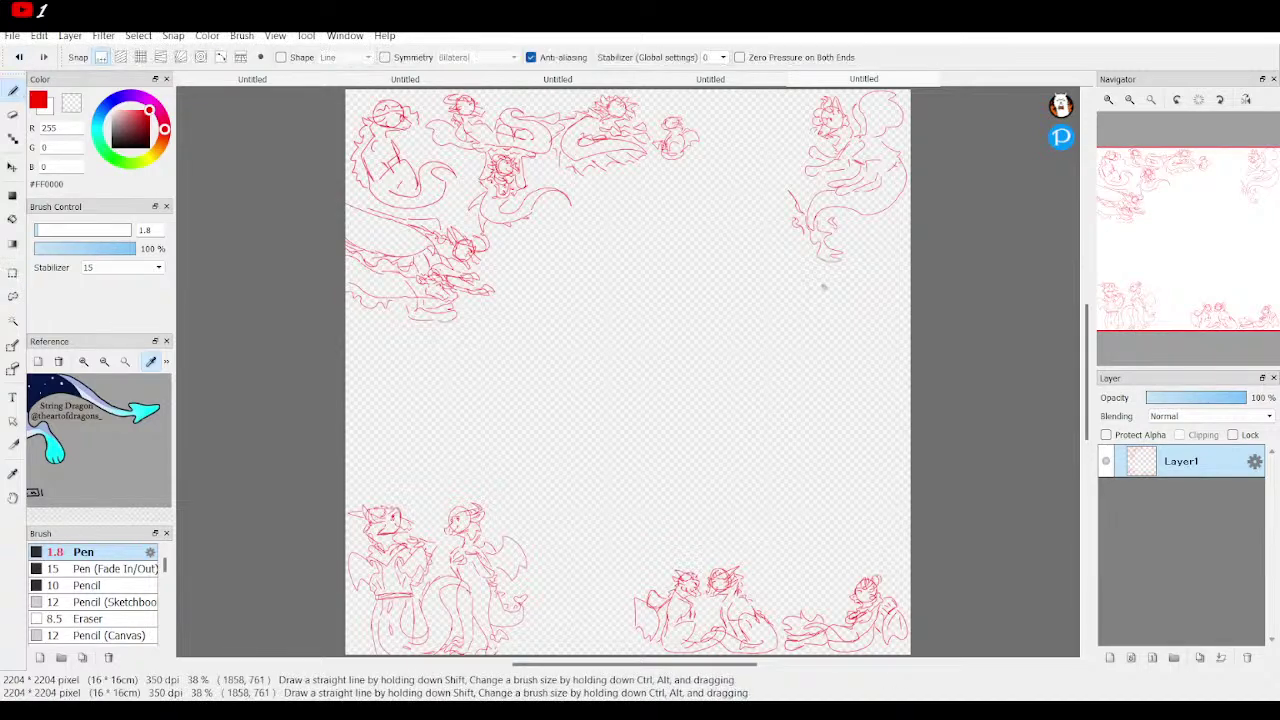
{"action": "left_click", "coordinate": [1108, 100]}
{"action": "mouse_move", "coordinate": [1203, 251]}
{"action": "left_mouse_down"}
{"action": "mouse_move", "coordinate": [1125, 292]}
{"action": "mouse_move", "coordinate": [1180, 320]}
{"action": "mouse_move", "coordinate": [1174, 310]}
{"action": "left_mouse_up"}
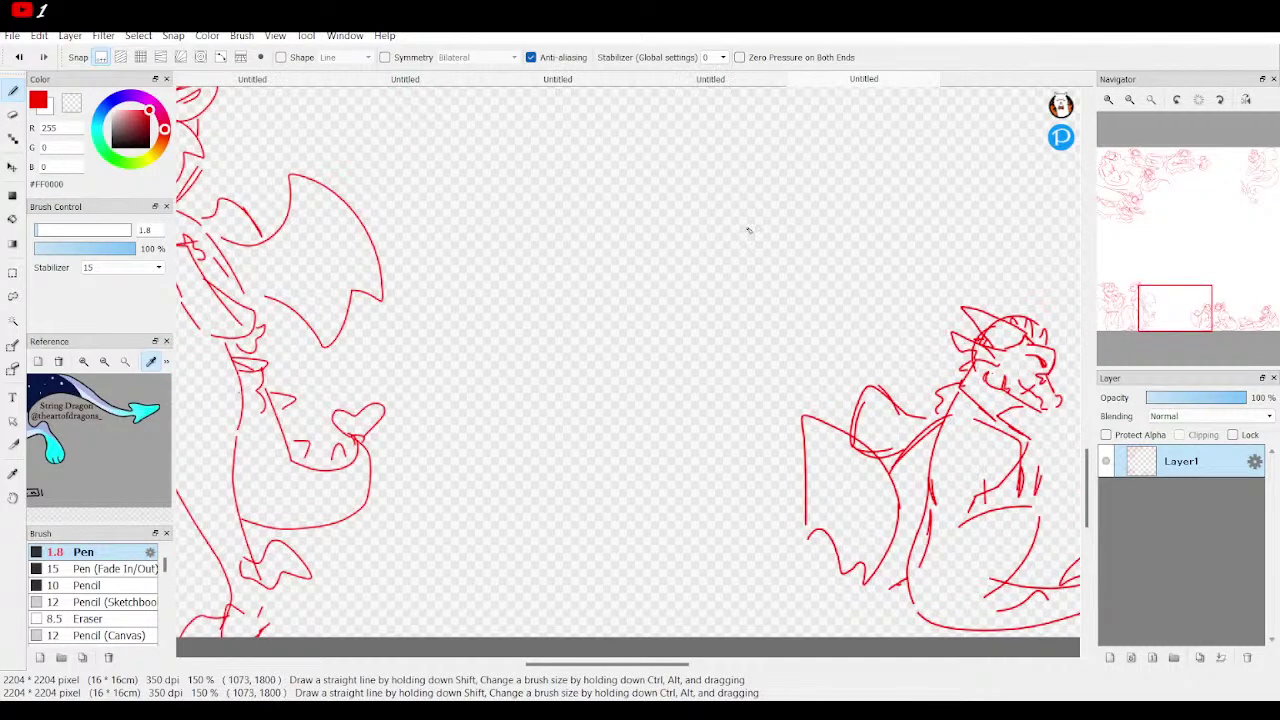
{"action": "mouse_move", "coordinate": [740, 230]}
{"action": "left_mouse_down"}
{"action": "mouse_move", "coordinate": [730, 303]}
{"action": "mouse_move", "coordinate": [789, 300]}
{"action": "mouse_move", "coordinate": [786, 251]}
{"action": "mouse_move", "coordinate": [743, 233]}
{"action": "mouse_move", "coordinate": [742, 318]}
{"action": "mouse_move", "coordinate": [790, 302]}
{"action": "mouse_move", "coordinate": [780, 246]}
{"action": "left_mouse_up"}
Sketch the new dragon's snout, brow, eye, mouth and jaw on the head circle, facing left.
{"action": "left_click", "coordinate": [1106, 98]}
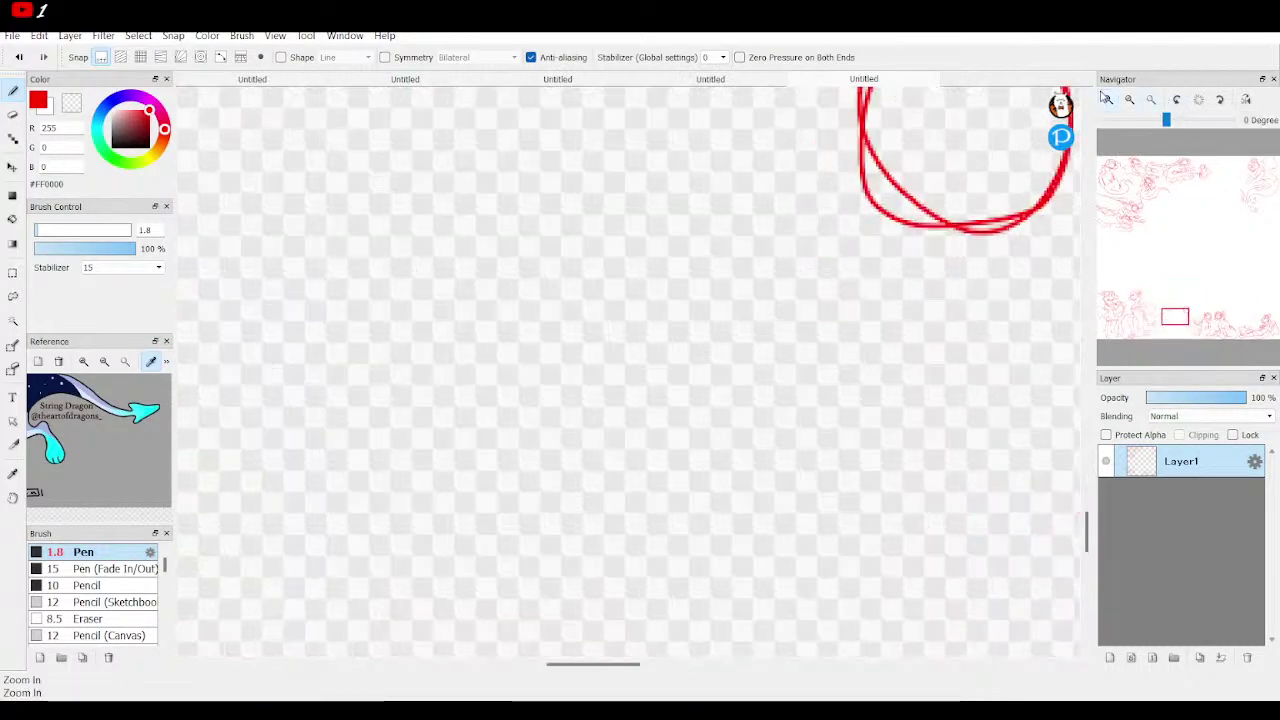
{"action": "left_click_drag", "start_coordinate": [1182, 316], "coordinate": [1190, 315]}
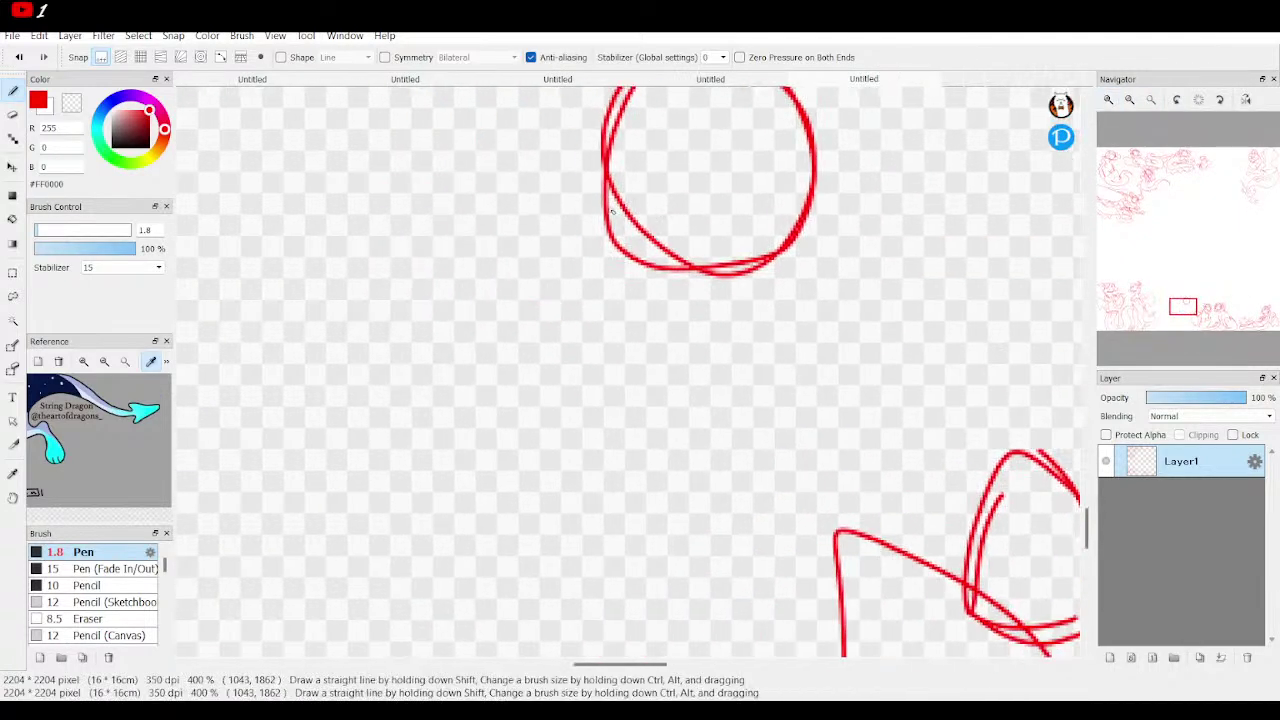
{"action": "mouse_move", "coordinate": [607, 206]}
{"action": "left_mouse_down"}
{"action": "mouse_move", "coordinate": [568, 263]}
{"action": "mouse_move", "coordinate": [568, 240]}
{"action": "mouse_move", "coordinate": [552, 252]}
{"action": "mouse_move", "coordinate": [550, 219]}
{"action": "mouse_move", "coordinate": [537, 287]}
{"action": "mouse_move", "coordinate": [561, 302]}
{"action": "mouse_move", "coordinate": [635, 304]}
{"action": "mouse_move", "coordinate": [678, 232]}
{"action": "left_mouse_up"}
{"action": "mouse_move", "coordinate": [666, 129]}
{"action": "left_mouse_down"}
{"action": "mouse_move", "coordinate": [612, 140]}
{"action": "mouse_move", "coordinate": [601, 175]}
{"action": "mouse_move", "coordinate": [622, 206]}
{"action": "left_mouse_up"}
{"action": "mouse_move", "coordinate": [644, 152]}
{"action": "left_mouse_down"}
{"action": "mouse_move", "coordinate": [638, 190]}
{"action": "mouse_move", "coordinate": [632, 178]}
{"action": "left_mouse_up"}
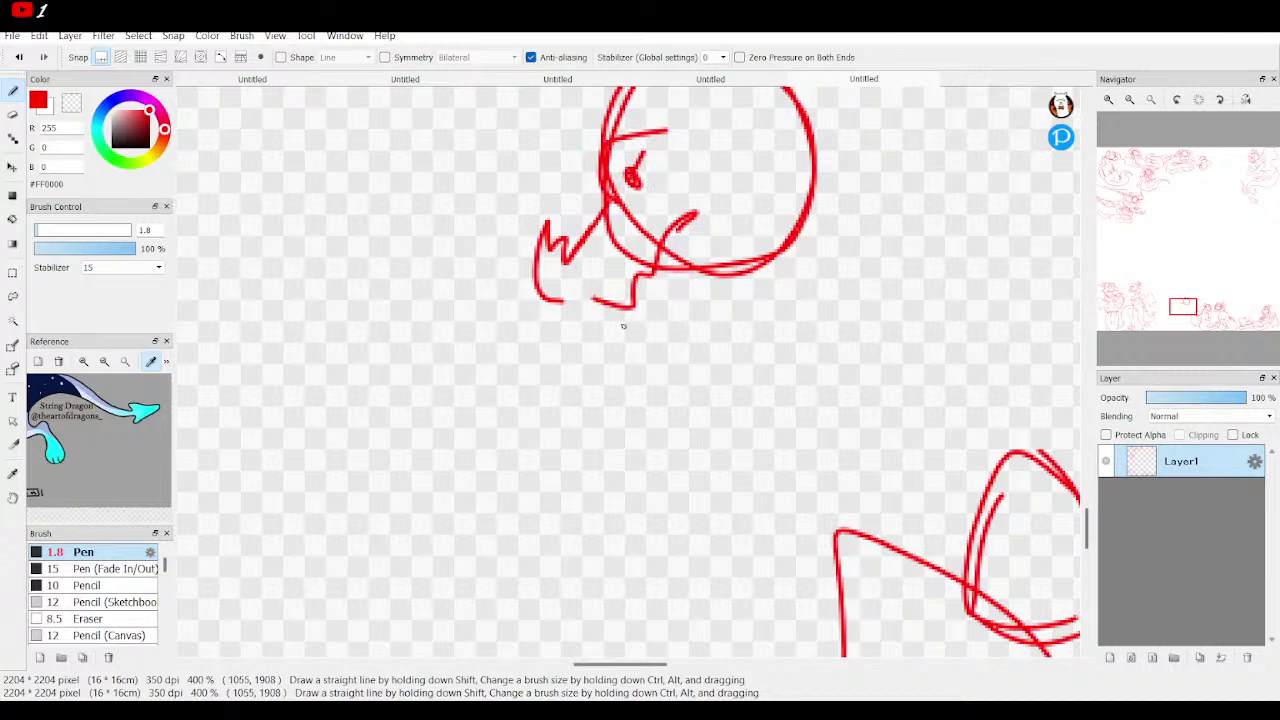
{"action": "left_click_drag", "start_coordinate": [648, 314], "coordinate": [751, 268]}
{"action": "left_click_drag", "start_coordinate": [692, 296], "coordinate": [783, 262]}
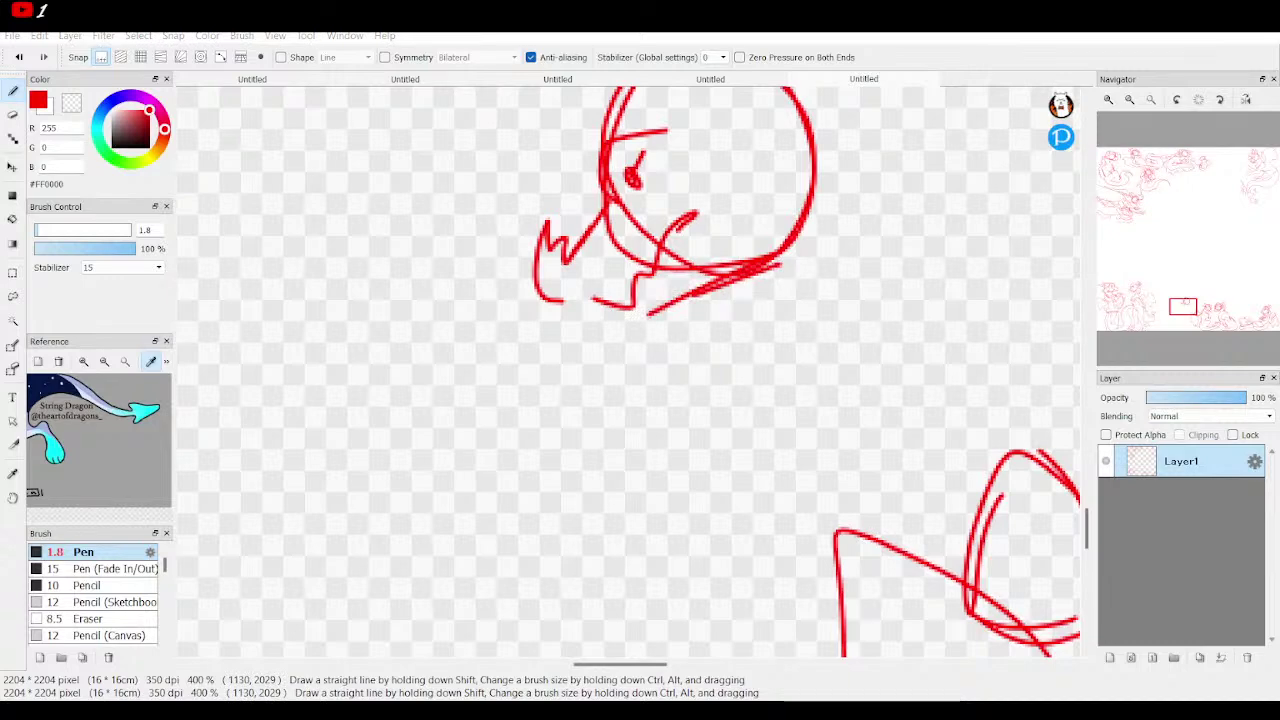
Add the new dragon's backward-pointing horns and cheek spikes, with a ridge across the brow.
{"action": "left_click_drag", "start_coordinate": [1184, 306], "coordinate": [1180, 280]}
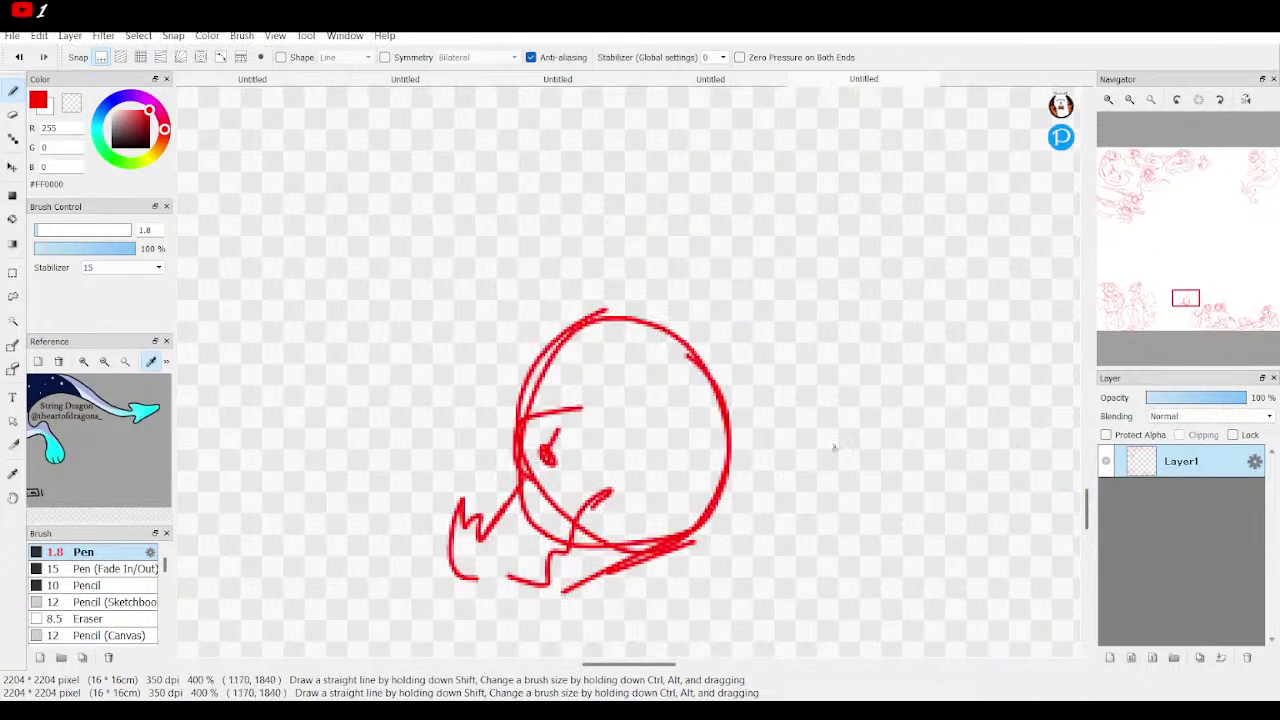
{"action": "mouse_move", "coordinate": [680, 543]}
{"action": "left_mouse_down"}
{"action": "mouse_move", "coordinate": [833, 478]}
{"action": "mouse_move", "coordinate": [683, 509]}
{"action": "mouse_move", "coordinate": [667, 488]}
{"action": "mouse_move", "coordinate": [685, 506]}
{"action": "mouse_move", "coordinate": [690, 548]}
{"action": "left_mouse_up"}
{"action": "mouse_move", "coordinate": [648, 432]}
{"action": "left_mouse_down"}
{"action": "mouse_move", "coordinate": [671, 431]}
{"action": "mouse_move", "coordinate": [712, 464]}
{"action": "mouse_move", "coordinate": [648, 470]}
{"action": "mouse_move", "coordinate": [640, 458]}
{"action": "left_mouse_up"}
{"action": "mouse_move", "coordinate": [570, 408]}
{"action": "left_mouse_down"}
{"action": "mouse_move", "coordinate": [752, 350]}
{"action": "mouse_move", "coordinate": [700, 432]}
{"action": "left_mouse_up"}
{"action": "mouse_move", "coordinate": [518, 492]}
{"action": "left_mouse_down"}
{"action": "mouse_move", "coordinate": [503, 425]}
{"action": "mouse_move", "coordinate": [506, 440]}
{"action": "mouse_move", "coordinate": [600, 368]}
{"action": "mouse_move", "coordinate": [586, 392]}
{"action": "mouse_move", "coordinate": [667, 346]}
{"action": "mouse_move", "coordinate": [640, 372]}
{"action": "left_mouse_up"}
Draw the new dragon's throat and chest line and try a nape line, undoing the nape stroke.
{"action": "left_click", "coordinate": [1130, 100]}
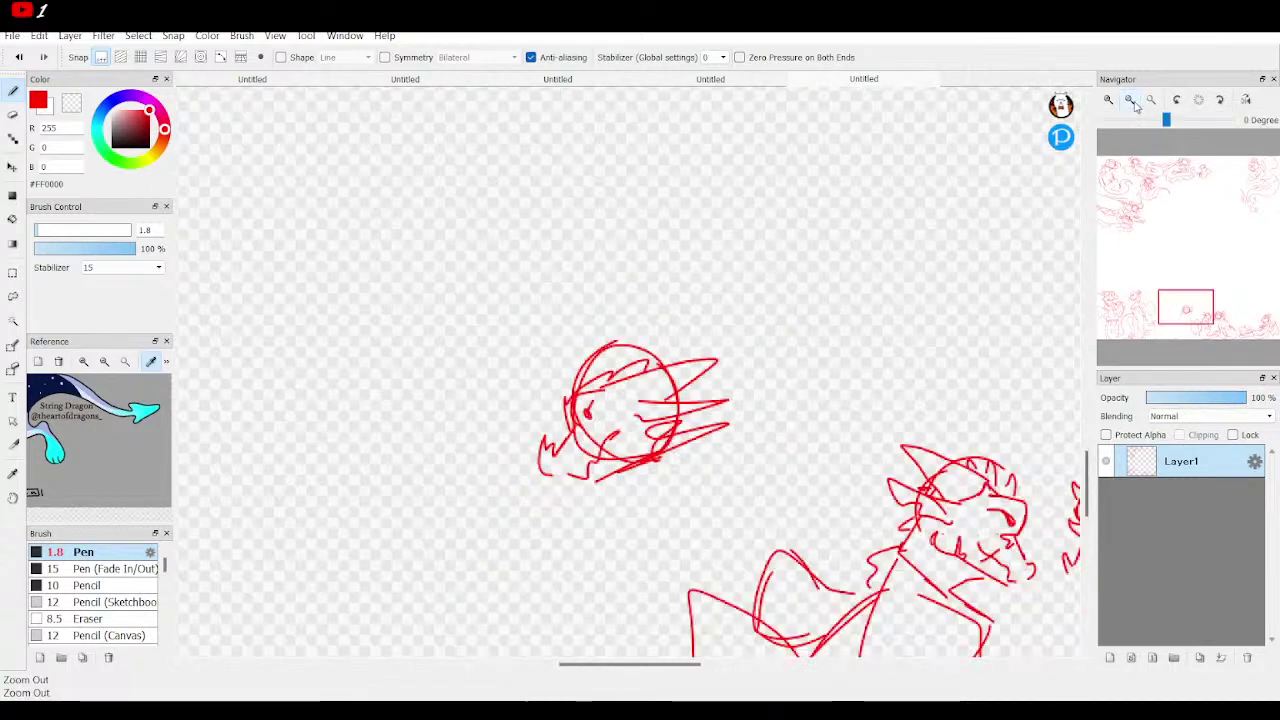
{"action": "left_click_drag", "start_coordinate": [1168, 191], "coordinate": [1185, 325]}
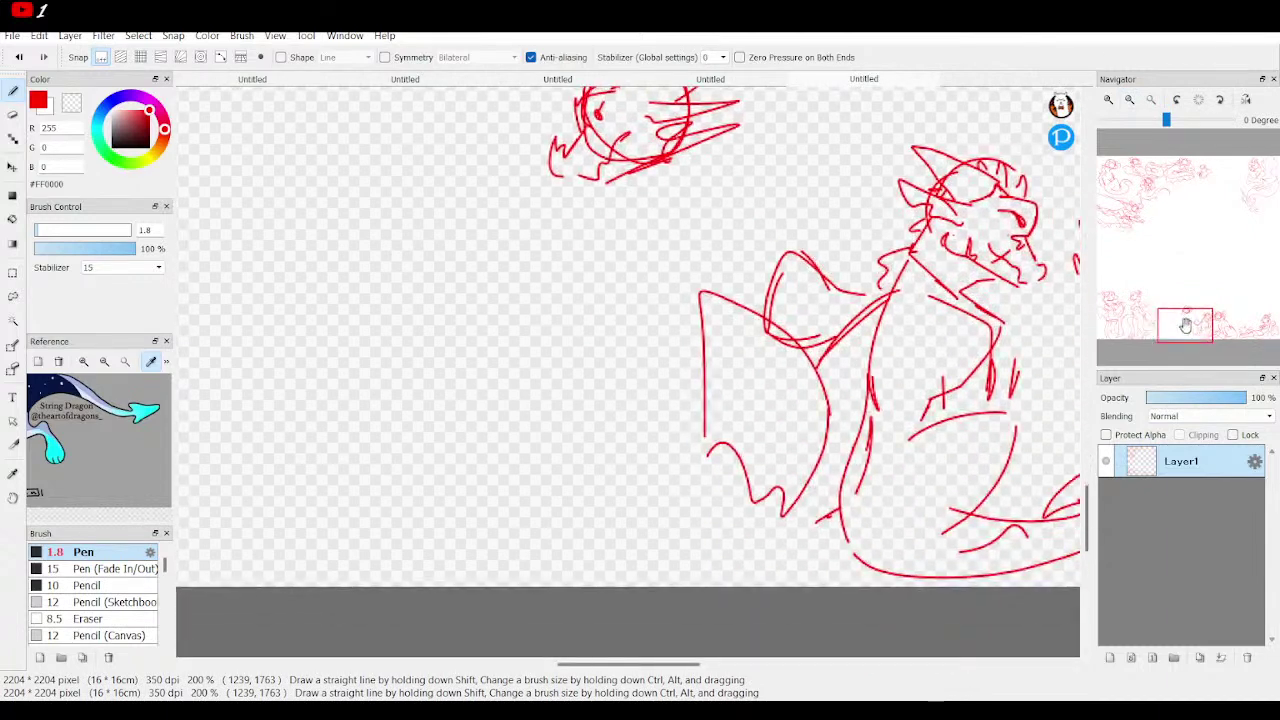
{"action": "mouse_move", "coordinate": [624, 181]}
{"action": "left_mouse_down"}
{"action": "mouse_move", "coordinate": [672, 182]}
{"action": "mouse_move", "coordinate": [653, 258]}
{"action": "mouse_move", "coordinate": [685, 287]}
{"action": "left_mouse_up"}
{"action": "mouse_move", "coordinate": [704, 100]}
{"action": "left_mouse_down"}
{"action": "mouse_move", "coordinate": [719, 174]}
{"action": "mouse_move", "coordinate": [748, 210]}
{"action": "left_mouse_up"}
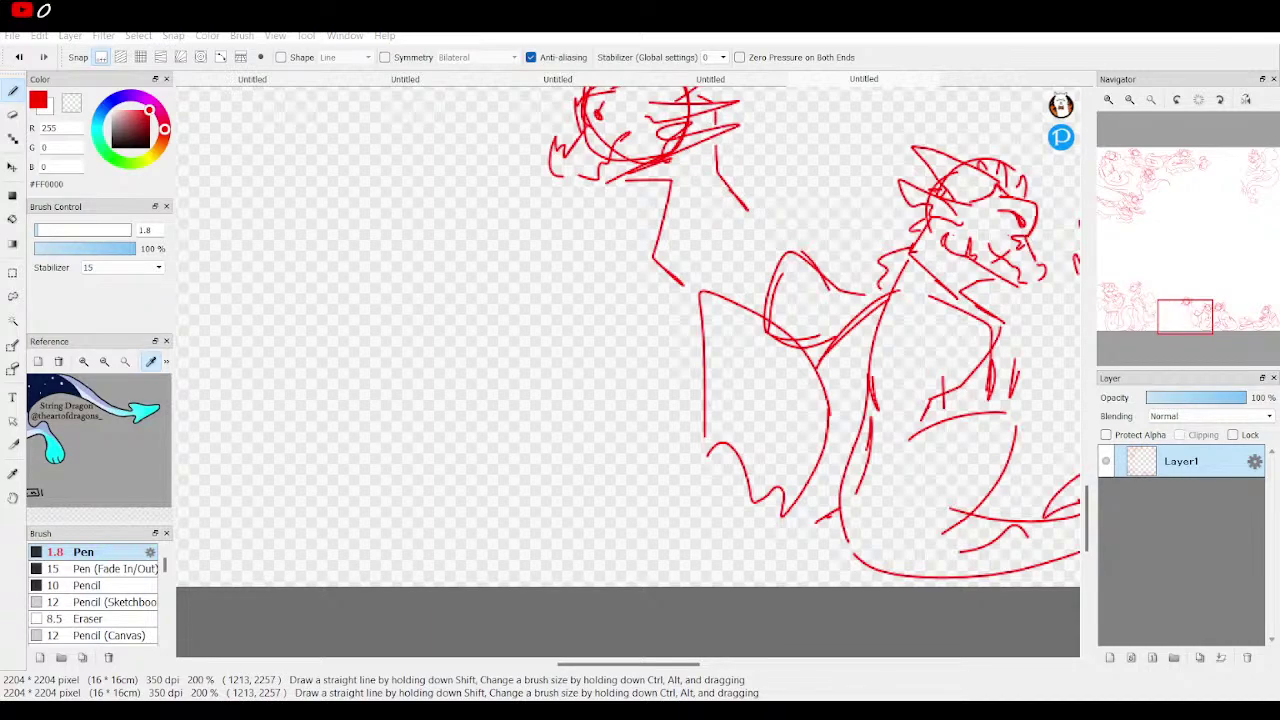
{"action": "mouse_move", "coordinate": [1185, 316]}
{"action": "left_mouse_down"}
{"action": "mouse_move", "coordinate": [1163, 329]}
{"action": "mouse_move", "coordinate": [1088, 315]}
{"action": "left_mouse_up"}
{"action": "left_click", "coordinate": [19, 58]}
{"action": "left_click", "coordinate": [19, 58]}
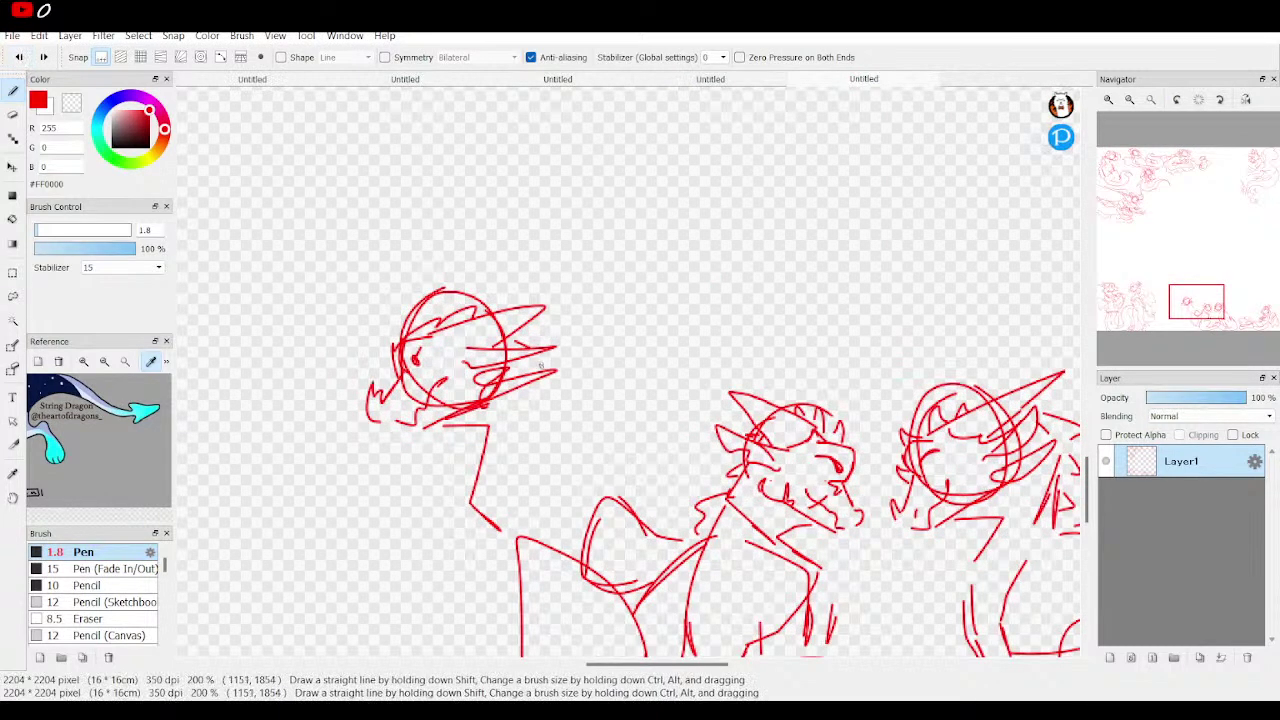
Draw the new dragon's nape and back, with a large raised wing arching over the neighbouring dragon.
{"action": "mouse_move", "coordinate": [557, 378]}
{"action": "left_mouse_down"}
{"action": "mouse_move", "coordinate": [533, 445]}
{"action": "mouse_move", "coordinate": [613, 465]}
{"action": "mouse_move", "coordinate": [651, 346]}
{"action": "mouse_move", "coordinate": [746, 296]}
{"action": "mouse_move", "coordinate": [836, 352]}
{"action": "mouse_move", "coordinate": [838, 396]}
{"action": "left_mouse_up"}
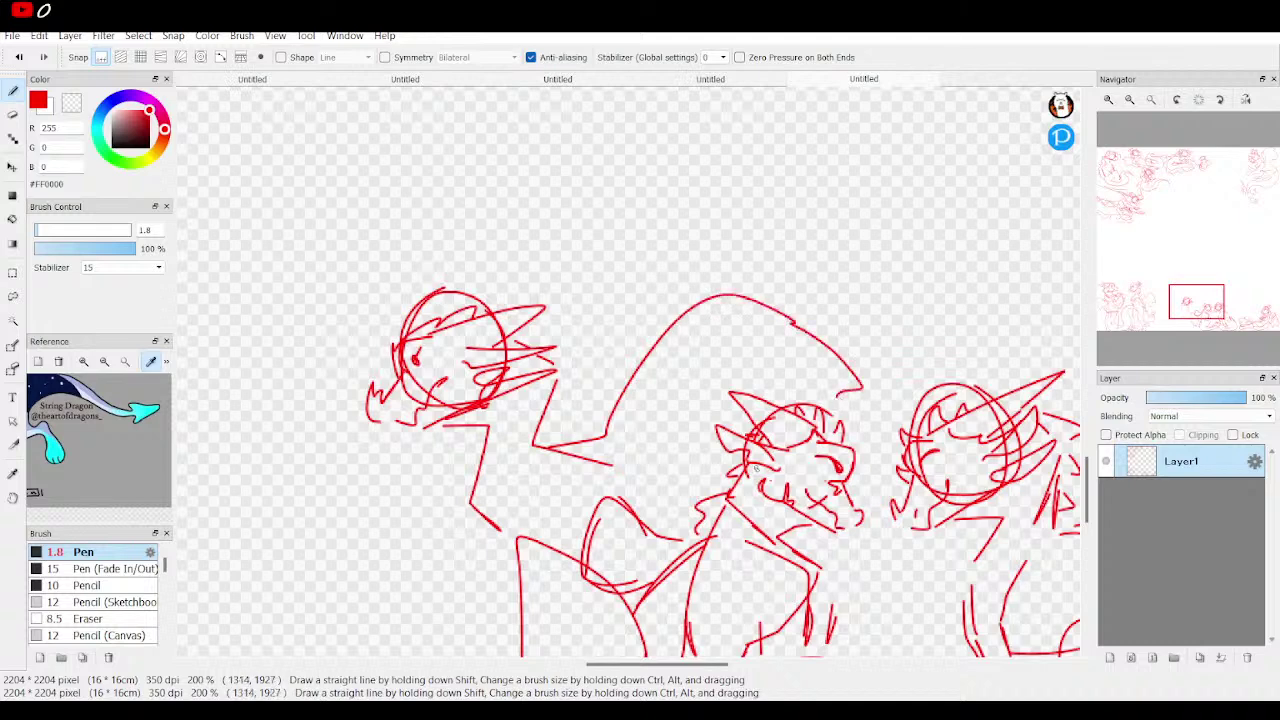
{"action": "left_click_drag", "start_coordinate": [591, 480], "coordinate": [698, 508]}
{"action": "mouse_move", "coordinate": [551, 435]}
{"action": "left_mouse_down"}
{"action": "mouse_move", "coordinate": [596, 401]}
{"action": "mouse_move", "coordinate": [616, 335]}
{"action": "mouse_move", "coordinate": [641, 310]}
{"action": "mouse_move", "coordinate": [688, 322]}
{"action": "left_mouse_up"}
Try to draw the new dragon's foreleg below the chest and undo its strokes.
{"action": "left_click", "coordinate": [1188, 310]}
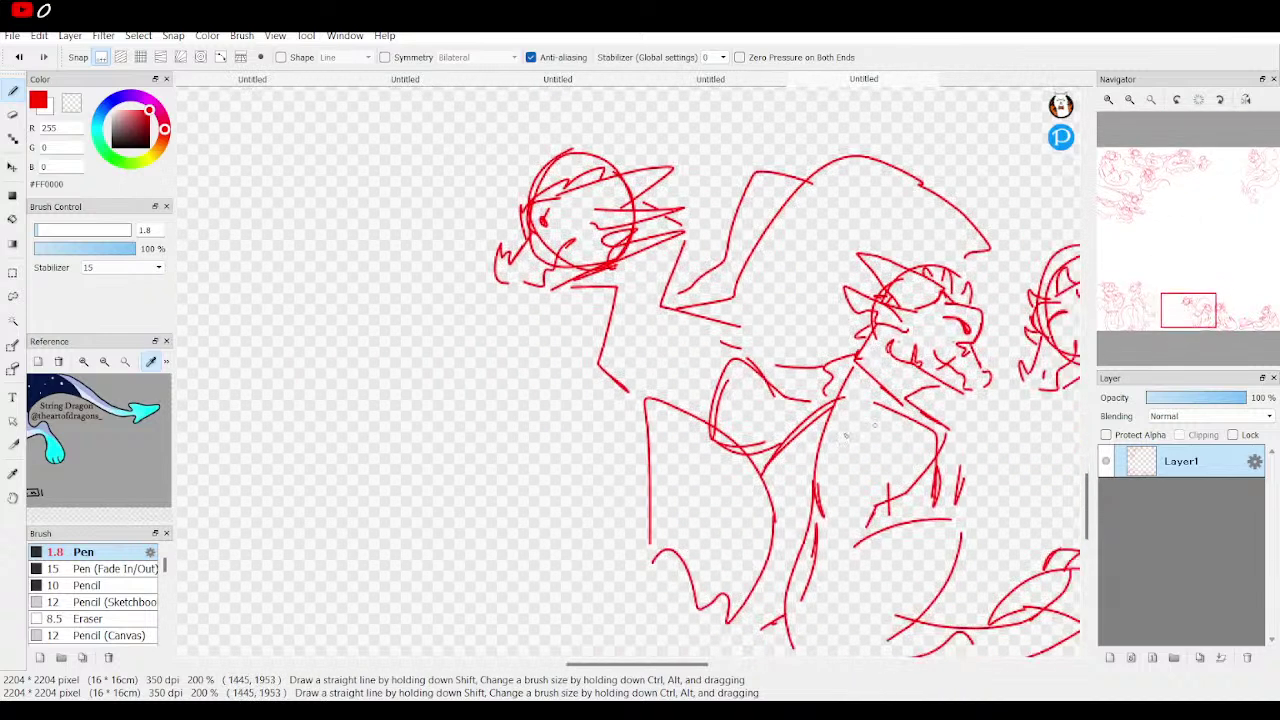
{"action": "mouse_move", "coordinate": [644, 345]}
{"action": "left_mouse_down"}
{"action": "mouse_move", "coordinate": [600, 421]}
{"action": "mouse_move", "coordinate": [630, 505]}
{"action": "left_mouse_up"}
{"action": "left_click_drag", "start_coordinate": [606, 455], "coordinate": [630, 507]}
{"action": "key", "text": "ctrl+z"}
{"action": "key", "text": "ctrl+z"}
{"action": "key", "text": "ctrl+z"}
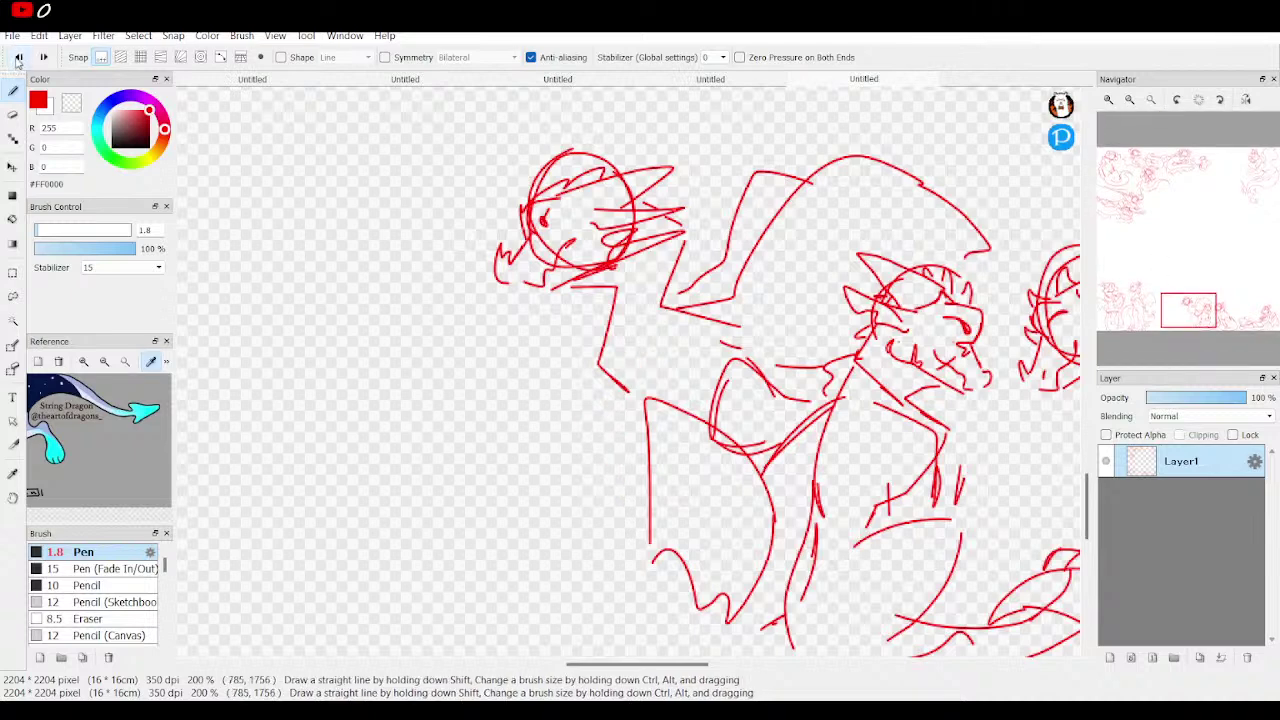
Redraw the new dragon's two straight forelegs and add pointed front feet at their ends.
{"action": "left_click_drag", "start_coordinate": [621, 345], "coordinate": [628, 520]}
{"action": "left_click_drag", "start_coordinate": [644, 440], "coordinate": [630, 512]}
{"action": "scroll", "coordinate": [736, 424], "scroll_direction": "down", "scroll_amount": 5}
{"action": "scroll", "coordinate": [657, 425], "scroll_direction": "up", "scroll_amount": 3}
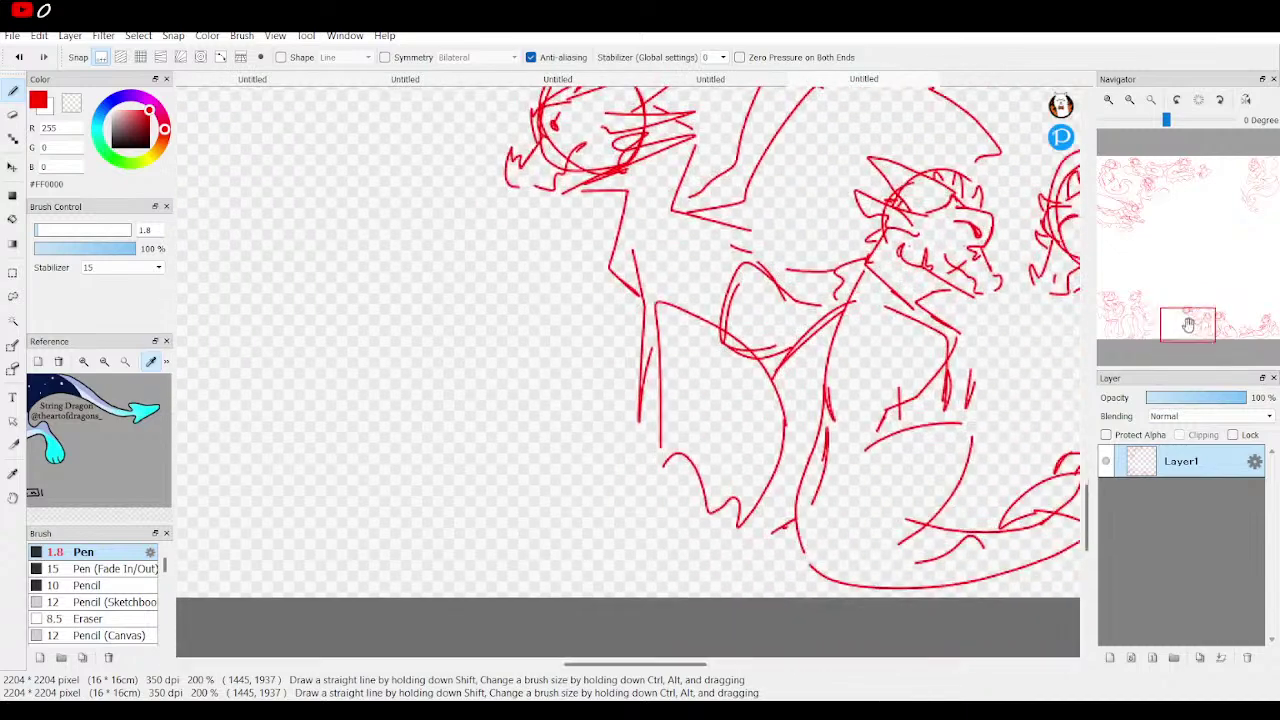
{"action": "mouse_move", "coordinate": [640, 440]}
{"action": "left_mouse_down"}
{"action": "mouse_move", "coordinate": [595, 430]}
{"action": "mouse_move", "coordinate": [564, 489]}
{"action": "mouse_move", "coordinate": [631, 476]}
{"action": "left_mouse_up"}
{"action": "mouse_move", "coordinate": [624, 290]}
{"action": "left_mouse_down"}
{"action": "mouse_move", "coordinate": [629, 425]}
{"action": "mouse_move", "coordinate": [592, 406]}
{"action": "mouse_move", "coordinate": [560, 456]}
{"action": "left_mouse_up"}
{"action": "left_click_drag", "start_coordinate": [1190, 318], "coordinate": [1172, 320]}
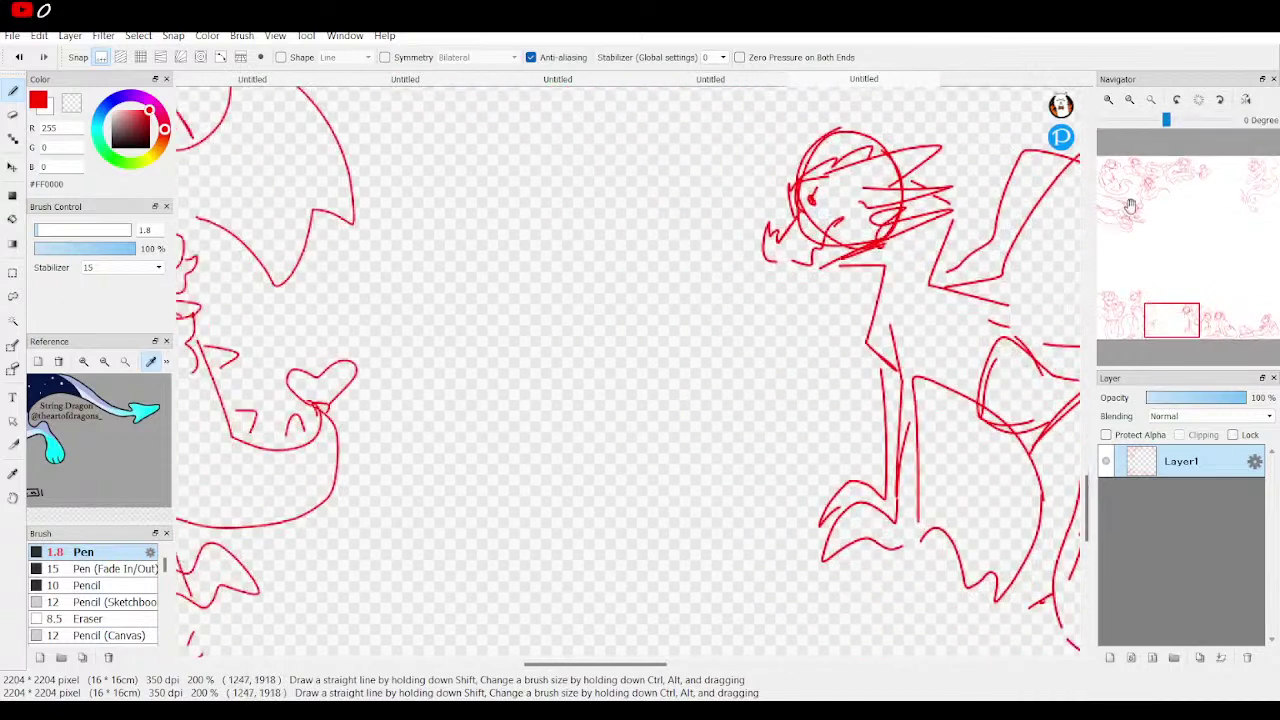
Undo every stroke of the new dragon beside the bottom pair.
{"action": "left_click", "coordinate": [1151, 100]}
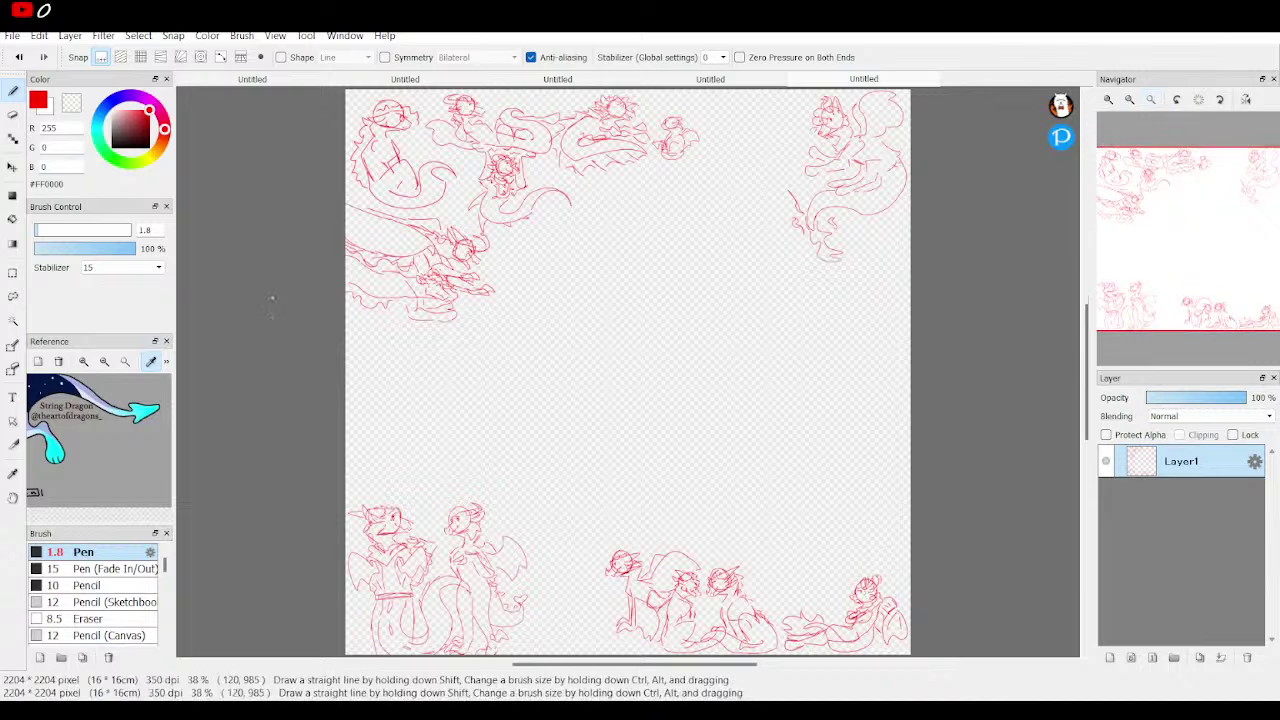
{"action": "left_click", "coordinate": [25, 63]}
{"action": "left_click", "coordinate": [25, 63]}
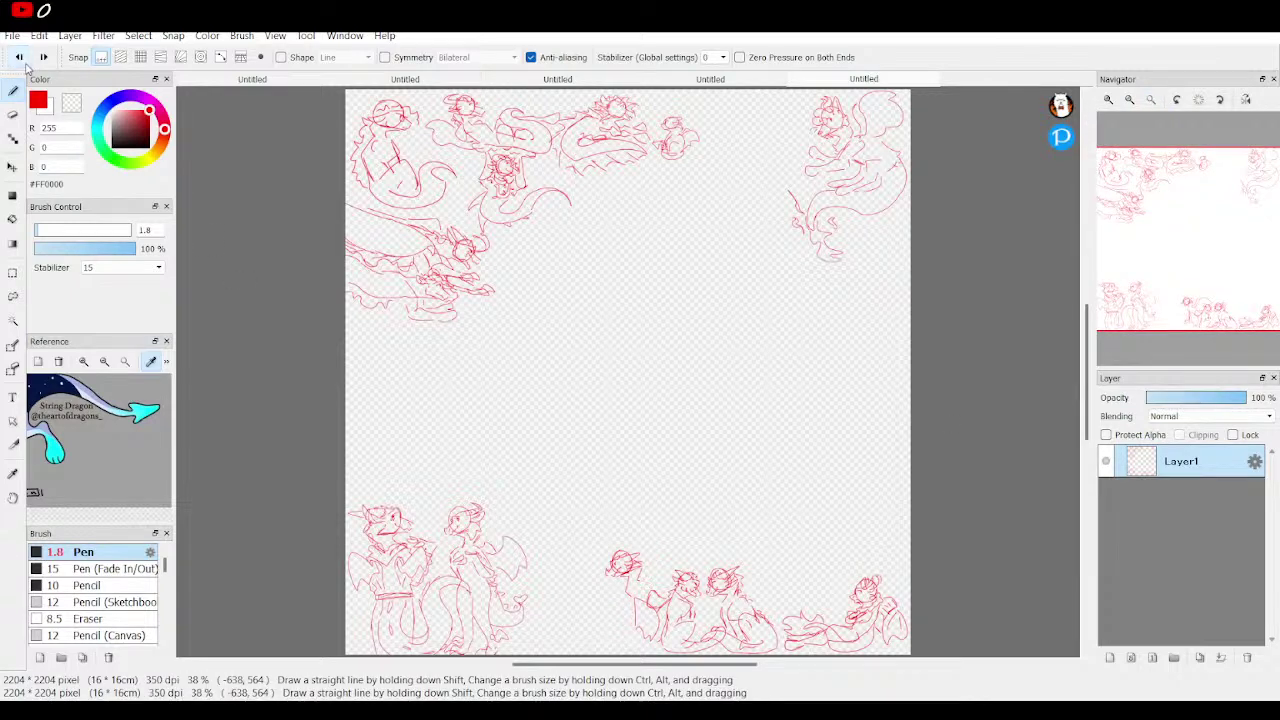
{"action": "left_click", "coordinate": [25, 63]}
{"action": "left_click", "coordinate": [25, 63]}
{"action": "left_click", "coordinate": [25, 63]}
{"action": "left_click", "coordinate": [25, 63]}
{"action": "left_click", "coordinate": [25, 63]}
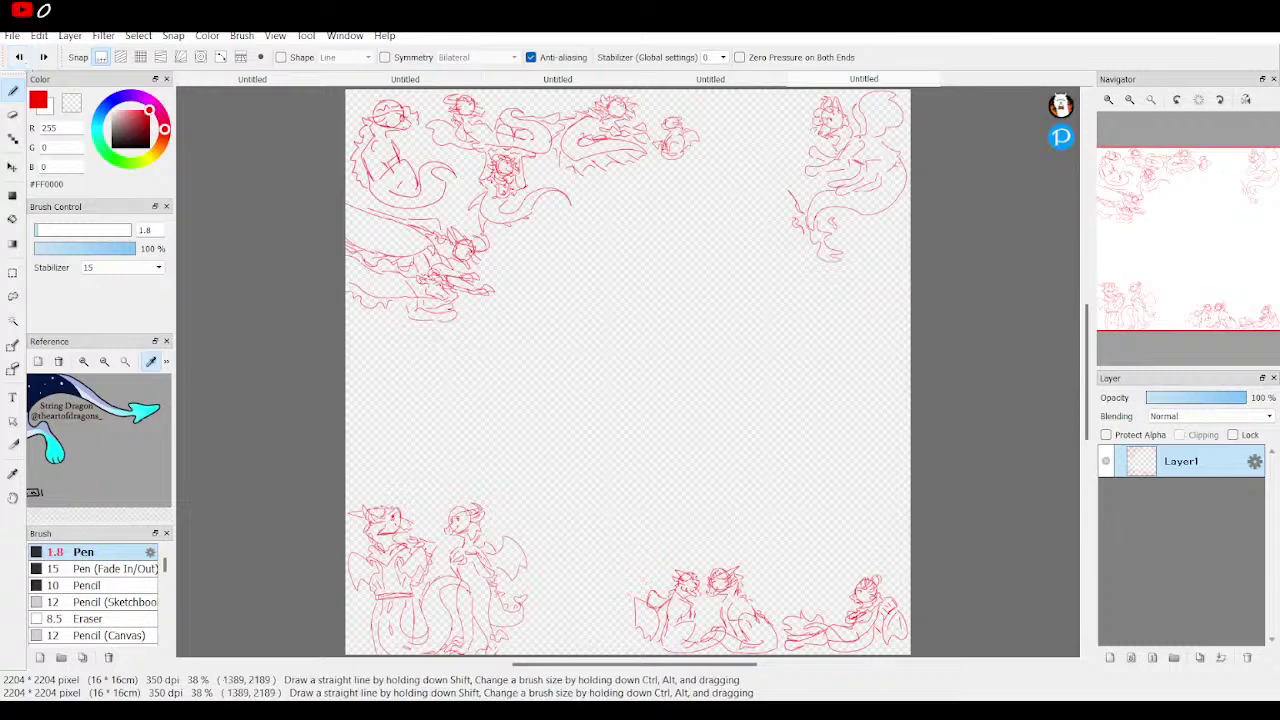
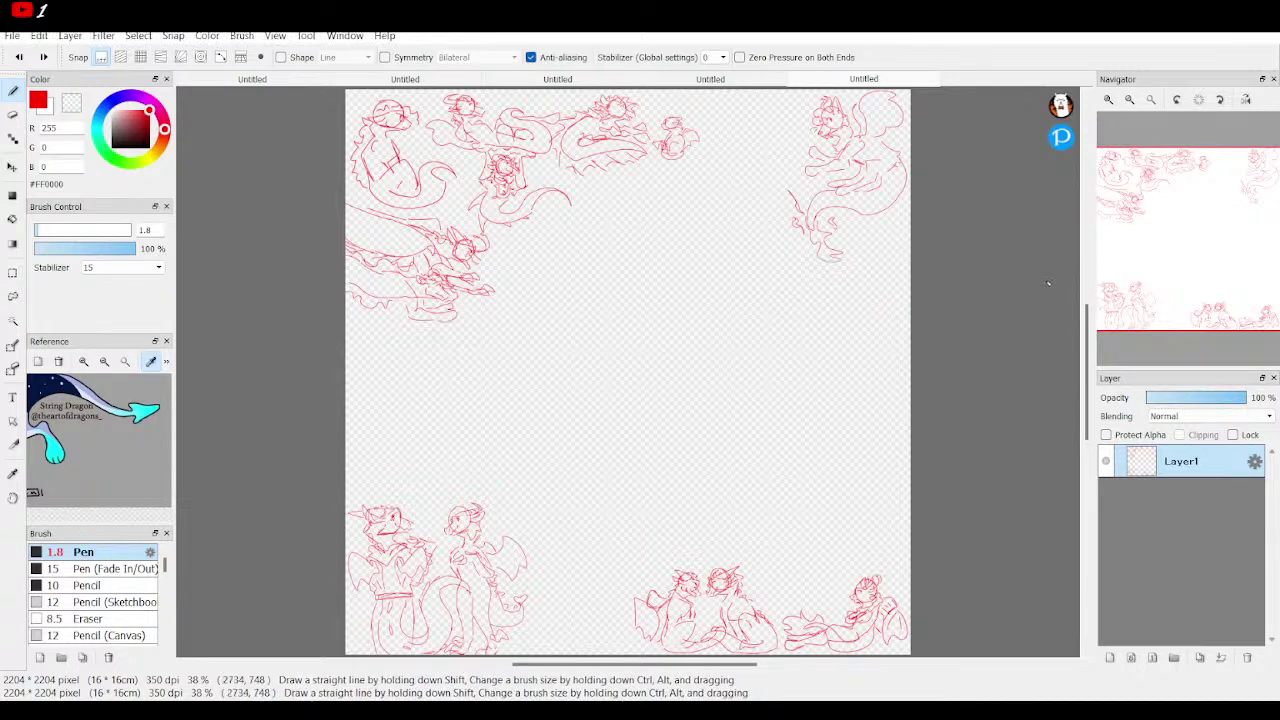
Lasso the reclining dragon in the canvas's bottom-right corner, move it up beneath the top-right dragon and clear the selection.
{"action": "mouse_move", "coordinate": [1115, 284]}
{"action": "left_click", "coordinate": [1108, 99]}
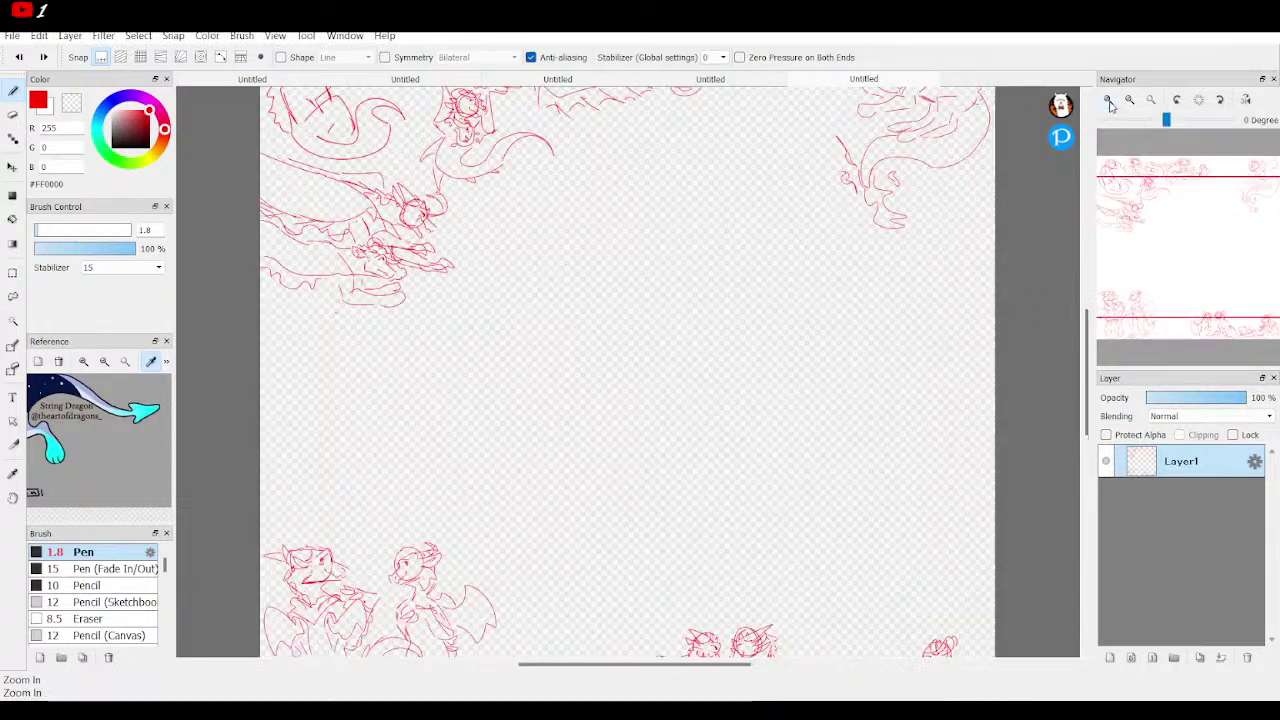
{"action": "left_click", "coordinate": [1108, 99]}
{"action": "left_click", "coordinate": [1108, 99]}
{"action": "mouse_move", "coordinate": [1189, 249]}
{"action": "left_mouse_down"}
{"action": "mouse_move", "coordinate": [1247, 315]}
{"action": "mouse_move", "coordinate": [1217, 313]}
{"action": "mouse_move", "coordinate": [1211, 297]}
{"action": "mouse_move", "coordinate": [1243, 309]}
{"action": "left_mouse_up"}
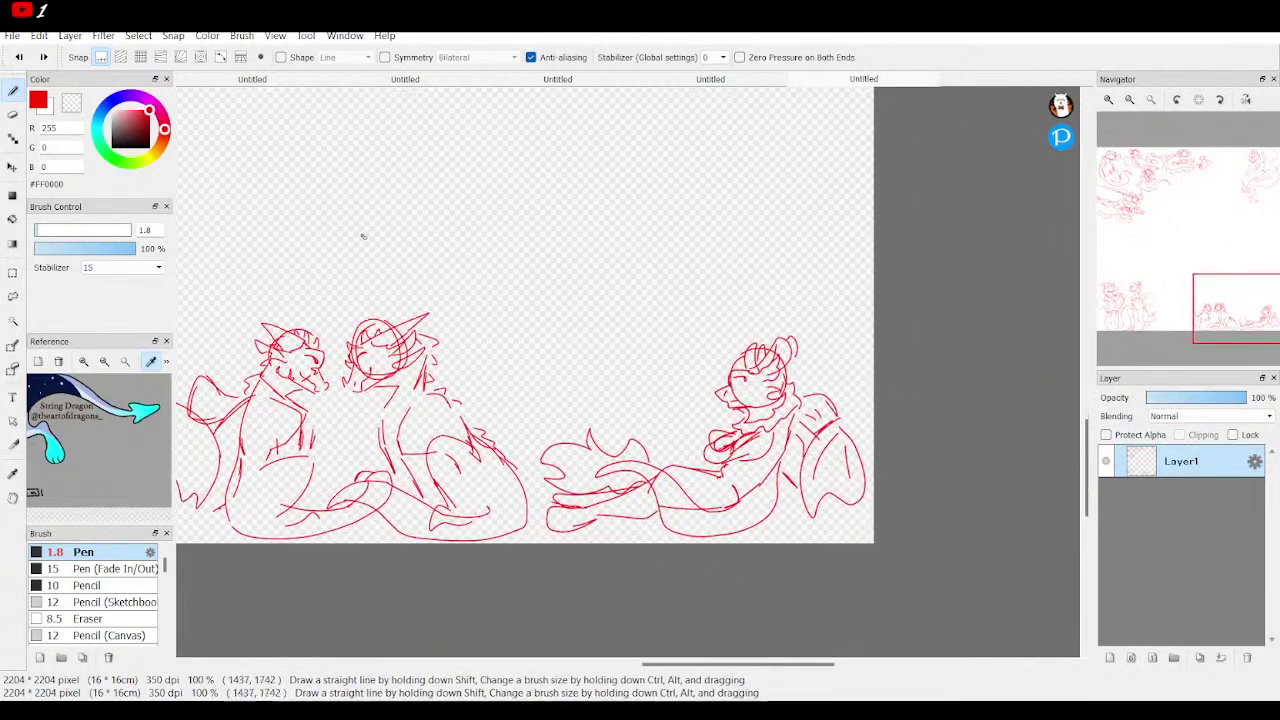
{"action": "left_click", "coordinate": [13, 272]}
{"action": "left_click", "coordinate": [13, 296]}
{"action": "mouse_move", "coordinate": [828, 322]}
{"action": "left_mouse_down"}
{"action": "mouse_move", "coordinate": [616, 321]}
{"action": "mouse_move", "coordinate": [553, 395]}
{"action": "mouse_move", "coordinate": [524, 456]}
{"action": "mouse_move", "coordinate": [548, 554]}
{"action": "mouse_move", "coordinate": [648, 590]}
{"action": "mouse_move", "coordinate": [896, 541]}
{"action": "mouse_move", "coordinate": [921, 410]}
{"action": "mouse_move", "coordinate": [828, 322]}
{"action": "left_mouse_up"}
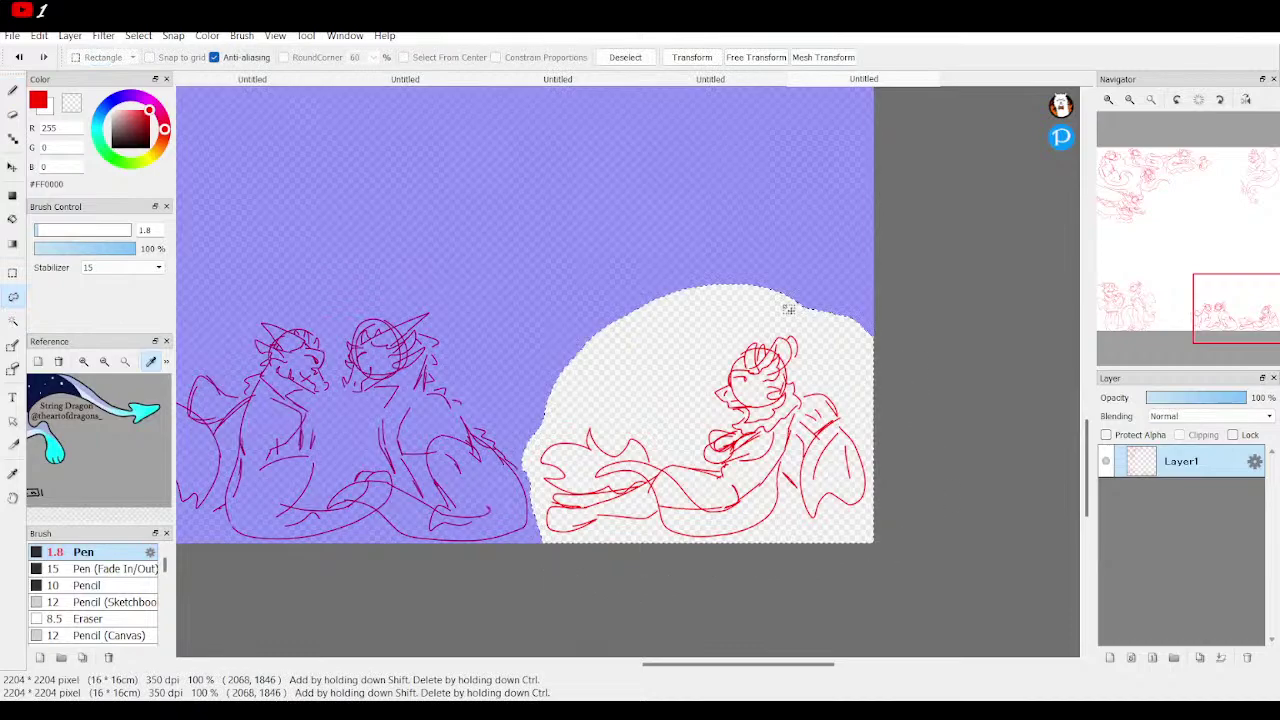
{"action": "left_click", "coordinate": [685, 58]}
{"action": "left_click", "coordinate": [1129, 99]}
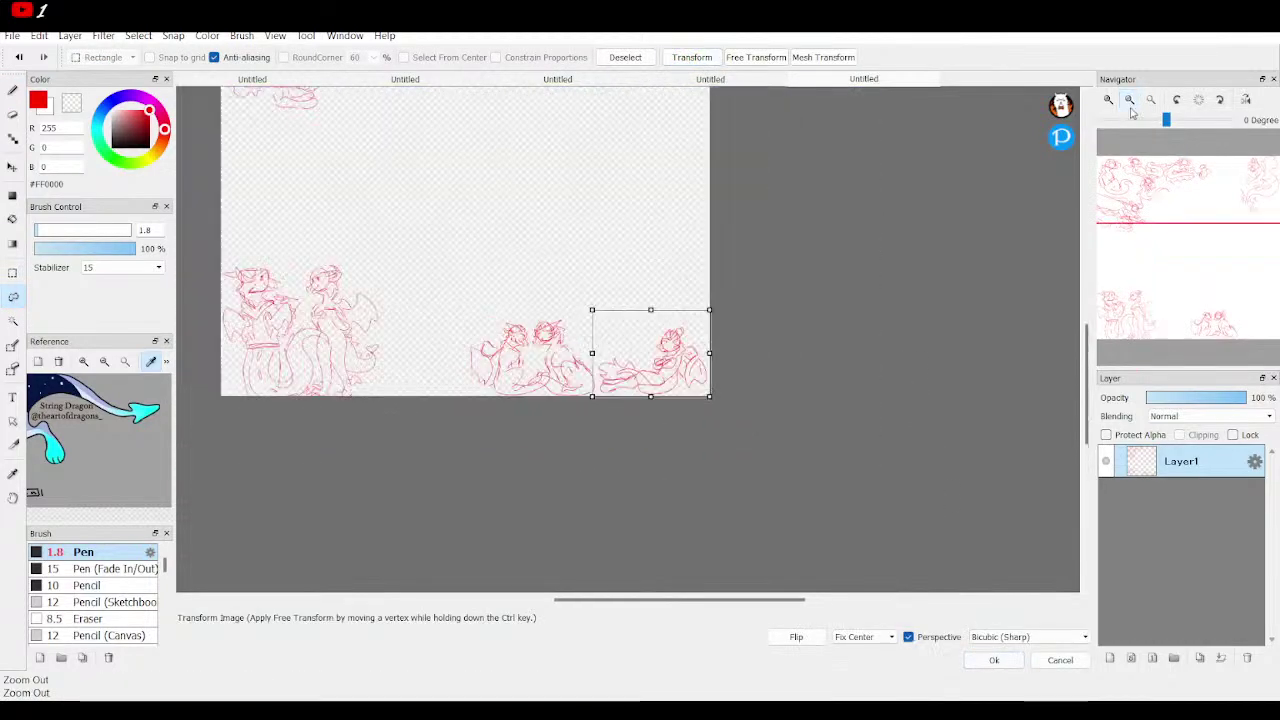
{"action": "left_click", "coordinate": [1205, 242]}
{"action": "left_click_drag", "start_coordinate": [818, 544], "coordinate": [818, 253]}
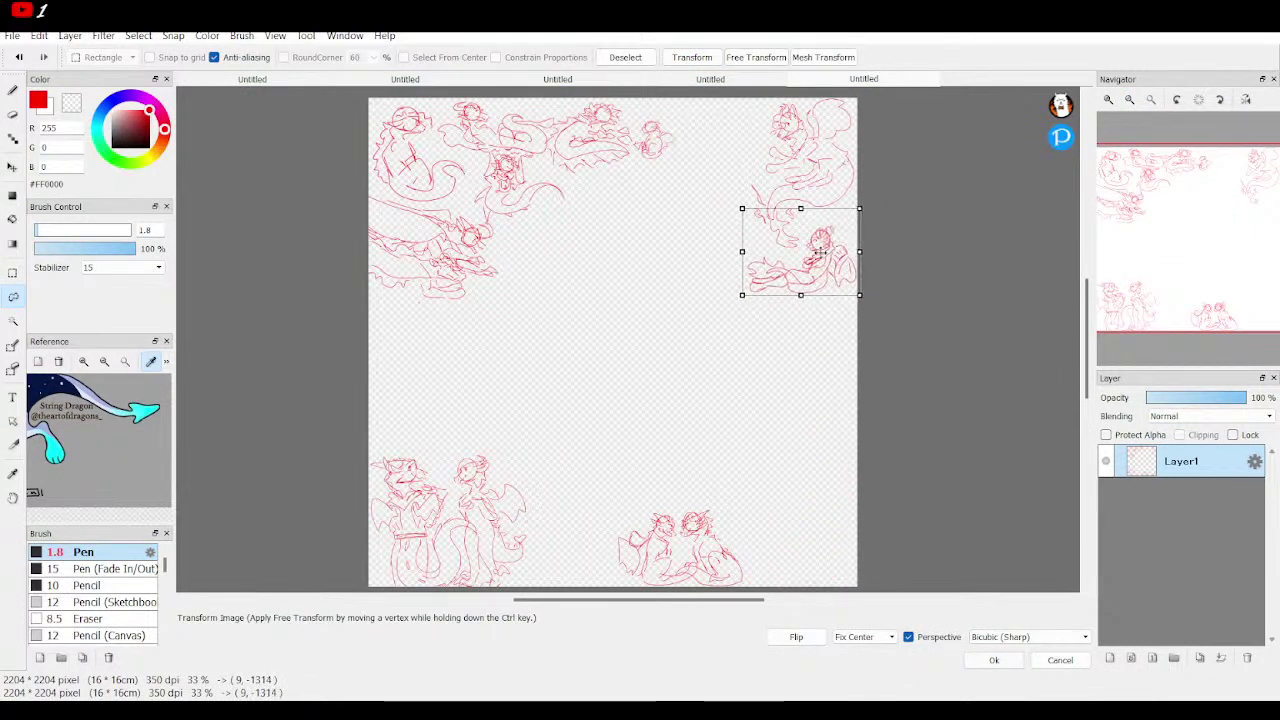
{"action": "left_click", "coordinate": [994, 660]}
{"action": "left_click", "coordinate": [13, 272]}
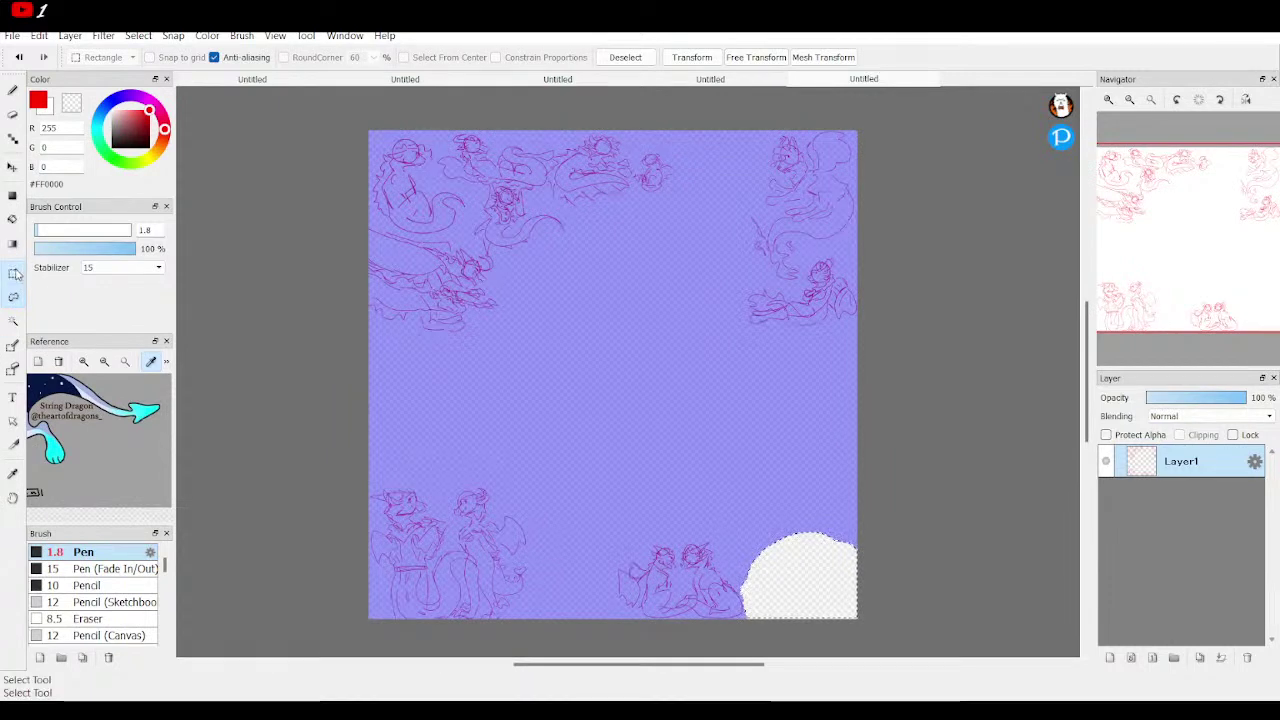
{"action": "left_click", "coordinate": [518, 346]}
Lasso the sitting dragon pair at the canvas's bottom edge and move it left toward the bottom-left group.
{"action": "left_click", "coordinate": [13, 296]}
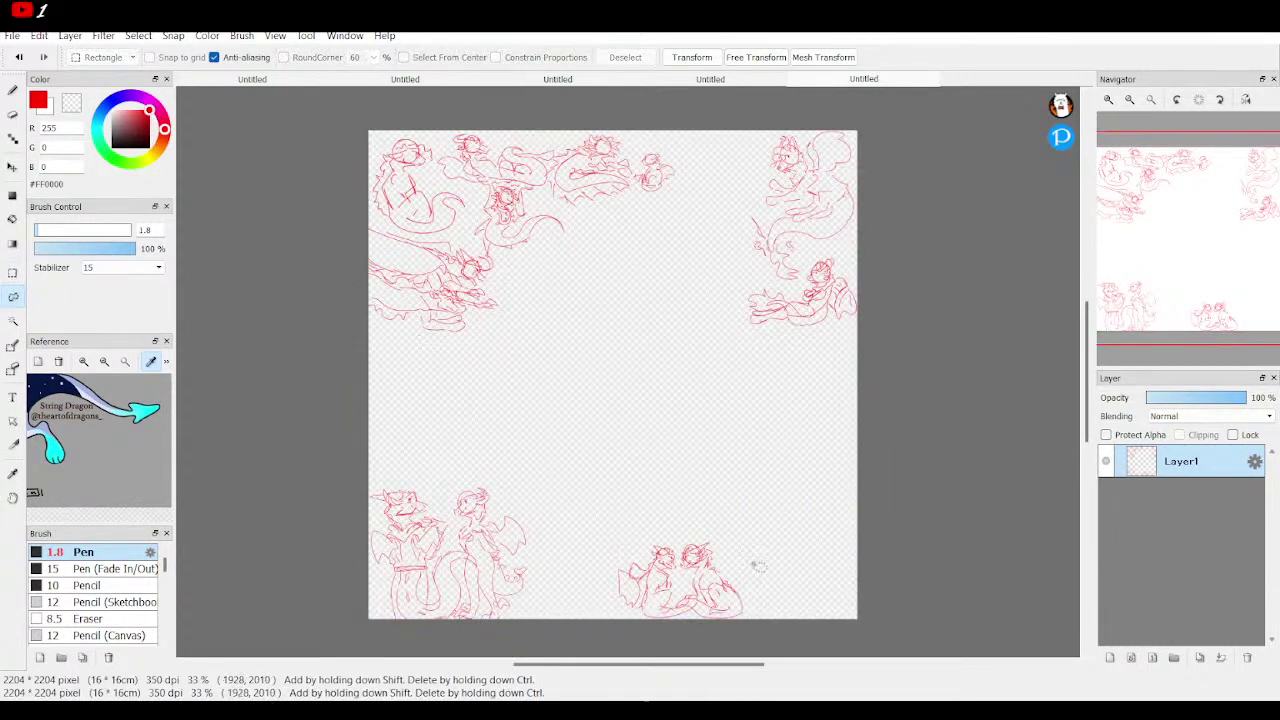
{"action": "mouse_move", "coordinate": [770, 607]}
{"action": "left_mouse_down"}
{"action": "mouse_move", "coordinate": [652, 647]}
{"action": "mouse_move", "coordinate": [567, 568]}
{"action": "mouse_move", "coordinate": [665, 494]}
{"action": "mouse_move", "coordinate": [760, 567]}
{"action": "mouse_move", "coordinate": [662, 537]}
{"action": "left_mouse_up"}
{"action": "left_click", "coordinate": [692, 57]}
{"action": "left_click", "coordinate": [994, 660]}
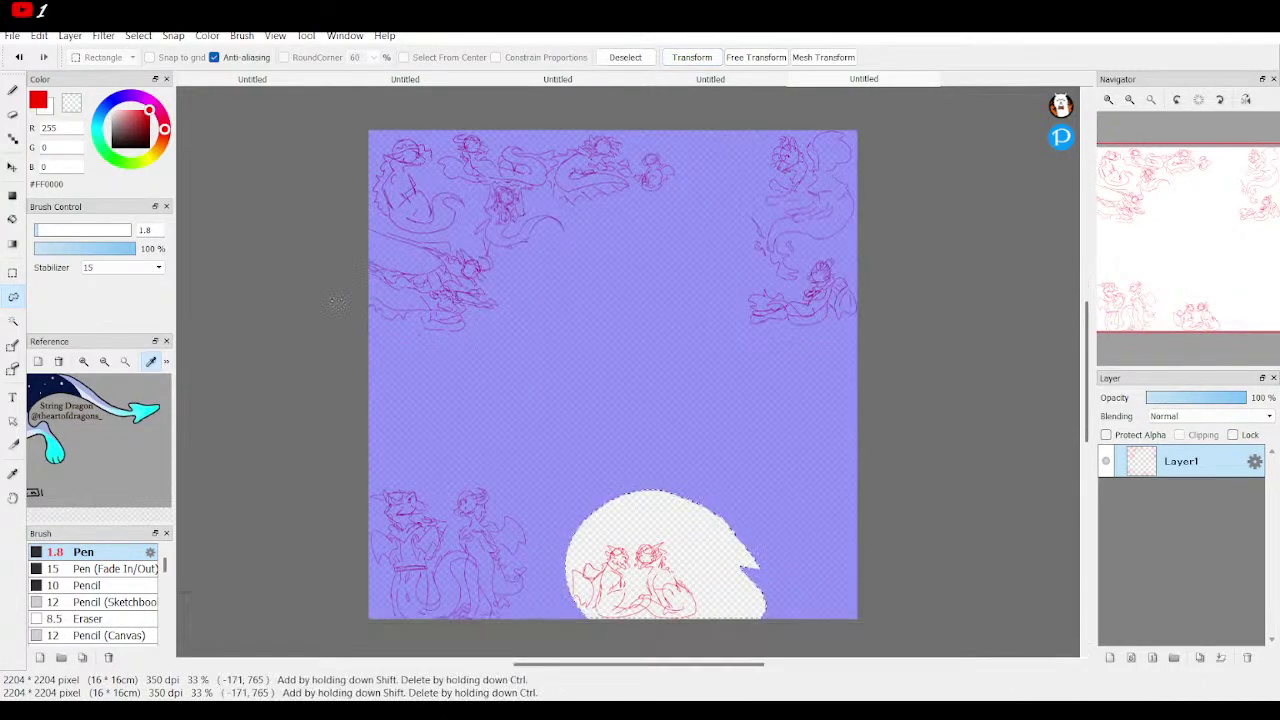
Clear the selection around the moved dragon pair and switch back to the Pen for drawing in the canvas's empty bottom-right corner.
{"action": "key", "text": "ctrl+d"}
{"action": "key", "text": "b"}
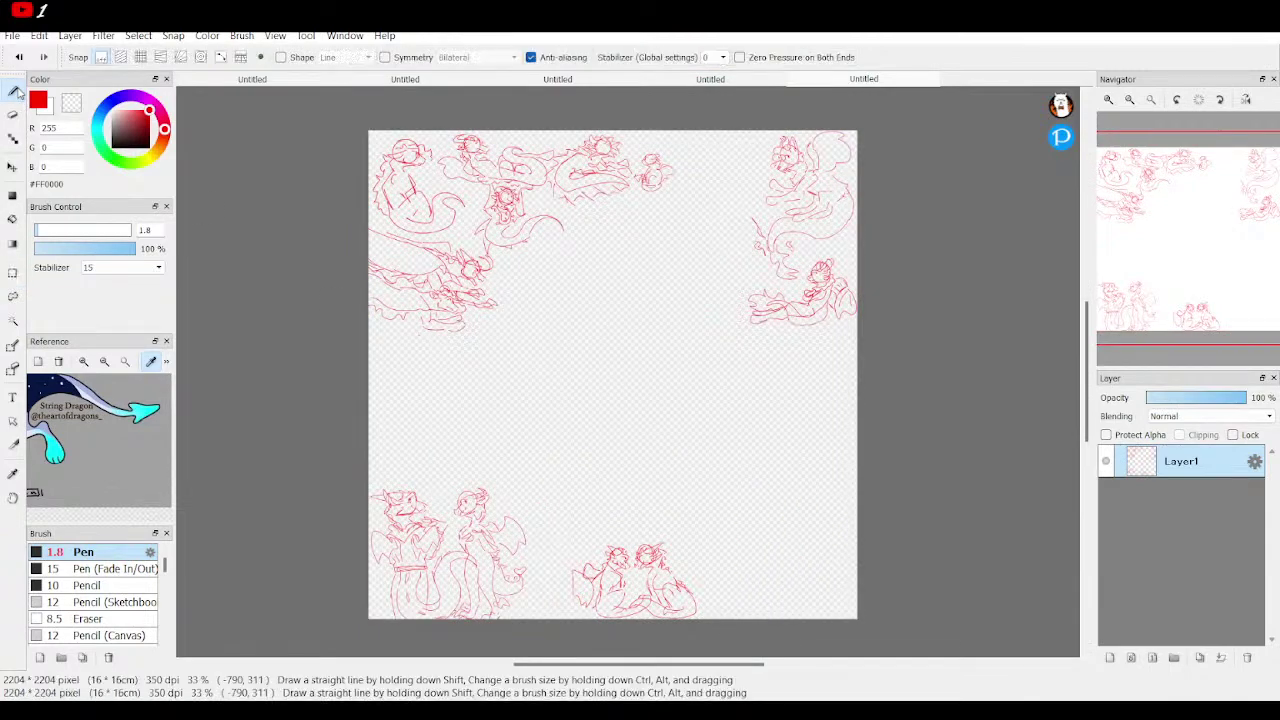
{"action": "scroll", "coordinate": [1137, 228], "scroll_direction": "up", "scroll_amount": 5}
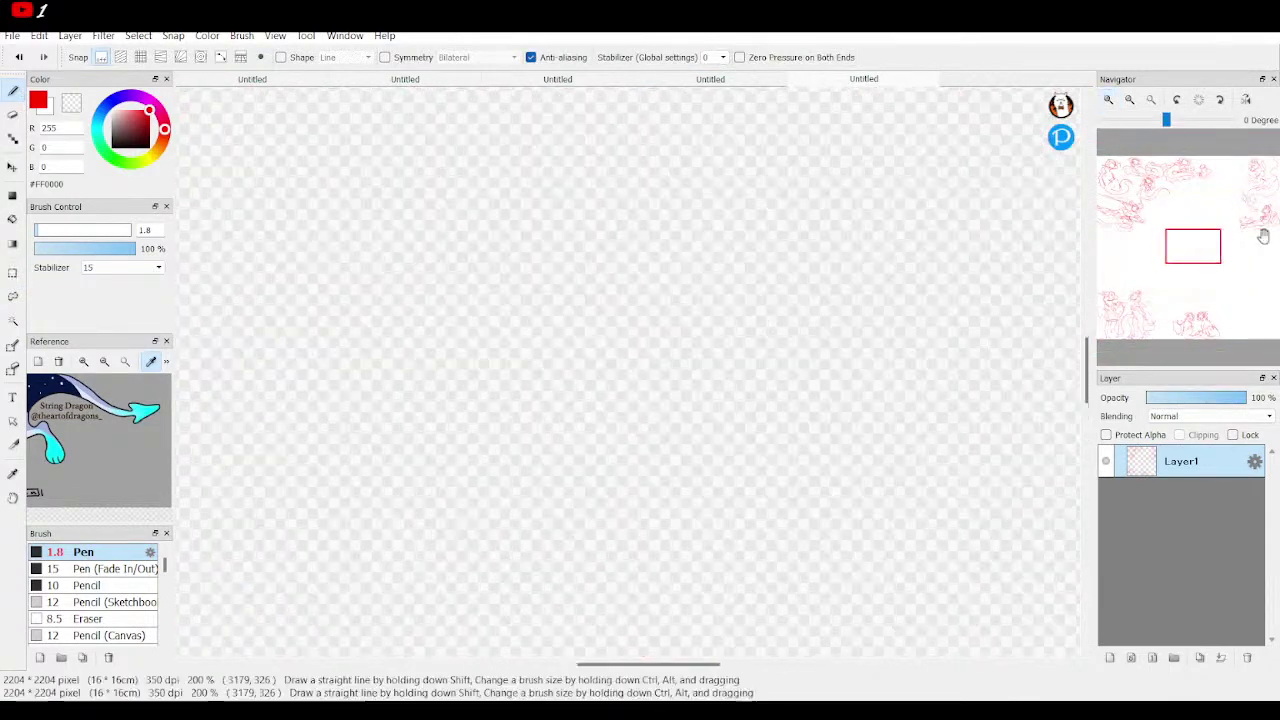
{"action": "left_click_drag", "start_coordinate": [1208, 267], "coordinate": [1262, 316]}
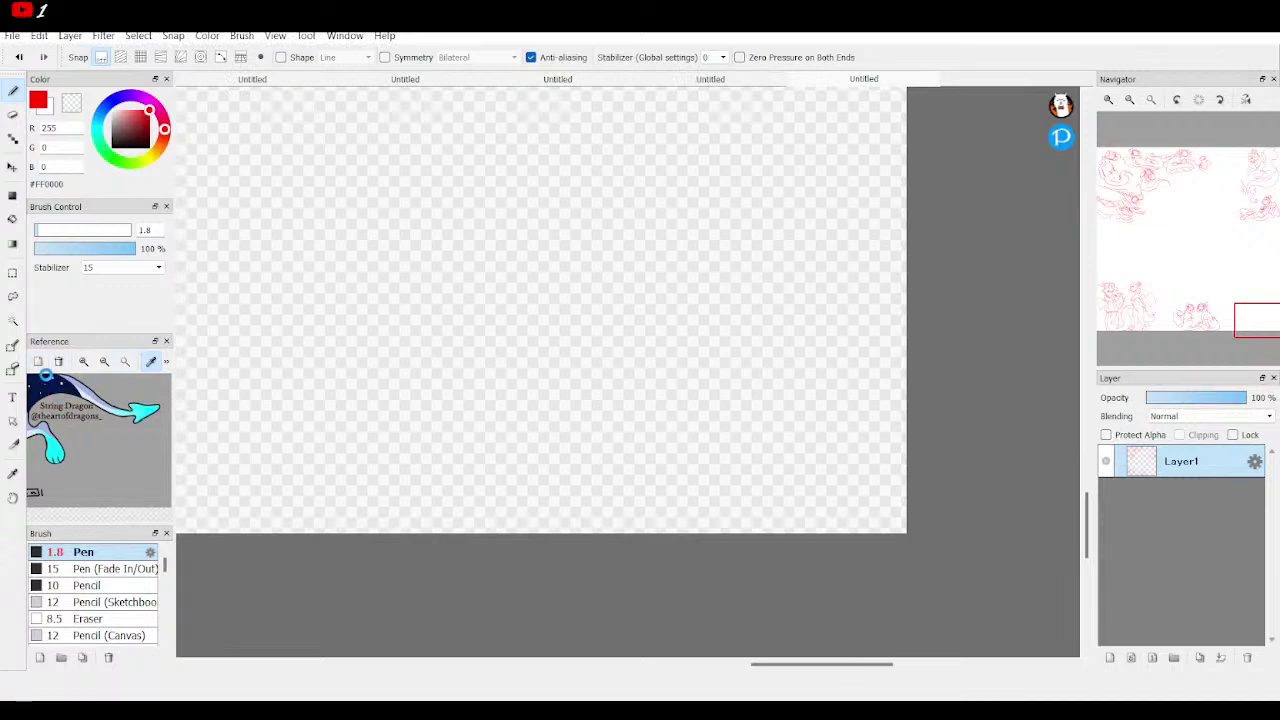
Remove the String Dragon reference picture and enlarge the next one on the purple dragon's head.
{"action": "left_click", "coordinate": [59, 366]}
{"action": "left_click", "coordinate": [83, 362]}
{"action": "left_click", "coordinate": [83, 362]}
{"action": "left_click", "coordinate": [83, 362]}
{"action": "left_click", "coordinate": [83, 362]}
{"action": "left_click_drag", "start_coordinate": [161, 432], "coordinate": [145, 495]}
{"action": "left_click_drag", "start_coordinate": [1275, 330], "coordinate": [1262, 307]}
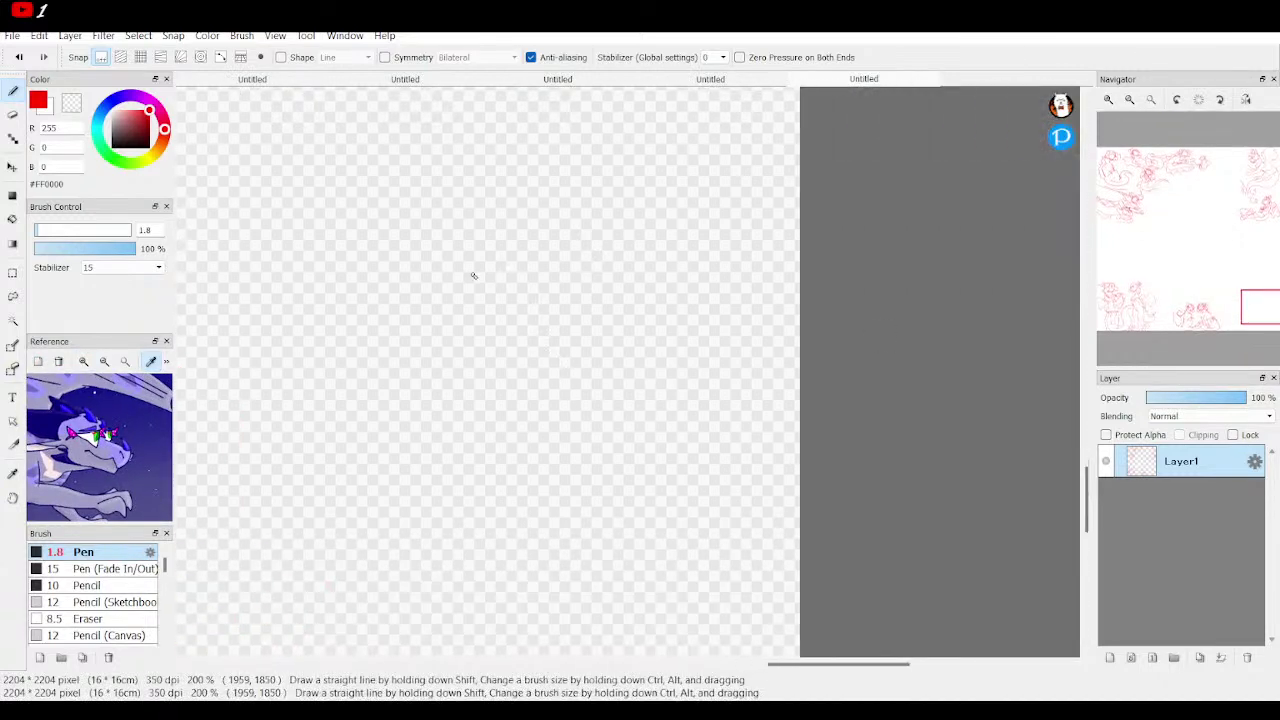
Draw a new dragon's round head in the canvas's bottom-right corner with its snout, mouth, jaw line and lower cheek spikes.
{"action": "mouse_move", "coordinate": [487, 274]}
{"action": "left_mouse_down"}
{"action": "mouse_move", "coordinate": [572, 361]}
{"action": "mouse_move", "coordinate": [523, 284]}
{"action": "mouse_move", "coordinate": [461, 270]}
{"action": "mouse_move", "coordinate": [461, 361]}
{"action": "mouse_move", "coordinate": [569, 351]}
{"action": "mouse_move", "coordinate": [557, 264]}
{"action": "mouse_move", "coordinate": [486, 263]}
{"action": "left_mouse_up"}
{"action": "left_click", "coordinate": [18, 57]}
{"action": "left_click", "coordinate": [1101, 112]}
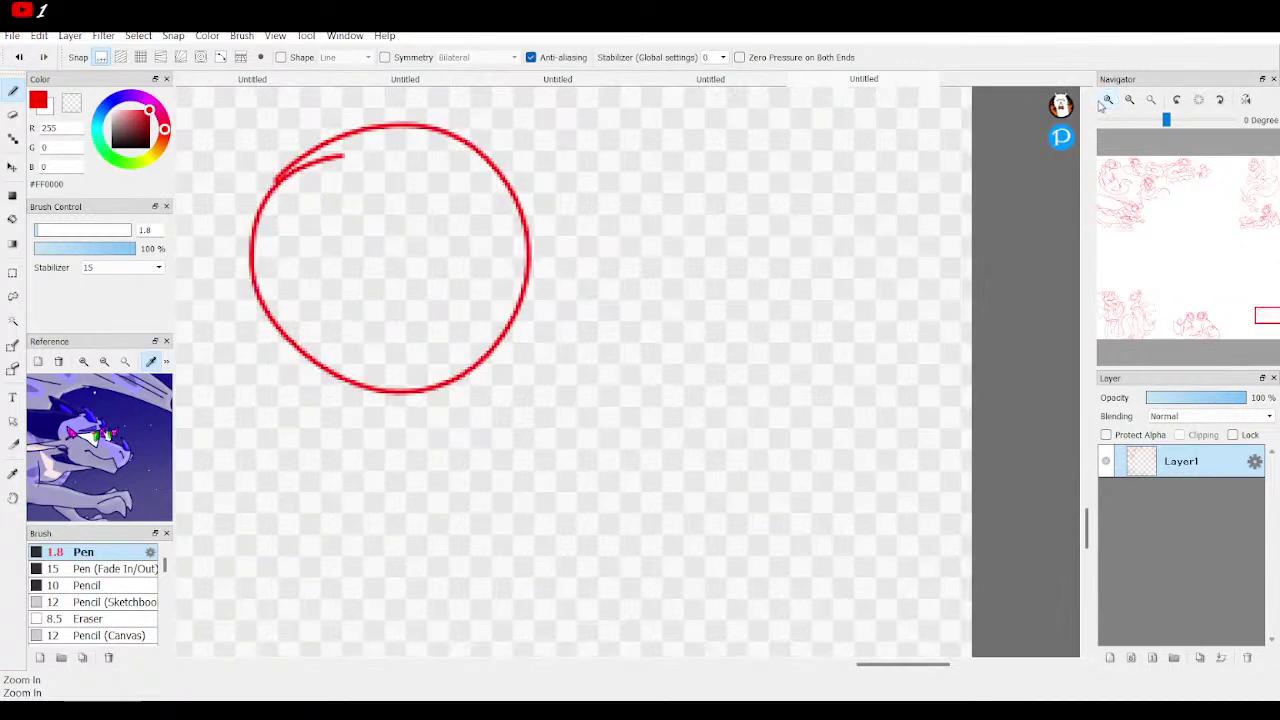
{"action": "left_click", "coordinate": [1256, 316]}
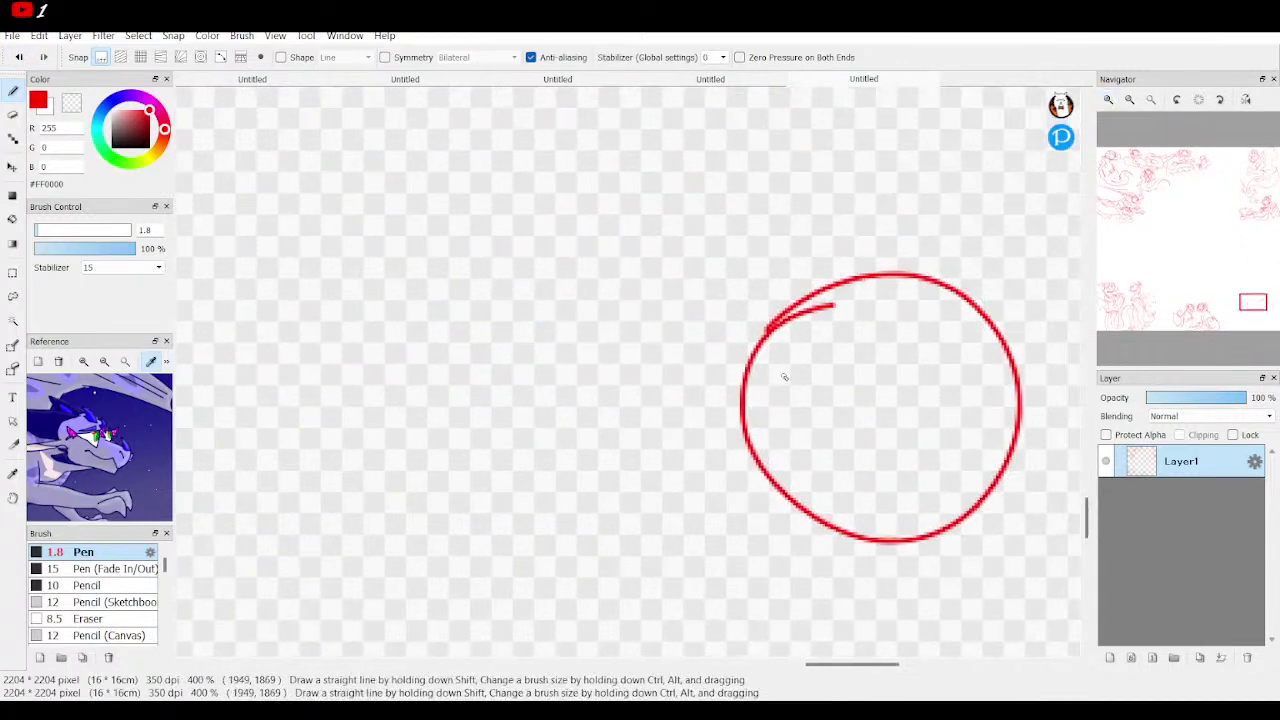
{"action": "mouse_move", "coordinate": [751, 467]}
{"action": "left_mouse_down"}
{"action": "mouse_move", "coordinate": [686, 544]}
{"action": "mouse_move", "coordinate": [675, 514]}
{"action": "mouse_move", "coordinate": [662, 526]}
{"action": "mouse_move", "coordinate": [677, 567]}
{"action": "mouse_move", "coordinate": [741, 594]}
{"action": "mouse_move", "coordinate": [808, 514]}
{"action": "left_mouse_up"}
{"action": "left_click_drag", "start_coordinate": [758, 601], "coordinate": [938, 516]}
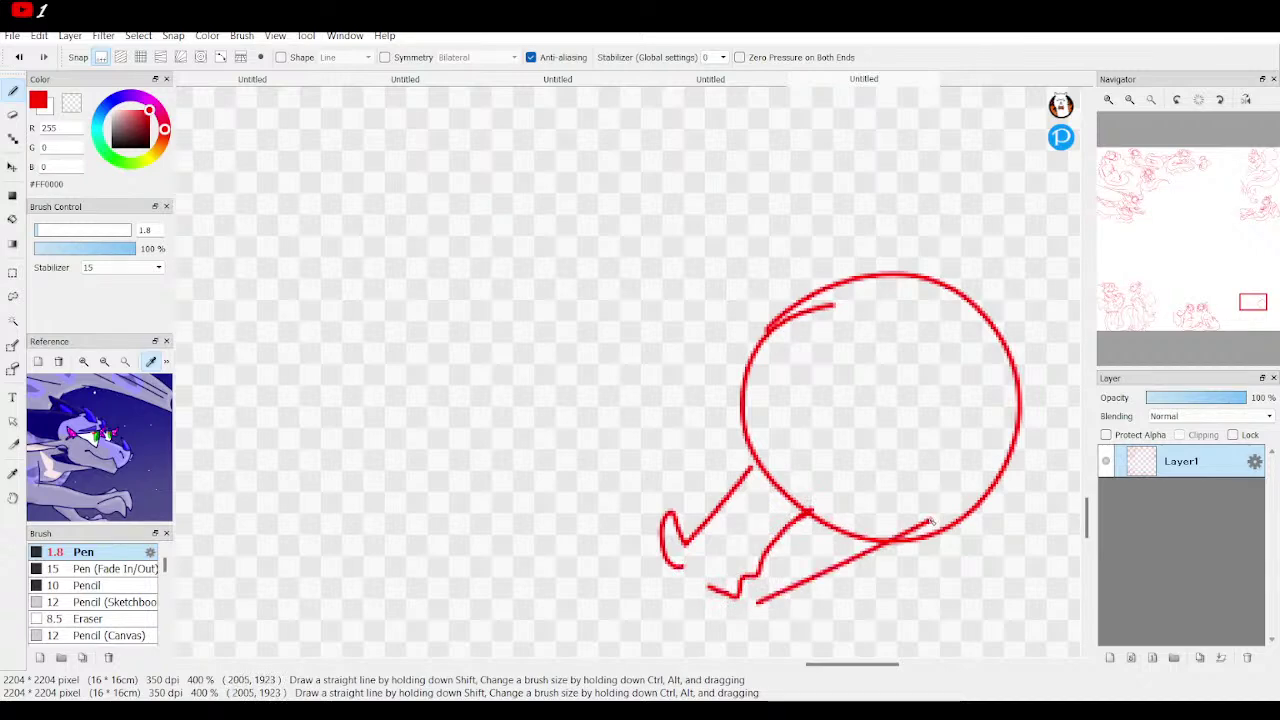
{"action": "mouse_move", "coordinate": [772, 603]}
{"action": "left_mouse_down"}
{"action": "mouse_move", "coordinate": [1052, 462]}
{"action": "mouse_move", "coordinate": [945, 478]}
{"action": "mouse_move", "coordinate": [948, 492]}
{"action": "mouse_move", "coordinate": [983, 438]}
{"action": "mouse_move", "coordinate": [928, 462]}
{"action": "mouse_move", "coordinate": [945, 460]}
{"action": "left_mouse_up"}
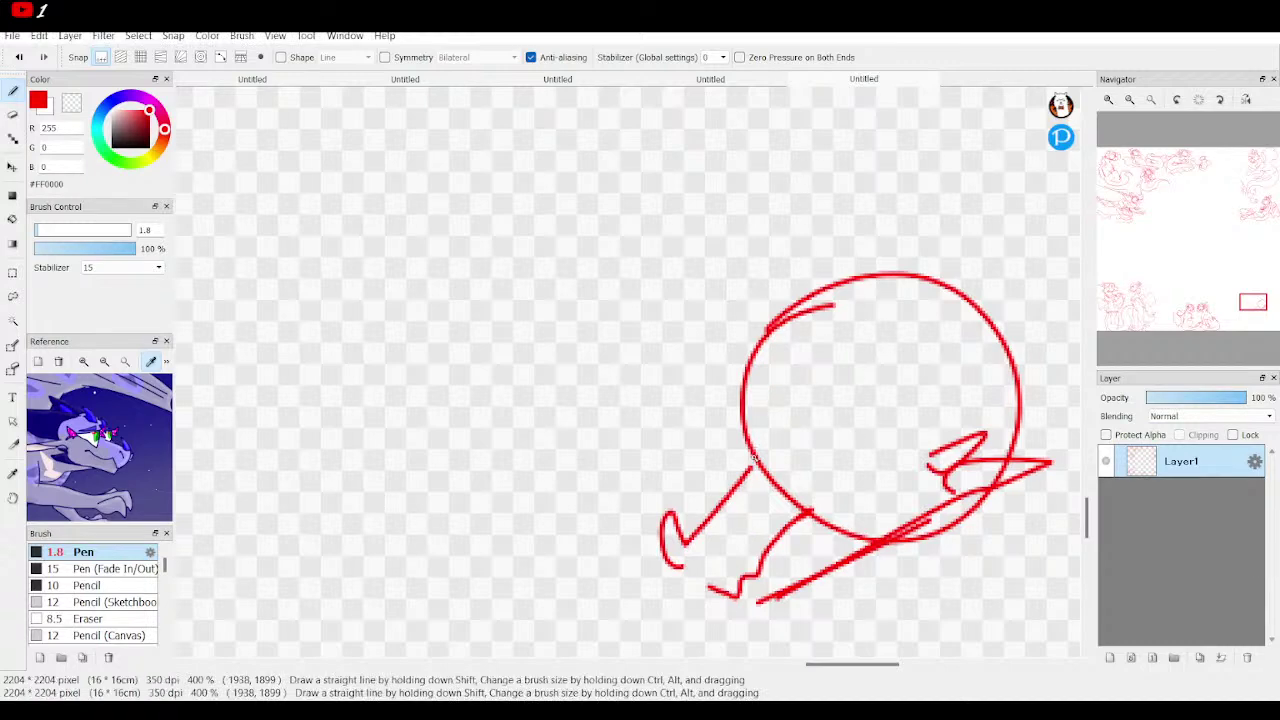
Add the brow, eye, long swept-back ear, jagged cheek spikes and pointed crest to the new dragon's head.
{"action": "mouse_move", "coordinate": [800, 390]}
{"action": "left_mouse_down"}
{"action": "mouse_move", "coordinate": [755, 390]}
{"action": "mouse_move", "coordinate": [736, 440]}
{"action": "mouse_move", "coordinate": [752, 470]}
{"action": "mouse_move", "coordinate": [796, 414]}
{"action": "mouse_move", "coordinate": [808, 432]}
{"action": "mouse_move", "coordinate": [800, 420]}
{"action": "left_mouse_up"}
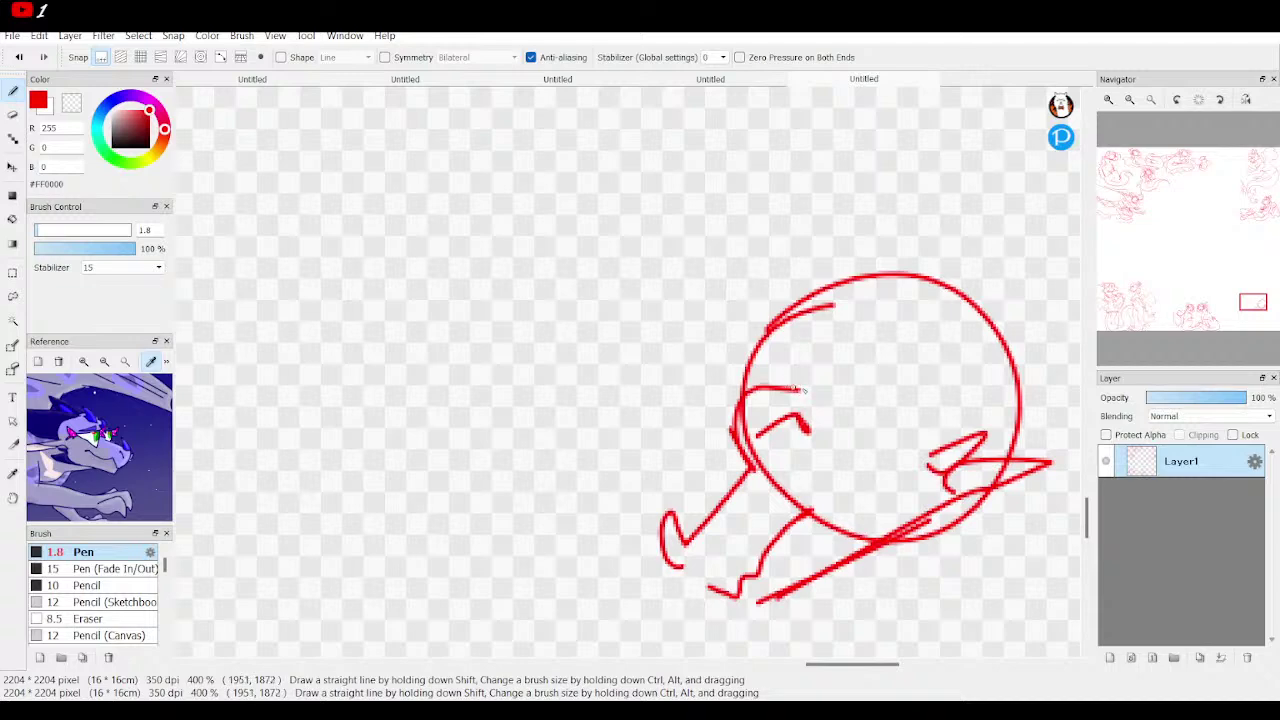
{"action": "left_click_drag", "start_coordinate": [906, 391], "coordinate": [900, 404]}
{"action": "mouse_move", "coordinate": [1035, 347]}
{"action": "left_mouse_down"}
{"action": "mouse_move", "coordinate": [980, 413]}
{"action": "mouse_move", "coordinate": [937, 428]}
{"action": "mouse_move", "coordinate": [928, 453]}
{"action": "mouse_move", "coordinate": [976, 374]}
{"action": "left_mouse_up"}
{"action": "left_click_drag", "start_coordinate": [793, 391], "coordinate": [1080, 258]}
{"action": "left_click_drag", "start_coordinate": [1275, 316], "coordinate": [1277, 320]}
{"action": "mouse_move", "coordinate": [1036, 244]}
{"action": "left_mouse_down"}
{"action": "mouse_move", "coordinate": [934, 346]}
{"action": "mouse_move", "coordinate": [838, 366]}
{"action": "left_mouse_up"}
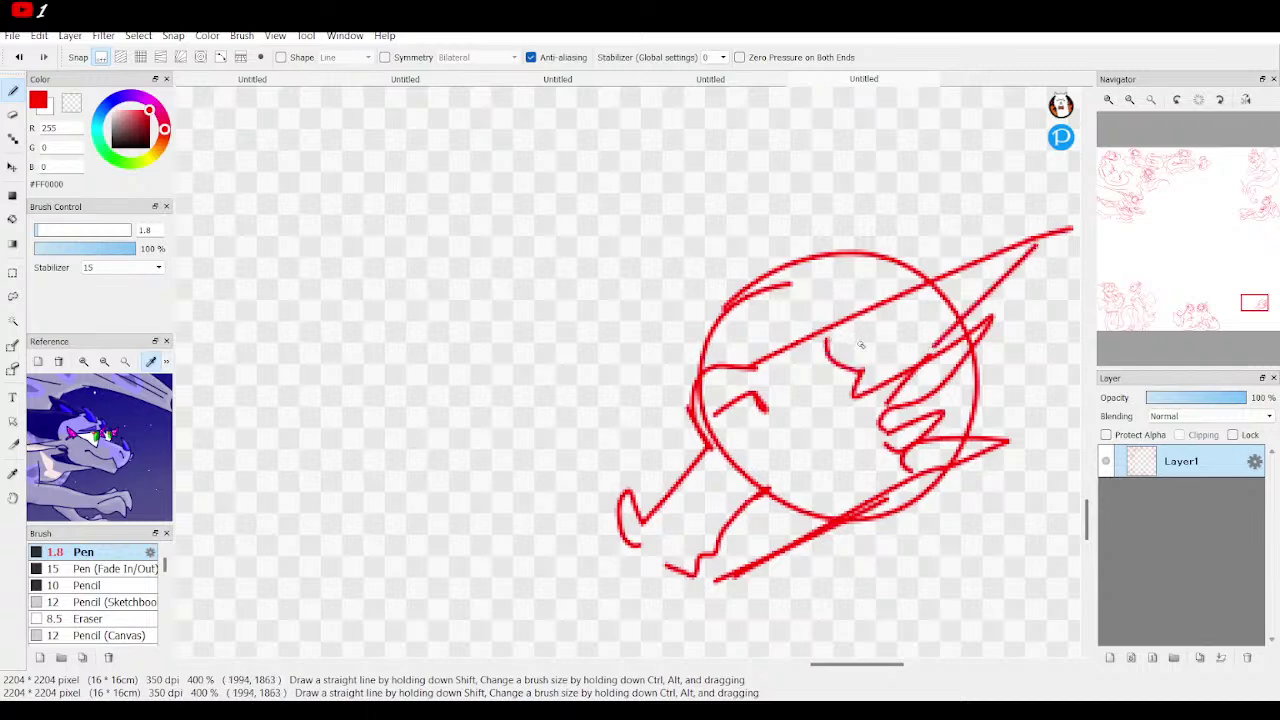
{"action": "mouse_move", "coordinate": [704, 450]}
{"action": "left_mouse_down"}
{"action": "mouse_move", "coordinate": [669, 409]}
{"action": "mouse_move", "coordinate": [682, 415]}
{"action": "mouse_move", "coordinate": [707, 345]}
{"action": "mouse_move", "coordinate": [728, 335]}
{"action": "mouse_move", "coordinate": [737, 363]}
{"action": "mouse_move", "coordinate": [757, 365]}
{"action": "mouse_move", "coordinate": [791, 321]}
{"action": "mouse_move", "coordinate": [804, 343]}
{"action": "mouse_move", "coordinate": [816, 335]}
{"action": "mouse_move", "coordinate": [851, 313]}
{"action": "left_mouse_up"}
{"action": "left_click_drag", "start_coordinate": [1172, 150], "coordinate": [1178, 160]}
{"action": "left_click", "coordinate": [1131, 104]}
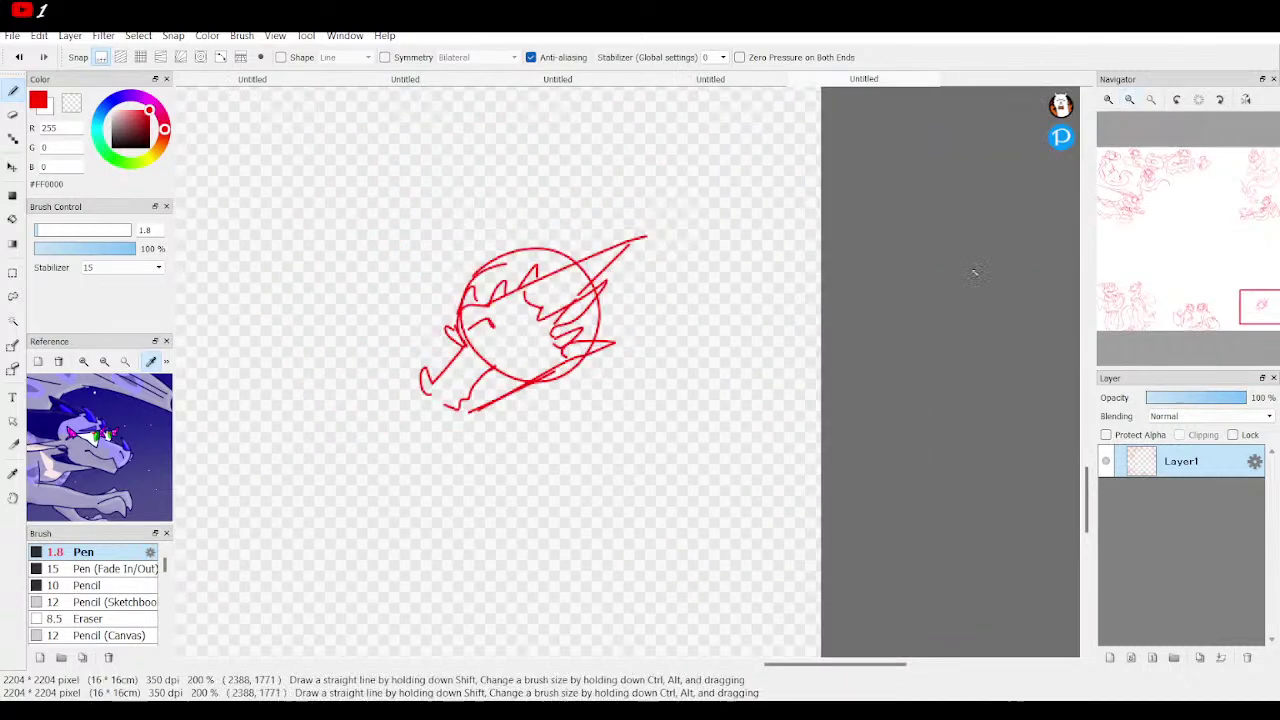
{"action": "mouse_move", "coordinate": [1262, 312]}
{"action": "left_mouse_down"}
{"action": "mouse_move", "coordinate": [1255, 345]}
{"action": "mouse_move", "coordinate": [1260, 311]}
{"action": "left_mouse_up"}
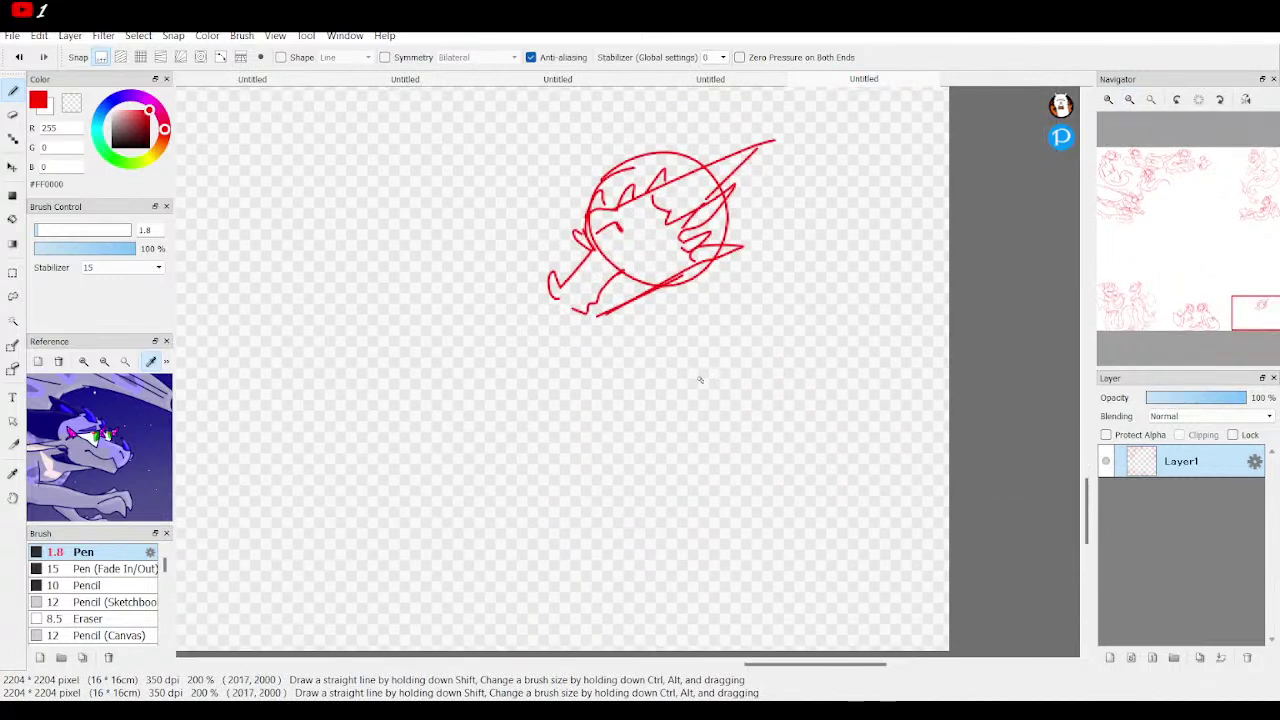
Sketch the dragon's chest, back, rounded haunch and two pointed feet below the head.
{"action": "mouse_move", "coordinate": [622, 315]}
{"action": "left_mouse_down"}
{"action": "mouse_move", "coordinate": [683, 315]}
{"action": "mouse_move", "coordinate": [651, 371]}
{"action": "mouse_move", "coordinate": [731, 443]}
{"action": "mouse_move", "coordinate": [715, 426]}
{"action": "mouse_move", "coordinate": [789, 449]}
{"action": "mouse_move", "coordinate": [802, 491]}
{"action": "mouse_move", "coordinate": [757, 527]}
{"action": "left_mouse_up"}
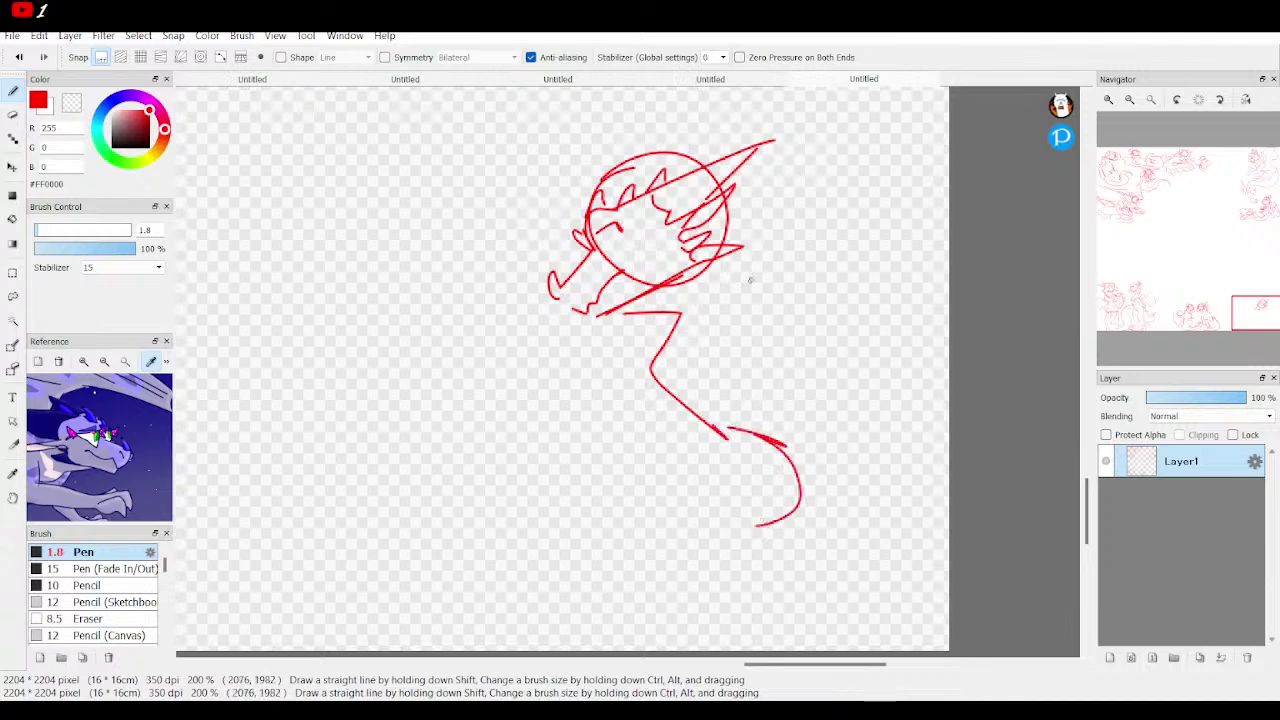
{"action": "left_click_drag", "start_coordinate": [728, 212], "coordinate": [817, 350]}
{"action": "mouse_move", "coordinate": [840, 419]}
{"action": "left_mouse_down"}
{"action": "mouse_move", "coordinate": [845, 463]}
{"action": "mouse_move", "coordinate": [767, 411]}
{"action": "mouse_move", "coordinate": [719, 462]}
{"action": "mouse_move", "coordinate": [734, 533]}
{"action": "mouse_move", "coordinate": [806, 586]}
{"action": "mouse_move", "coordinate": [727, 569]}
{"action": "mouse_move", "coordinate": [704, 617]}
{"action": "mouse_move", "coordinate": [737, 598]}
{"action": "mouse_move", "coordinate": [815, 610]}
{"action": "mouse_move", "coordinate": [835, 568]}
{"action": "left_mouse_up"}
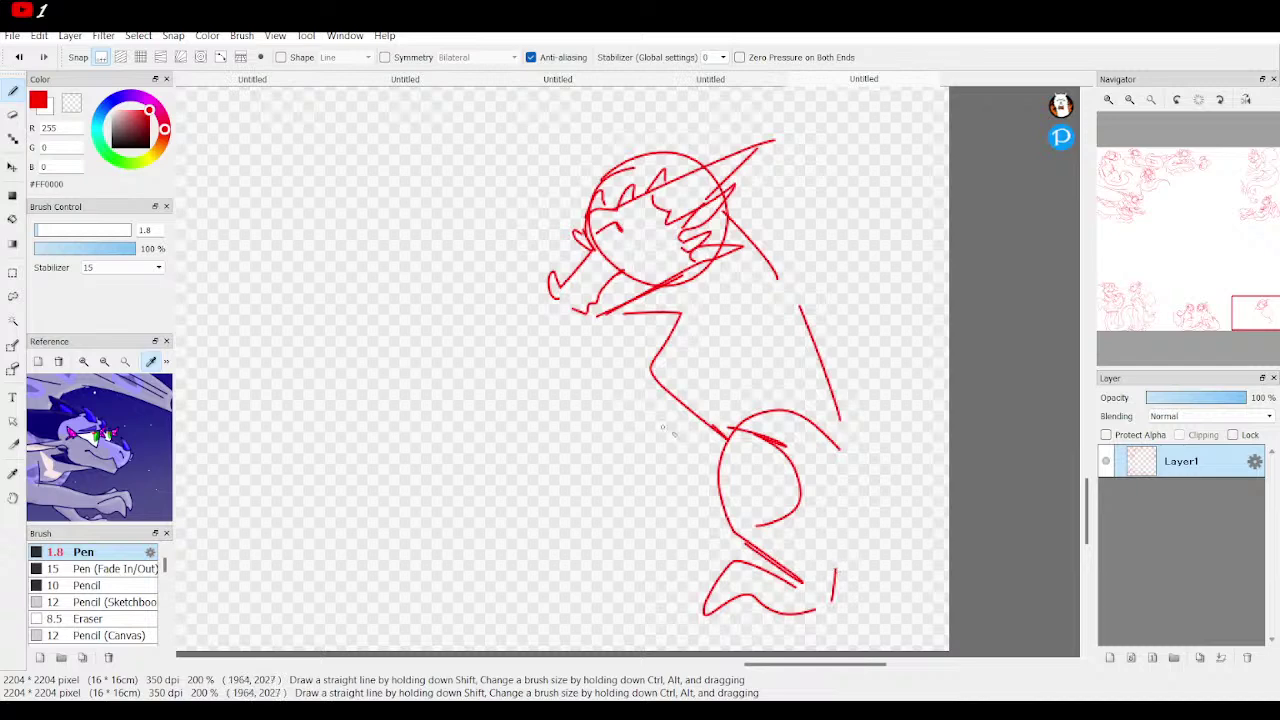
{"action": "mouse_move", "coordinate": [724, 430]}
{"action": "left_mouse_down"}
{"action": "mouse_move", "coordinate": [700, 484]}
{"action": "mouse_move", "coordinate": [719, 531]}
{"action": "mouse_move", "coordinate": [652, 525]}
{"action": "mouse_move", "coordinate": [612, 565]}
{"action": "mouse_move", "coordinate": [703, 551]}
{"action": "left_mouse_up"}
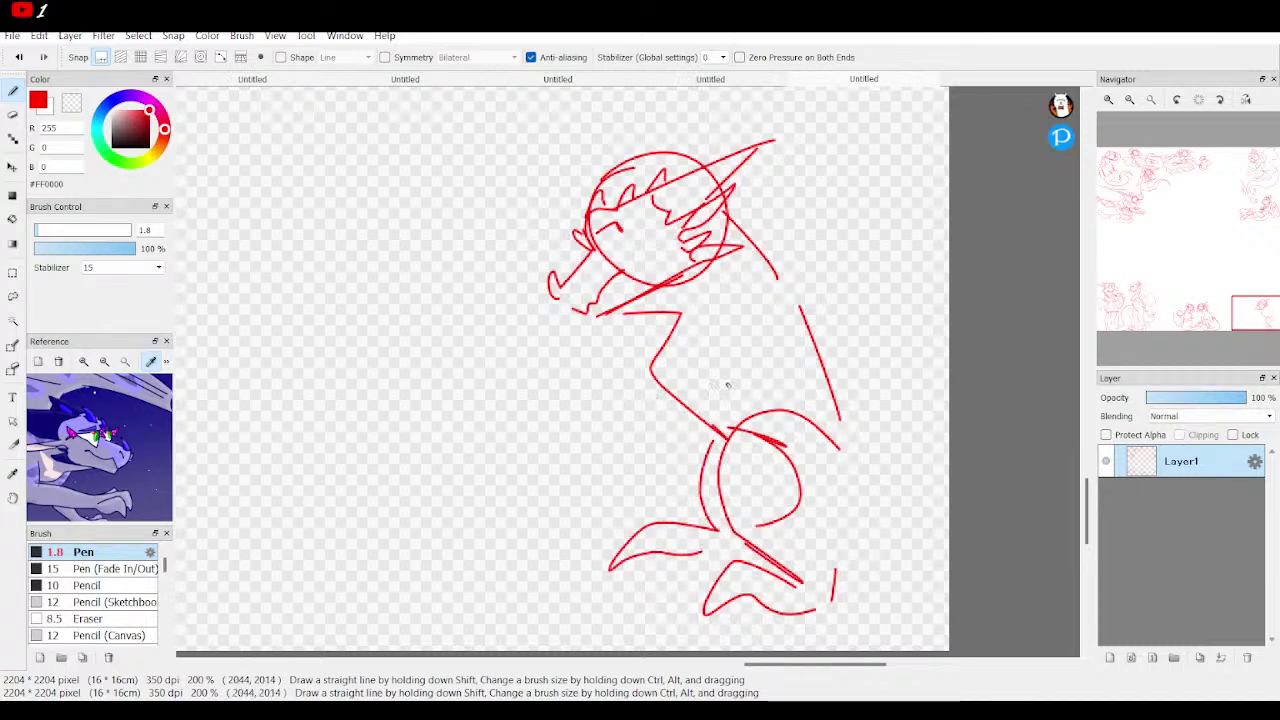
Undo the feet, haunch, back and lower chest strokes of the bottom-right dragon.
{"action": "left_click", "coordinate": [17, 58]}
{"action": "left_click", "coordinate": [17, 58]}
{"action": "left_click", "coordinate": [17, 58]}
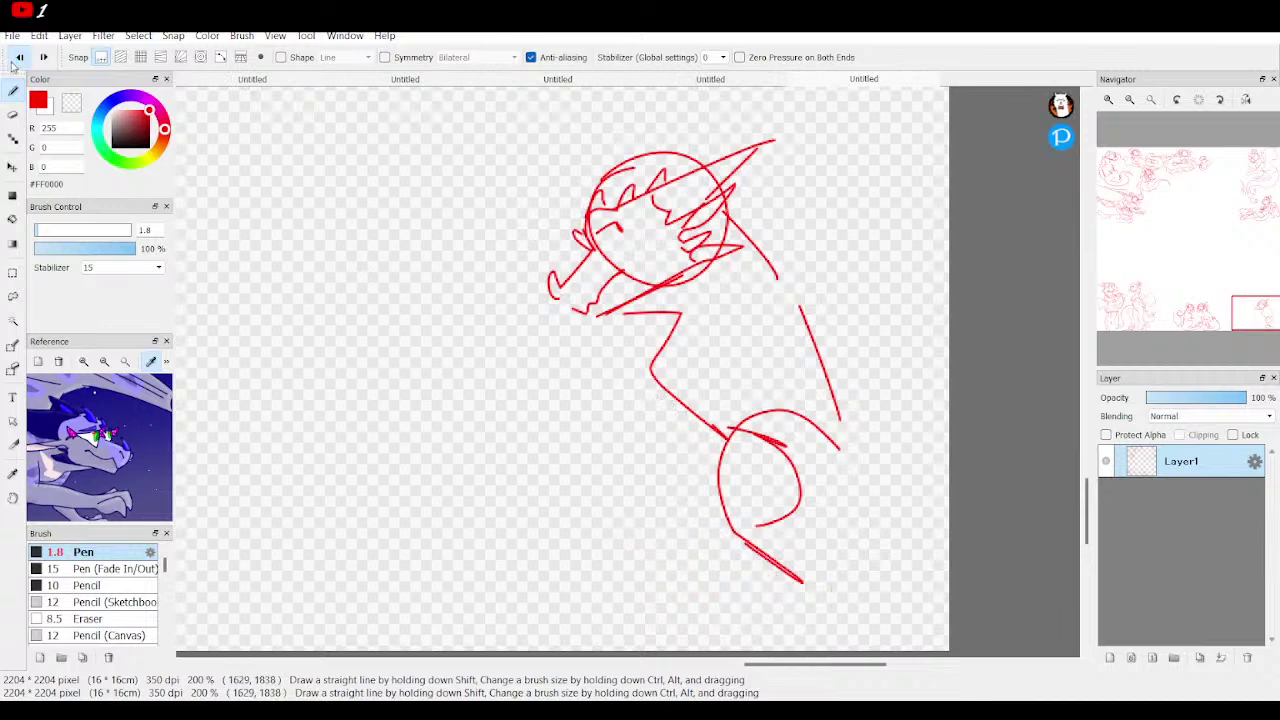
{"action": "left_click", "coordinate": [12, 61]}
{"action": "left_click", "coordinate": [12, 61]}
{"action": "left_click", "coordinate": [12, 61]}
{"action": "left_click", "coordinate": [12, 61]}
{"action": "left_click", "coordinate": [12, 61]}
{"action": "left_click", "coordinate": [12, 61]}
Redraw the dragon's chest and straight back in a sitting pose, with a rounded haunch and a long tail curling forward.
{"action": "mouse_move", "coordinate": [668, 345]}
{"action": "left_mouse_down"}
{"action": "mouse_move", "coordinate": [727, 427]}
{"action": "mouse_move", "coordinate": [765, 441]}
{"action": "mouse_move", "coordinate": [806, 496]}
{"action": "left_mouse_up"}
{"action": "left_click_drag", "start_coordinate": [728, 214], "coordinate": [825, 366]}
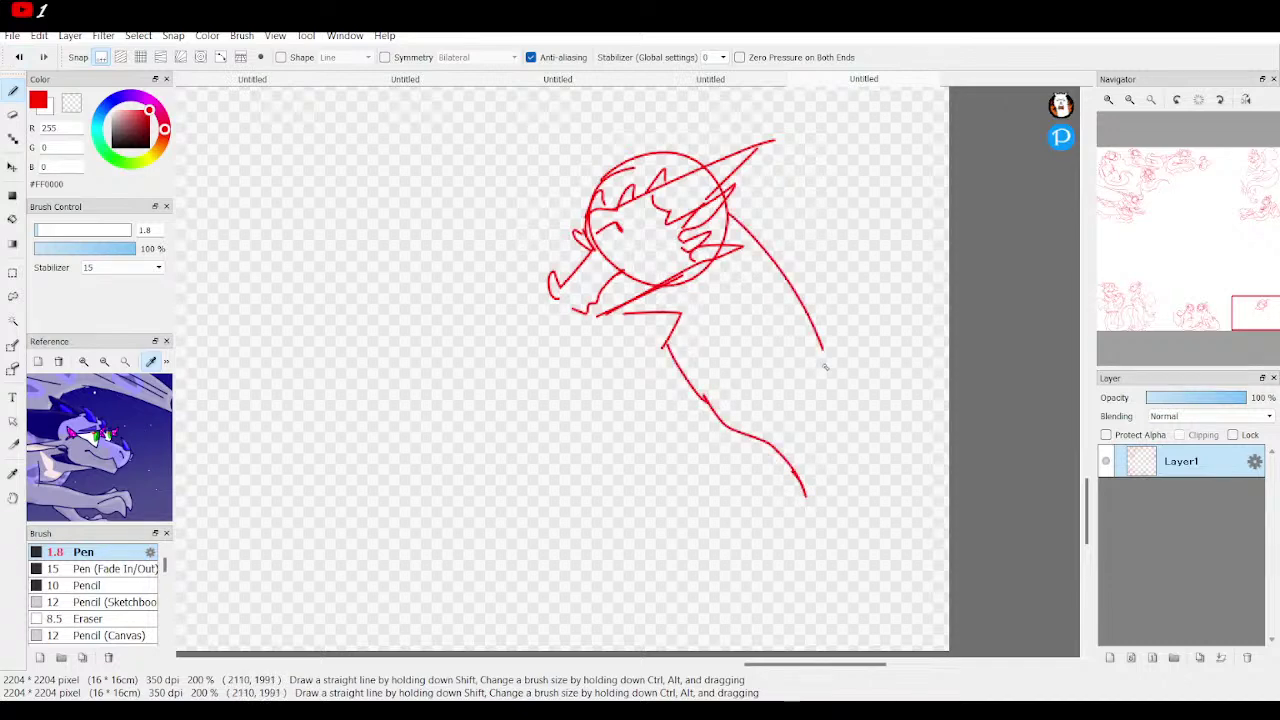
{"action": "left_click", "coordinate": [18, 58]}
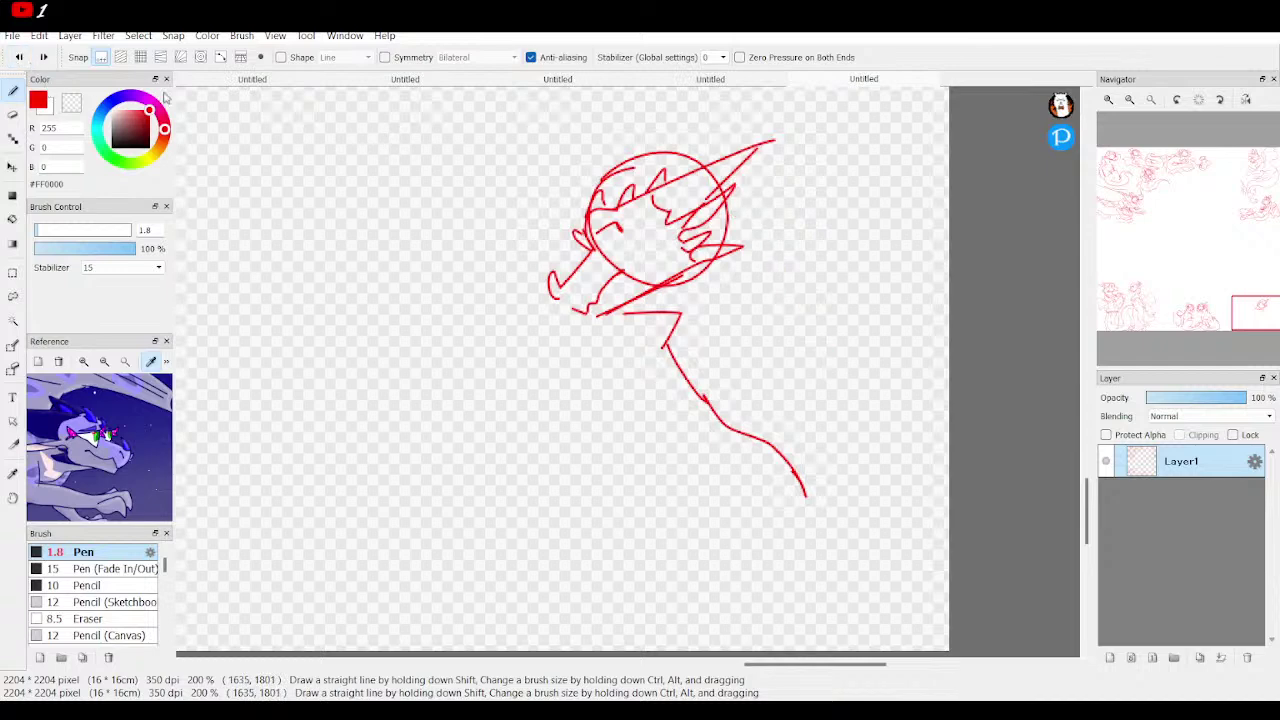
{"action": "mouse_move", "coordinate": [730, 202]}
{"action": "left_mouse_down"}
{"action": "mouse_move", "coordinate": [755, 266]}
{"action": "mouse_move", "coordinate": [887, 436]}
{"action": "mouse_move", "coordinate": [862, 522]}
{"action": "left_mouse_up"}
{"action": "mouse_move", "coordinate": [884, 462]}
{"action": "left_mouse_down"}
{"action": "mouse_move", "coordinate": [857, 608]}
{"action": "mouse_move", "coordinate": [771, 629]}
{"action": "mouse_move", "coordinate": [646, 603]}
{"action": "mouse_move", "coordinate": [517, 501]}
{"action": "mouse_move", "coordinate": [456, 532]}
{"action": "mouse_move", "coordinate": [471, 565]}
{"action": "mouse_move", "coordinate": [476, 459]}
{"action": "mouse_move", "coordinate": [582, 487]}
{"action": "mouse_move", "coordinate": [691, 565]}
{"action": "mouse_move", "coordinate": [810, 574]}
{"action": "mouse_move", "coordinate": [805, 508]}
{"action": "left_mouse_up"}
{"action": "mouse_move", "coordinate": [828, 440]}
{"action": "left_mouse_down"}
{"action": "mouse_move", "coordinate": [752, 442]}
{"action": "mouse_move", "coordinate": [717, 491]}
{"action": "mouse_move", "coordinate": [767, 567]}
{"action": "mouse_move", "coordinate": [692, 568]}
{"action": "left_mouse_up"}
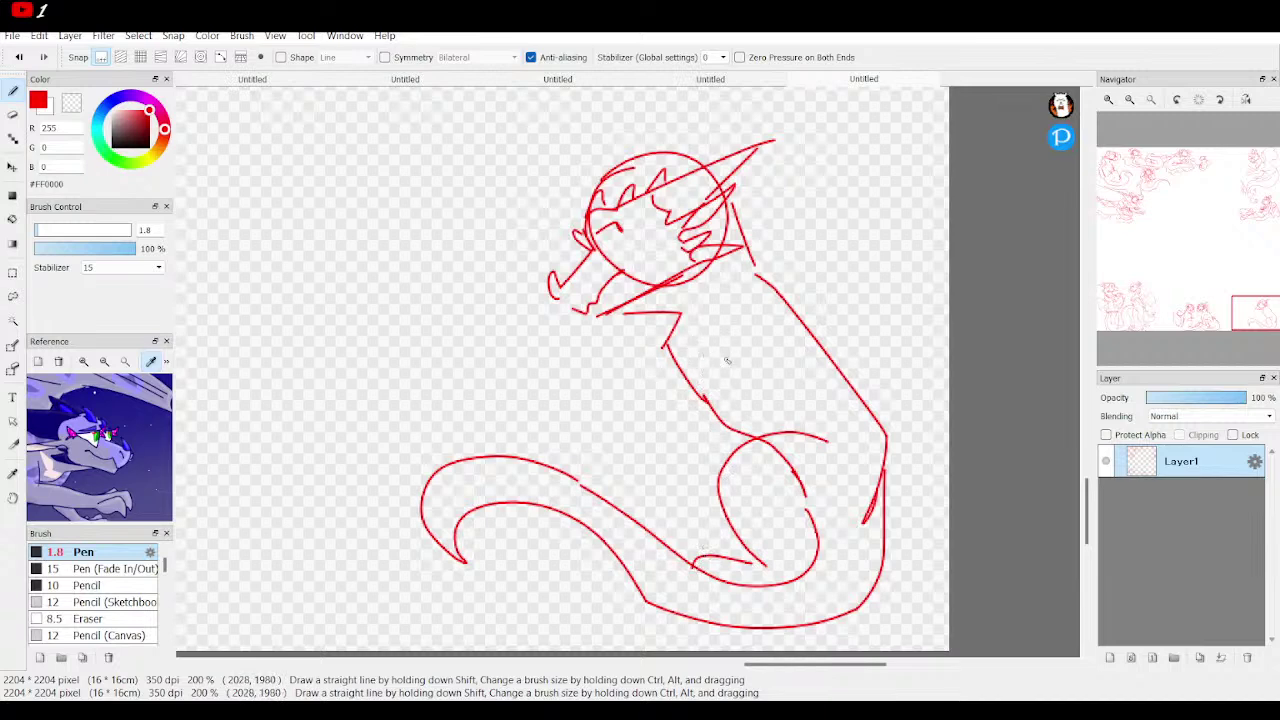
Draw the sitting dragon's slim forelegs in front of the haunch.
{"action": "mouse_move", "coordinate": [718, 433]}
{"action": "left_mouse_down"}
{"action": "mouse_move", "coordinate": [702, 448]}
{"action": "mouse_move", "coordinate": [690, 530]}
{"action": "mouse_move", "coordinate": [668, 528]}
{"action": "left_mouse_up"}
{"action": "mouse_move", "coordinate": [705, 322]}
{"action": "left_mouse_down"}
{"action": "mouse_move", "coordinate": [698, 396]}
{"action": "mouse_move", "coordinate": [722, 534]}
{"action": "mouse_move", "coordinate": [706, 418]}
{"action": "left_mouse_up"}
{"action": "left_click_drag", "start_coordinate": [672, 358], "coordinate": [692, 522]}
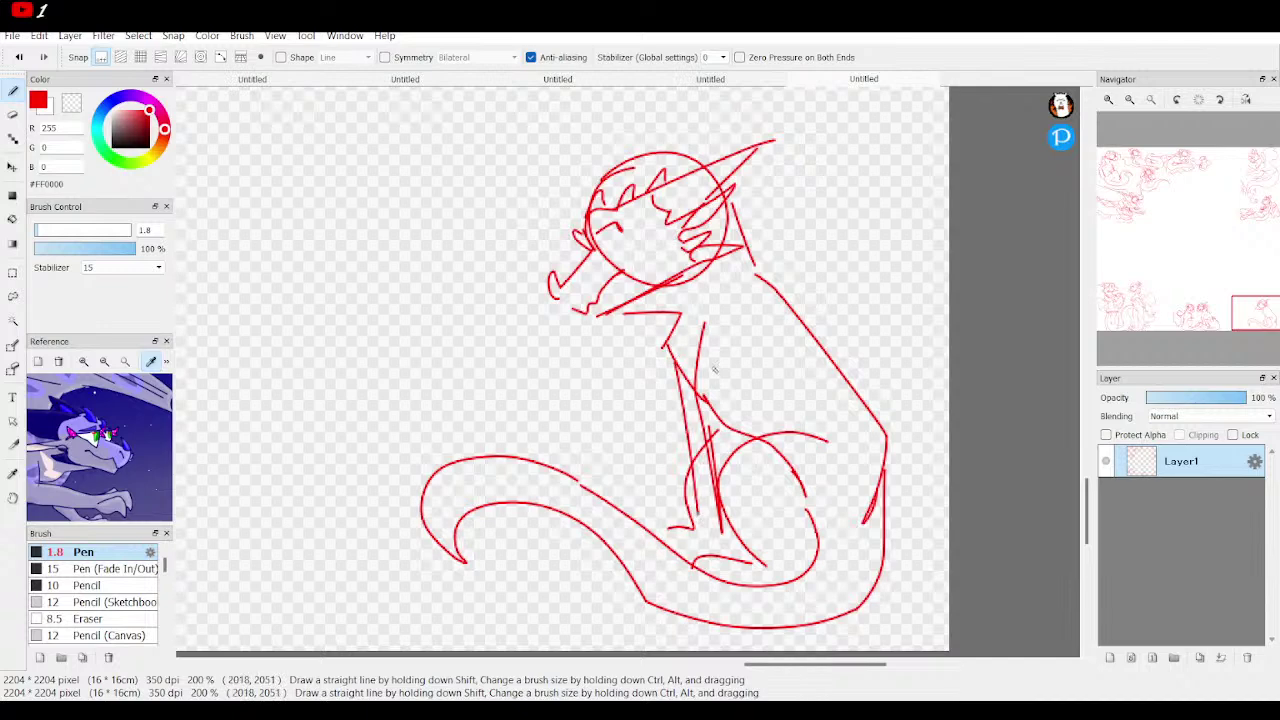
Add a large wing rising from the sitting dragon's back to the canvas's edge, plus short strokes at the shoulder.
{"action": "mouse_move", "coordinate": [757, 276]}
{"action": "left_mouse_down"}
{"action": "mouse_move", "coordinate": [809, 299]}
{"action": "mouse_move", "coordinate": [770, 298]}
{"action": "mouse_move", "coordinate": [804, 440]}
{"action": "mouse_move", "coordinate": [905, 544]}
{"action": "mouse_move", "coordinate": [950, 521]}
{"action": "left_mouse_up"}
{"action": "left_click_drag", "start_coordinate": [867, 281], "coordinate": [950, 362]}
{"action": "left_click_drag", "start_coordinate": [760, 363], "coordinate": [745, 352]}
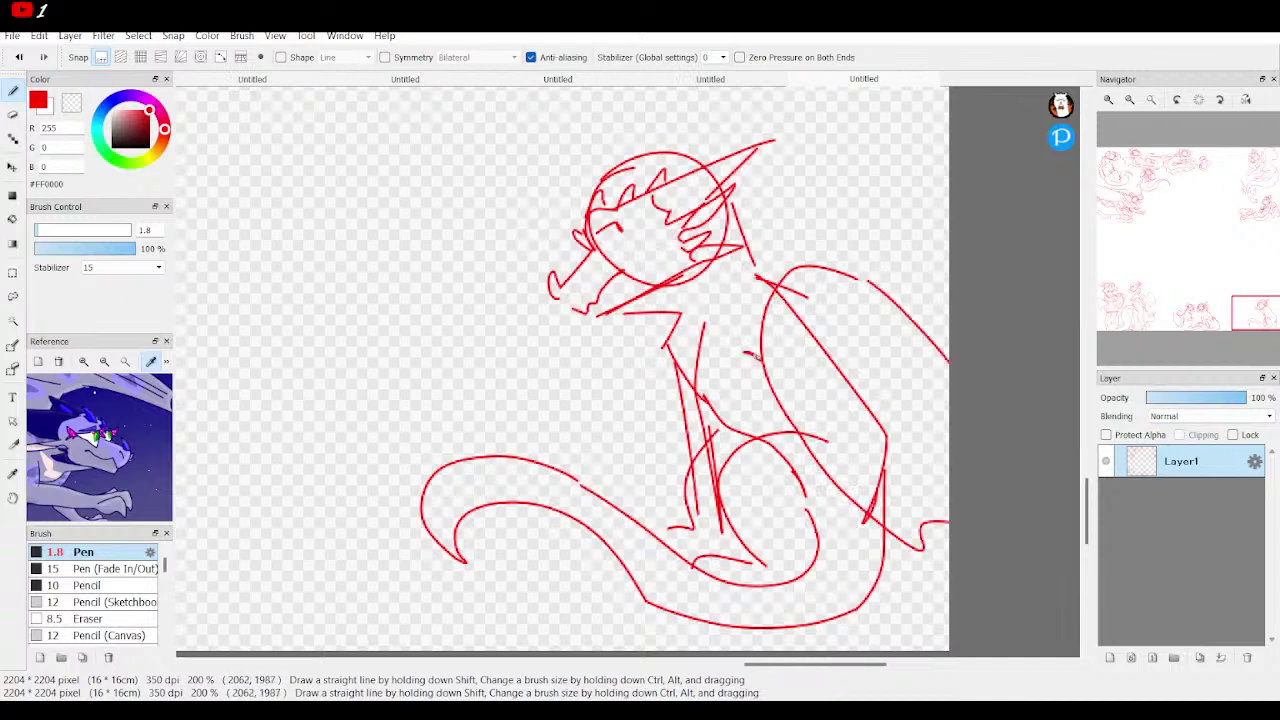
{"action": "left_click_drag", "start_coordinate": [776, 262], "coordinate": [806, 266]}
{"action": "mouse_move", "coordinate": [1180, 122]}
{"action": "left_click", "coordinate": [1150, 99]}
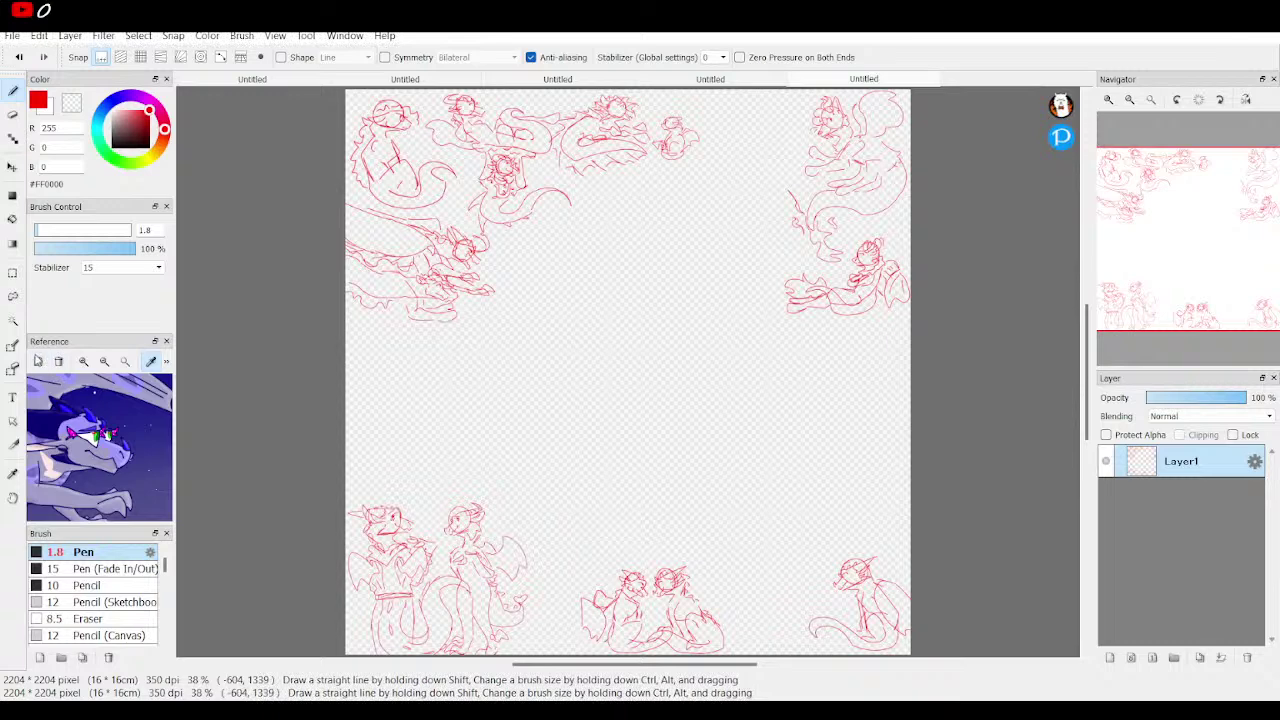
Switch the reference to the picture of the purple dragon on a green background and fit more of the dragon in view.
{"action": "left_click", "coordinate": [90, 366]}
{"action": "scroll", "coordinate": [100, 440], "scroll_direction": "down", "scroll_amount": 5}
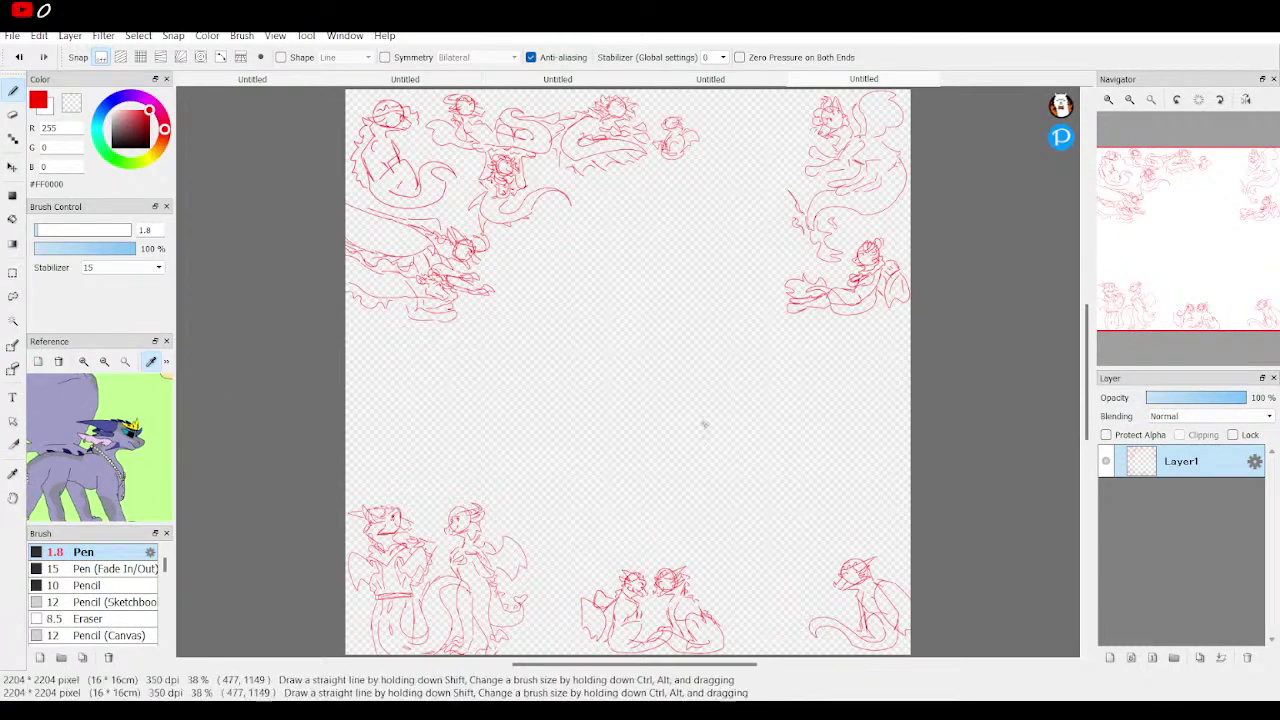
{"action": "left_click", "coordinate": [1108, 100]}
{"action": "left_click", "coordinate": [1108, 100]}
{"action": "left_click_drag", "start_coordinate": [1186, 246], "coordinate": [1239, 315]}
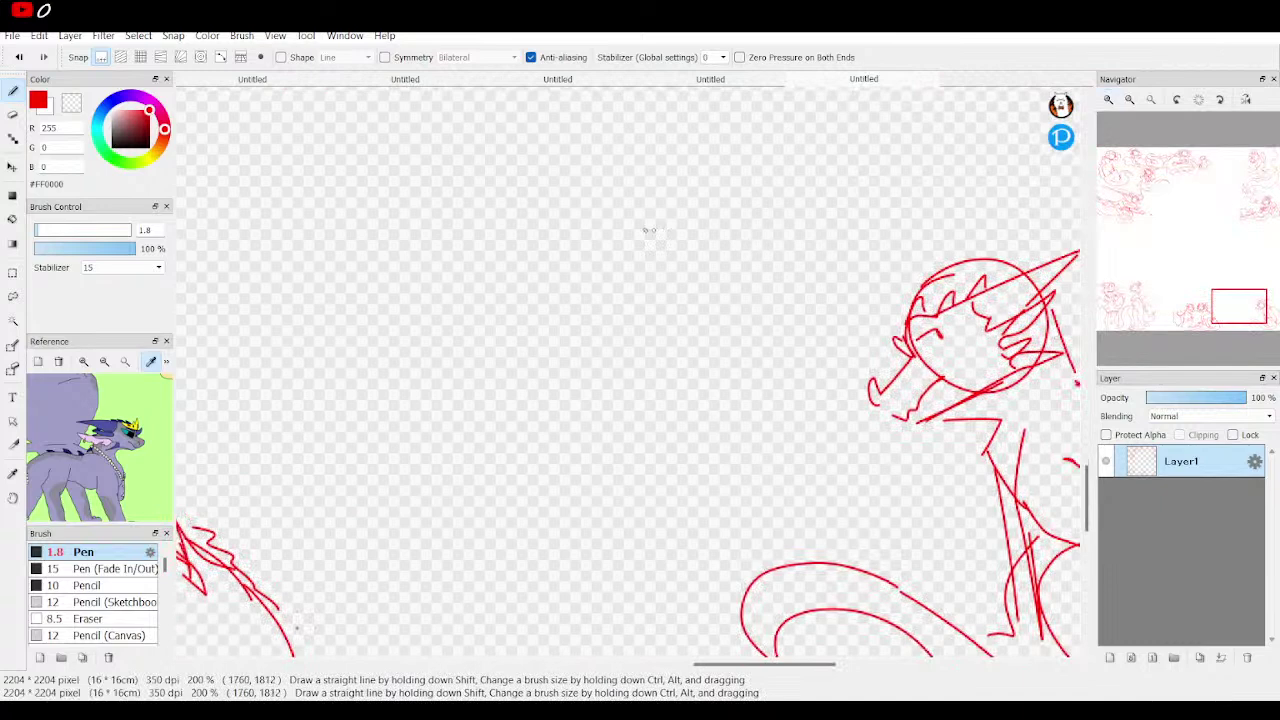
Draw another dragon's head facing the bottom-right one, with a short muzzle, eye, swept-back ear, hair tufts and a curved chin stroke.
{"action": "mouse_move", "coordinate": [614, 205]}
{"action": "left_mouse_down"}
{"action": "mouse_move", "coordinate": [571, 229]}
{"action": "mouse_move", "coordinate": [595, 317]}
{"action": "mouse_move", "coordinate": [659, 292]}
{"action": "mouse_move", "coordinate": [659, 219]}
{"action": "mouse_move", "coordinate": [599, 207]}
{"action": "mouse_move", "coordinate": [555, 285]}
{"action": "mouse_move", "coordinate": [590, 306]}
{"action": "left_mouse_up"}
{"action": "mouse_move", "coordinate": [672, 250]}
{"action": "left_mouse_down"}
{"action": "mouse_move", "coordinate": [710, 240]}
{"action": "mouse_move", "coordinate": [706, 276]}
{"action": "mouse_move", "coordinate": [636, 315]}
{"action": "left_mouse_up"}
{"action": "mouse_move", "coordinate": [694, 268]}
{"action": "left_mouse_down"}
{"action": "mouse_move", "coordinate": [668, 290]}
{"action": "mouse_move", "coordinate": [674, 230]}
{"action": "mouse_move", "coordinate": [677, 254]}
{"action": "mouse_move", "coordinate": [664, 240]}
{"action": "mouse_move", "coordinate": [662, 261]}
{"action": "mouse_move", "coordinate": [664, 246]}
{"action": "left_mouse_up"}
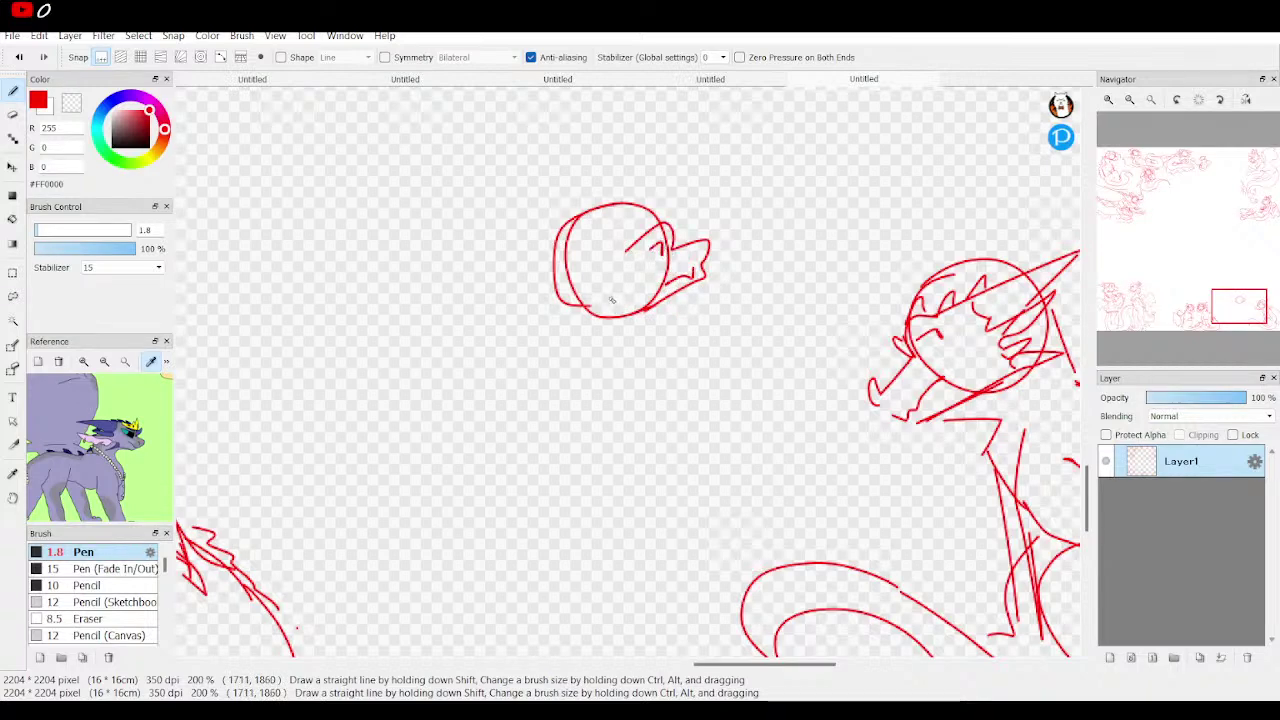
{"action": "mouse_move", "coordinate": [641, 240]}
{"action": "left_mouse_down"}
{"action": "mouse_move", "coordinate": [490, 302]}
{"action": "mouse_move", "coordinate": [582, 286]}
{"action": "mouse_move", "coordinate": [582, 303]}
{"action": "mouse_move", "coordinate": [608, 280]}
{"action": "mouse_move", "coordinate": [588, 276]}
{"action": "mouse_move", "coordinate": [618, 252]}
{"action": "mouse_move", "coordinate": [606, 281]}
{"action": "left_mouse_up"}
{"action": "mouse_move", "coordinate": [646, 242]}
{"action": "left_mouse_down"}
{"action": "mouse_move", "coordinate": [628, 224]}
{"action": "mouse_move", "coordinate": [568, 266]}
{"action": "left_mouse_up"}
{"action": "mouse_move", "coordinate": [630, 312]}
{"action": "left_mouse_down"}
{"action": "mouse_move", "coordinate": [608, 356]}
{"action": "mouse_move", "coordinate": [644, 330]}
{"action": "mouse_move", "coordinate": [645, 306]}
{"action": "mouse_move", "coordinate": [630, 314]}
{"action": "left_mouse_up"}
Draw the second dragon's neck and chest, a wing with a scalloped lower edge and the first flank lines.
{"action": "mouse_move", "coordinate": [694, 288]}
{"action": "left_mouse_down"}
{"action": "mouse_move", "coordinate": [643, 379]}
{"action": "mouse_move", "coordinate": [675, 411]}
{"action": "left_mouse_up"}
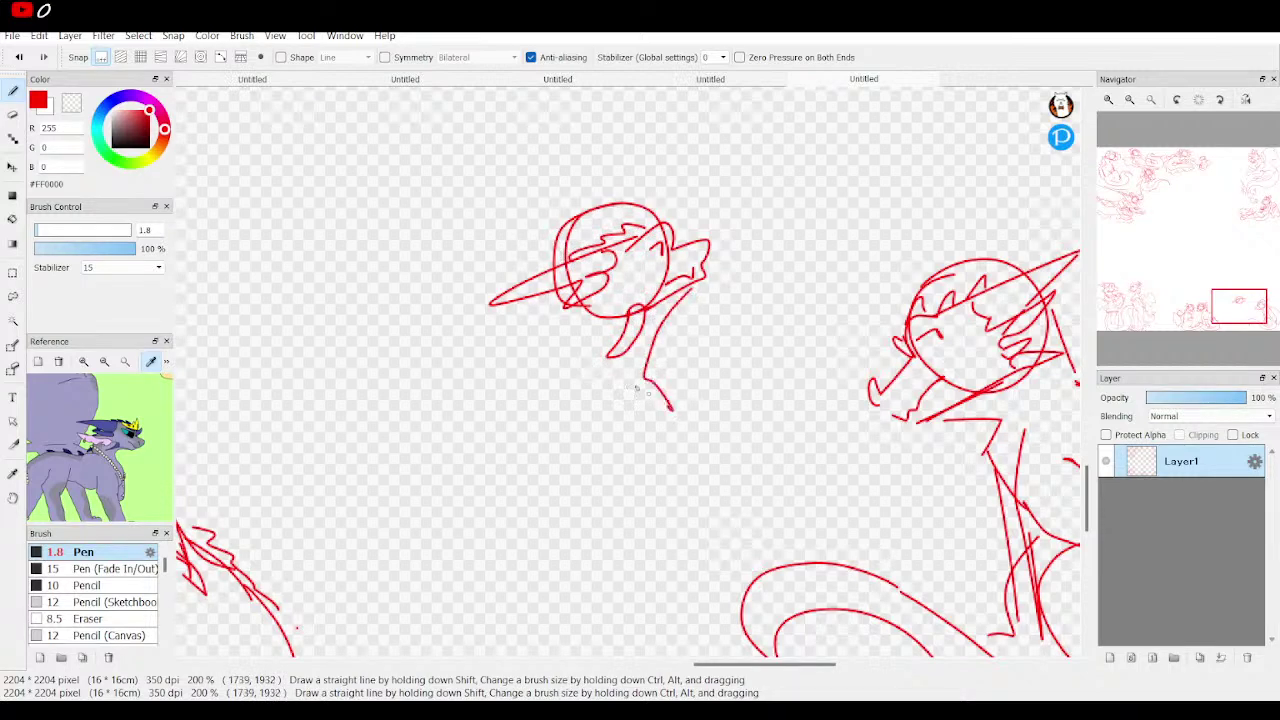
{"action": "mouse_move", "coordinate": [565, 308]}
{"action": "left_mouse_down"}
{"action": "mouse_move", "coordinate": [560, 362]}
{"action": "mouse_move", "coordinate": [579, 386]}
{"action": "mouse_move", "coordinate": [484, 476]}
{"action": "mouse_move", "coordinate": [359, 415]}
{"action": "mouse_move", "coordinate": [332, 482]}
{"action": "mouse_move", "coordinate": [385, 616]}
{"action": "mouse_move", "coordinate": [428, 560]}
{"action": "mouse_move", "coordinate": [475, 596]}
{"action": "mouse_move", "coordinate": [499, 591]}
{"action": "mouse_move", "coordinate": [562, 480]}
{"action": "left_mouse_up"}
{"action": "mouse_move", "coordinate": [587, 437]}
{"action": "left_mouse_down"}
{"action": "mouse_move", "coordinate": [545, 513]}
{"action": "mouse_move", "coordinate": [550, 595]}
{"action": "left_mouse_up"}
{"action": "left_click_drag", "start_coordinate": [565, 490], "coordinate": [548, 588]}
{"action": "left_click_drag", "start_coordinate": [575, 421], "coordinate": [570, 466]}
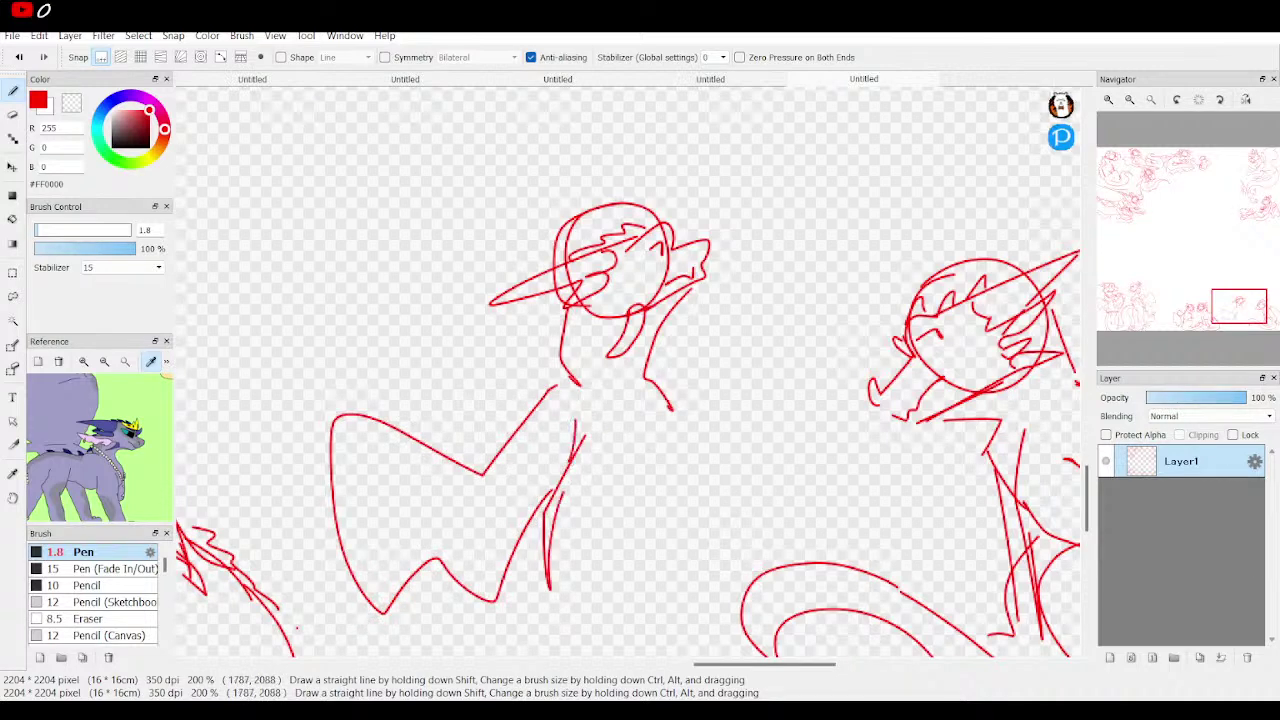